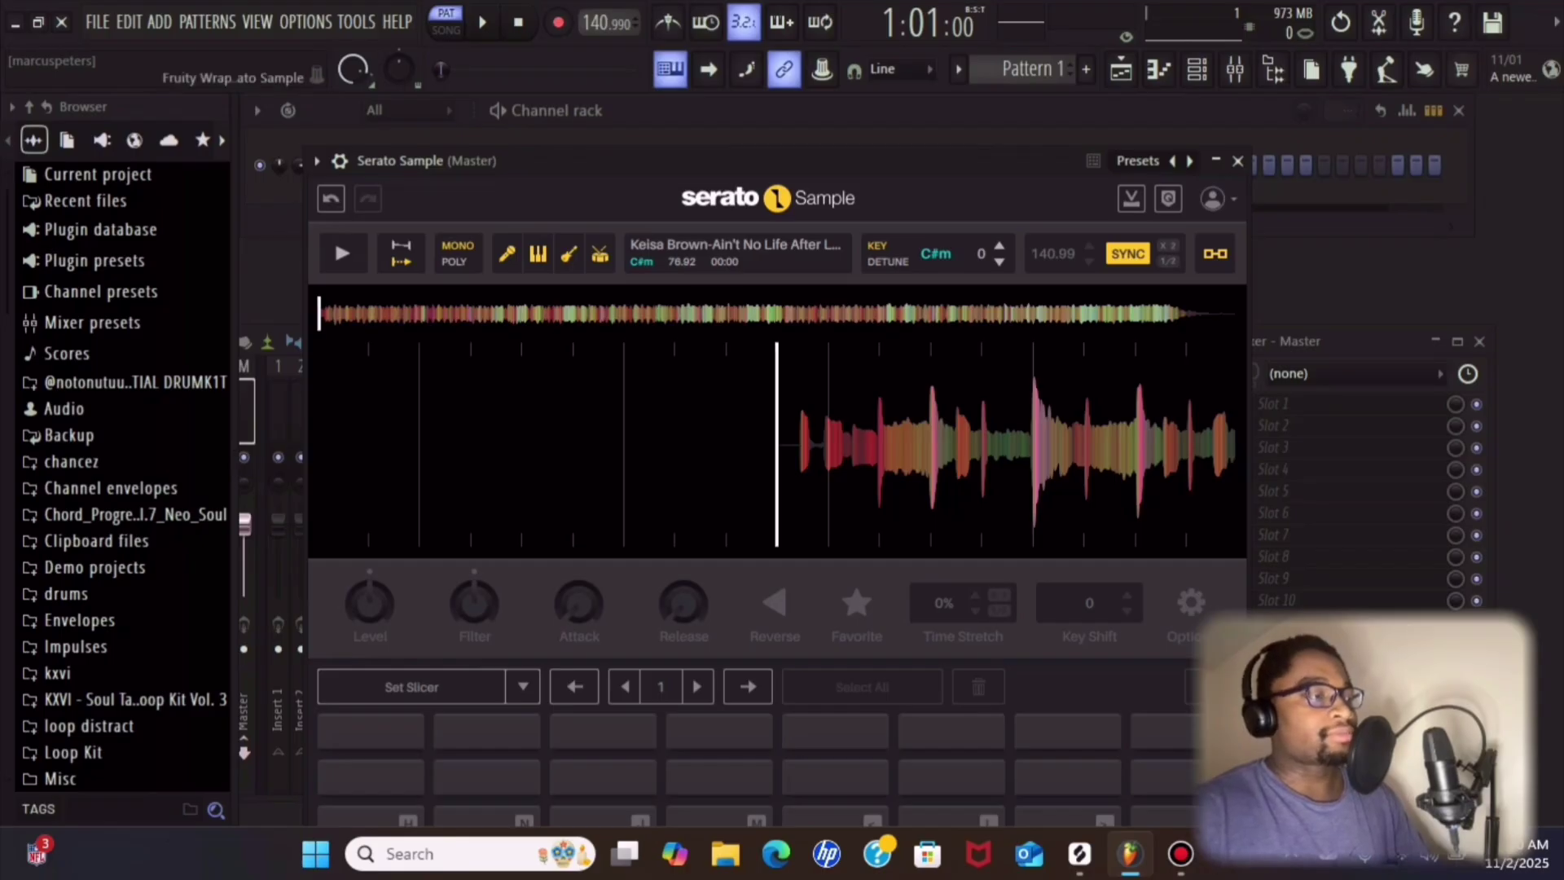
- Line up the playhead with the start of the strong hit at 00:03 in the sample's waveform
mouse_move(733, 161)
mouse_down()
mouse_move(700, 117)
mouse_move(710, 164)
mouse_up()
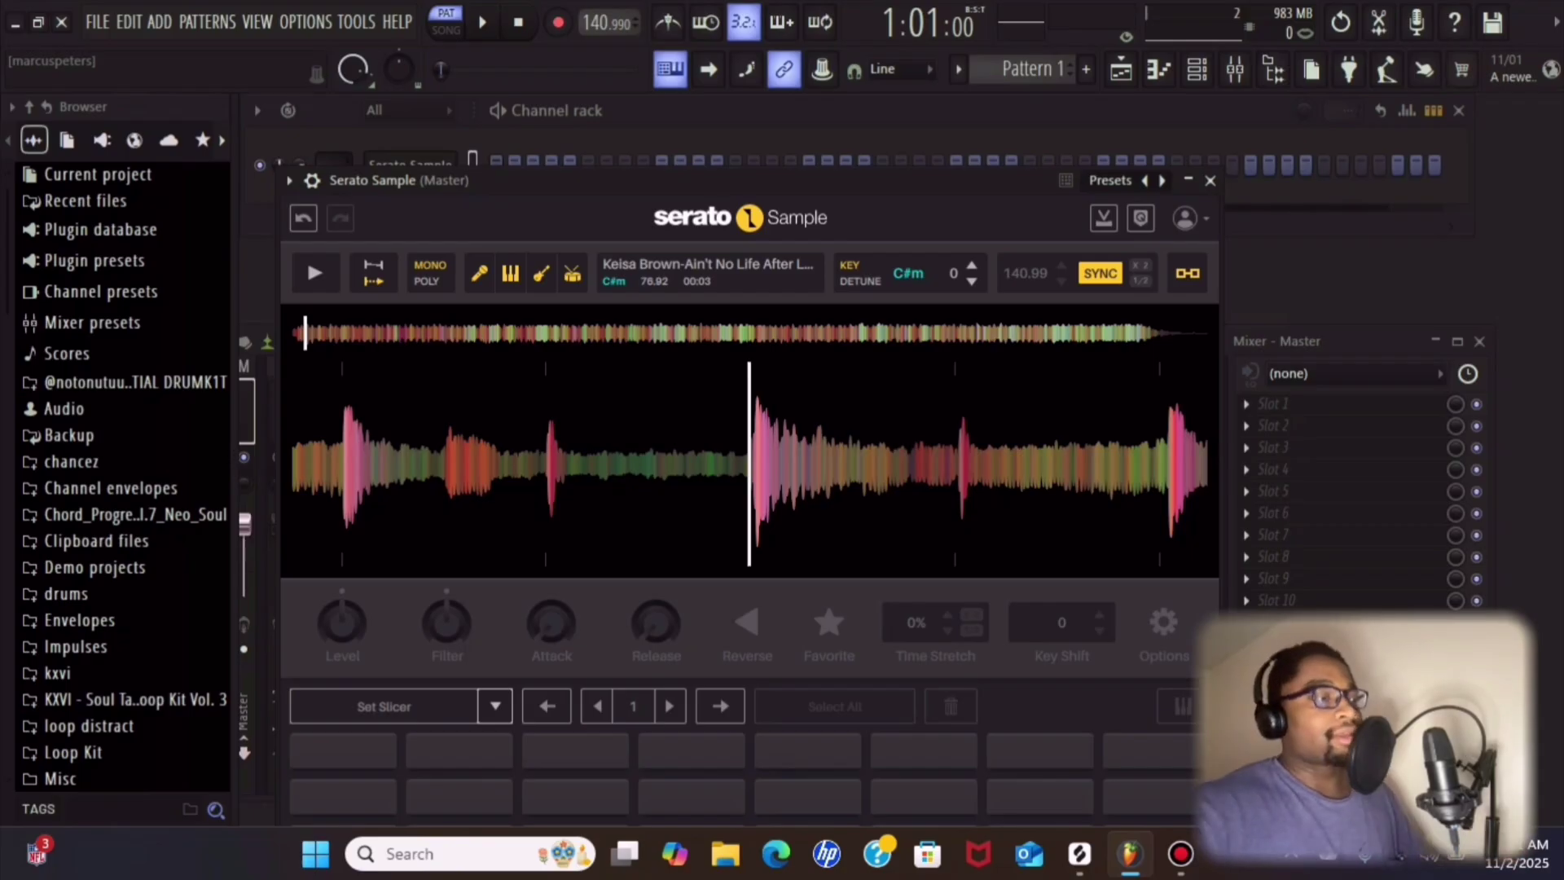
scroll(750, 464, up, 3)
scroll(749, 465, down, 3)
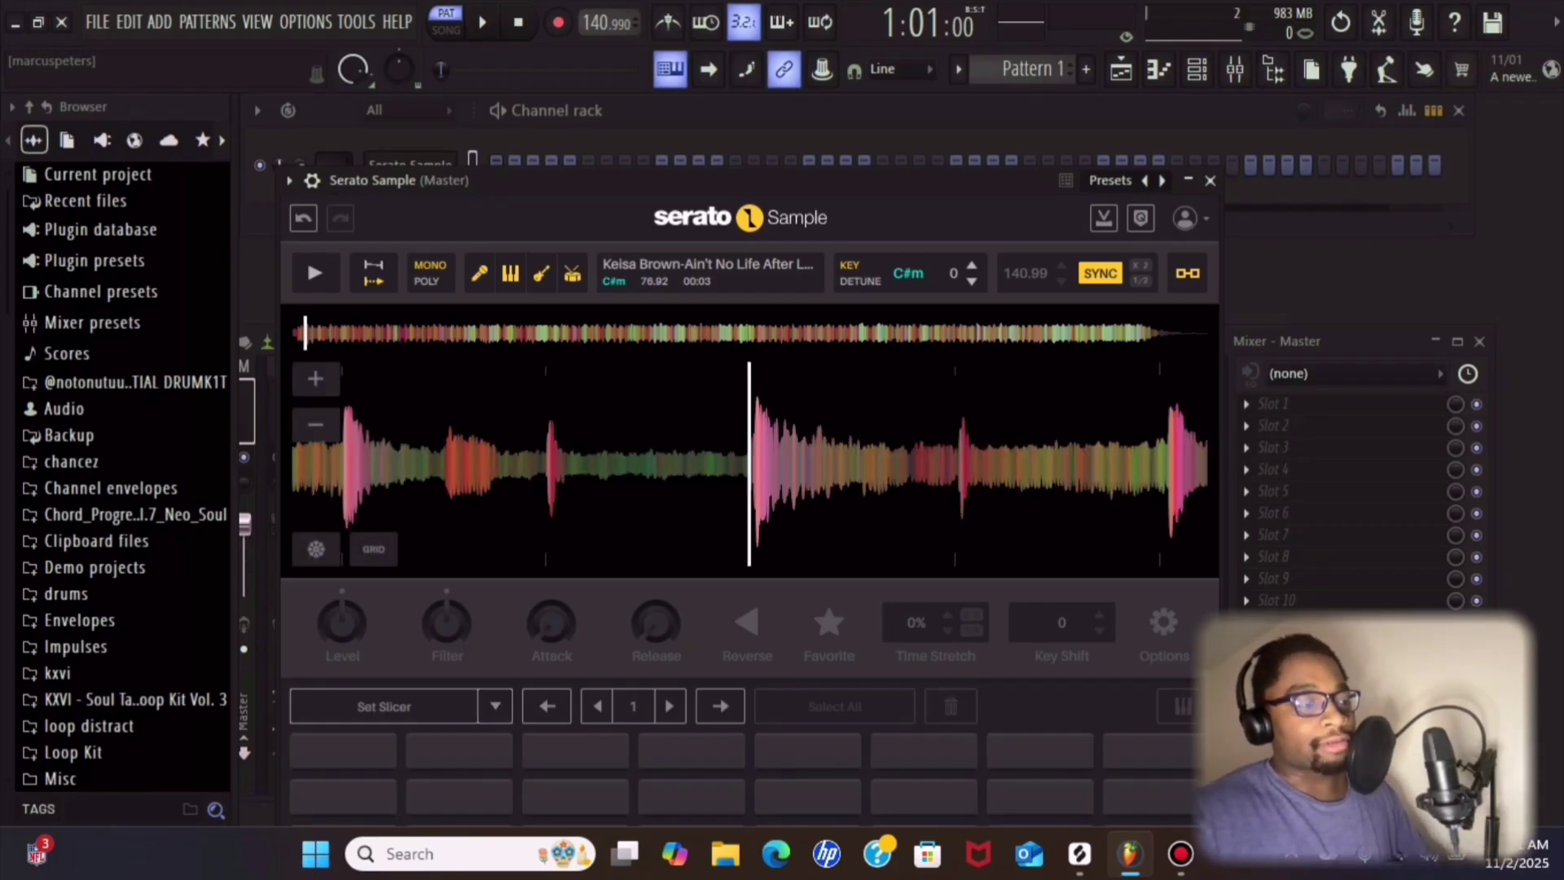
scroll(749, 464, up, 3)
mouse_move(749, 465)
mouse_down()
mouse_move(988, 464)
mouse_move(725, 464)
mouse_move(748, 465)
mouse_up()
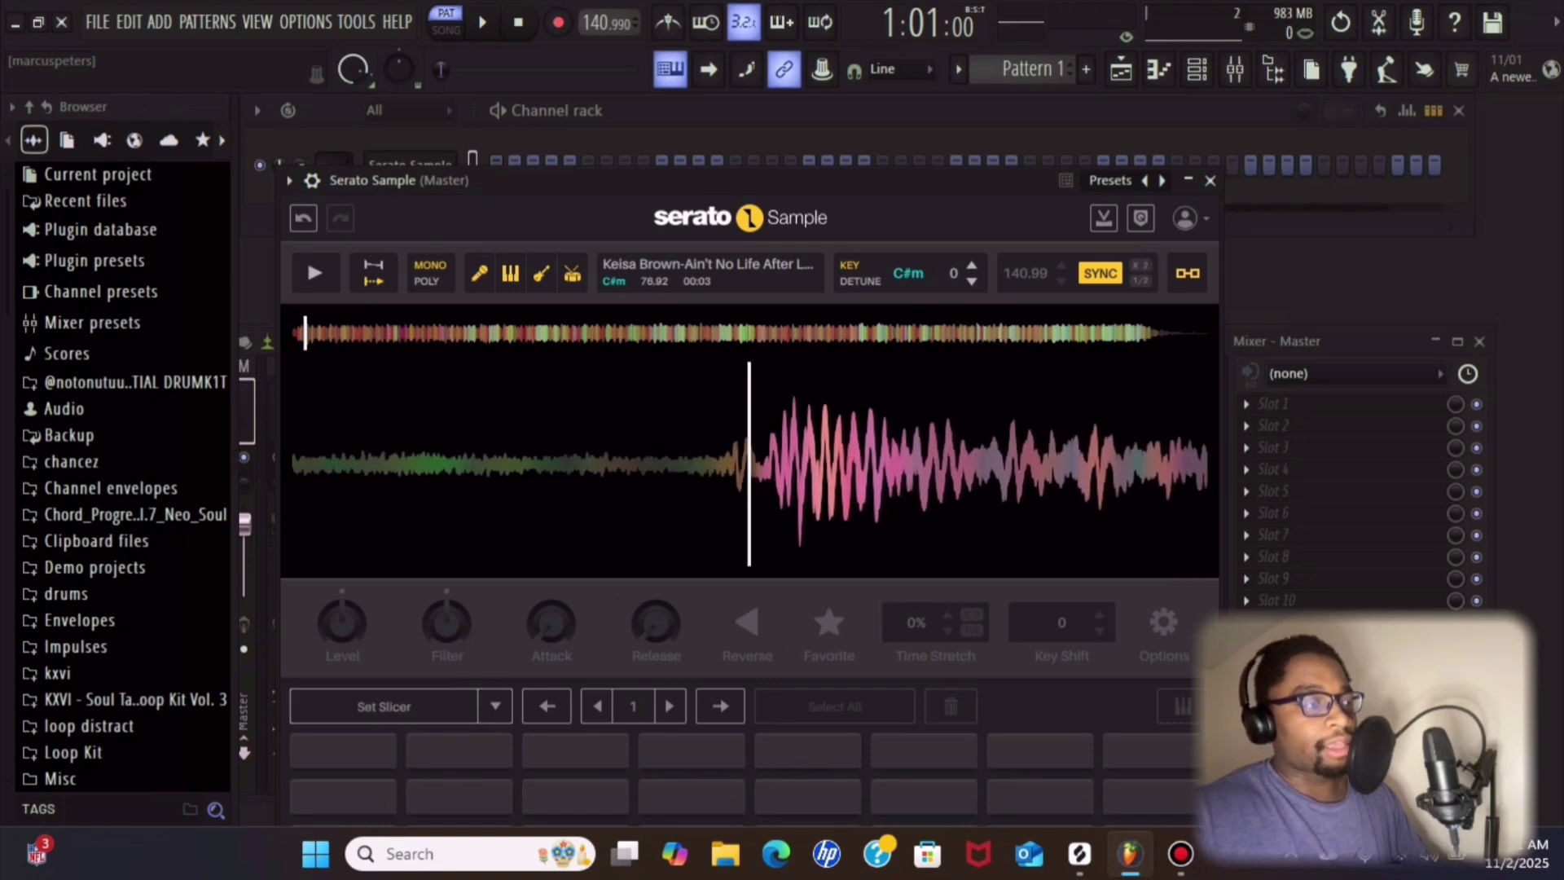
- Slice the song across the pads from the playhead using Set Slicer with a slice length of 2
drag(717, 180, 703, 90)
click(482, 616)
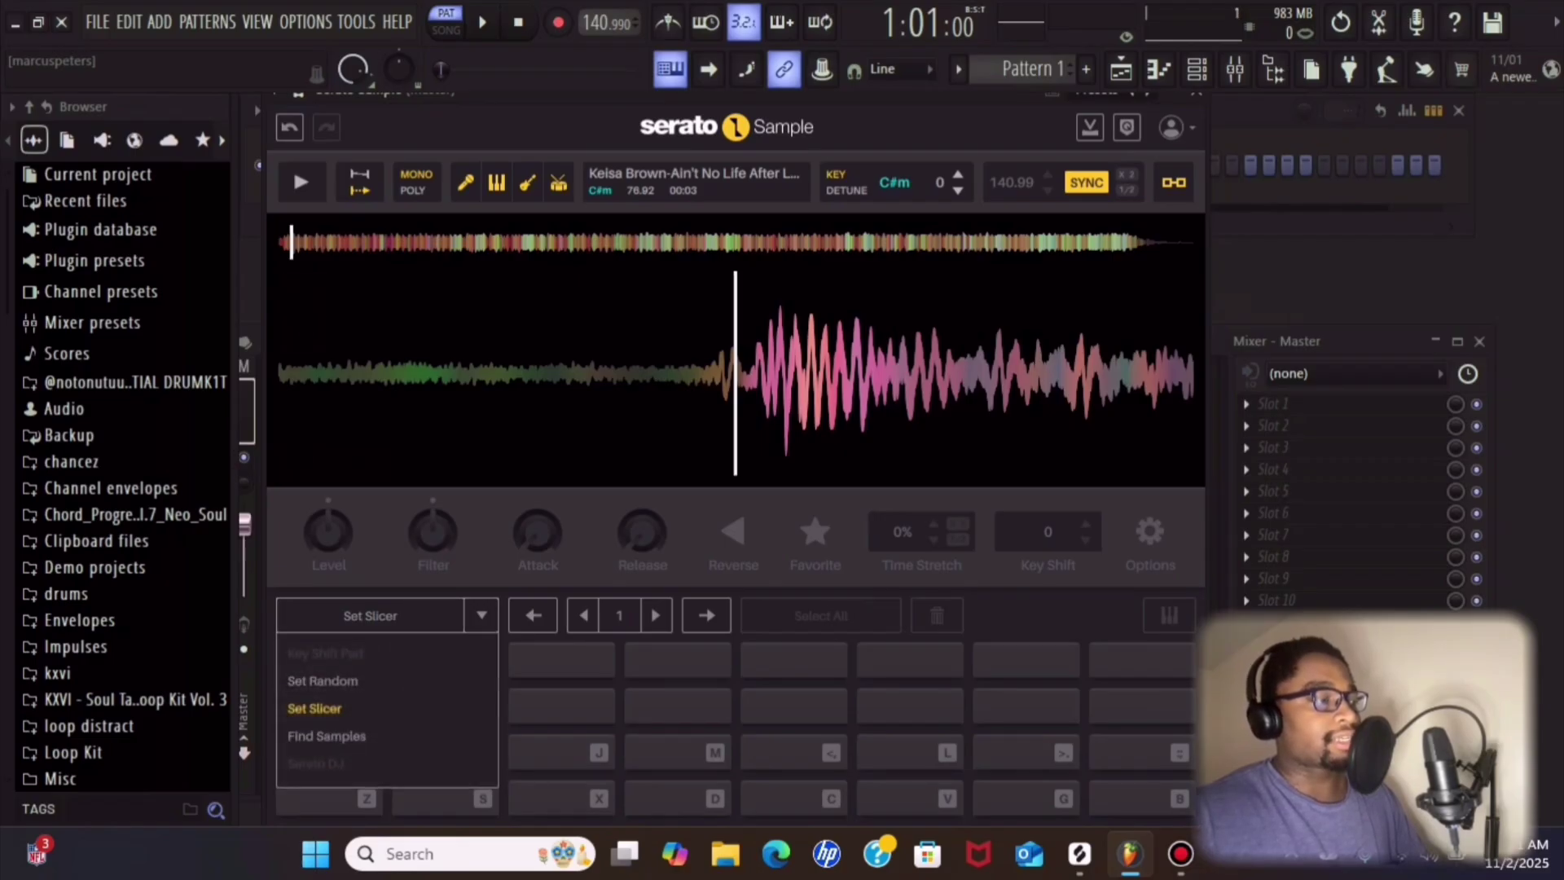
click(482, 616)
click(371, 616)
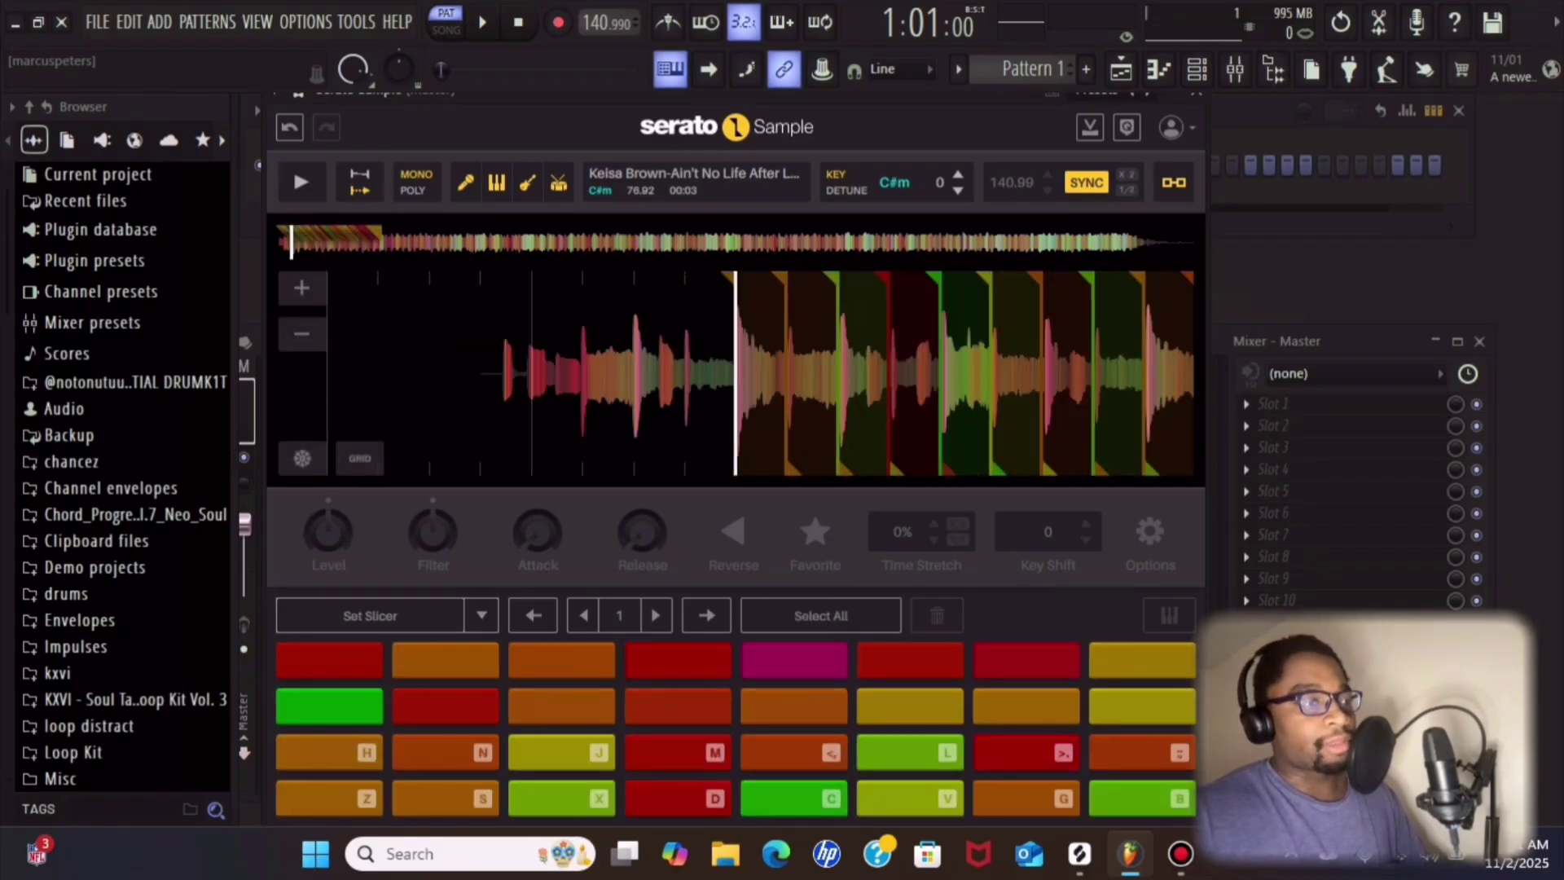
click(656, 616)
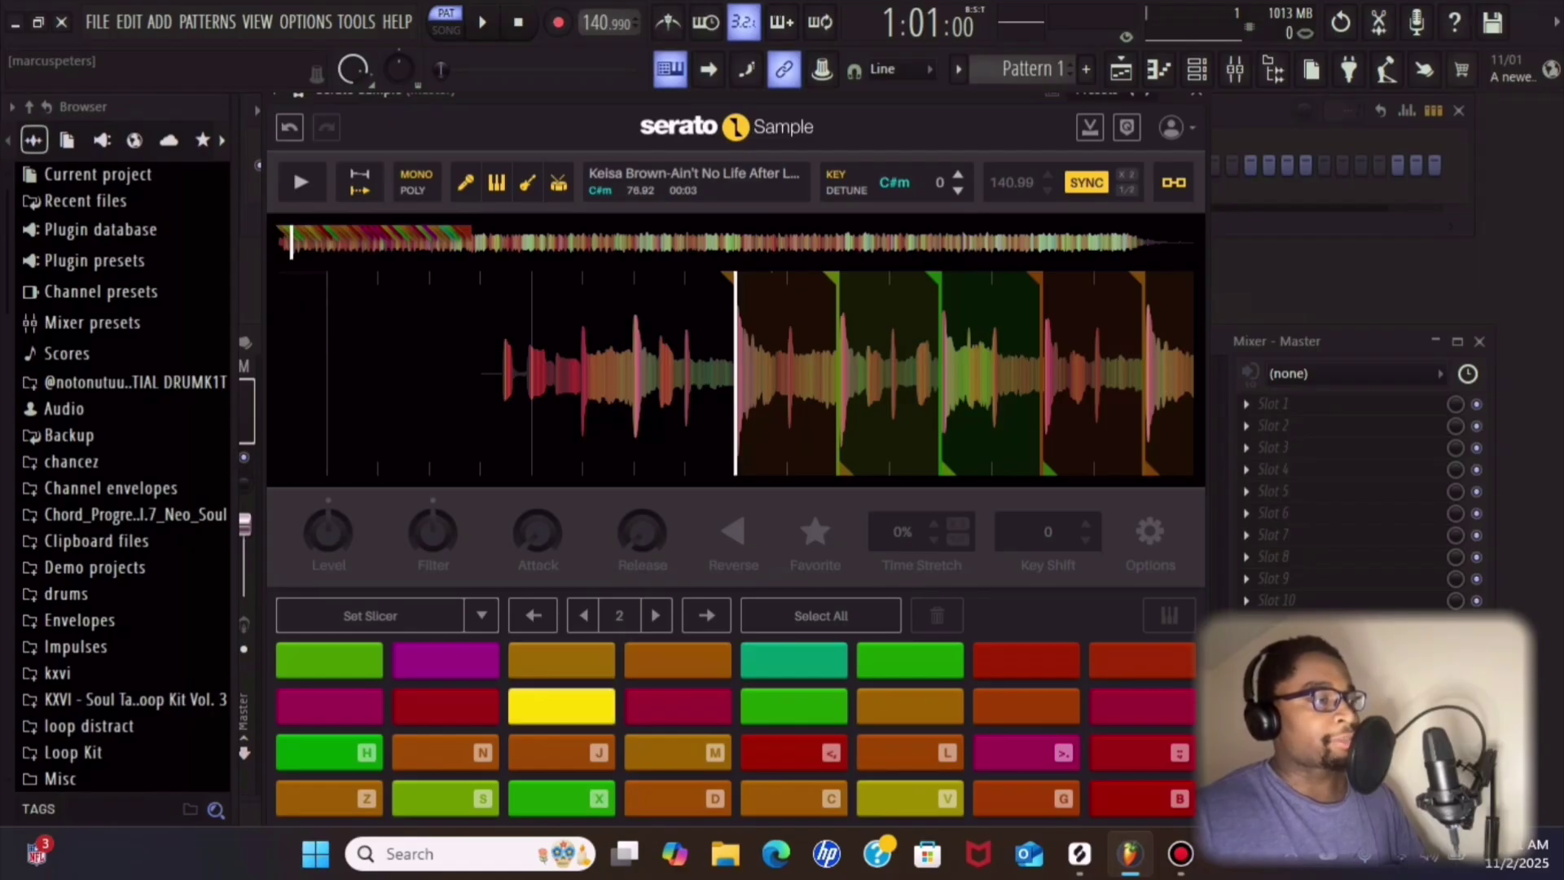
- Audition one slice and set the project tempo to 87 BPM
click(562, 706)
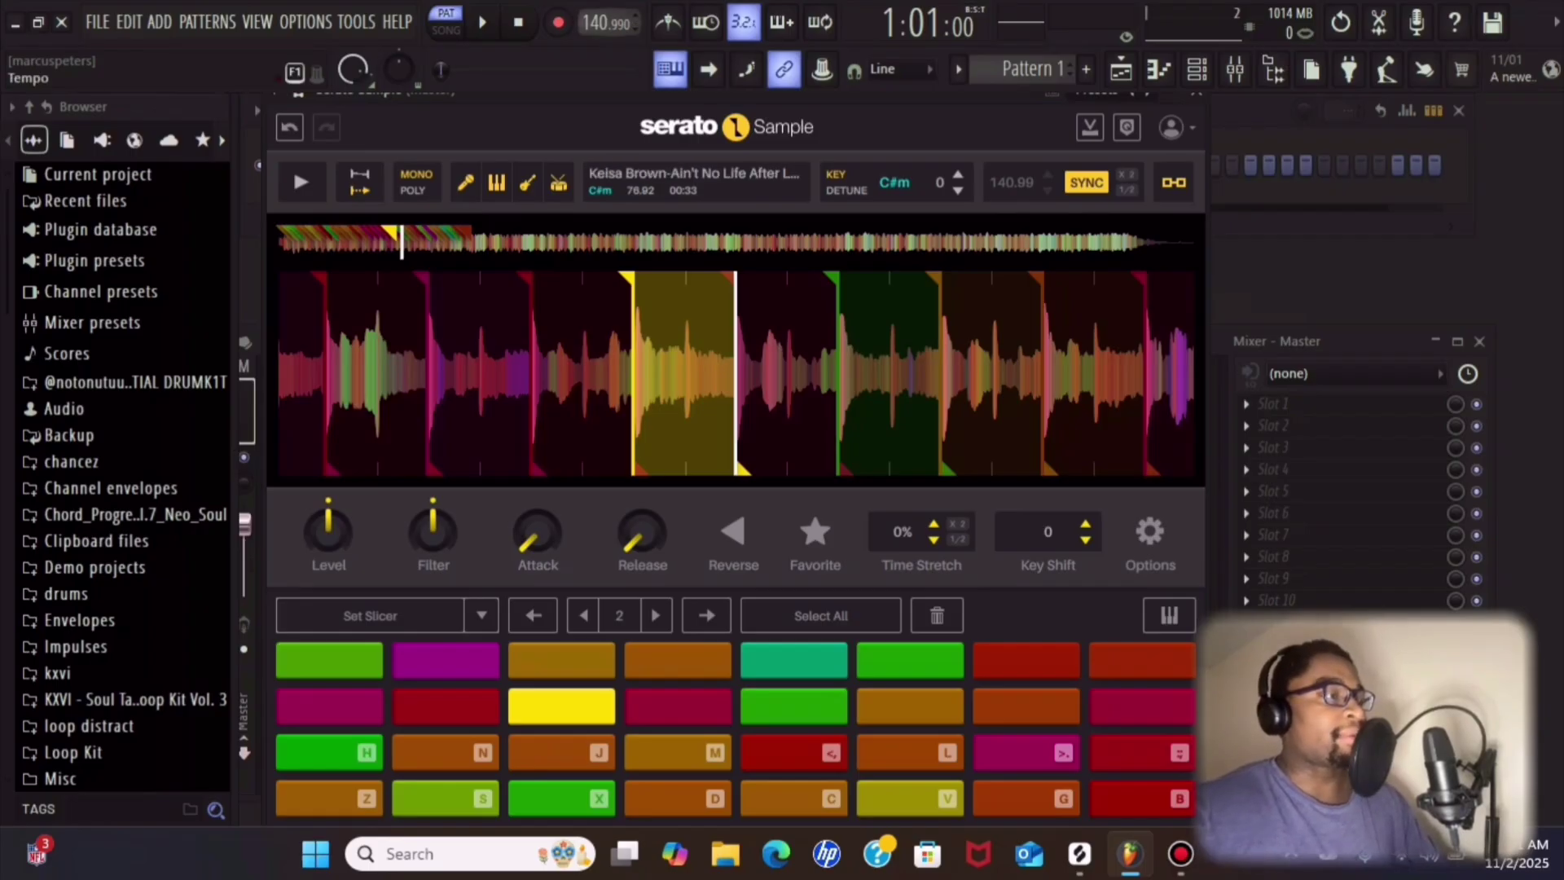
right_click(607, 23)
click(823, 71)
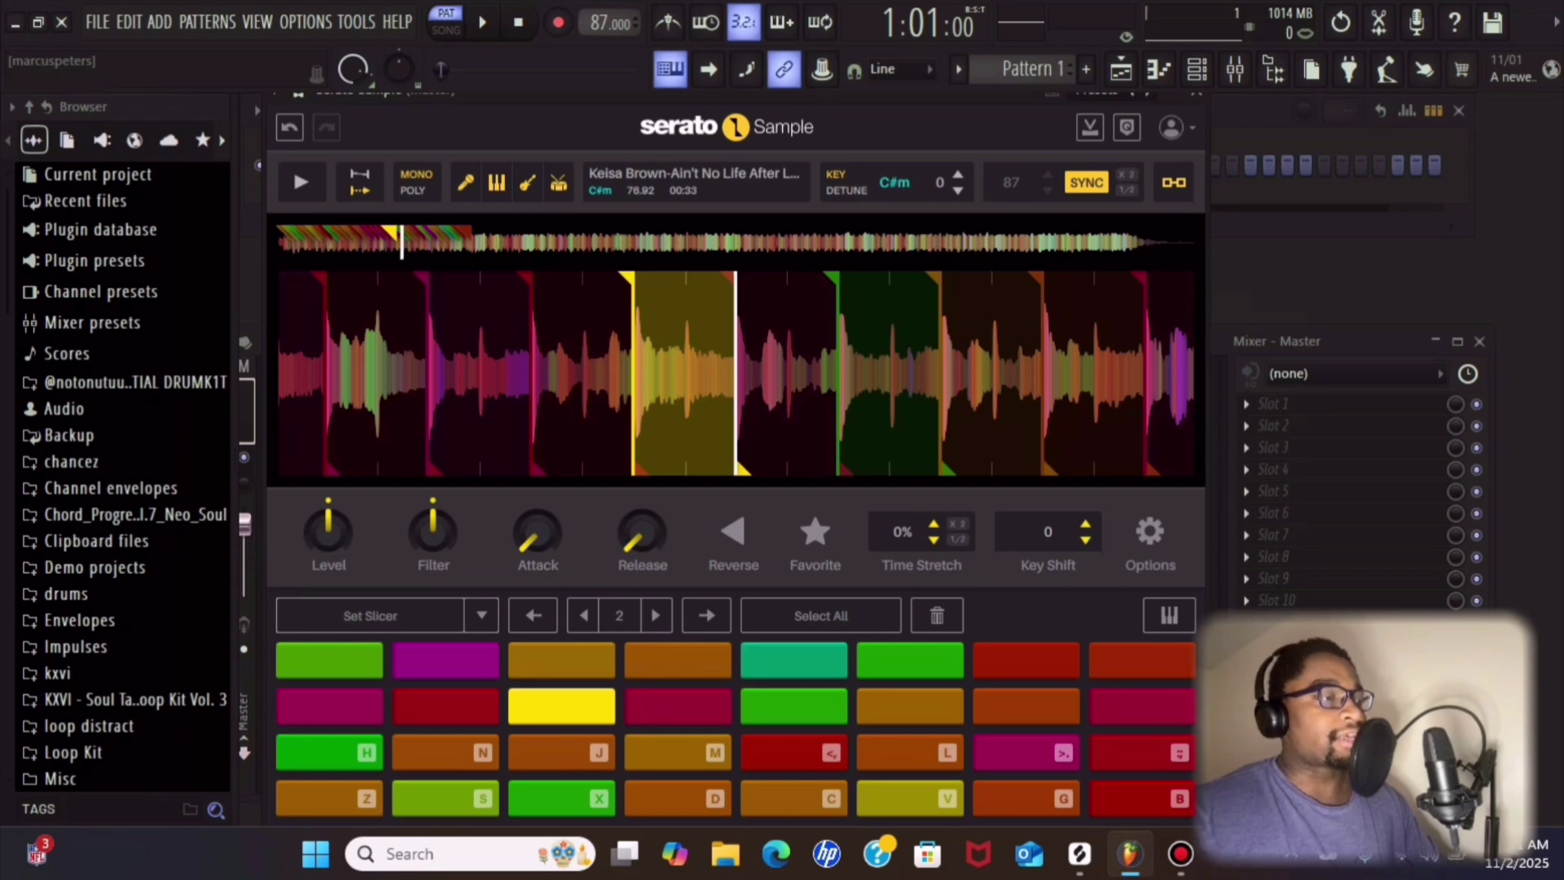
- Audition several slices from different pads at the new tempo, including those on J, X, D and C
click(678, 661)
click(678, 706)
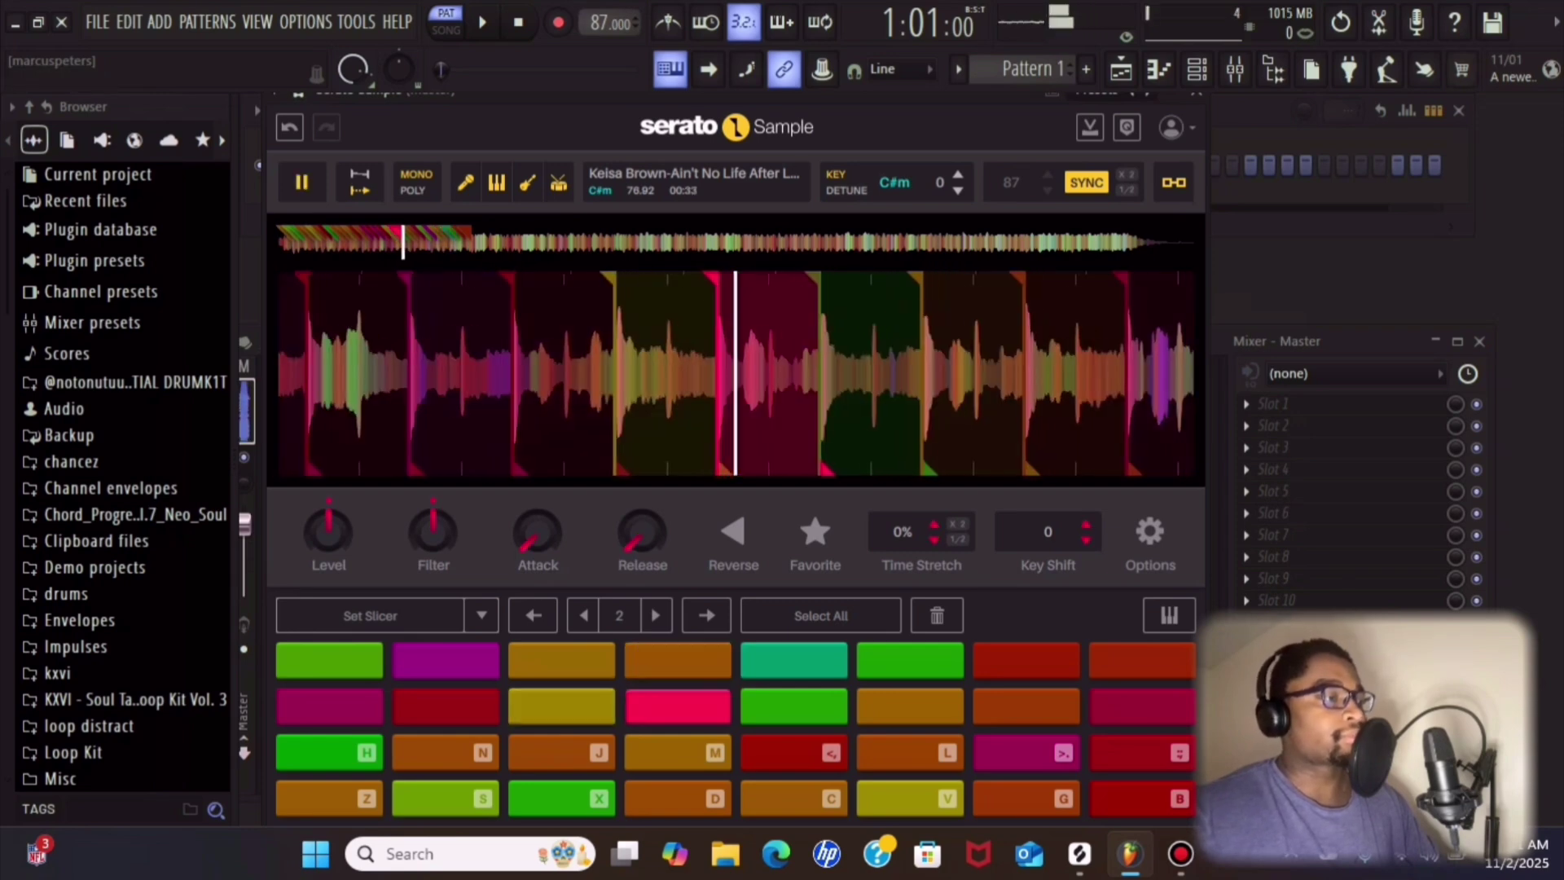
click(794, 752)
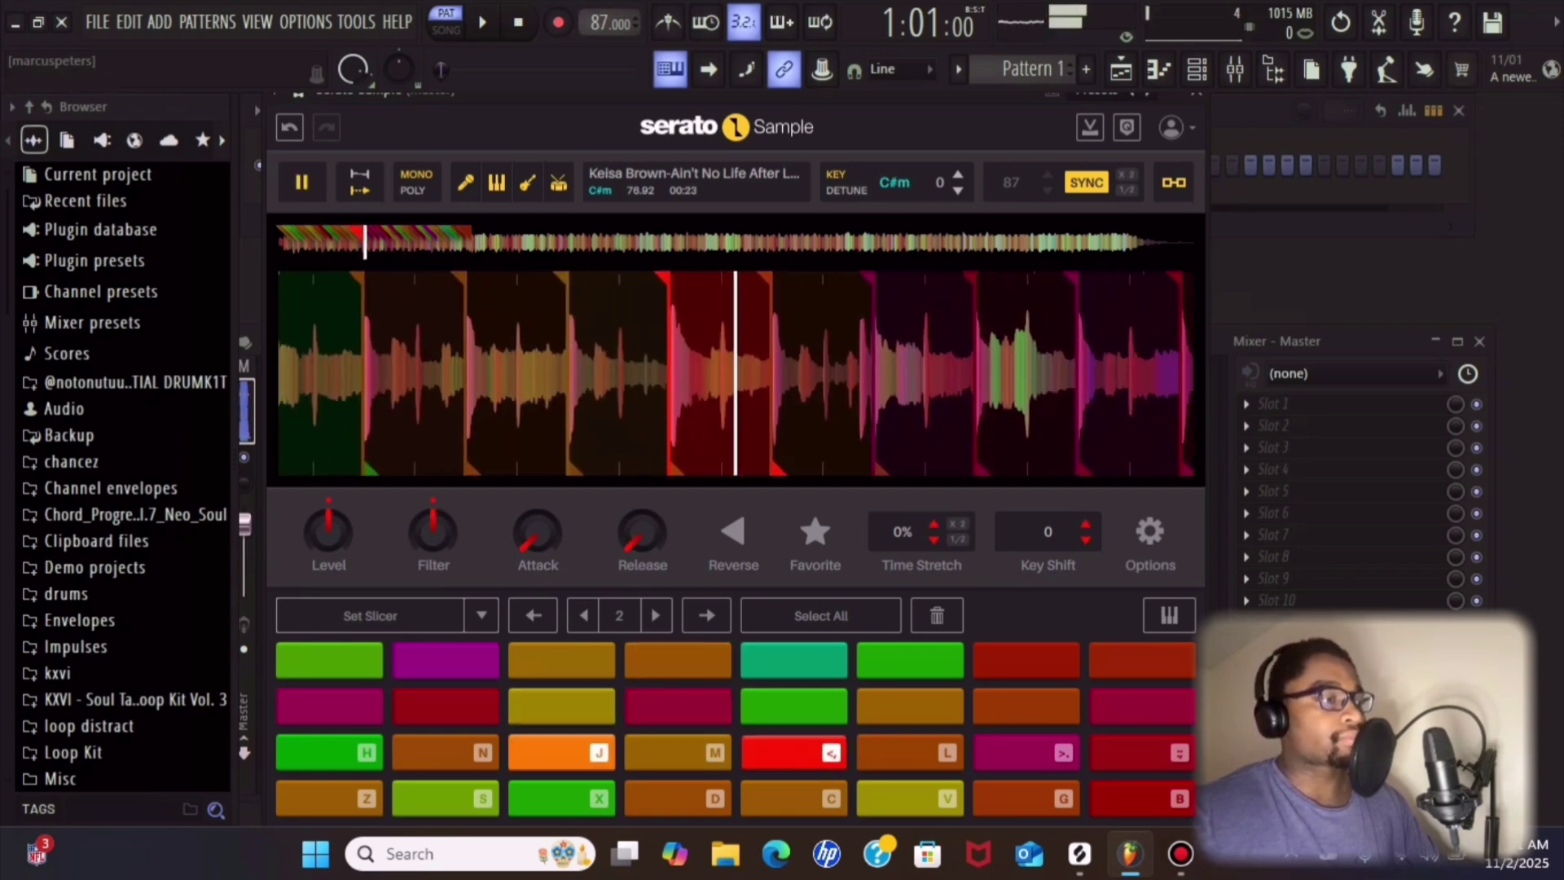
key(j)
key(x)
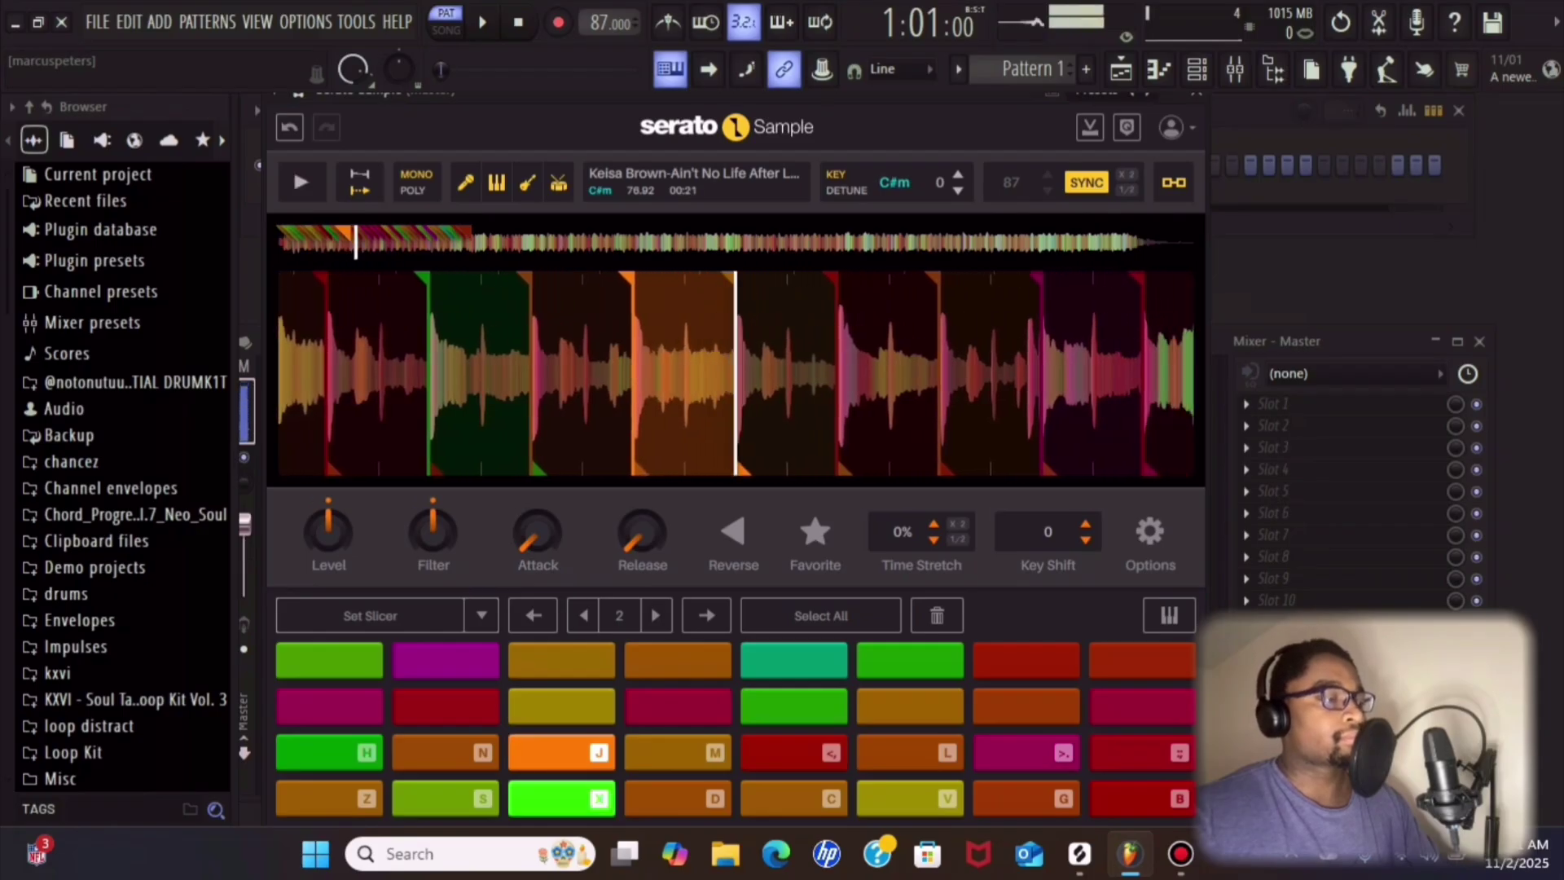
key(d)
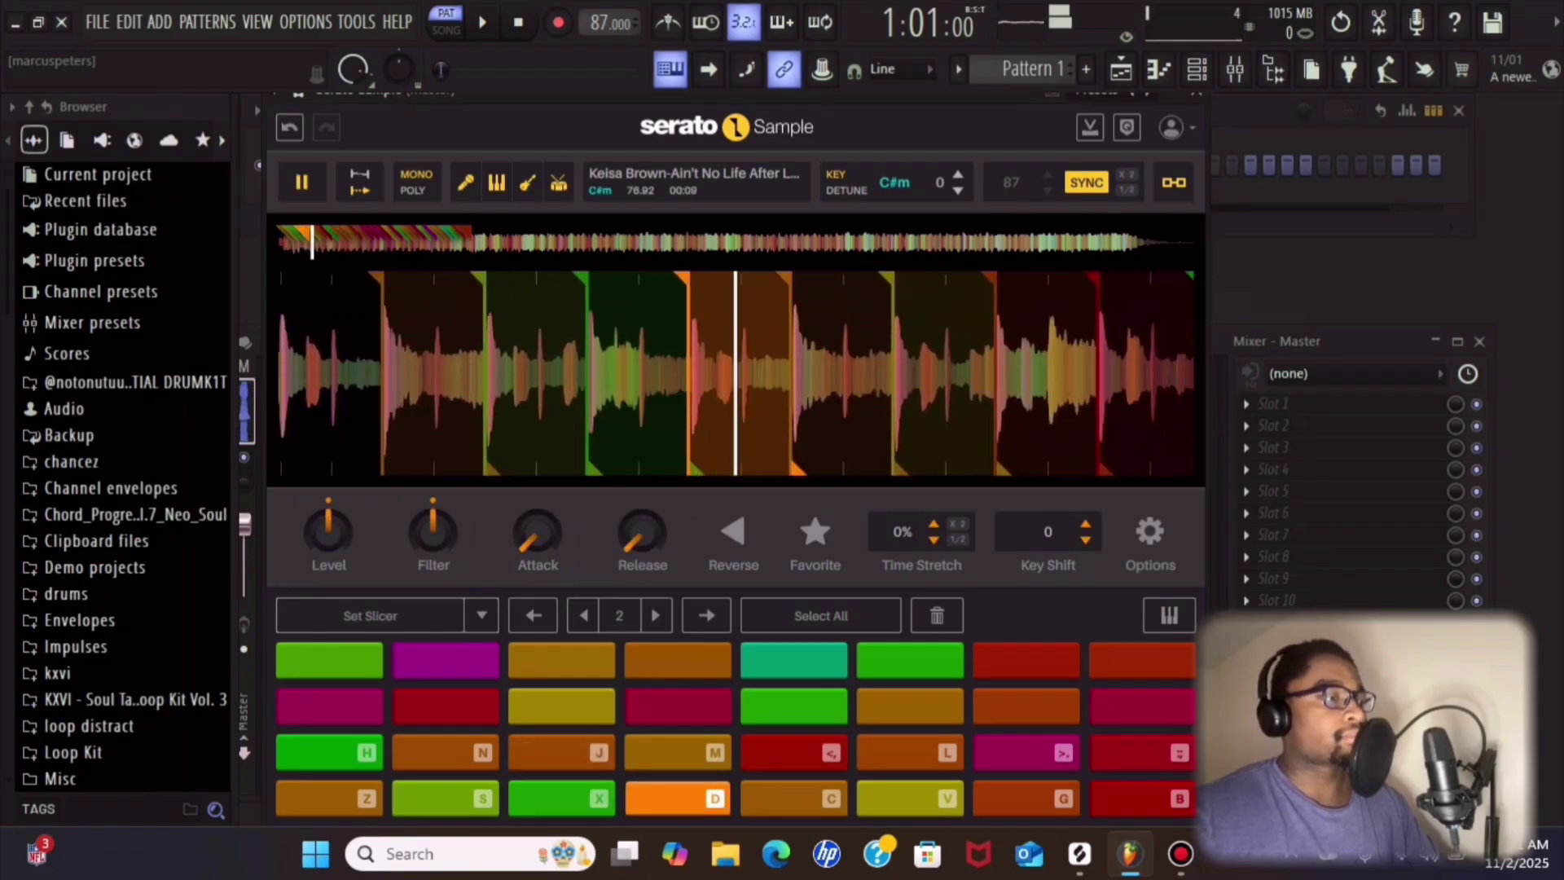
key(c)
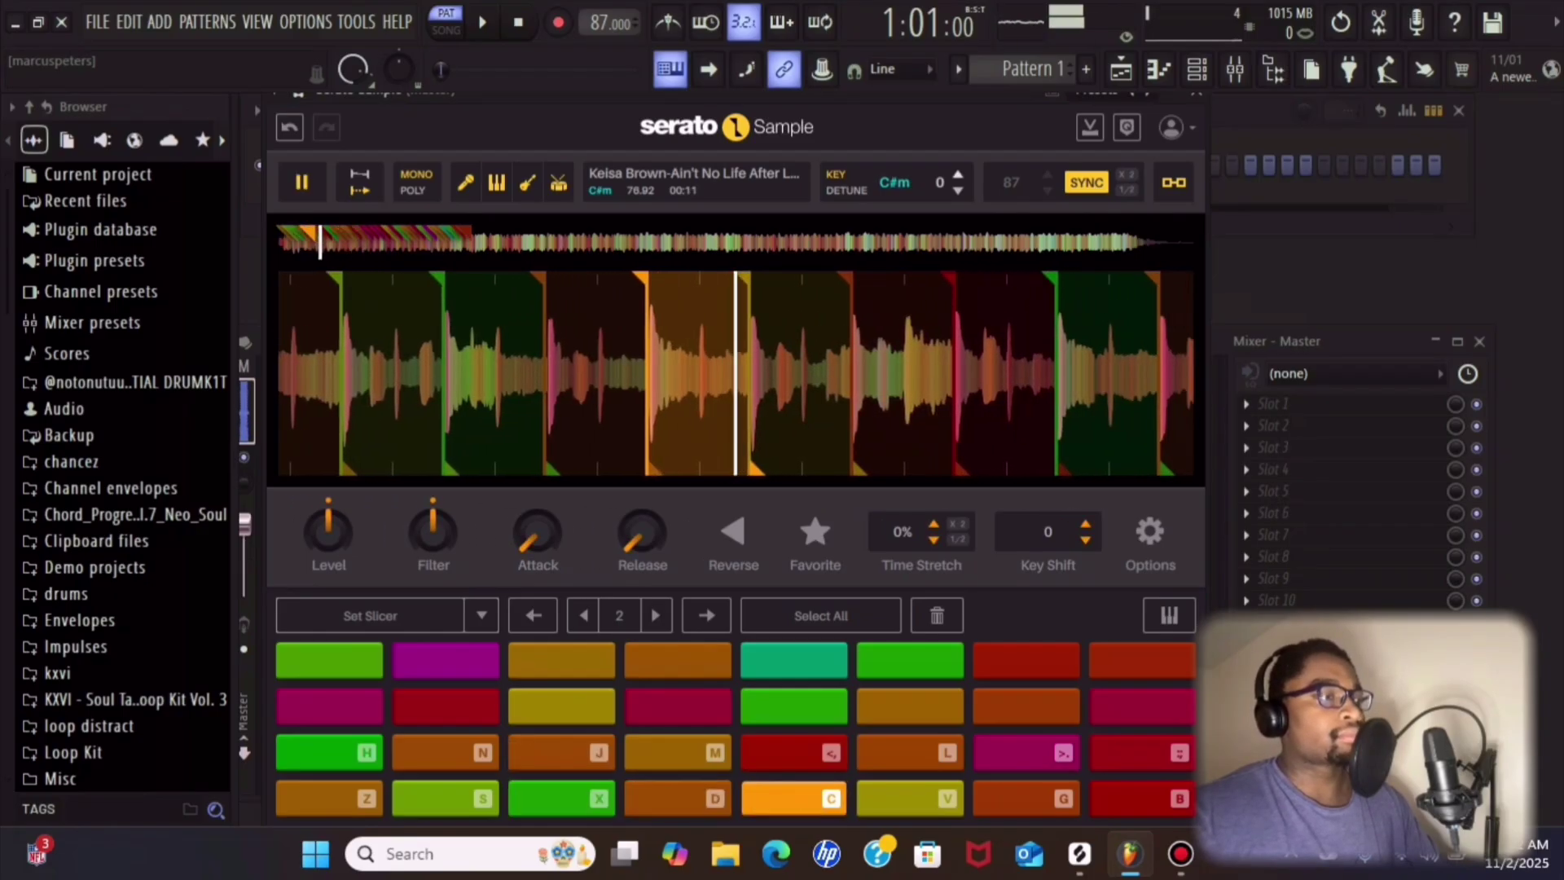
- Try shifting the sample's key up by 3 semitones to Em while auditioning slices
click(958, 175)
click(794, 661)
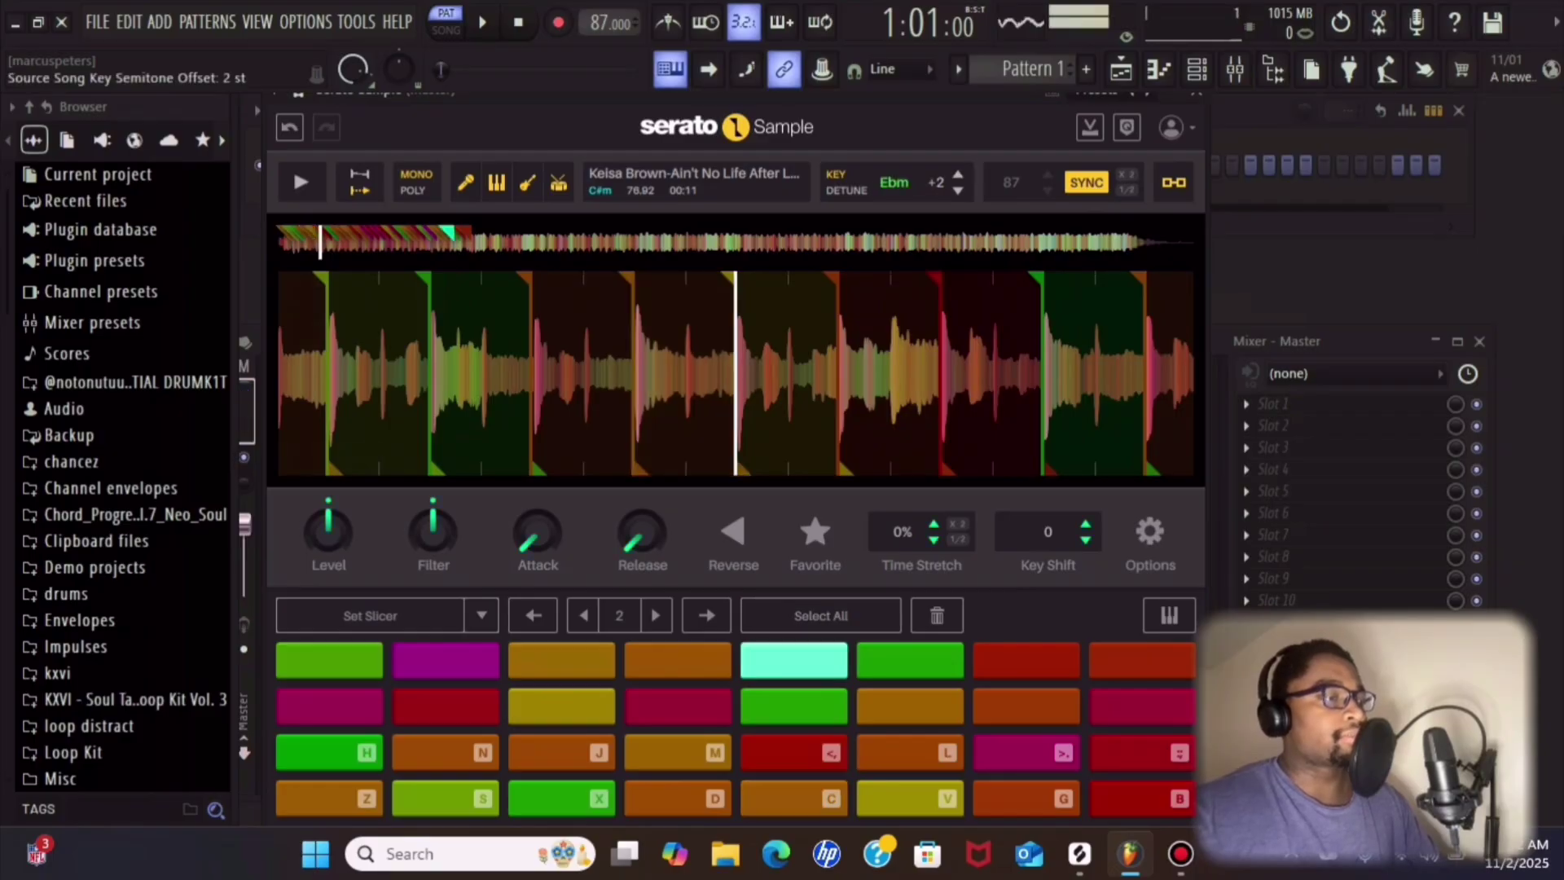
click(958, 174)
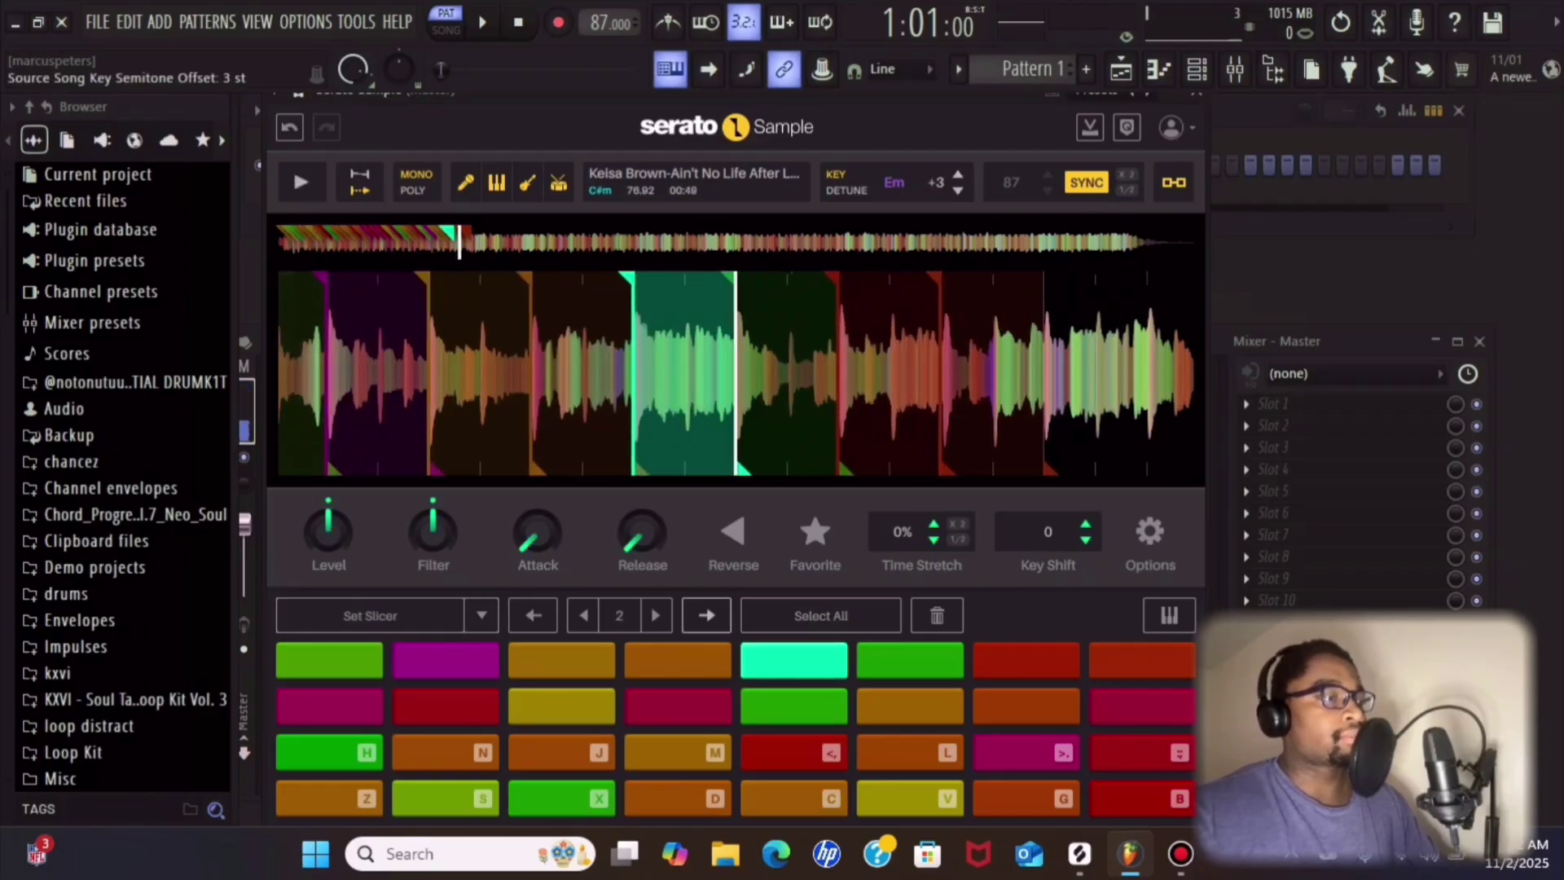
click(678, 661)
click(562, 661)
click(446, 660)
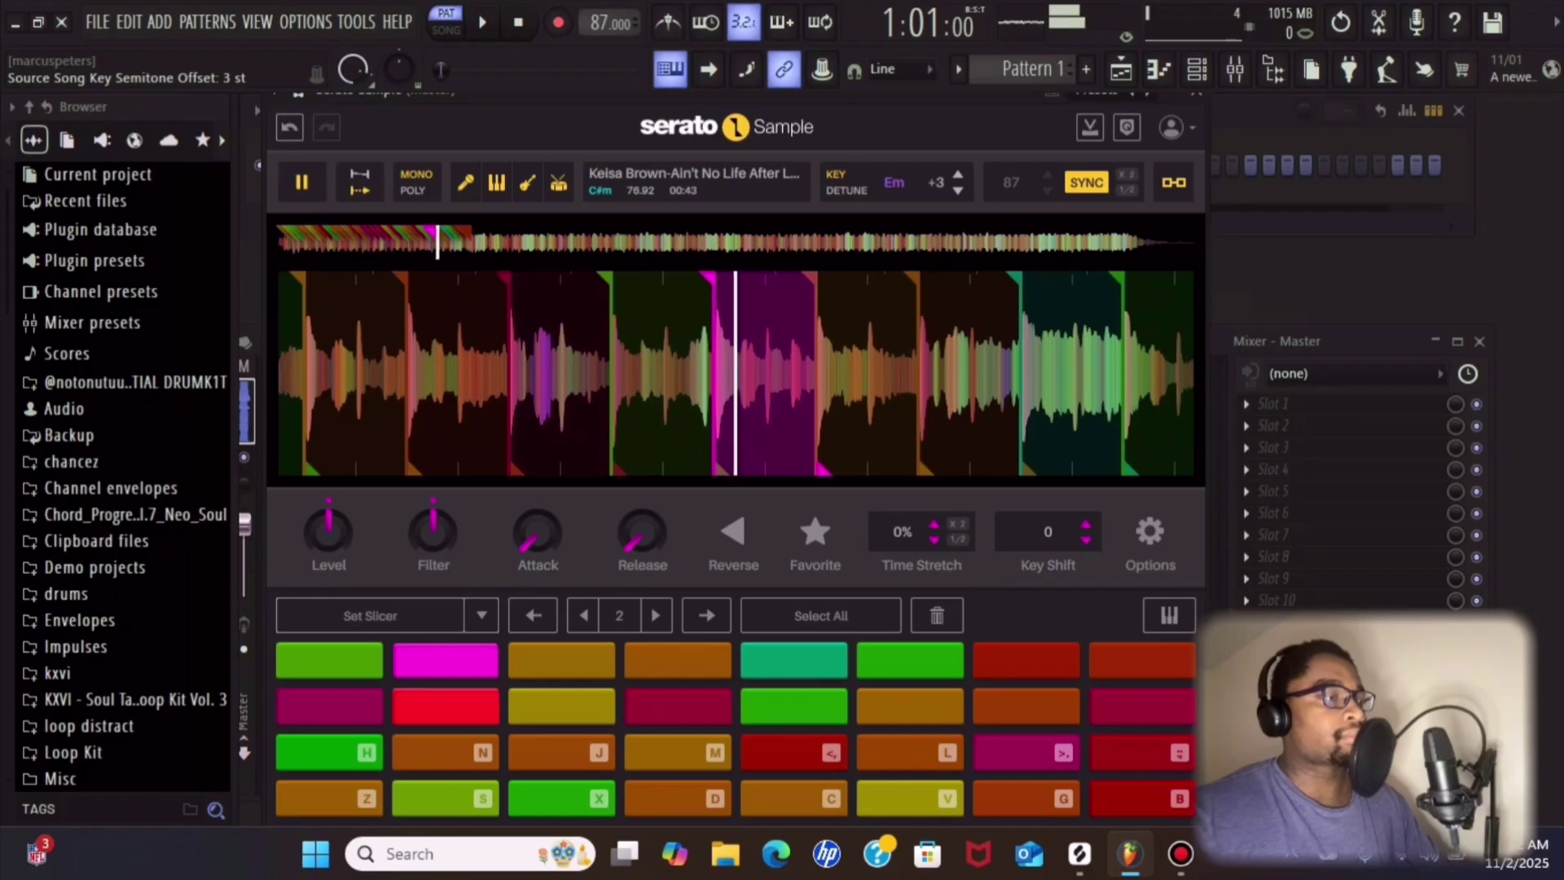
click(445, 706)
- Audition slices with the key offset at +2, then return the sample's key offset to 0
click(958, 190)
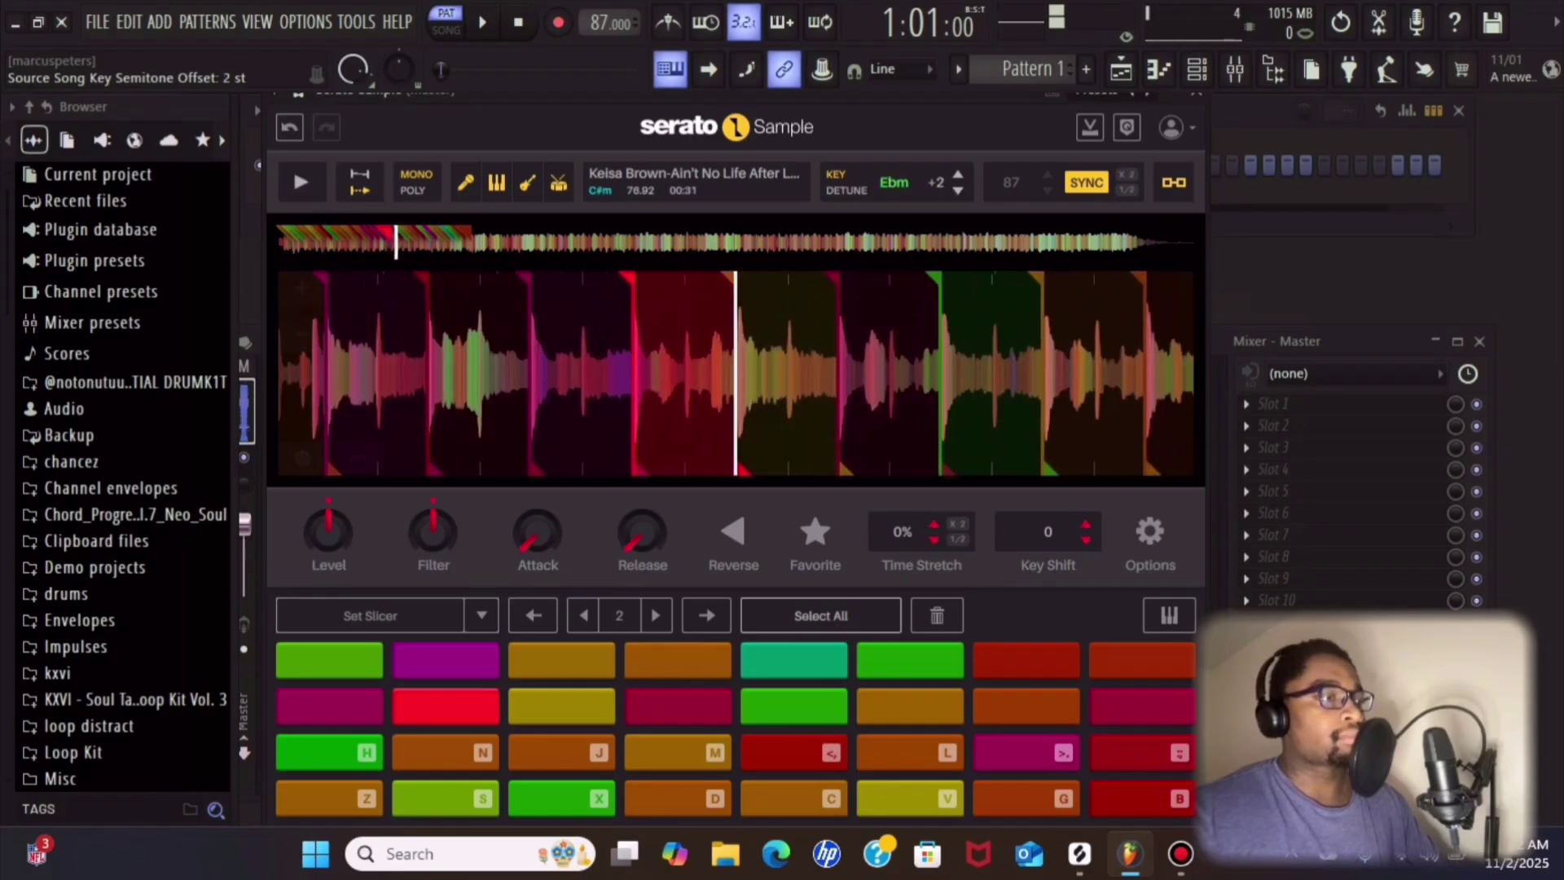
click(910, 660)
click(1026, 661)
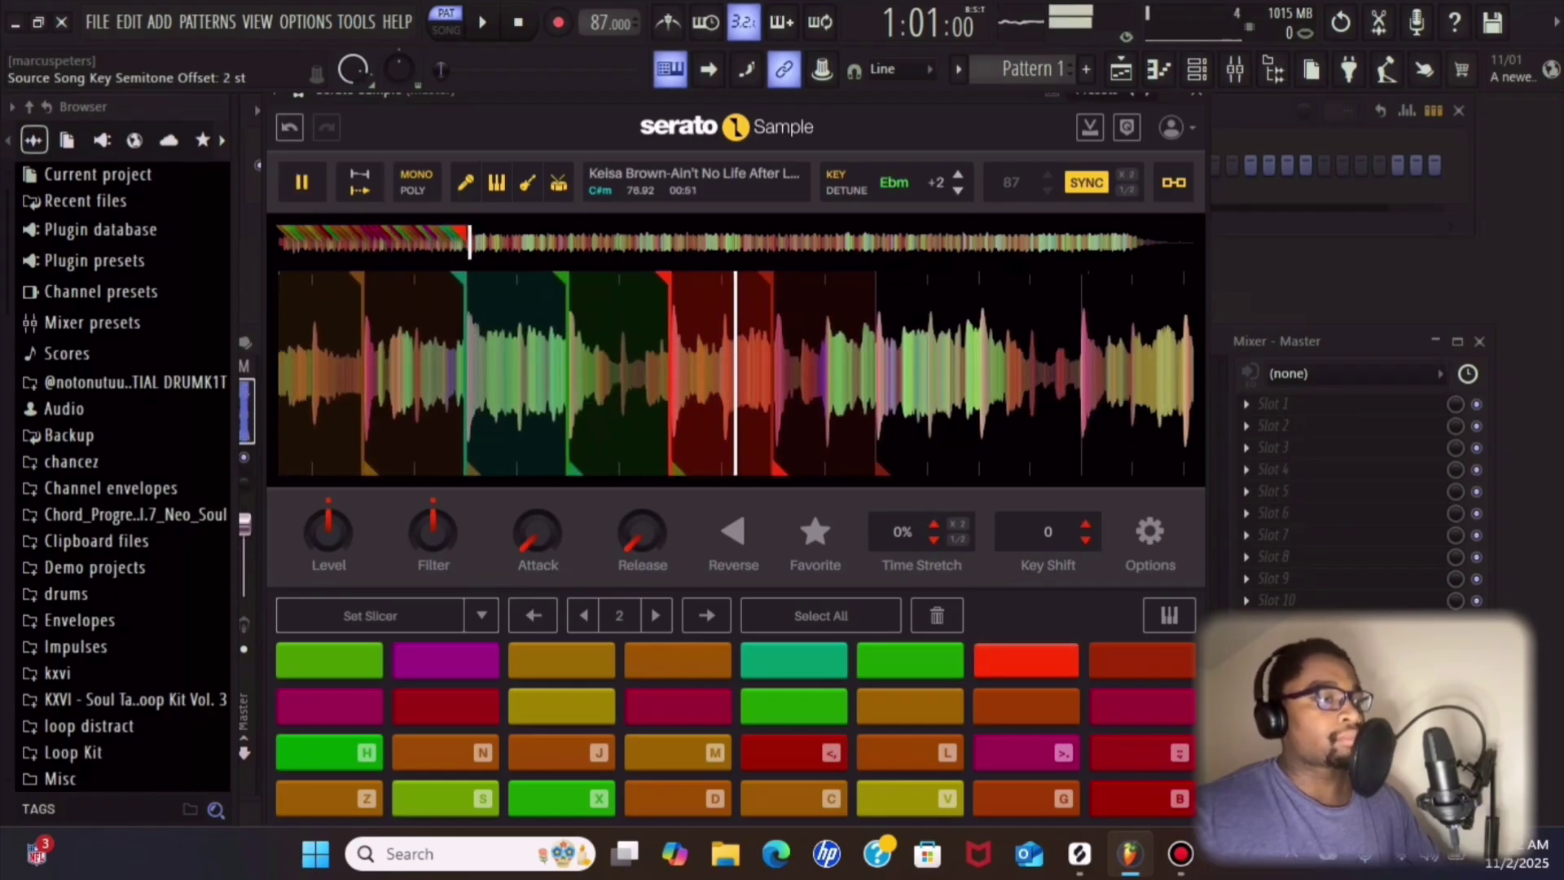
click(1027, 707)
click(958, 191)
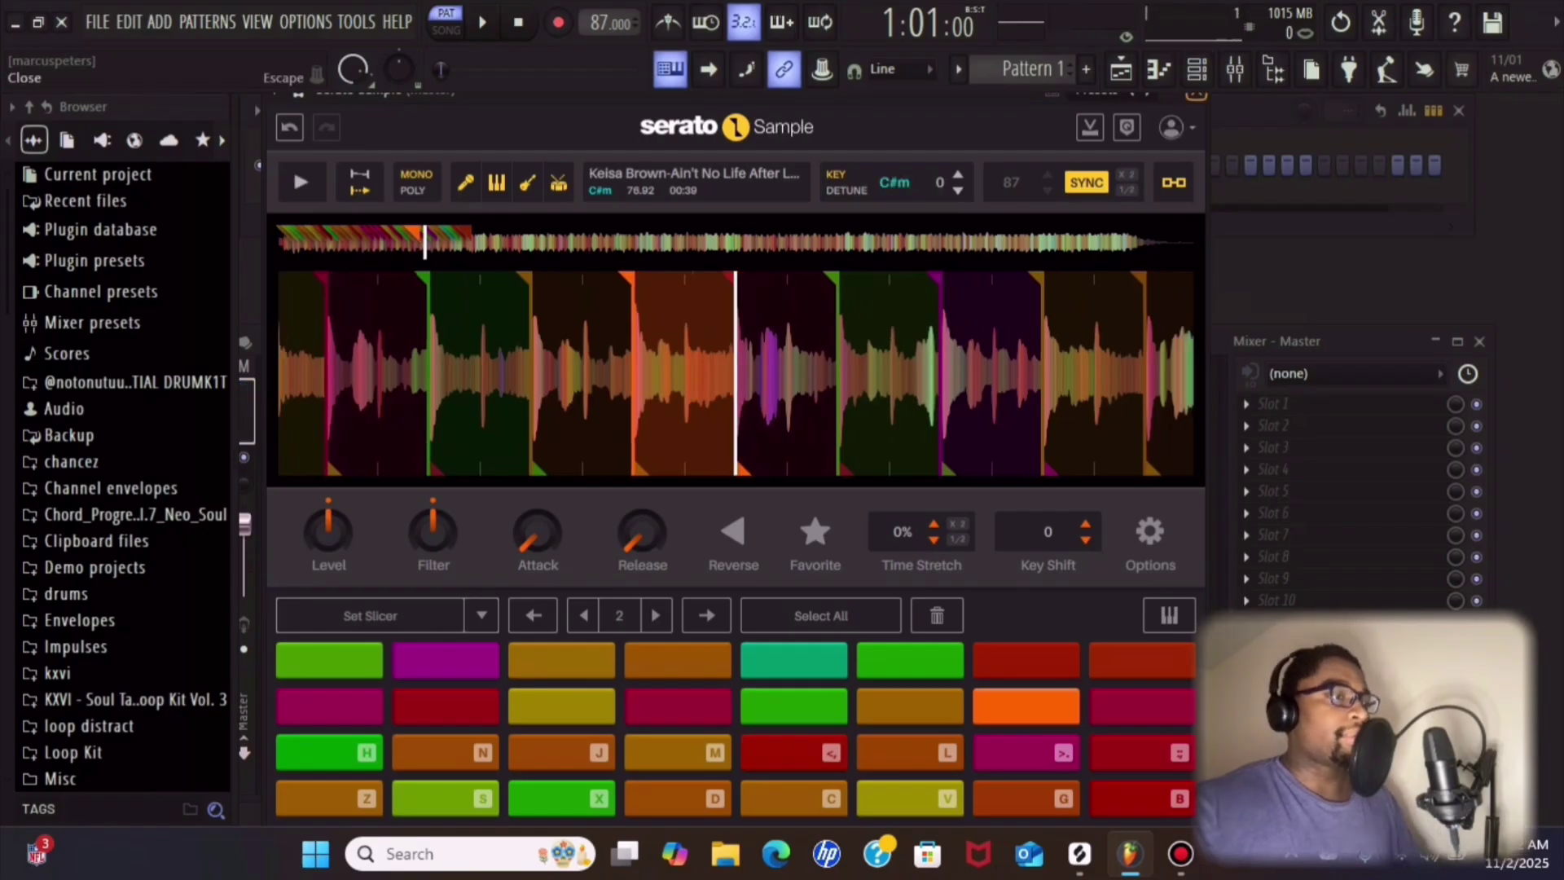
- Close the Serato Sample window and expand the drums folder in the browser
click(1196, 92)
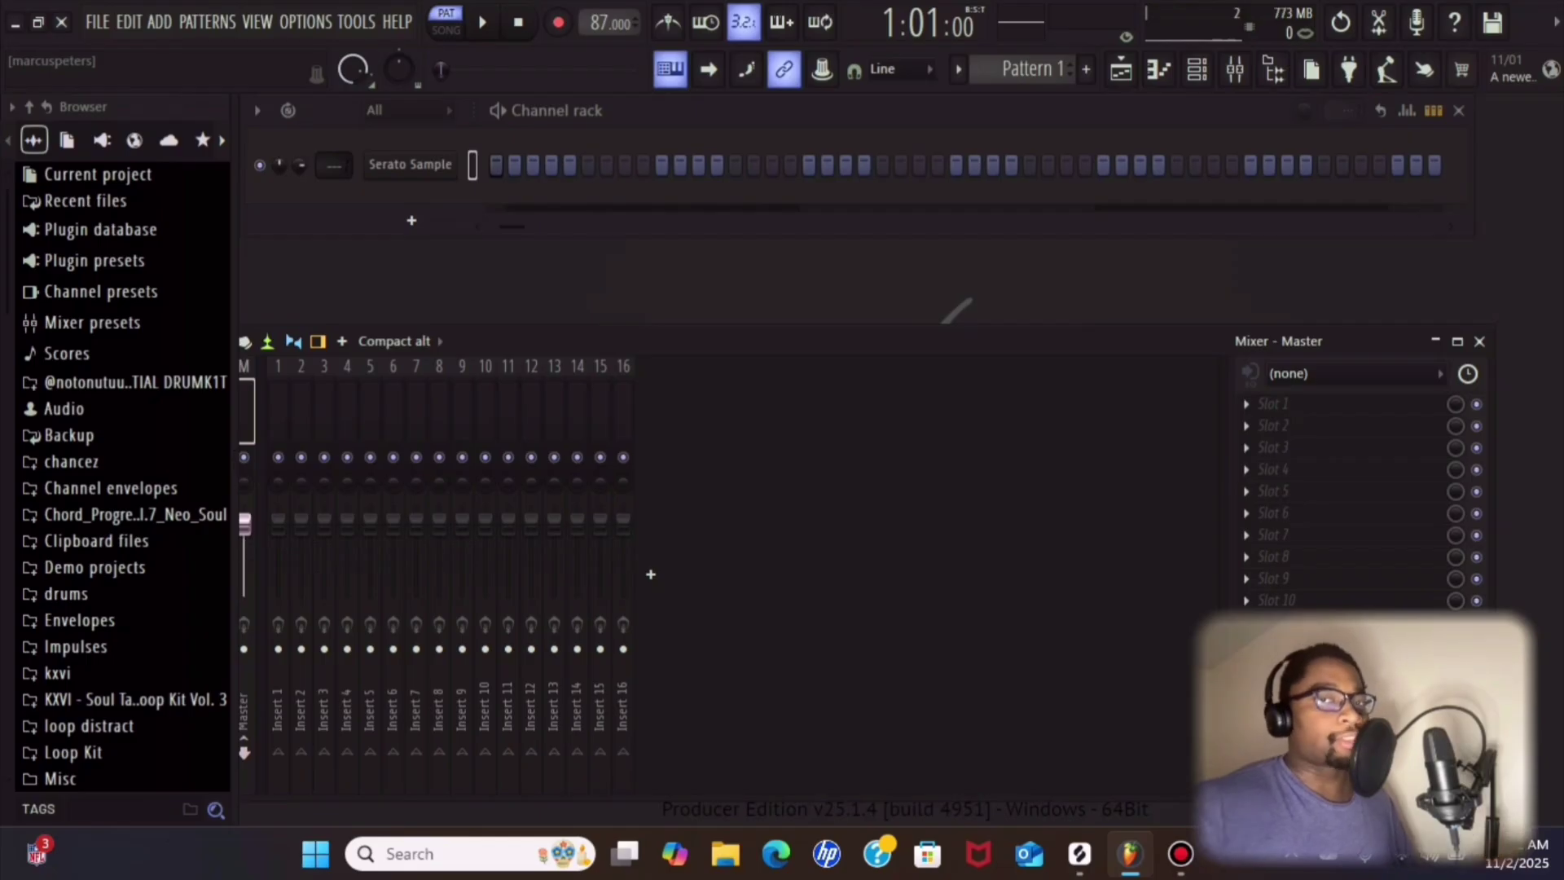
scroll(81, 278, down, 4)
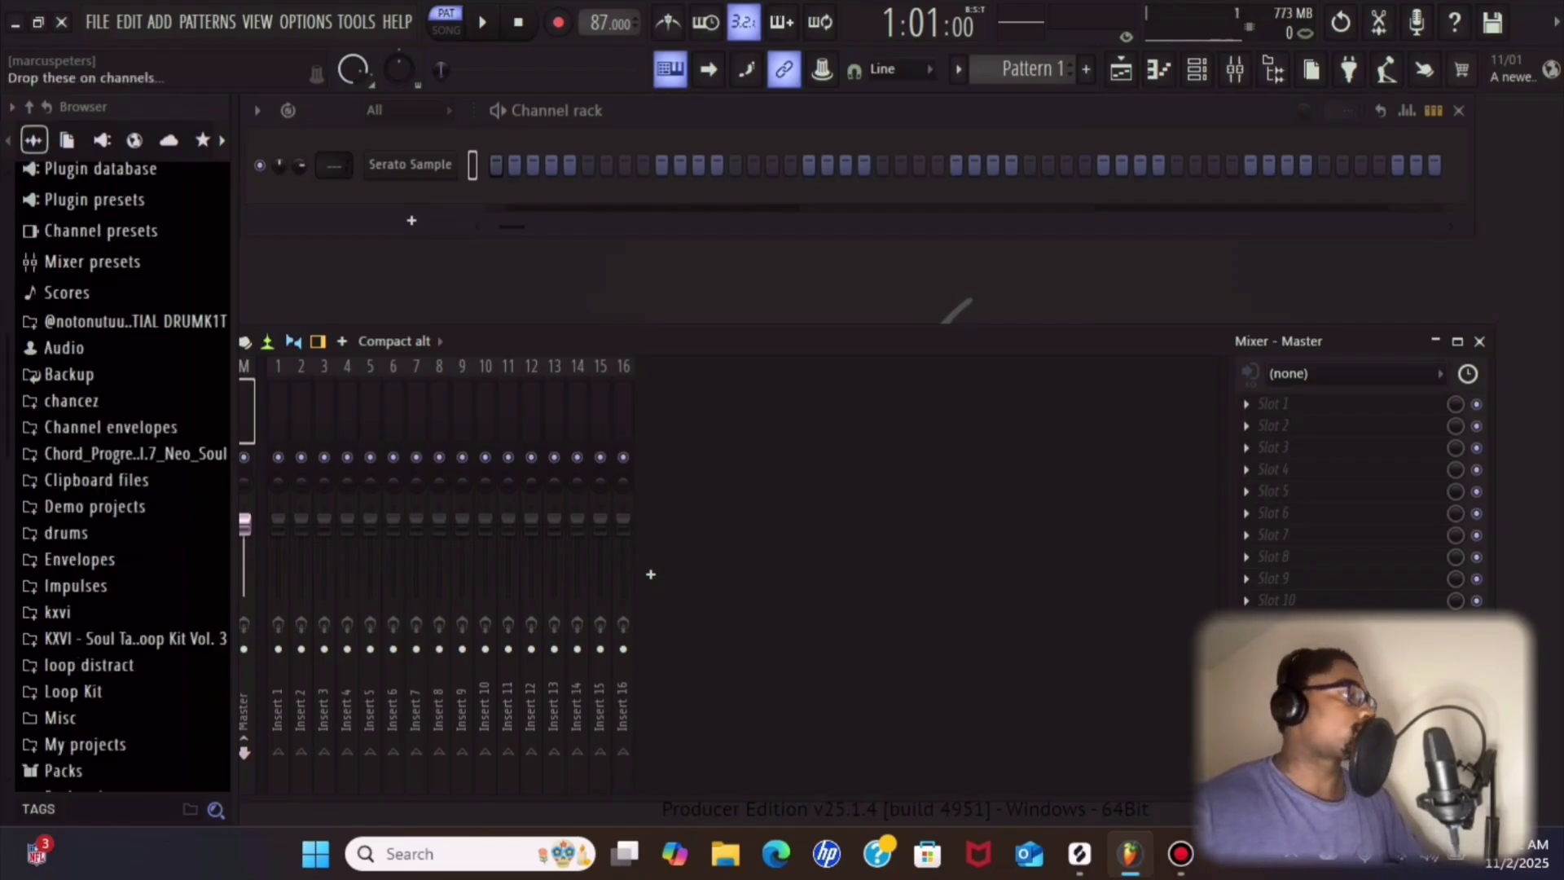
scroll(81, 269, down, 2)
scroll(82, 251, up, 2)
click(66, 304)
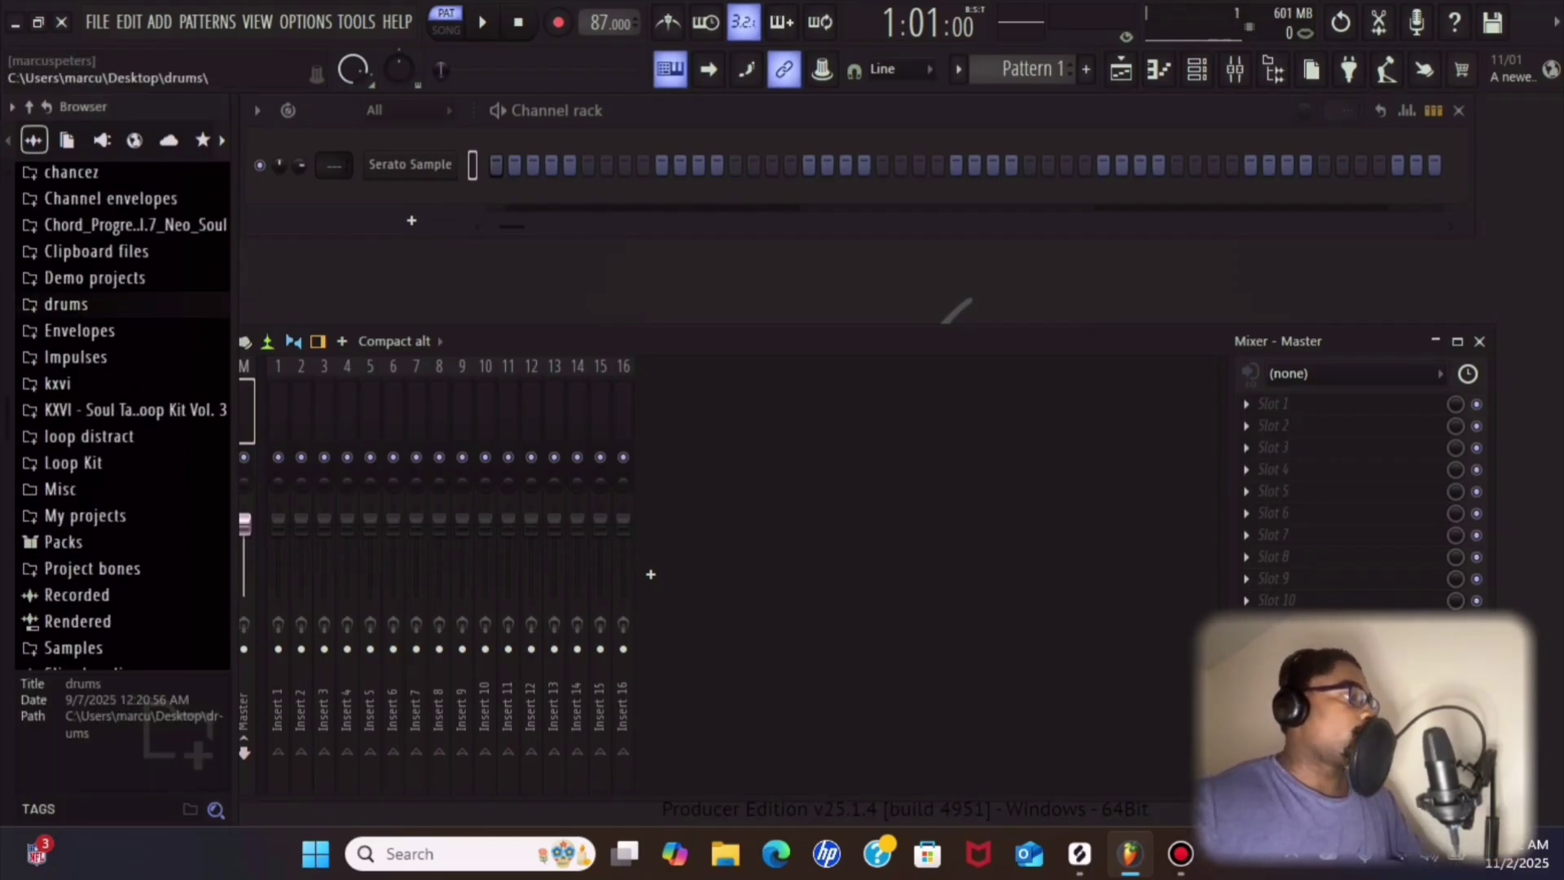
click(66, 304)
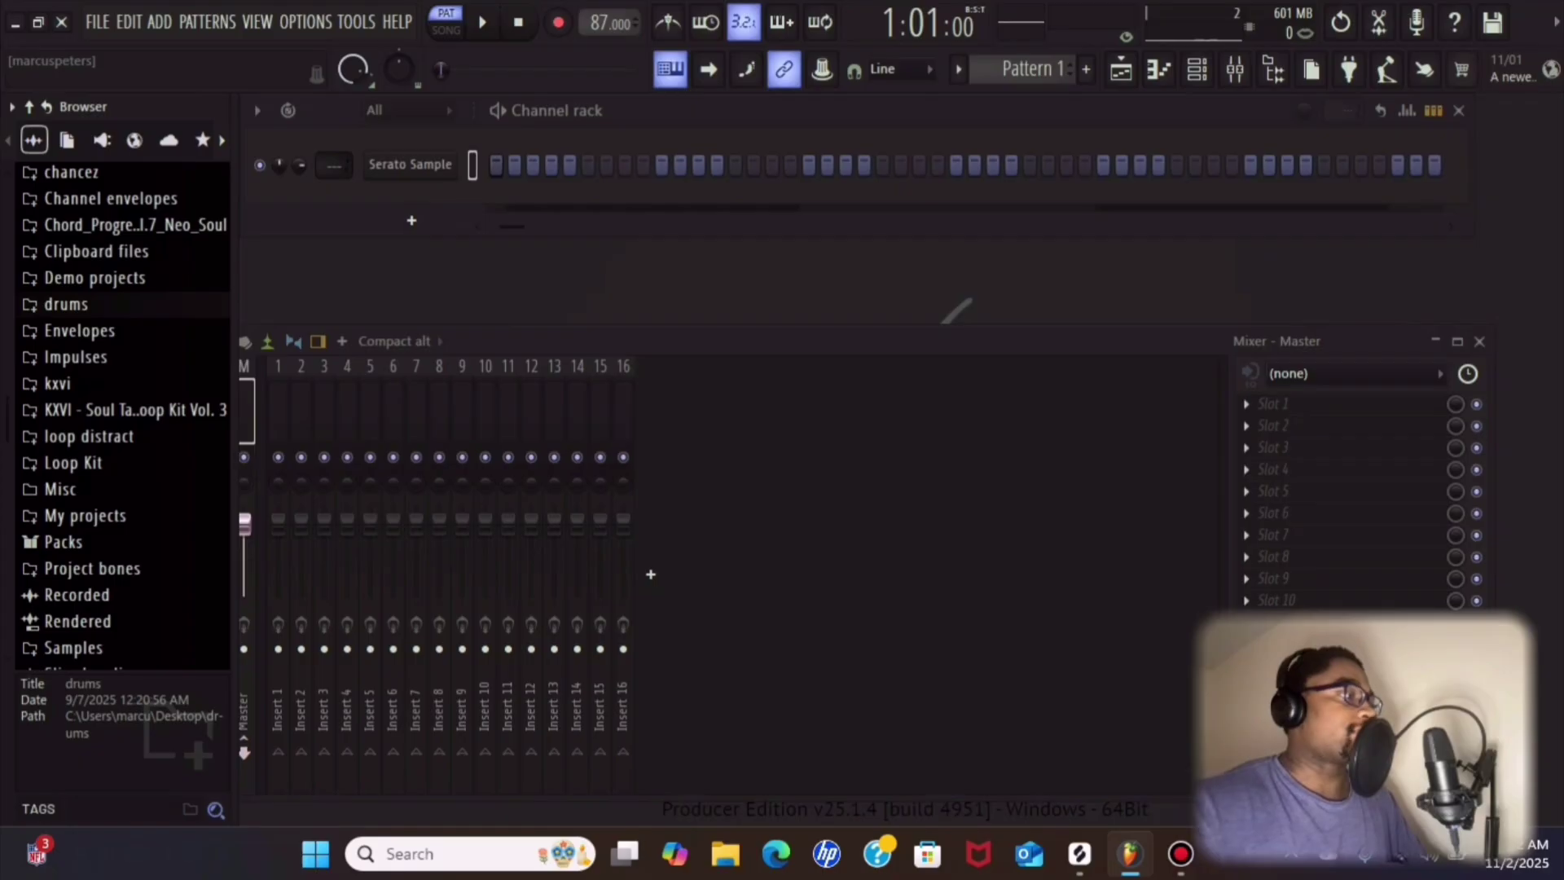
click(65, 304)
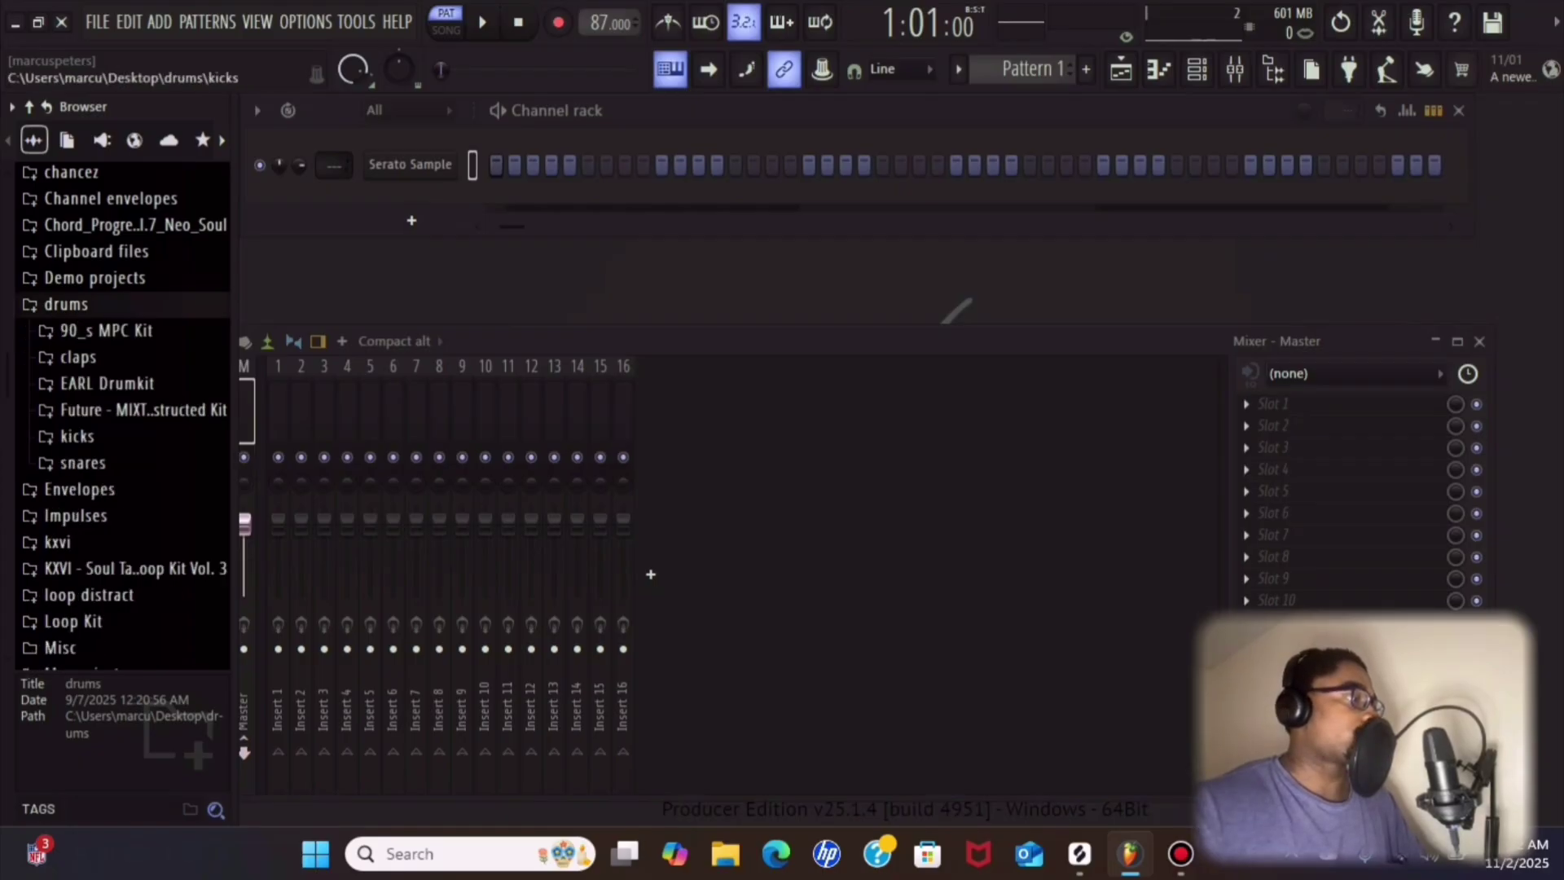
- Preview [SNARE] Dilla from the snares folder and add it to the channel rack as a new channel
click(106, 330)
click(106, 331)
click(83, 462)
scroll(83, 463, down, 5)
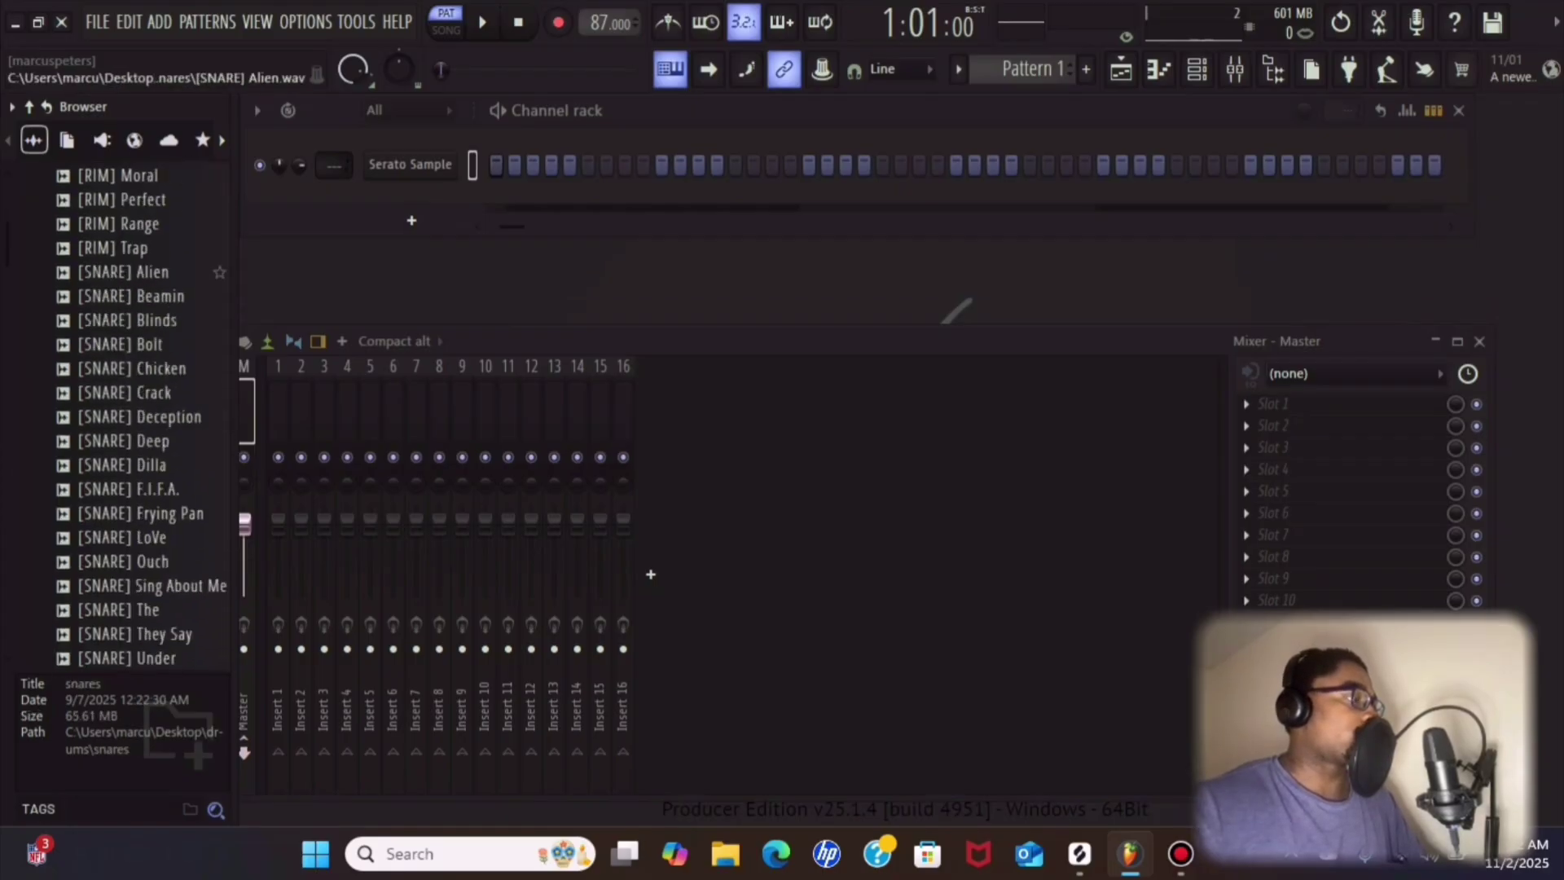
scroll(122, 399, down, 3)
scroll(122, 379, up, 3)
click(130, 489)
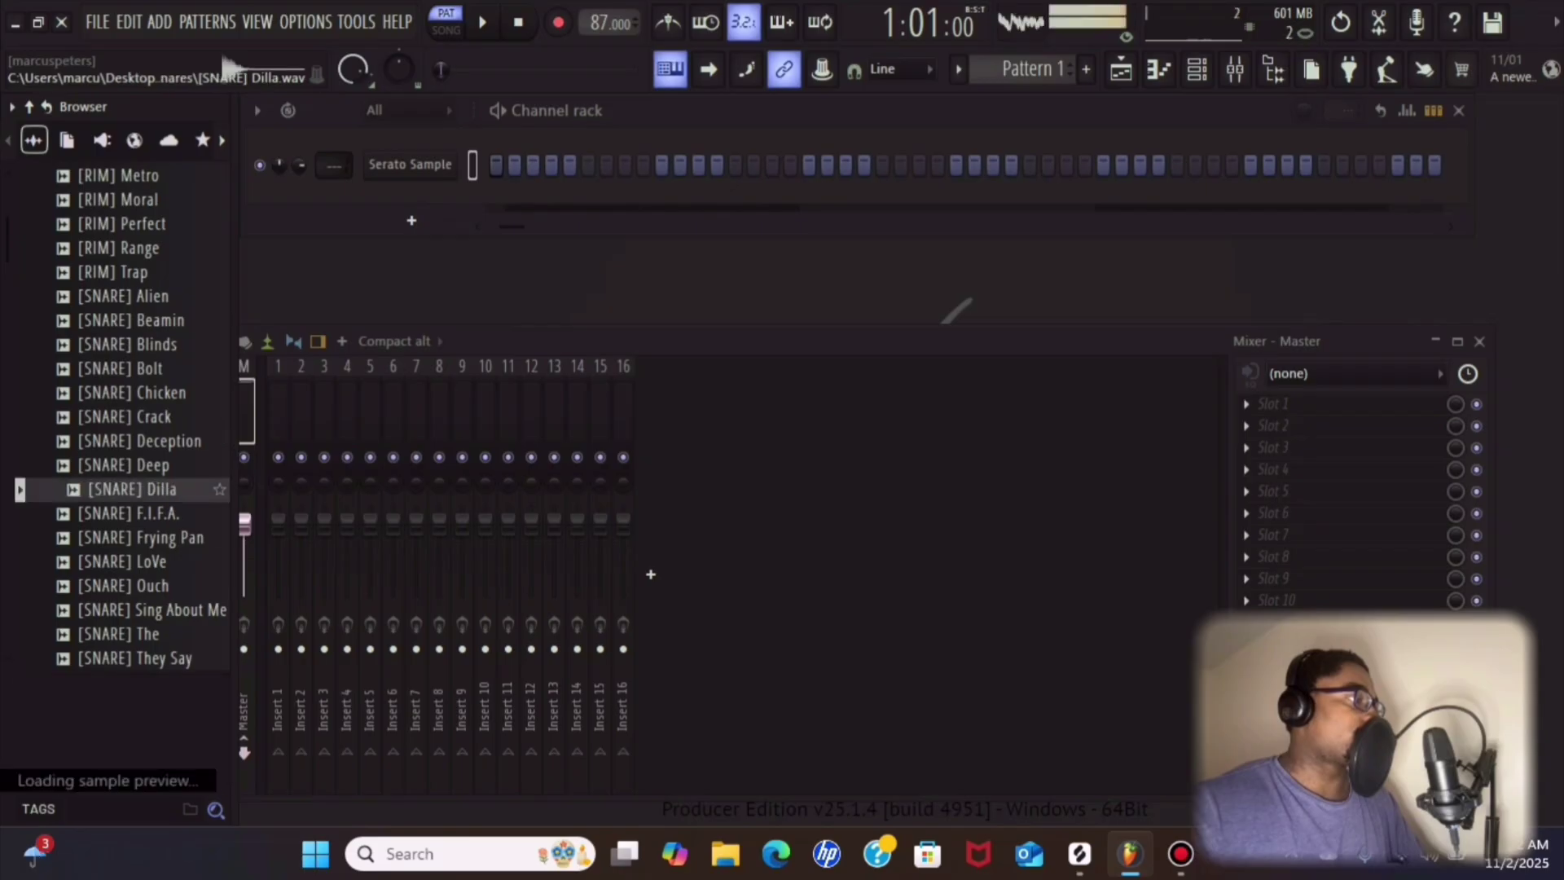
drag(130, 488, 334, 259)
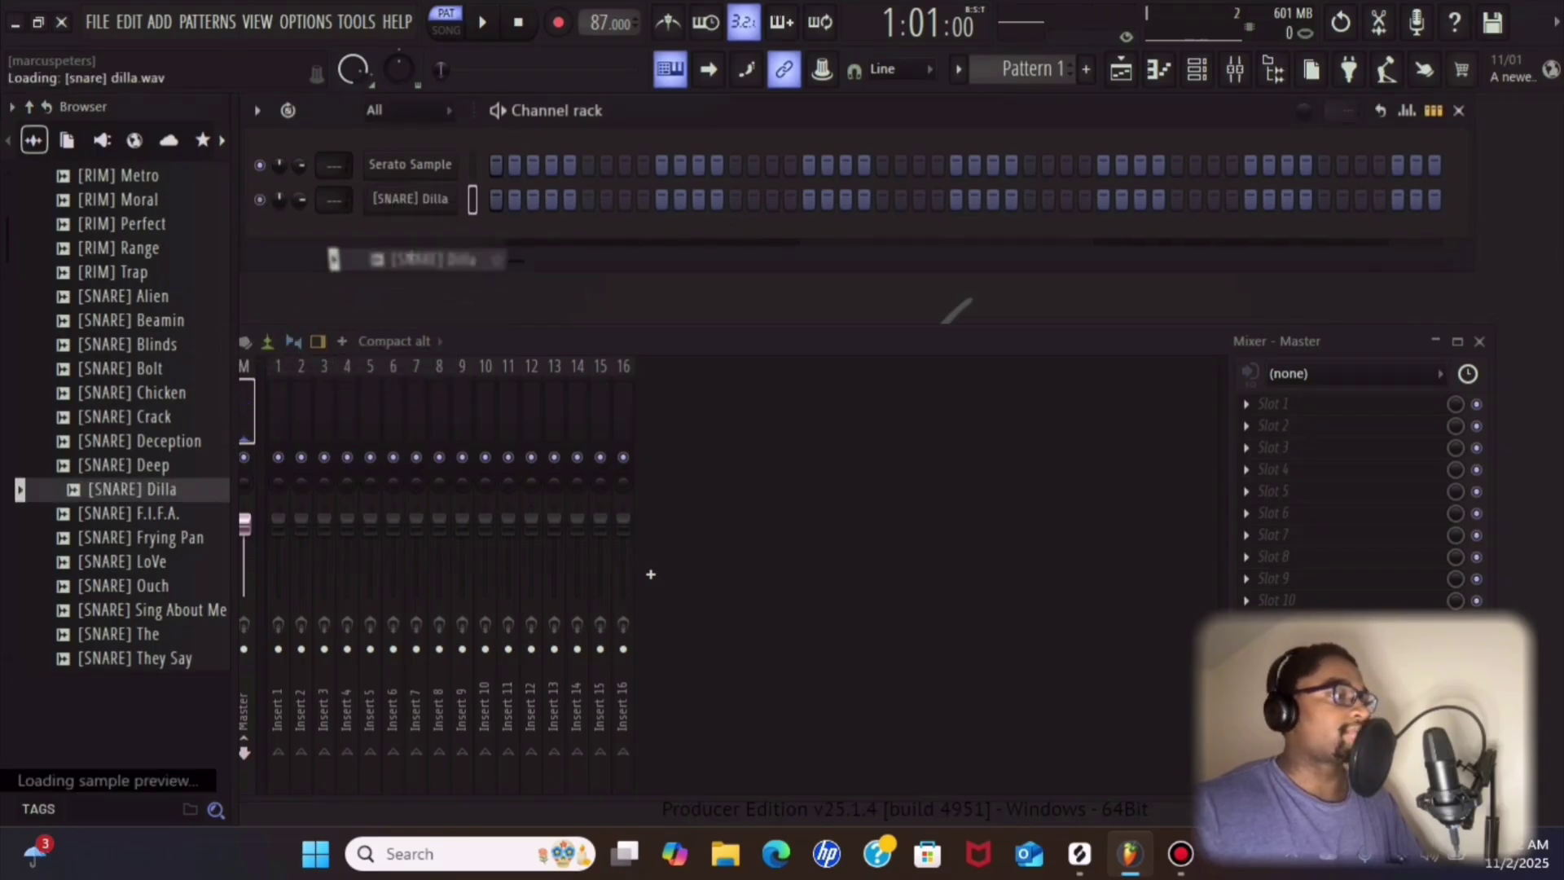
- Collapse the snares folder to get back to the list of drum folders
scroll(90, 323, up, 4)
click(85, 318)
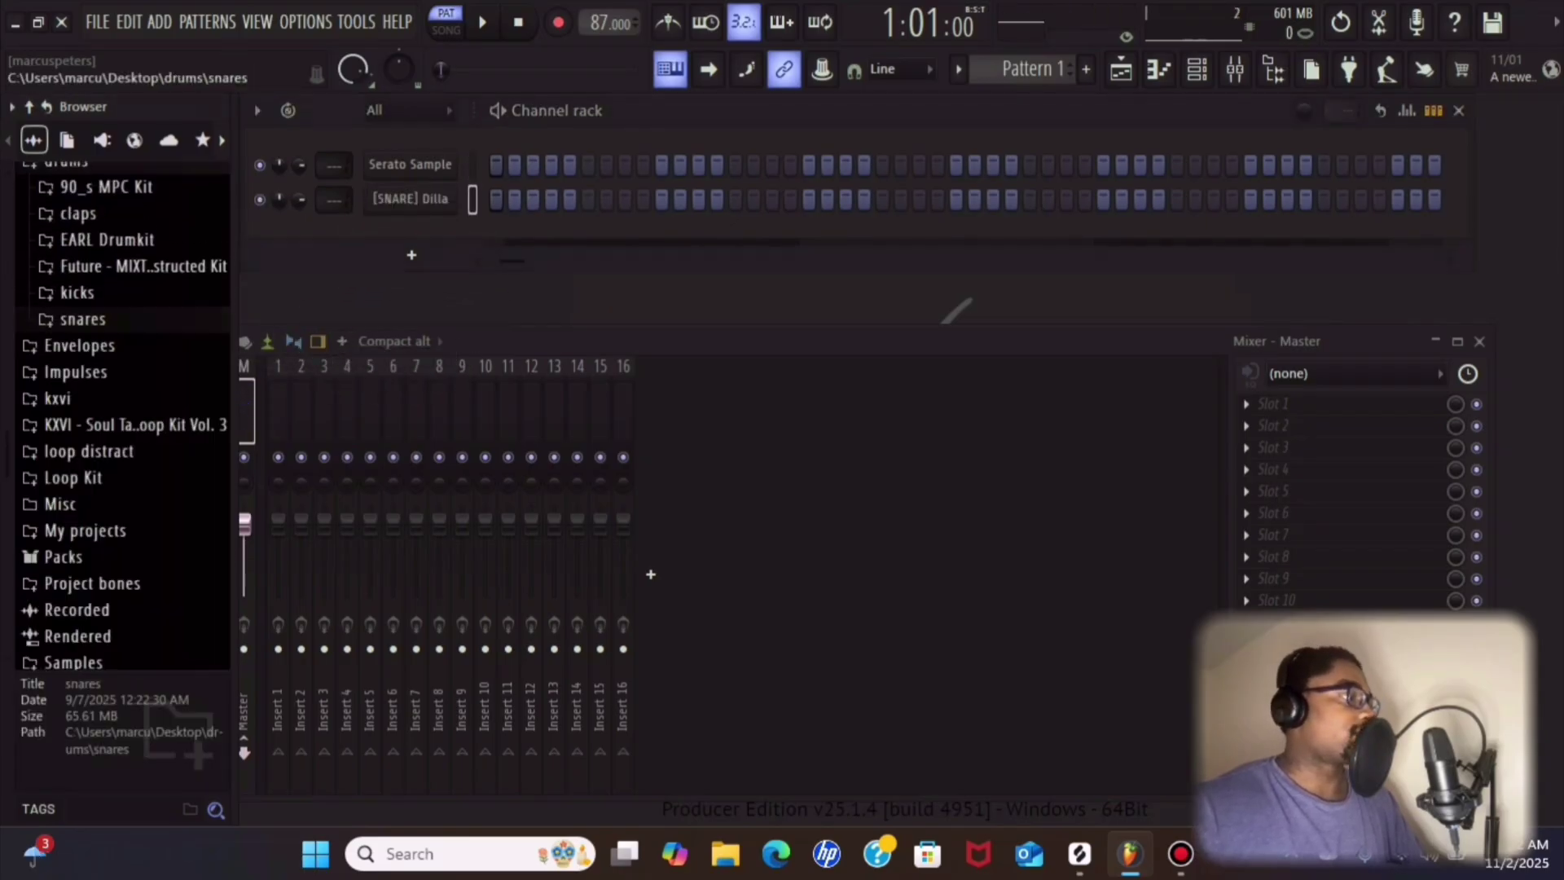
scroll(89, 310, up, 3)
scroll(89, 301, down, 3)
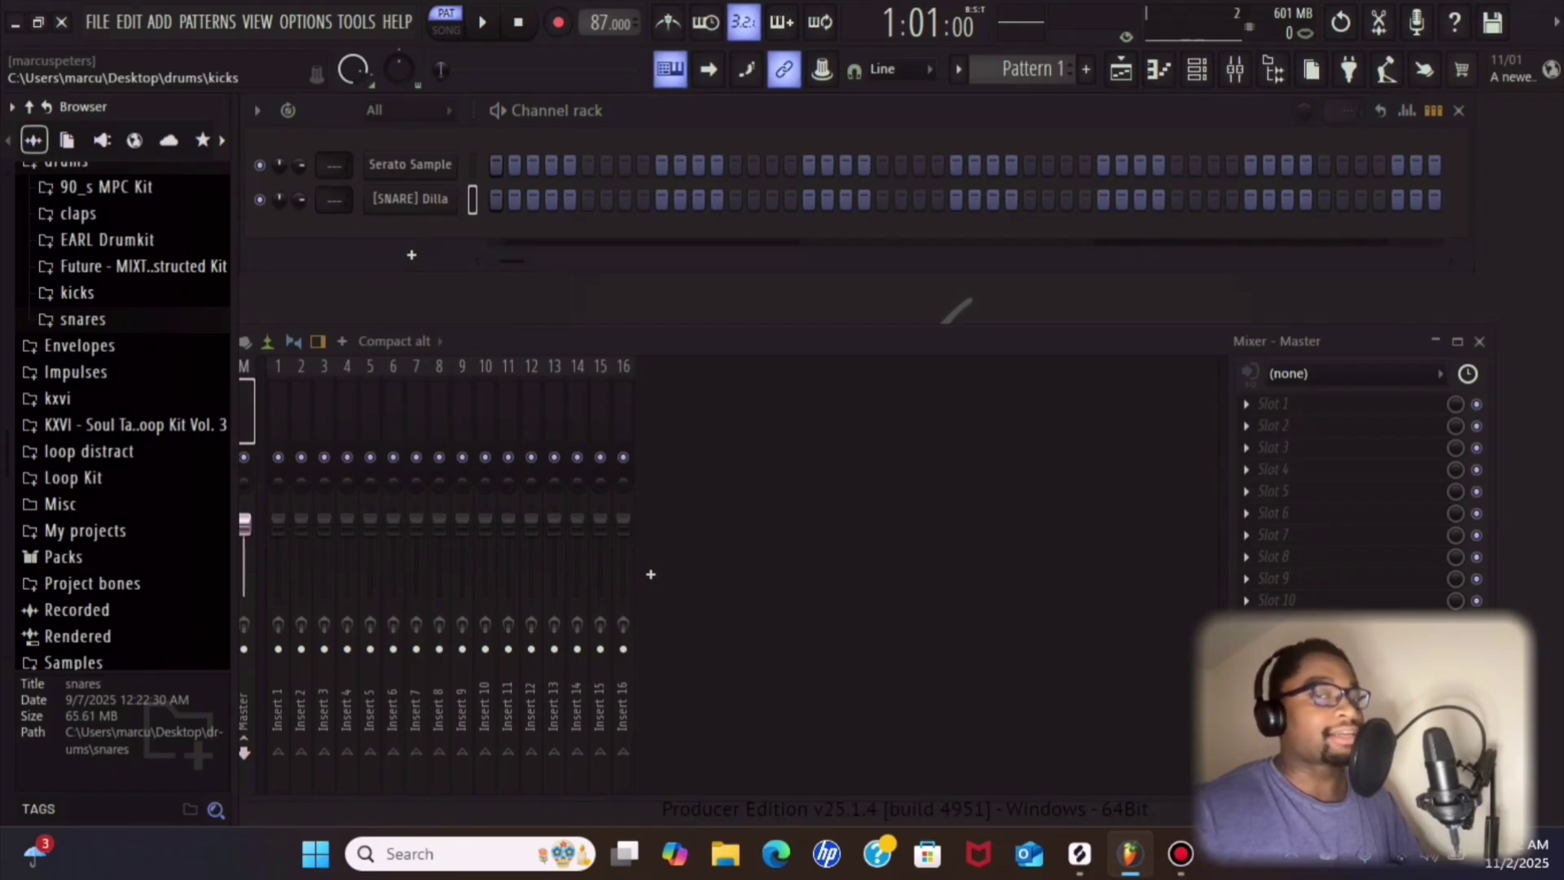
- Play back the Dilla snare hits on steps 5 and 21 in song mode, then clear them
key(space)
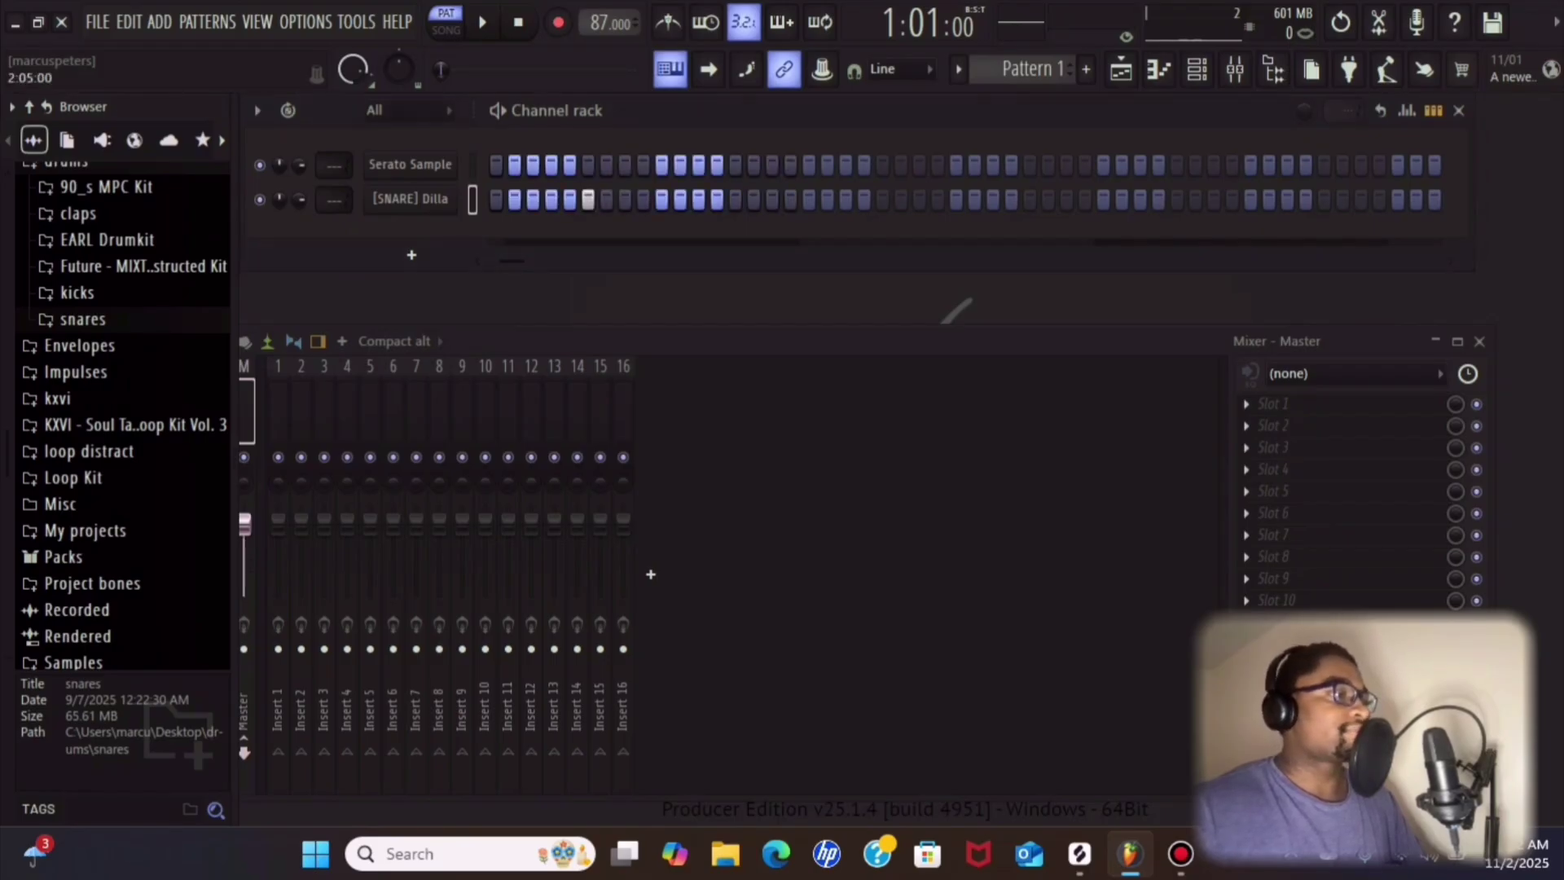
key(space)
key(l)
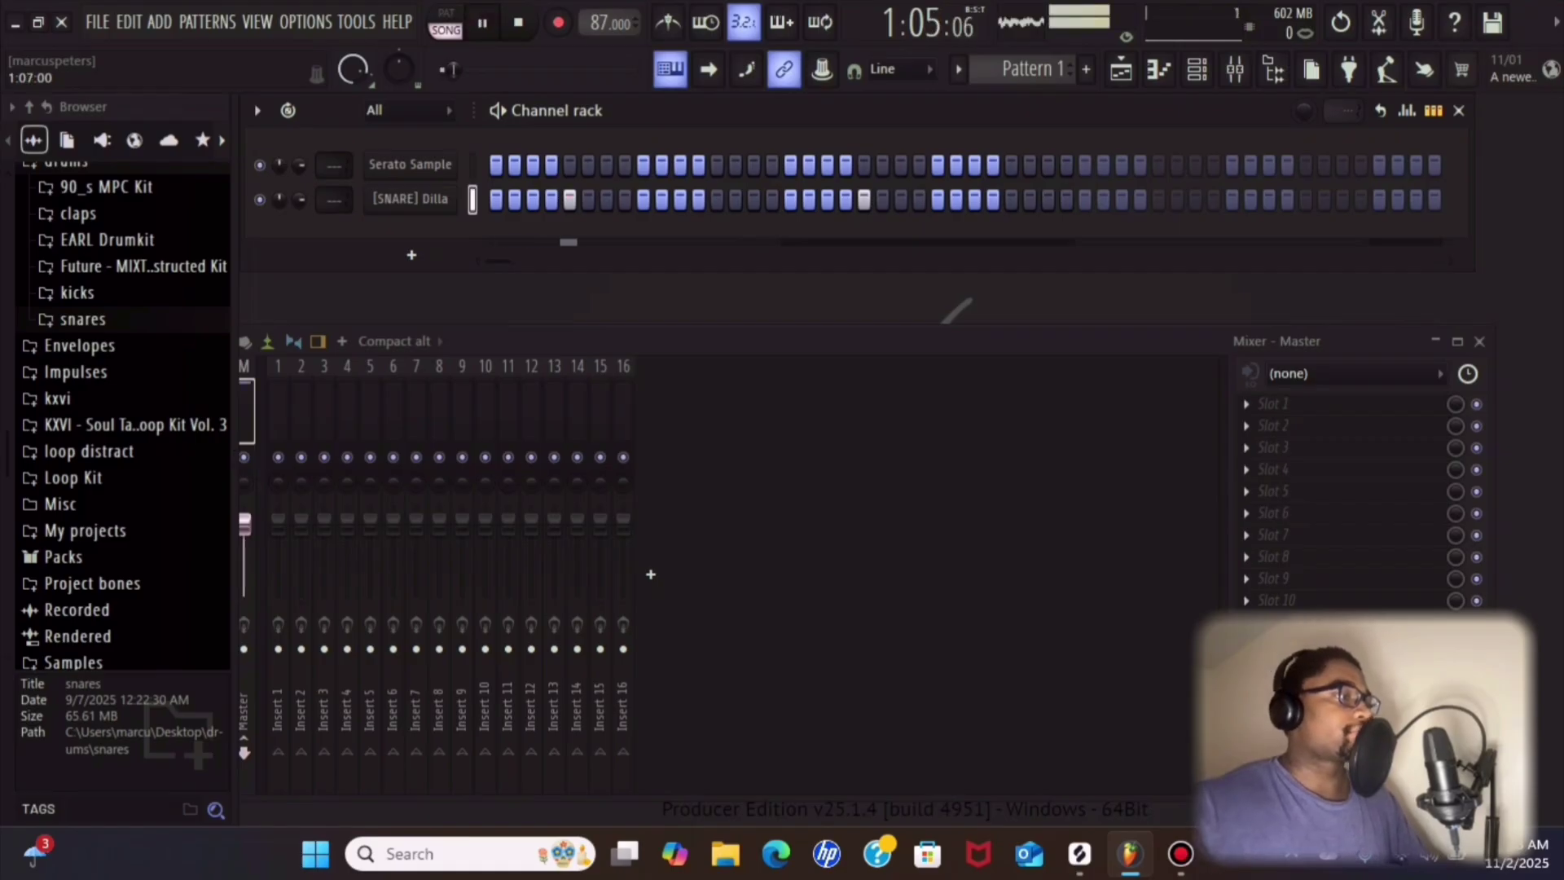
key(space)
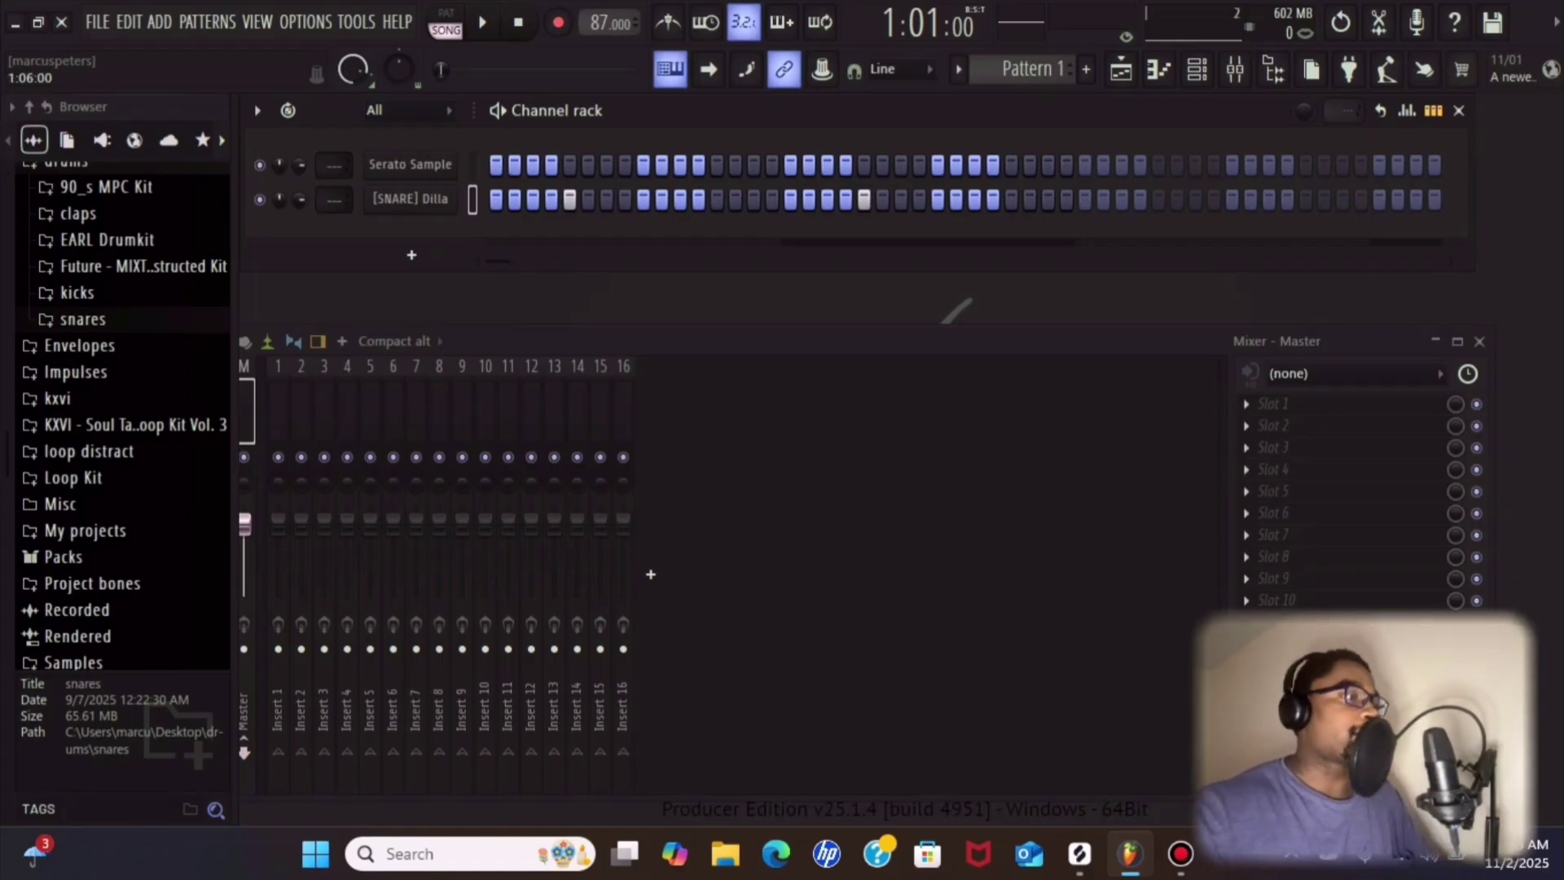
right_click(863, 199)
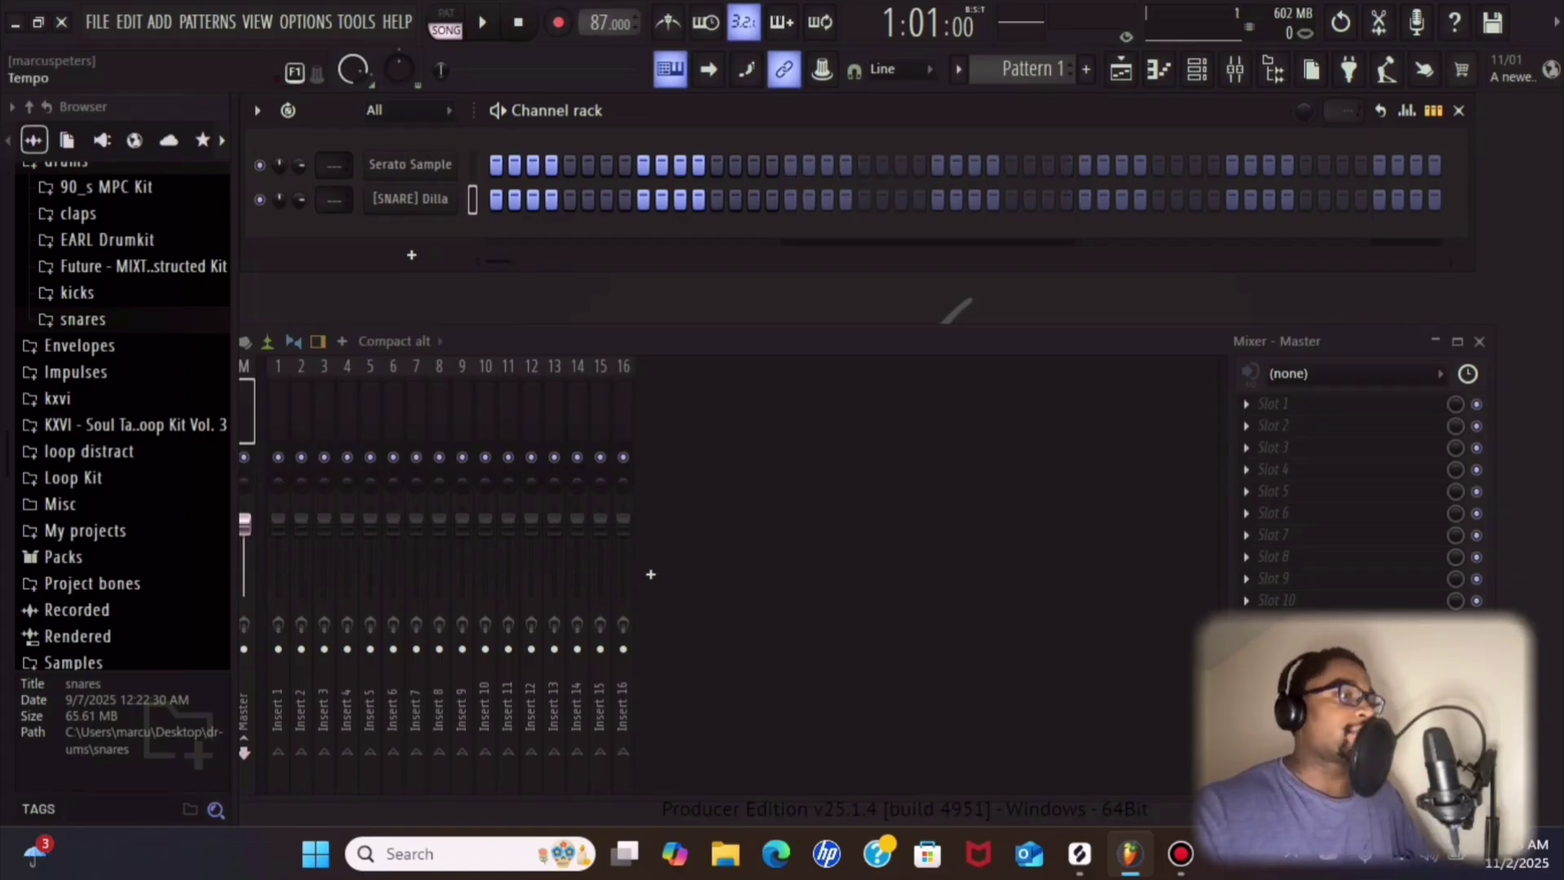
- Turn on the metronome and play the project against its click
key(ctrl+m)
key(space)
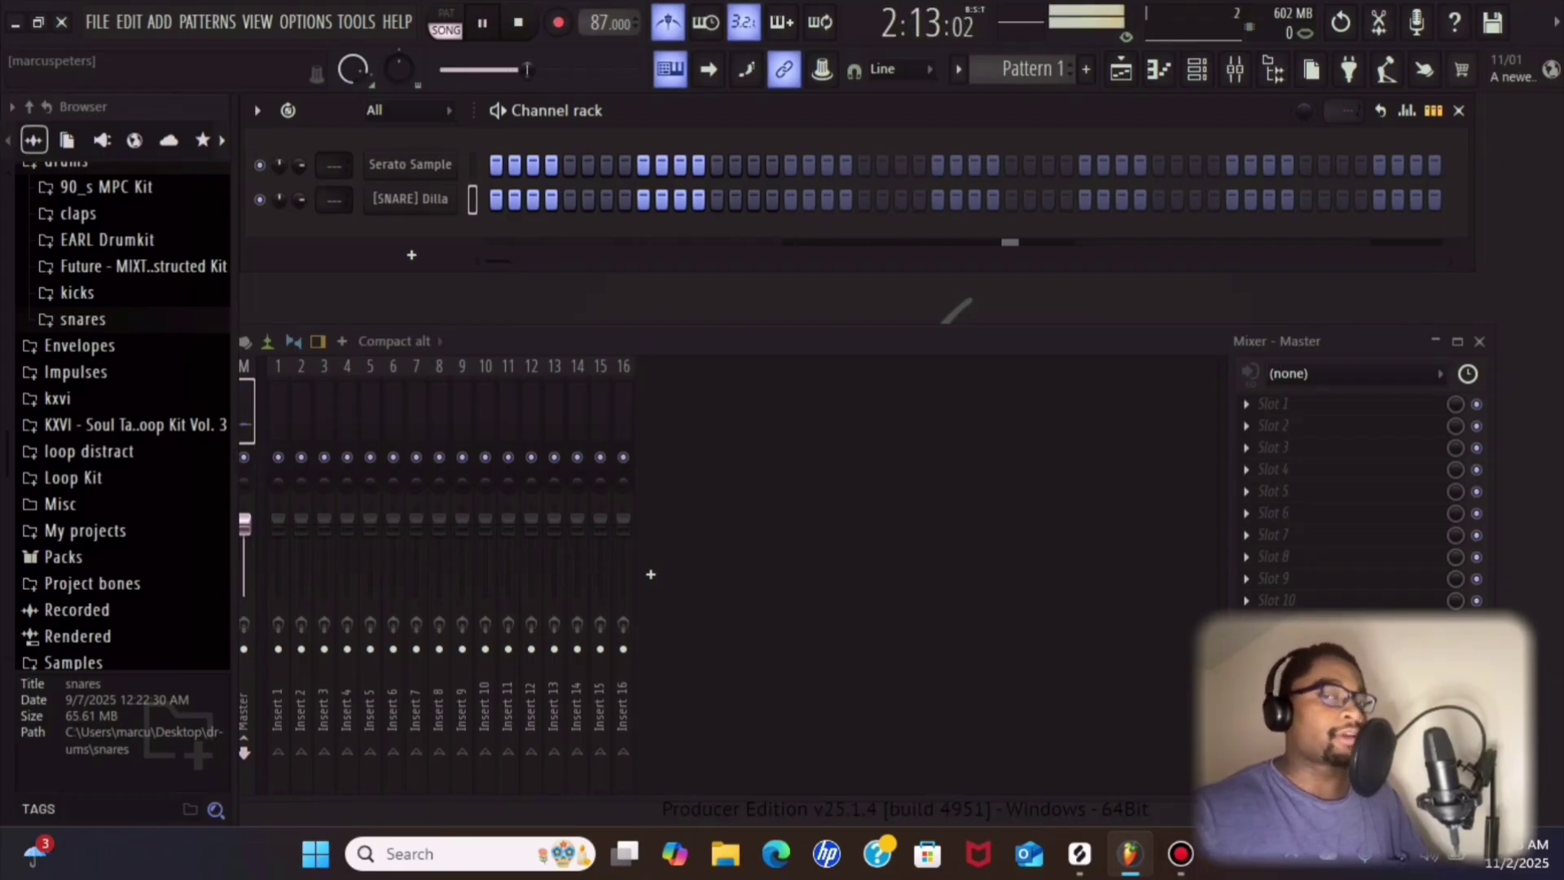
key(space)
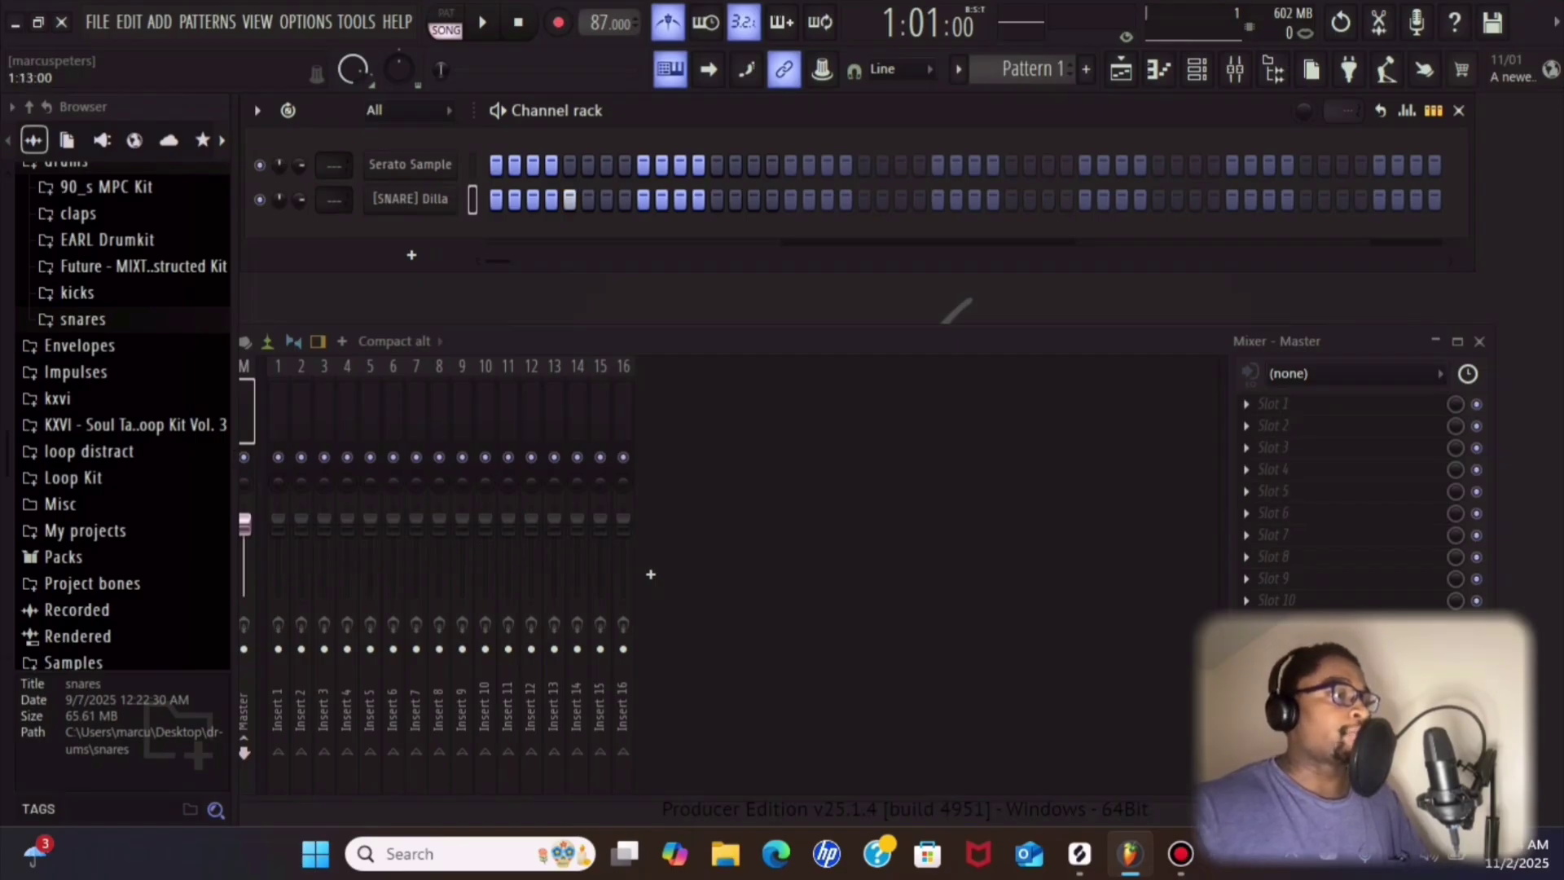
- Compare Dilla snare placement against the metronome: hits on steps 5 and 13 at 87 BPM, and on steps 9 and 25 at 160 BPM
key(space)
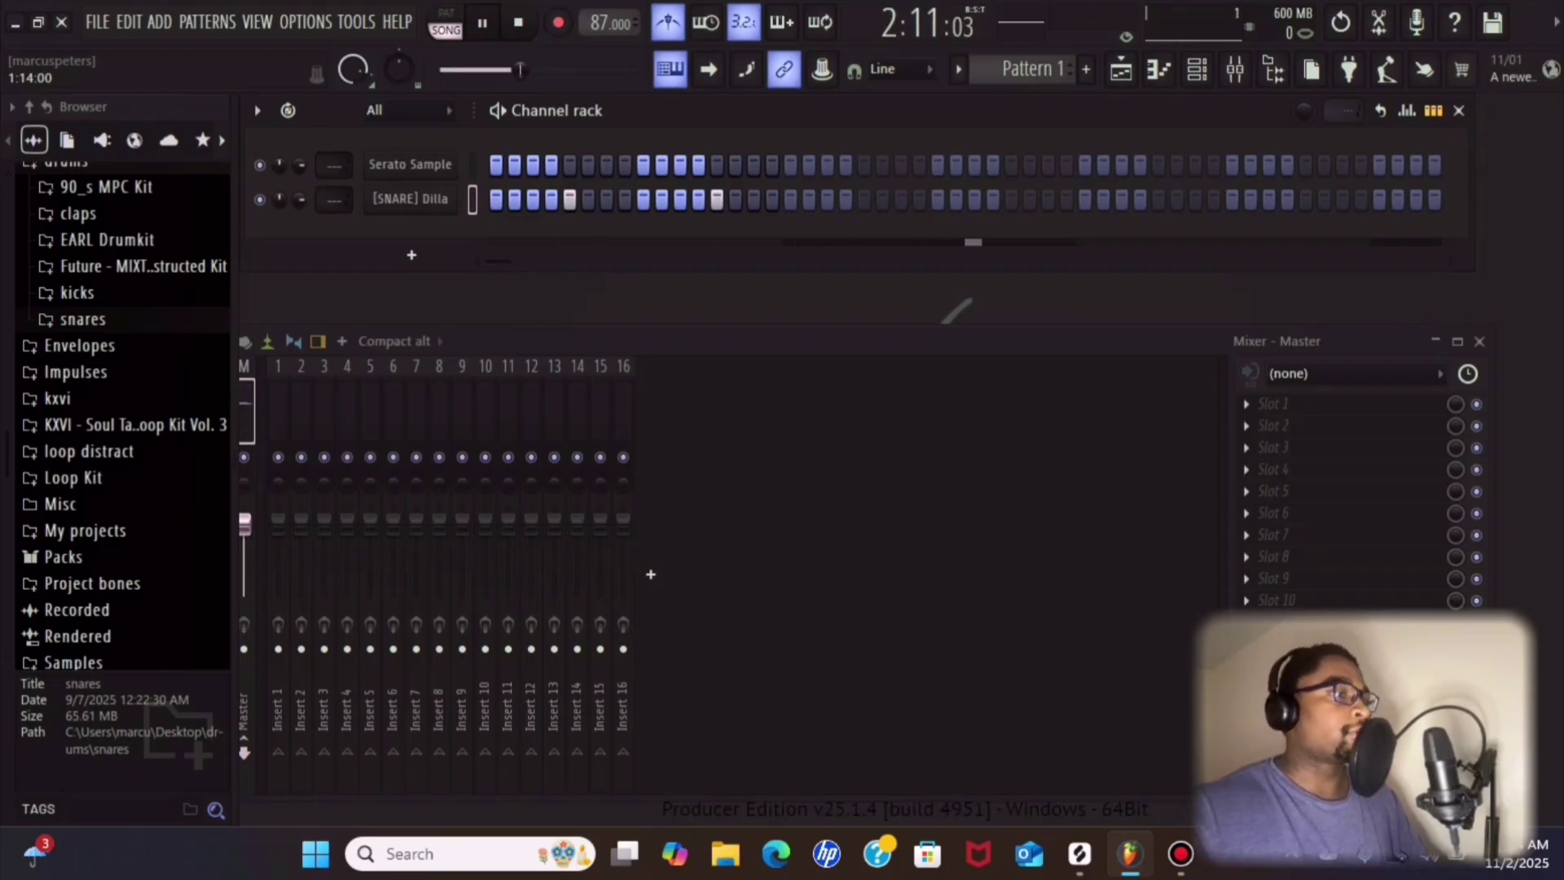
key(space)
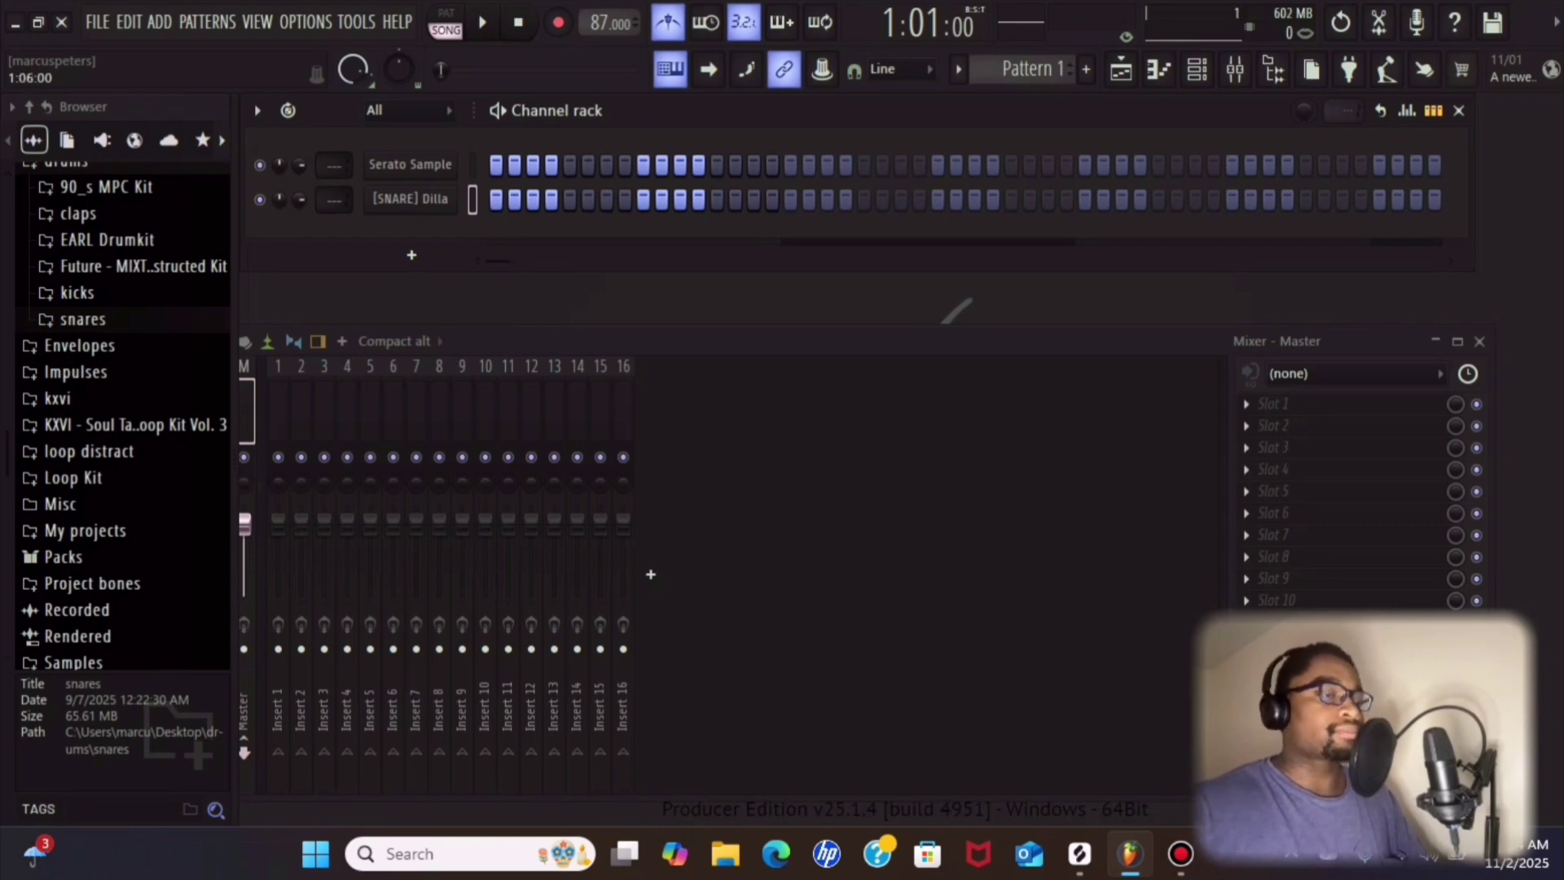
right_click(610, 22)
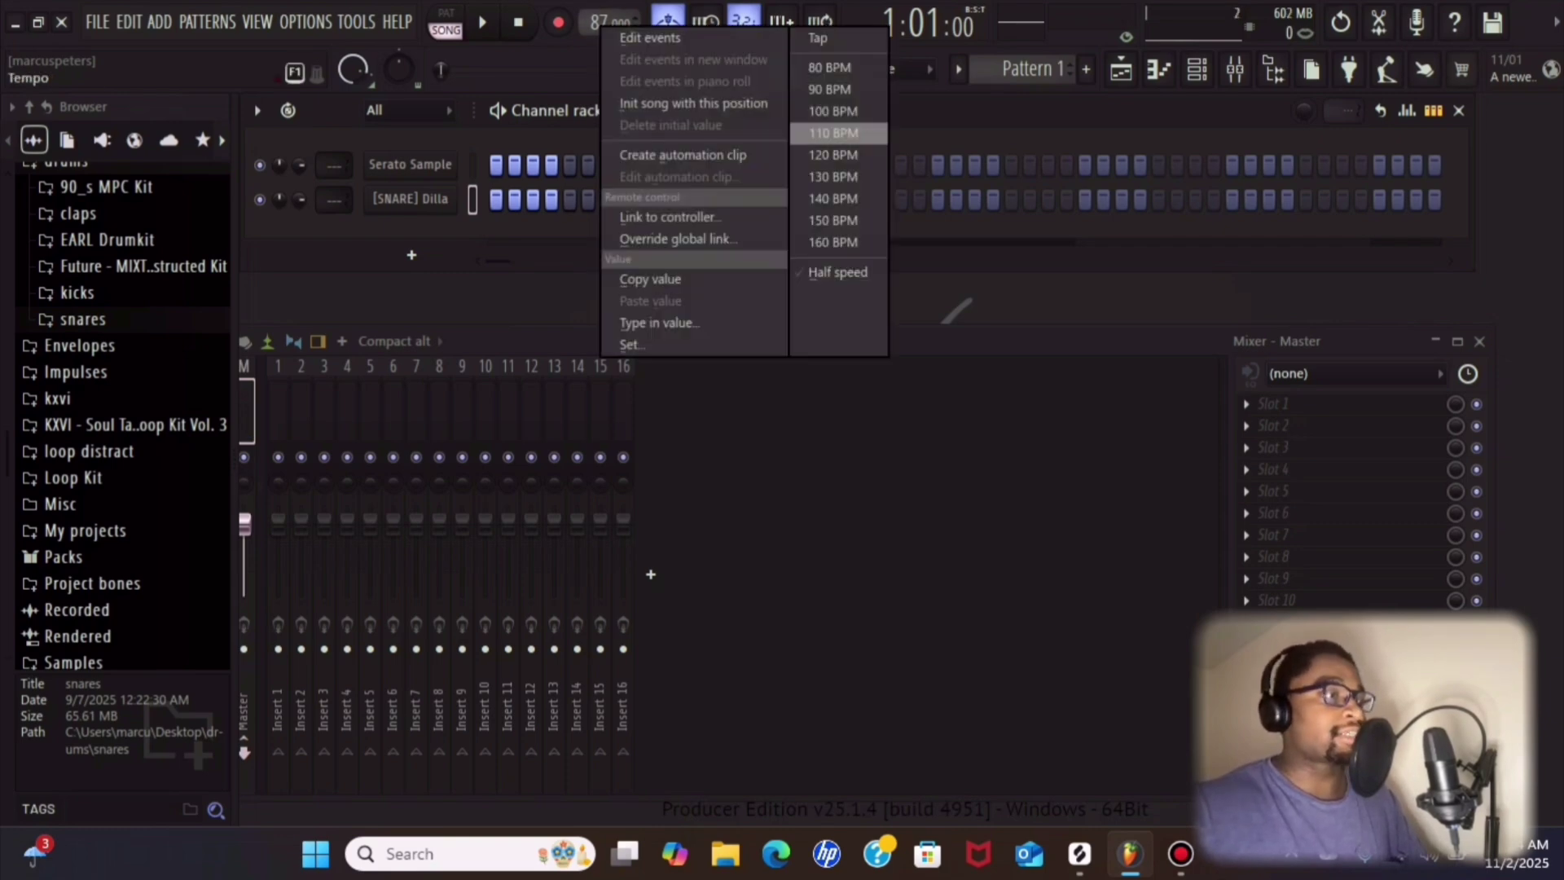
click(839, 242)
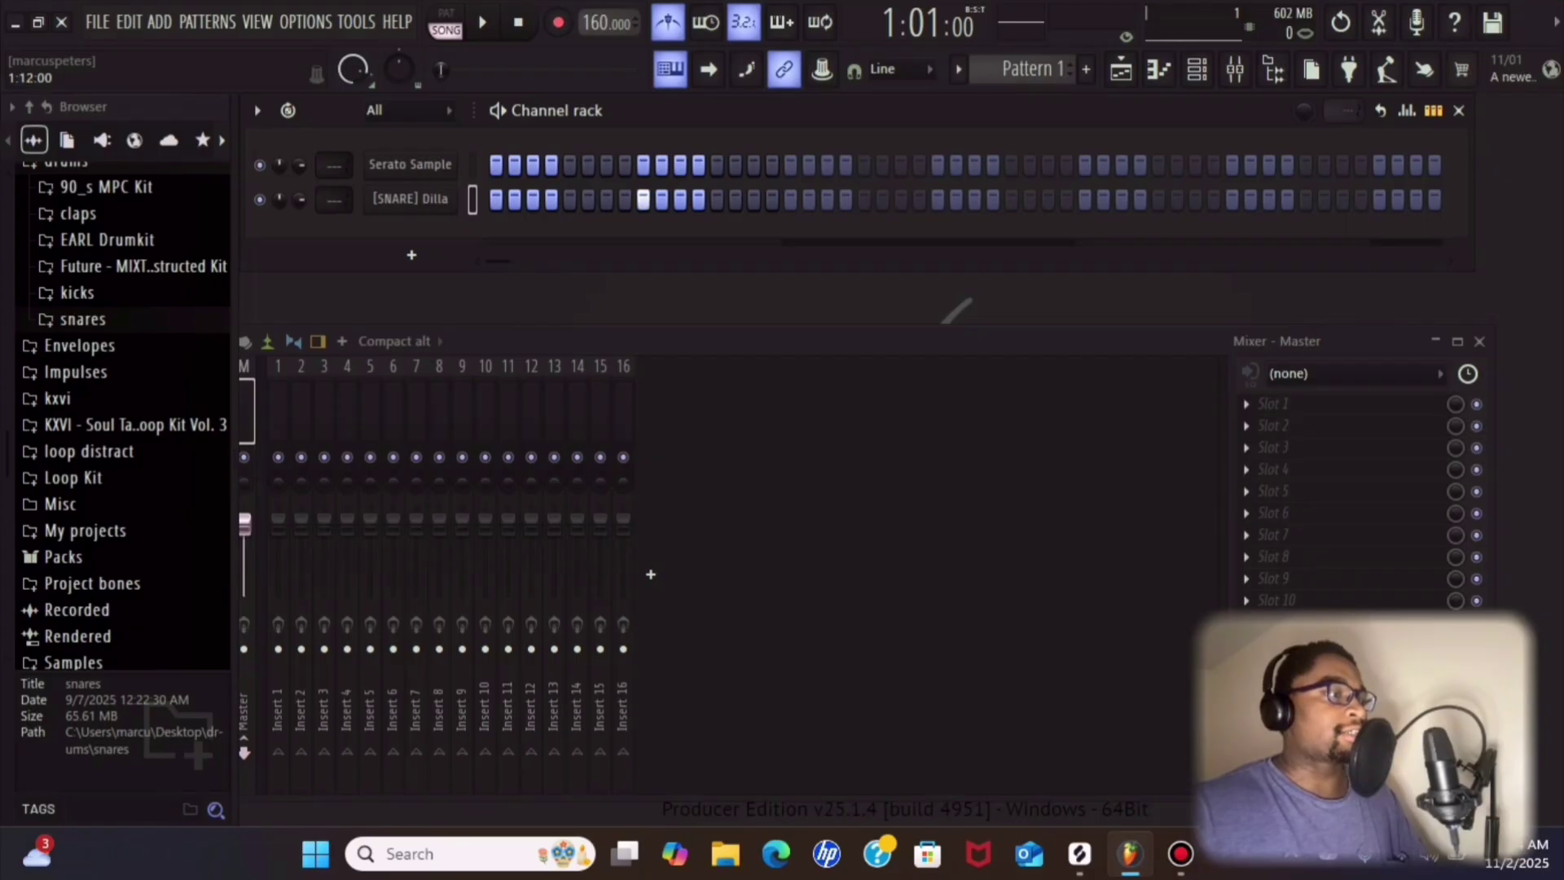
key(space)
key(space)
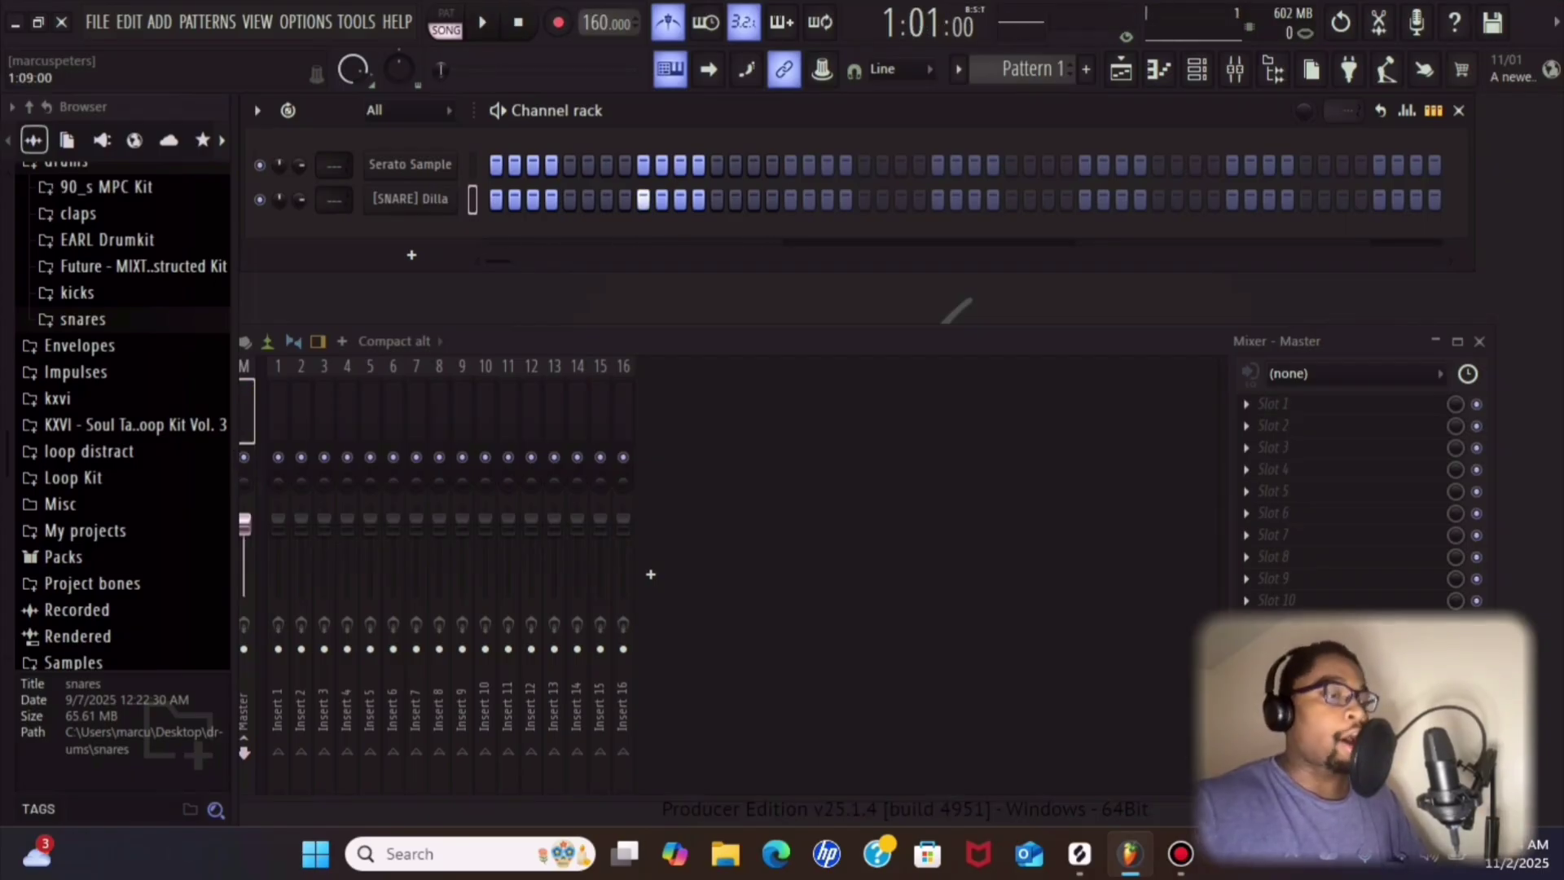
key(space)
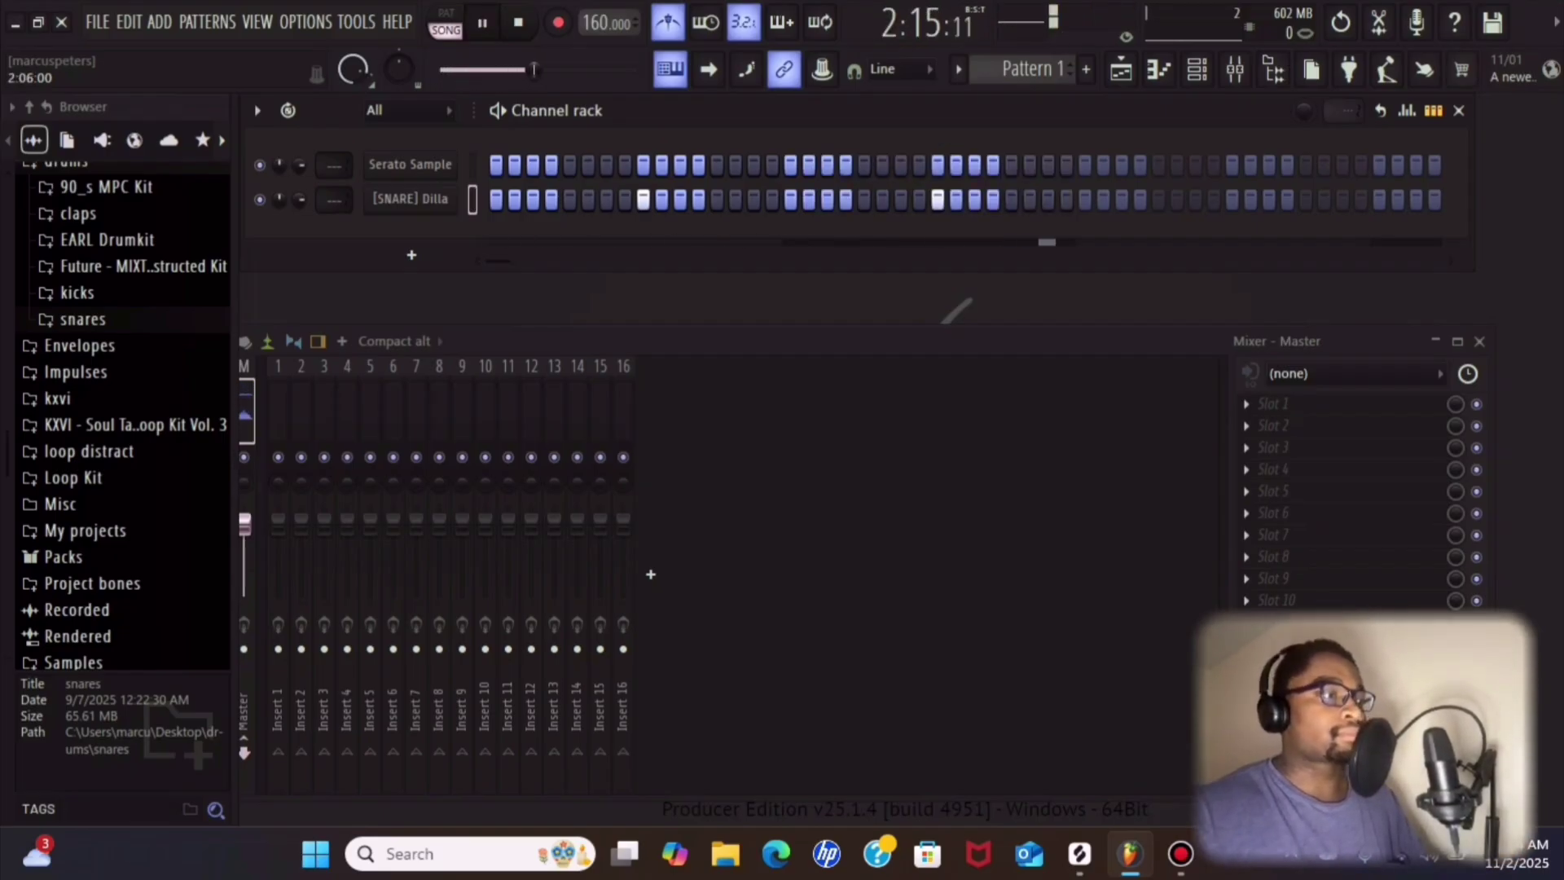
key(space)
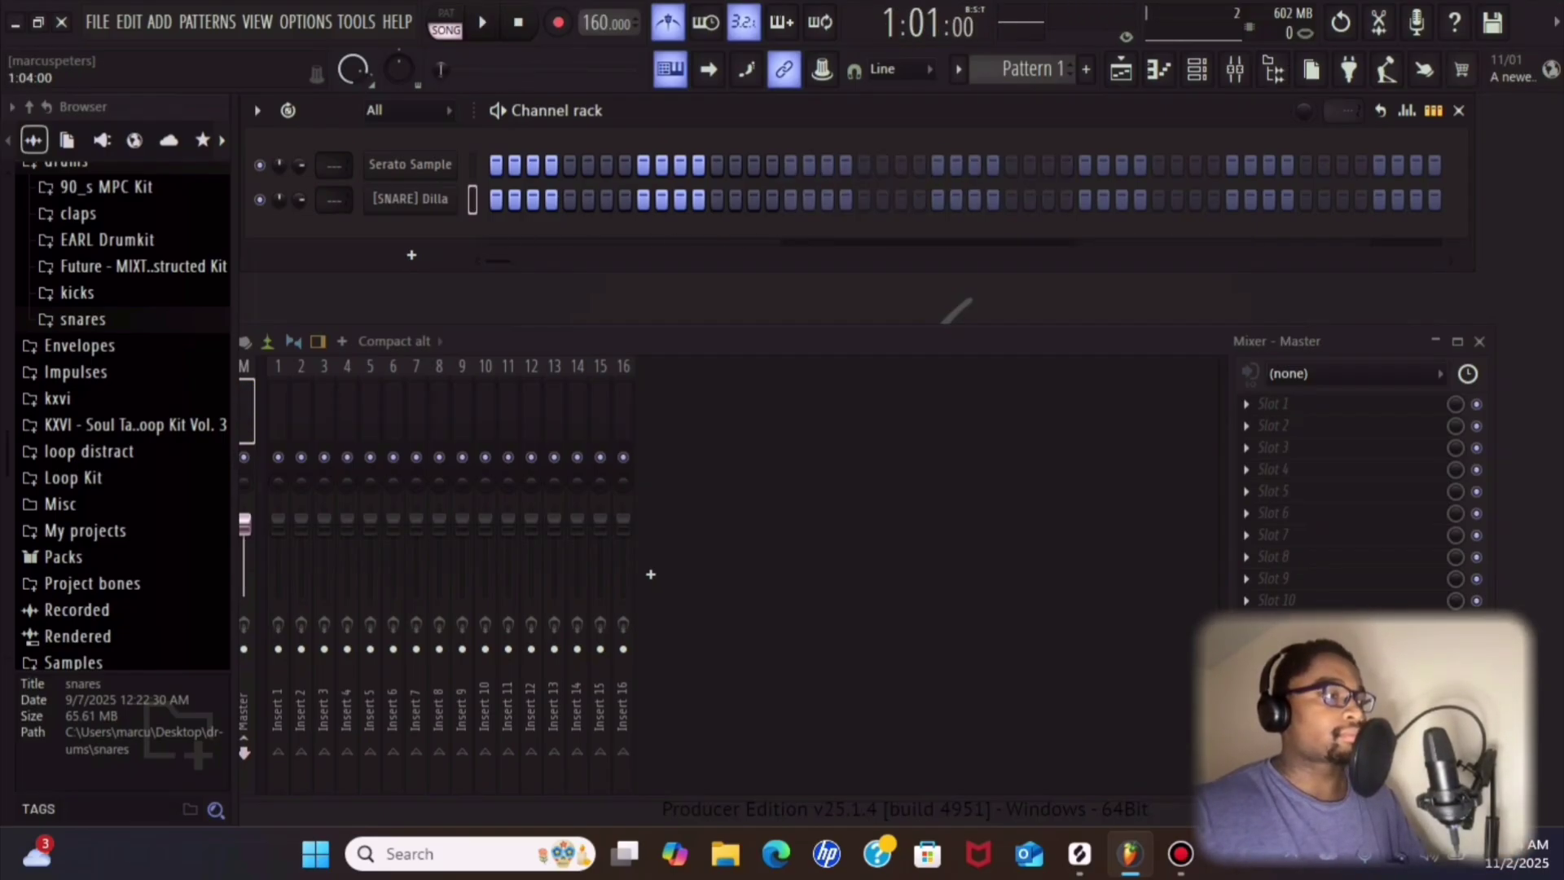
- Set the tempo to 87 BPM, place Dilla snare hits on steps 5, 13, 21 and 29, and play the pattern
right_click(598, 19)
click(826, 59)
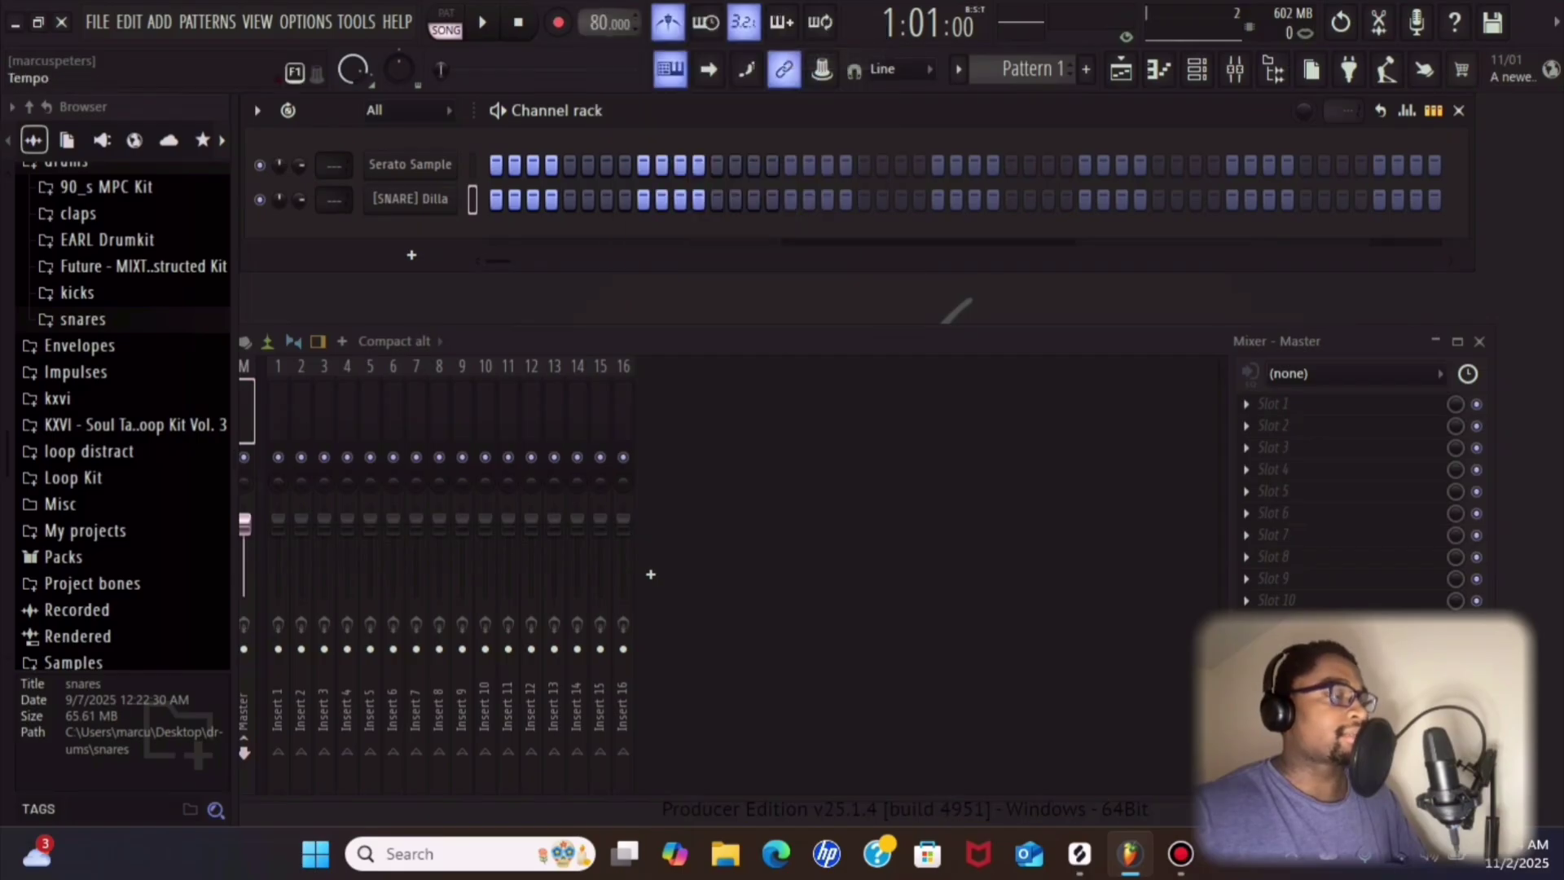
scroll(610, 23, up, 1)
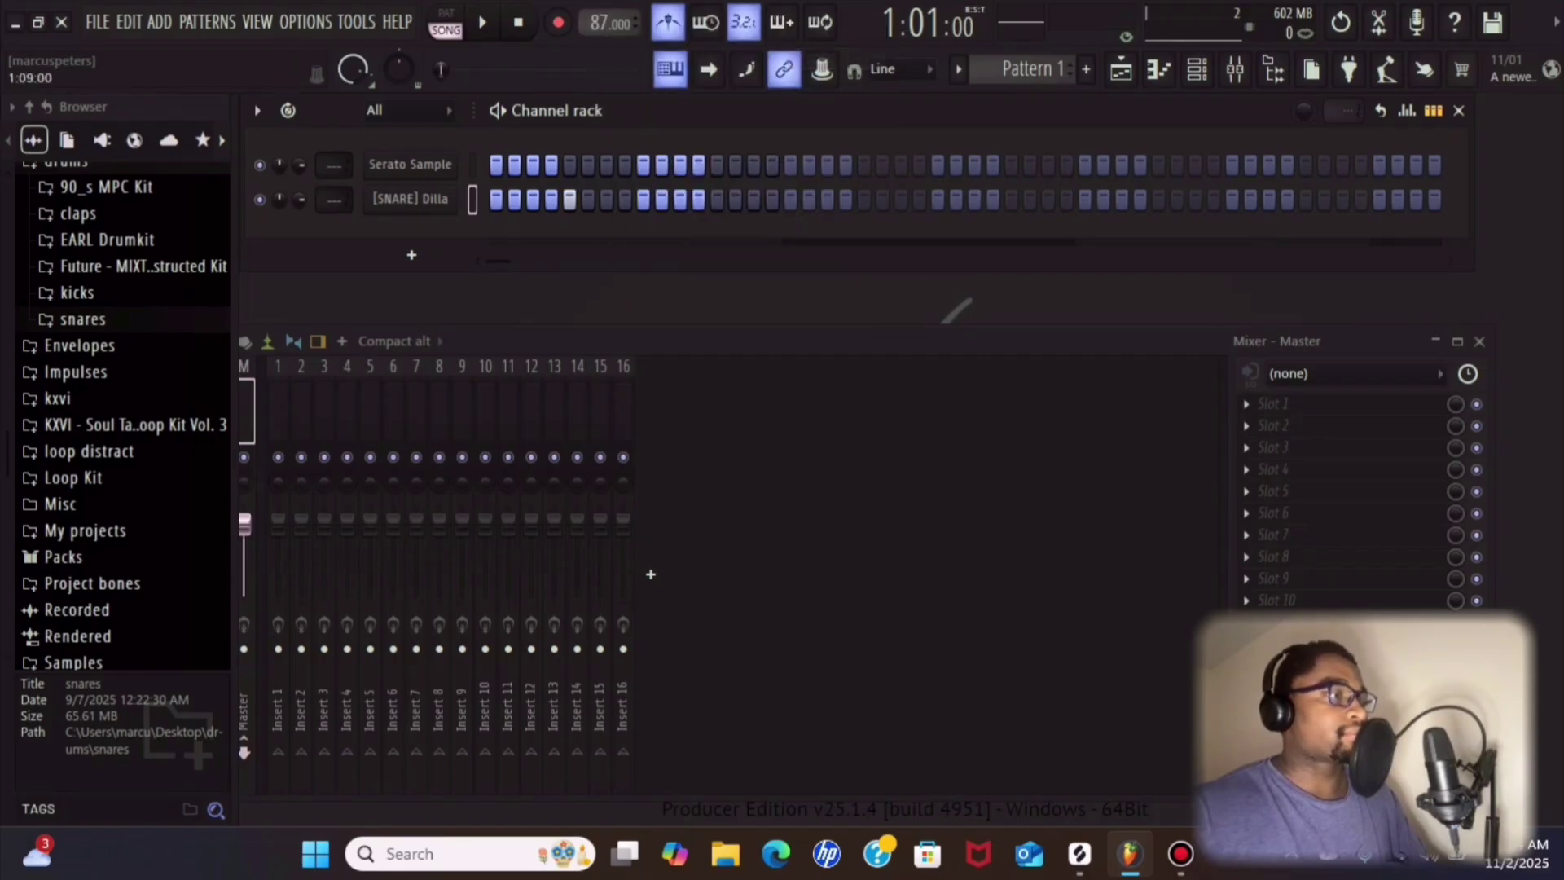
key(space)
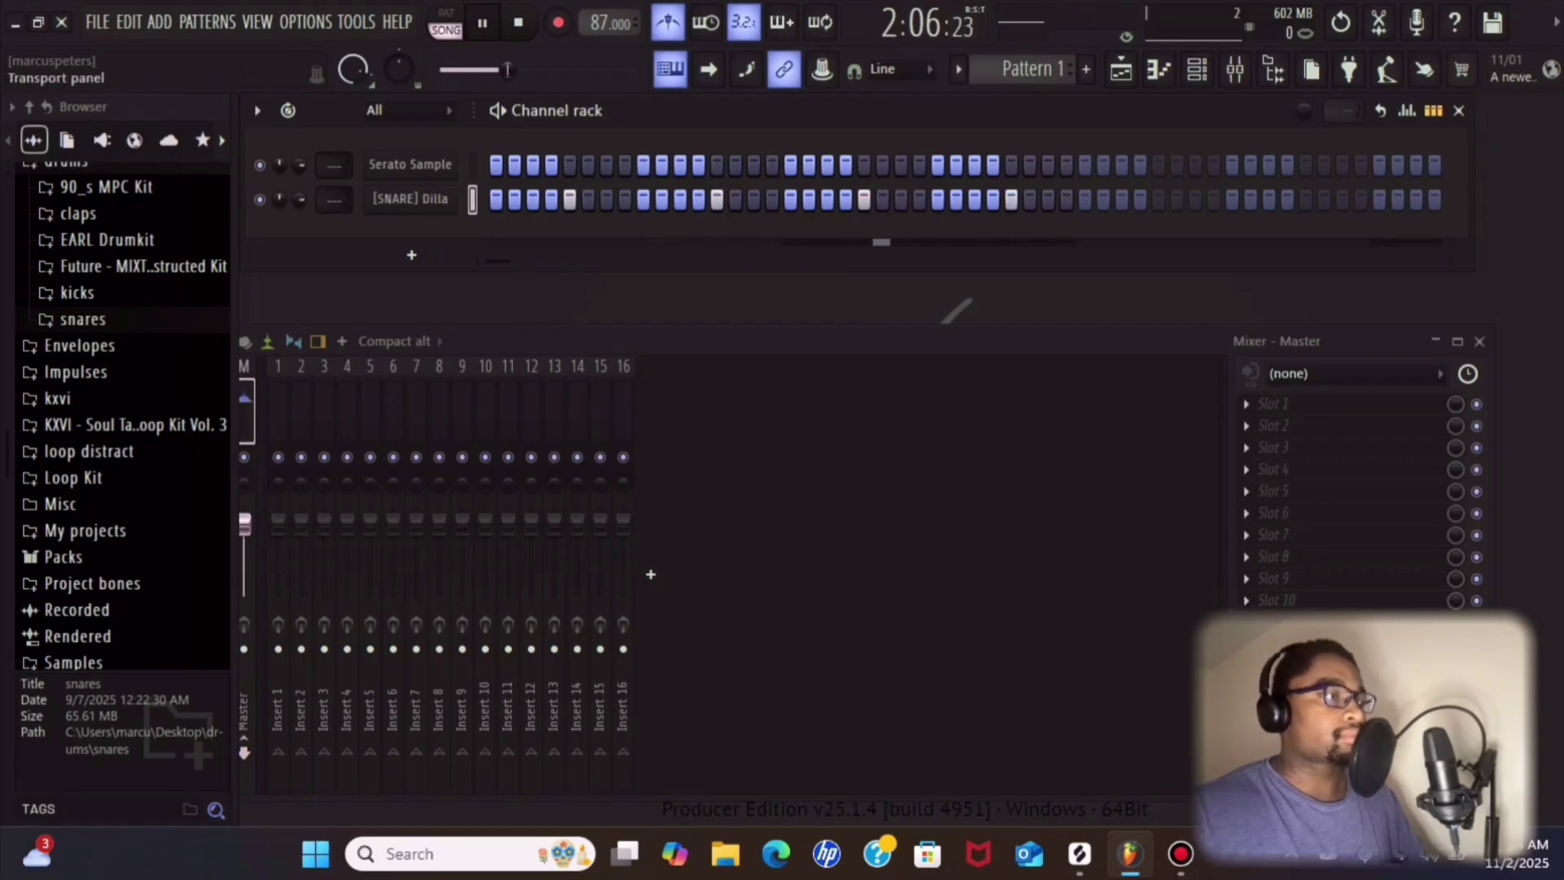
- Turn off the metronome, open the Dilla snare channel in the piano roll and stop playback
click(669, 22)
right_click(449, 196)
click(470, 198)
key(space)
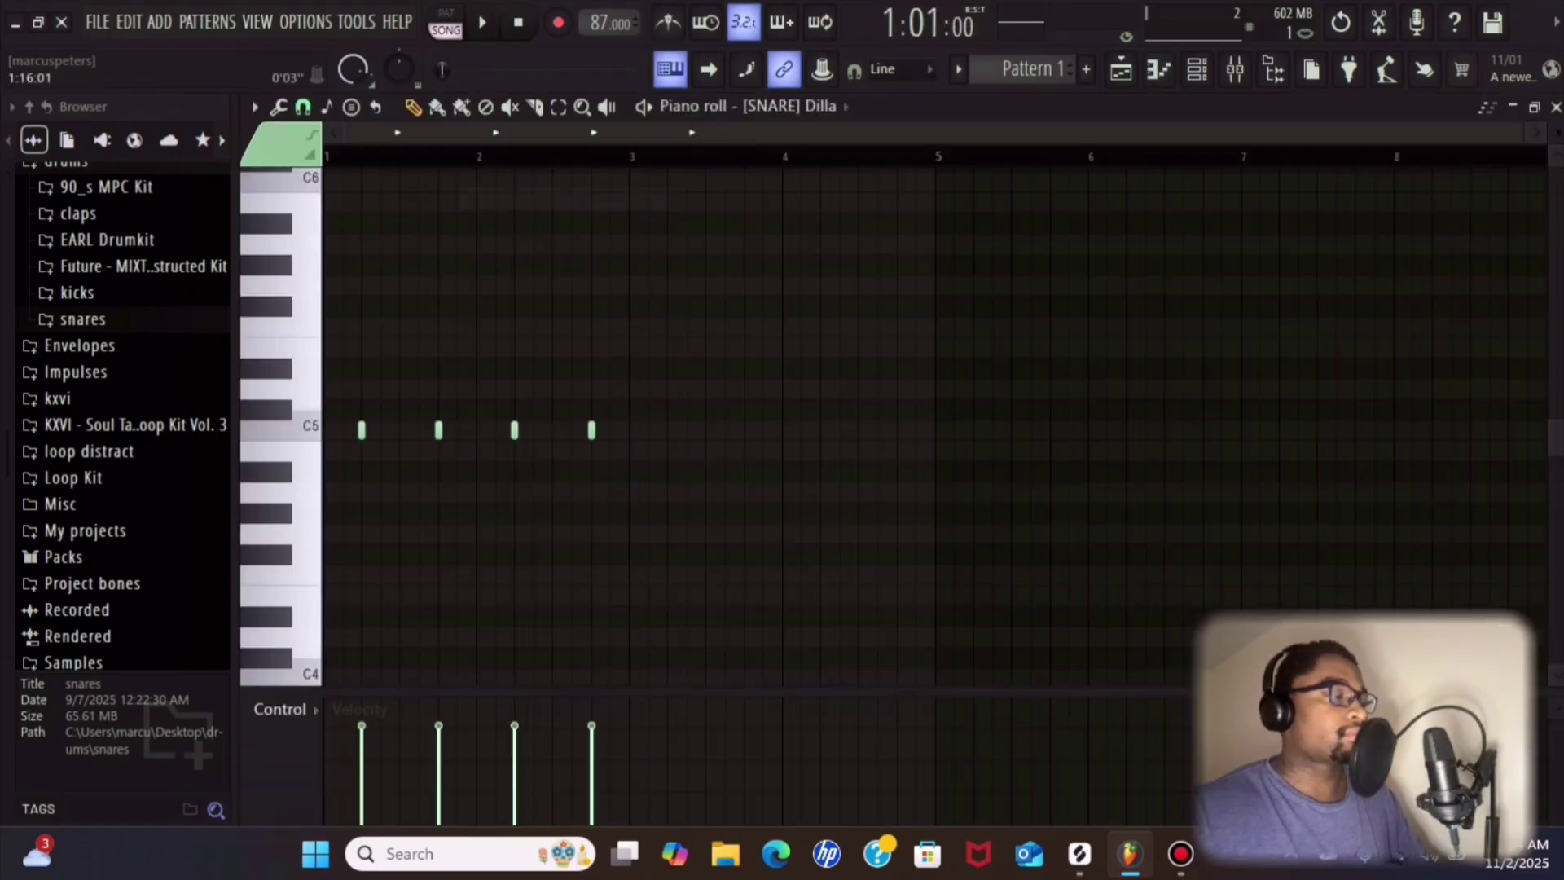
- Raise the velocity of all four snare notes to maximum
scroll(505, 156, up, 3)
scroll(521, 156, left, 2)
scroll(527, 156, down, 1)
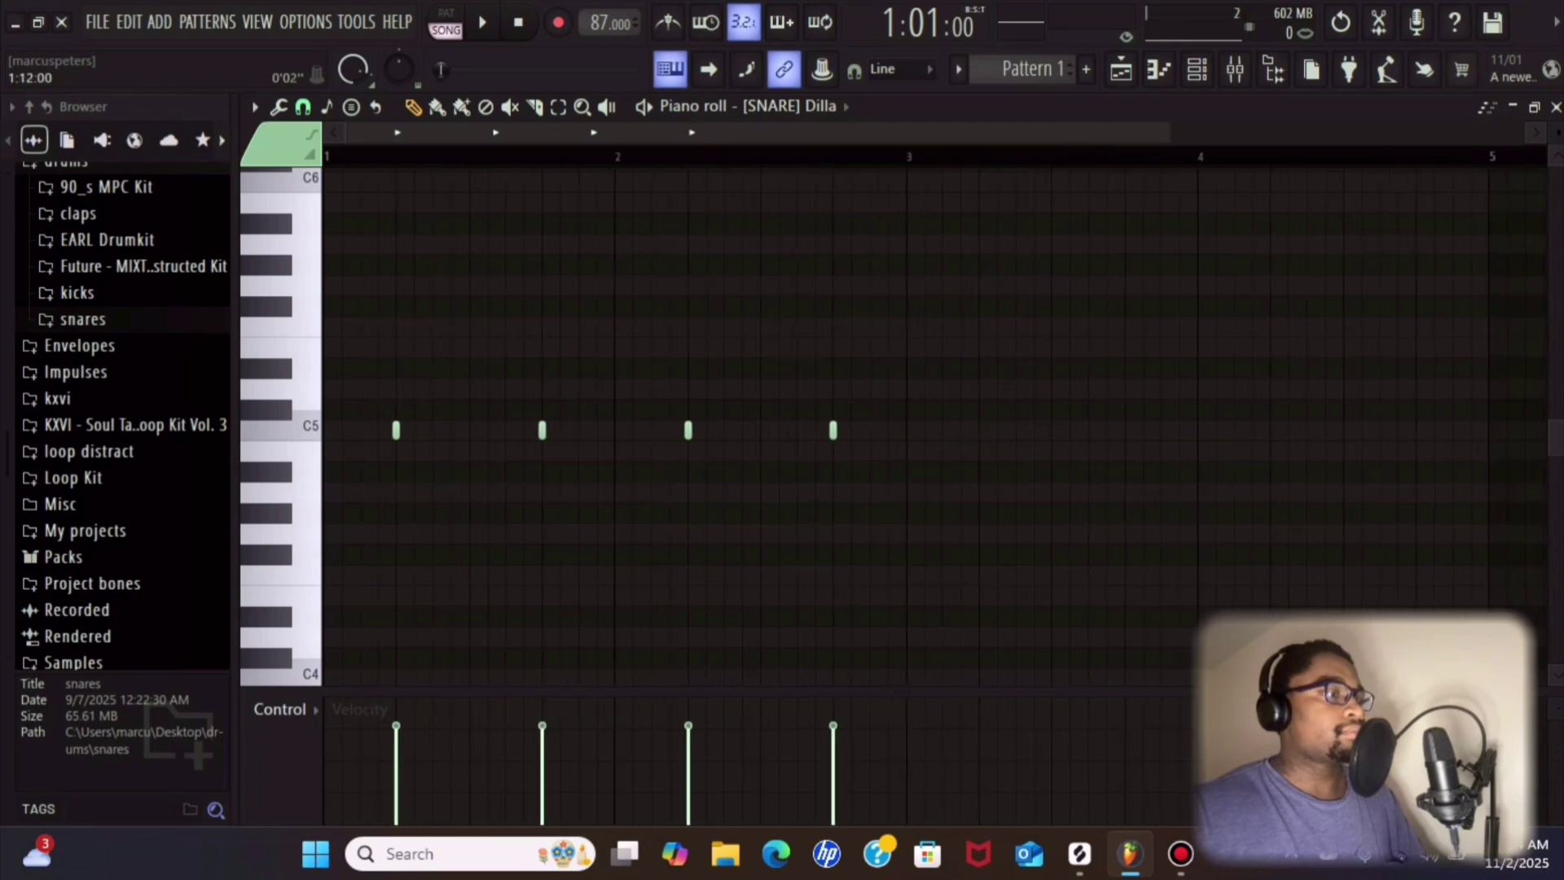
drag(363, 703, 1015, 699)
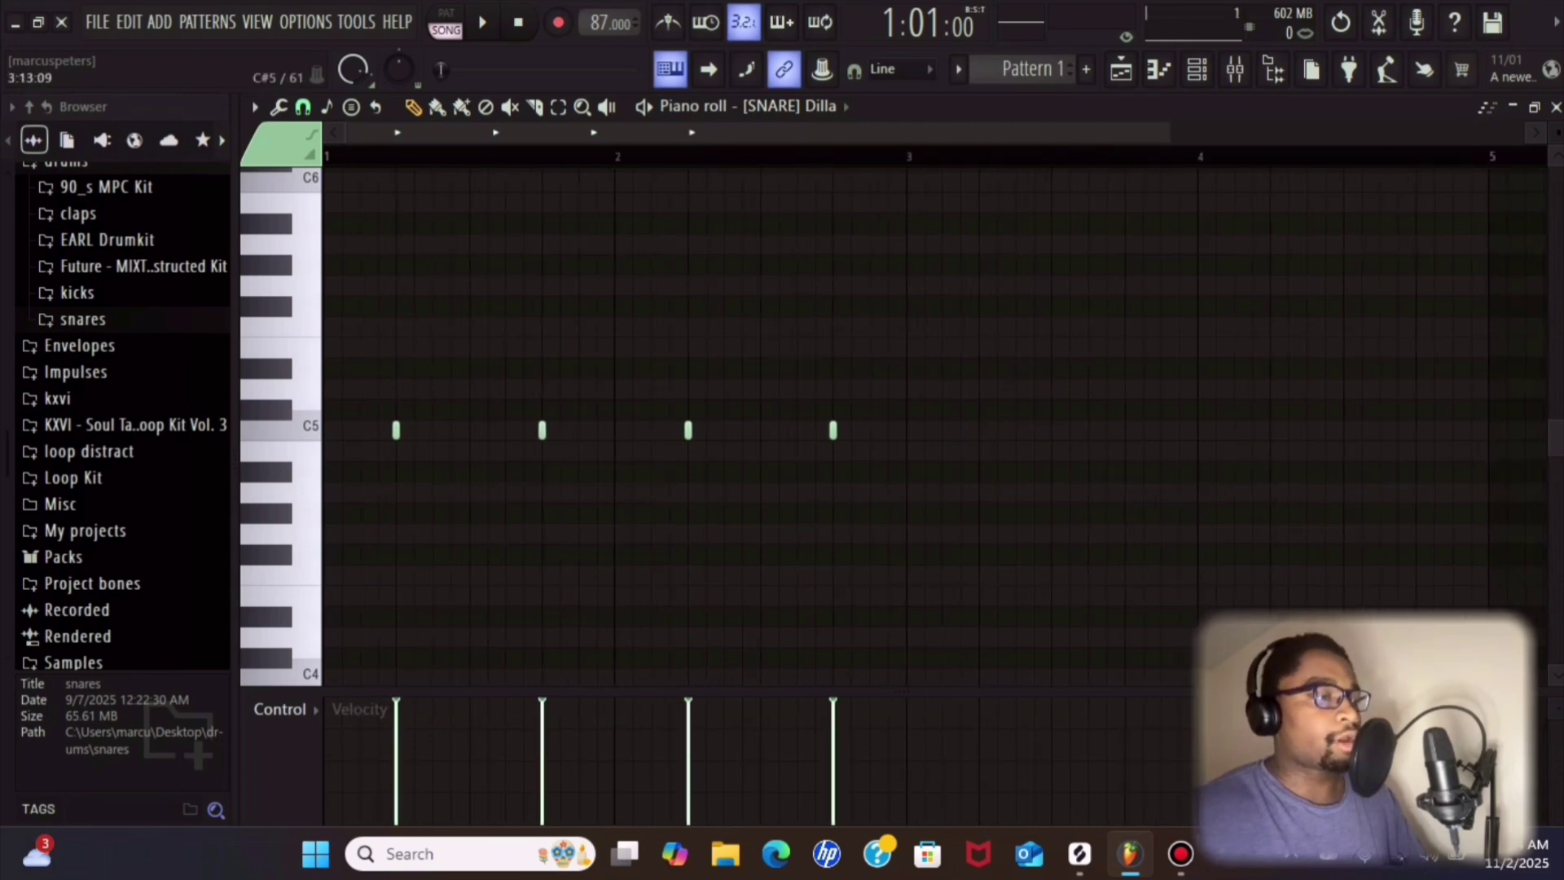
- Add C5 snare notes at step 15 of bar 2 and step 10 of bar 1, lowering the bar 1 note's velocity
click(878, 430)
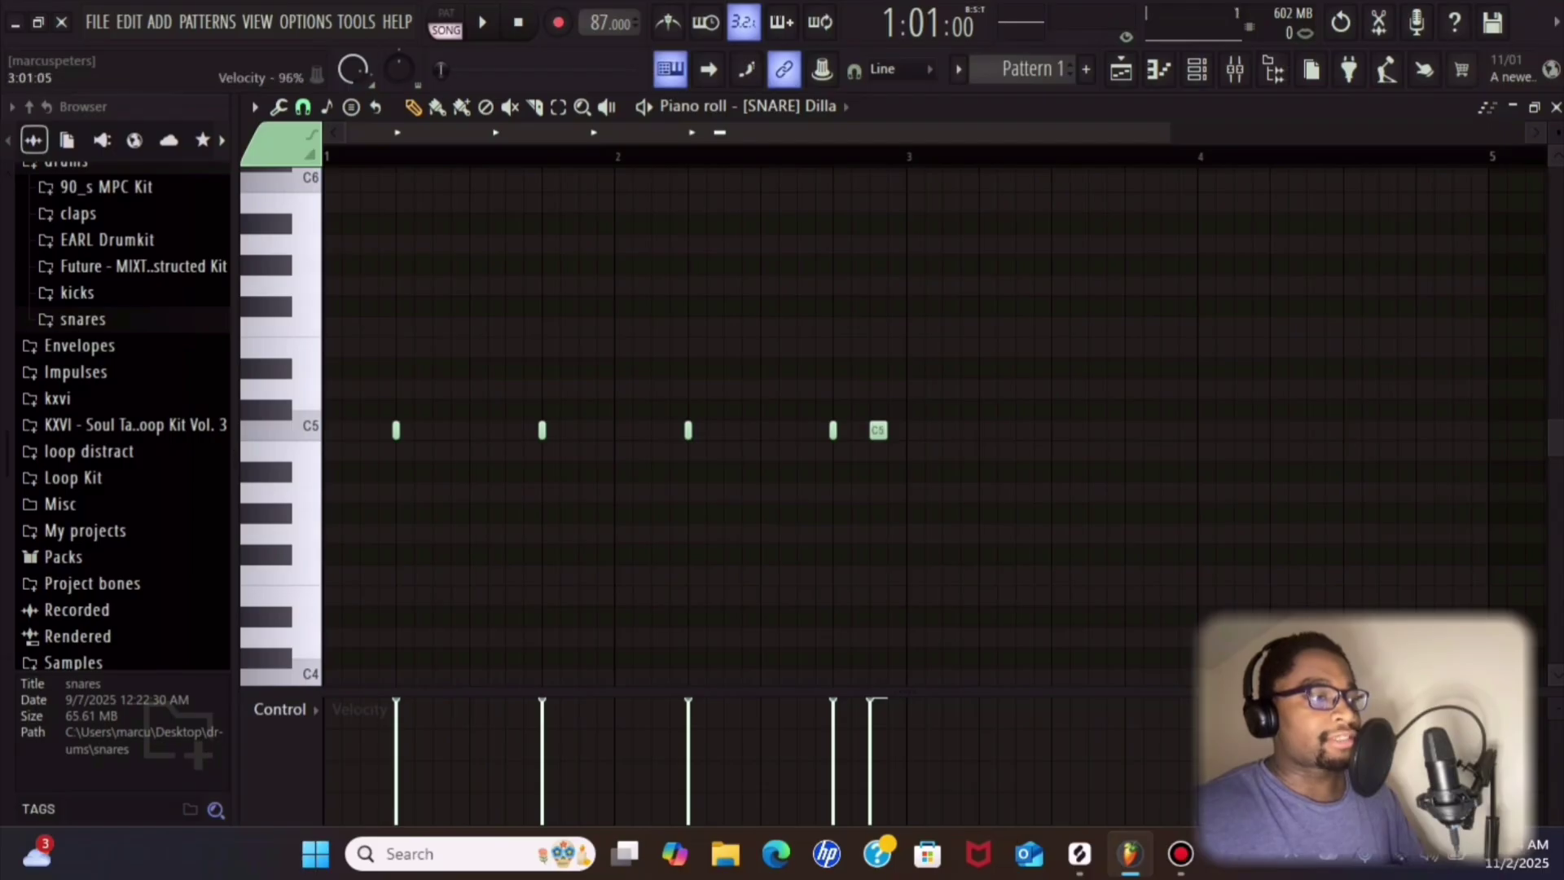
key(space)
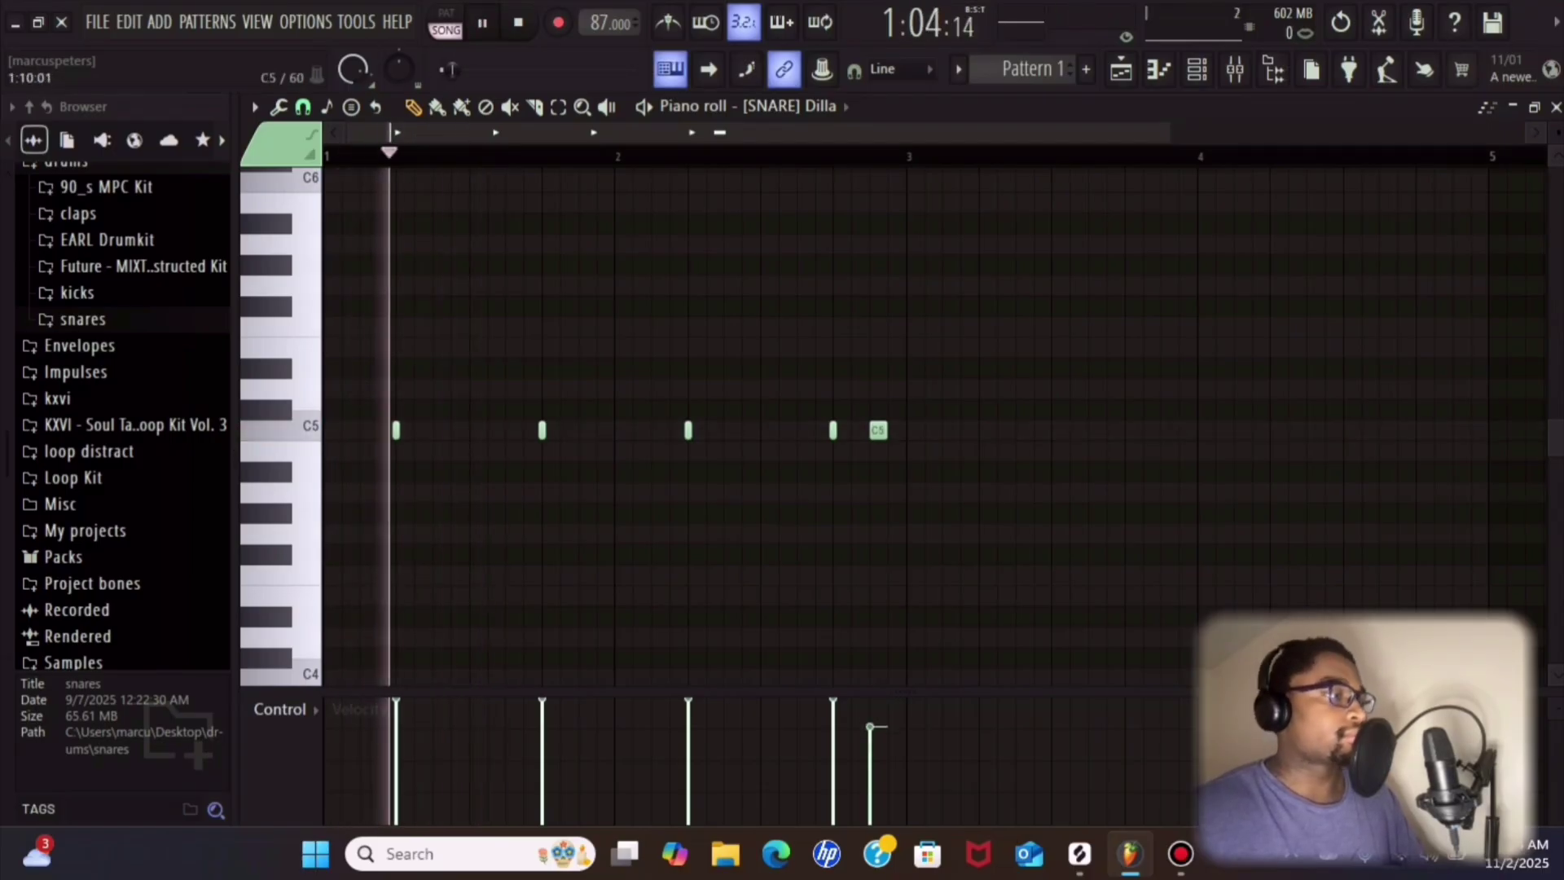
click(496, 430)
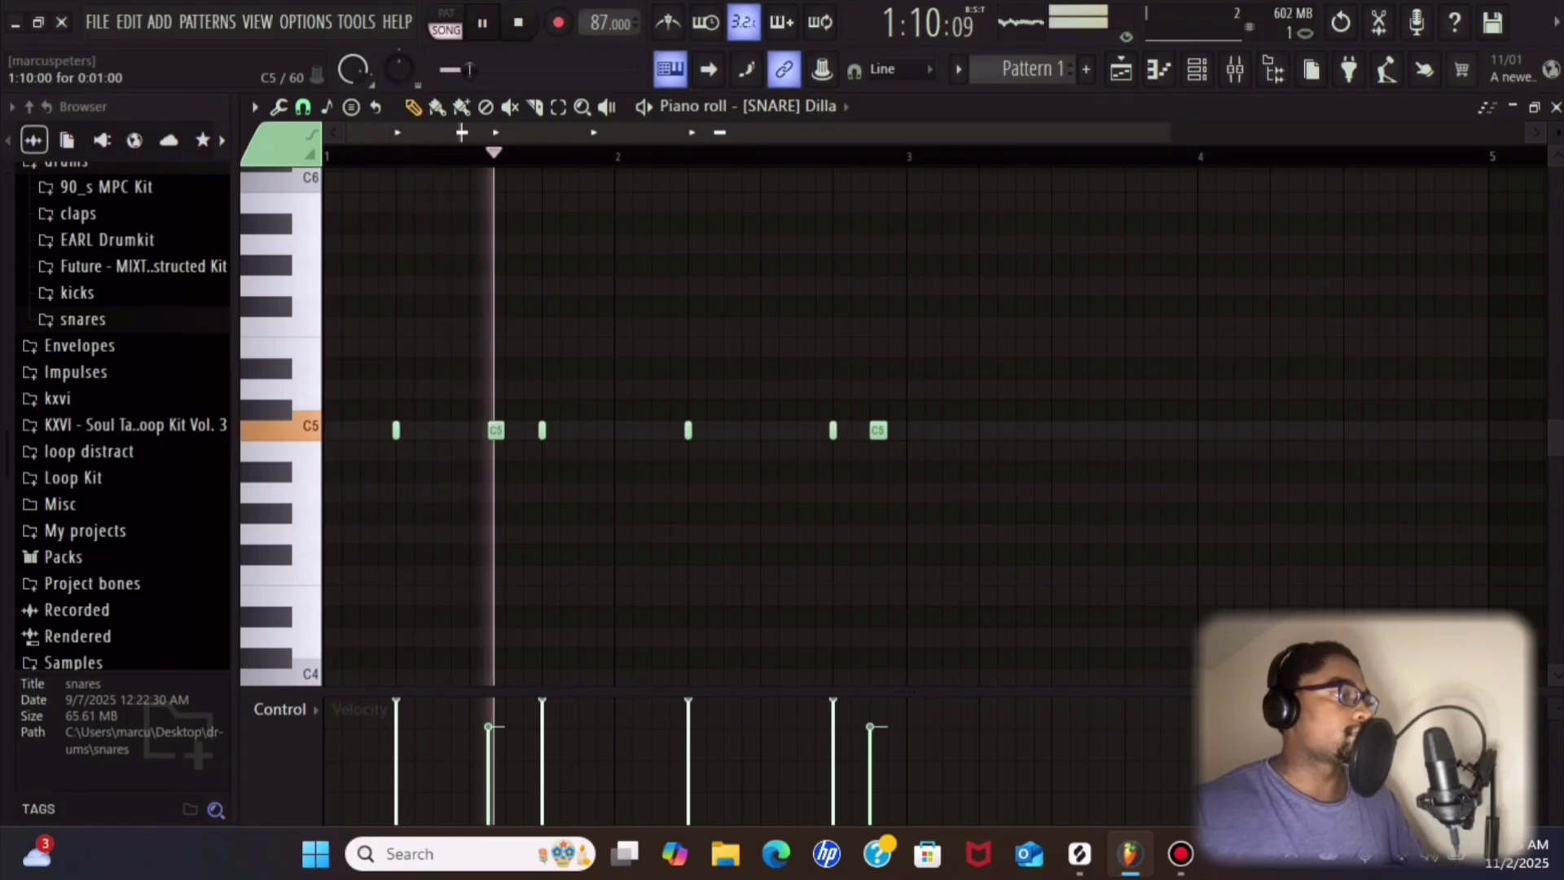
key(space)
click(488, 732)
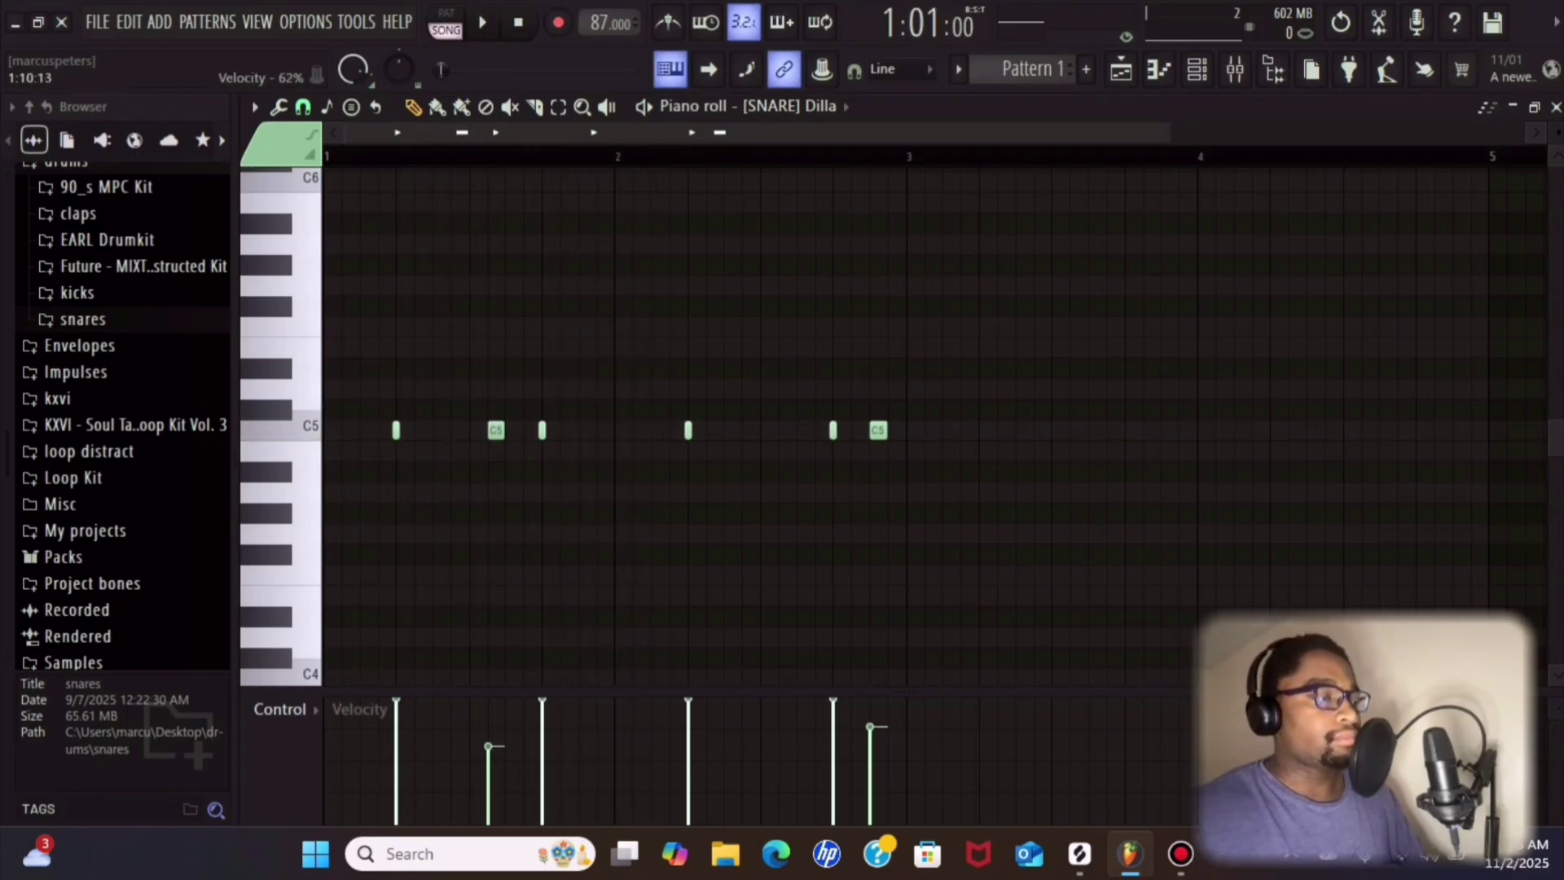
drag(489, 741, 489, 738)
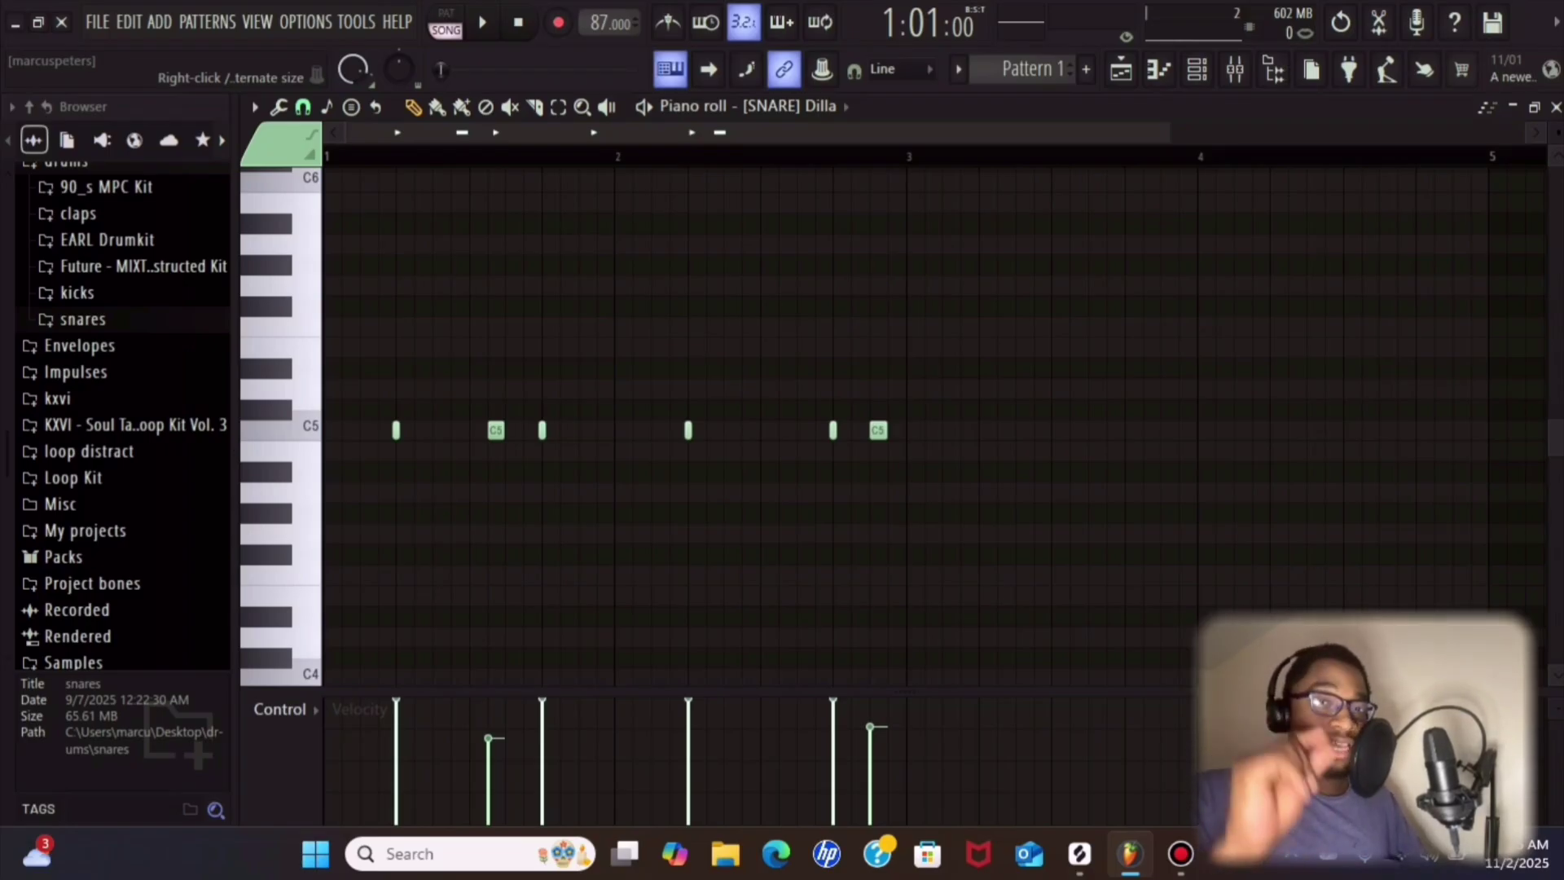
- Add a softer C5 snare note at step 16 of bar 1 and move the last bar 2 note to step 16
key(space)
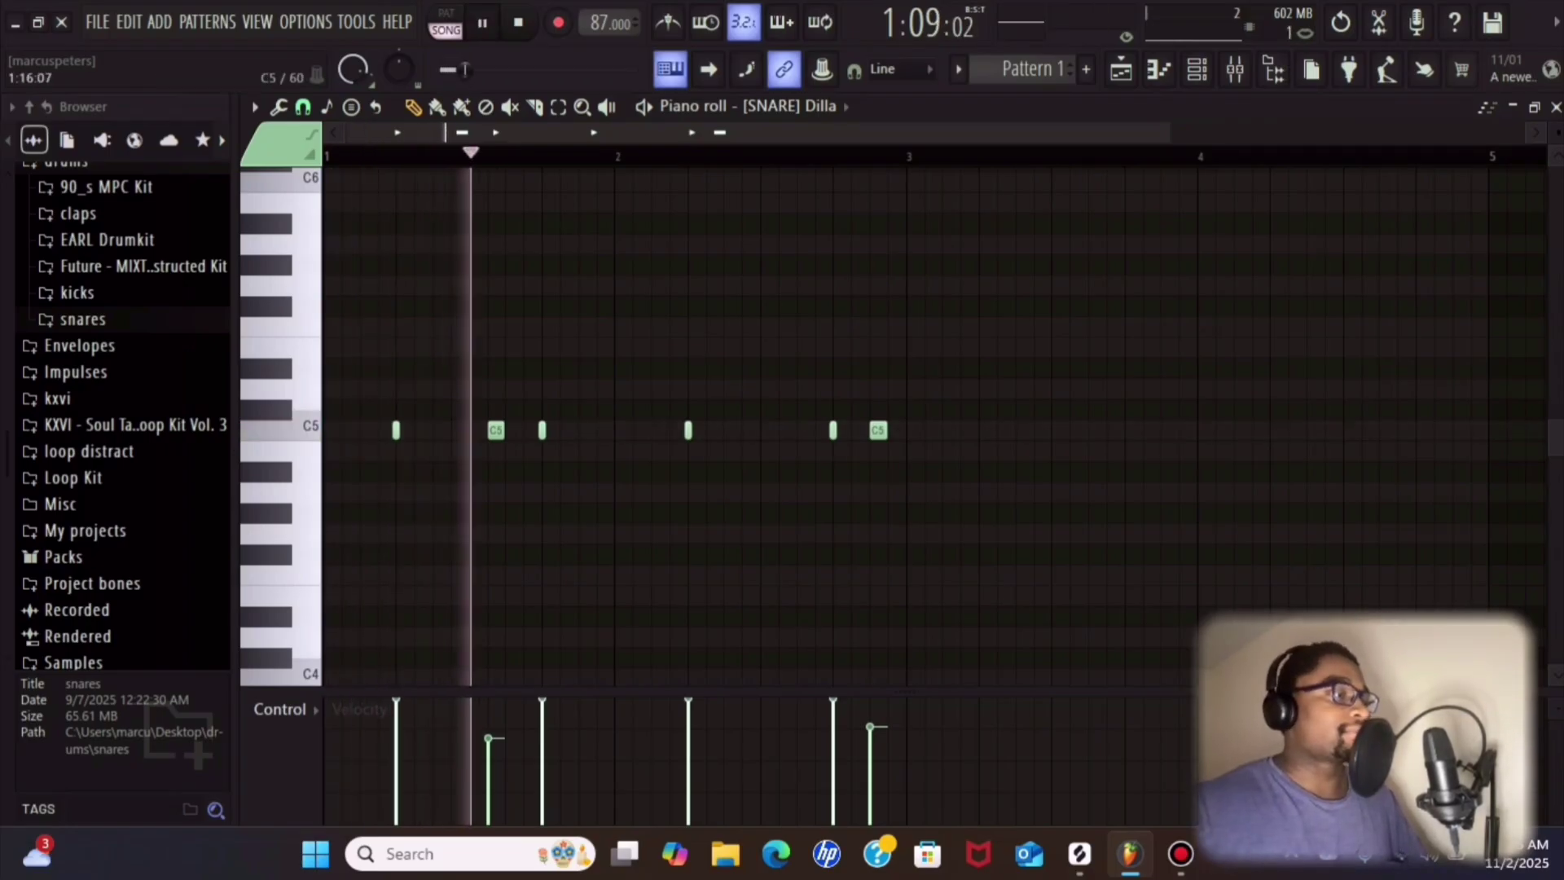
key(space)
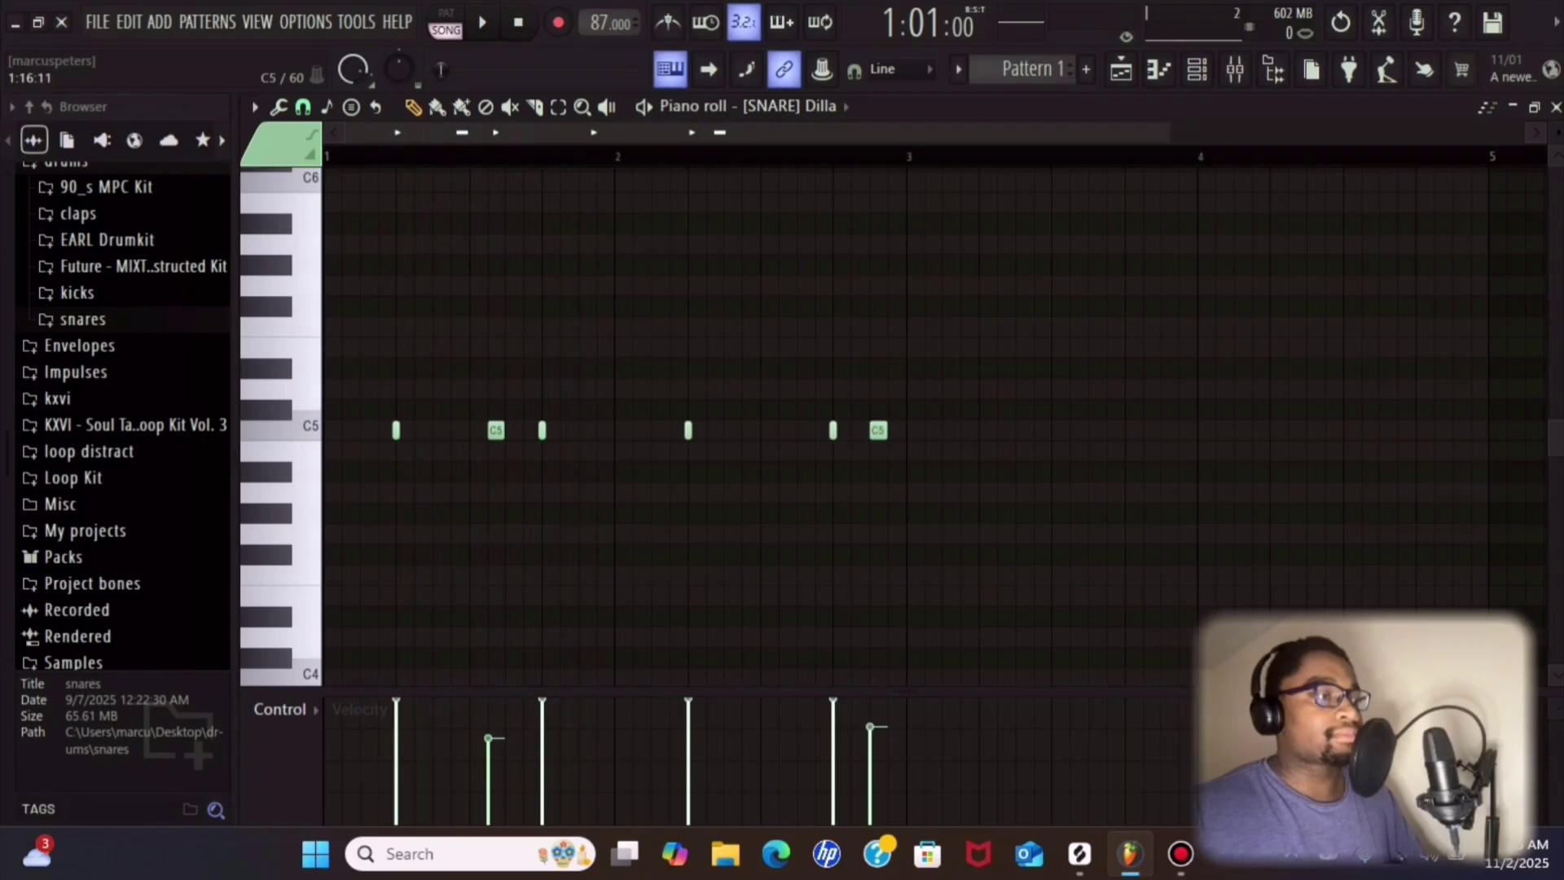
key(space)
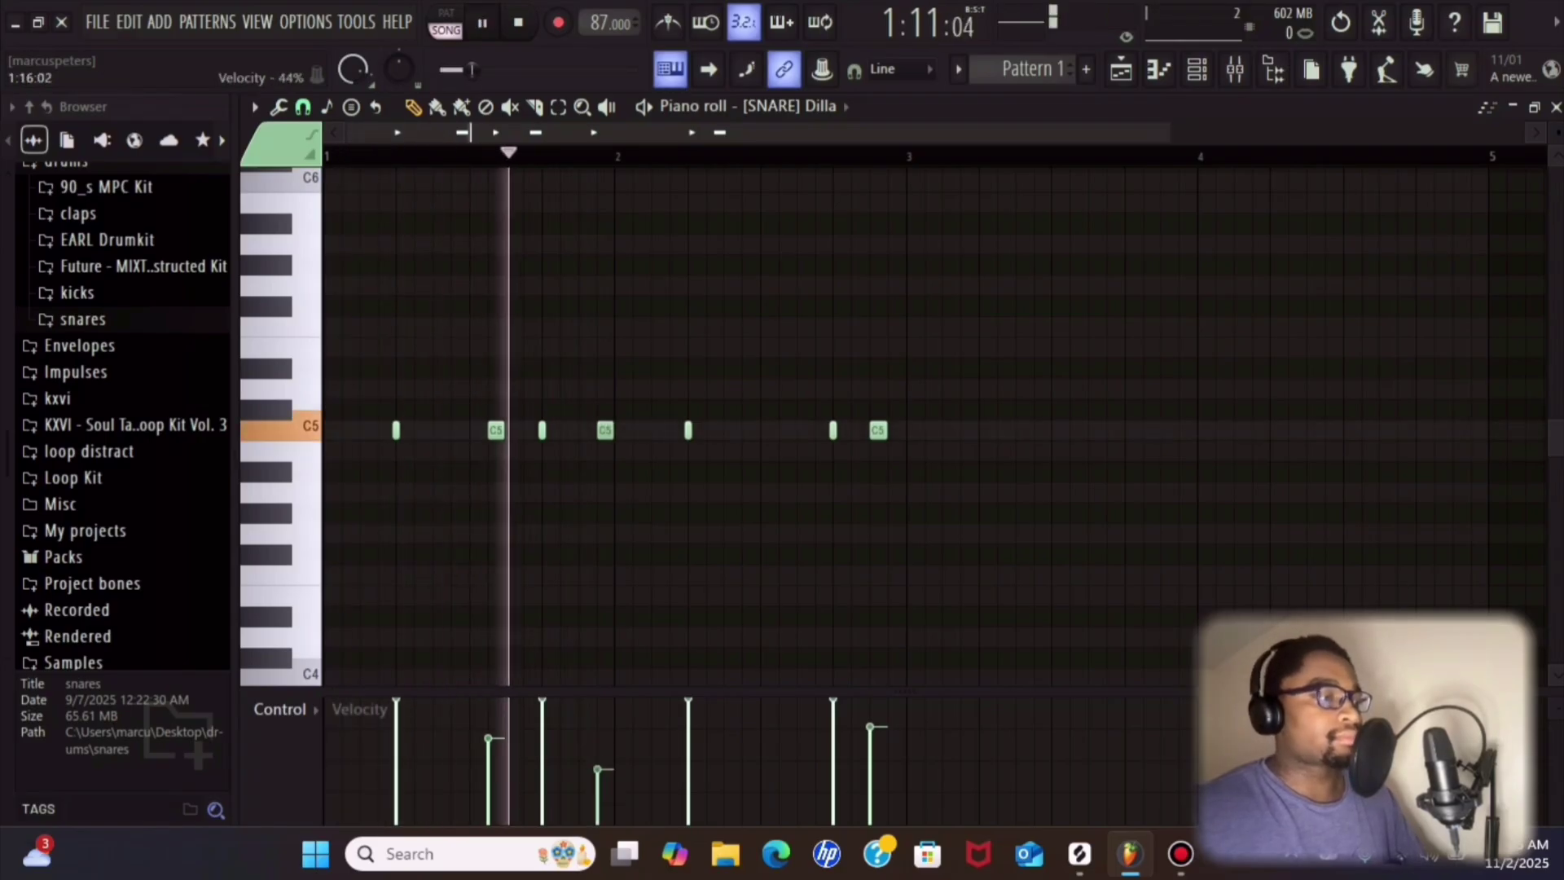
drag(599, 769, 597, 748)
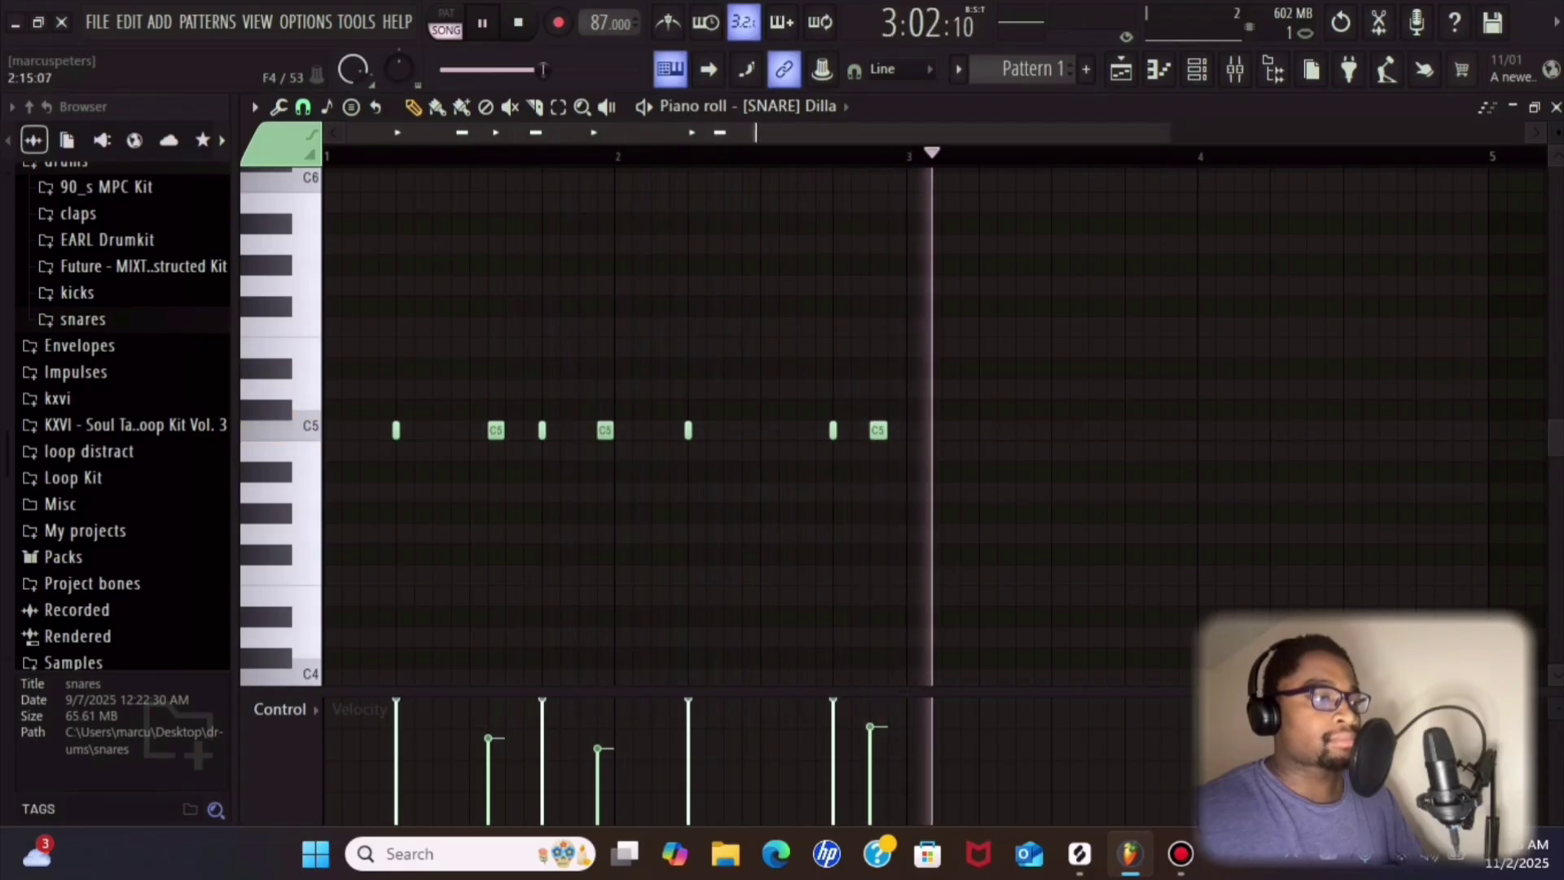
key(space)
drag(879, 430, 897, 430)
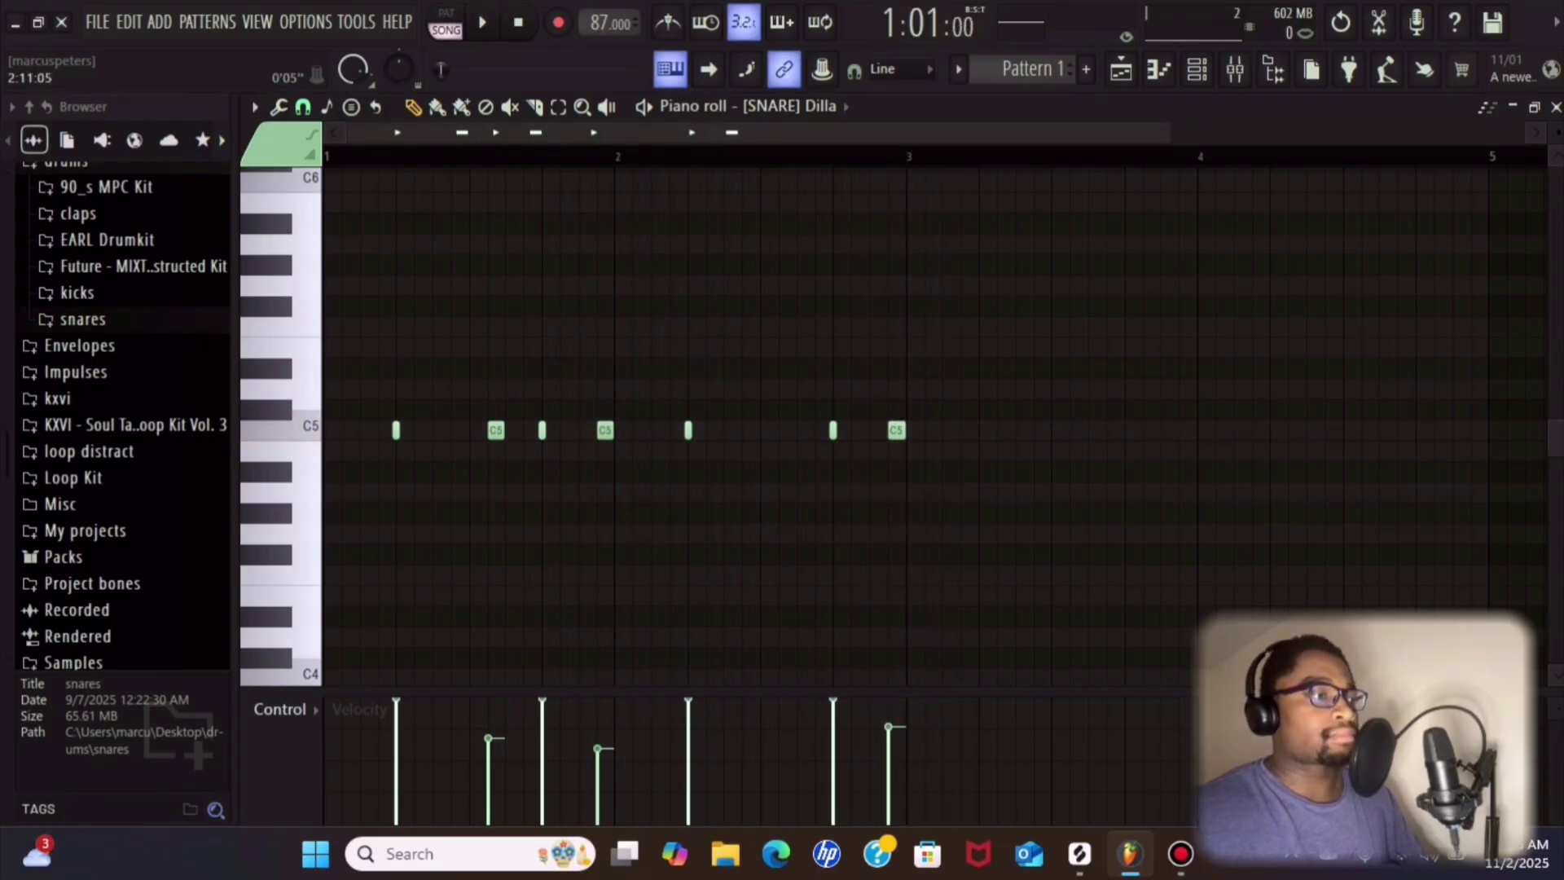
- Duplicate the whole two-bar snare pattern into bars 3 and 4 and deselect the notes
scroll(803, 440, down, 2)
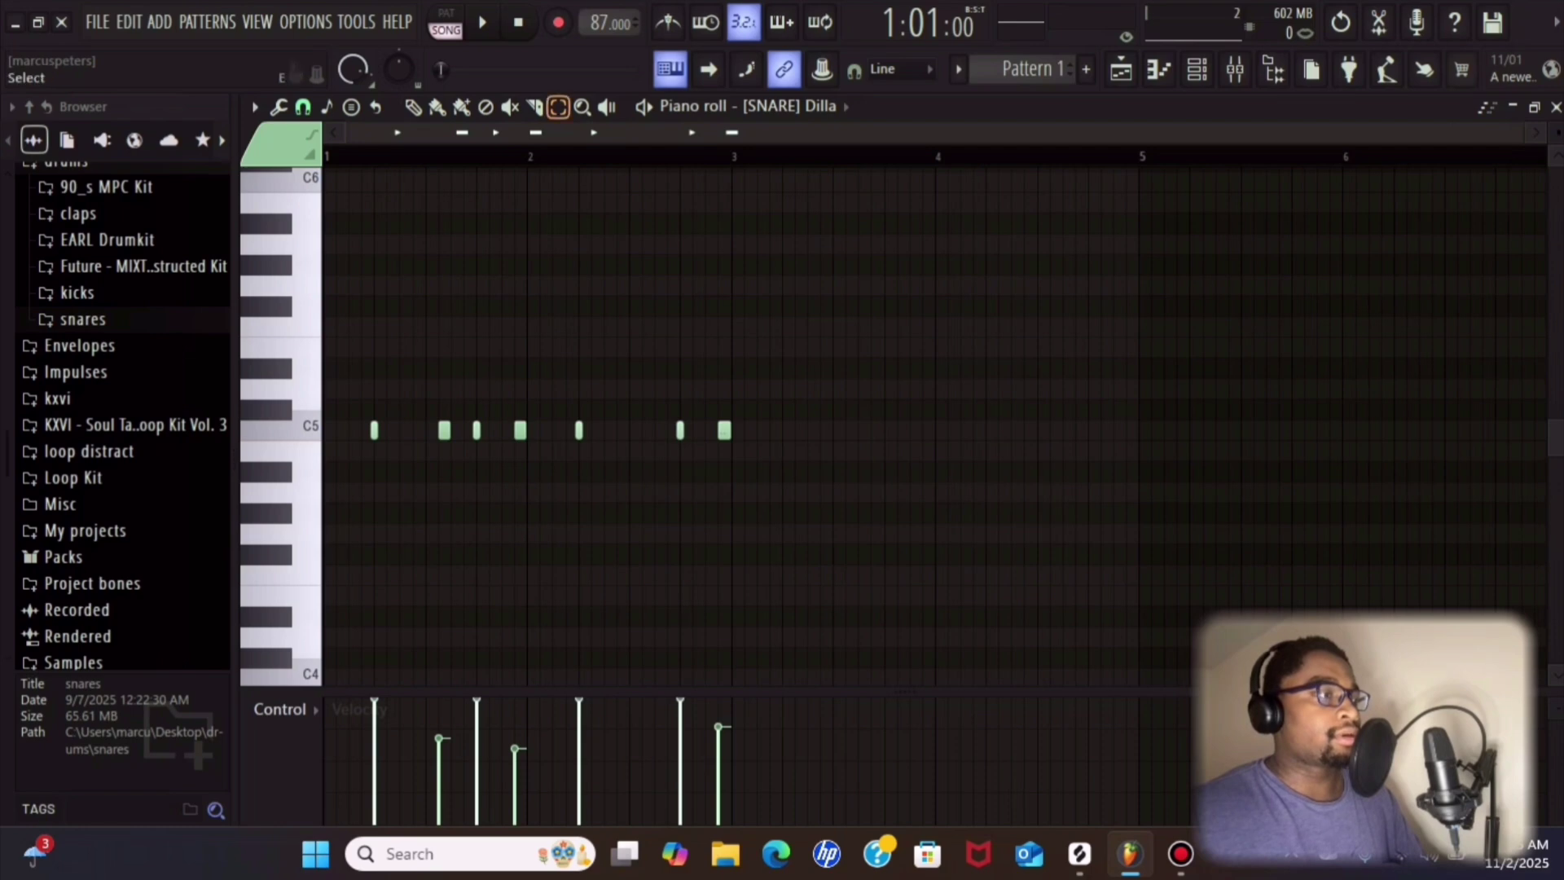
key(ctrl+a)
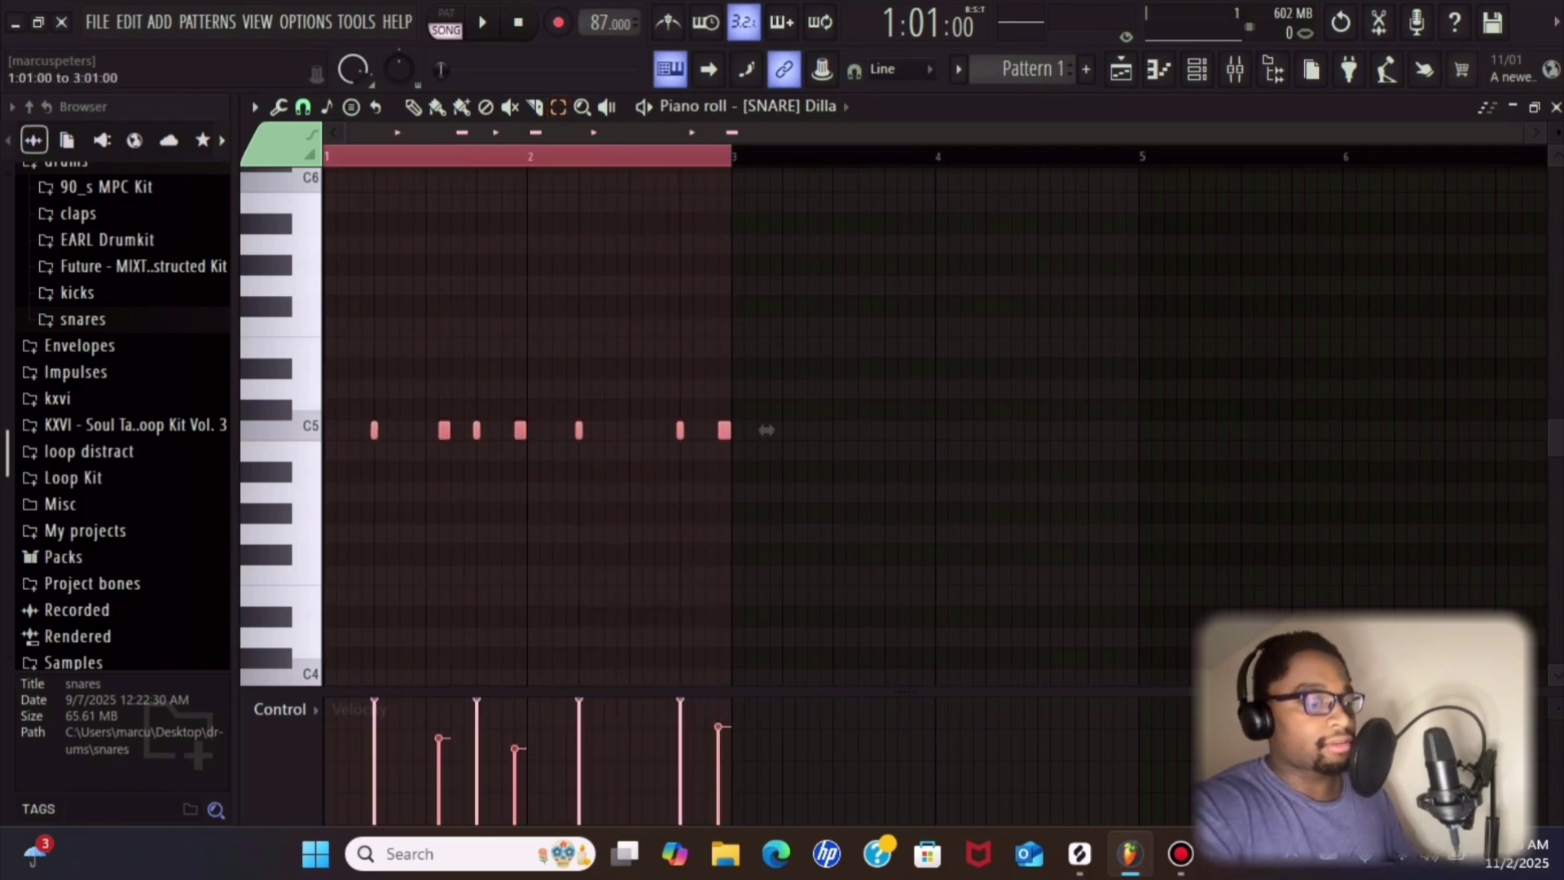
key(ctrl+b)
key(space)
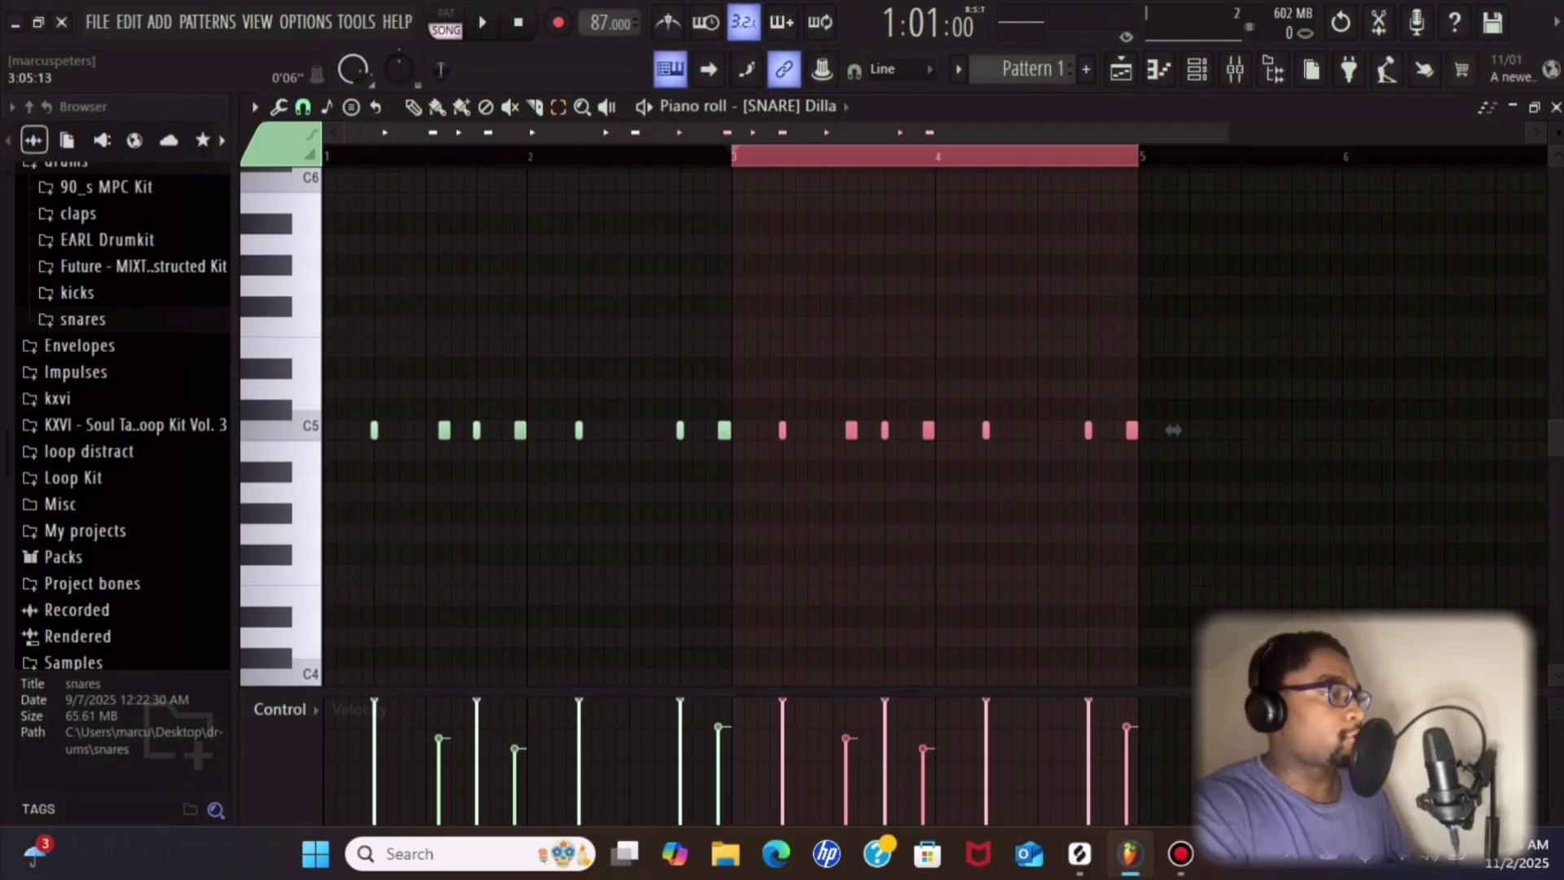
key(ctrl+d)
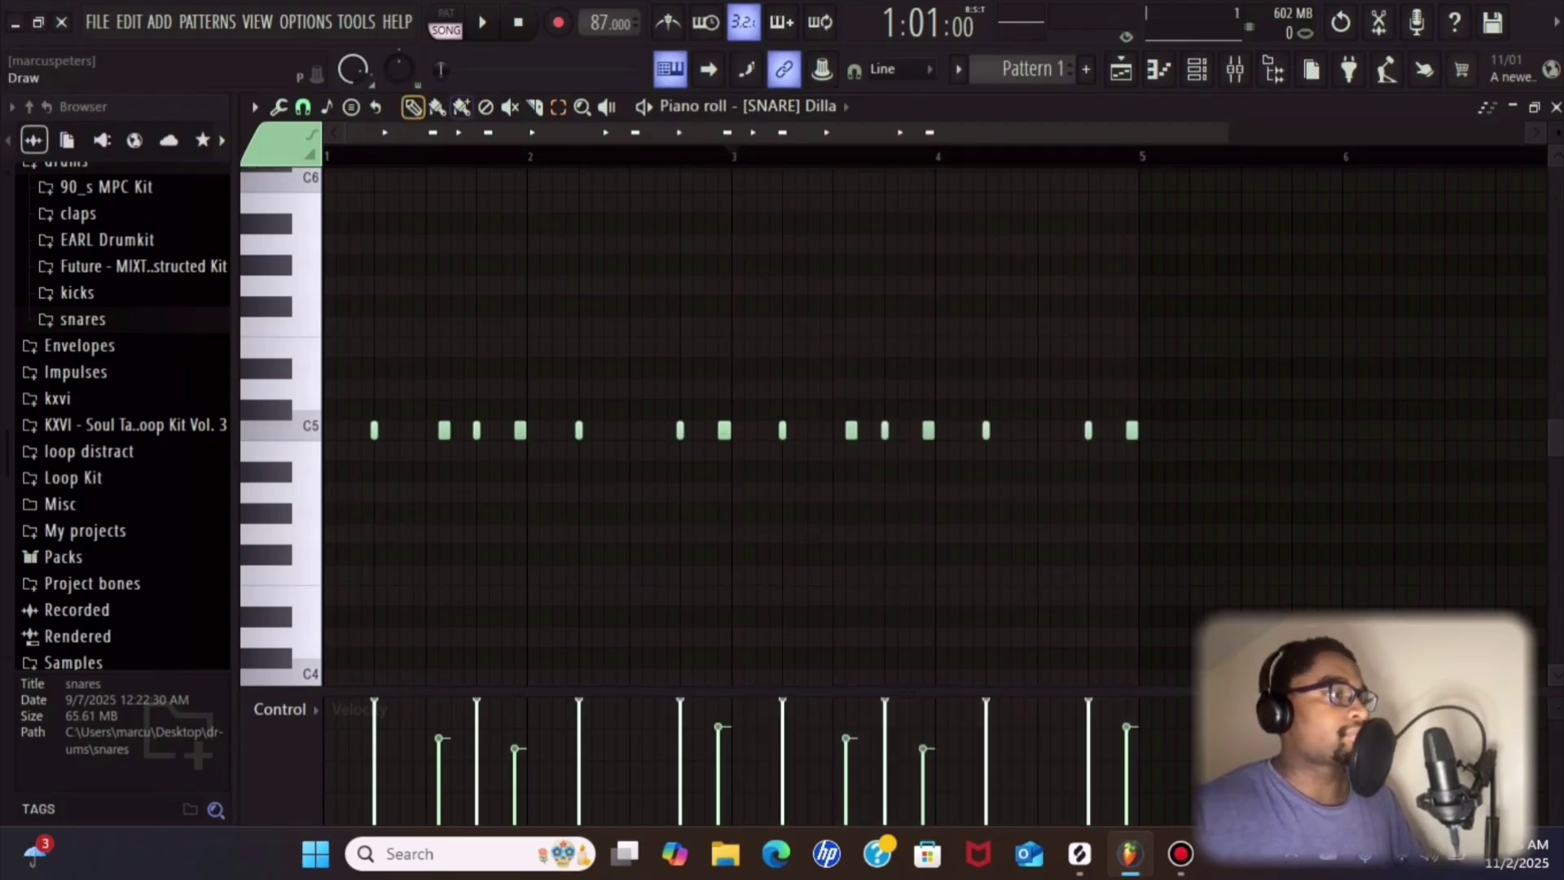
- Play back the four-bar snare pattern and close its piano roll
key(space)
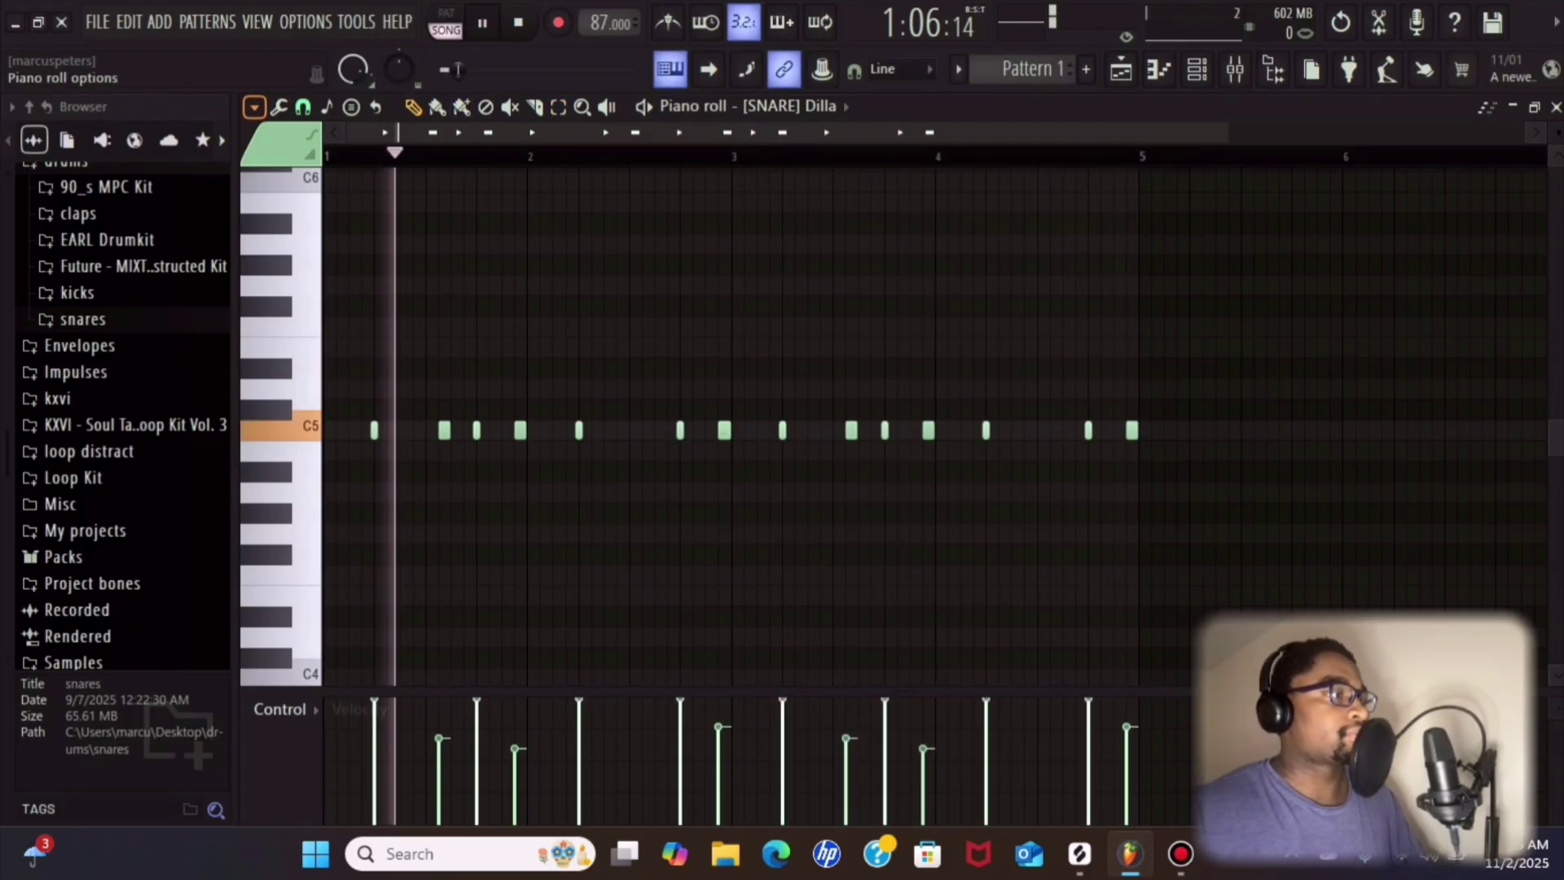
click(254, 107)
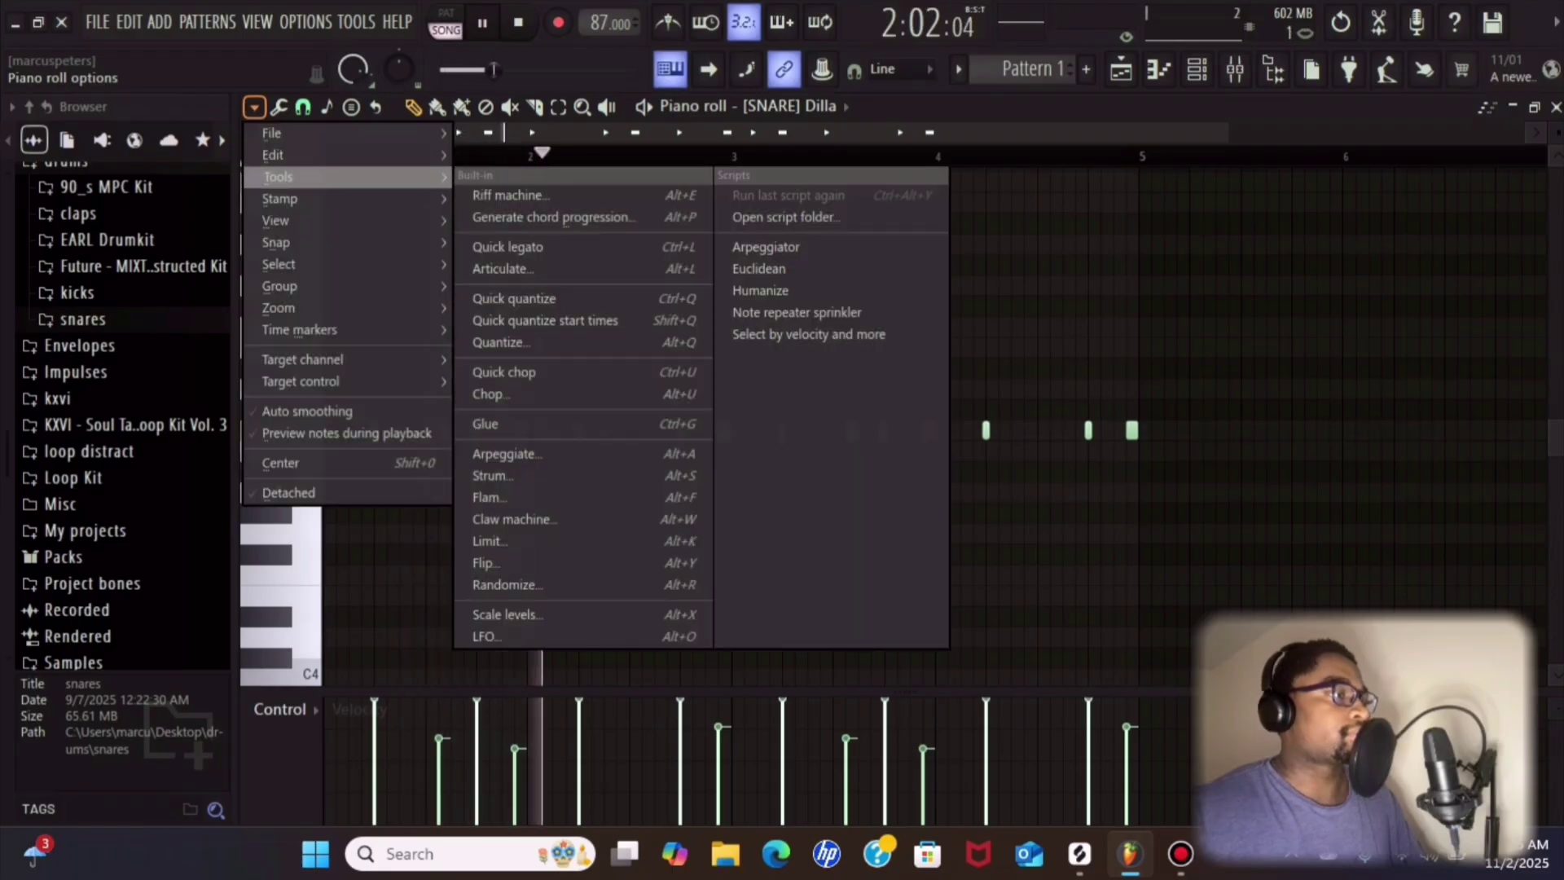
click(254, 107)
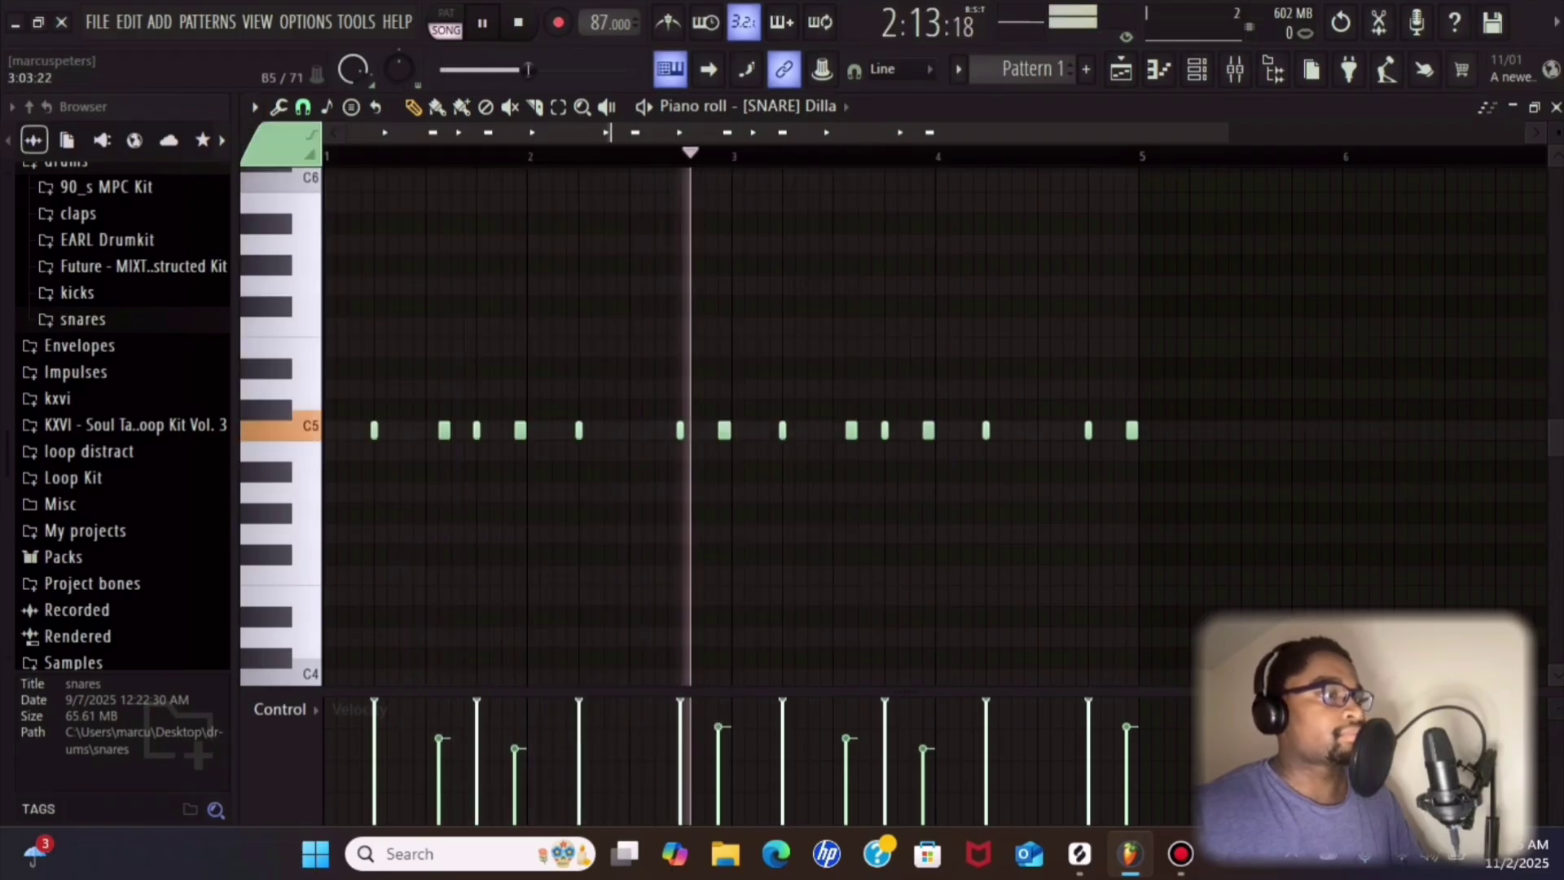
scroll(839, 430, down, 1)
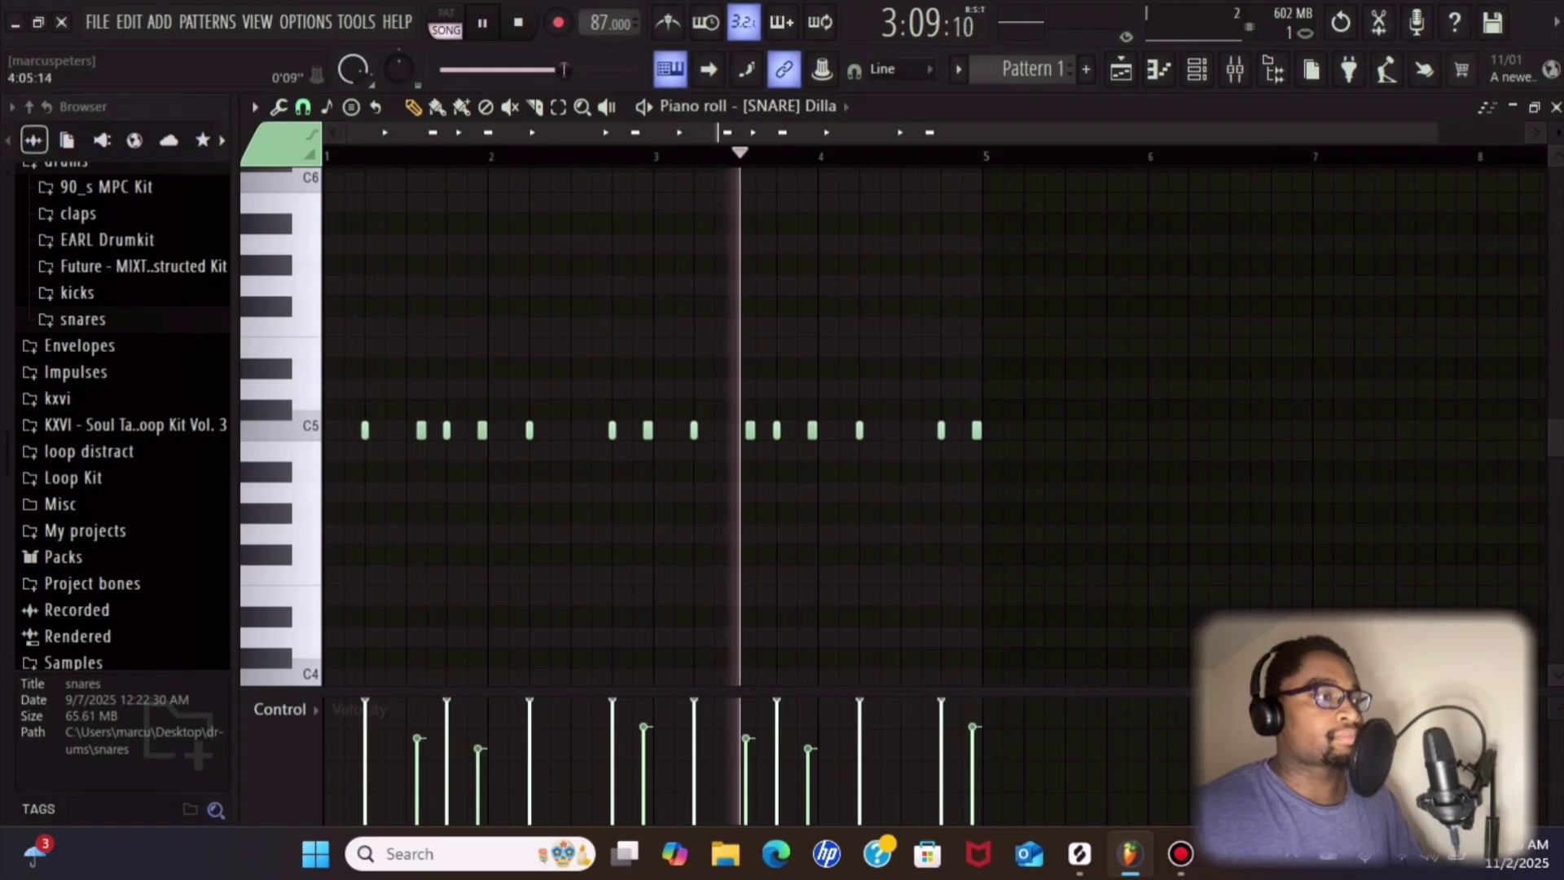
click(1556, 107)
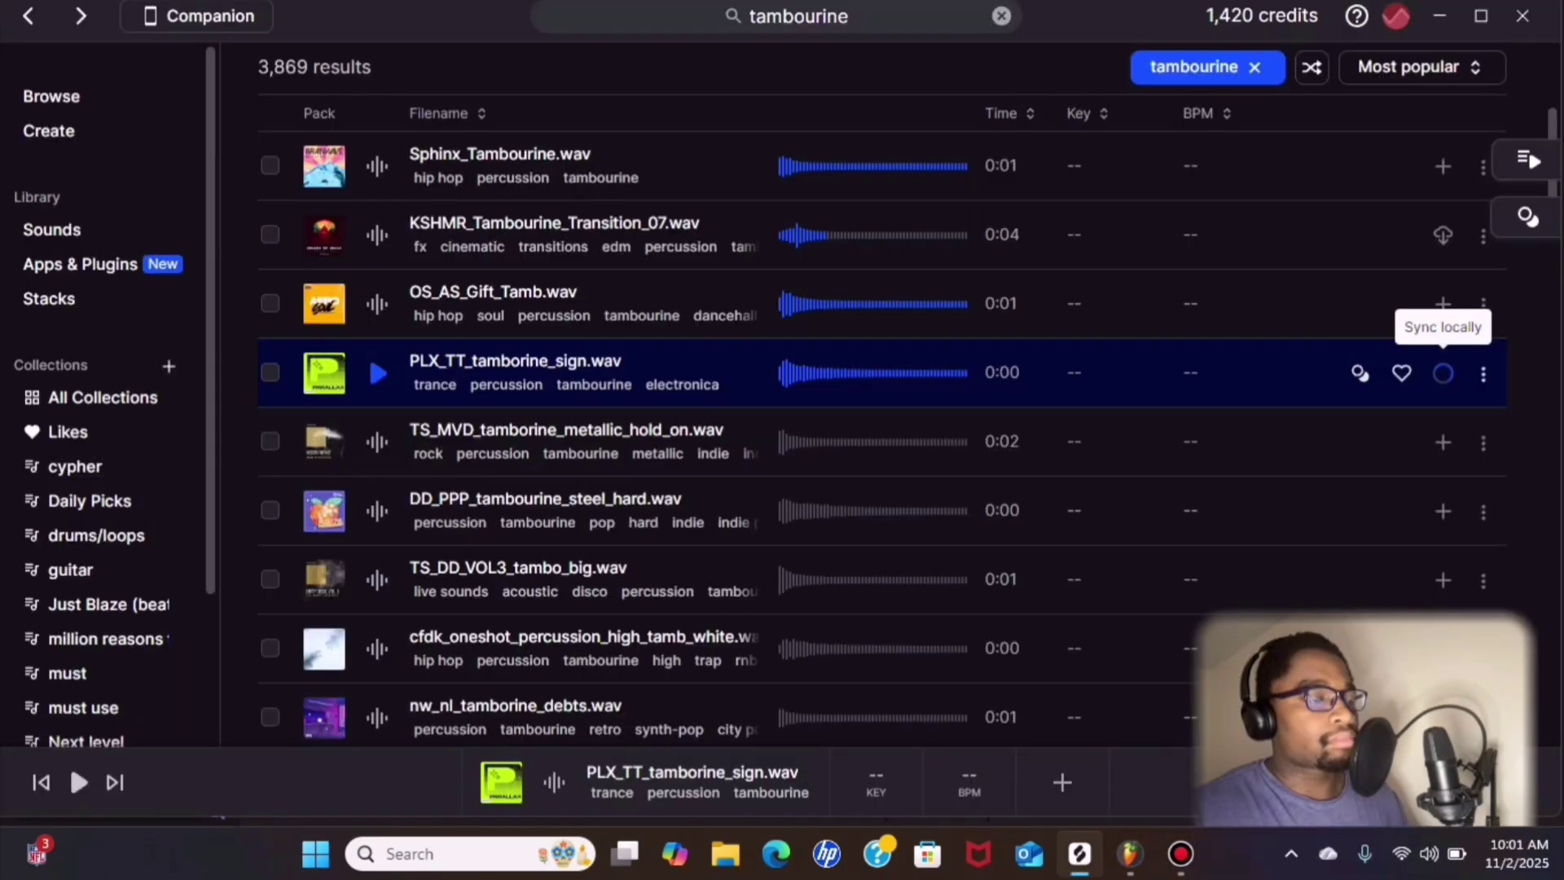
- Add PLX_TT_tamborine_sign.wav from Splice to the FL Studio channel rack as a new channel and open its piano roll
drag(1443, 374, 407, 269)
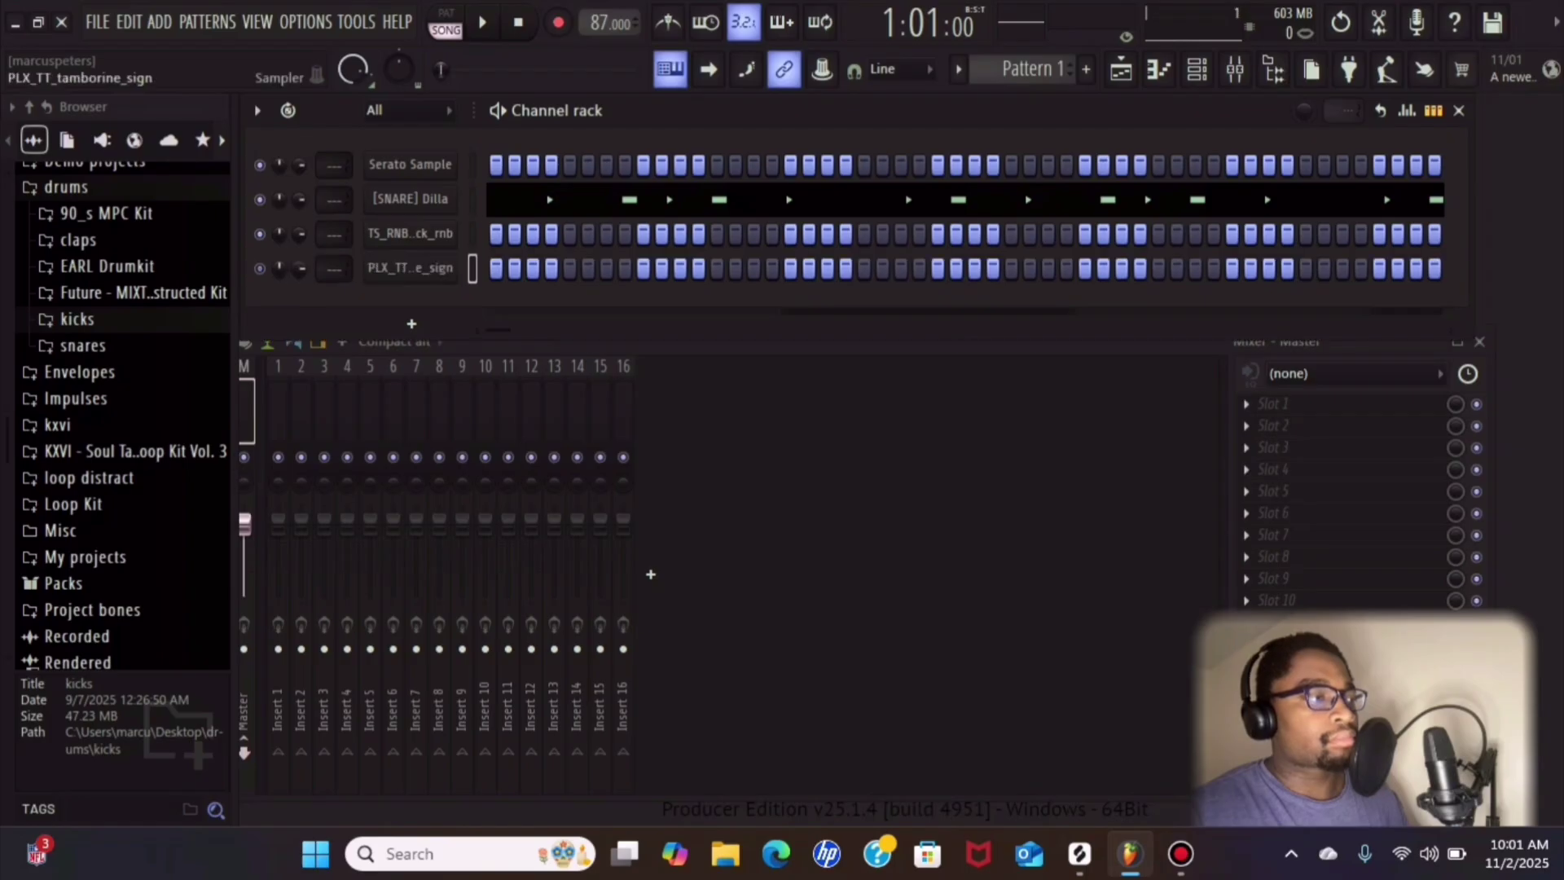
right_click(430, 268)
click(505, 266)
- Fill bar 1 of the tambourine with eight back-to-back C5 notes, each two steps long
scroll(360, 430, up, 3)
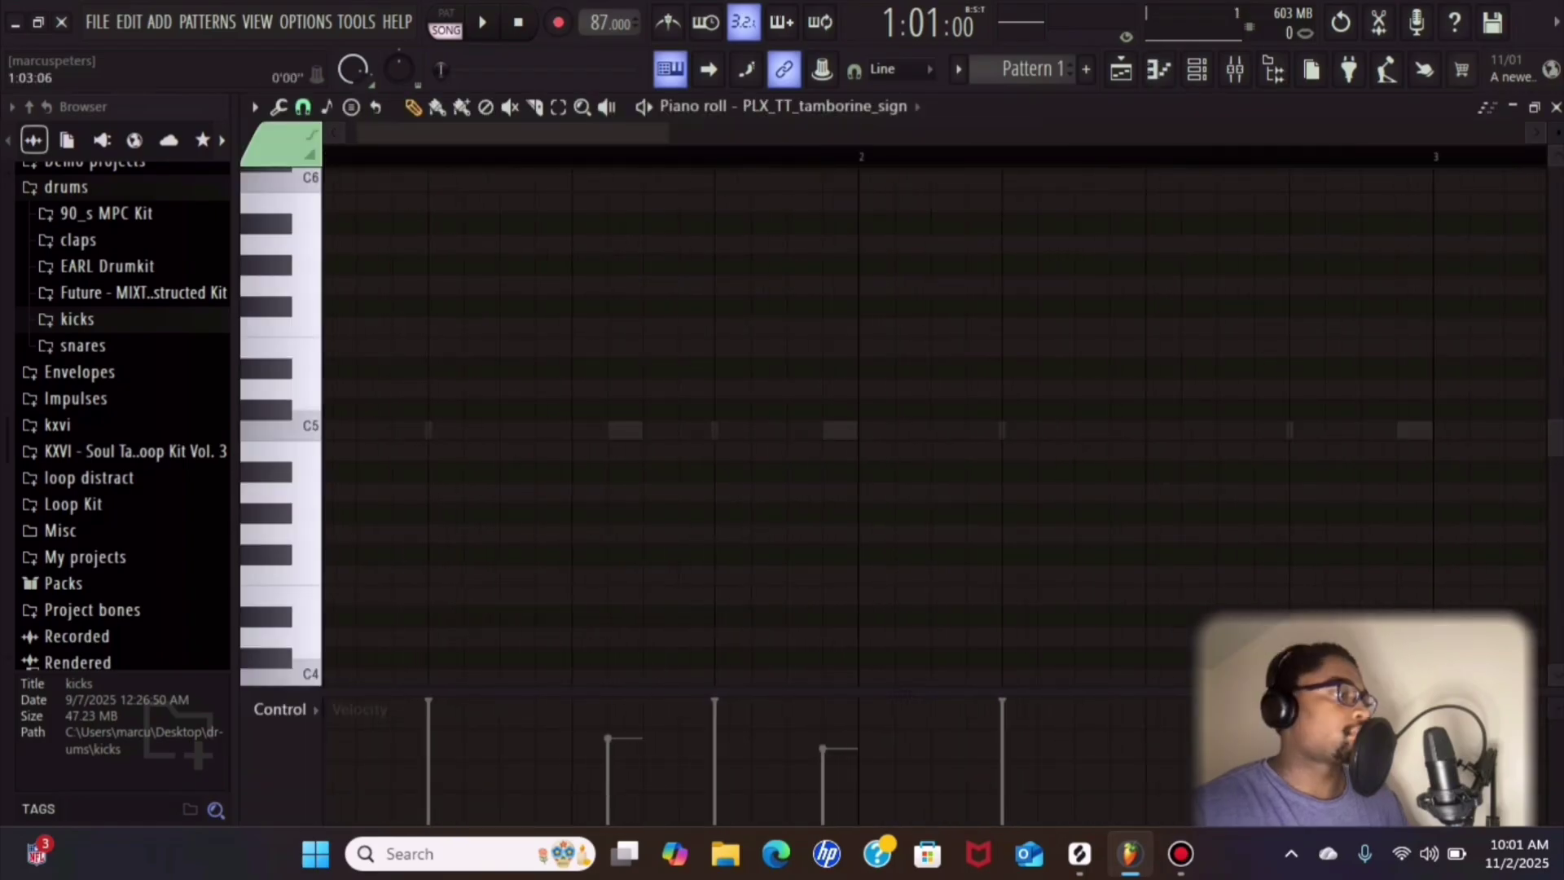
scroll(360, 429, left, 1)
click(352, 429)
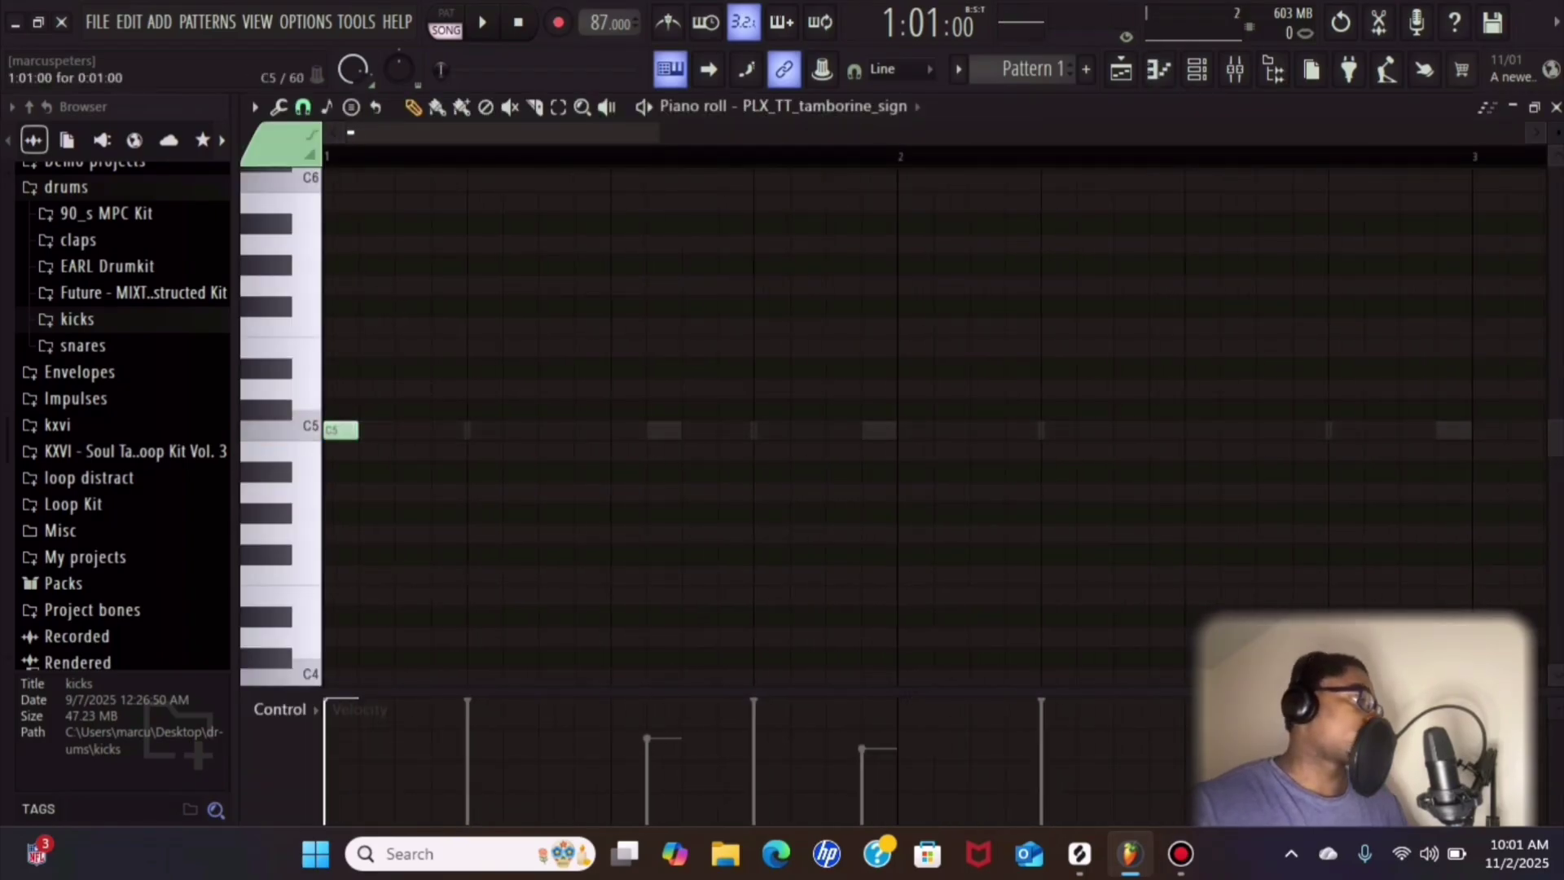
click(413, 429)
key(space)
key(space)
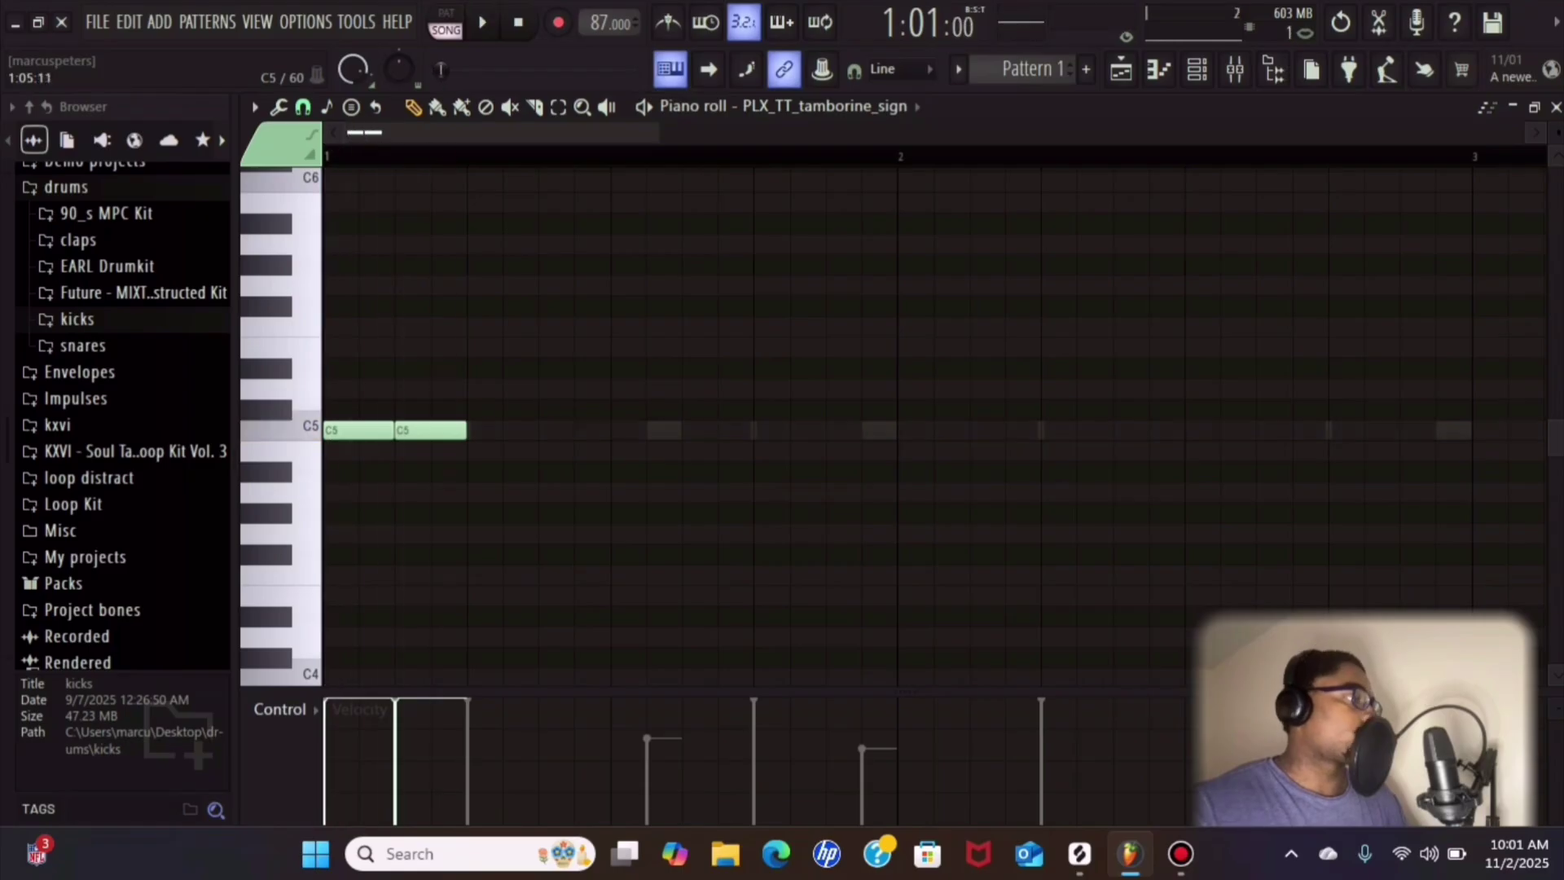
click(484, 430)
key(space)
click(556, 429)
key(space)
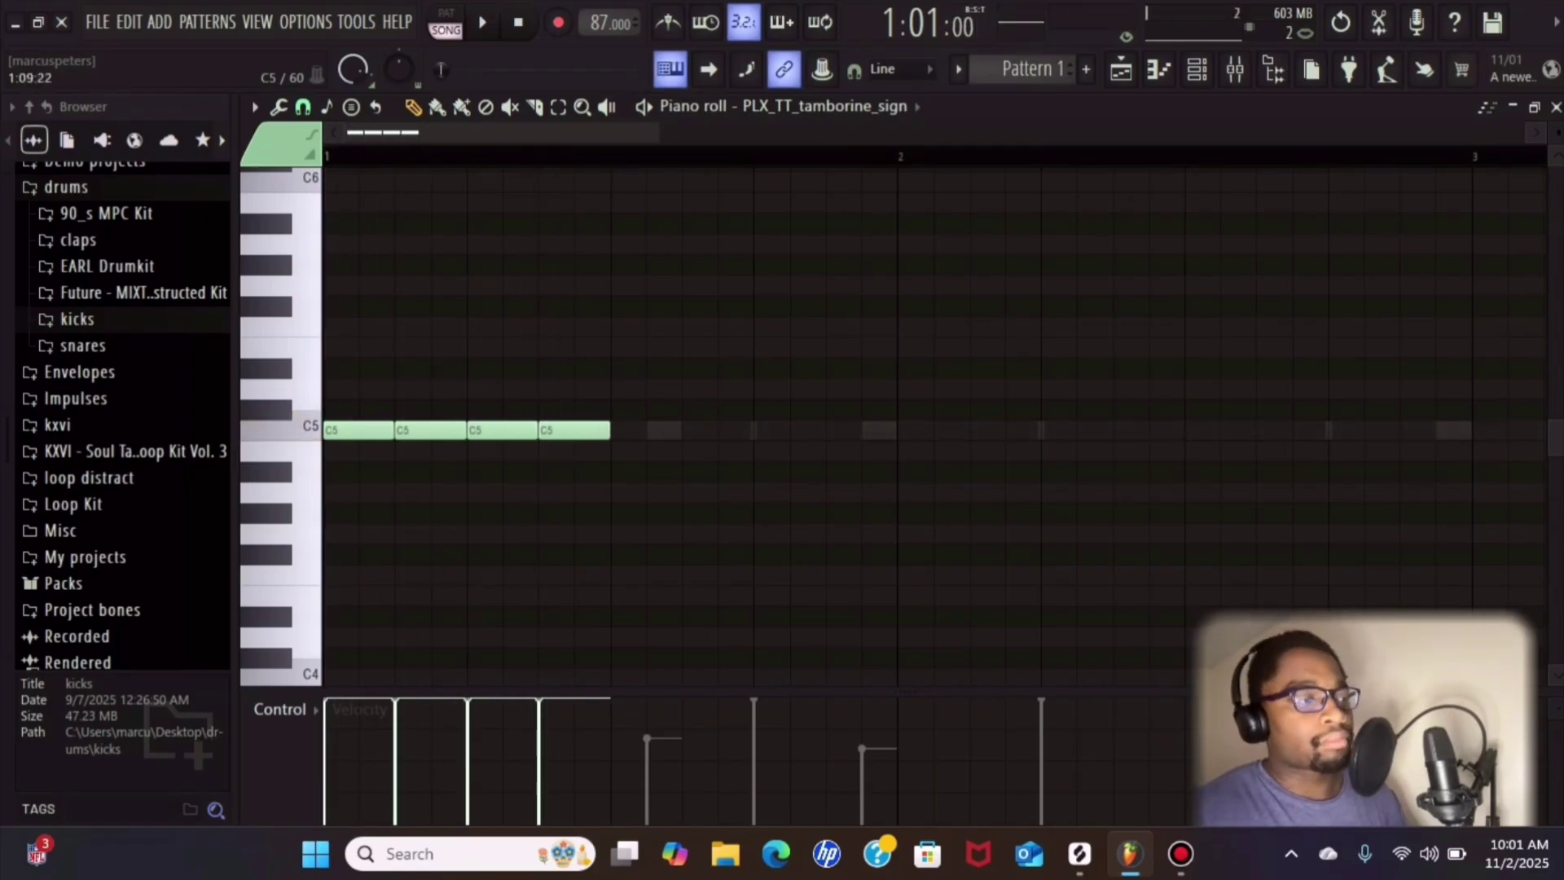
click(628, 430)
click(700, 429)
drag(803, 429, 770, 429)
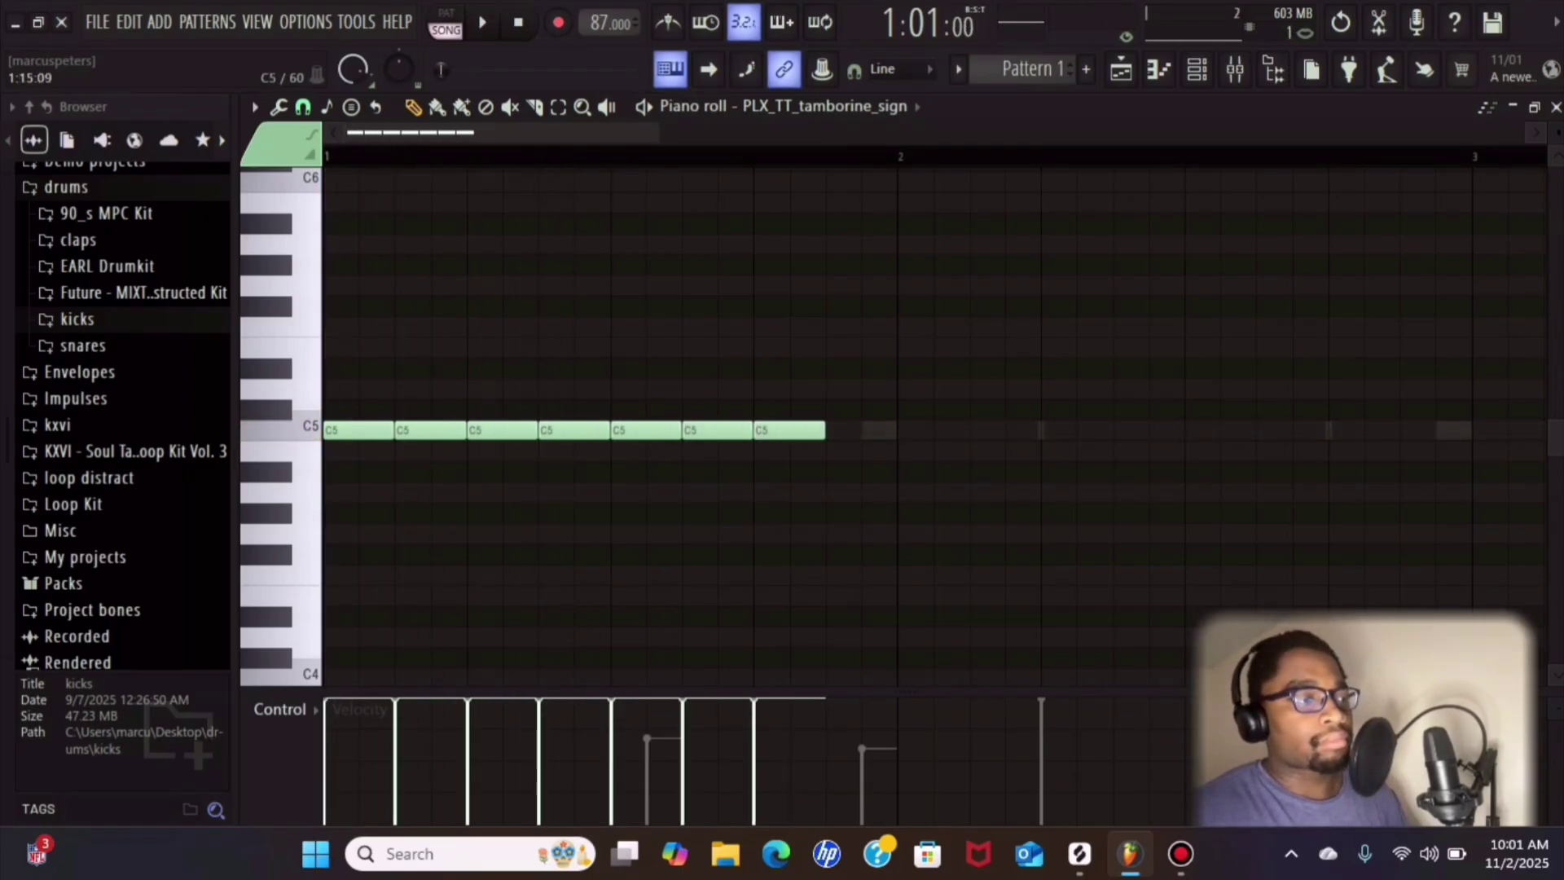
click(843, 429)
- Vary the bar 1 tambourine velocities, with about 77% on beats 2 and 3 and softer off-beats, and start playback
drag(839, 736, 754, 754)
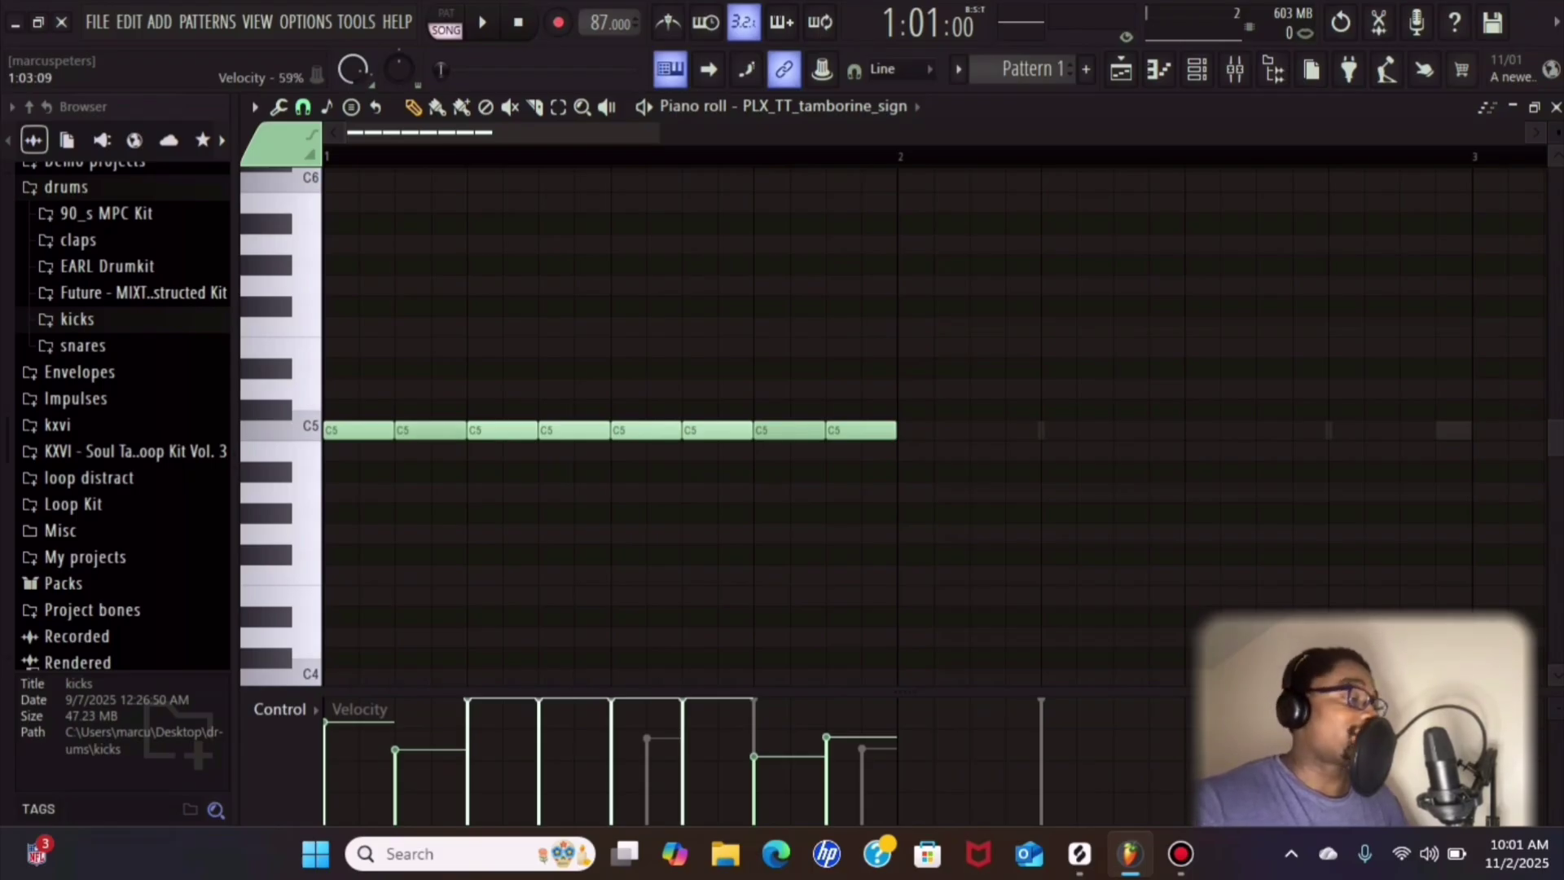
drag(464, 722, 463, 741)
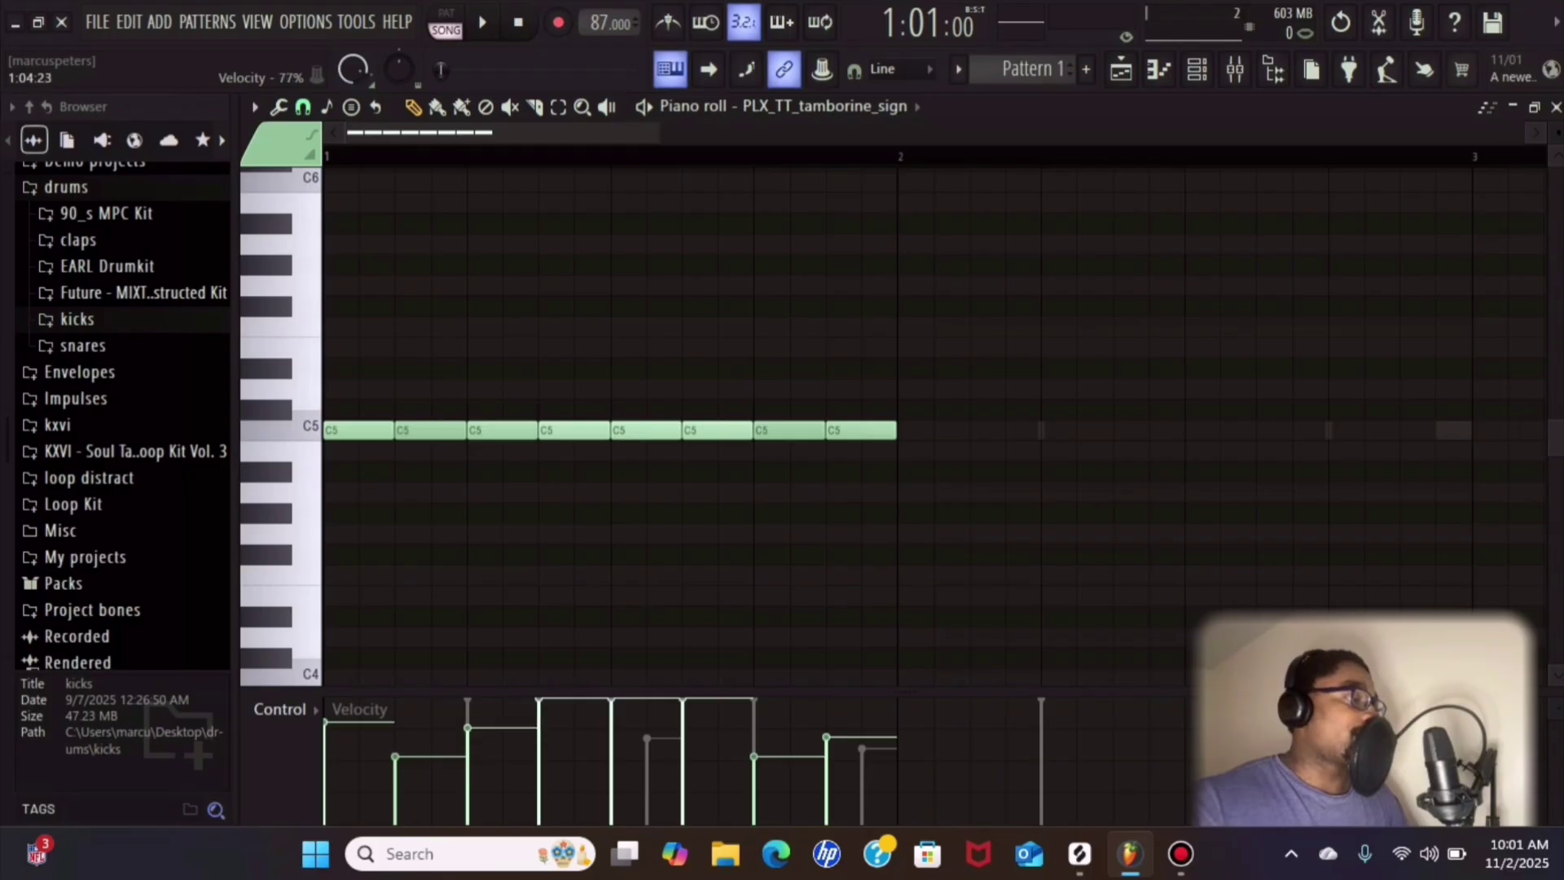
click(539, 753)
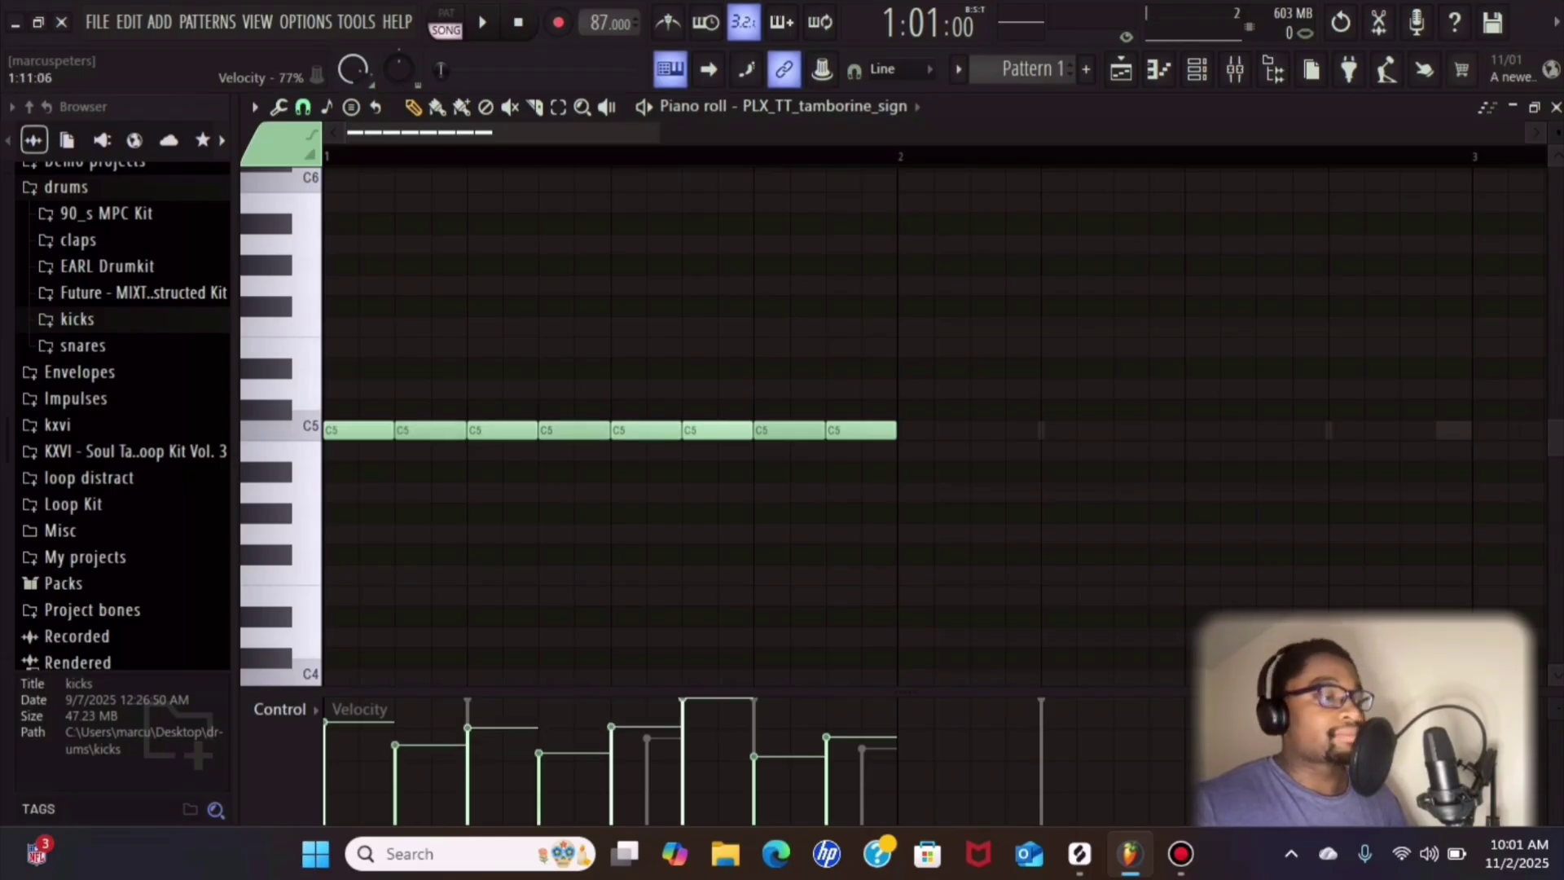
drag(683, 753, 683, 770)
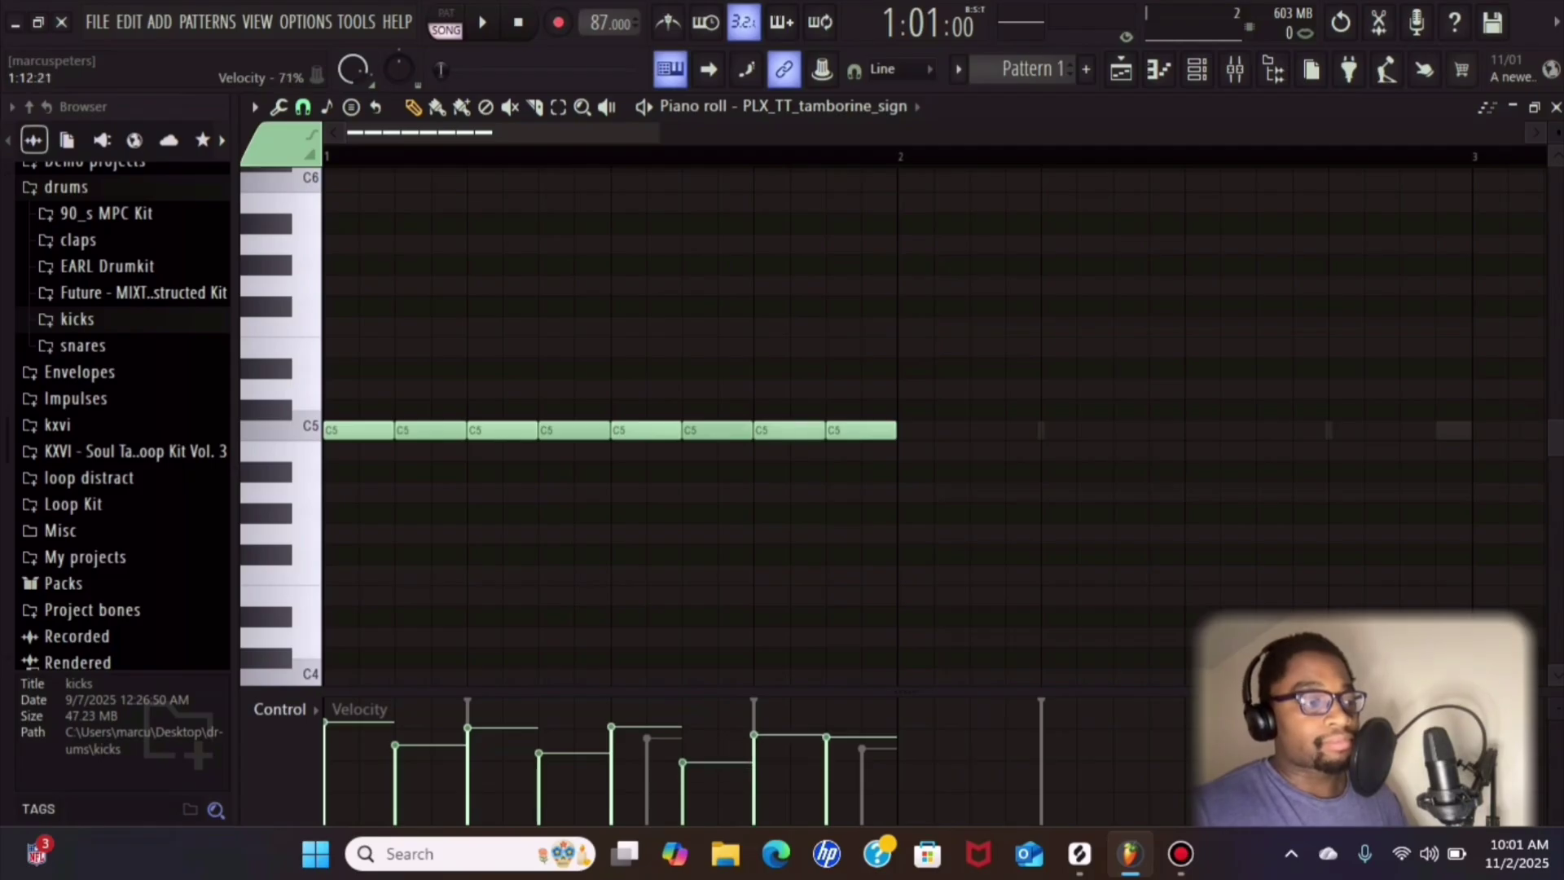
key(space)
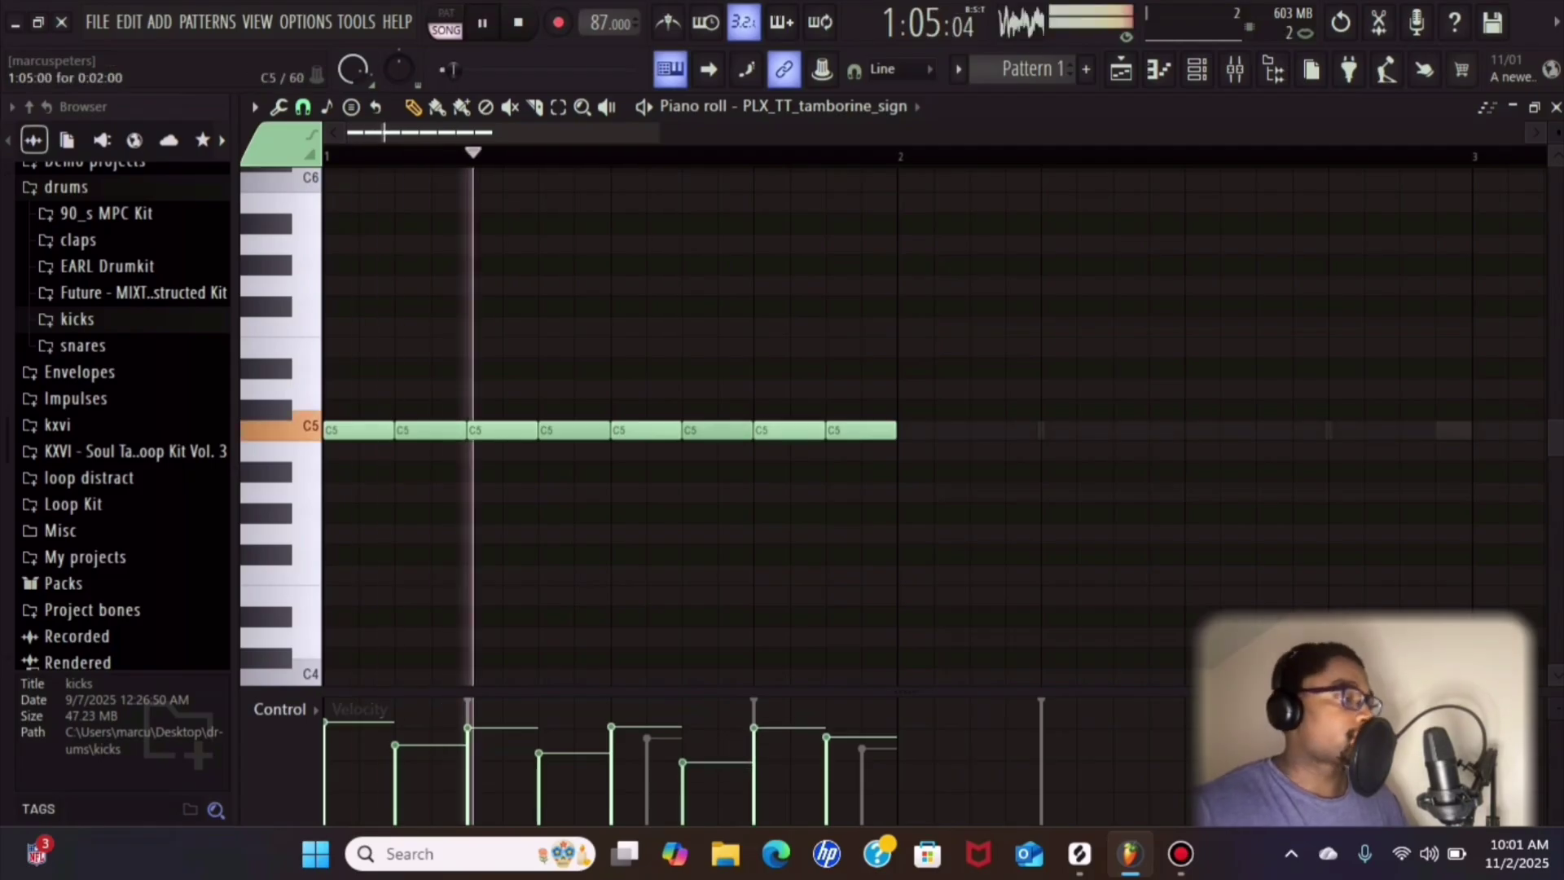
- Duplicate the tambourine bar into bar 2, duplicate both bars into bars 3 and 4, and deselect the notes
scroll(497, 155, down, 3)
click(558, 107)
drag(762, 451, 684, 451)
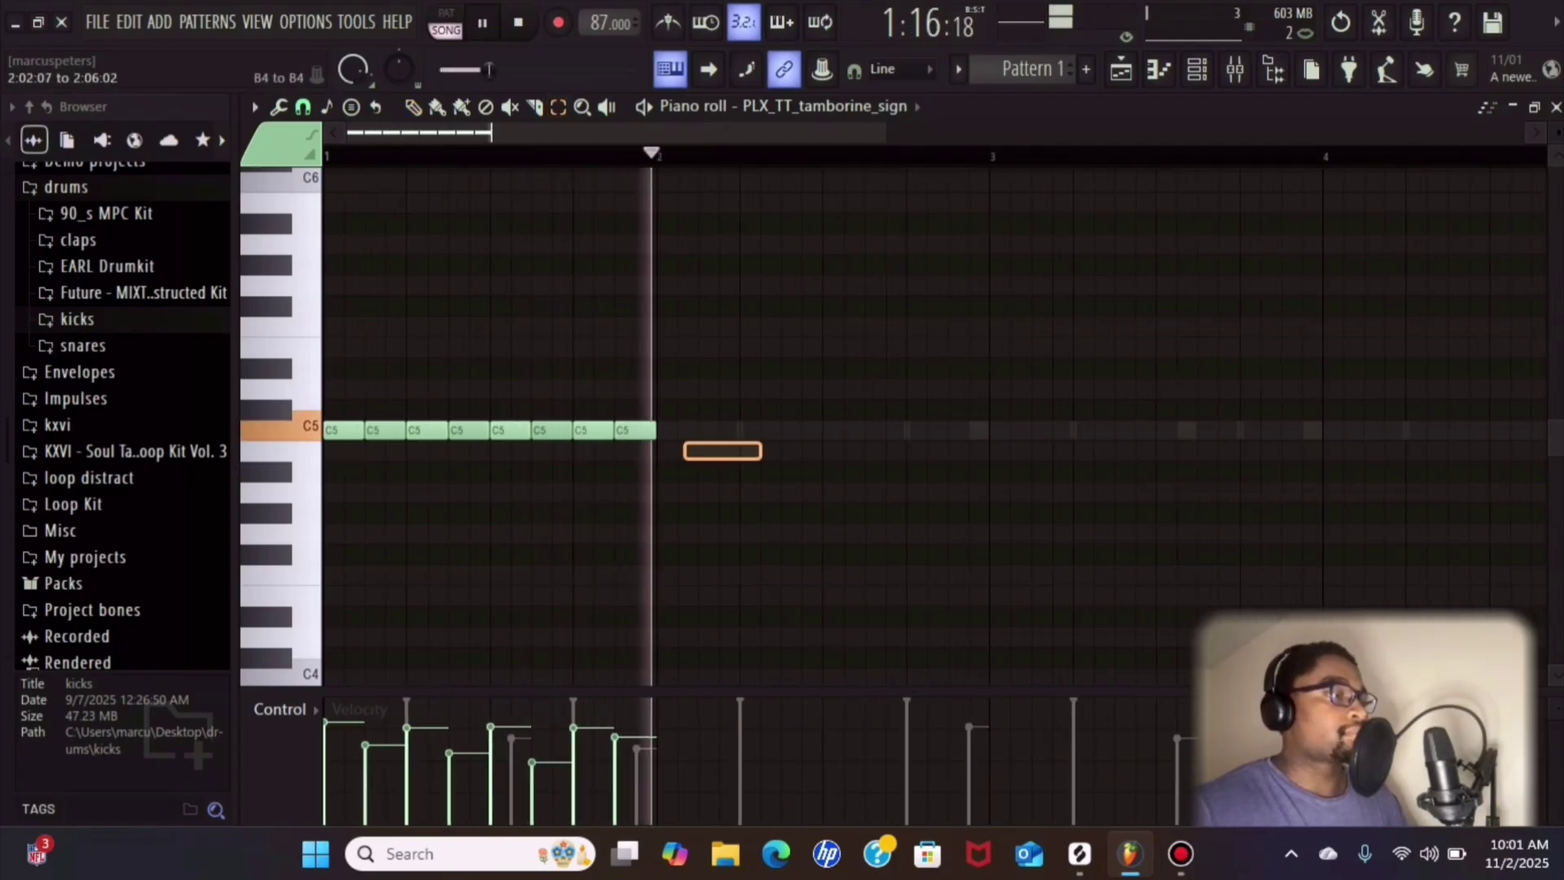
drag(786, 369, 419, 430)
key(ctrl+a)
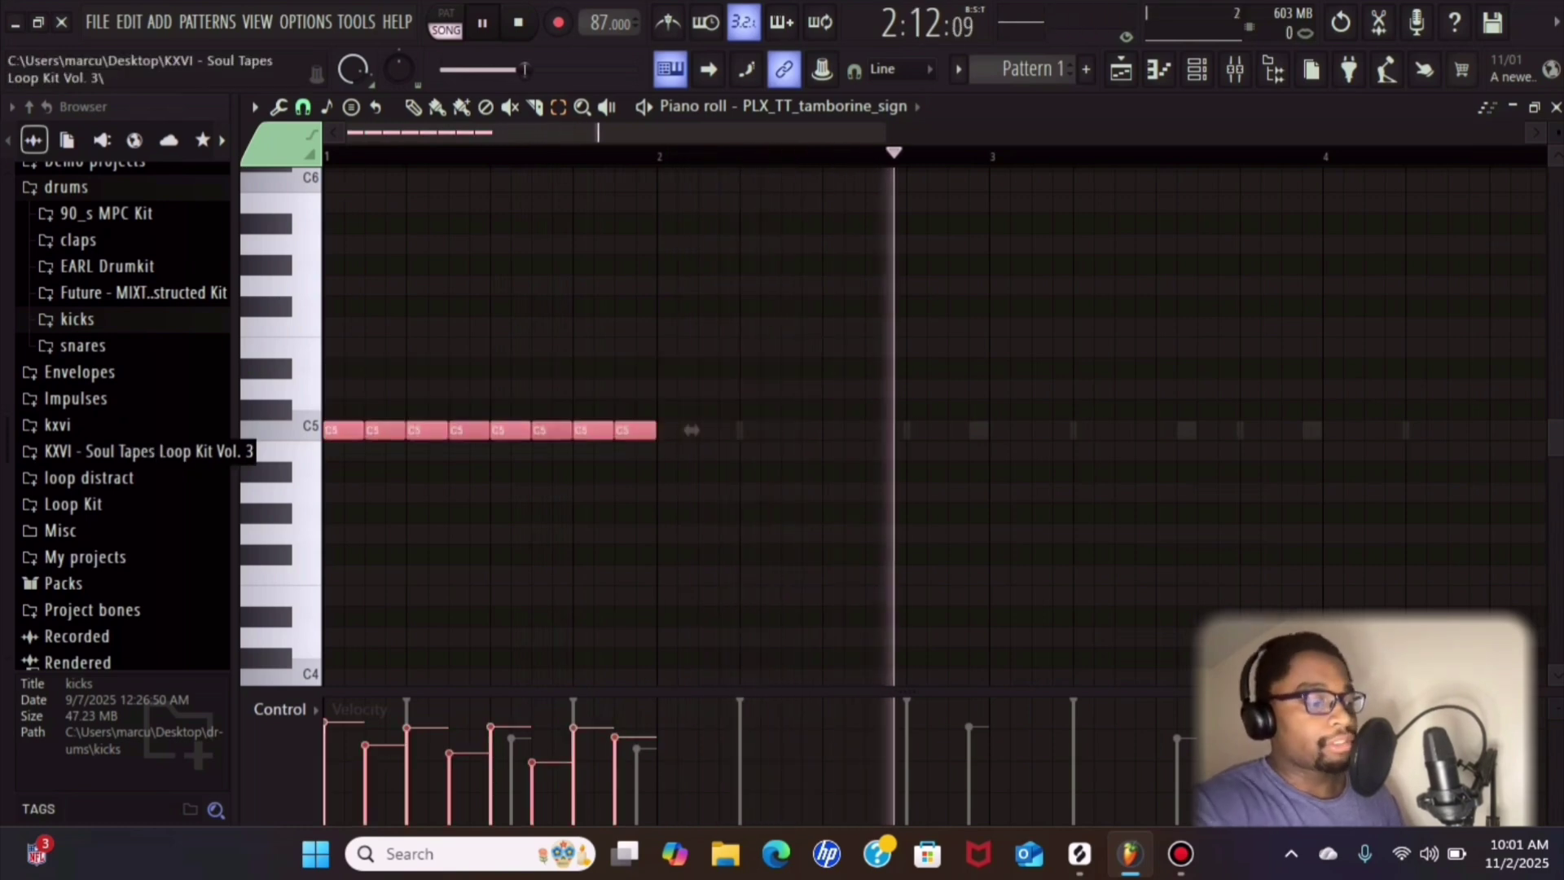
key(ctrl+b)
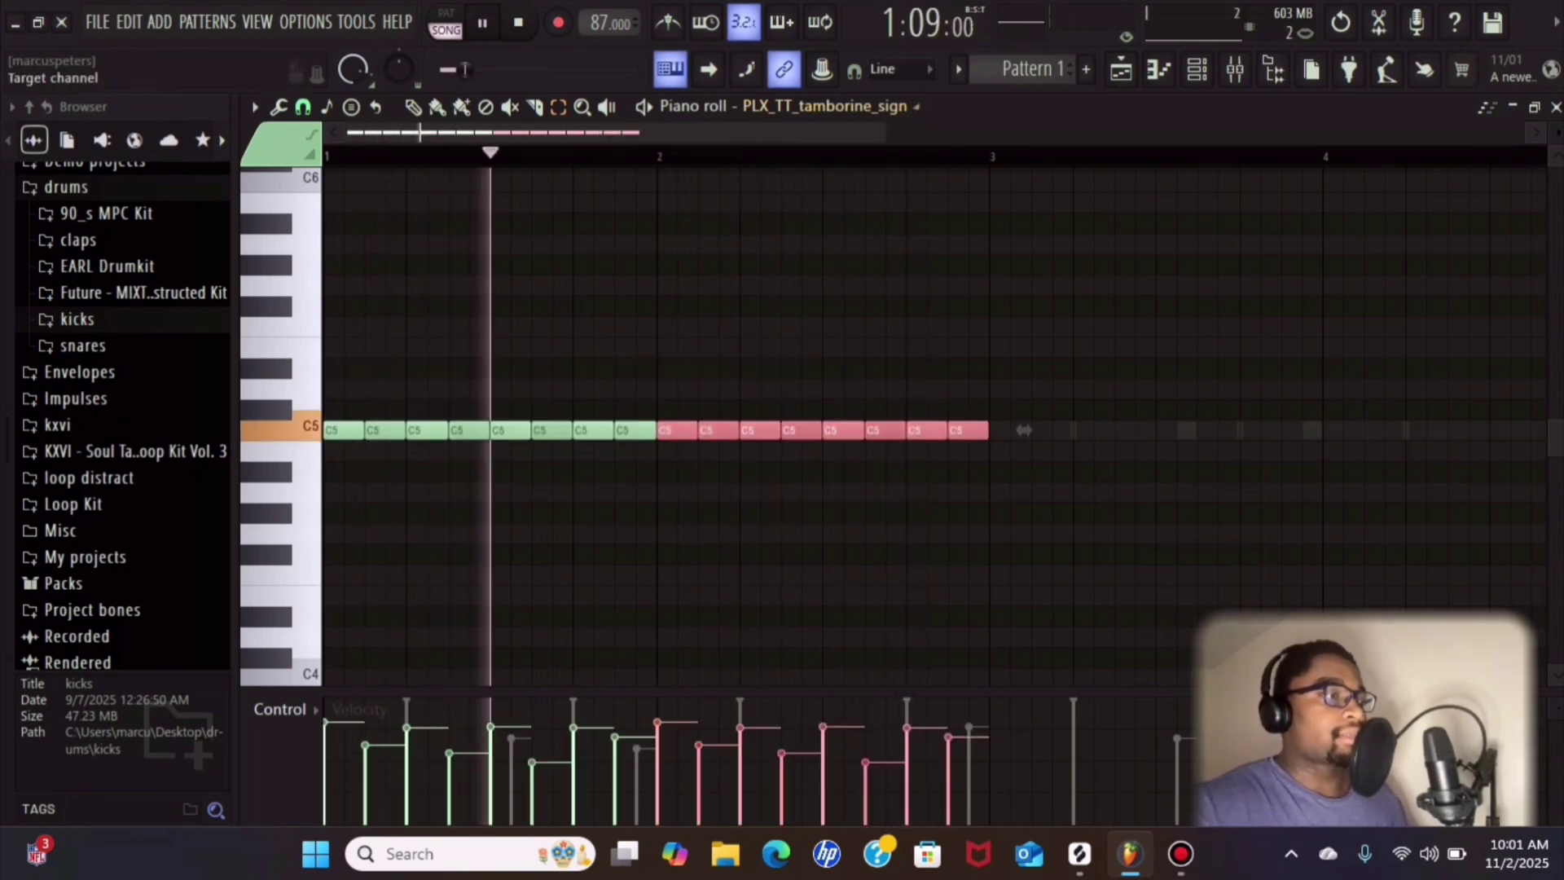
key(ctrl+a)
key(ctrl+b)
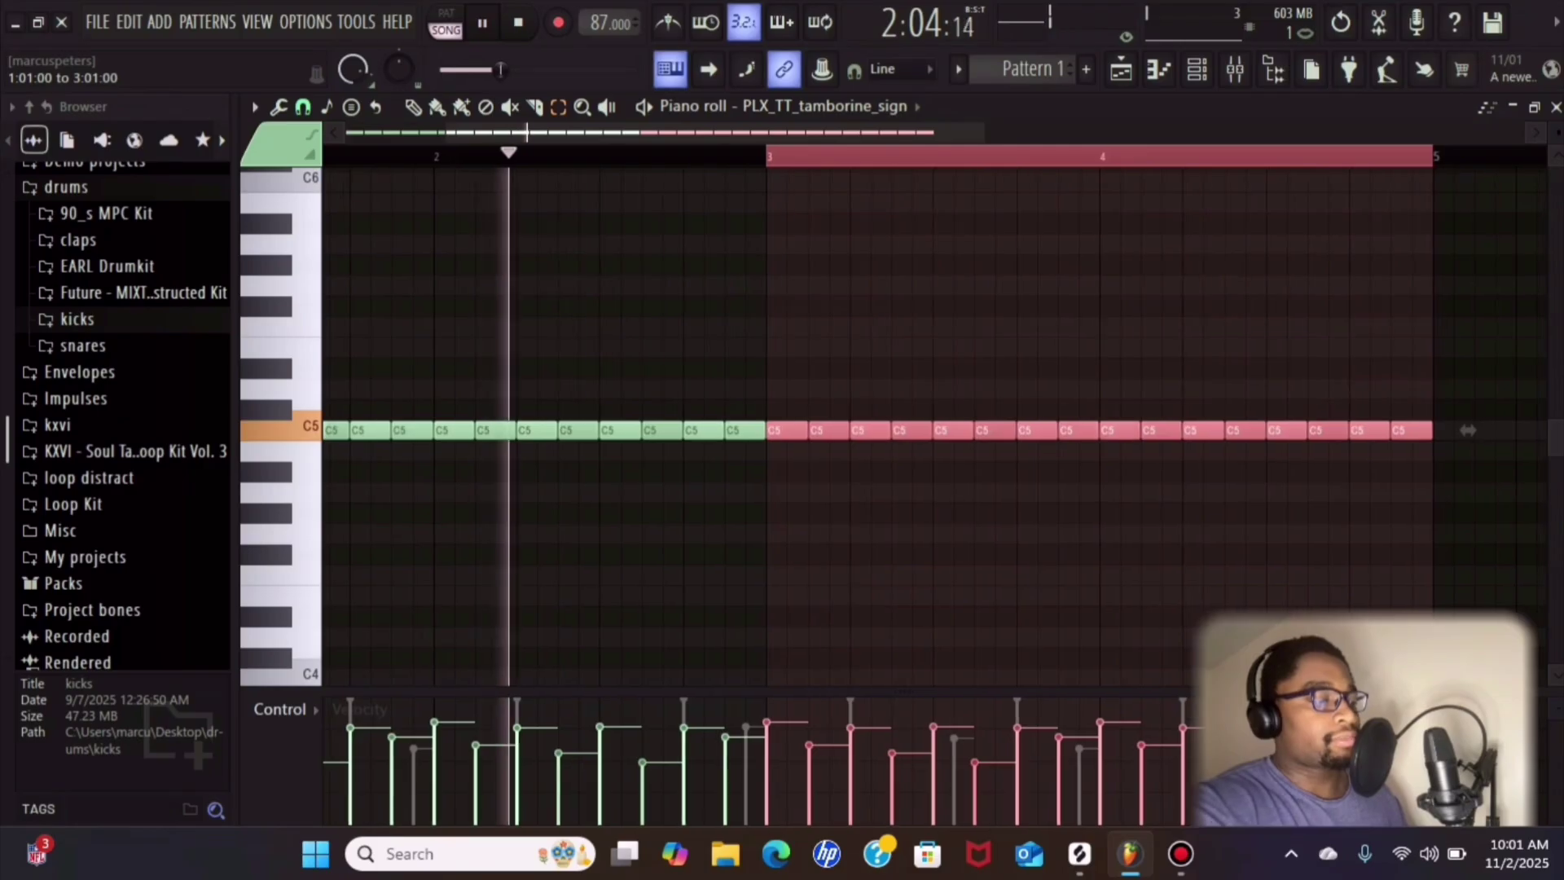
click(947, 181)
scroll(765, 182, down, 4)
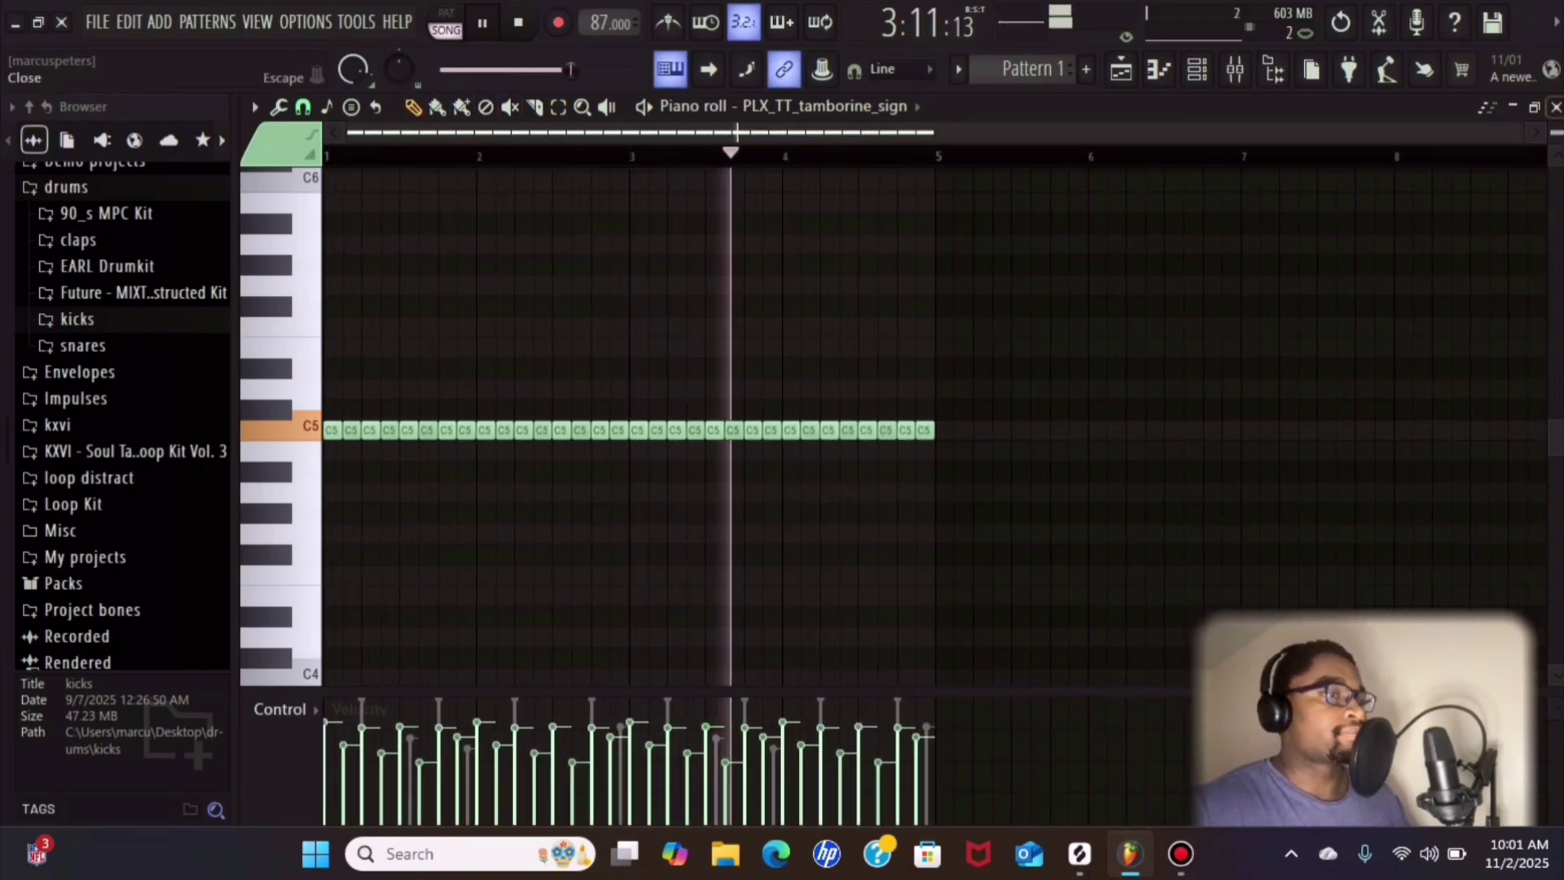
- Close the tambourine piano roll and stop playback
click(1556, 107)
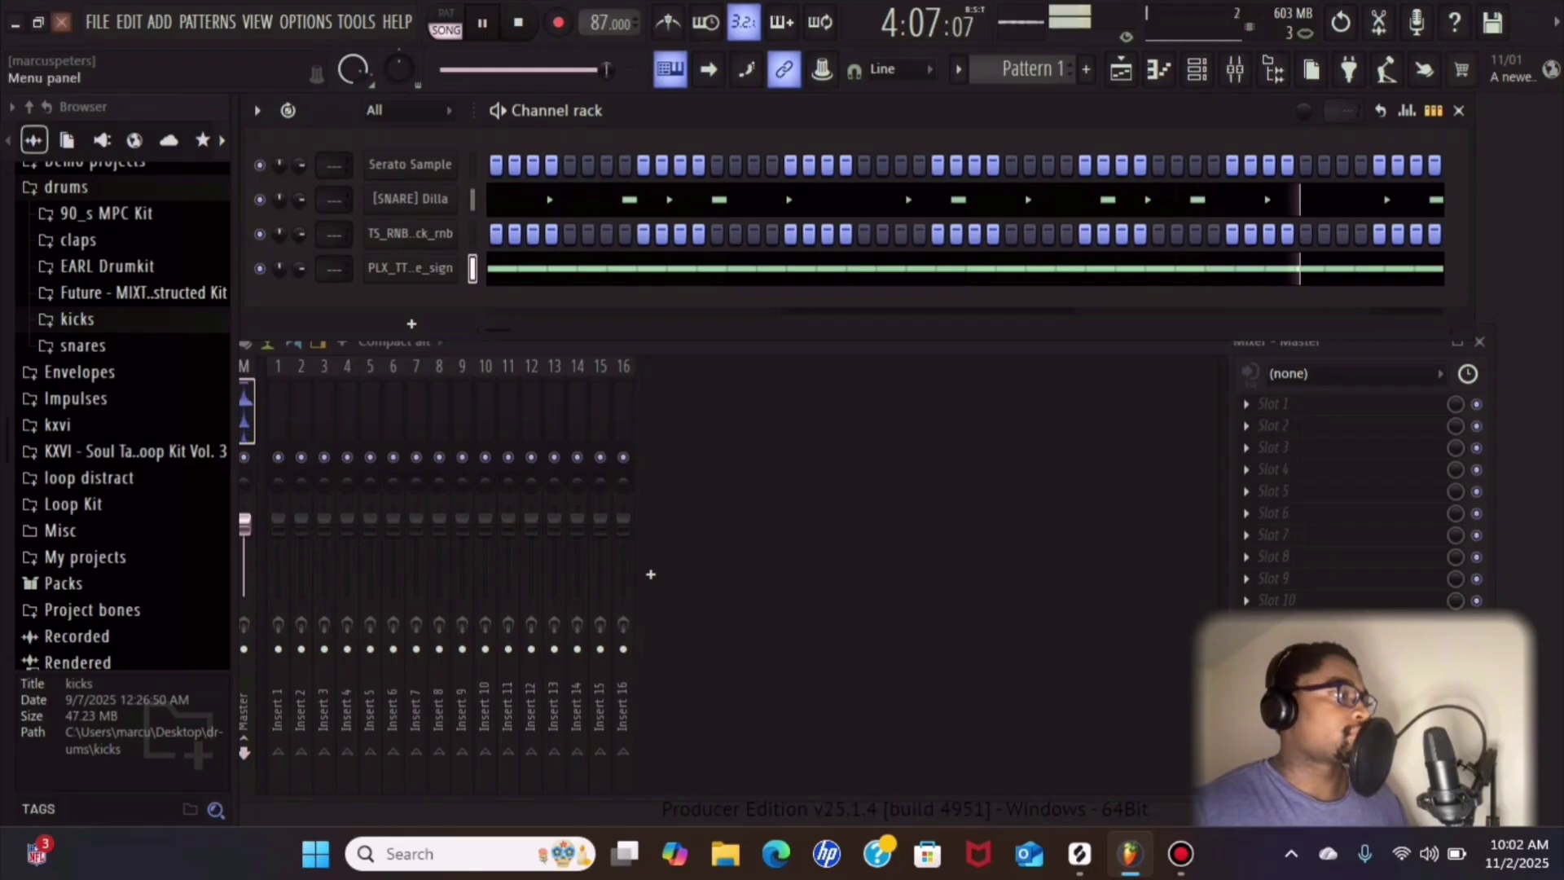
click(96, 22)
click(97, 22)
key(space)
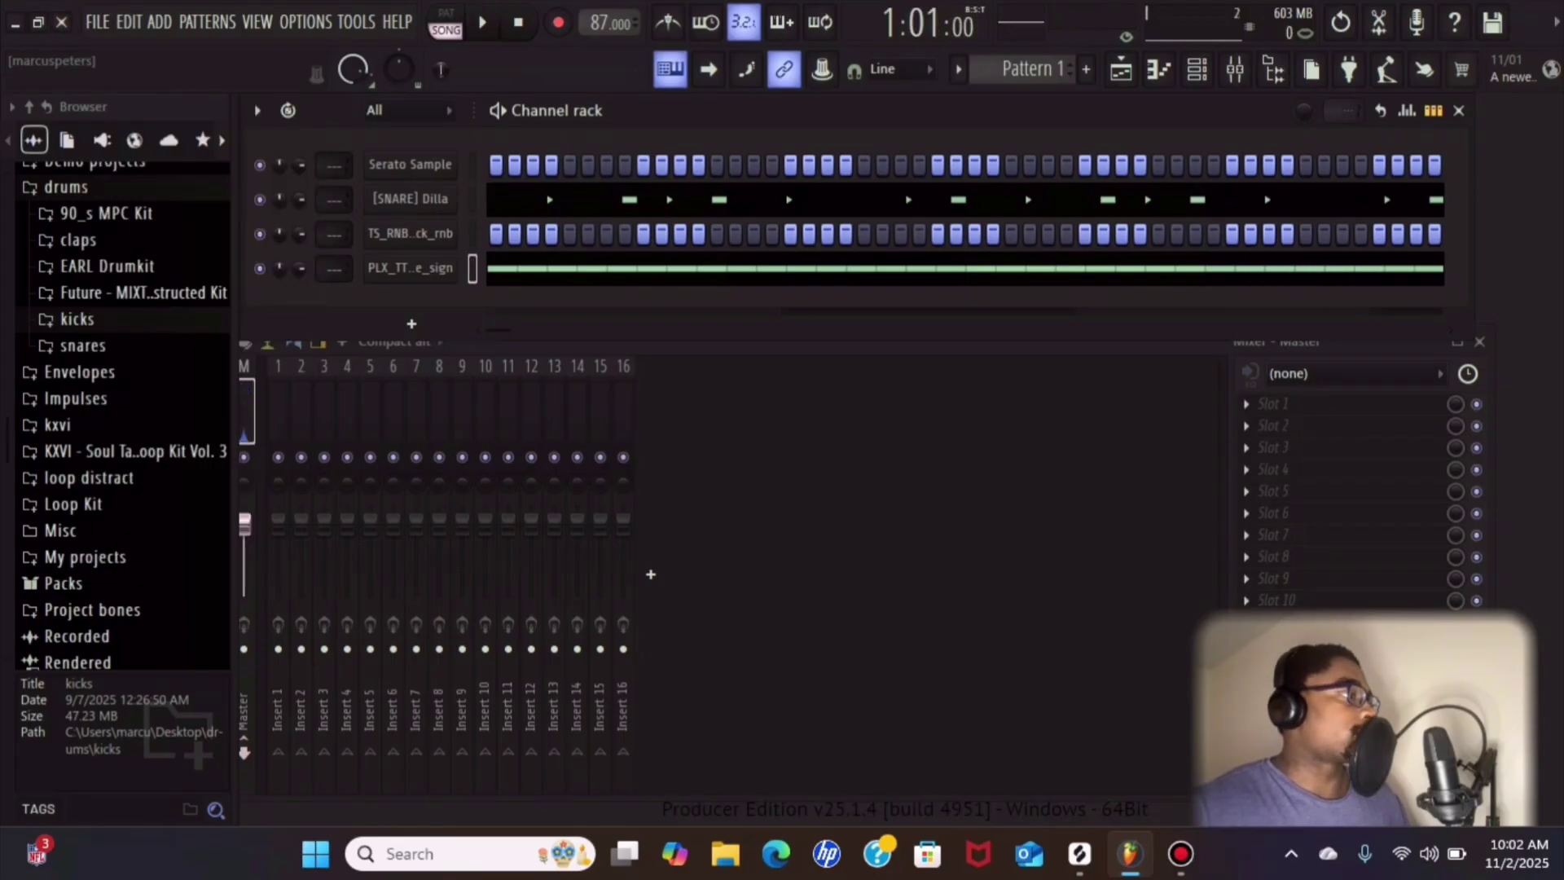
- Try the Single line centered and Compact toolbar presets and settle on Default (macOS)
right_click(80, 40)
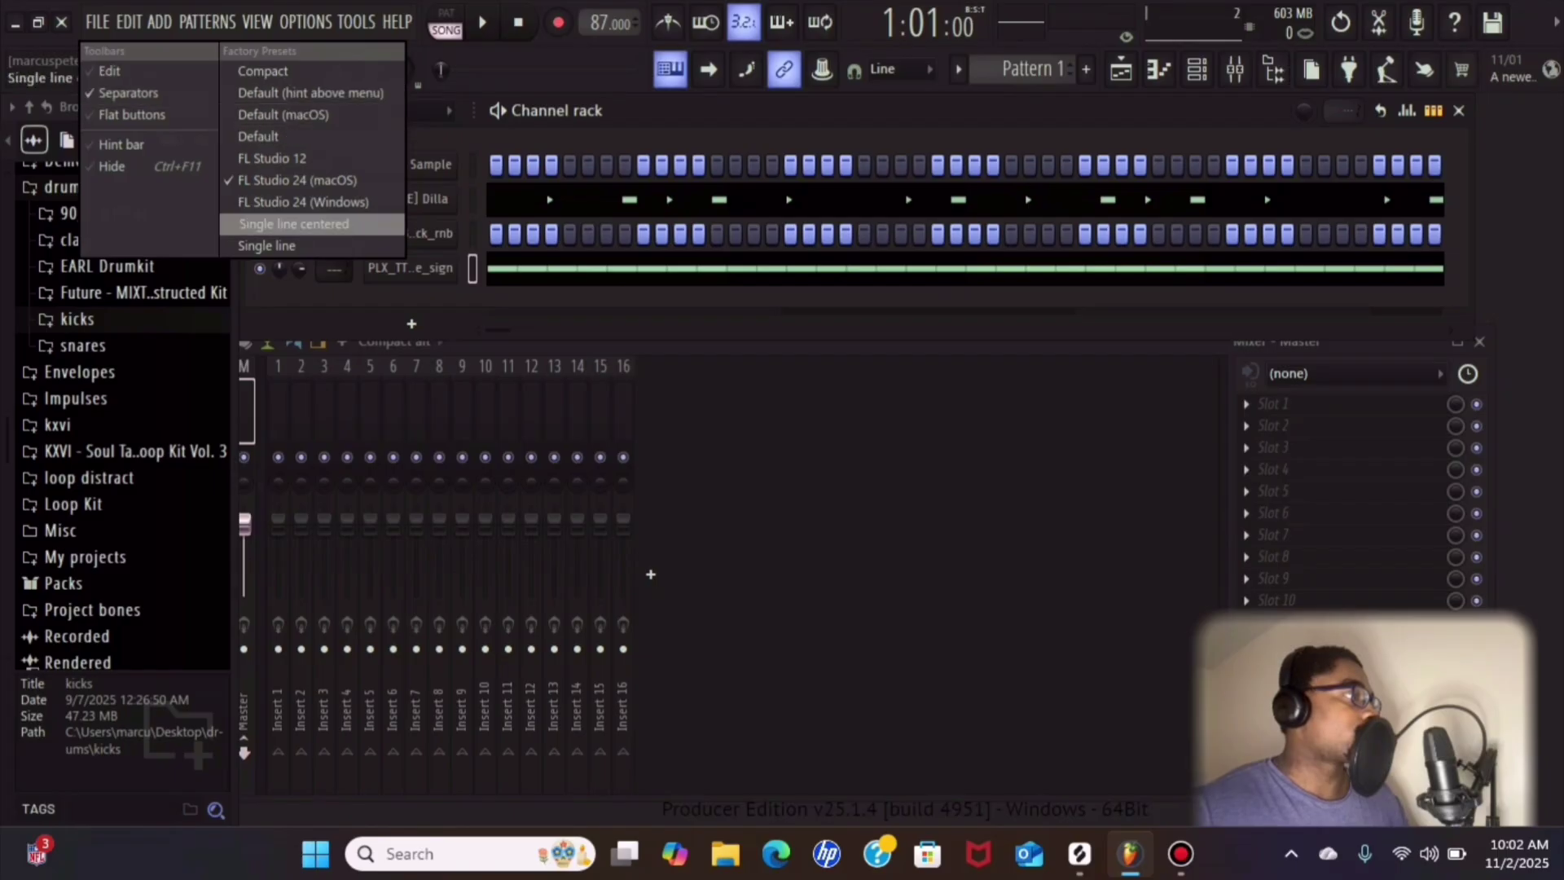
click(294, 223)
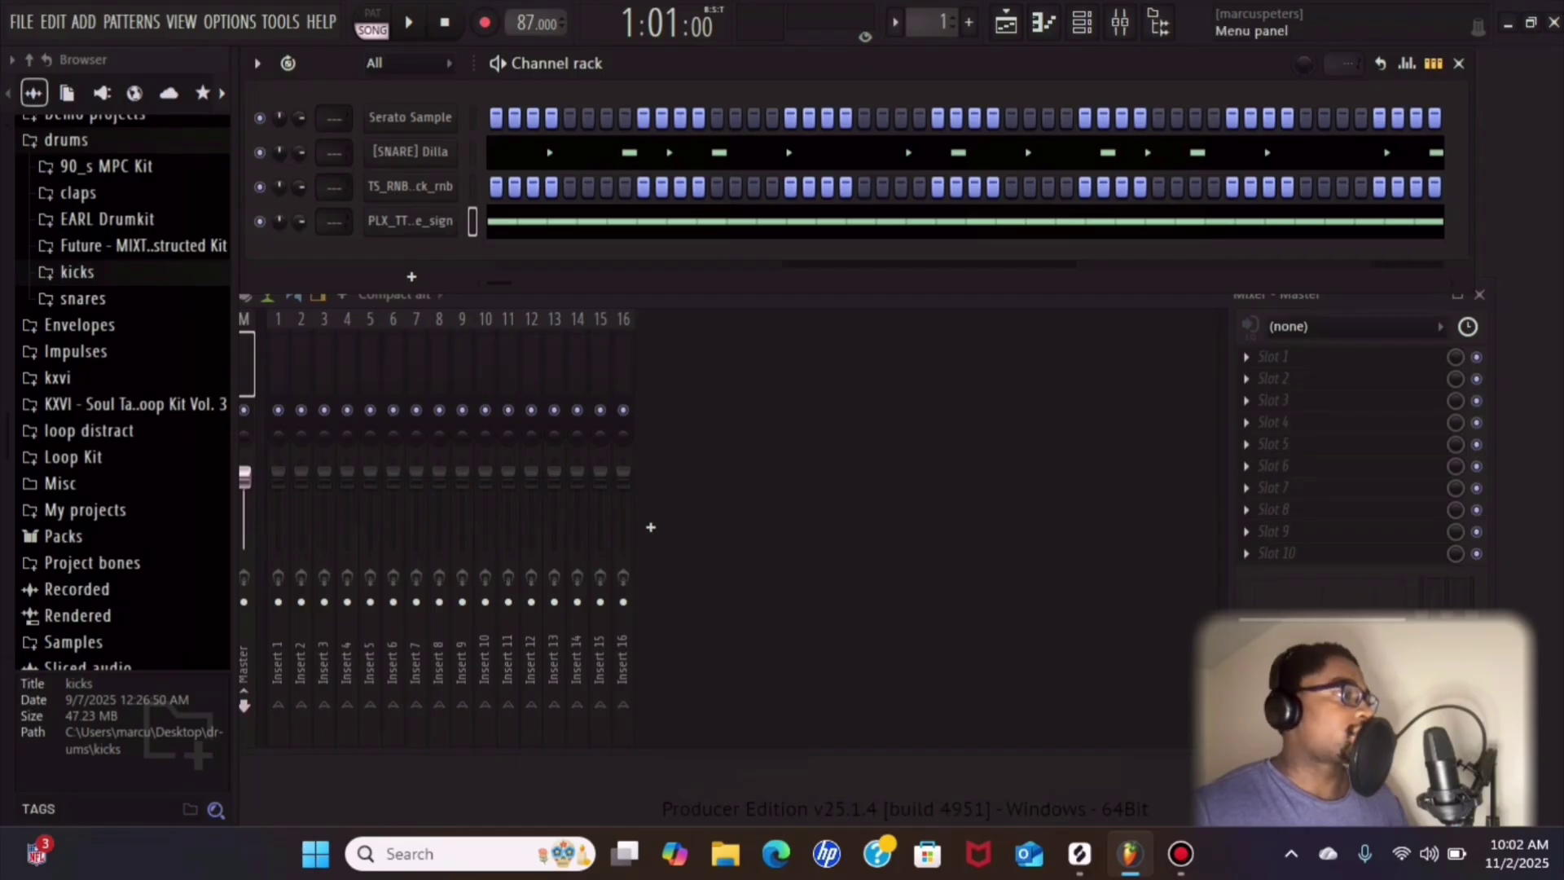
right_click(343, 38)
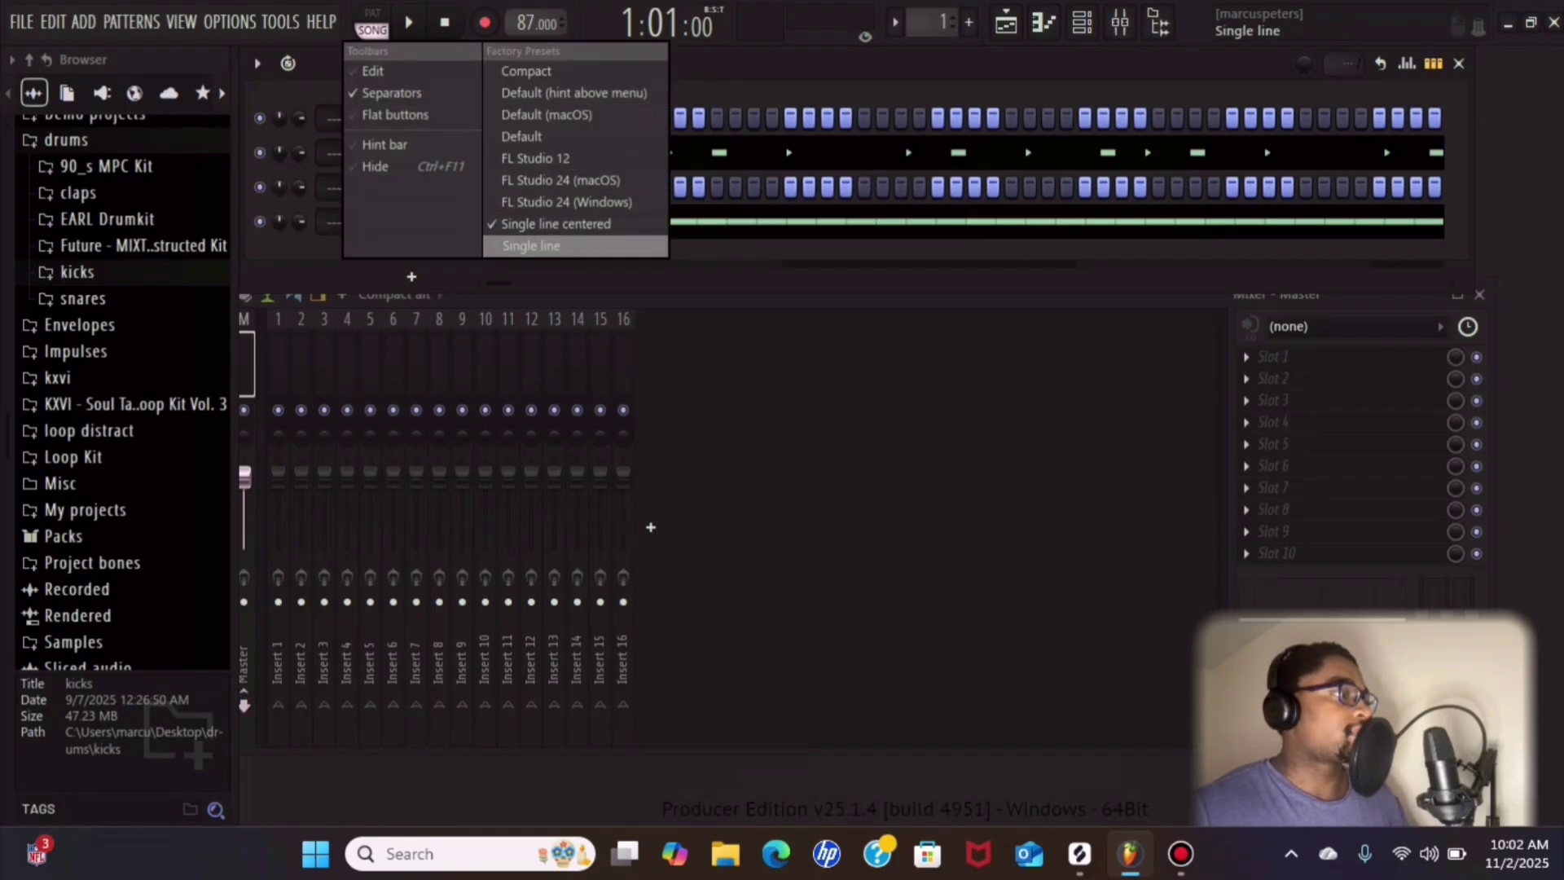
click(528, 71)
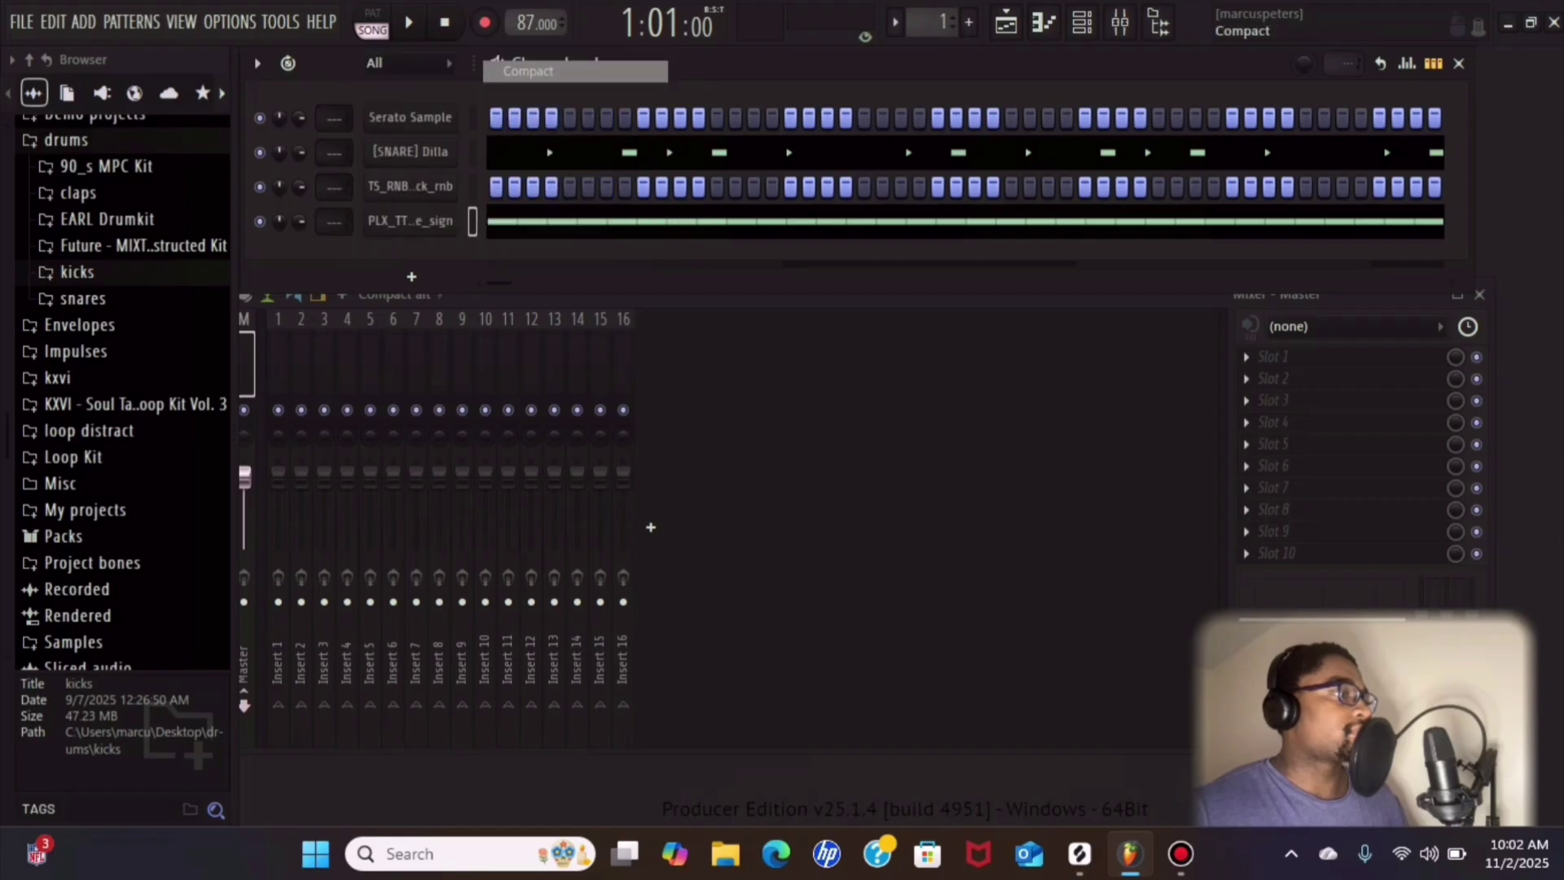
right_click(350, 52)
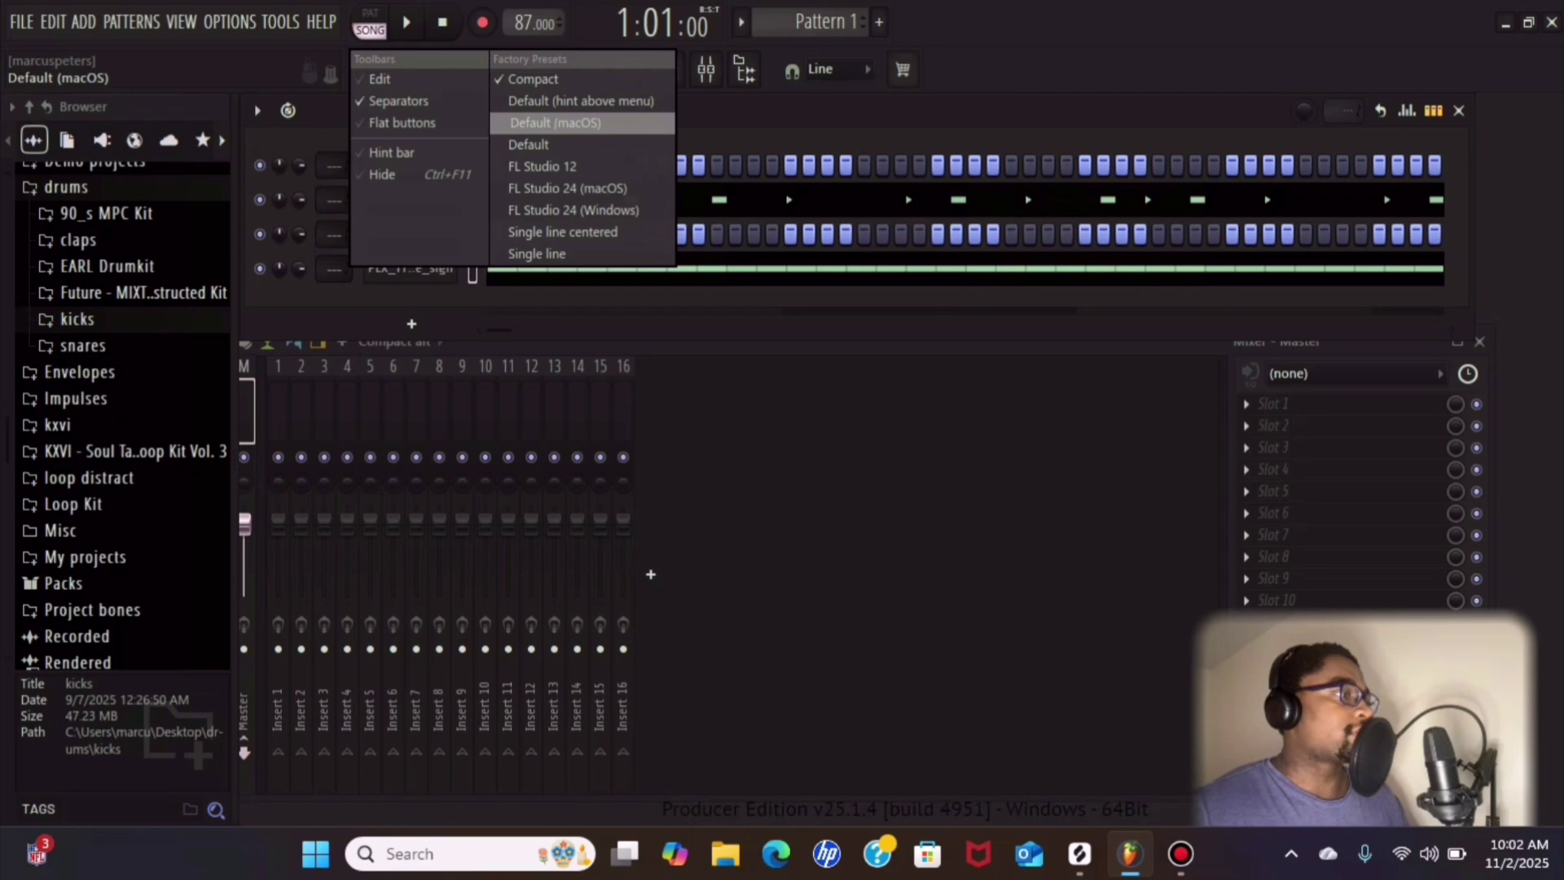
click(556, 122)
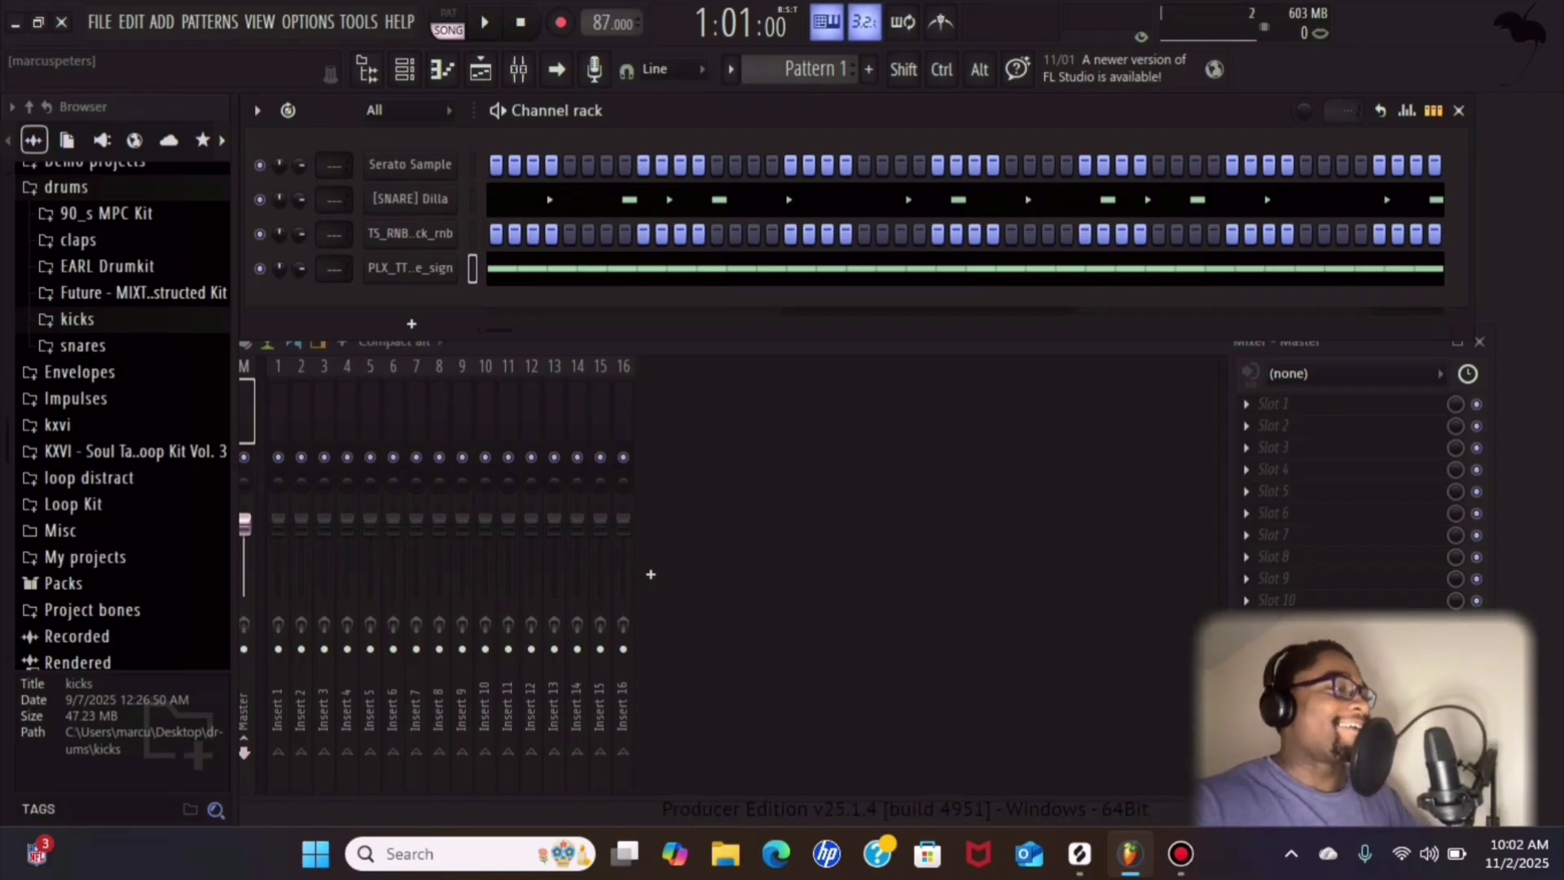
- Play the pattern briefly and open the TS_RNB_kick_rnb channel in the piano roll
key(space)
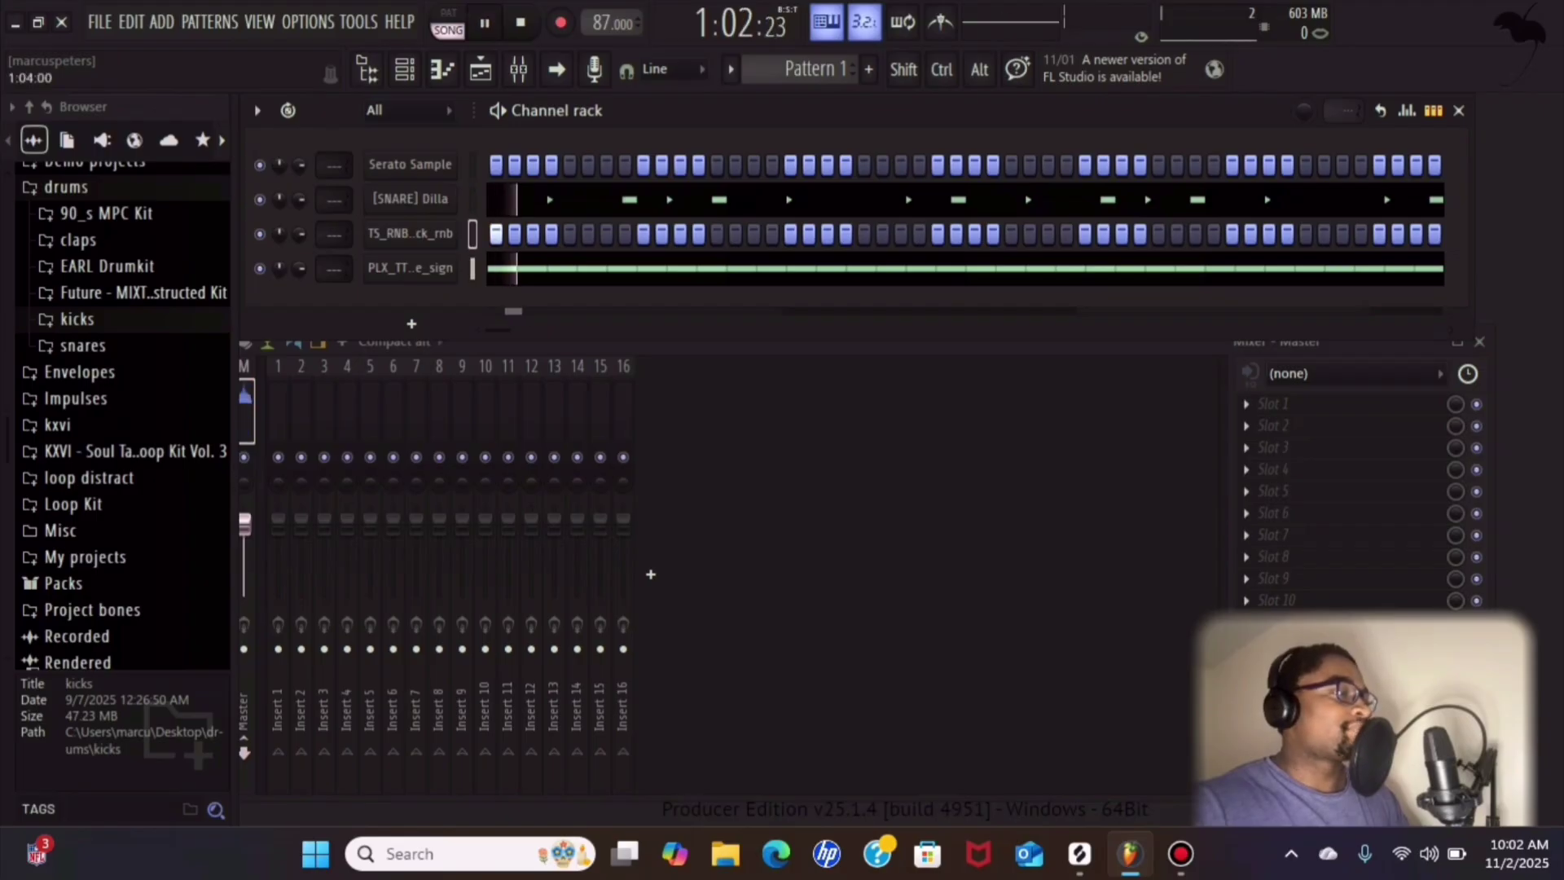
key(space)
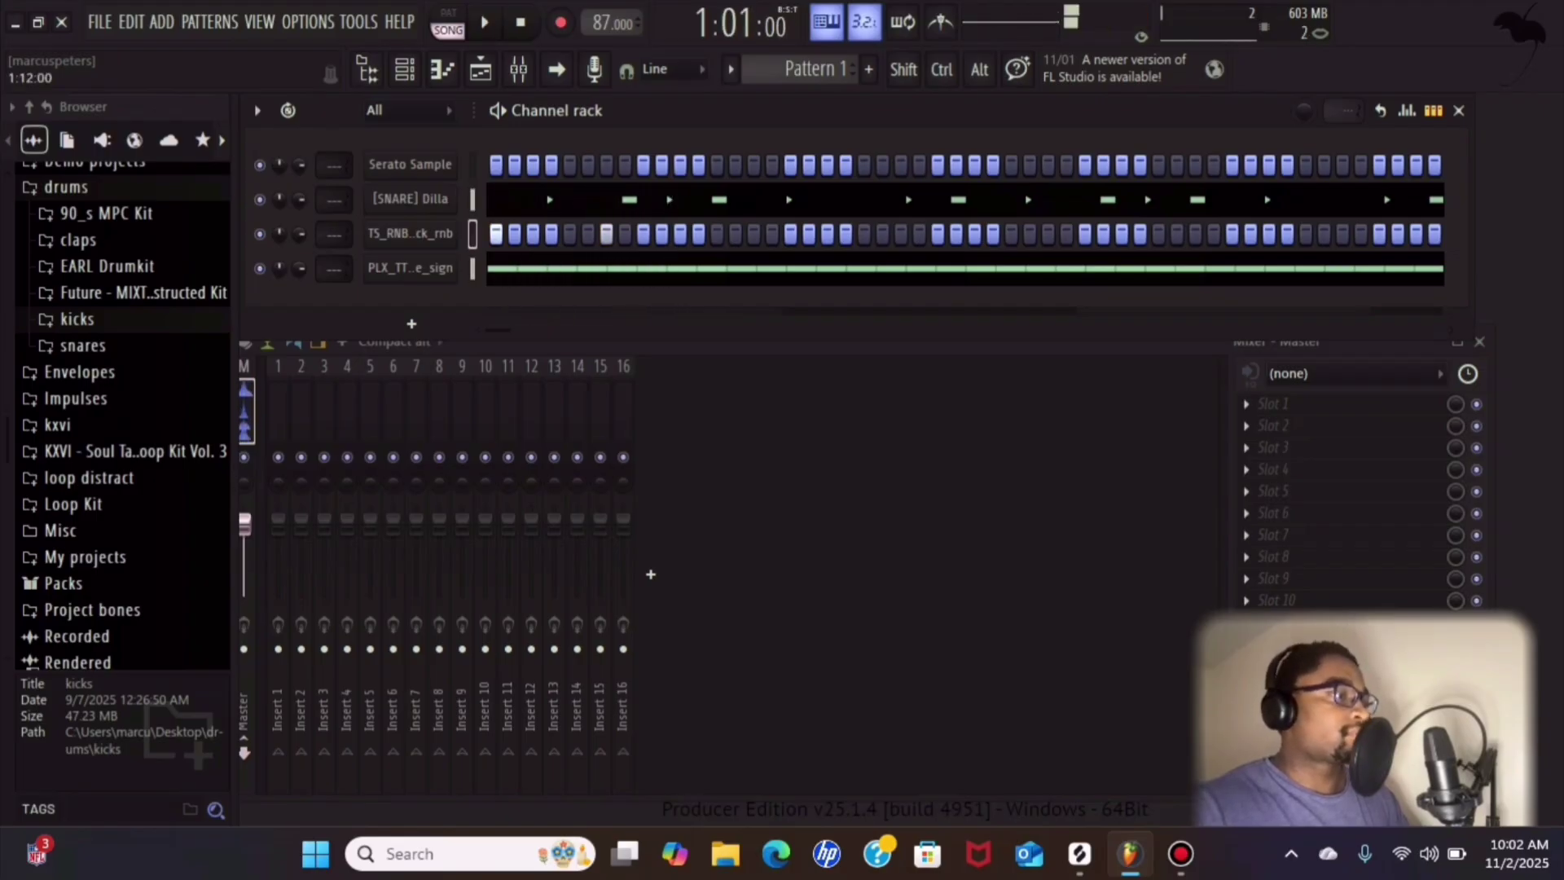
right_click(453, 226)
click(486, 230)
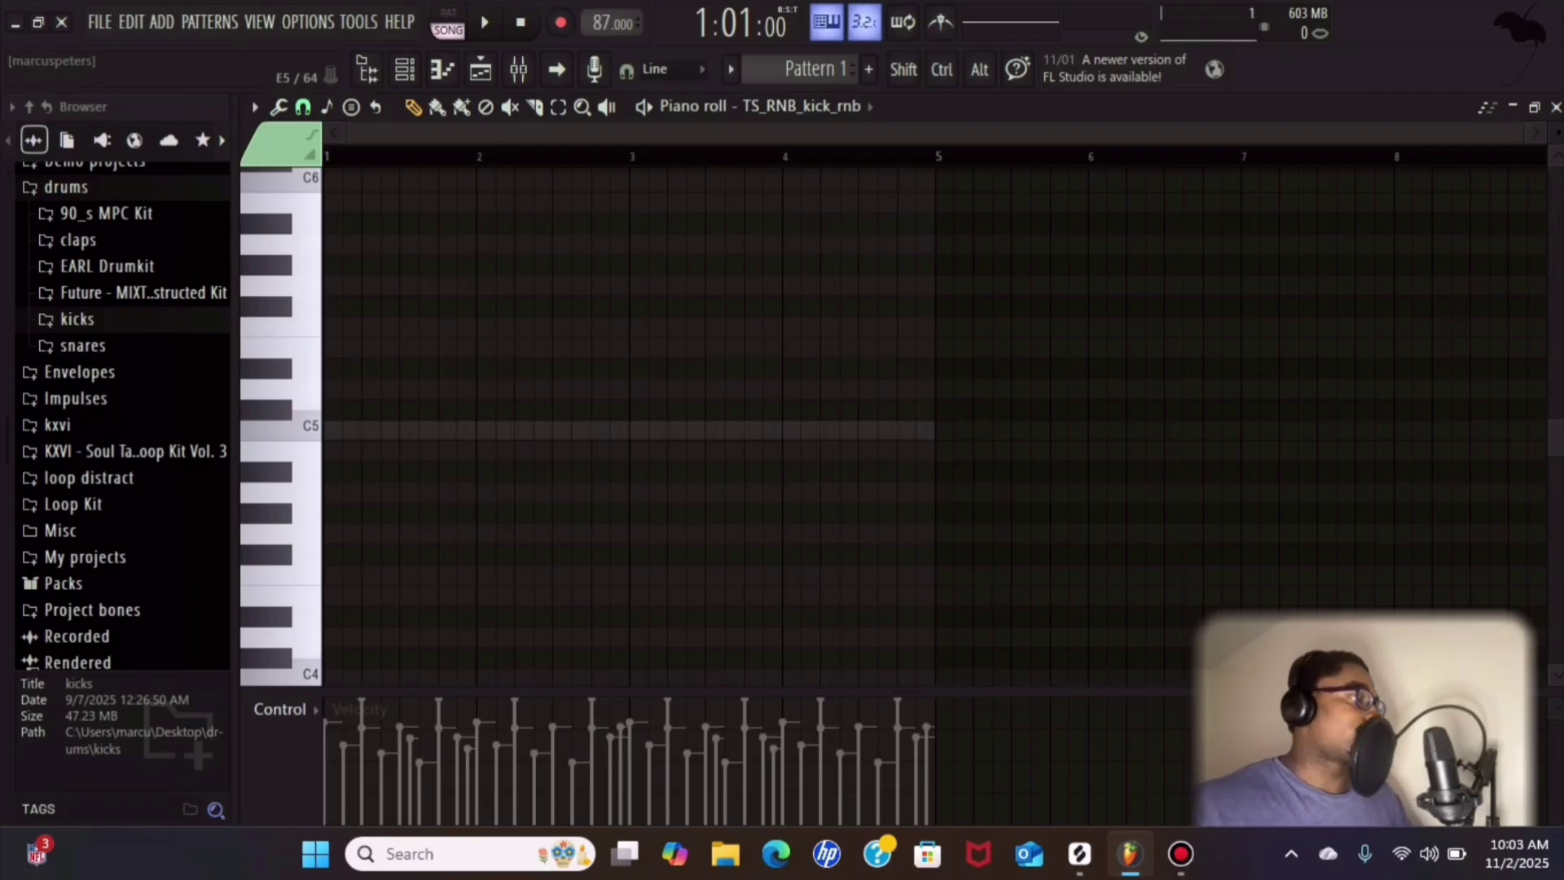
- Place a C5 kick note on step 1 of bar 1, hide the tambourine ghost notes and play the pattern briefly
scroll(339, 430, up, 4)
click(336, 430)
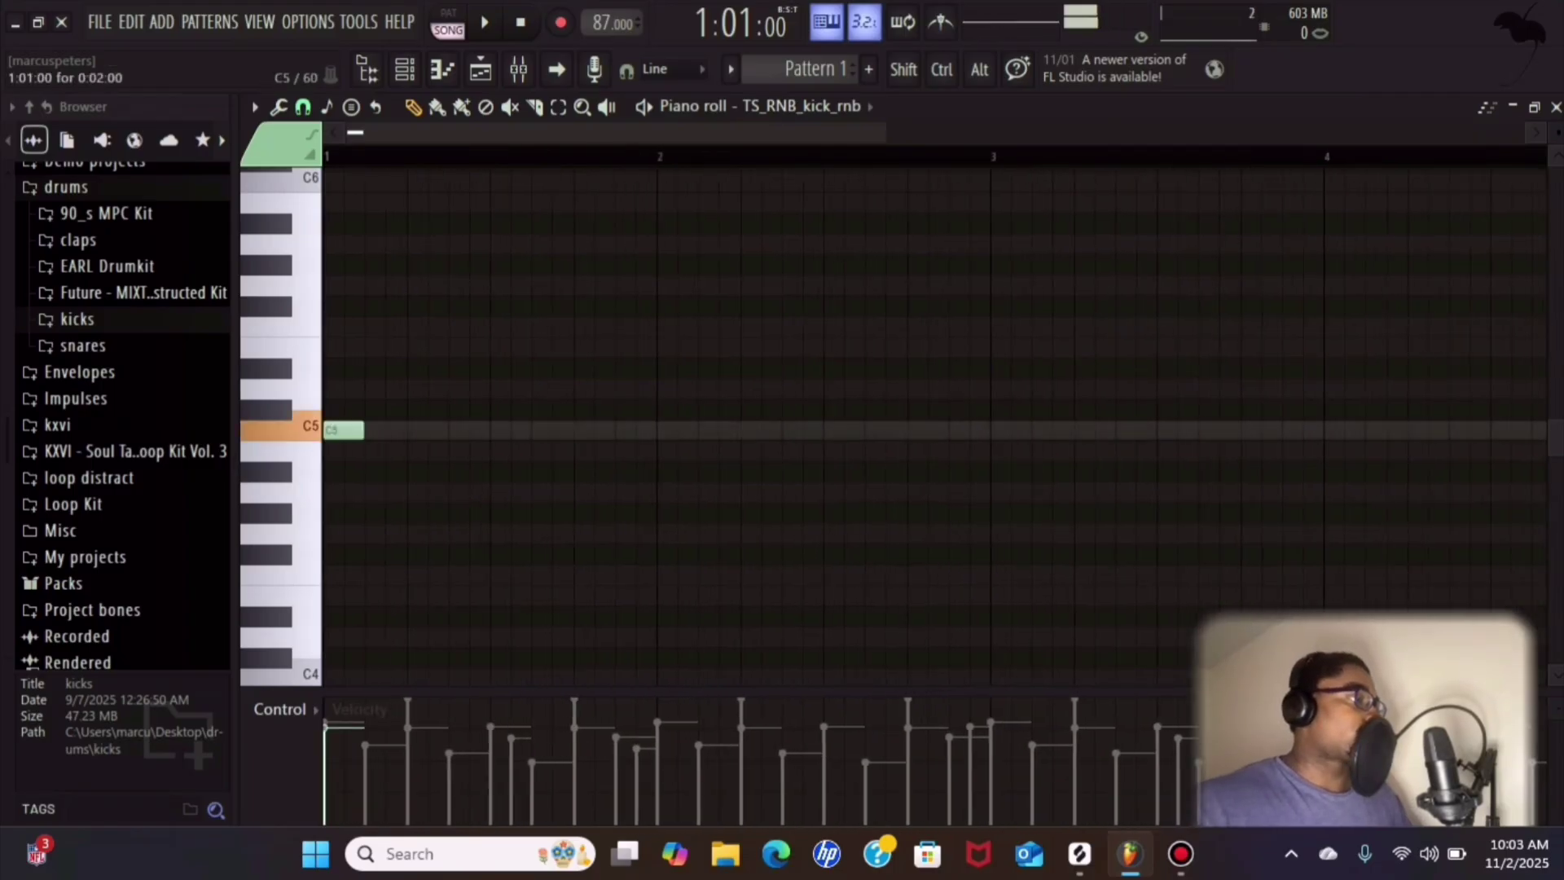
click(1488, 106)
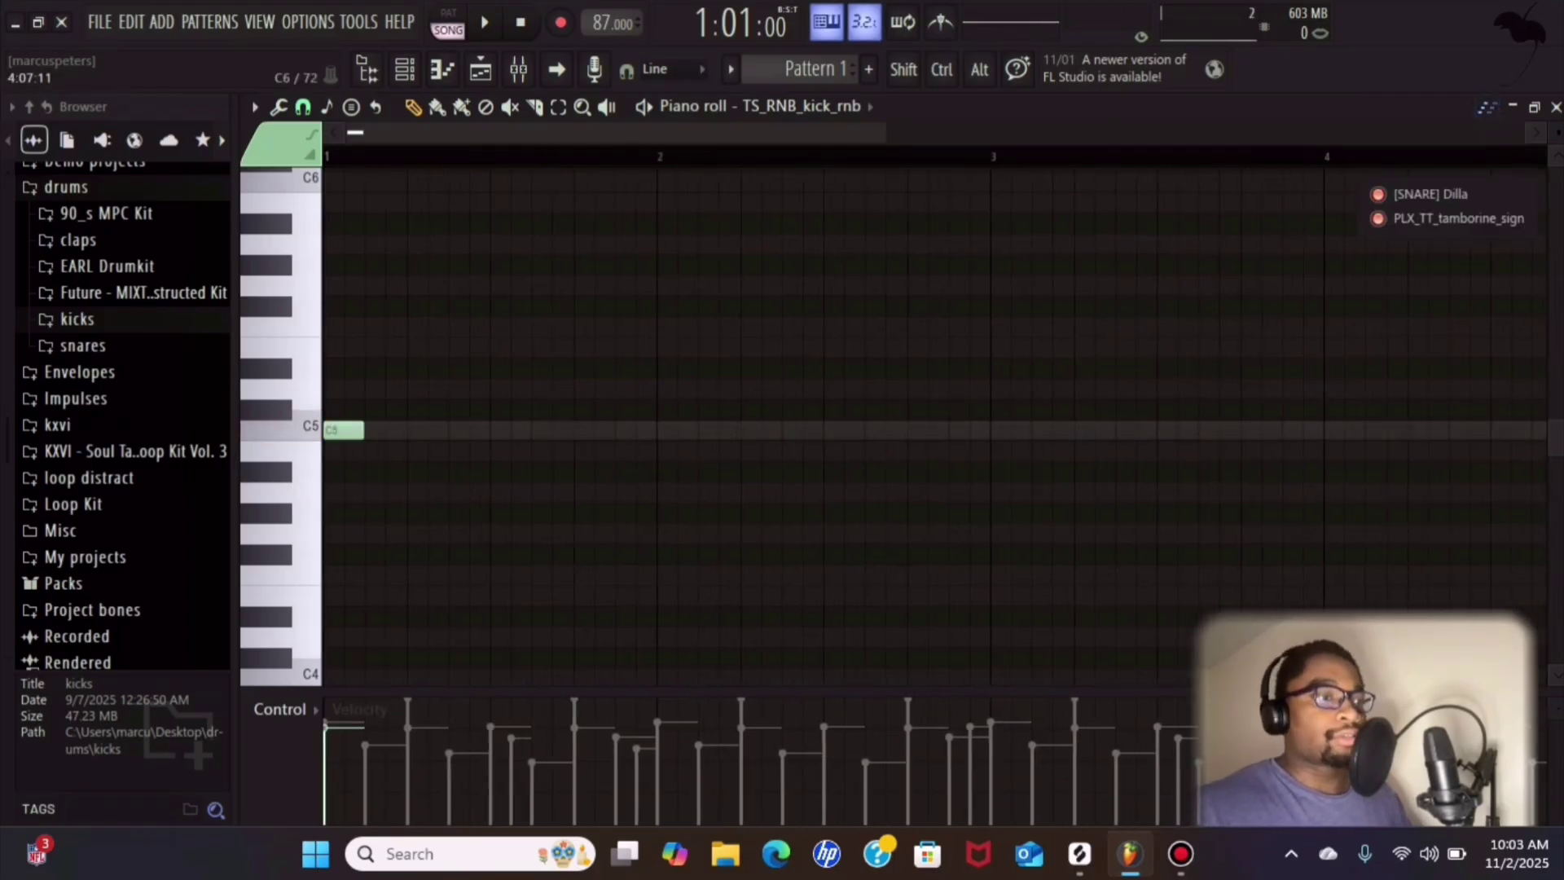
key(space)
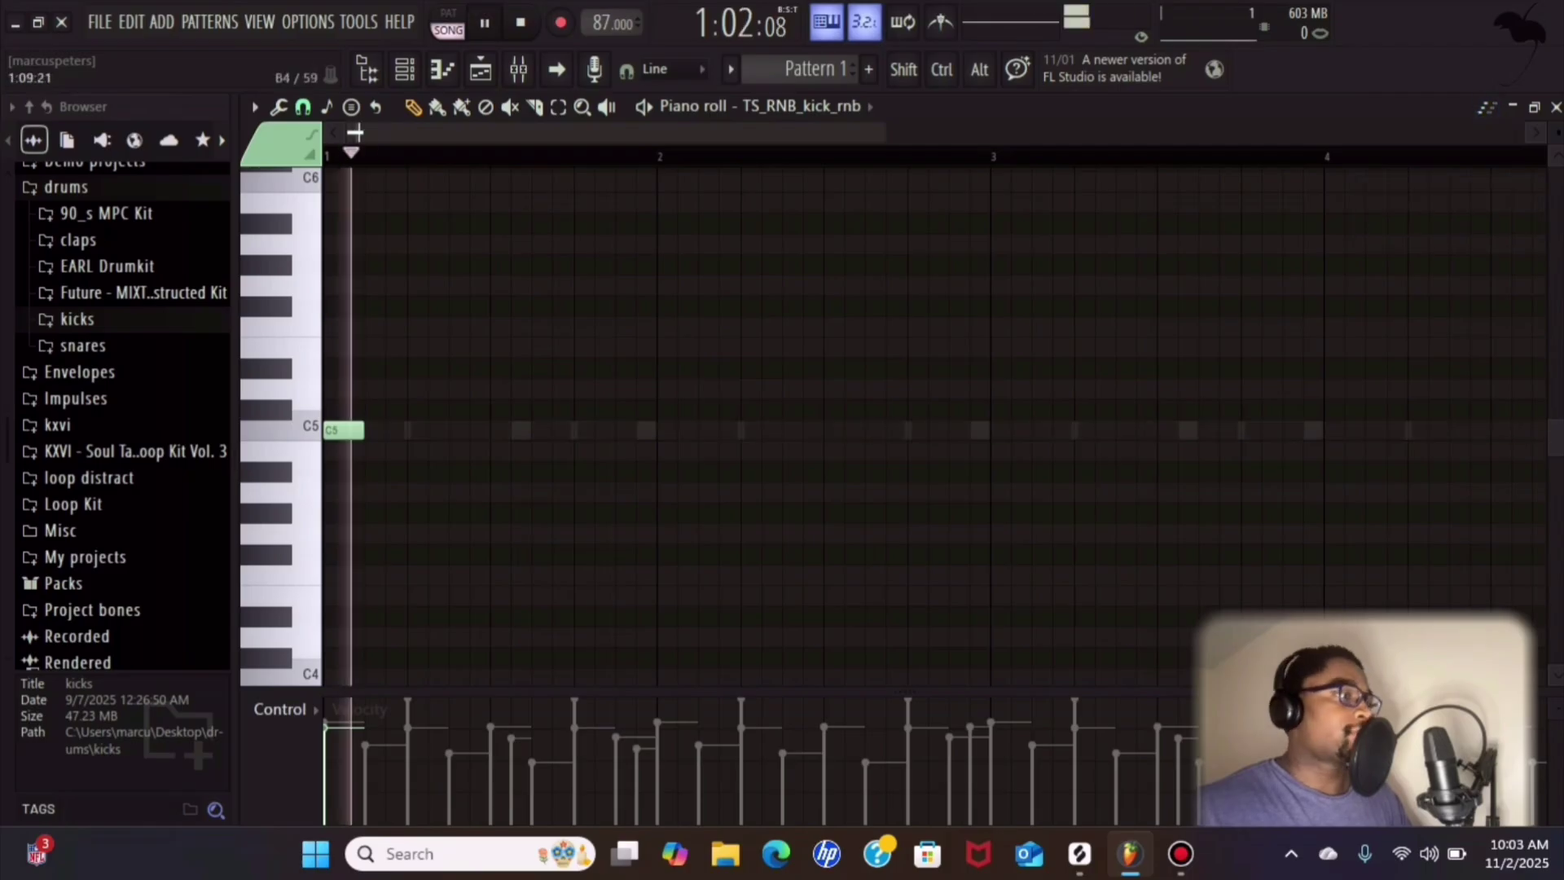
key(space)
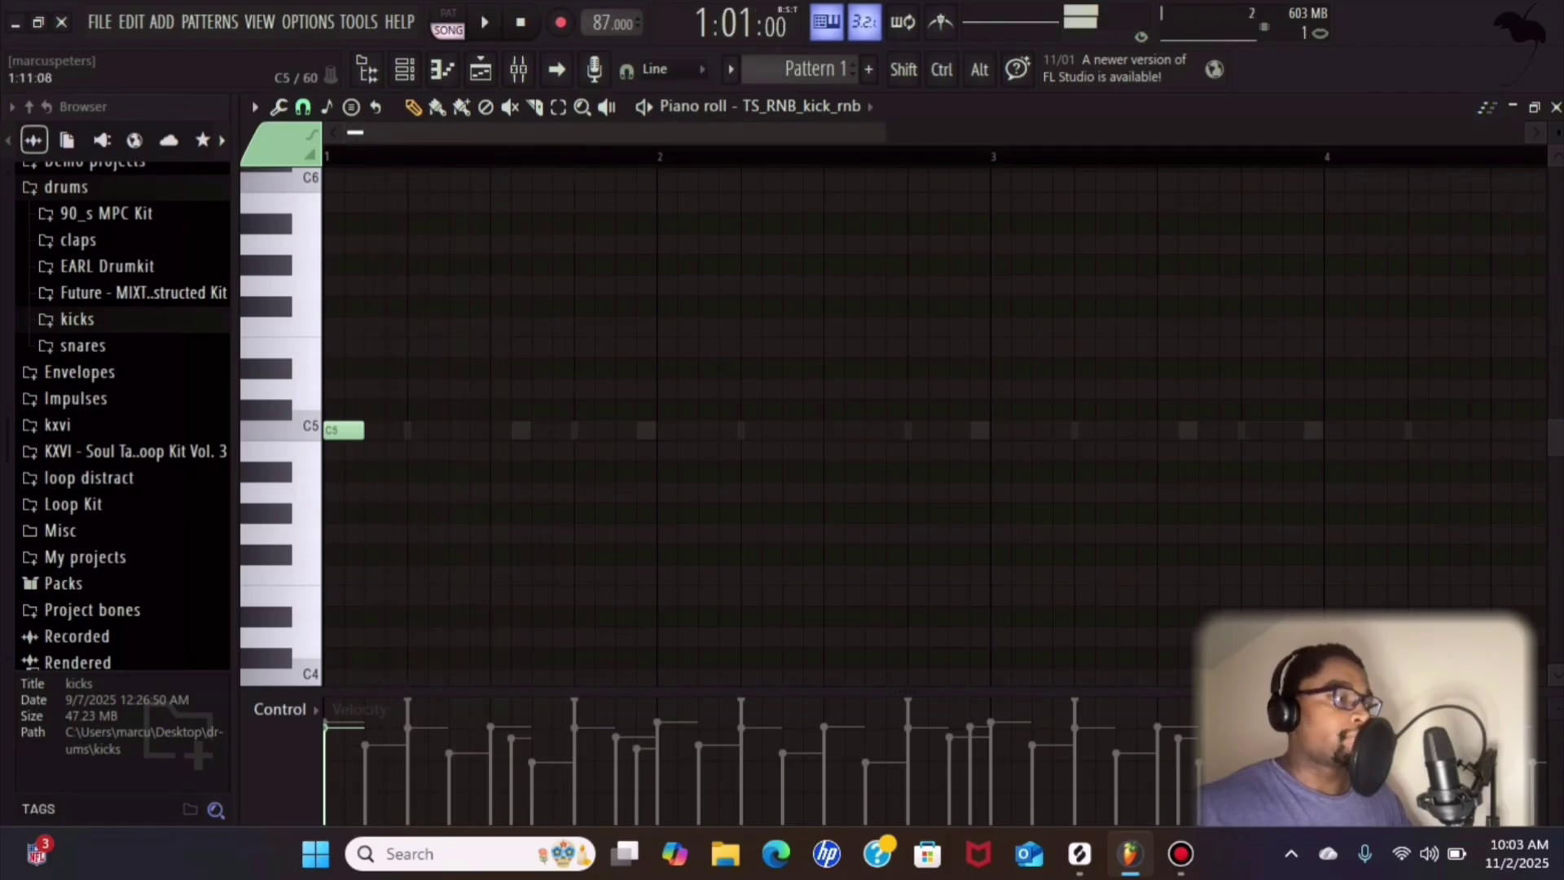
- Add one-step C5 kick notes on steps 9 and 15 of bar 1, shorten the first kick to one step and audition the pattern
click(500, 430)
key(space)
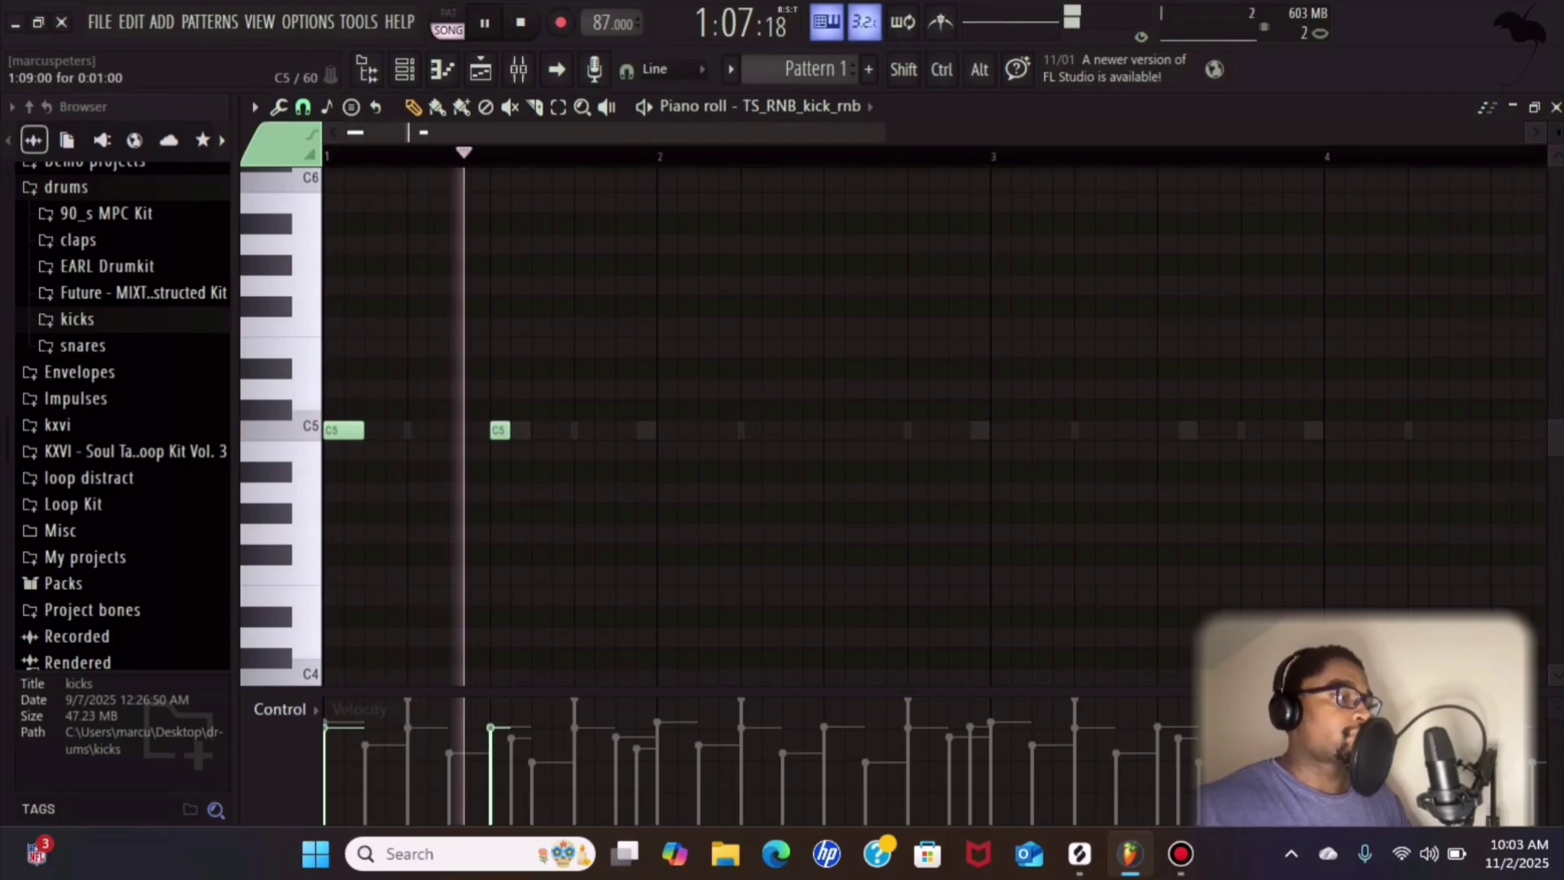
drag(362, 431, 342, 430)
key(space)
key(space)
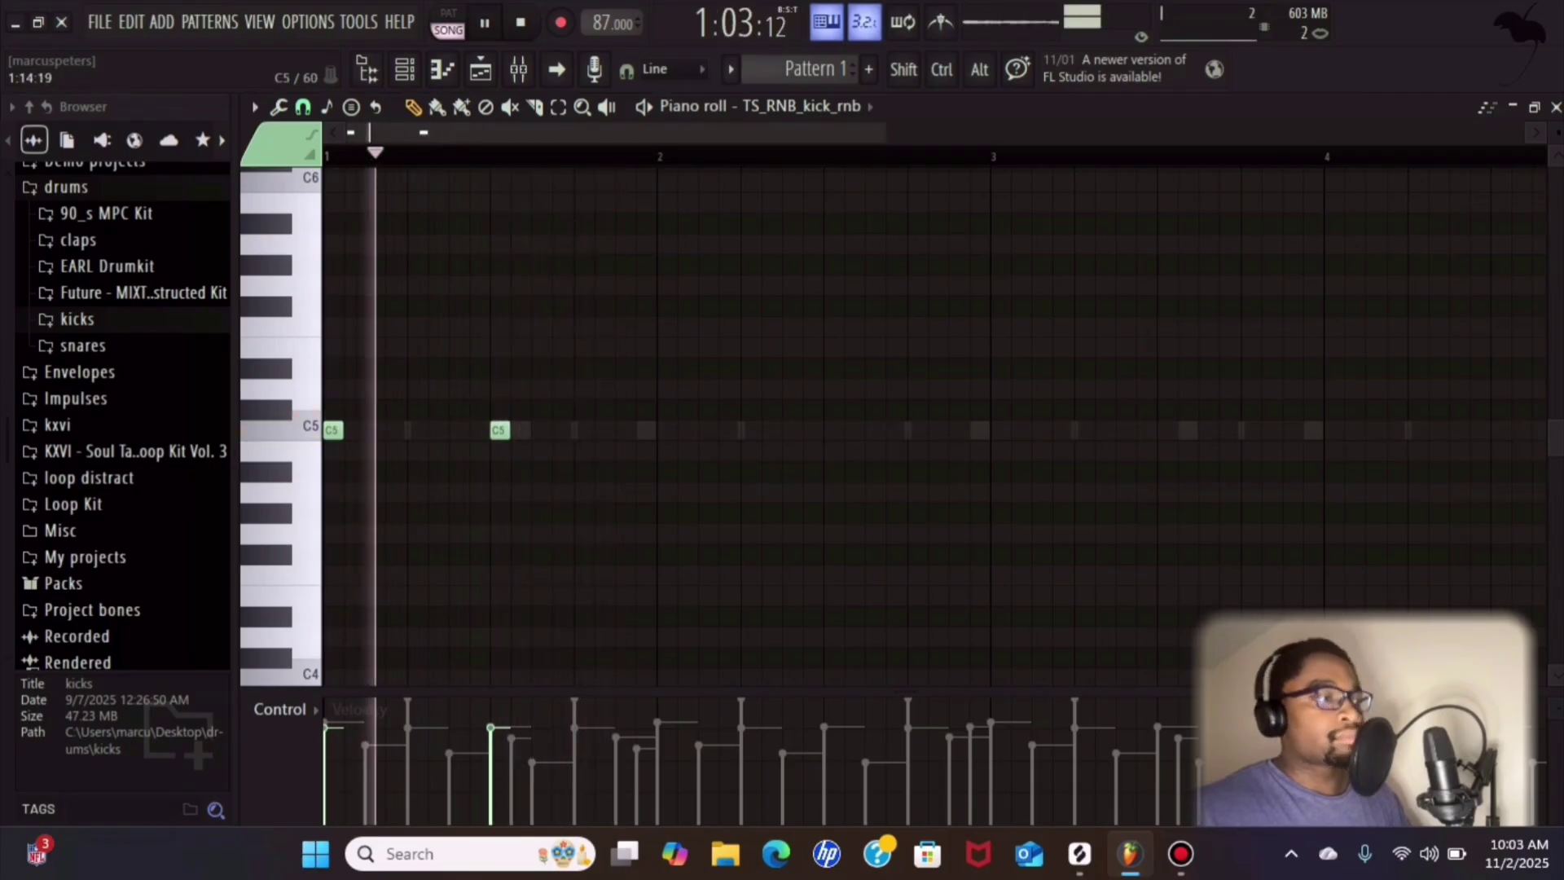
click(618, 430)
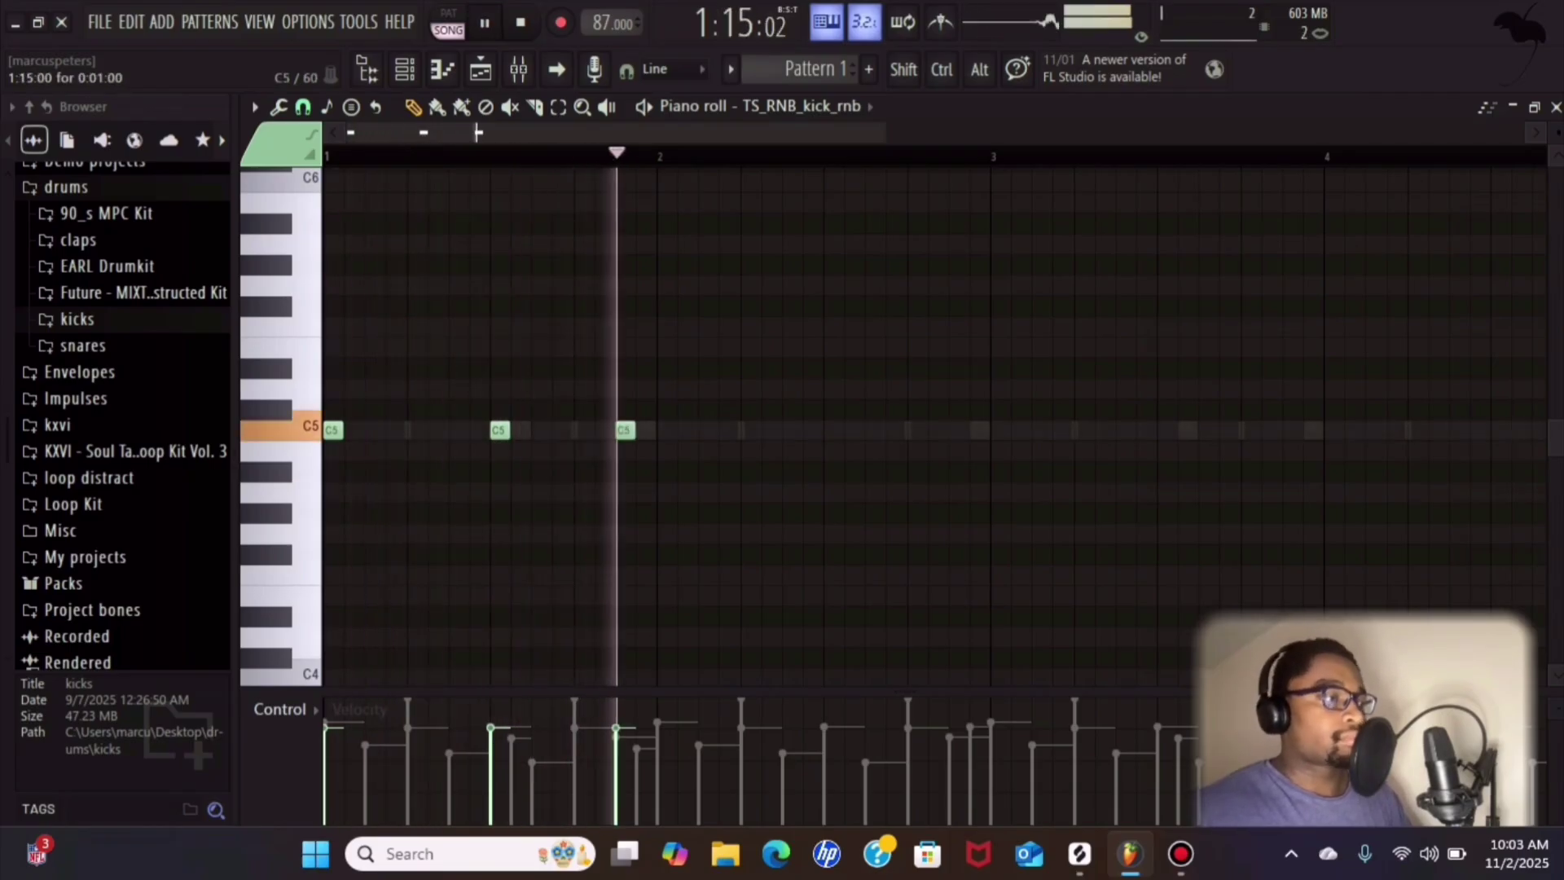
key(space)
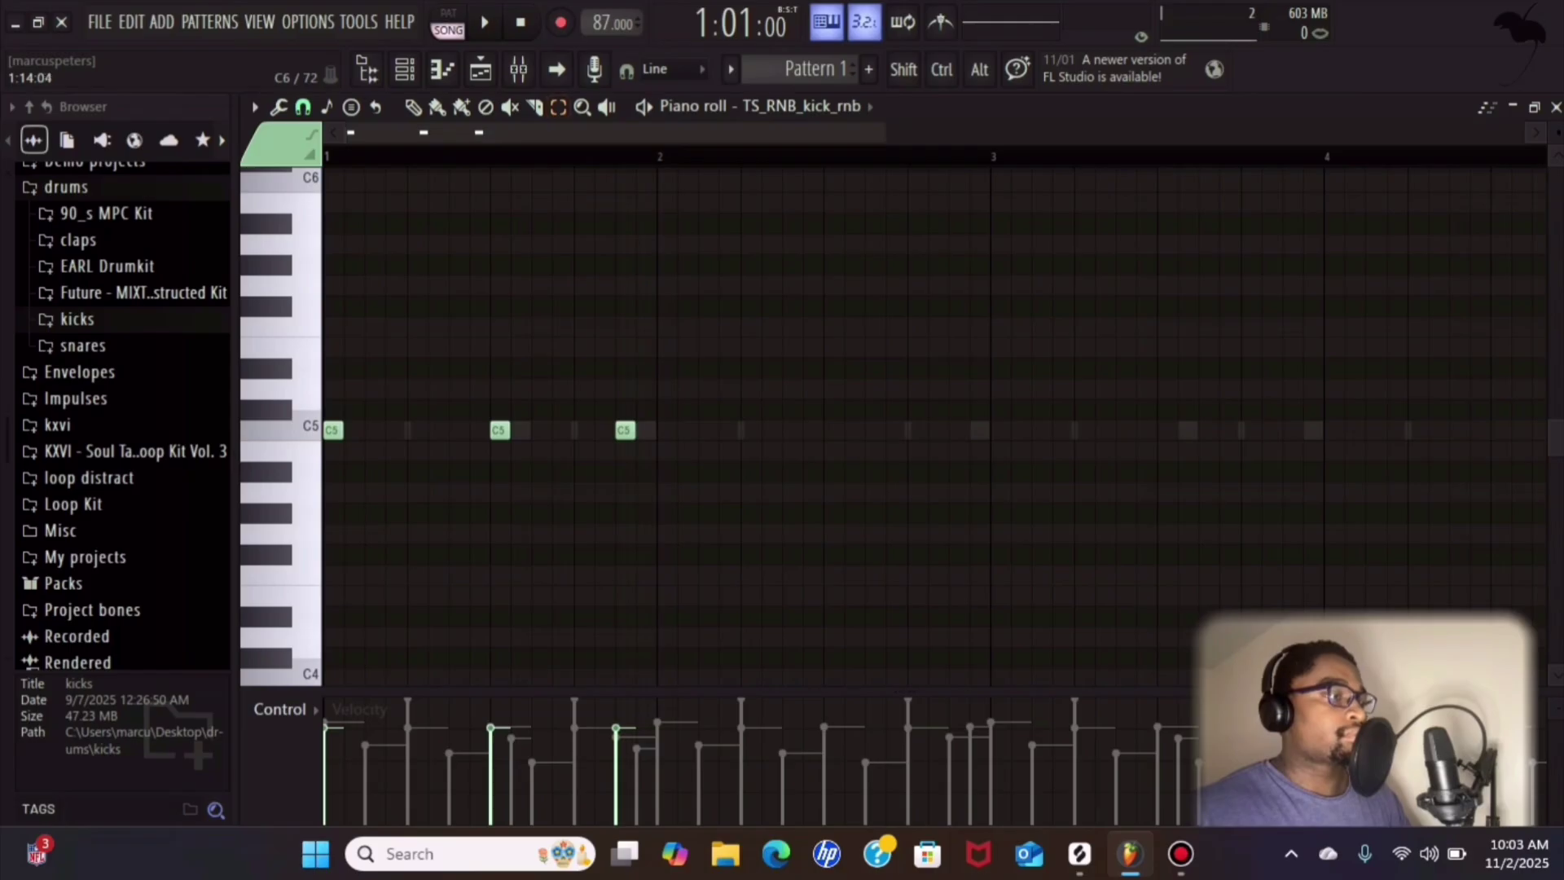
- Duplicate the bar 1 kick pattern into bar 2
key(ctrl+a)
key(ctrl+b)
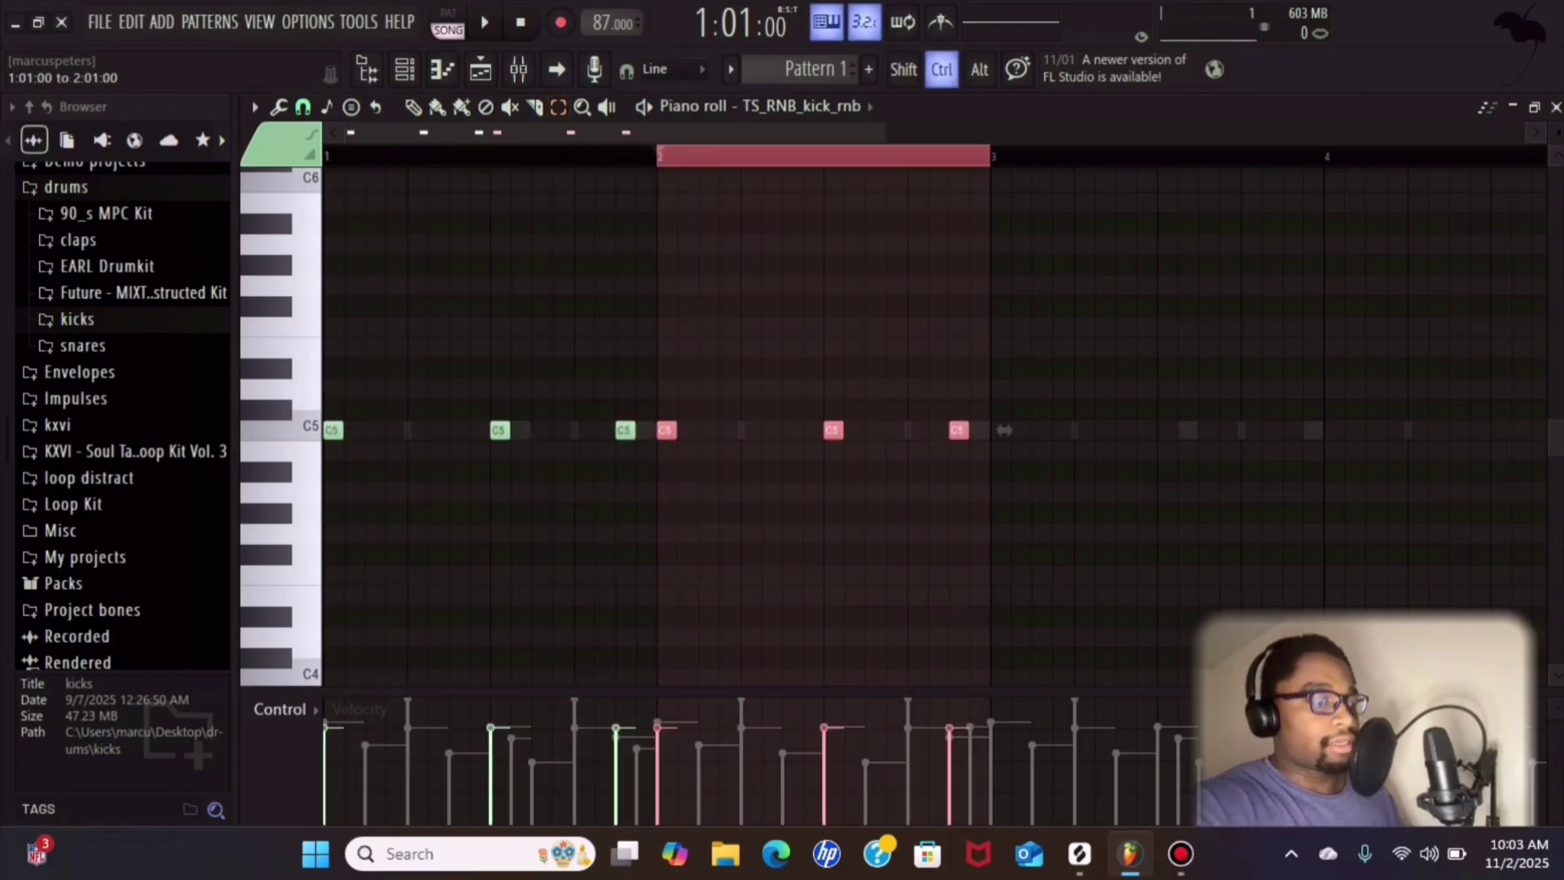
- Audition the kick pattern and add a one-step C5 kick note on step 12 of bar 2
key(space)
key(ctrl+d)
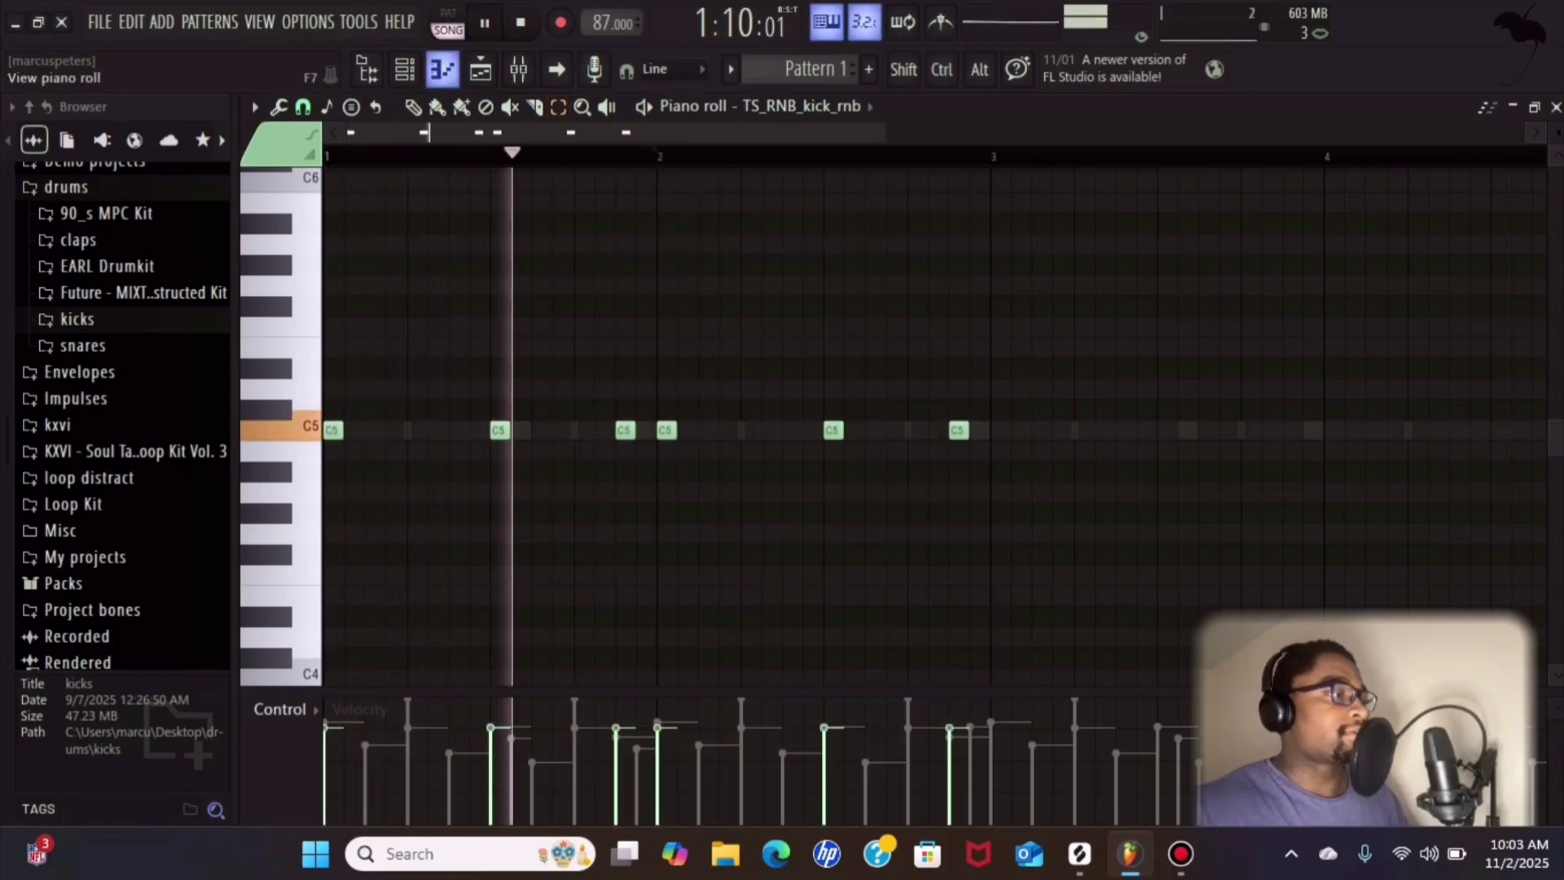
key(space)
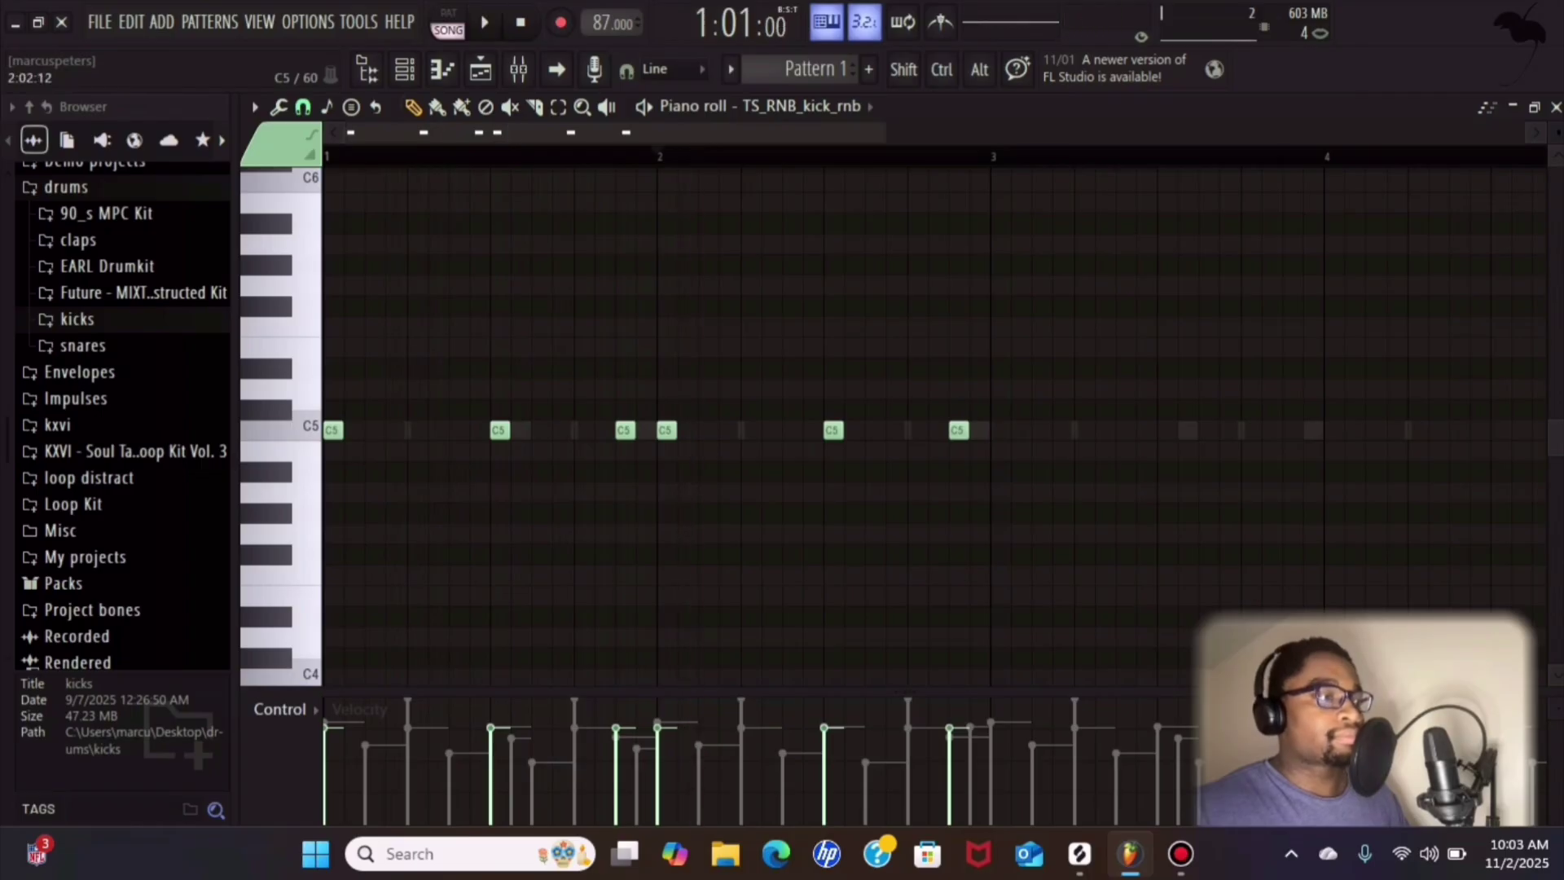
key(space)
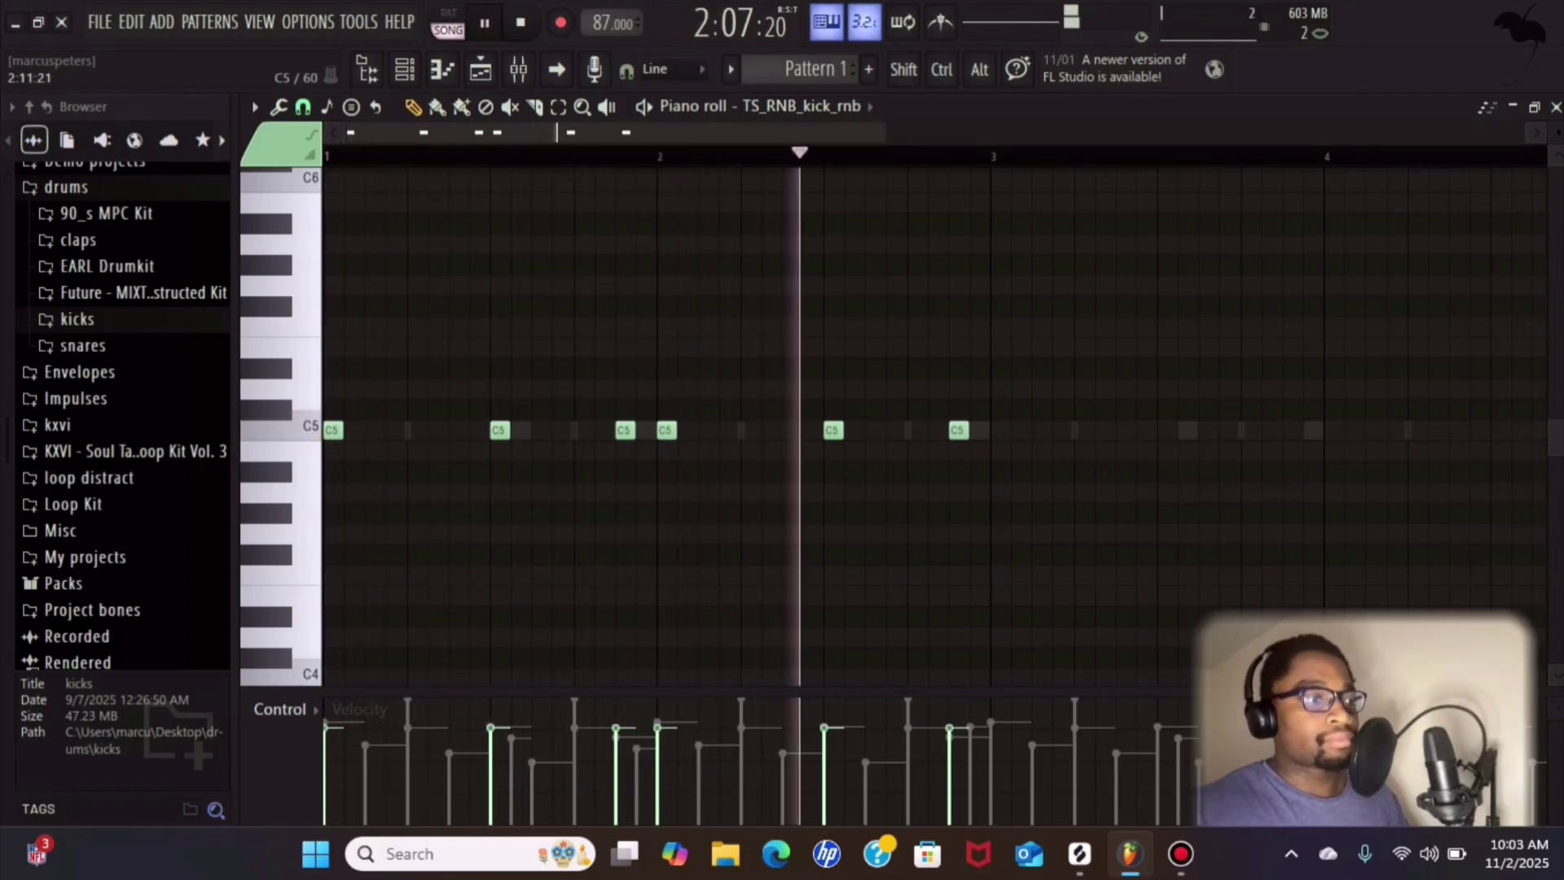
click(877, 430)
key(space)
drag(875, 430, 895, 430)
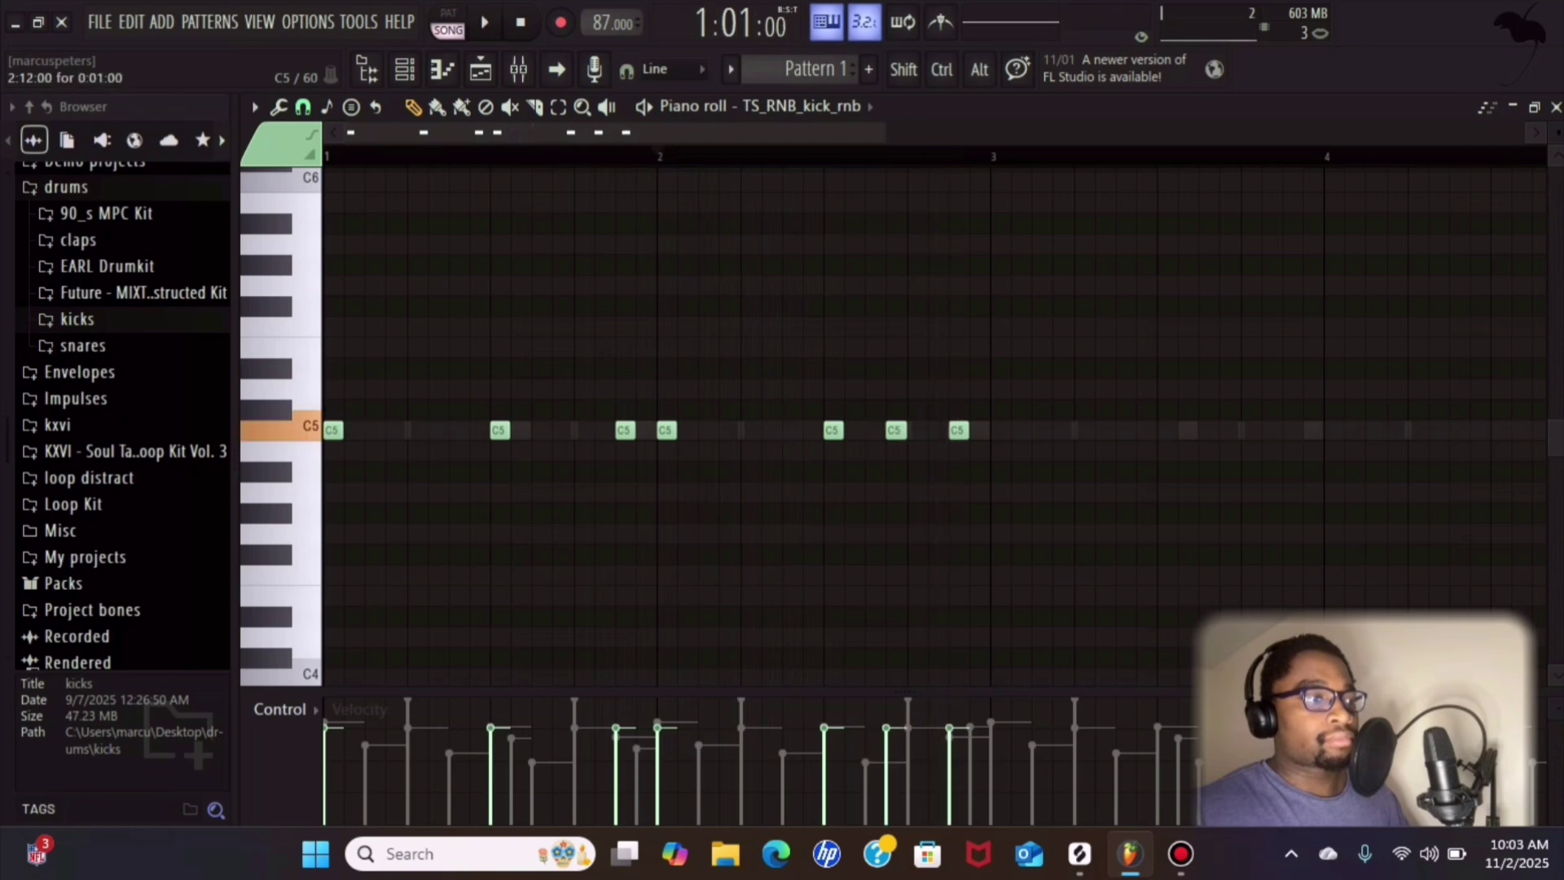
- Try the closing kick of bar 2 on step 14, alone and with another kick on step 15, while auditioning the pattern
key(space)
scroll(676, 156, down, 2)
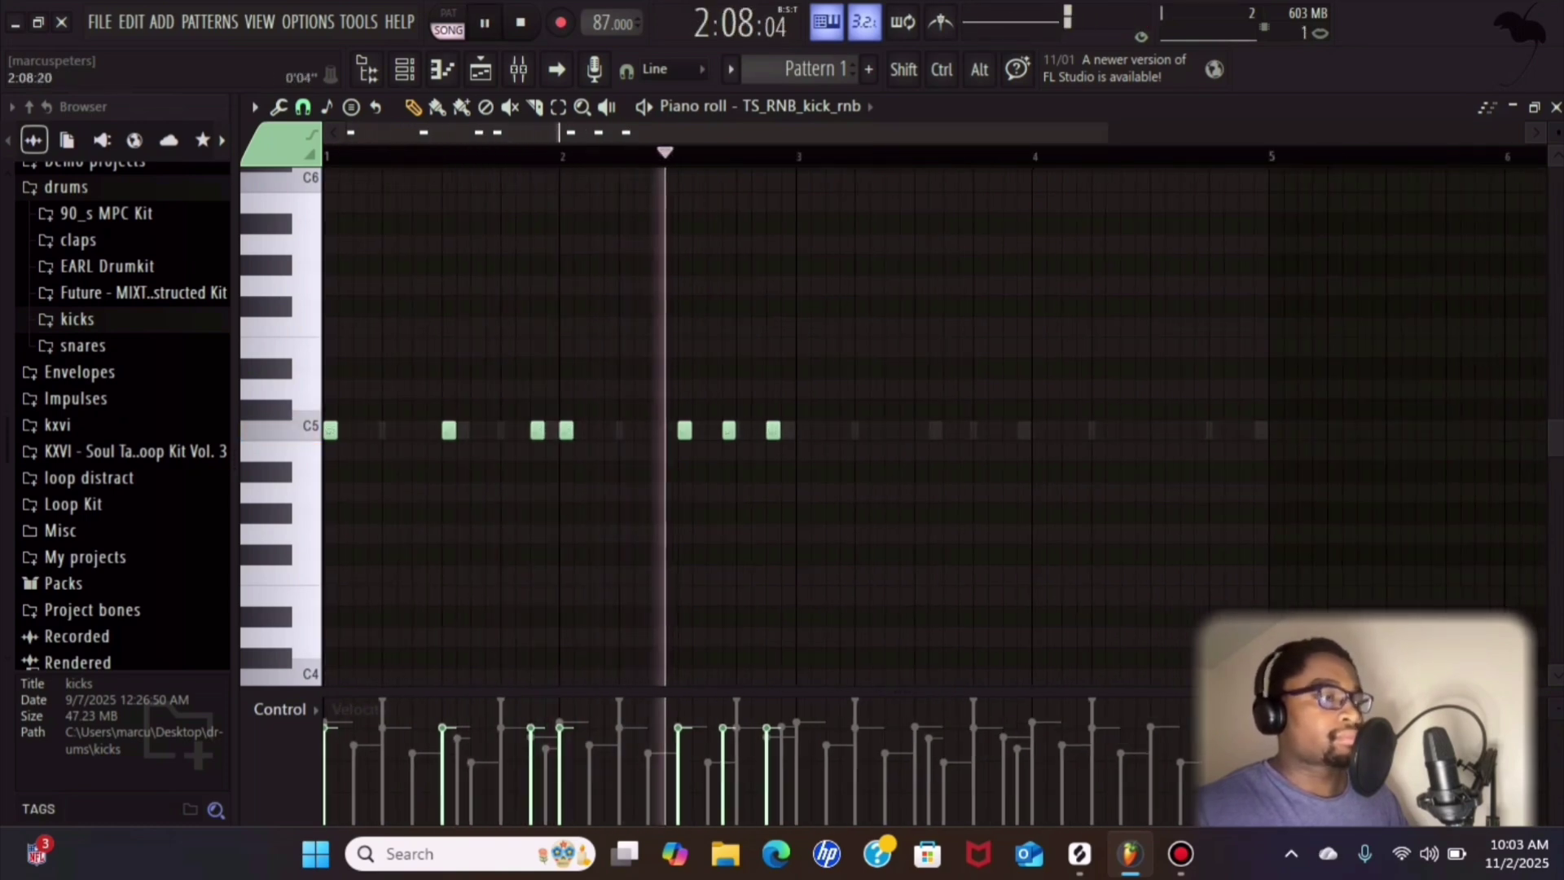
key(space)
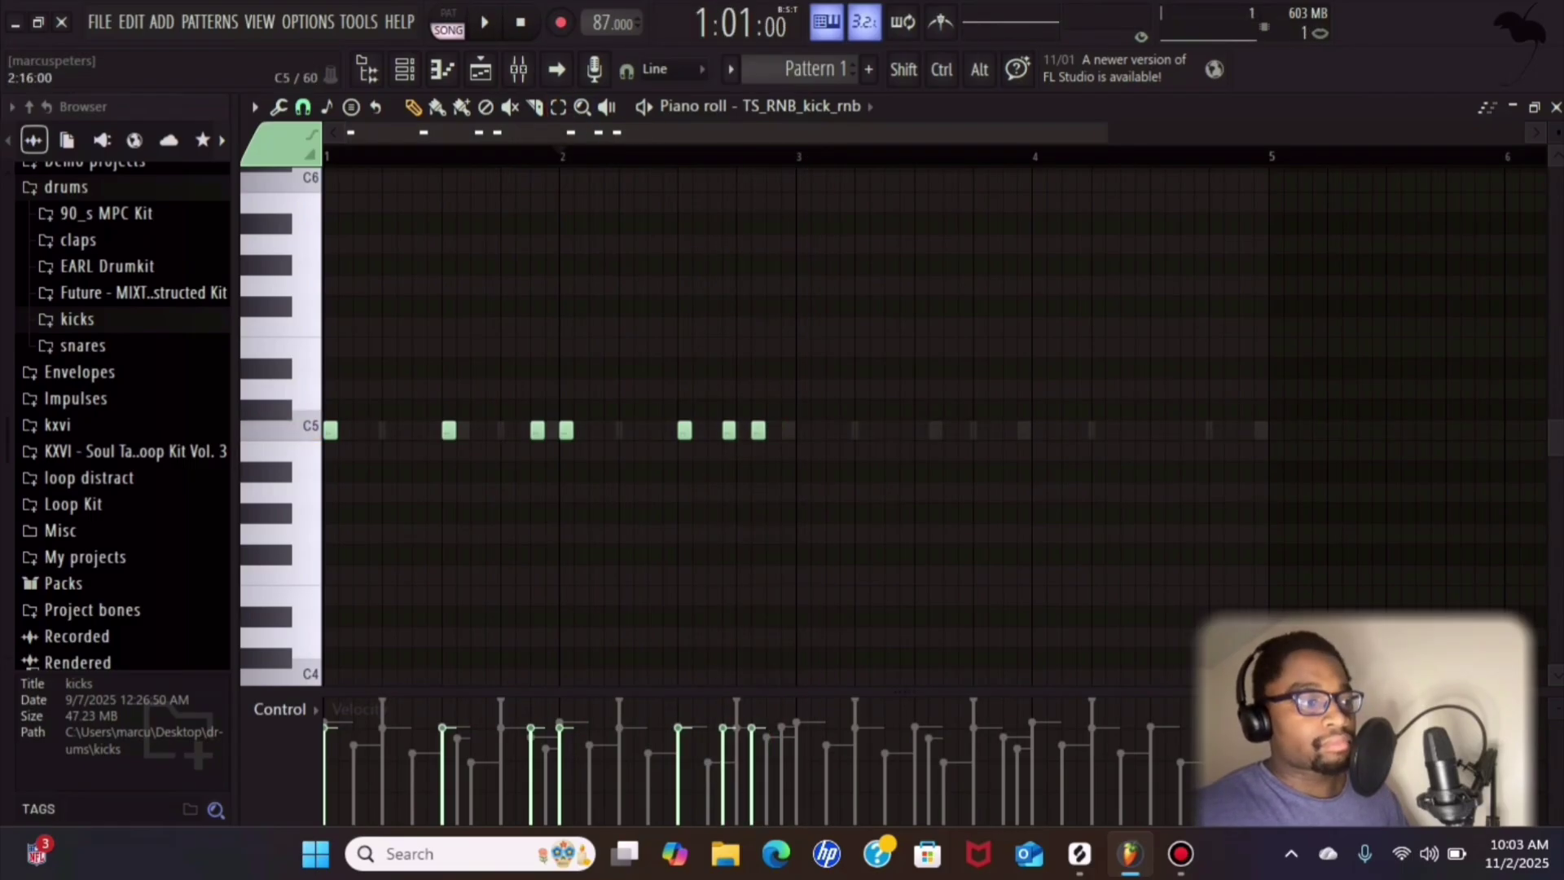
key(space)
click(773, 430)
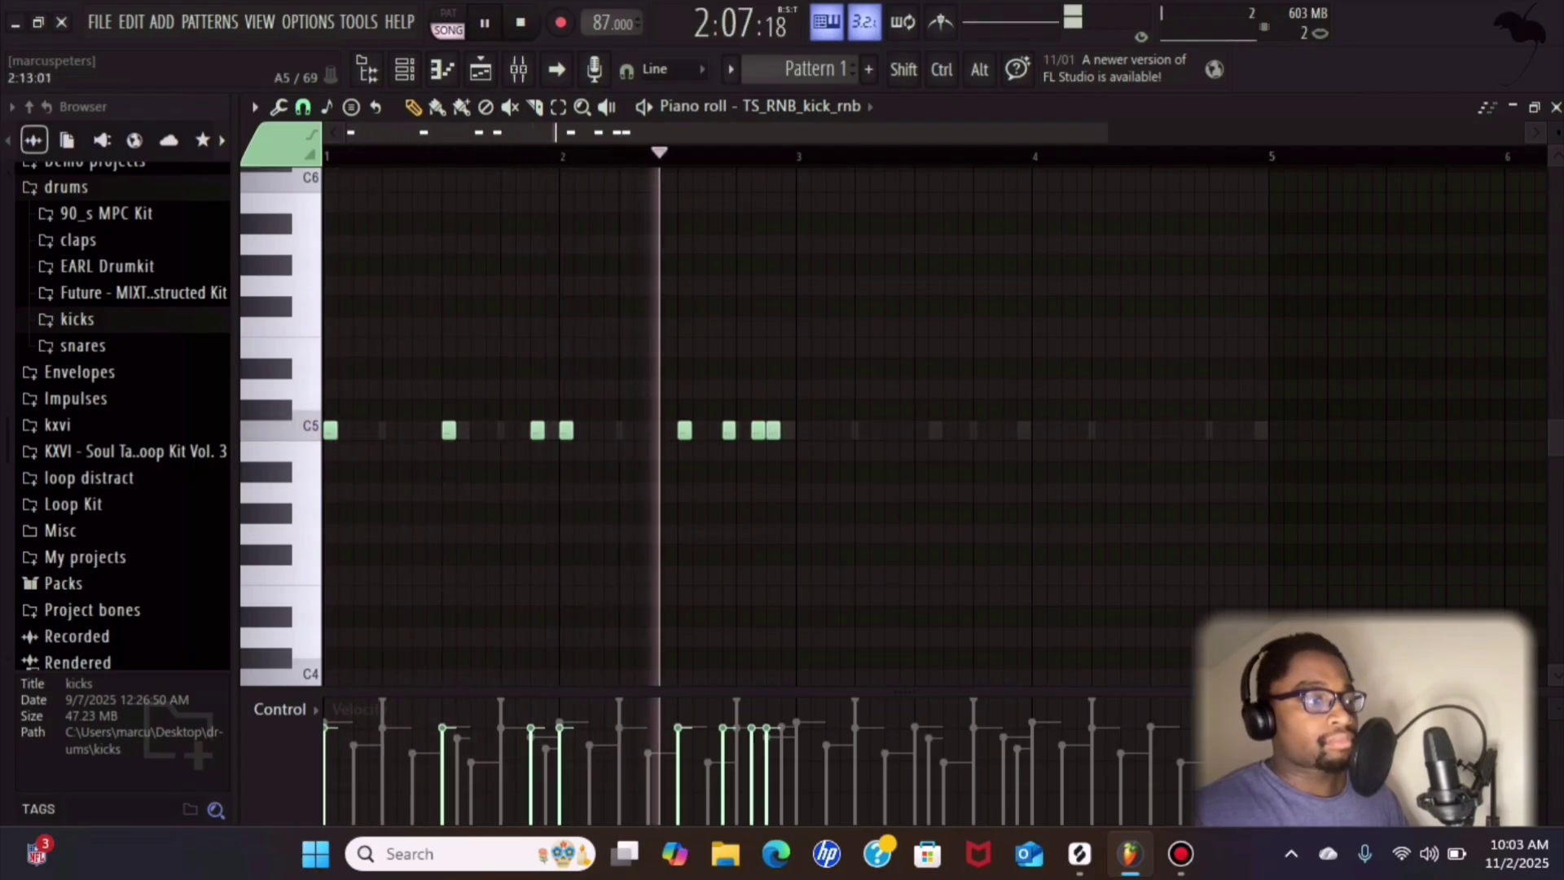
key(space)
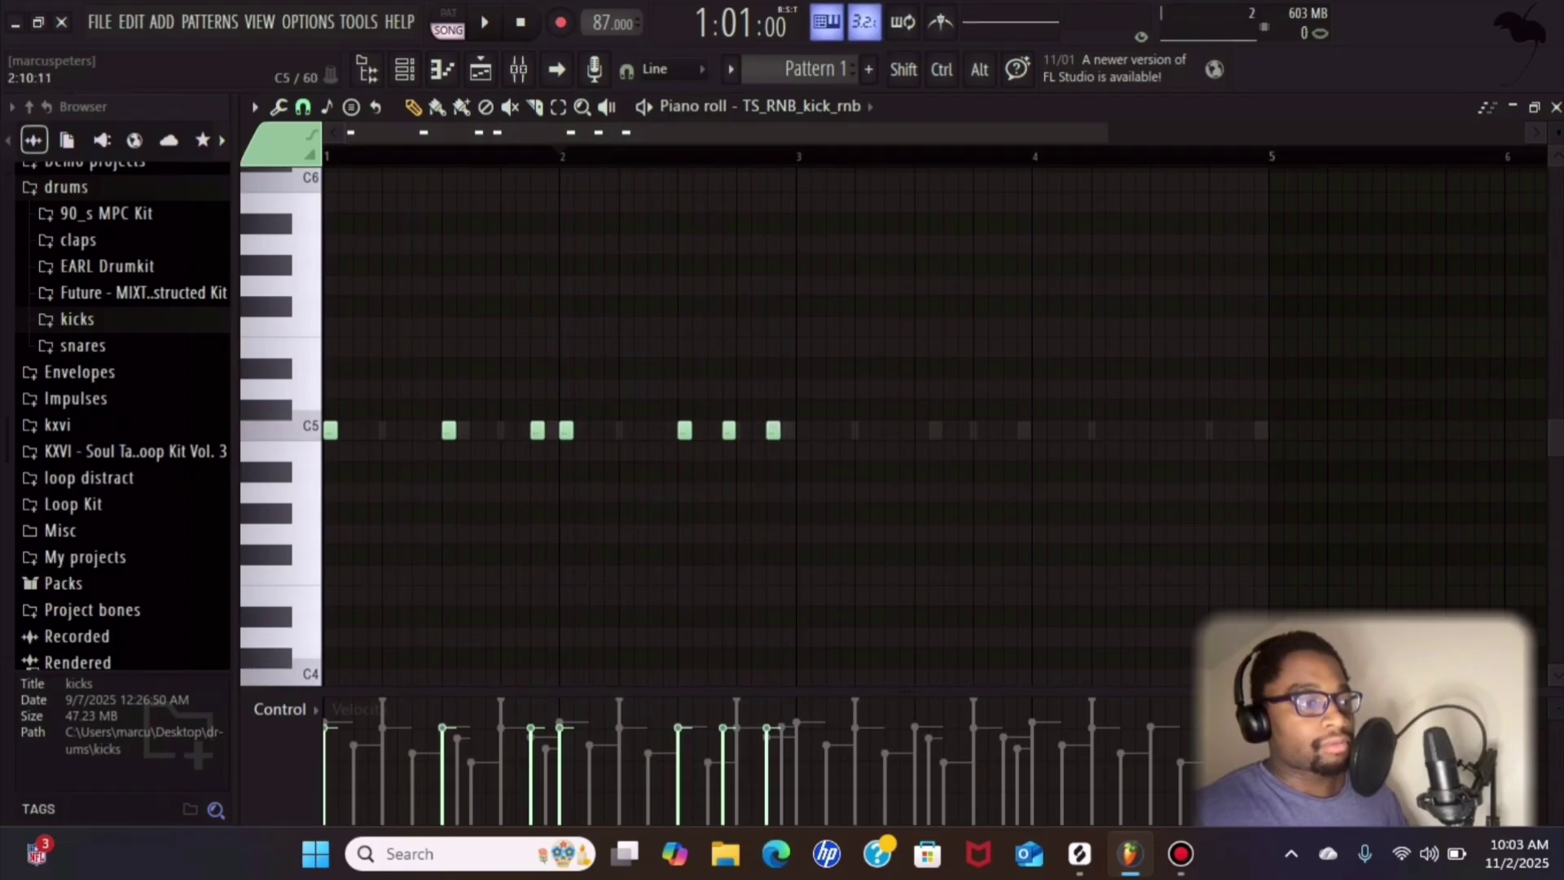
- Add a one-step C5 kick note on step 6 of bar 2 and audition the pattern
key(space)
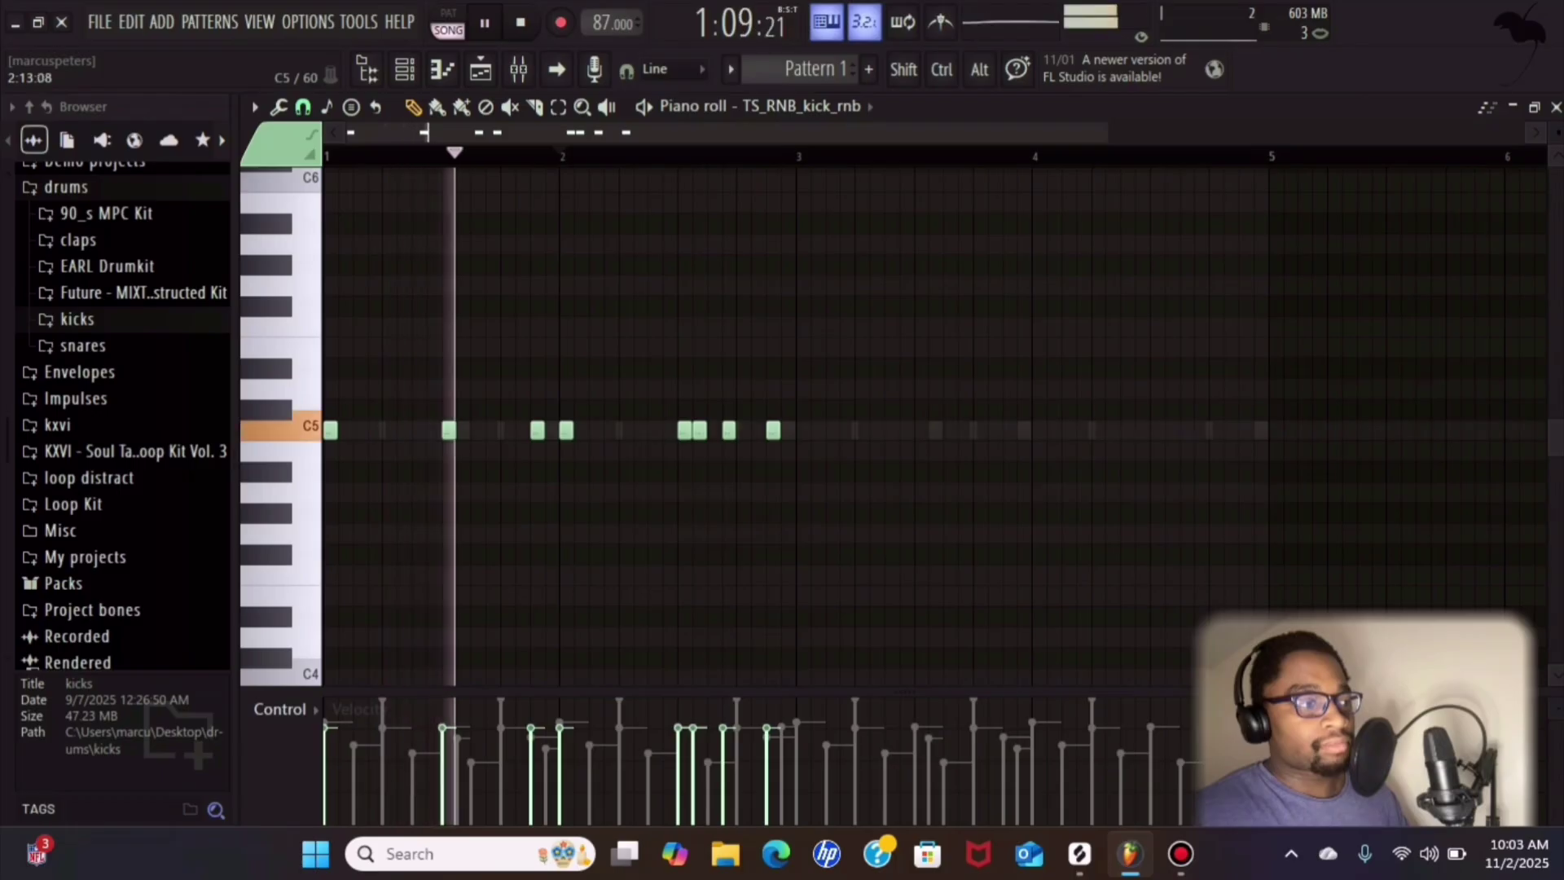
click(655, 431)
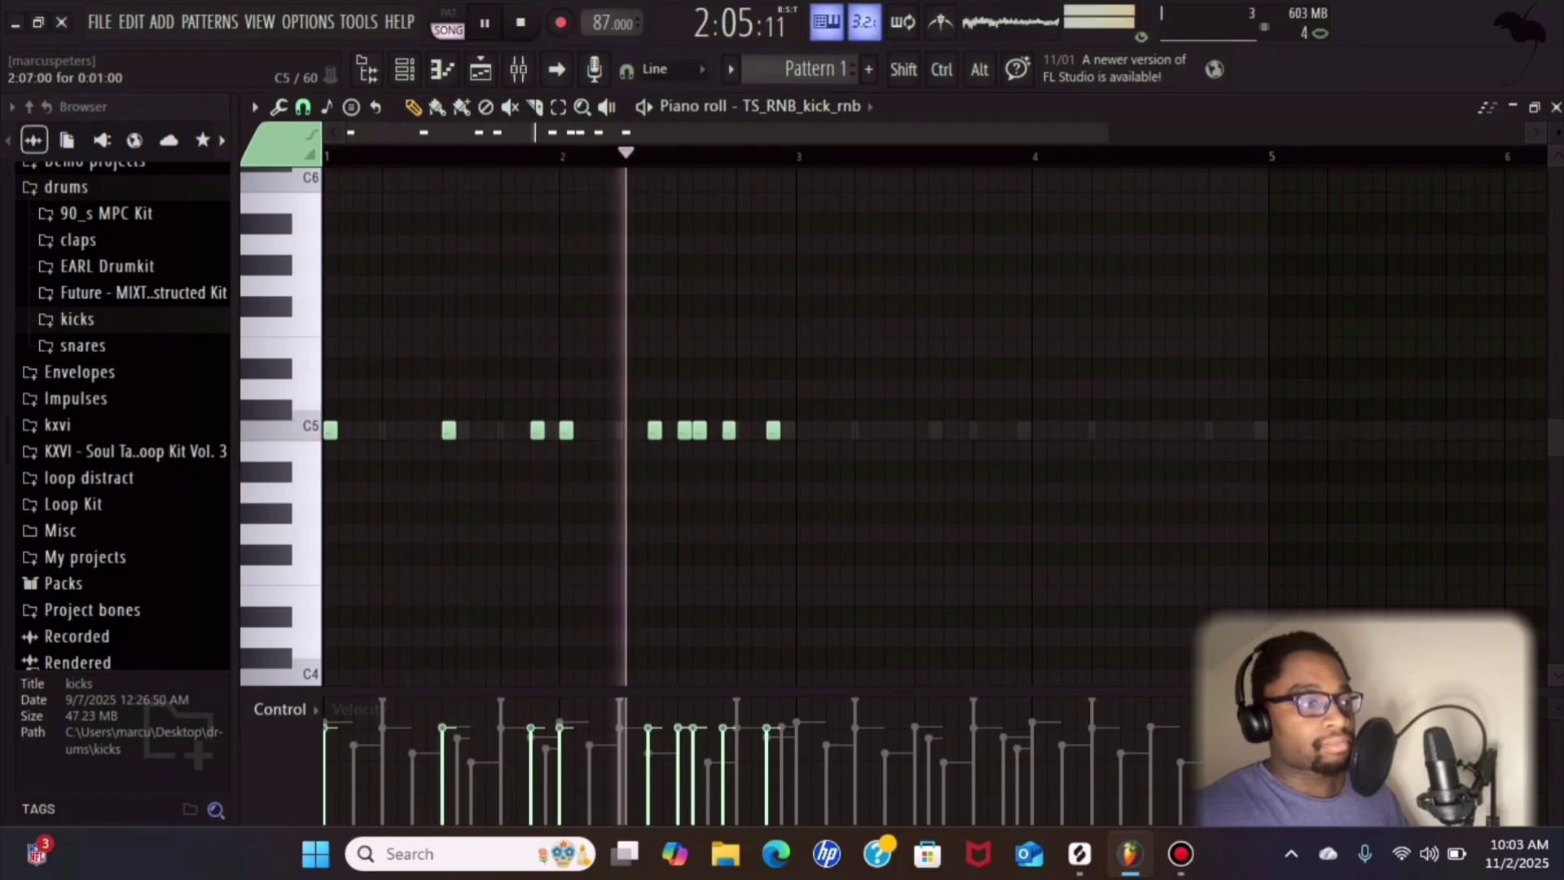
right_click(699, 430)
key(space)
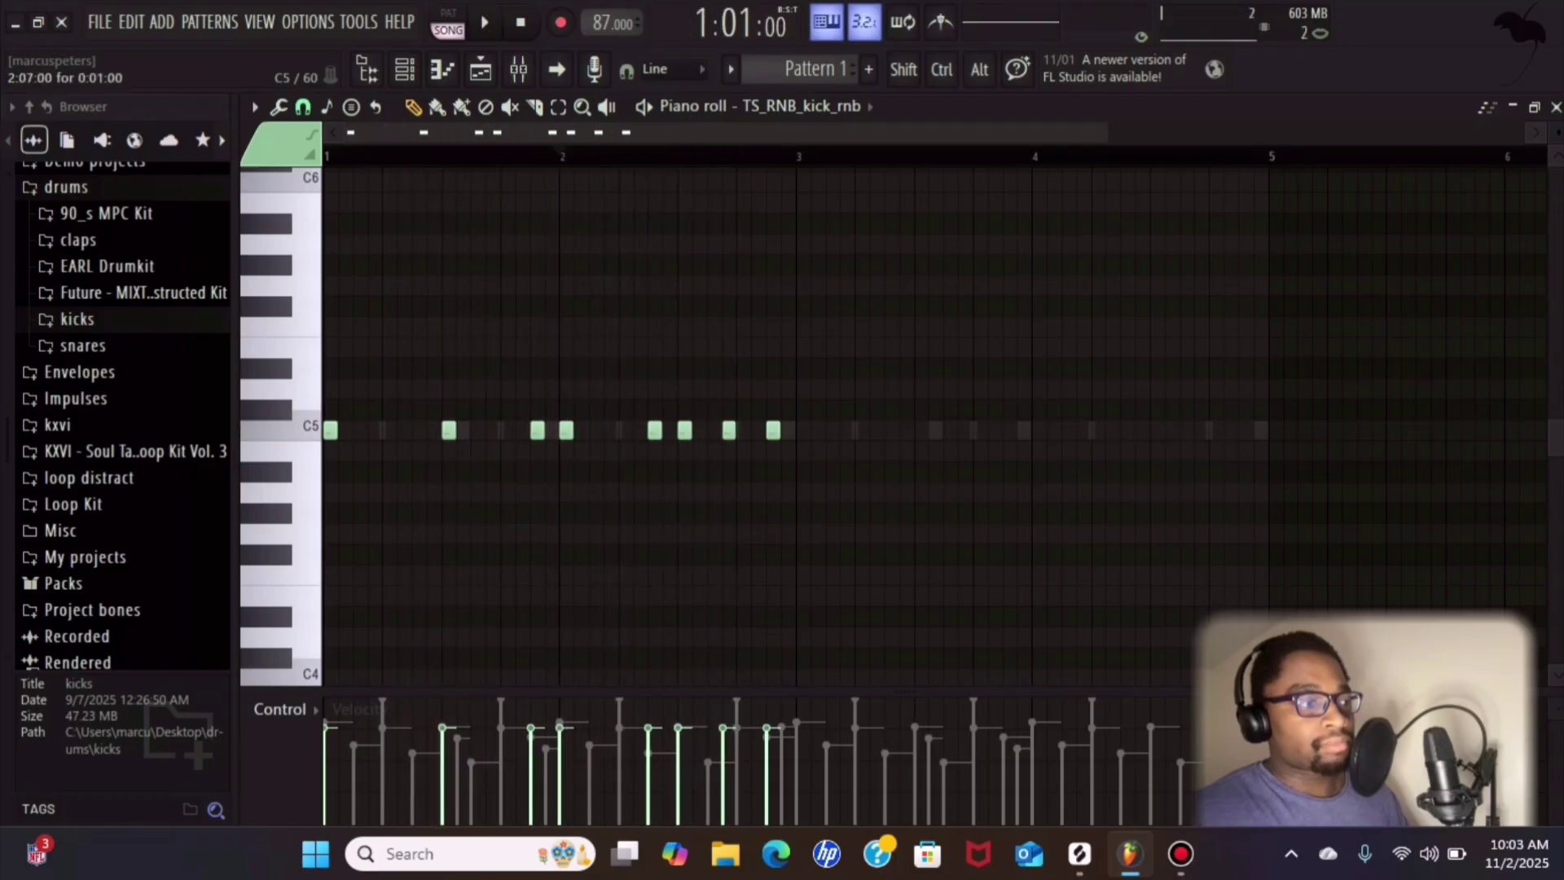
drag(655, 430, 640, 430)
key(space)
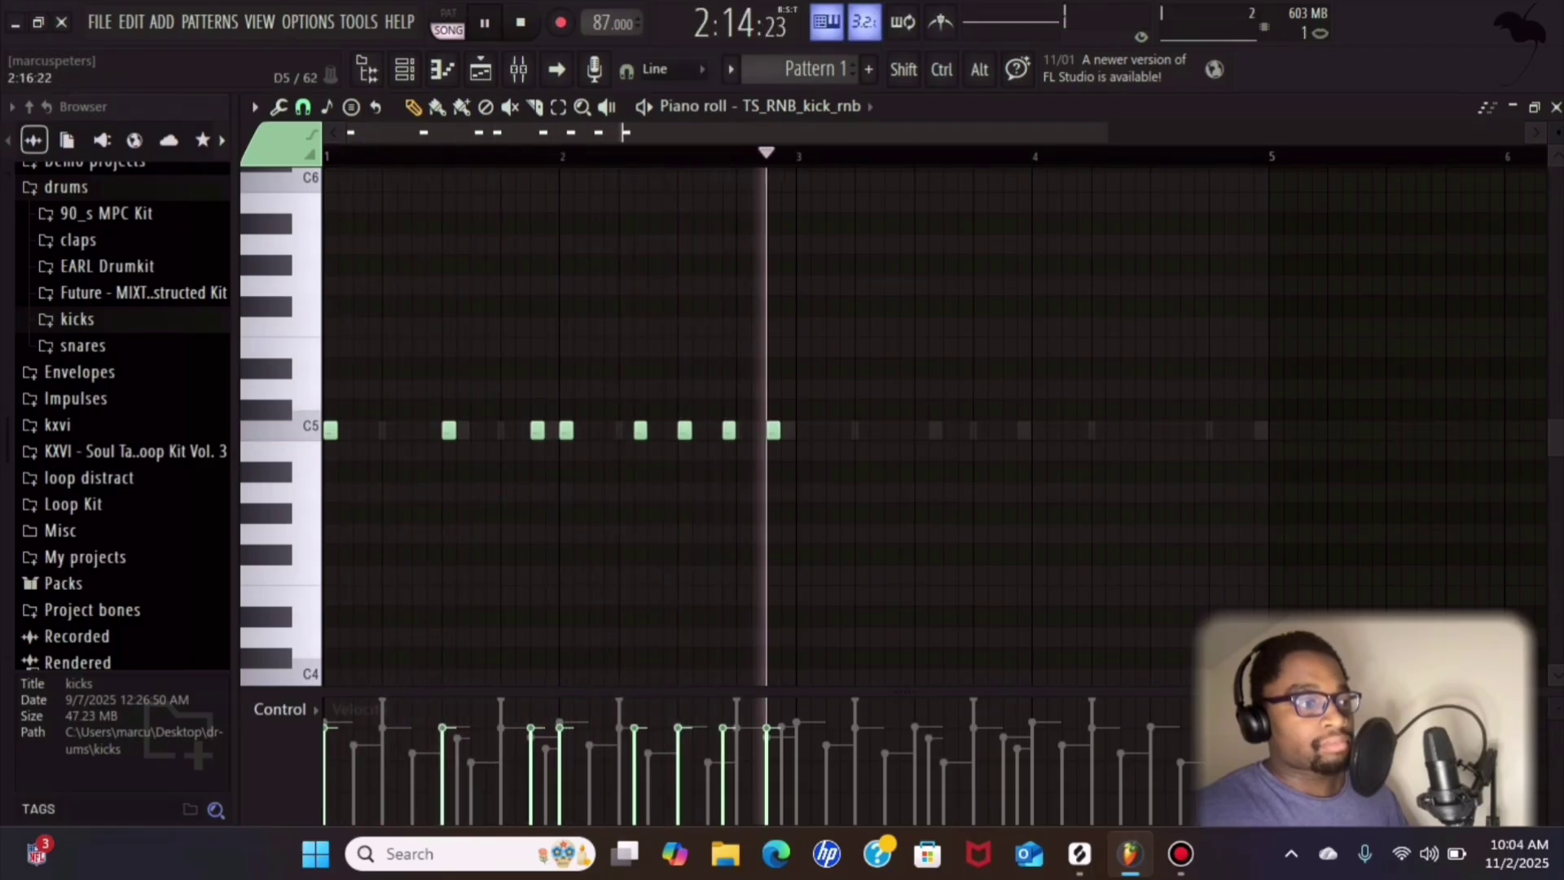
- Try the step 9 kick of bar 2 on steps 10 and 8, delete it and play the pattern
key(space)
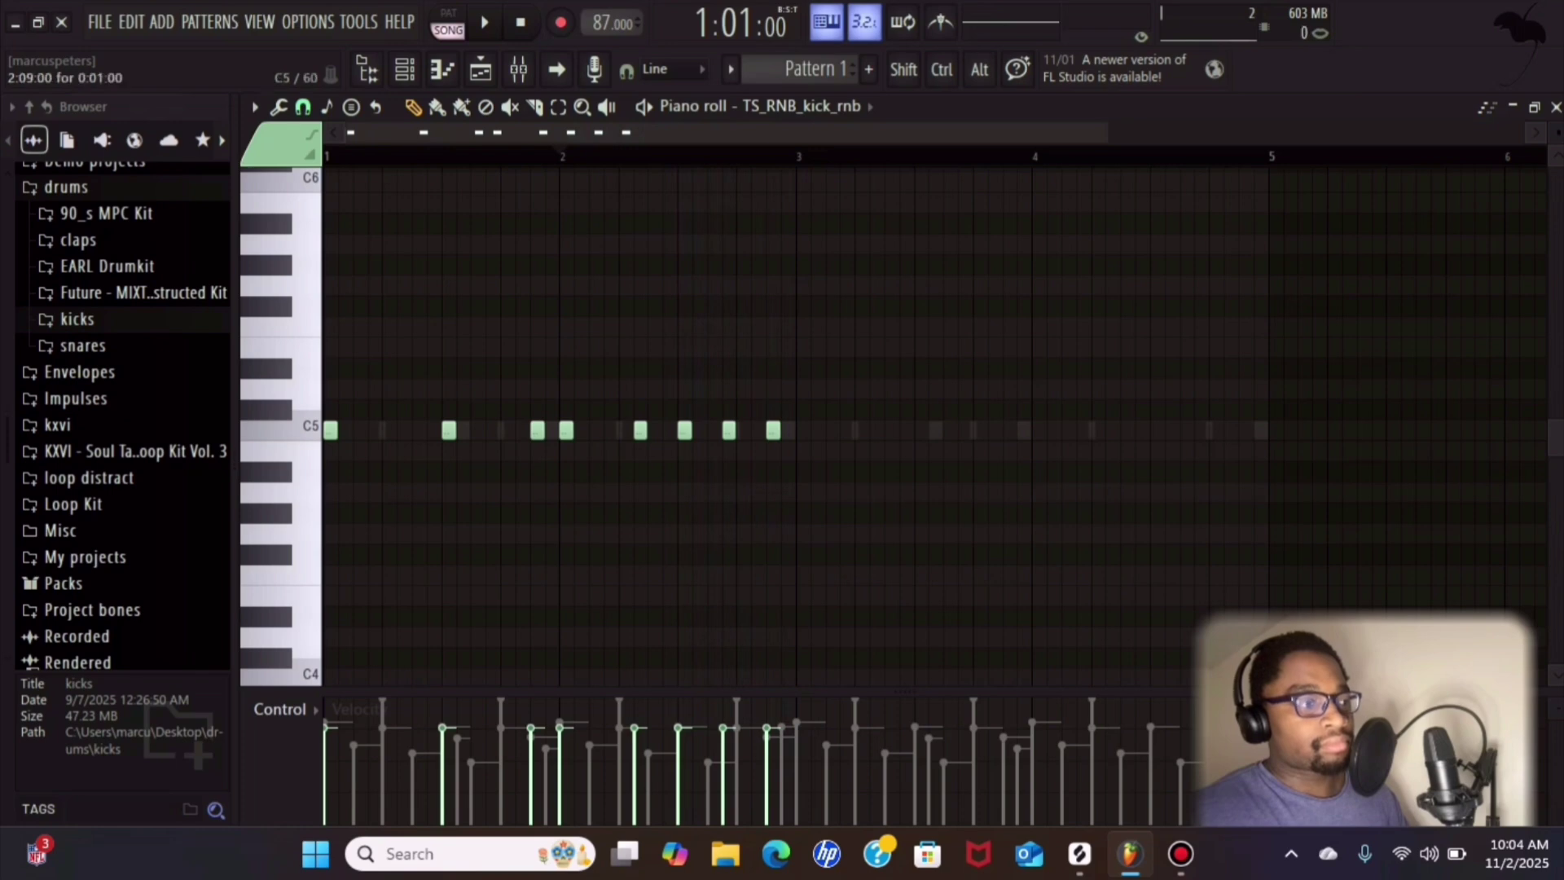
key(space)
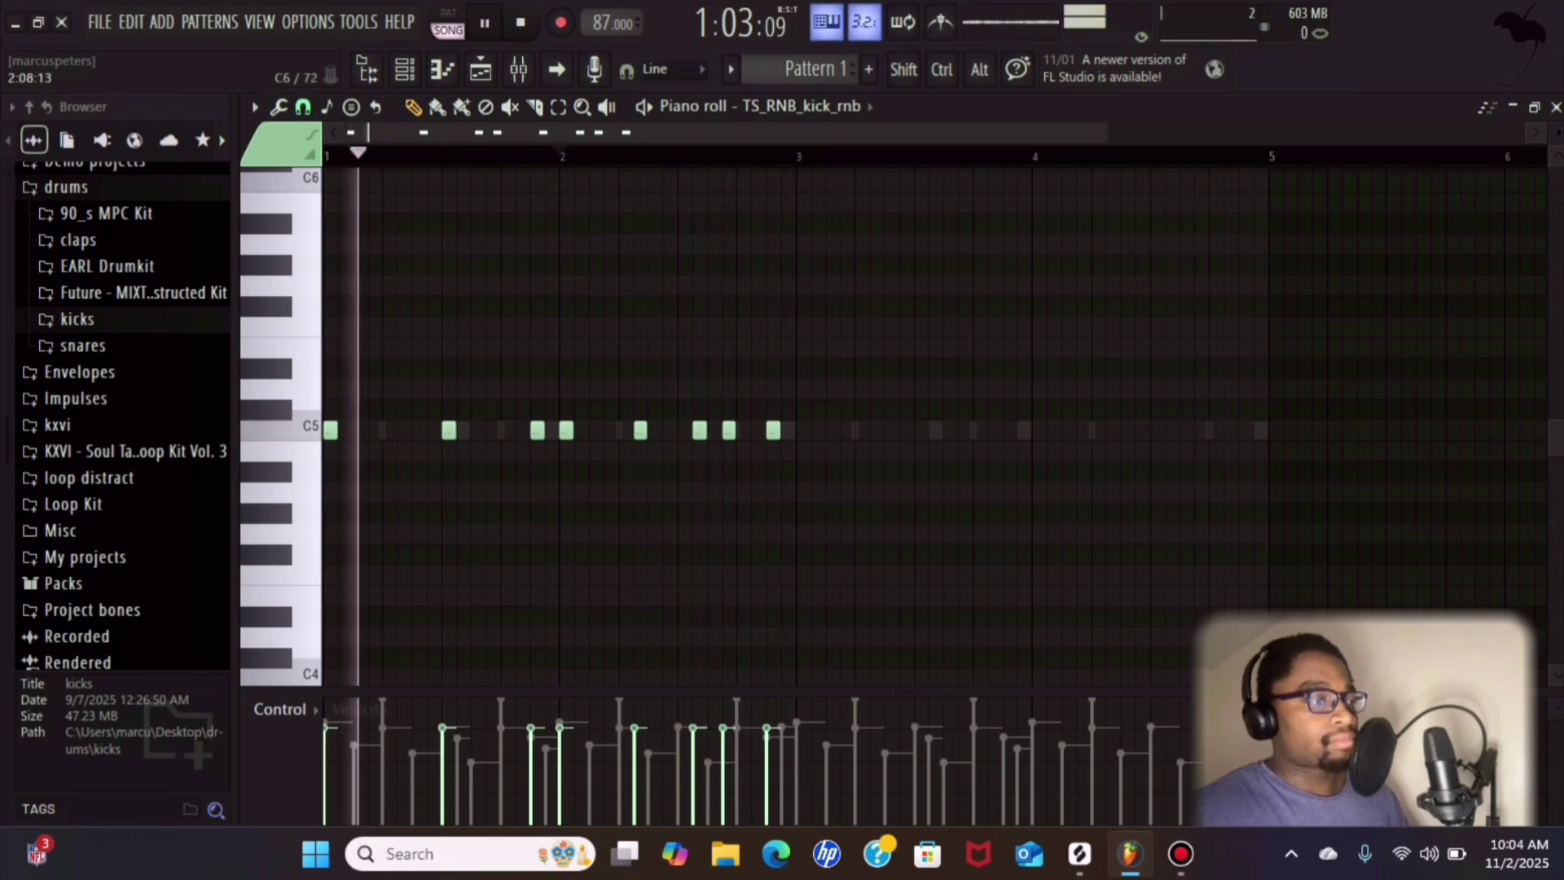
scroll(652, 157, up, 3)
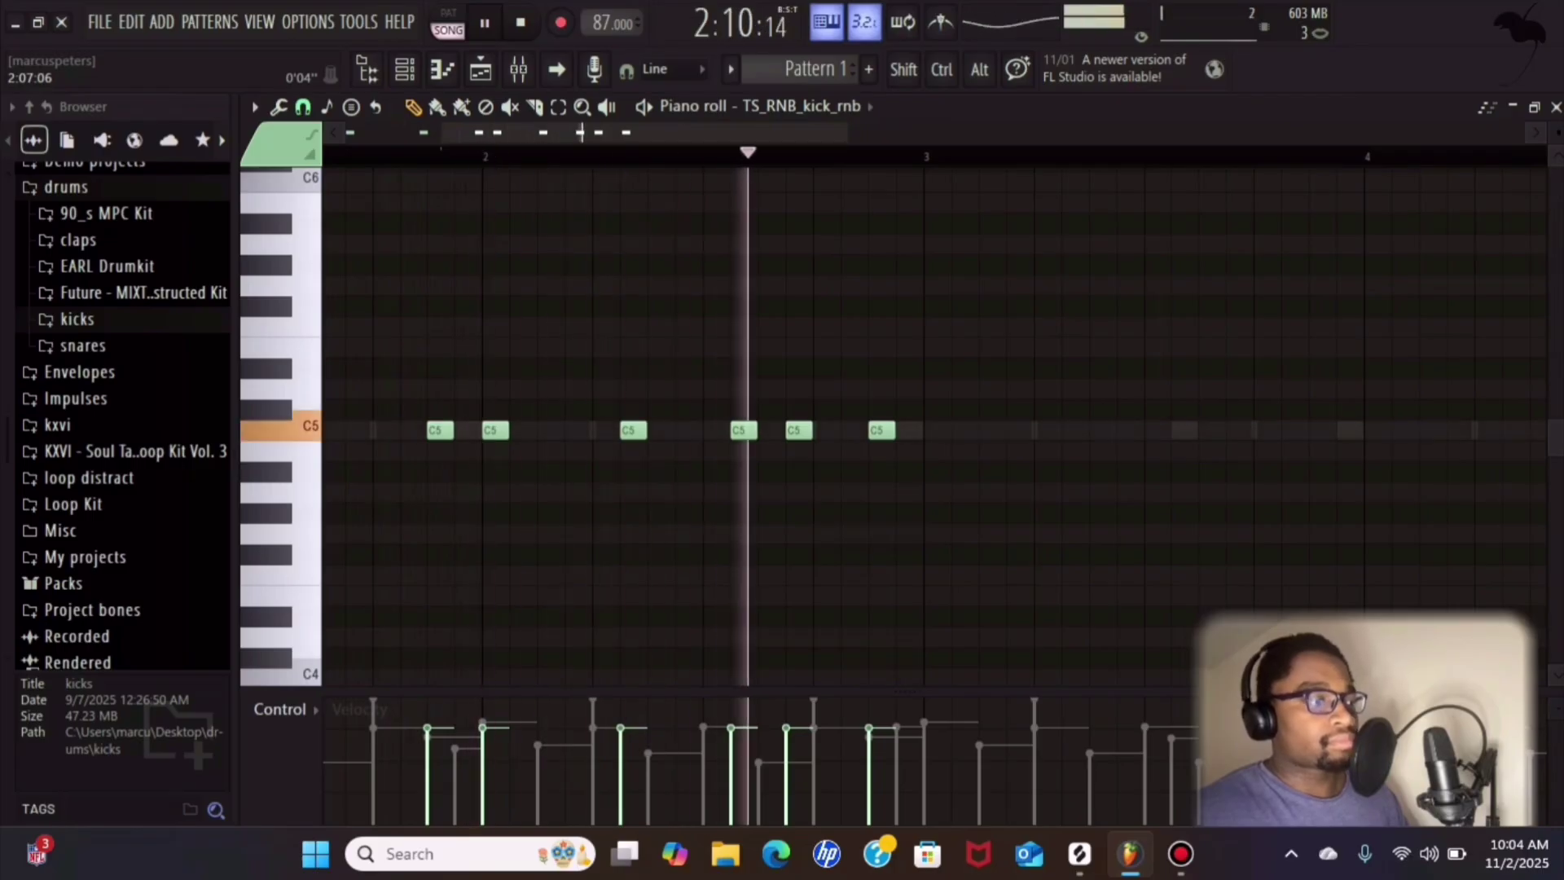
key(space)
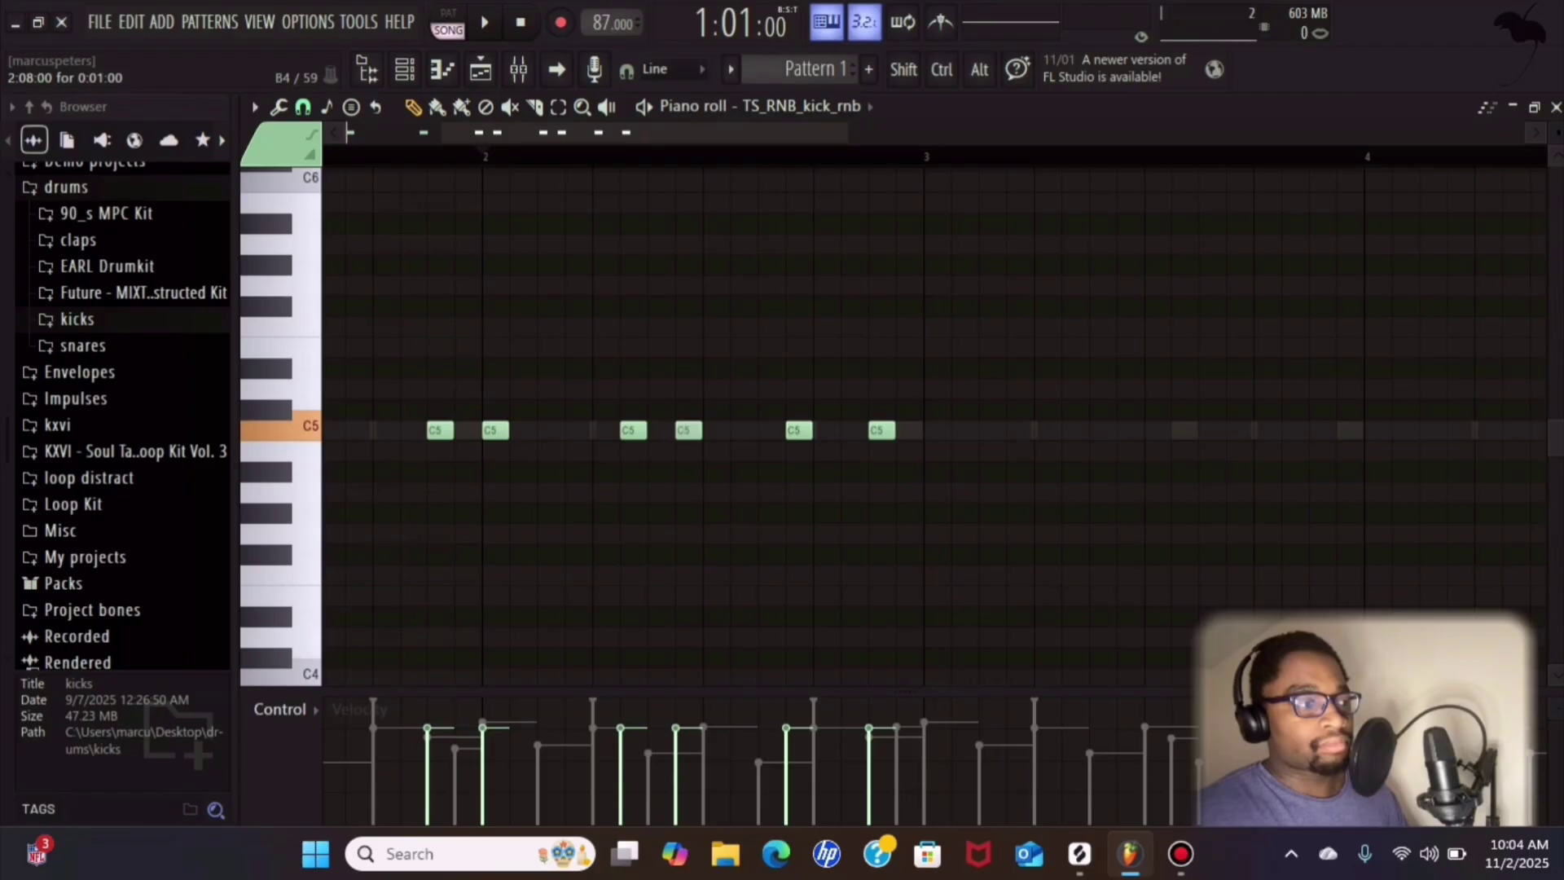
mouse_move(688, 432)
mouse_down()
mouse_move(661, 451)
mouse_move(711, 432)
mouse_up()
right_click(711, 432)
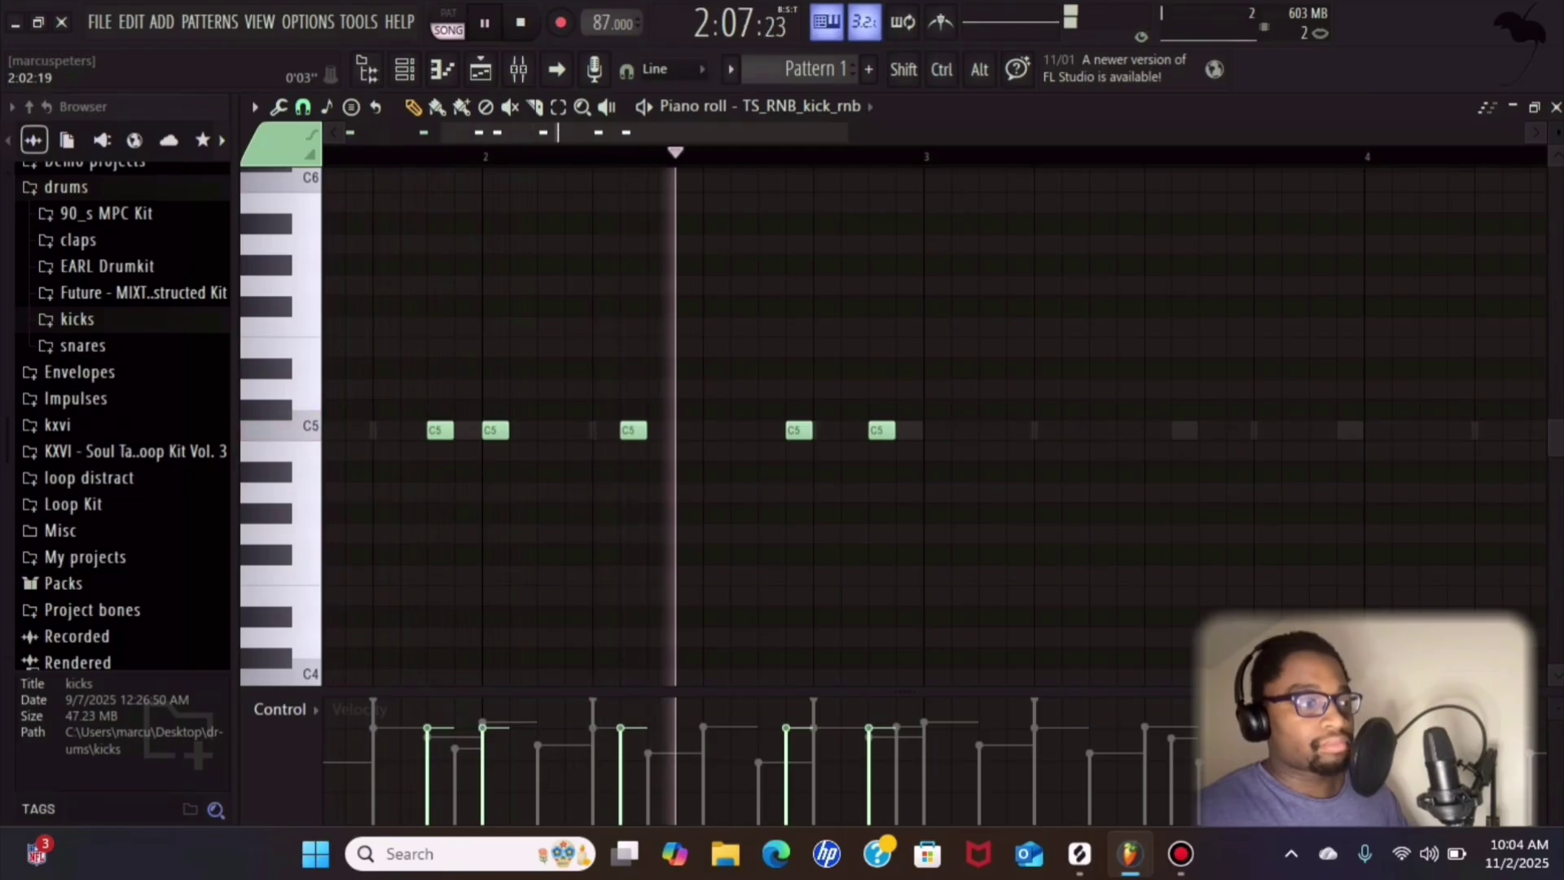
scroll(532, 157, down, 3)
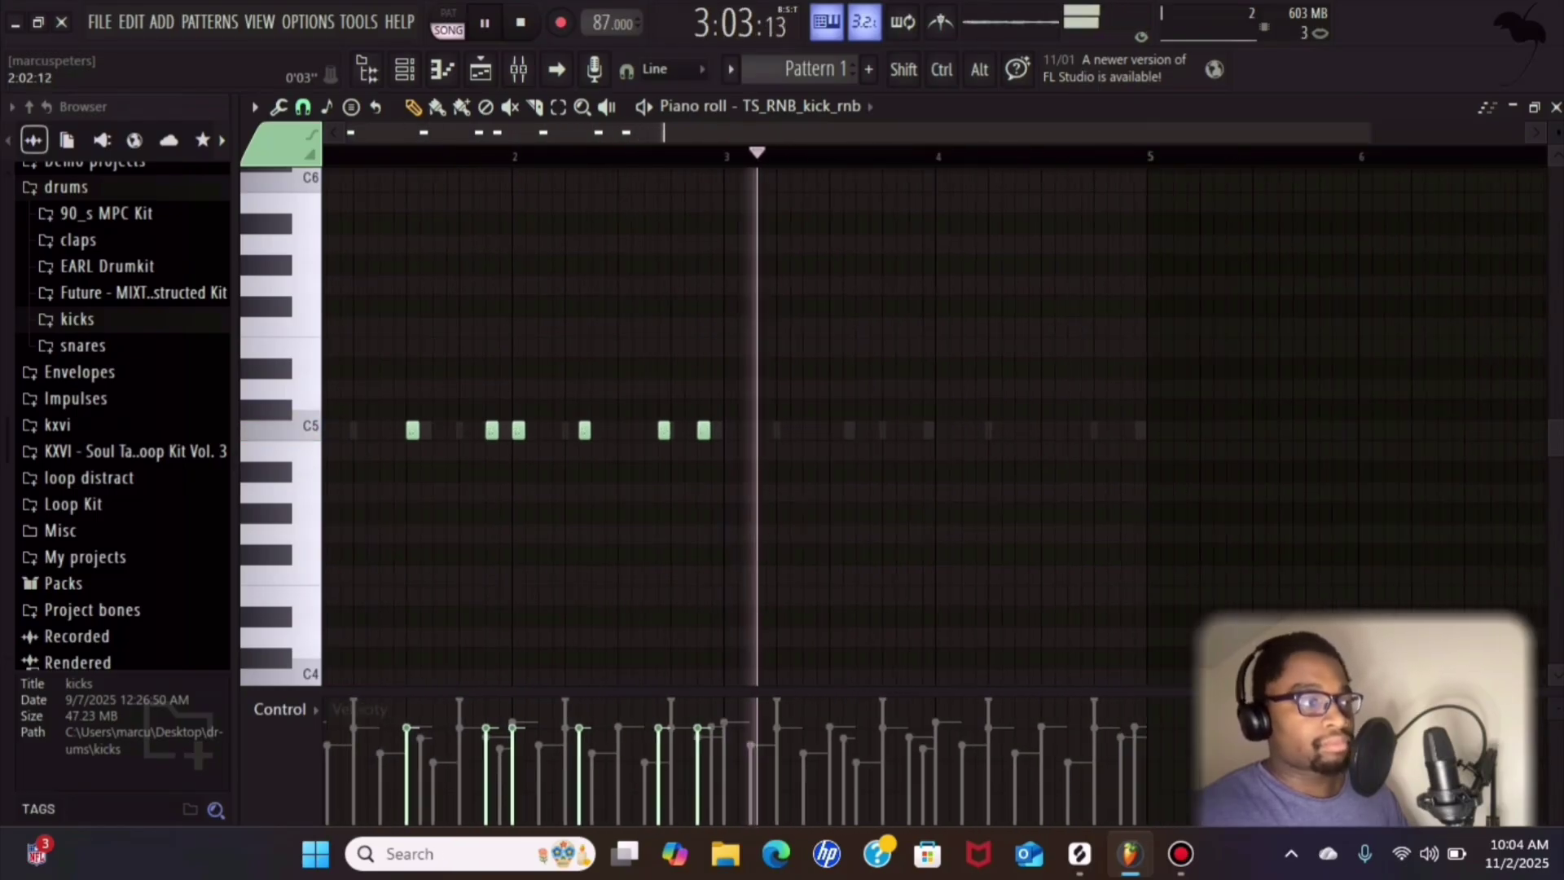
- Vary the velocities of the kick notes in bars 1 and 2 and duplicate both bars into bars 3 and 4
key(space)
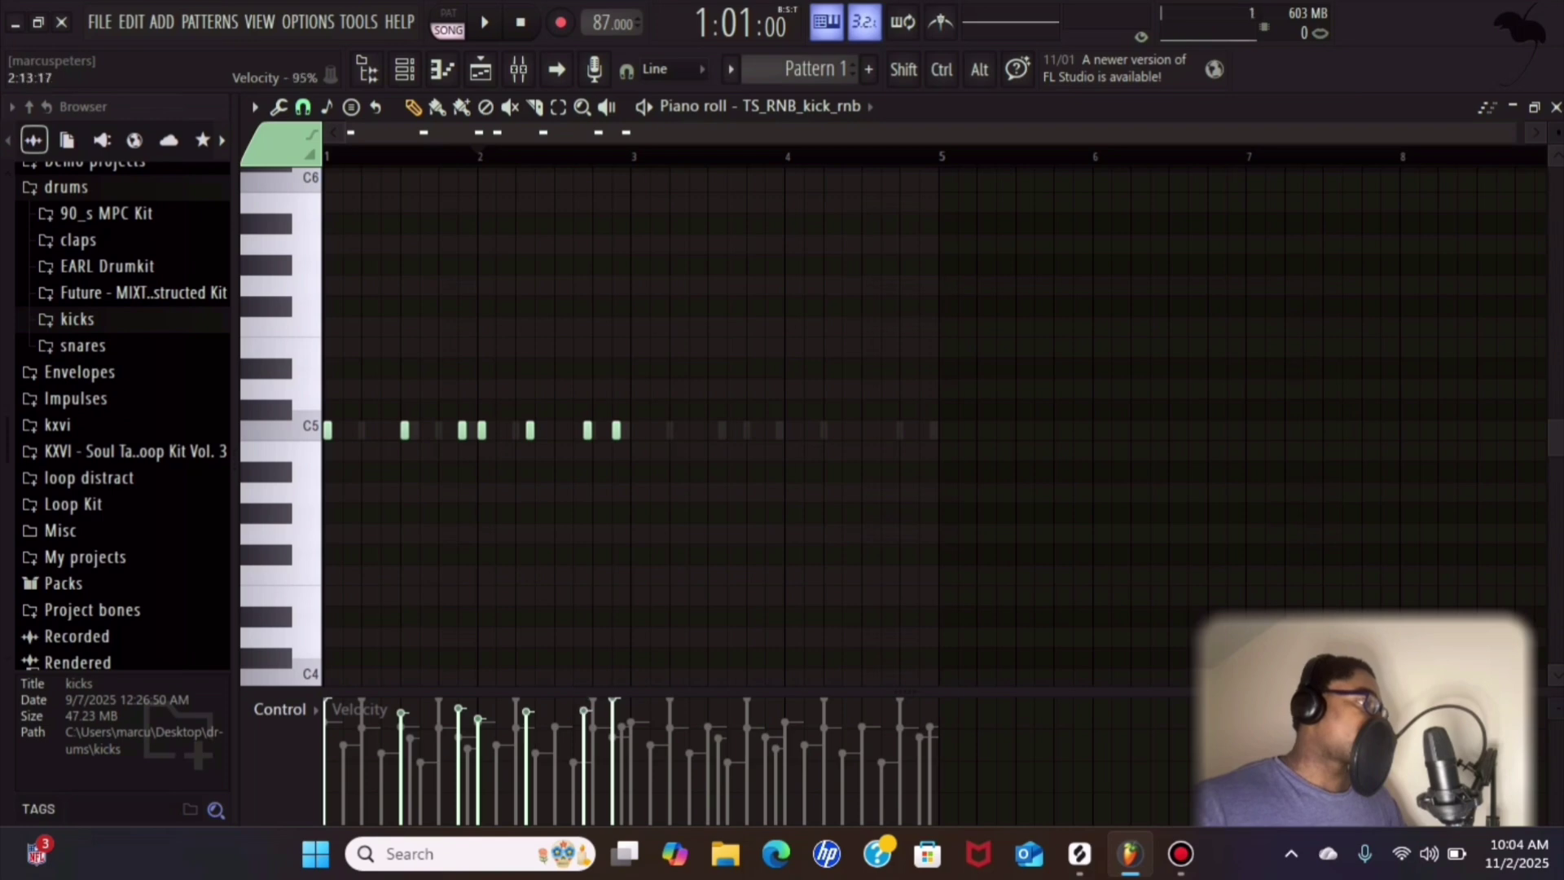
key(space)
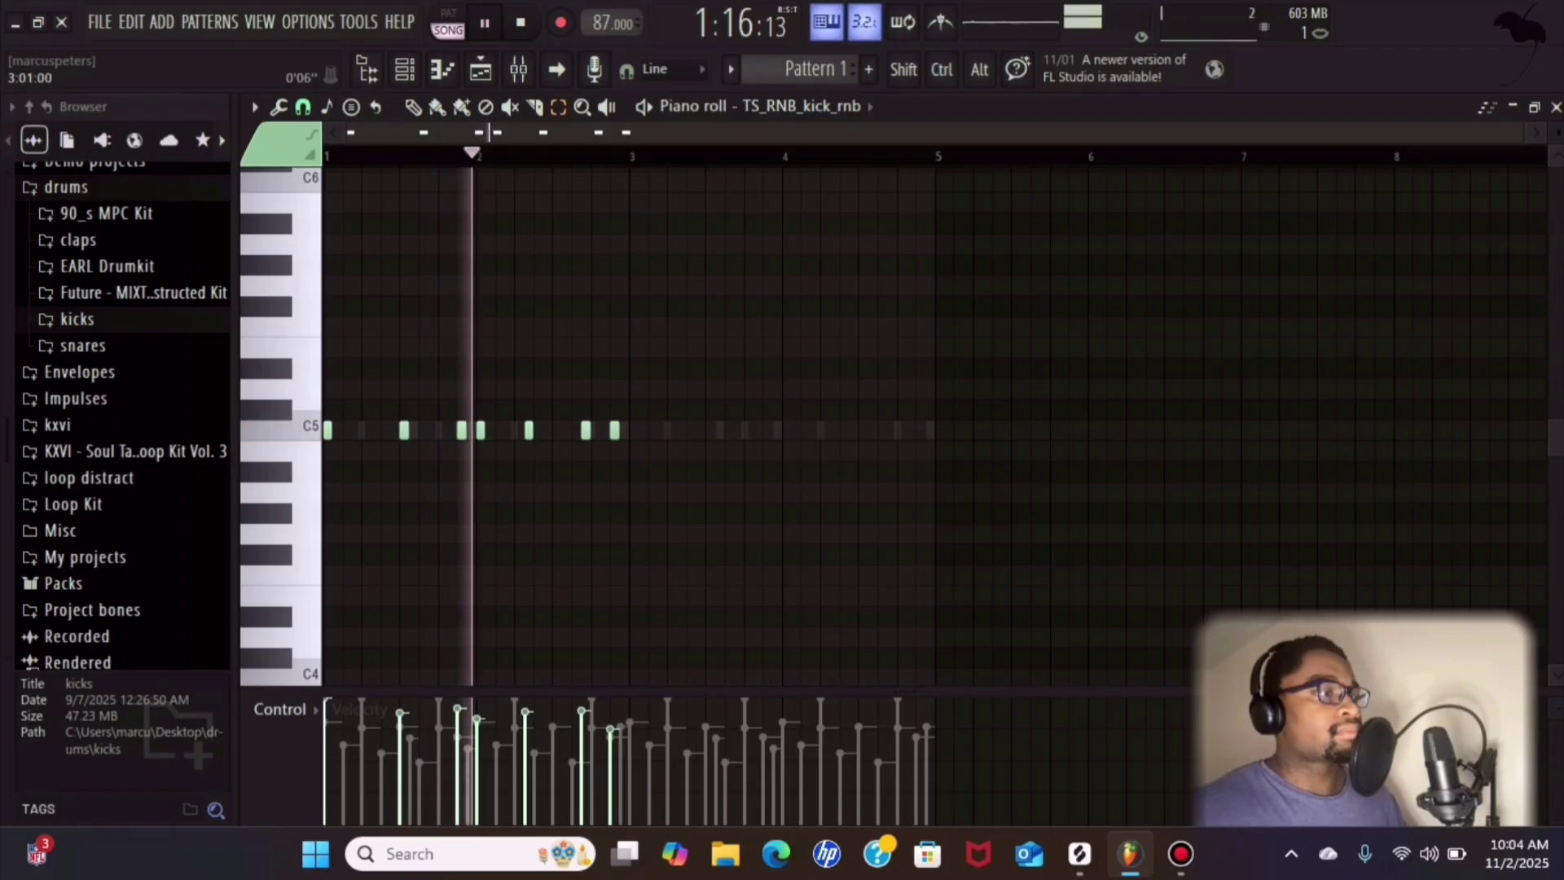
key(ctrl+a)
key(ctrl+b)
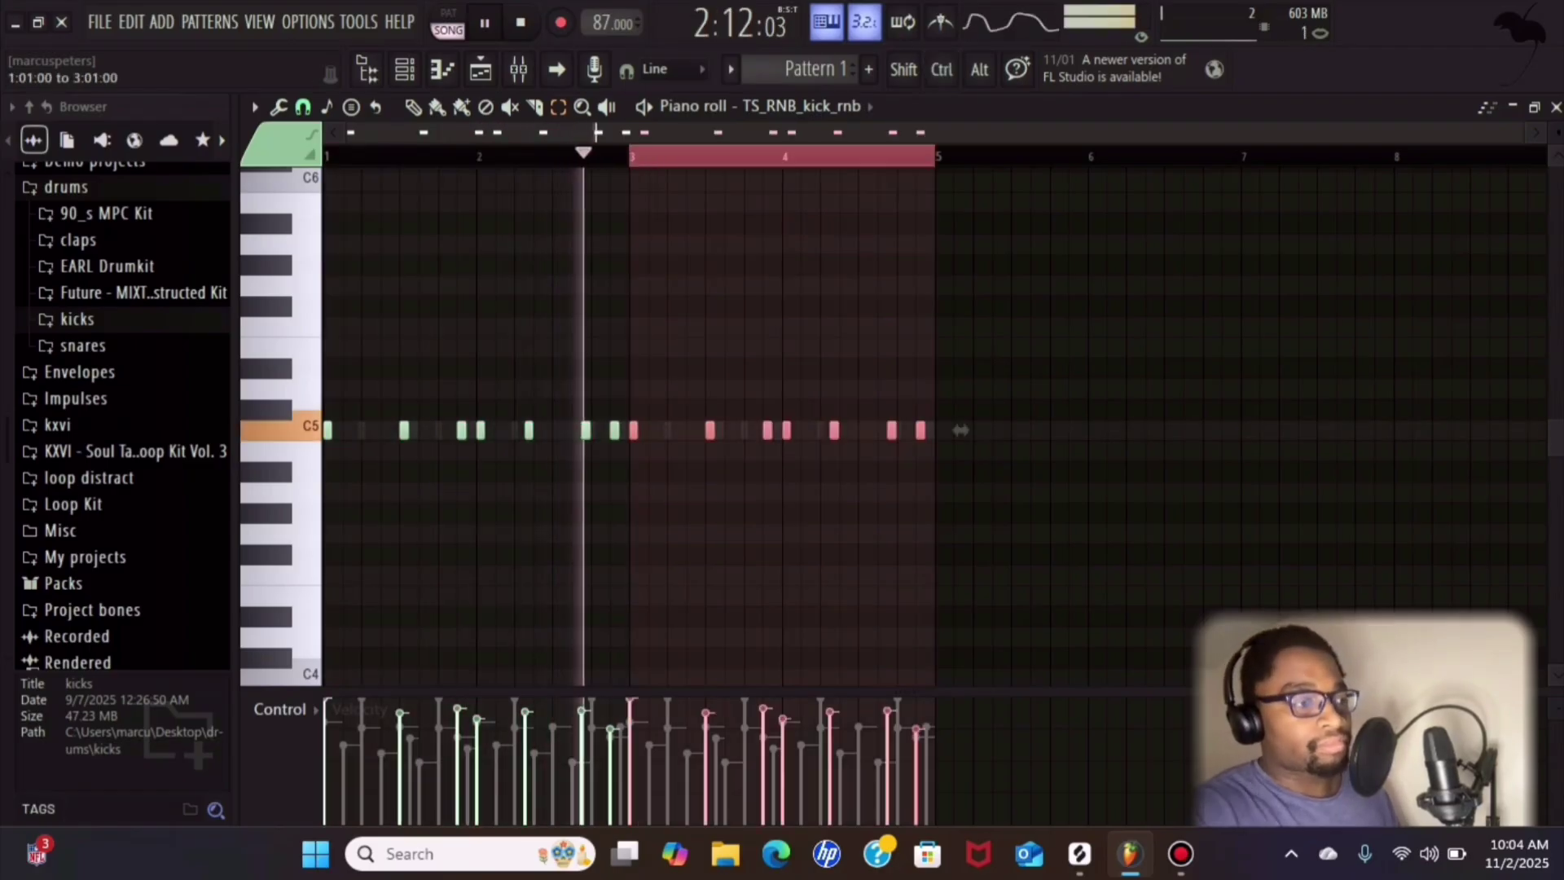
key(ctrl+d)
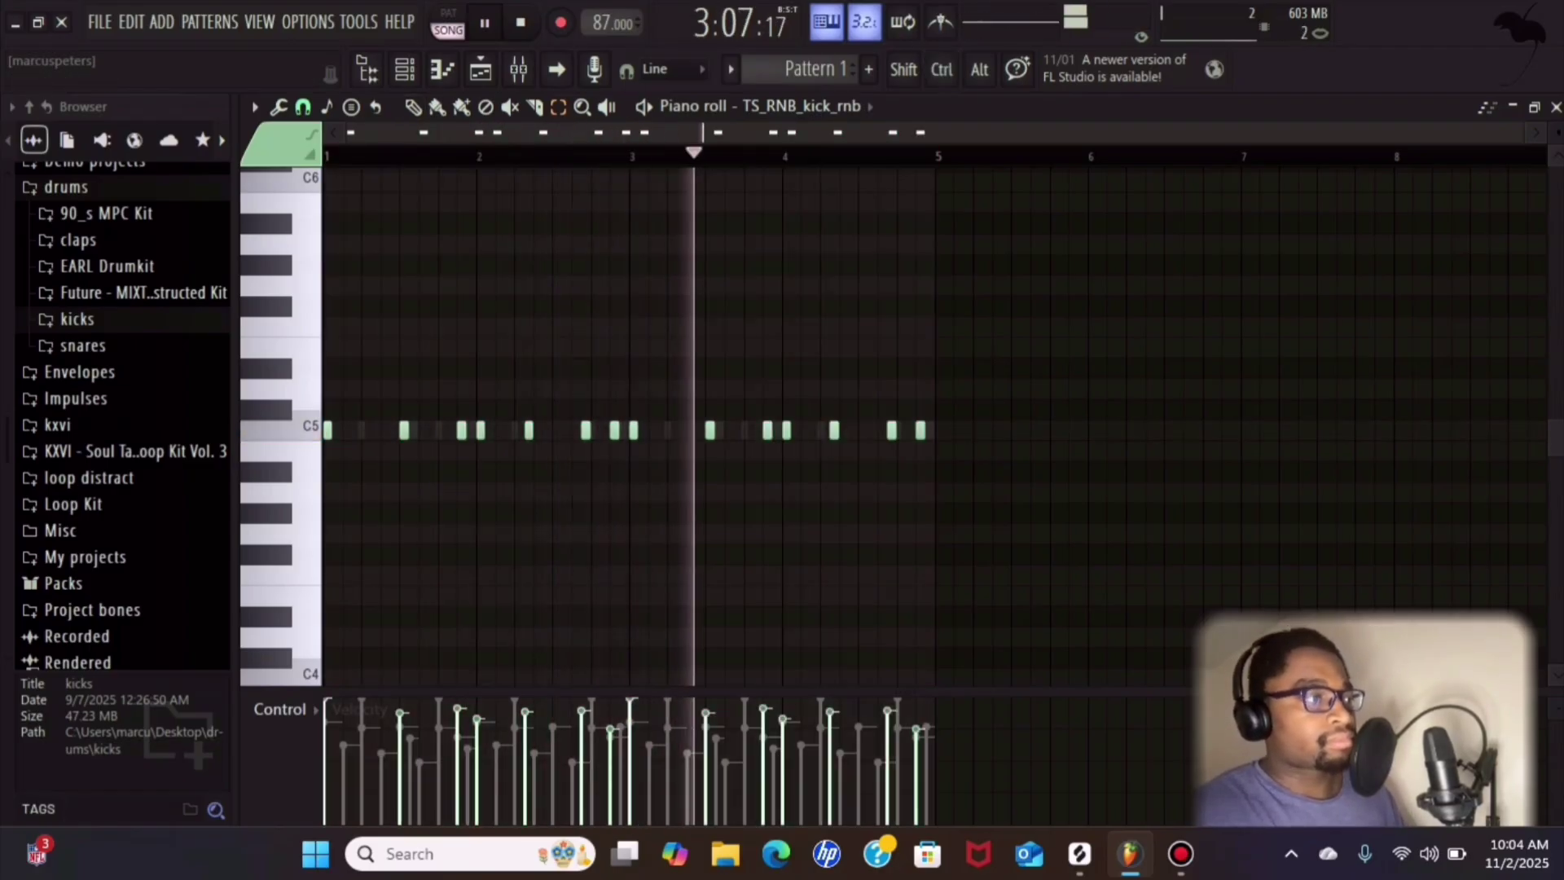
- Open the Serato Sample channel in the piano roll and audition its C3 note with the drums
click(1488, 108)
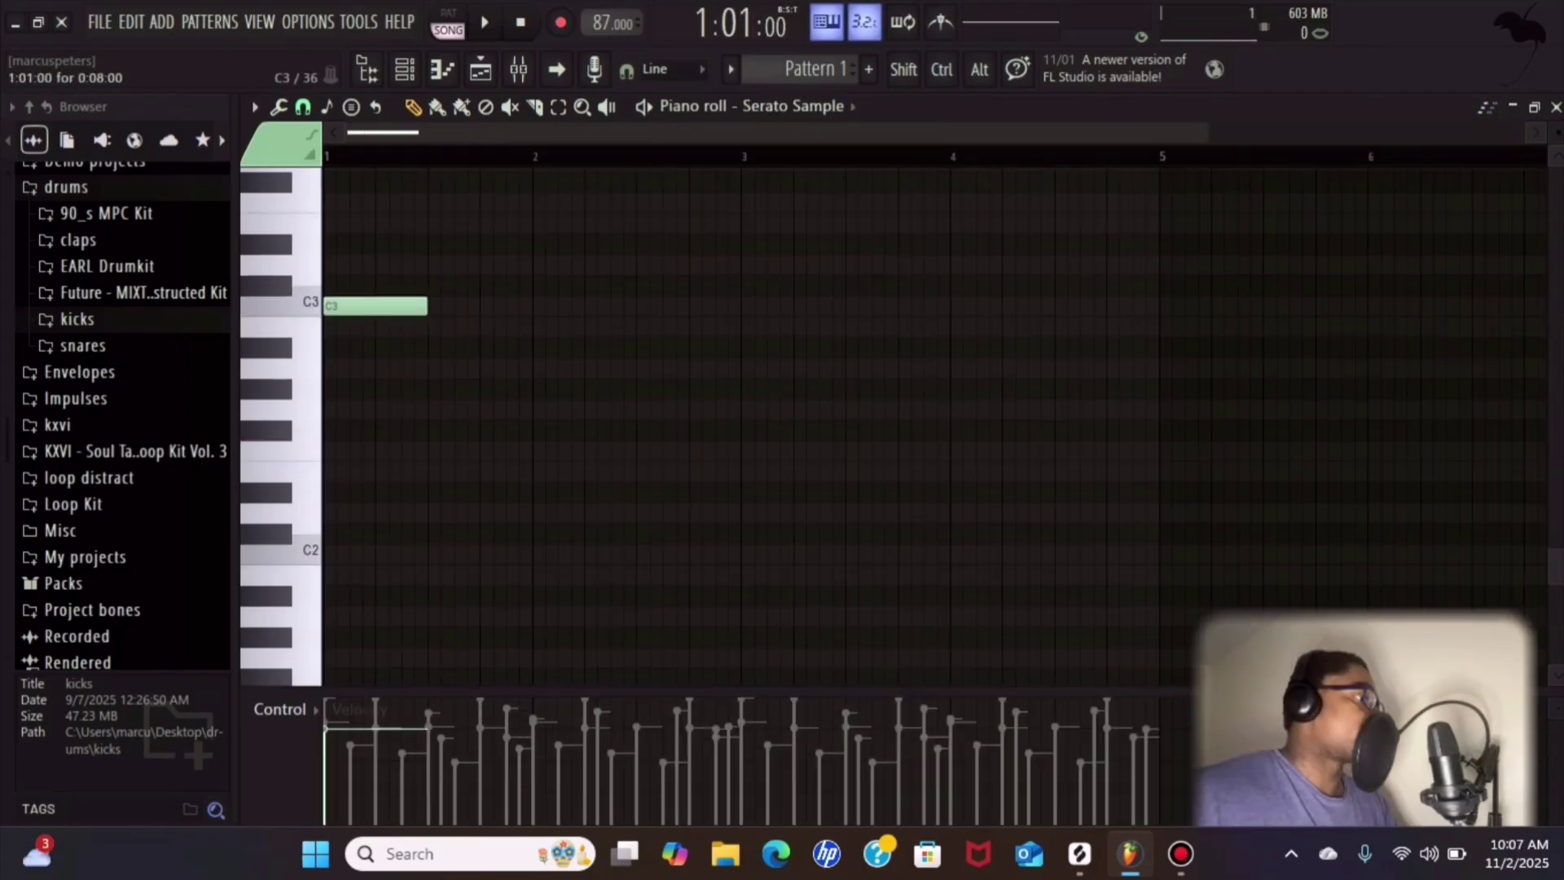
key(space)
scroll(951, 222, up, 4)
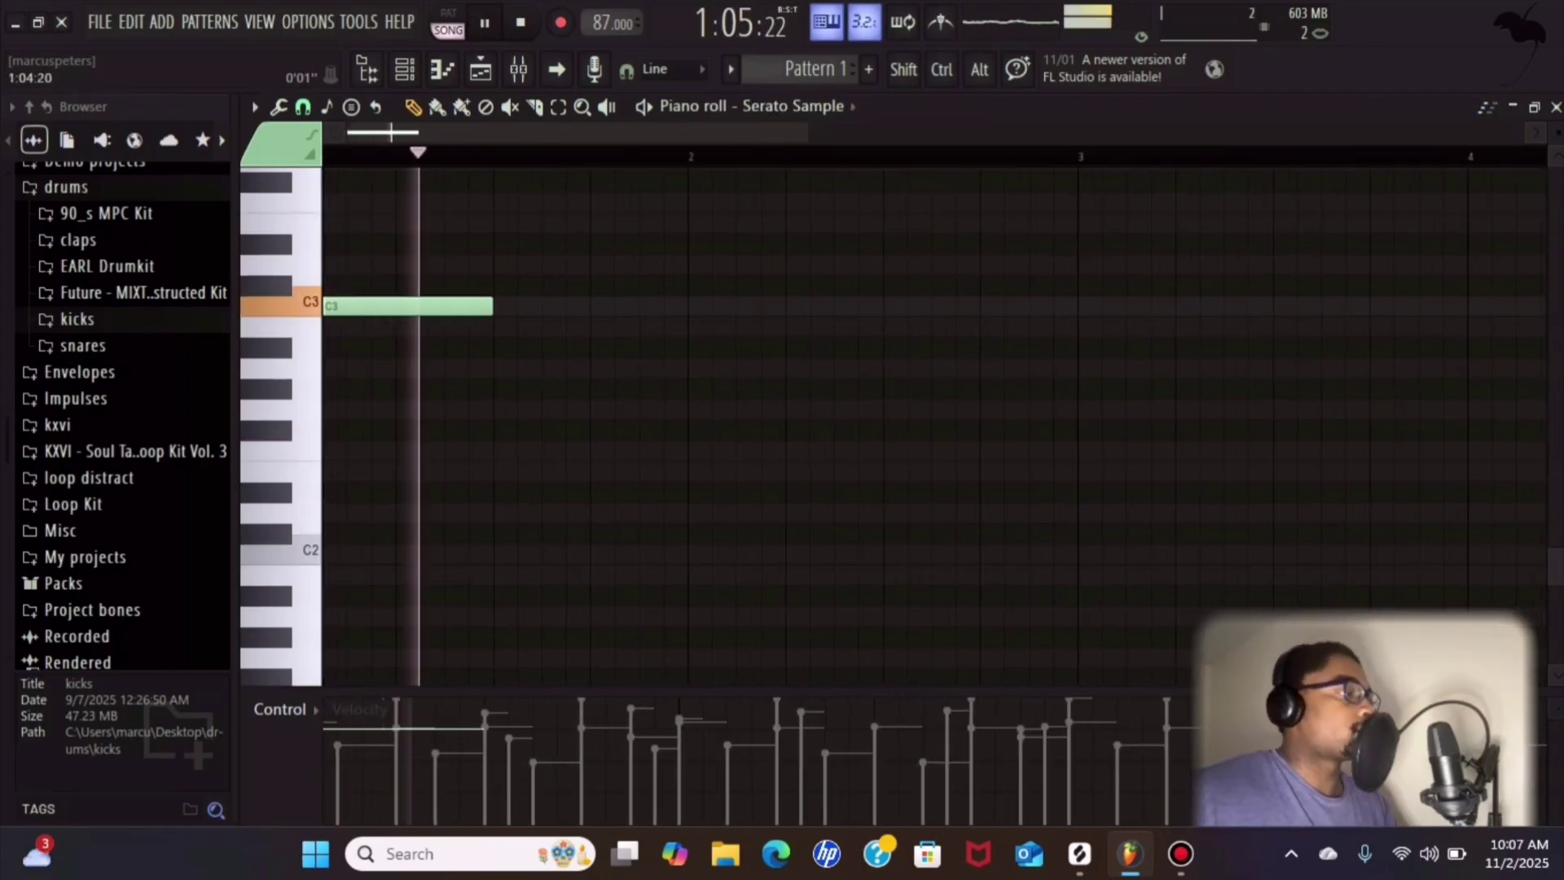
key(space)
scroll(951, 223, up, 4)
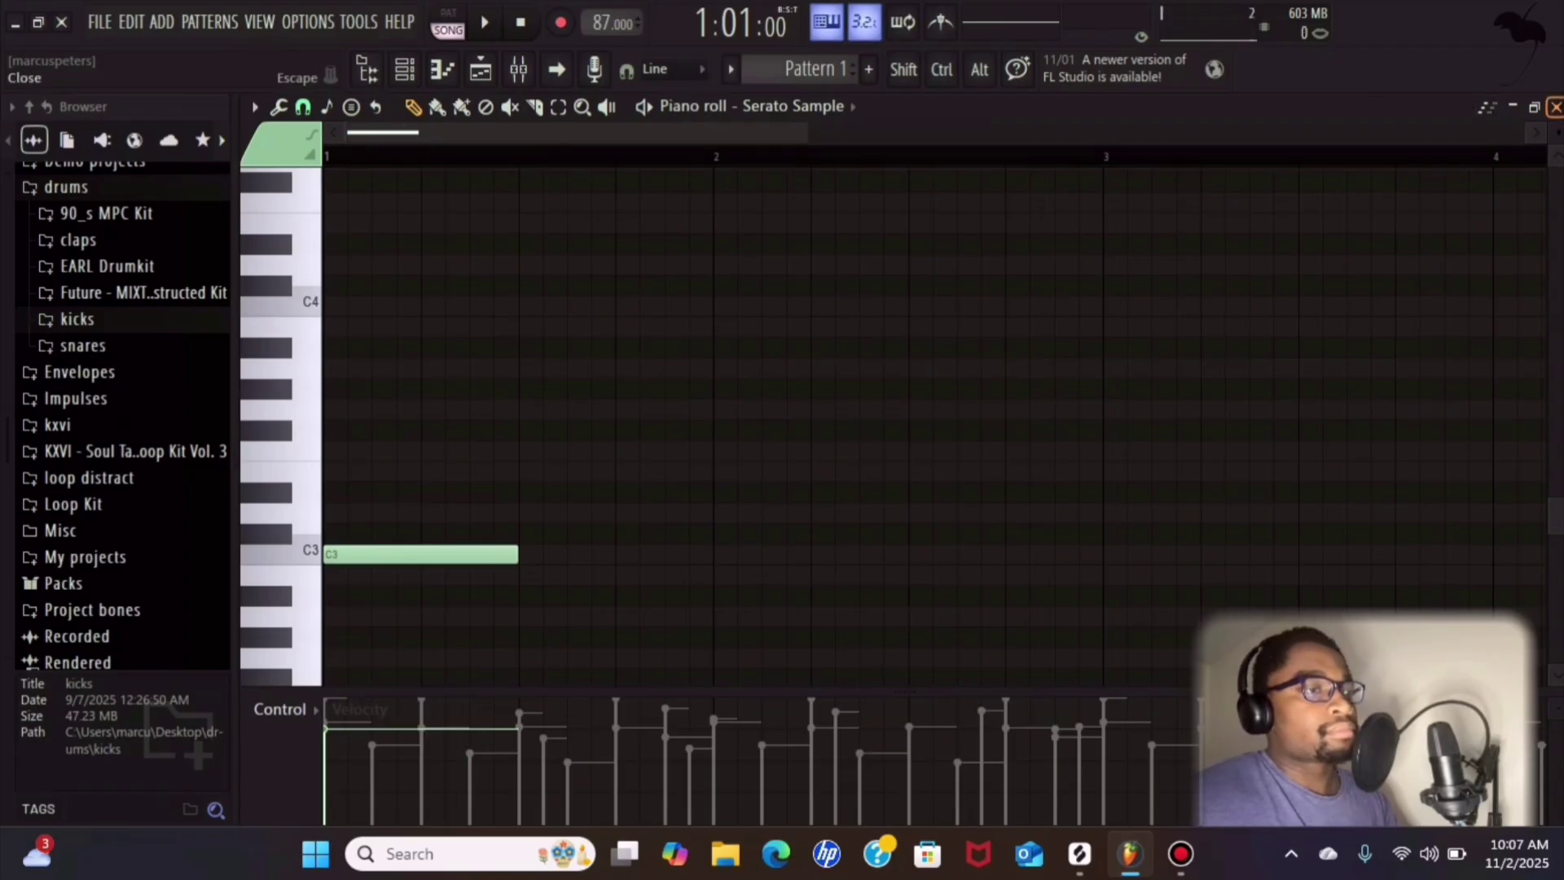
scroll(769, 156, down, 3)
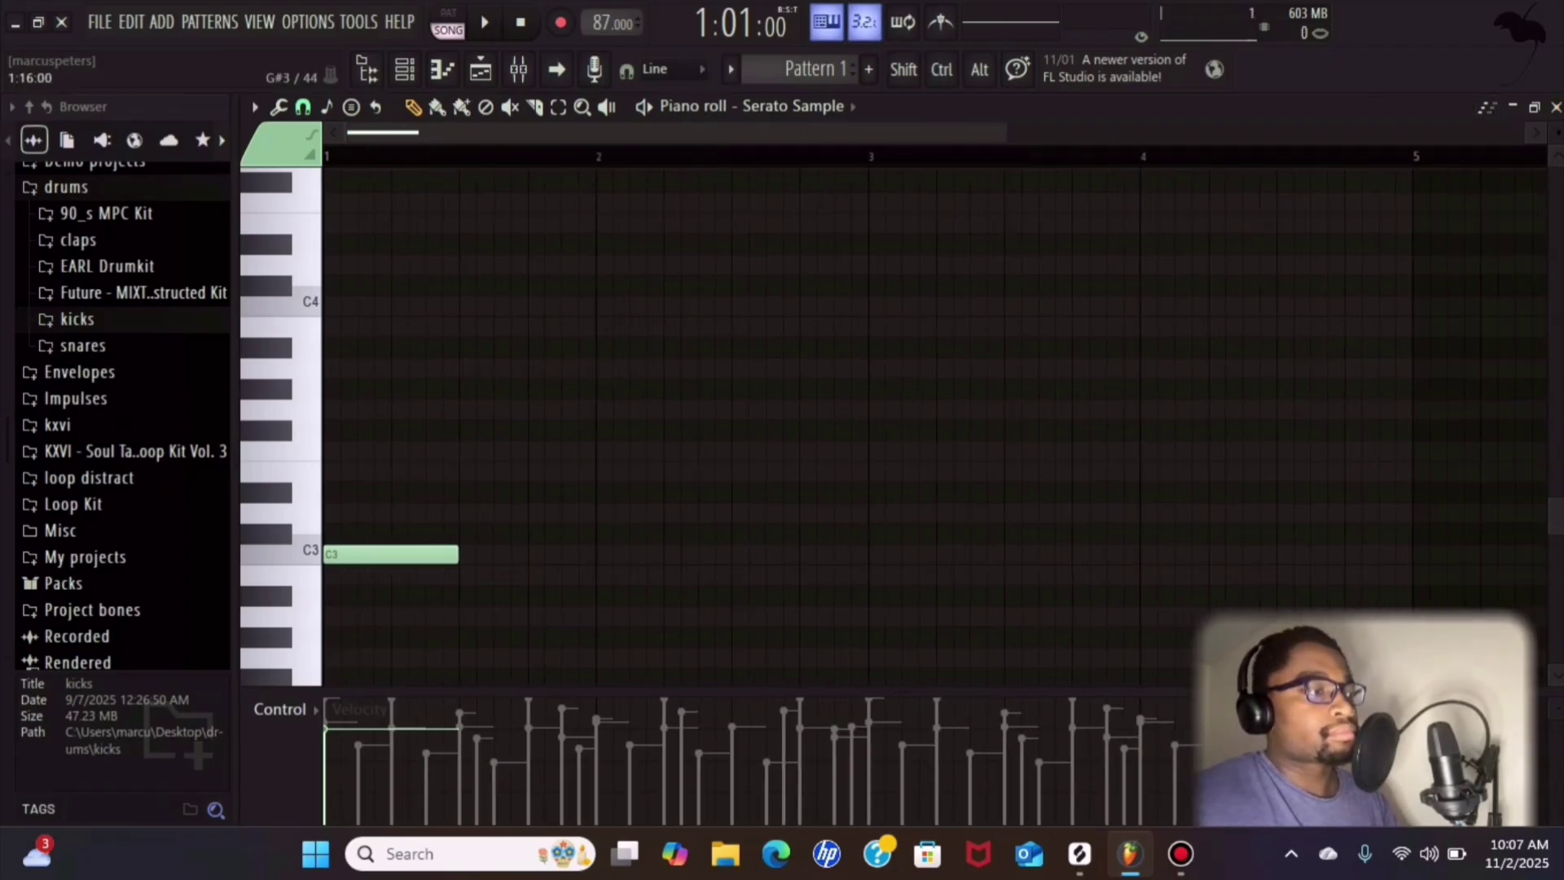
- Replace the C3 sample note with an eight-step D3 note at the start of bar 1 and audition it
click(465, 473)
right_click(464, 472)
right_click(388, 554)
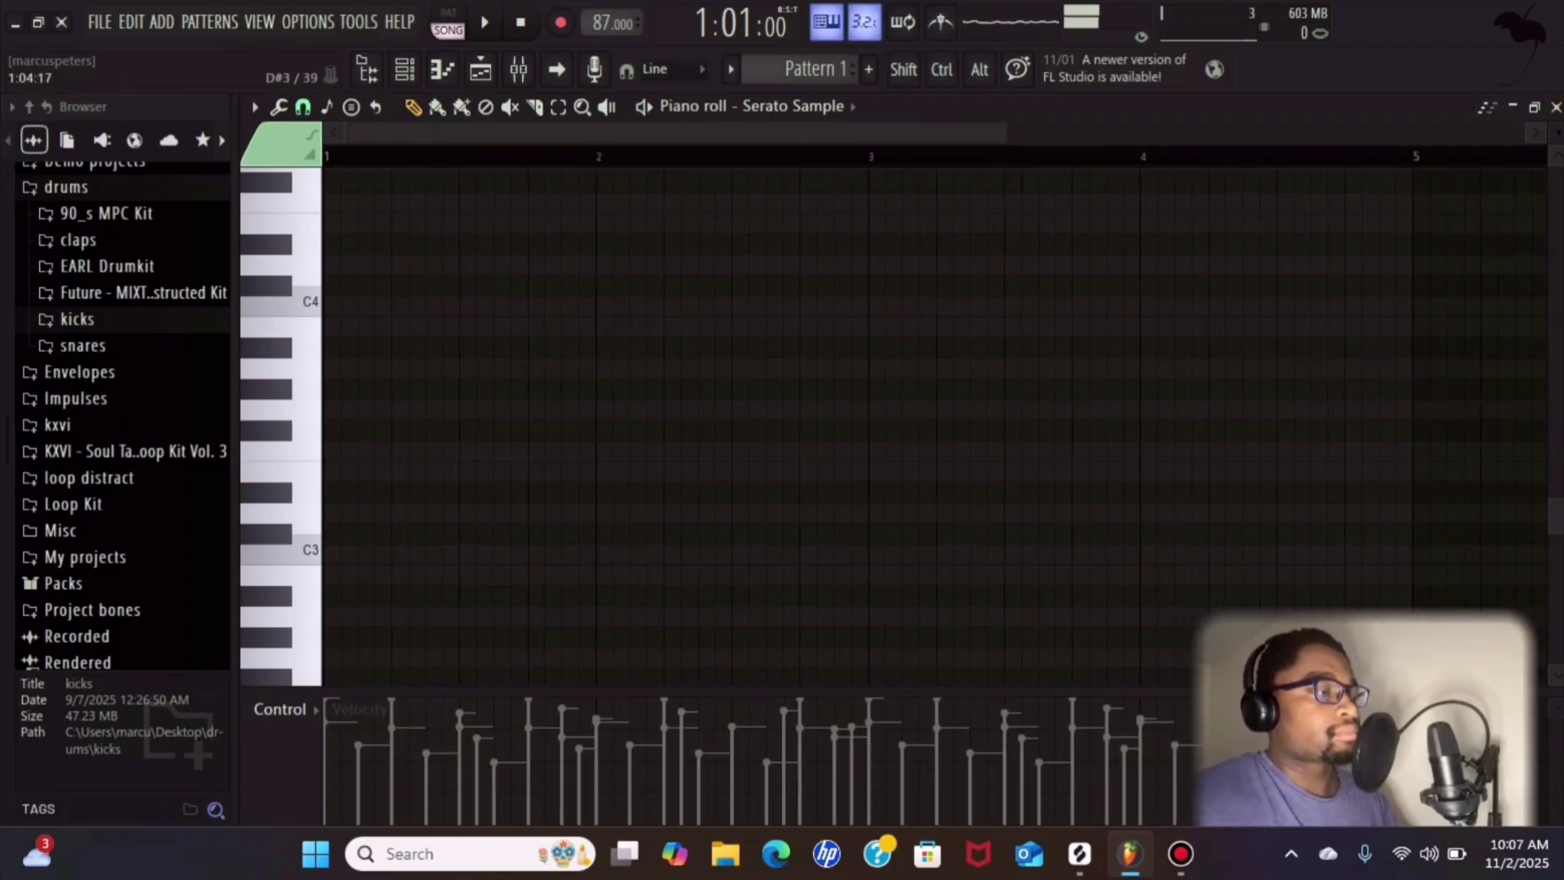
drag(334, 472, 334, 512)
key(space)
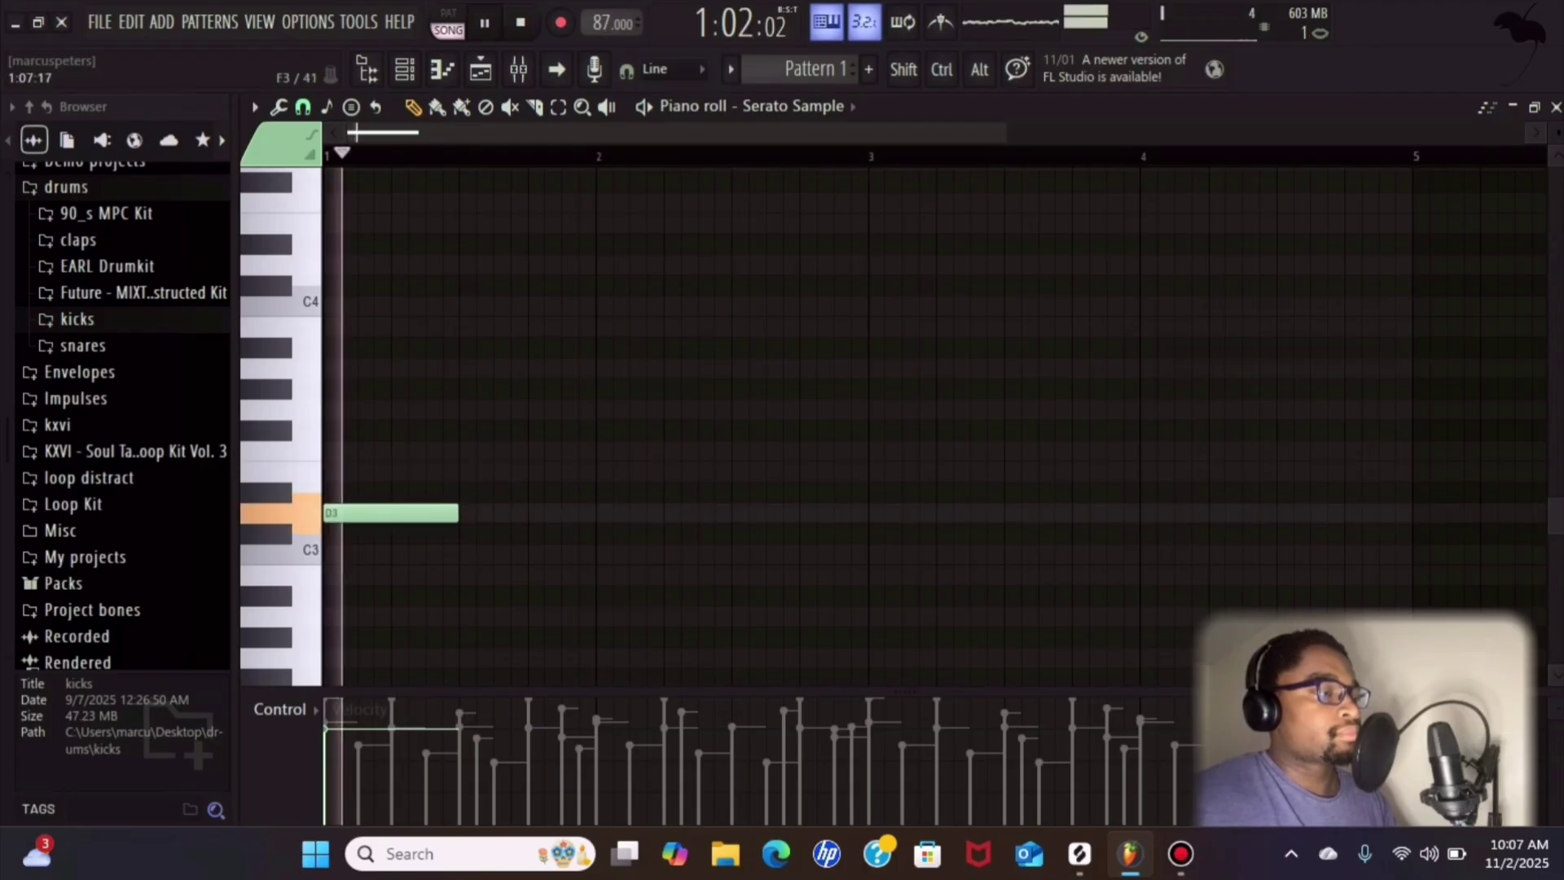
key(space)
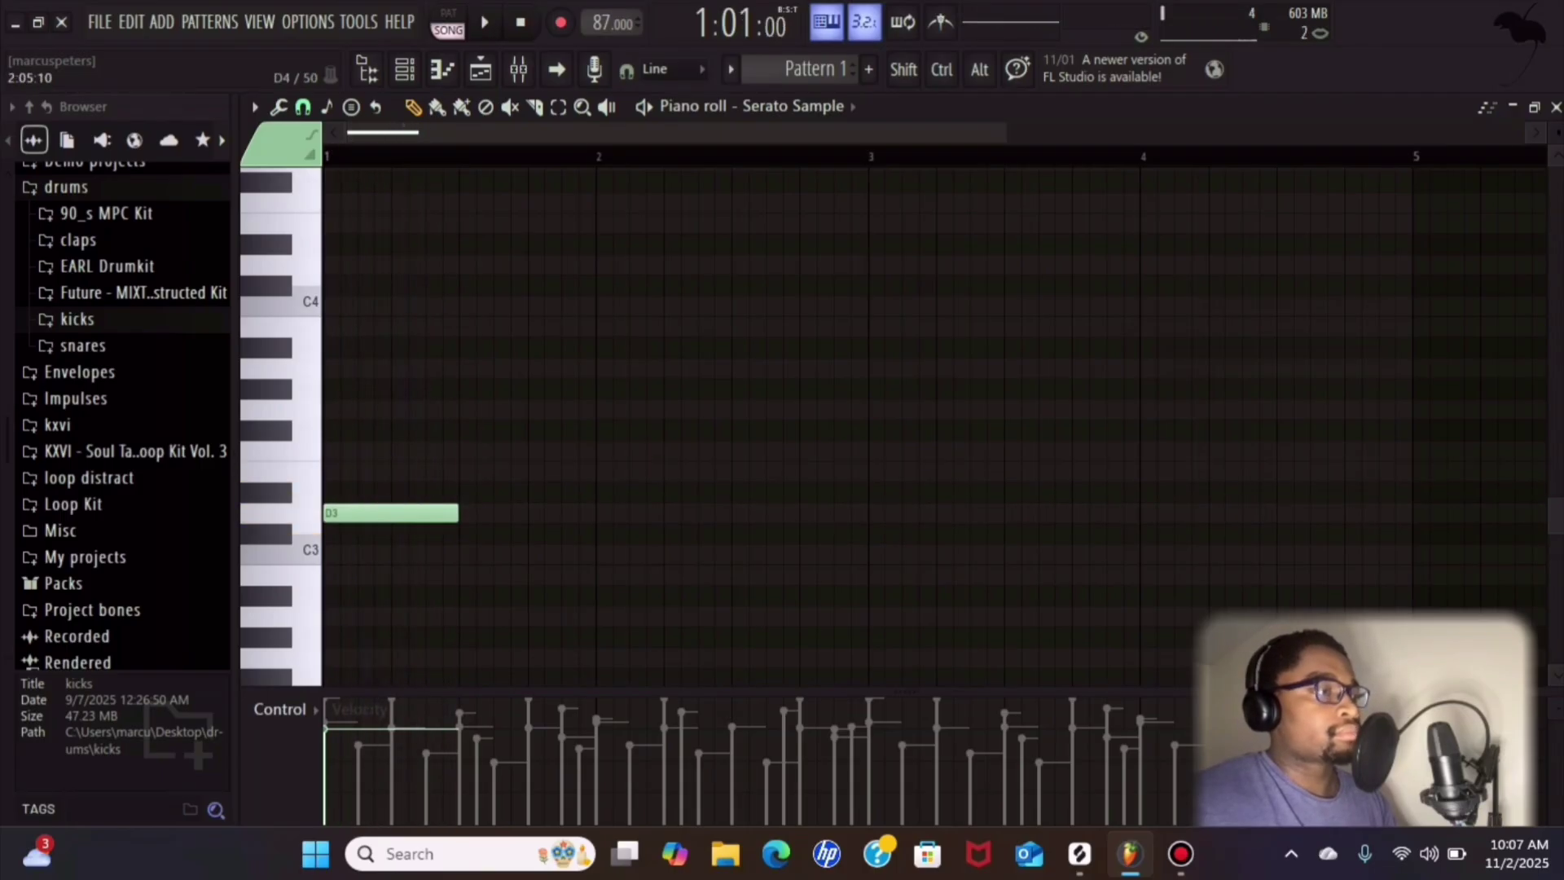
- Replace the D3 note with an eight-step B3 note, audition it and add an eight-step D4 note on step 9 of bar 1
right_click(422, 514)
drag(374, 326, 374, 340)
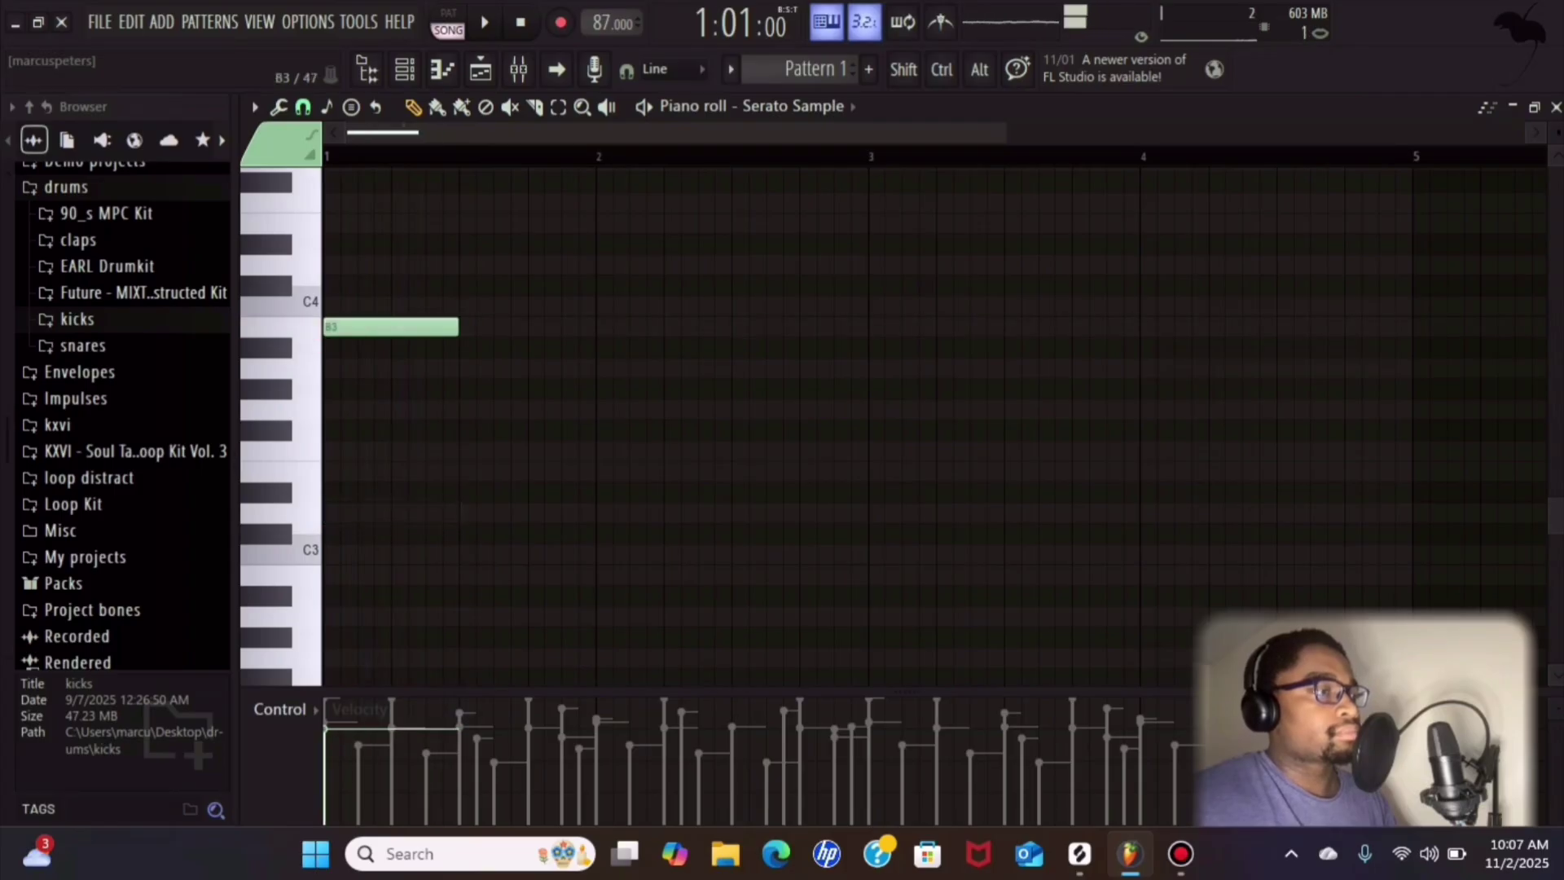
key(space)
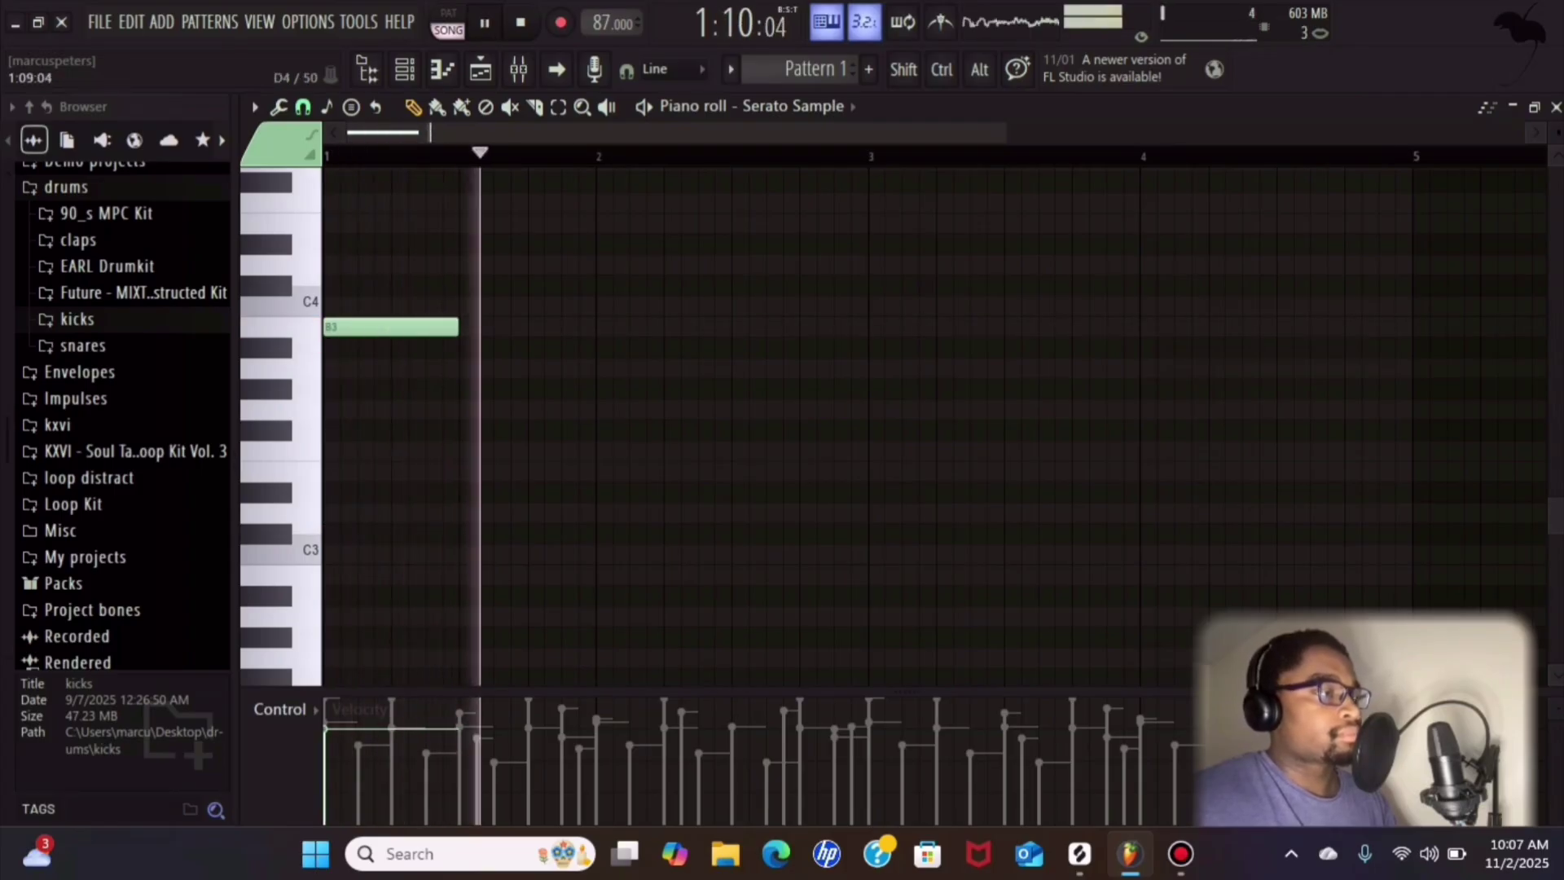
key(space)
click(463, 265)
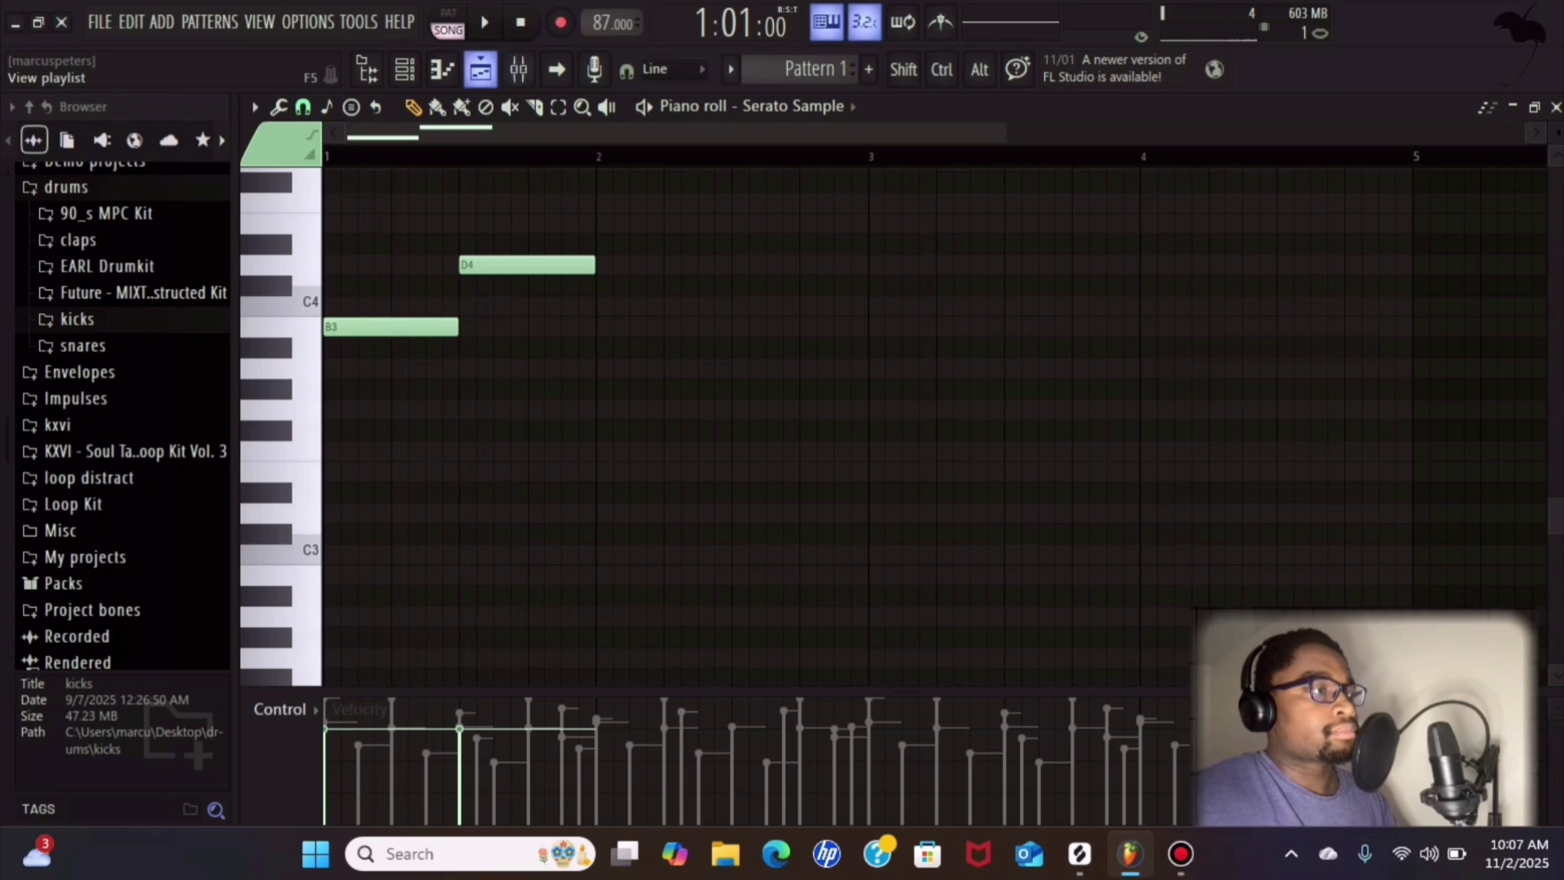
- Reopen the Serato Sample channel's piano roll from the channel rack and audition the B3 and D4 notes with the drums
key(F5)
click(1556, 107)
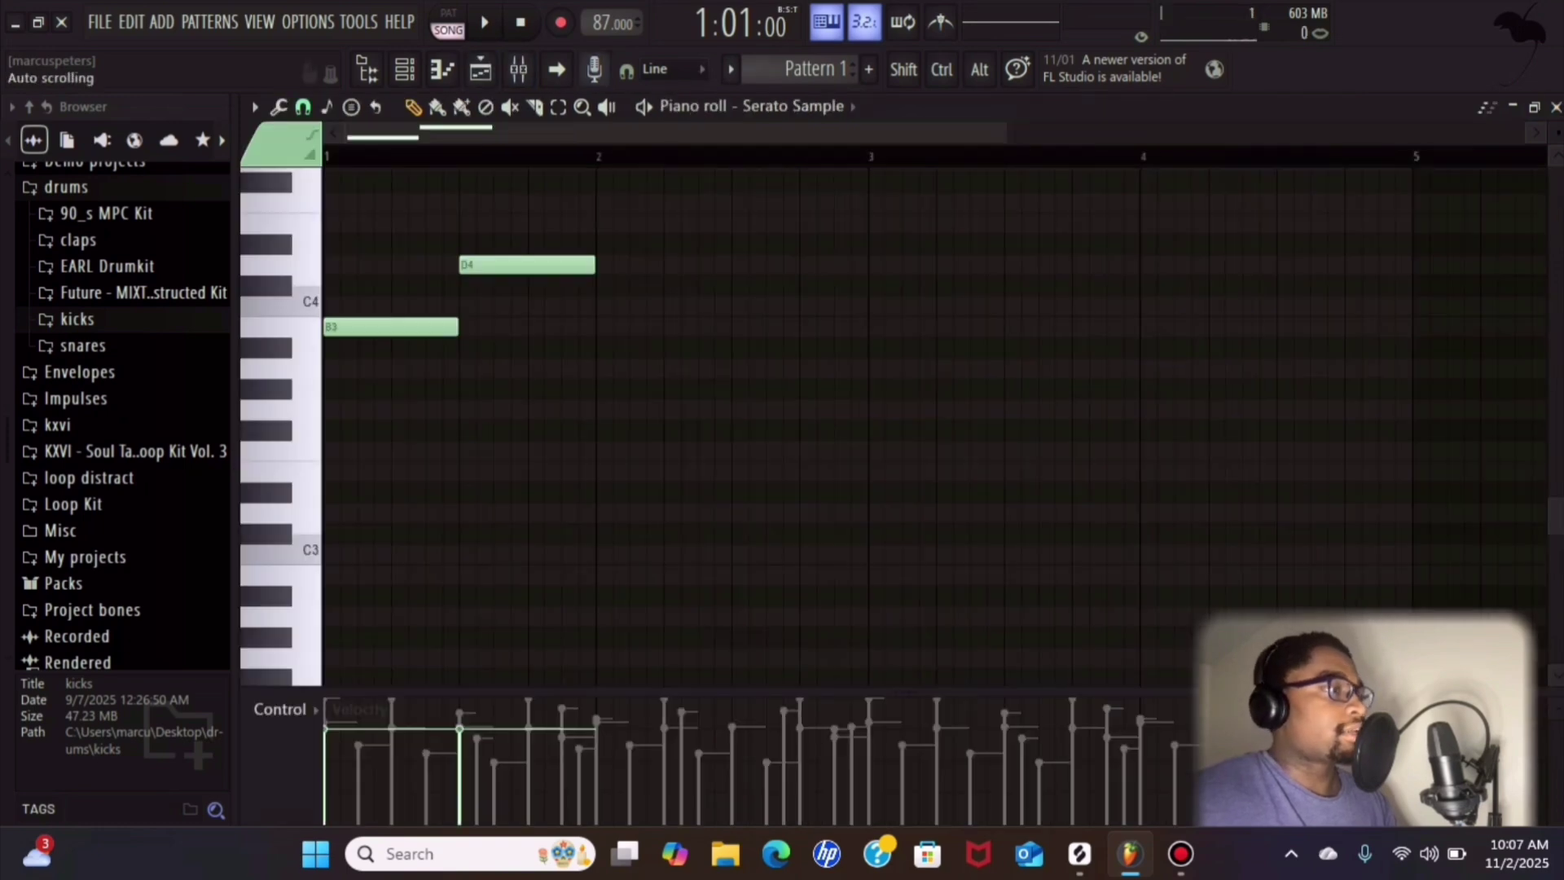
click(443, 70)
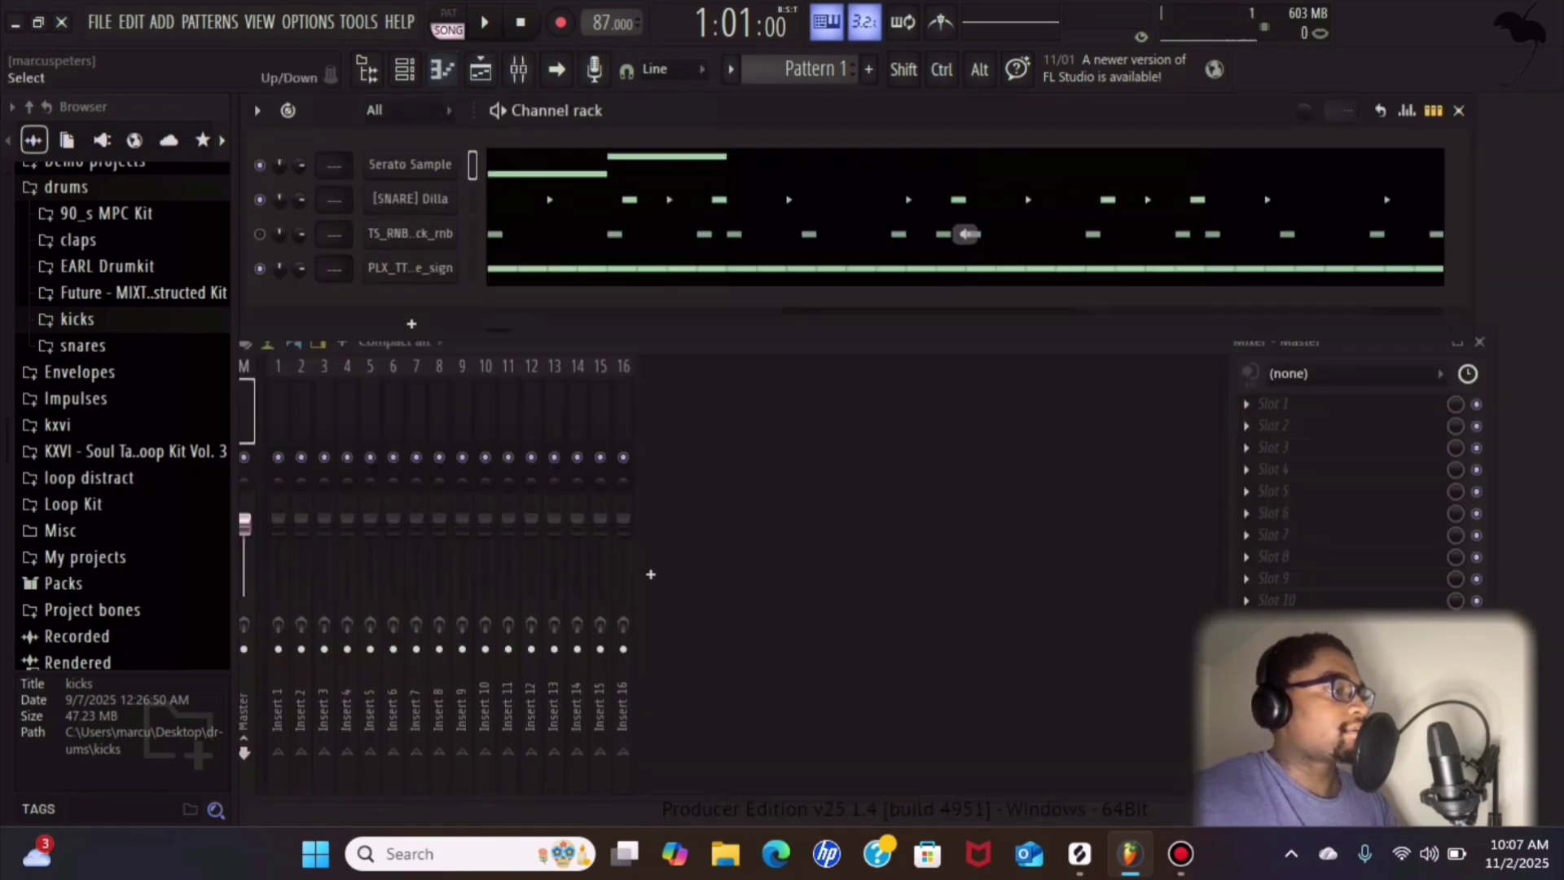
right_click(412, 164)
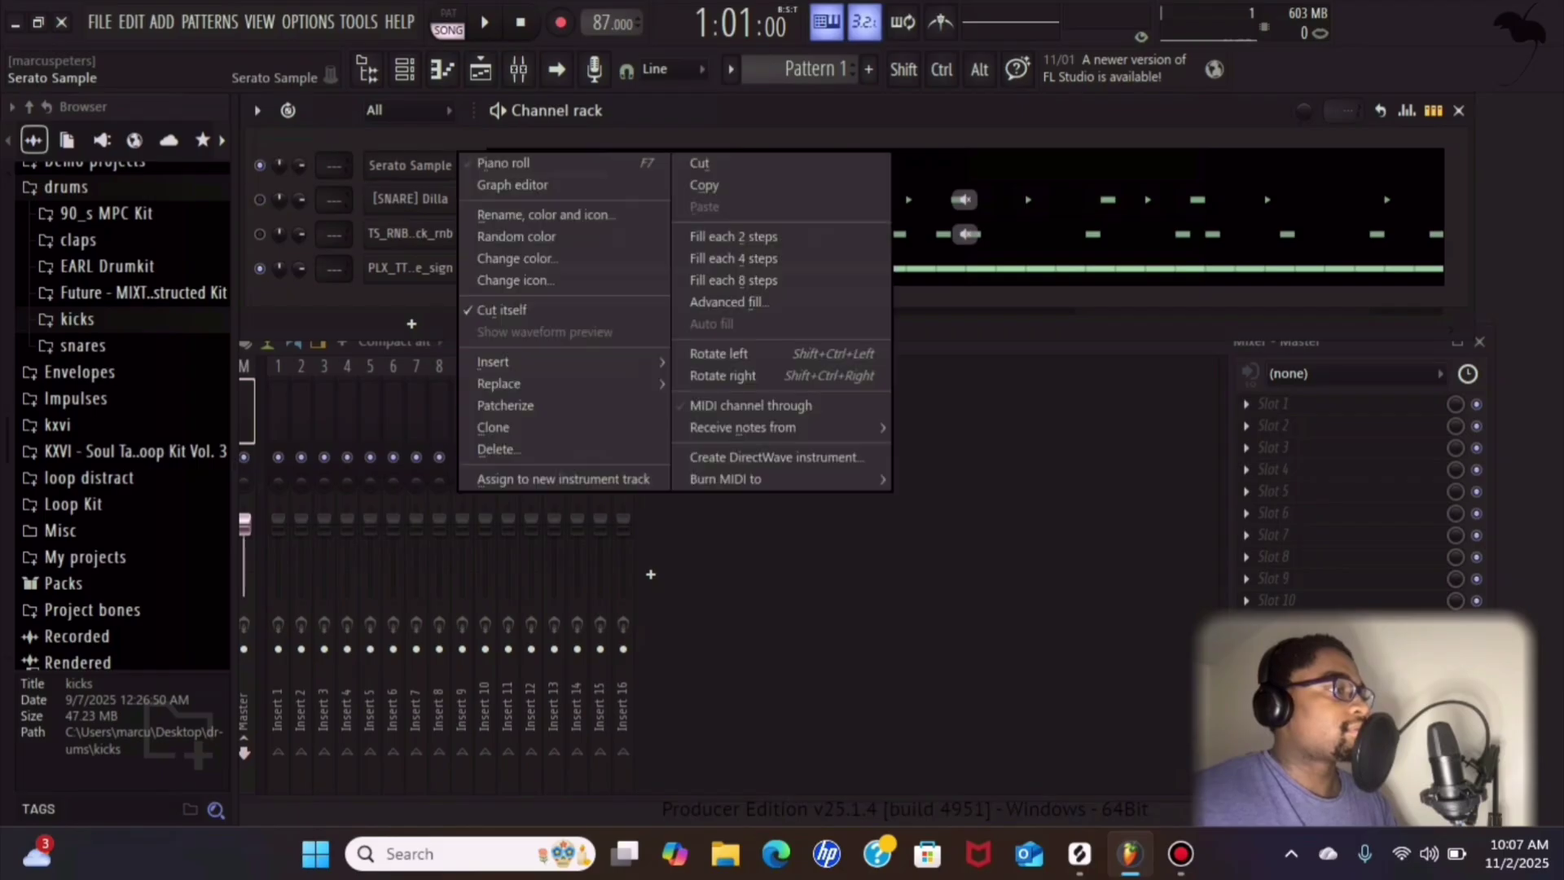
click(498, 161)
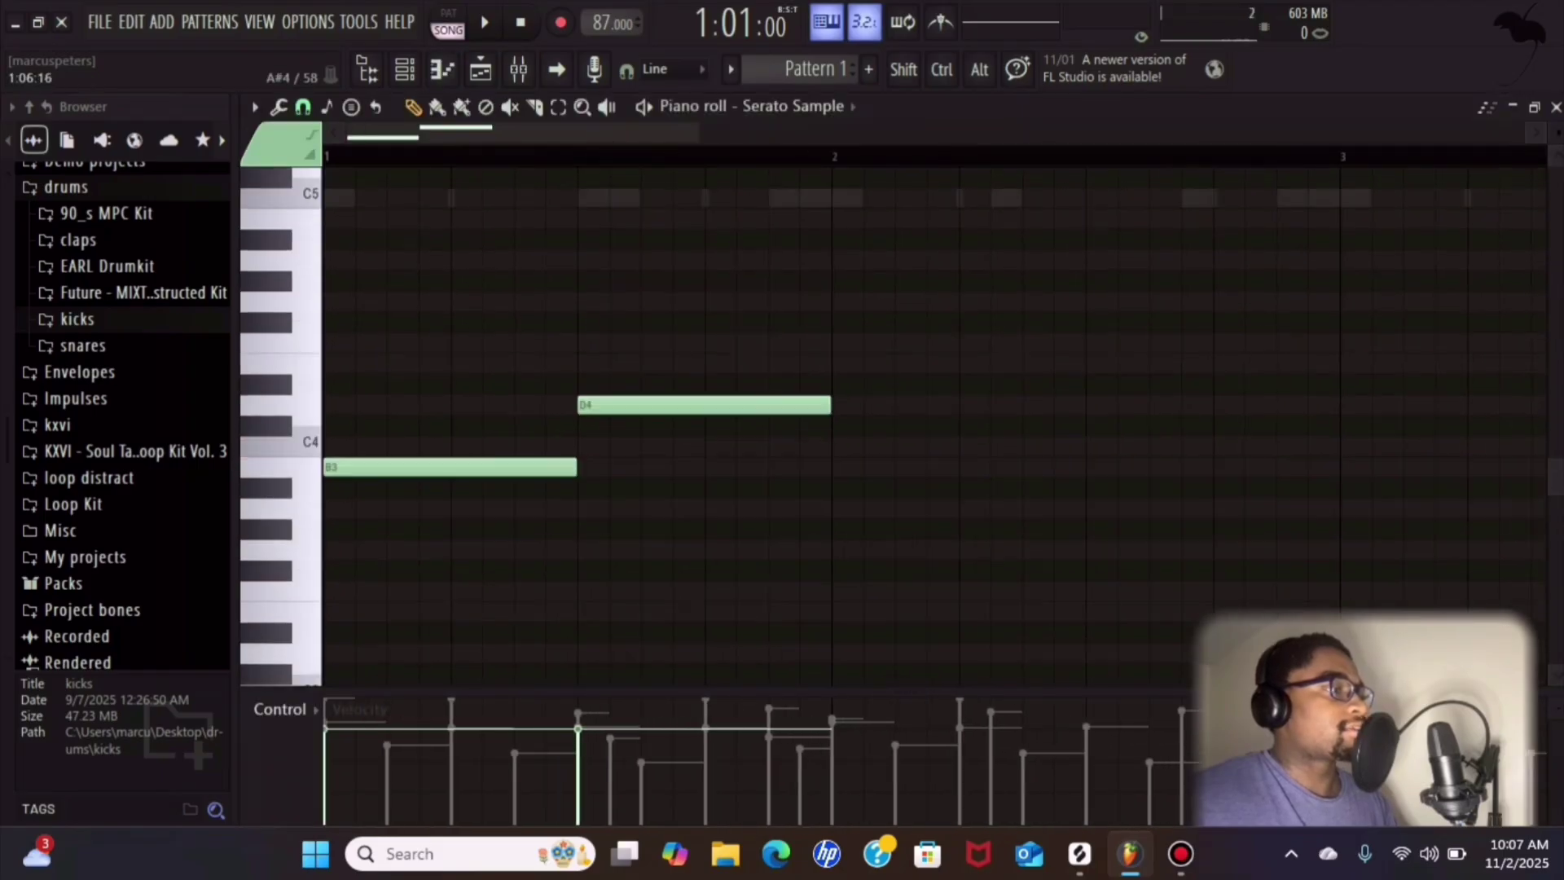
key(space)
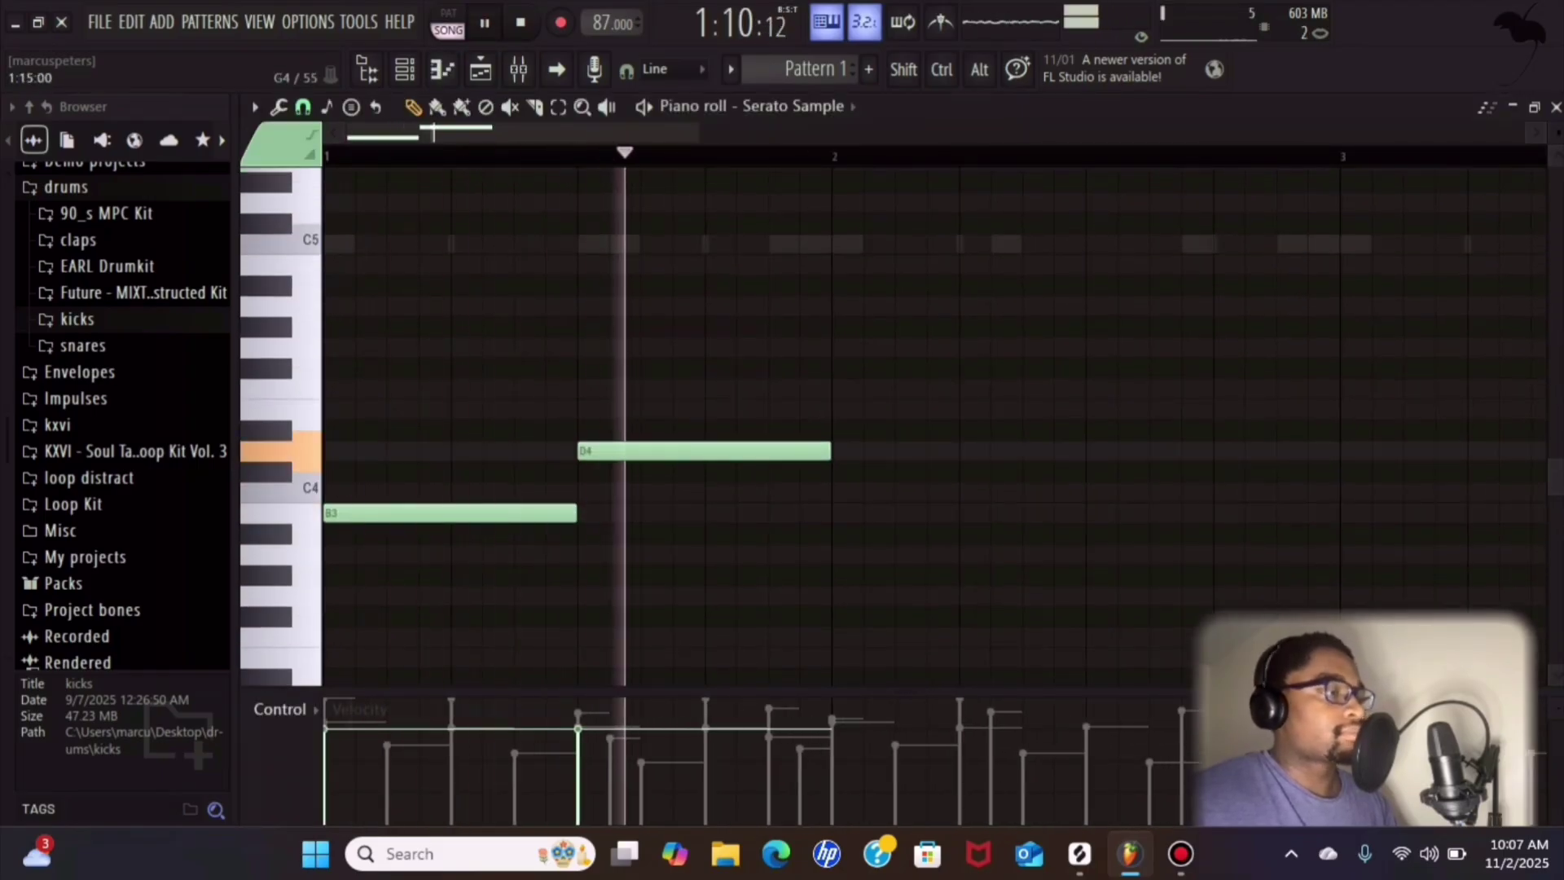
key(space)
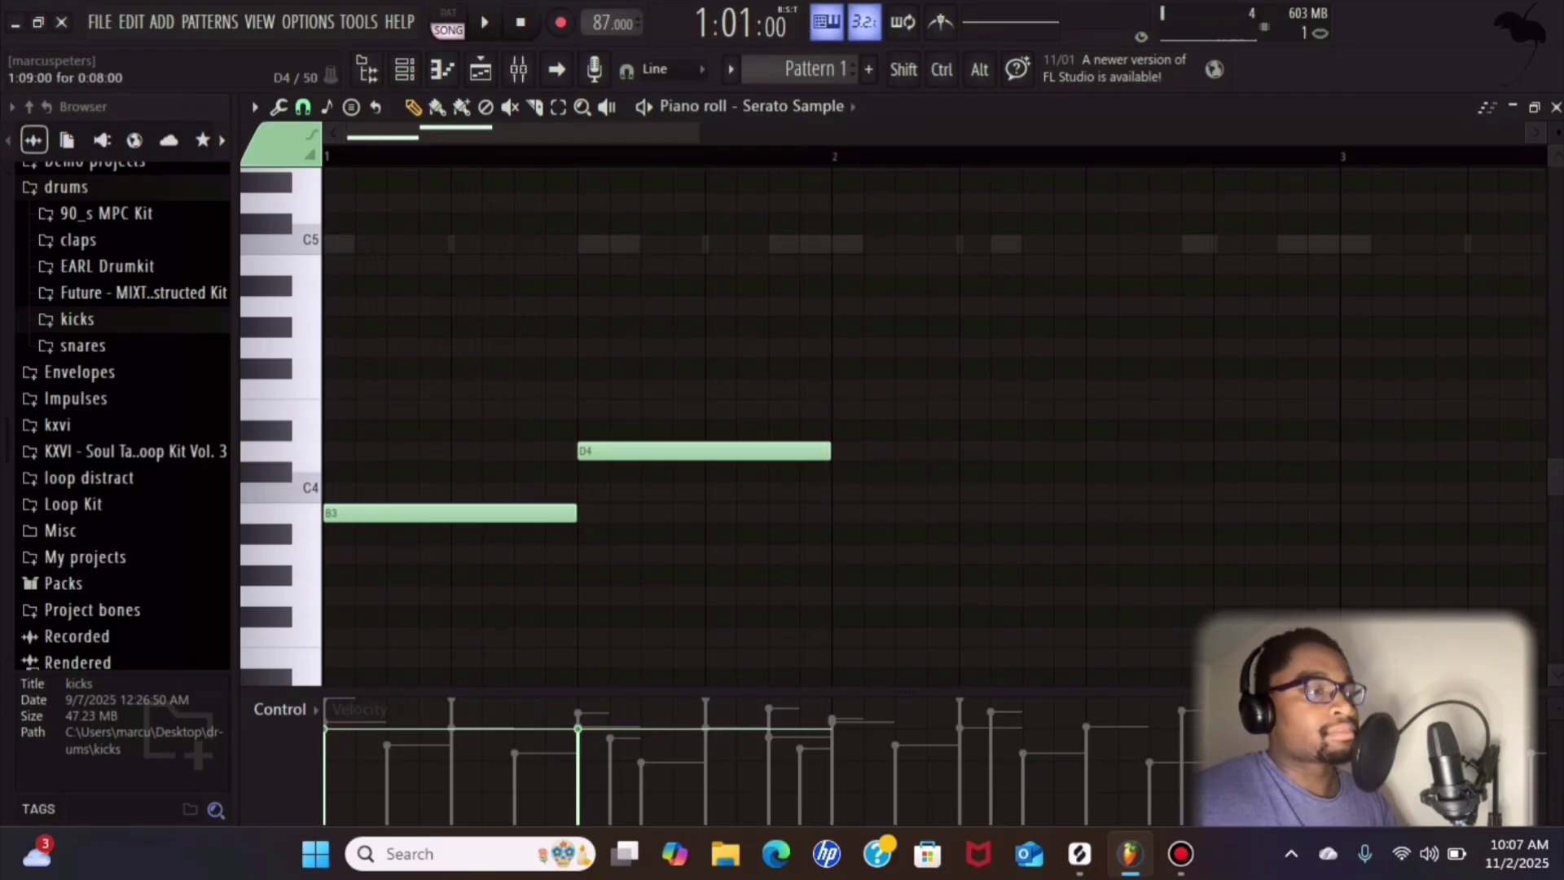
- Replace the B3 and D4 notes with a single eight-step D4 note at the start of bar 1 and audition it
right_click(595, 451)
right_click(558, 512)
click(339, 427)
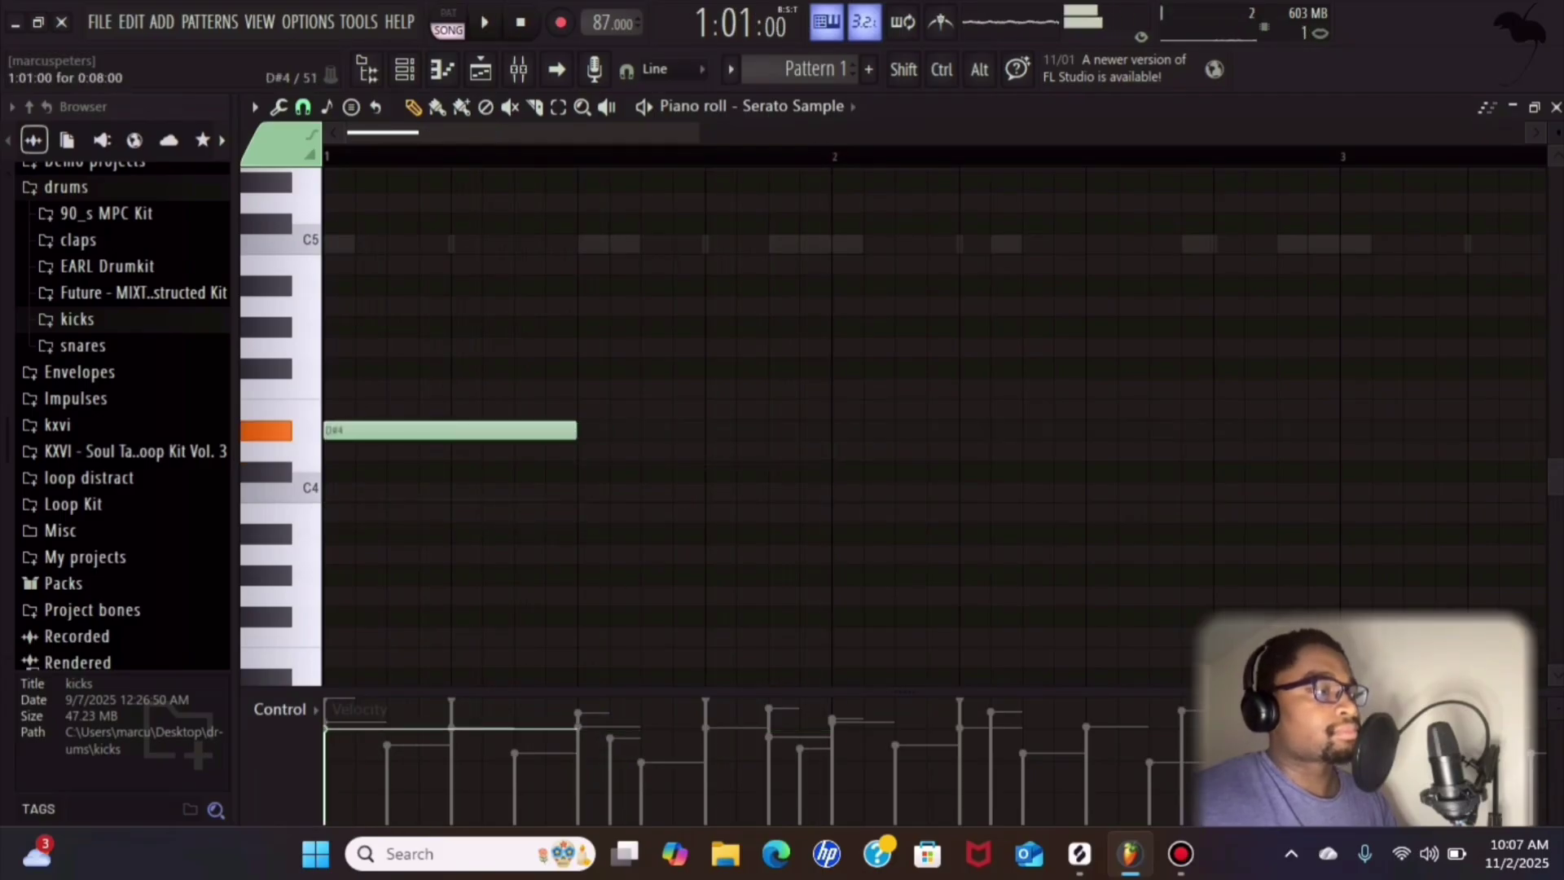
drag(338, 430, 339, 450)
key(space)
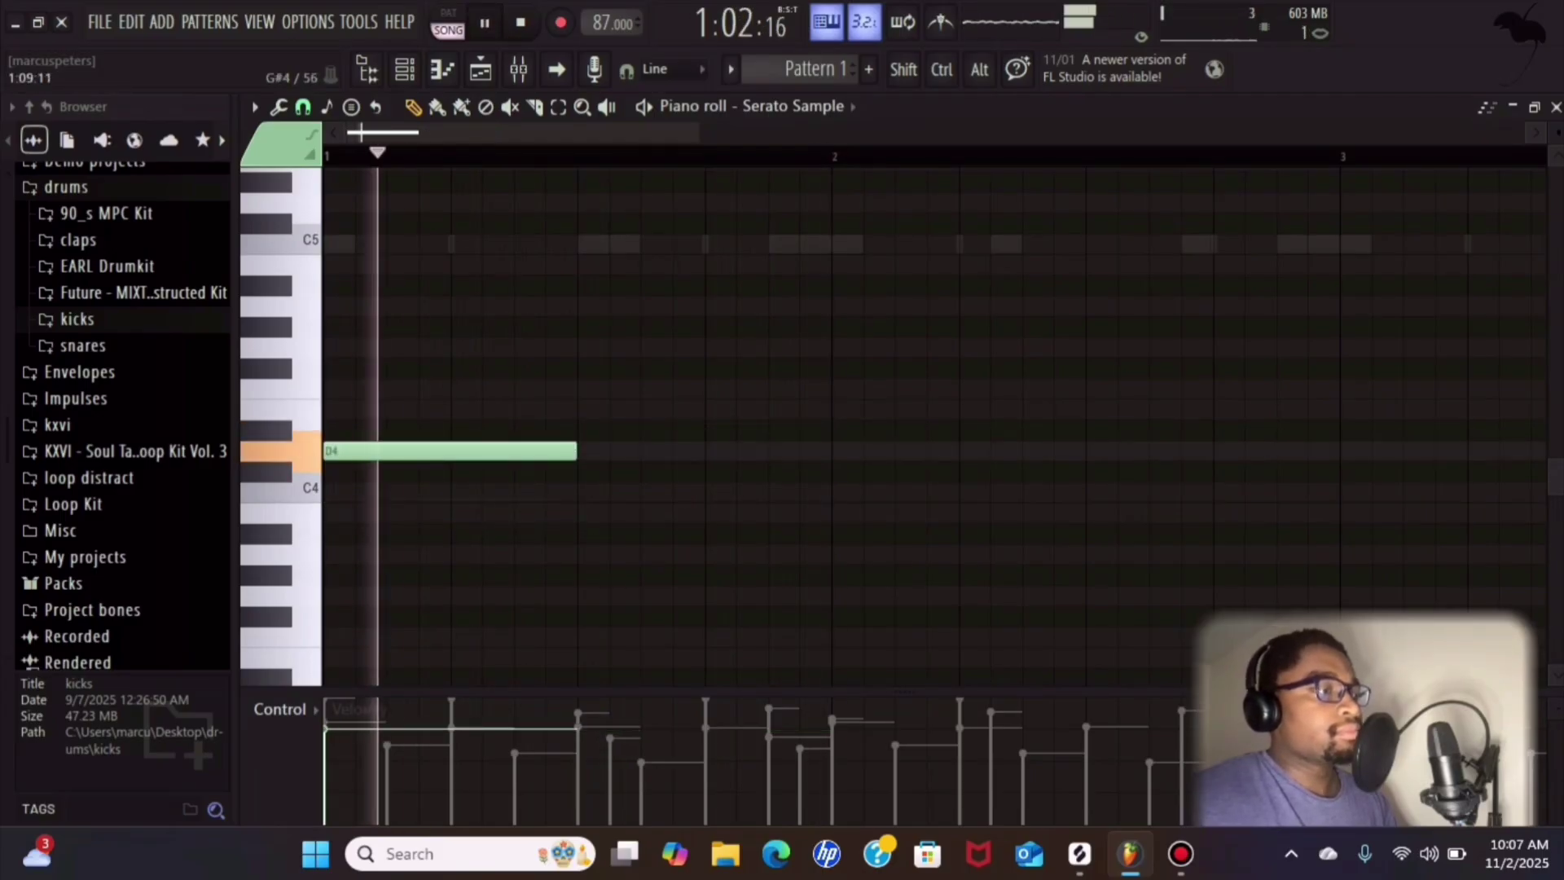
key(space)
- Add an eight-step G#4 note on step 9 of bar 1 and an eight-step A#4 note at the start of bar 2, auditioning during playback
click(593, 327)
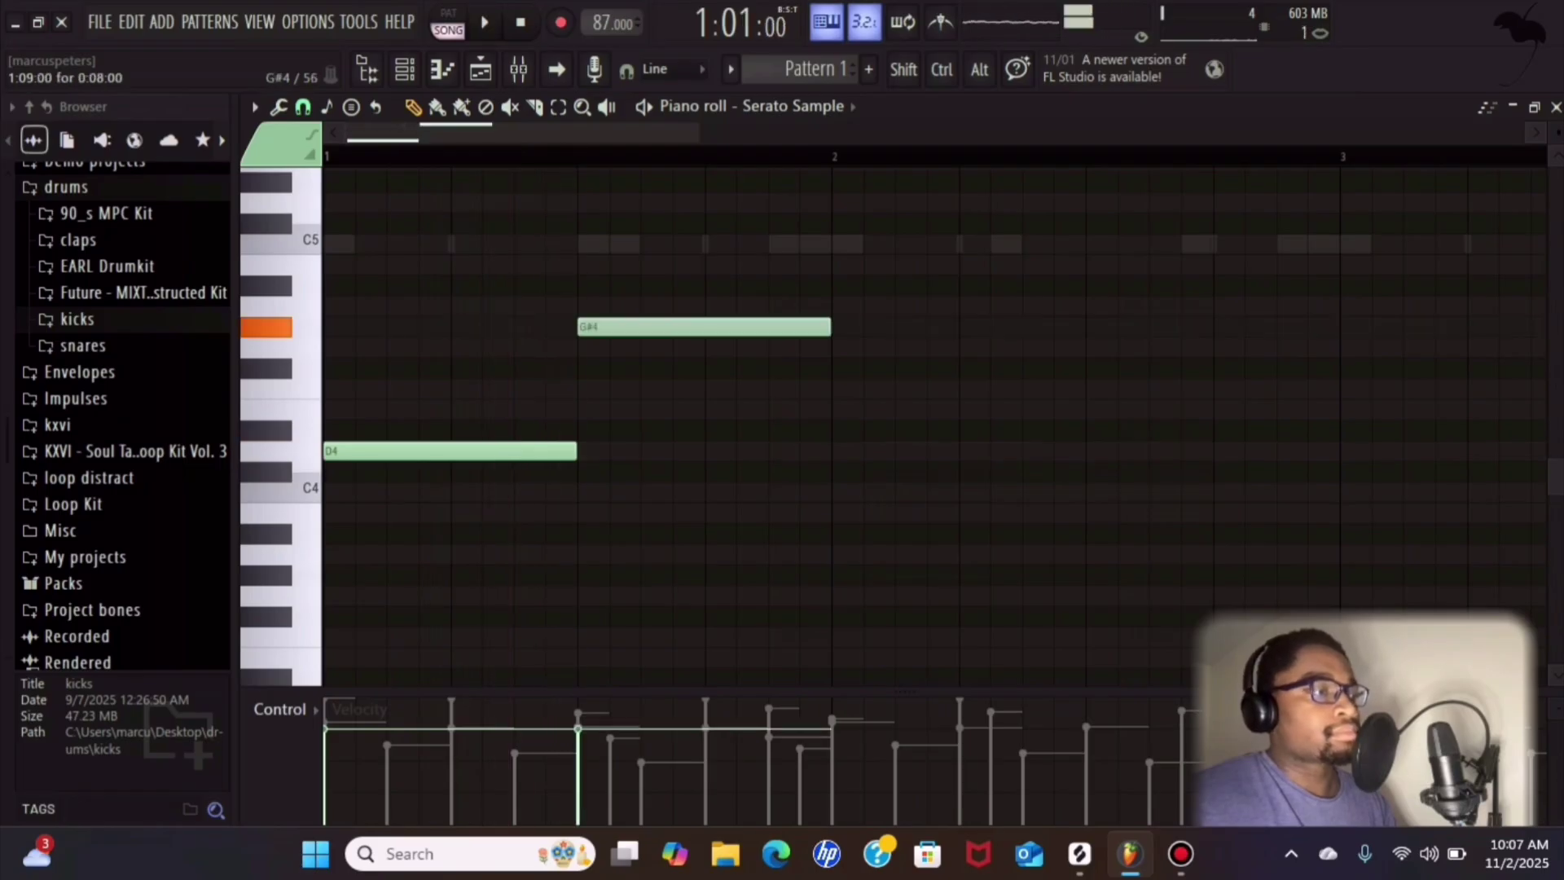
right_click(616, 326)
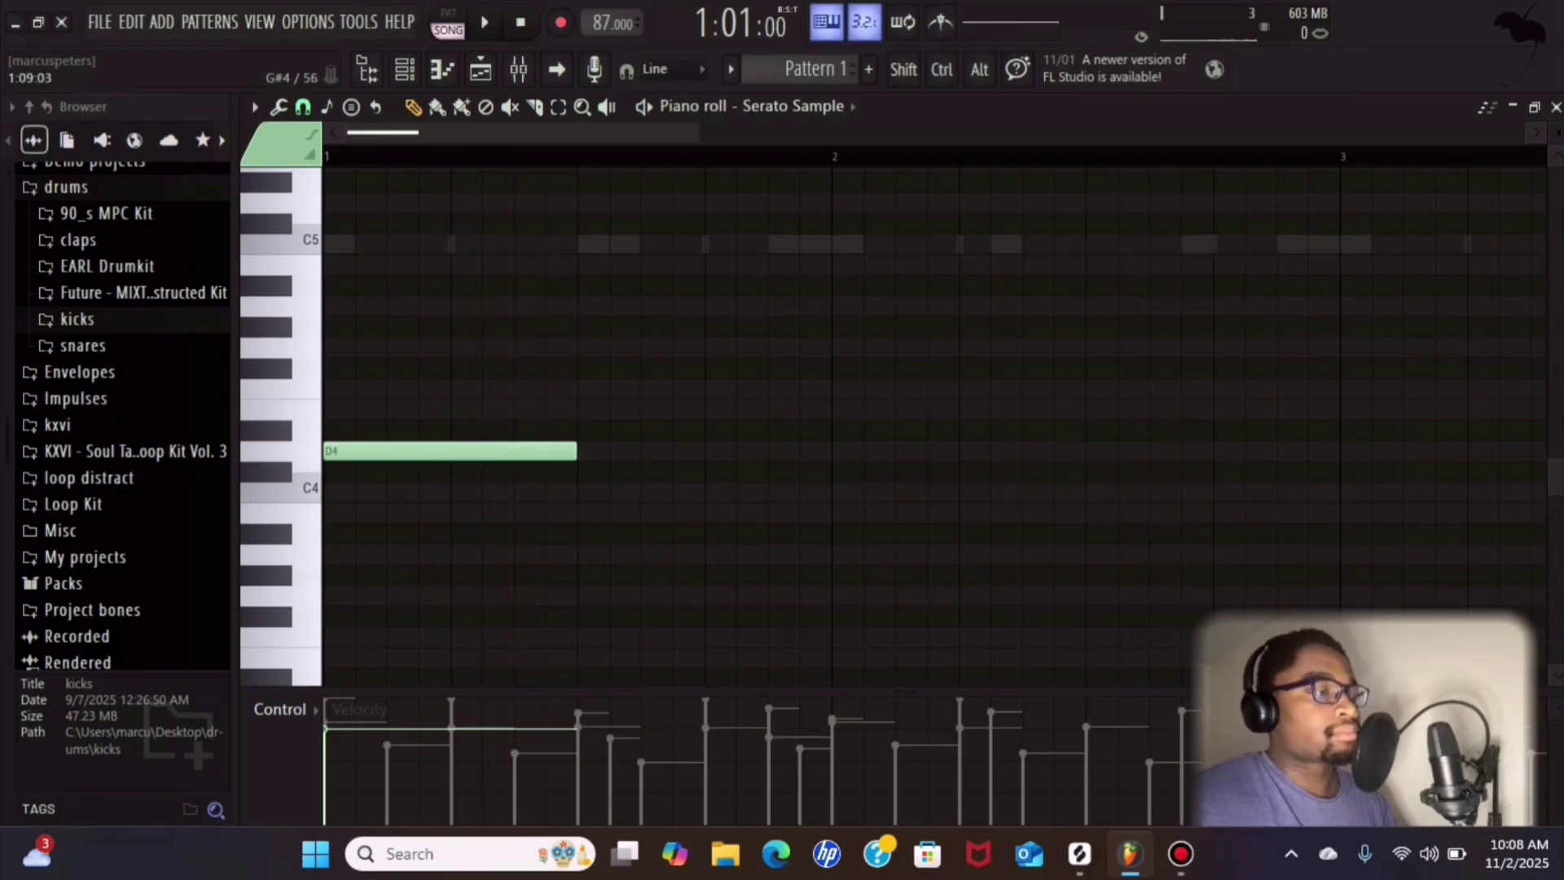
click(582, 327)
key(space)
scroll(688, 224, down, 3)
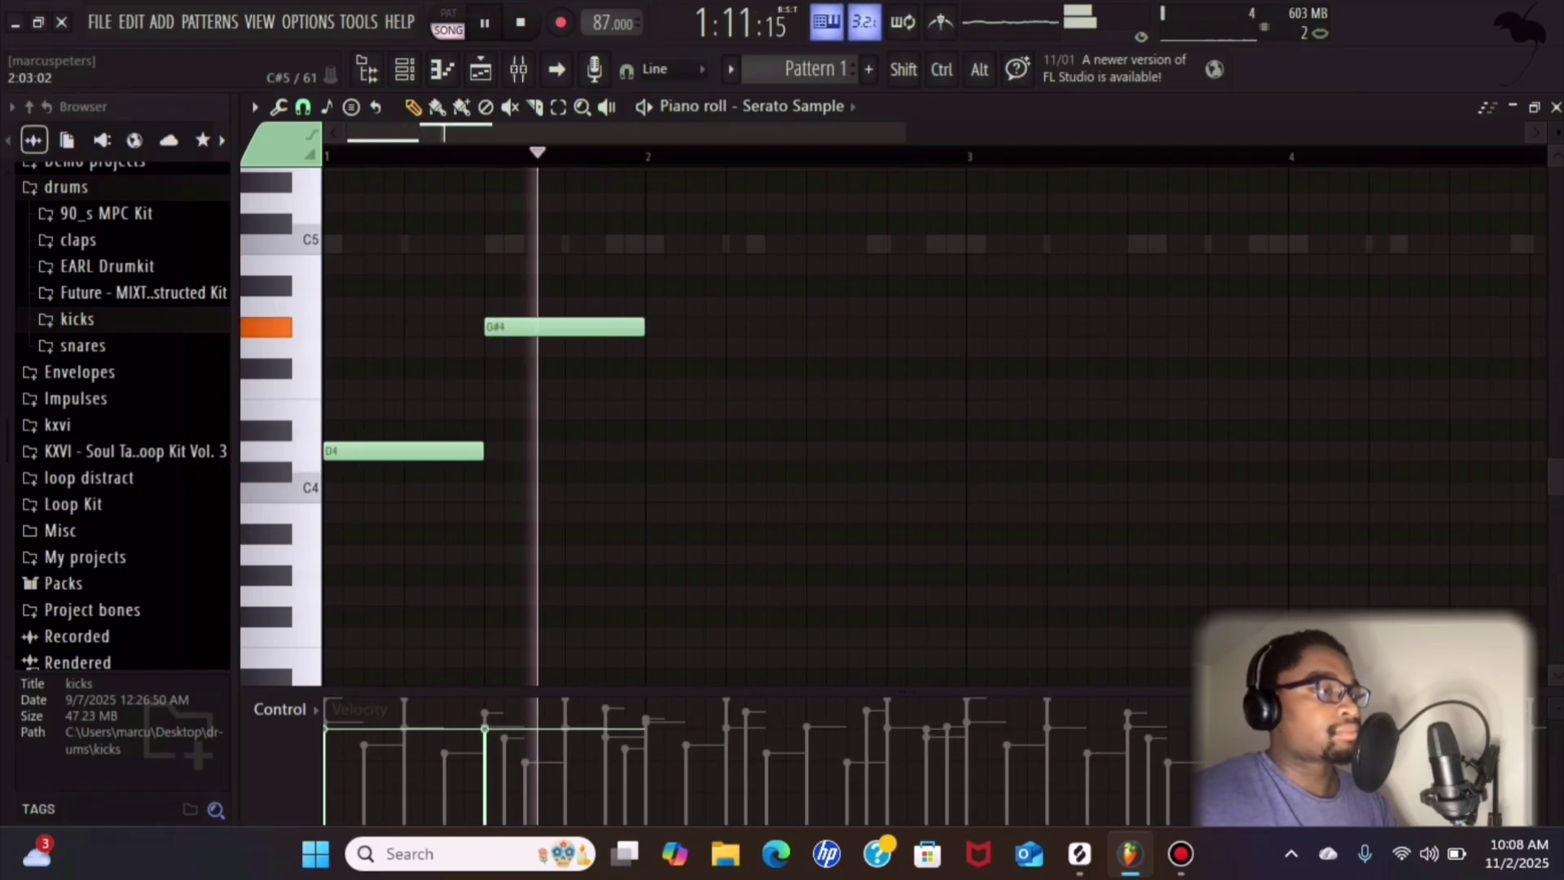
click(657, 286)
key(space)
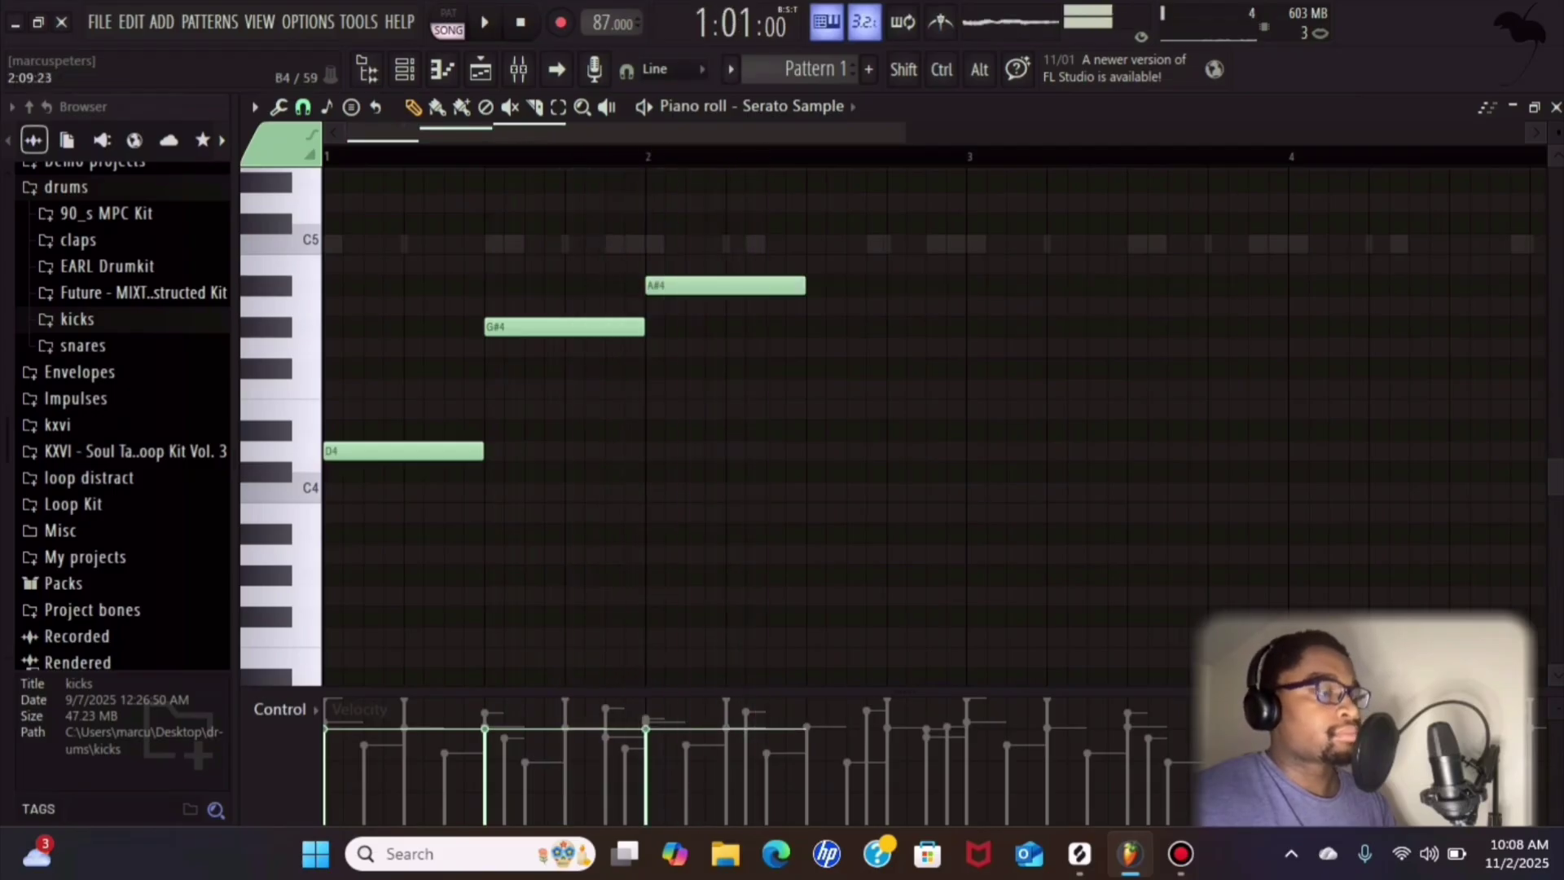
- Add a four-step C#5 note on step 9 of bar 2 and a four-step F5 note on step 13
click(809, 224)
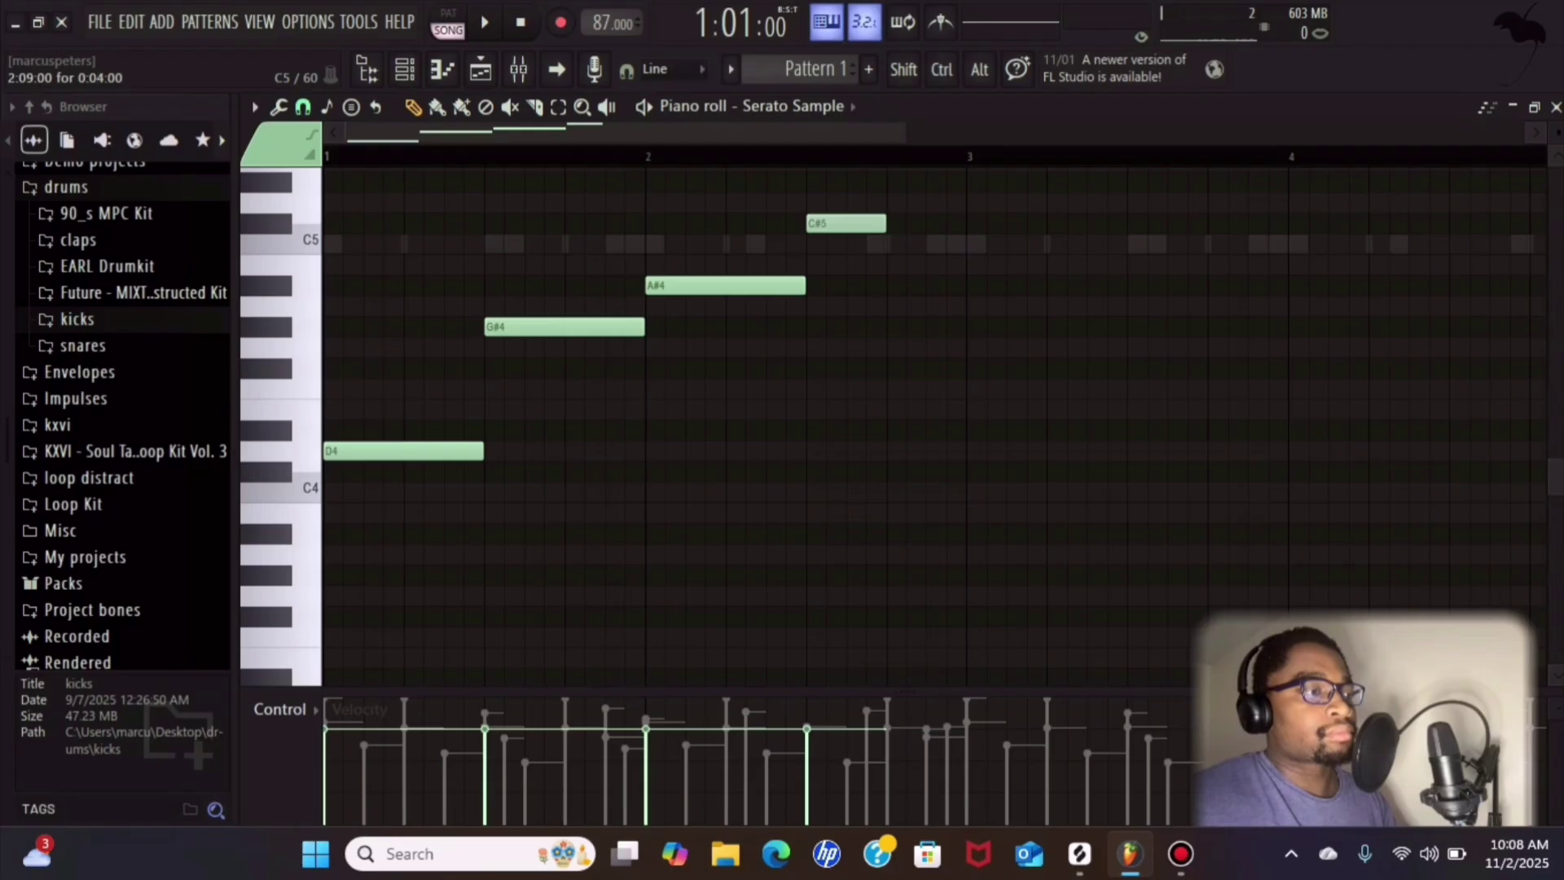
click(895, 244)
drag(904, 244, 904, 202)
scroll(904, 202, up, 3)
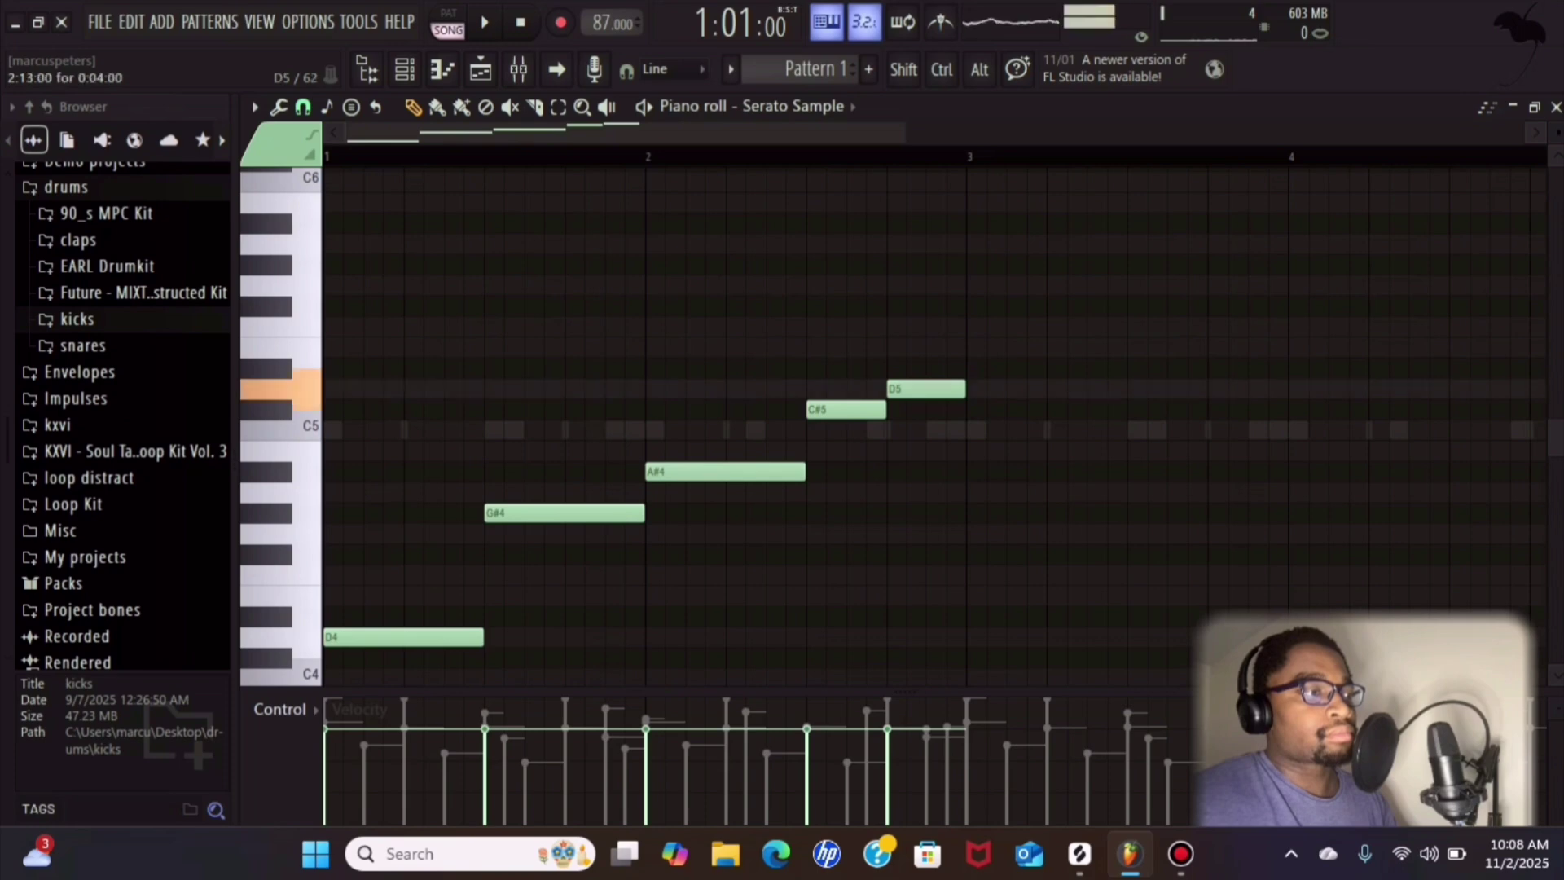
drag(904, 389, 904, 327)
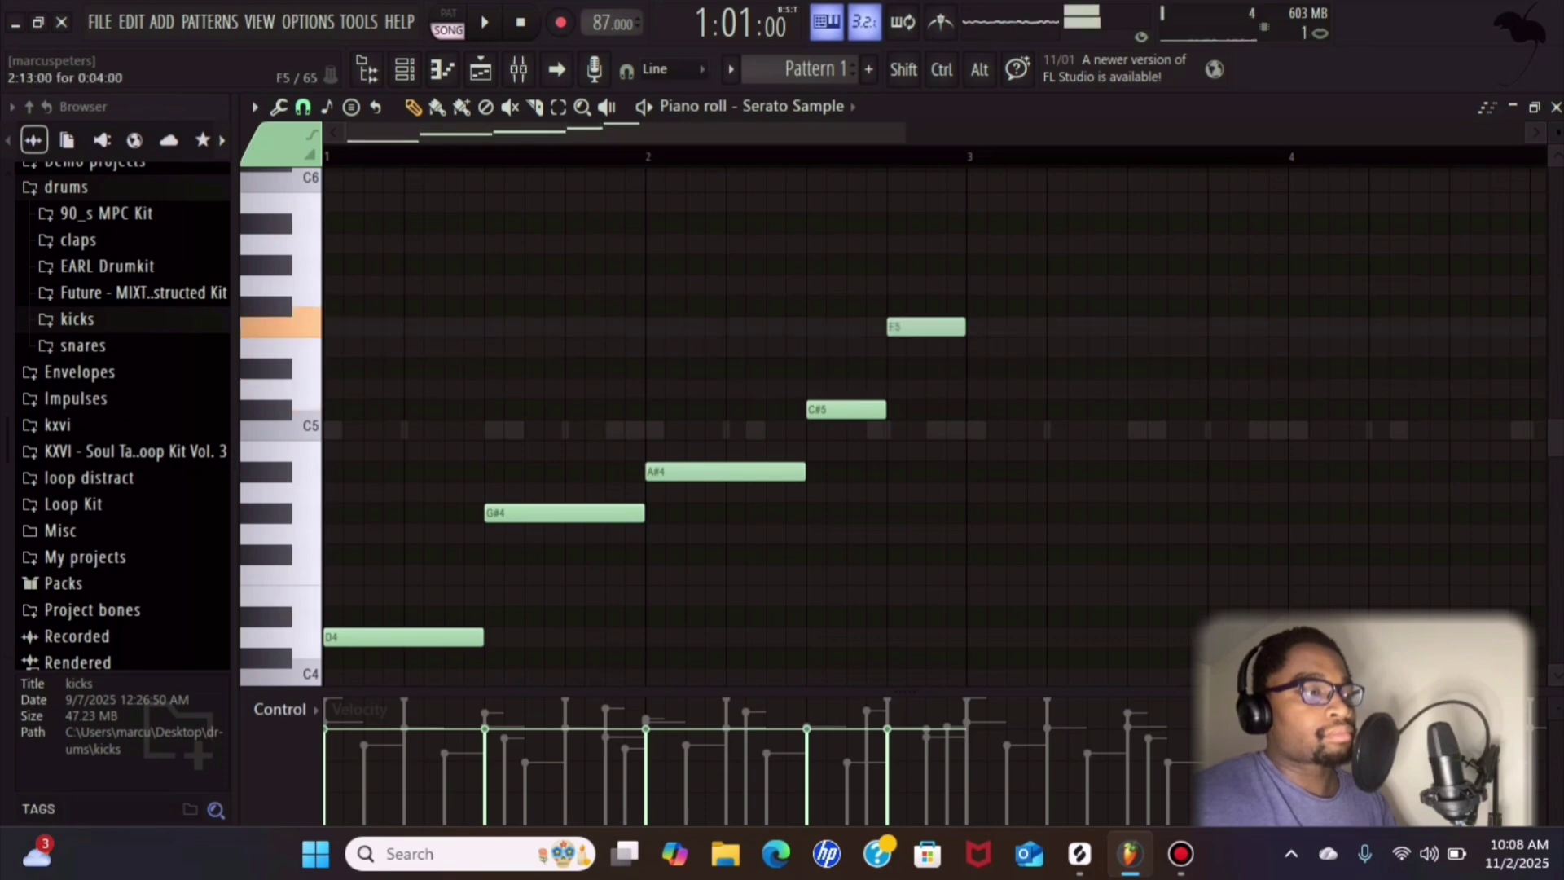
- Audition the two-bar chop sequence and raise its last note to F#5
key(space)
scroll(435, 133, down, 3)
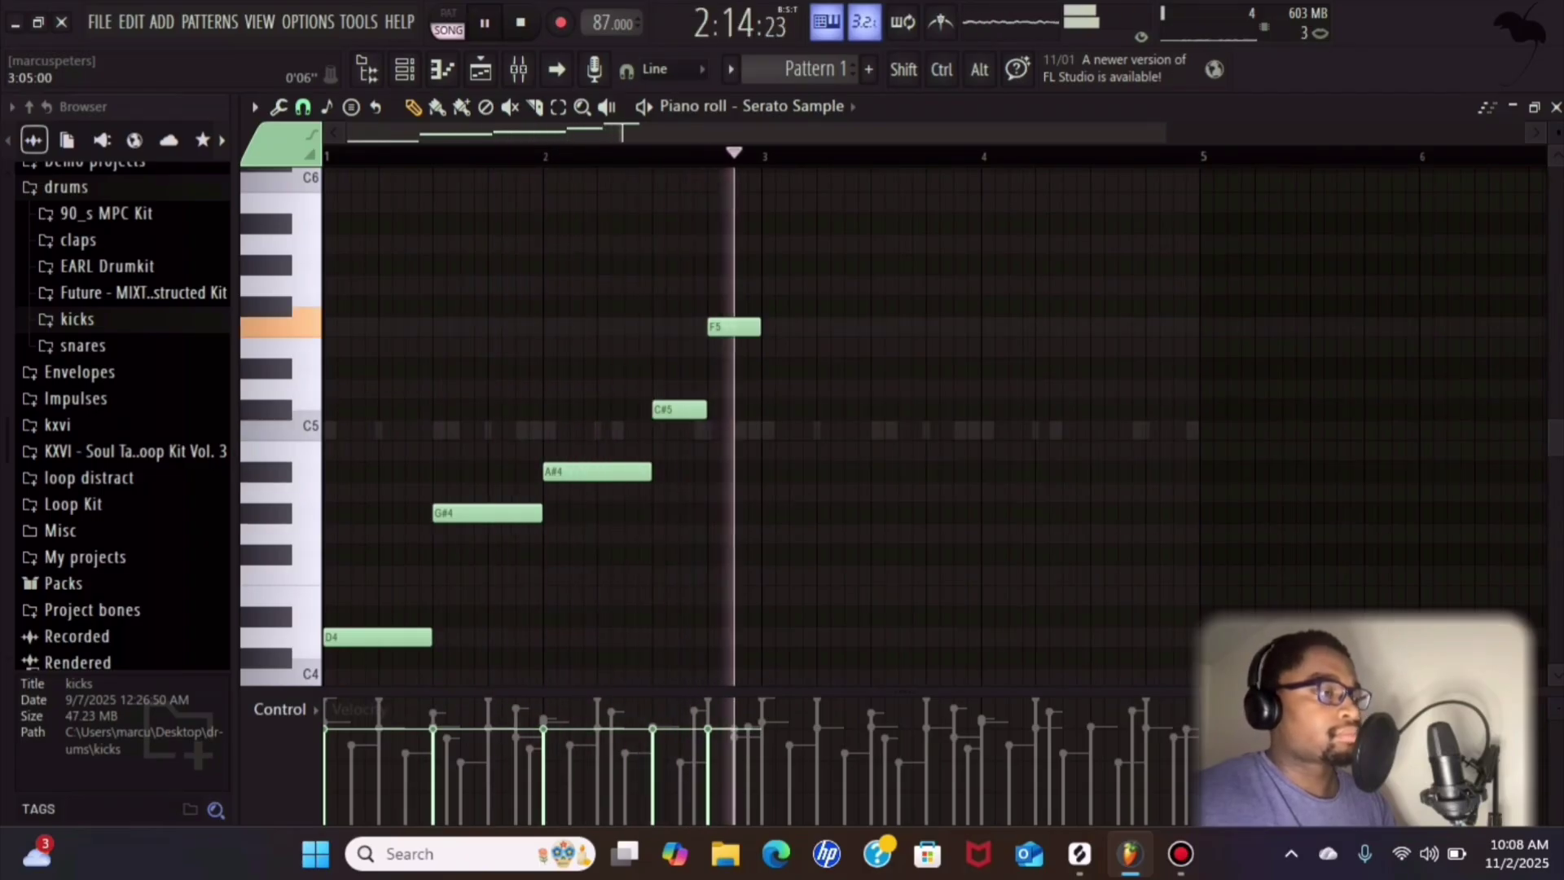
key(space)
drag(733, 327, 733, 305)
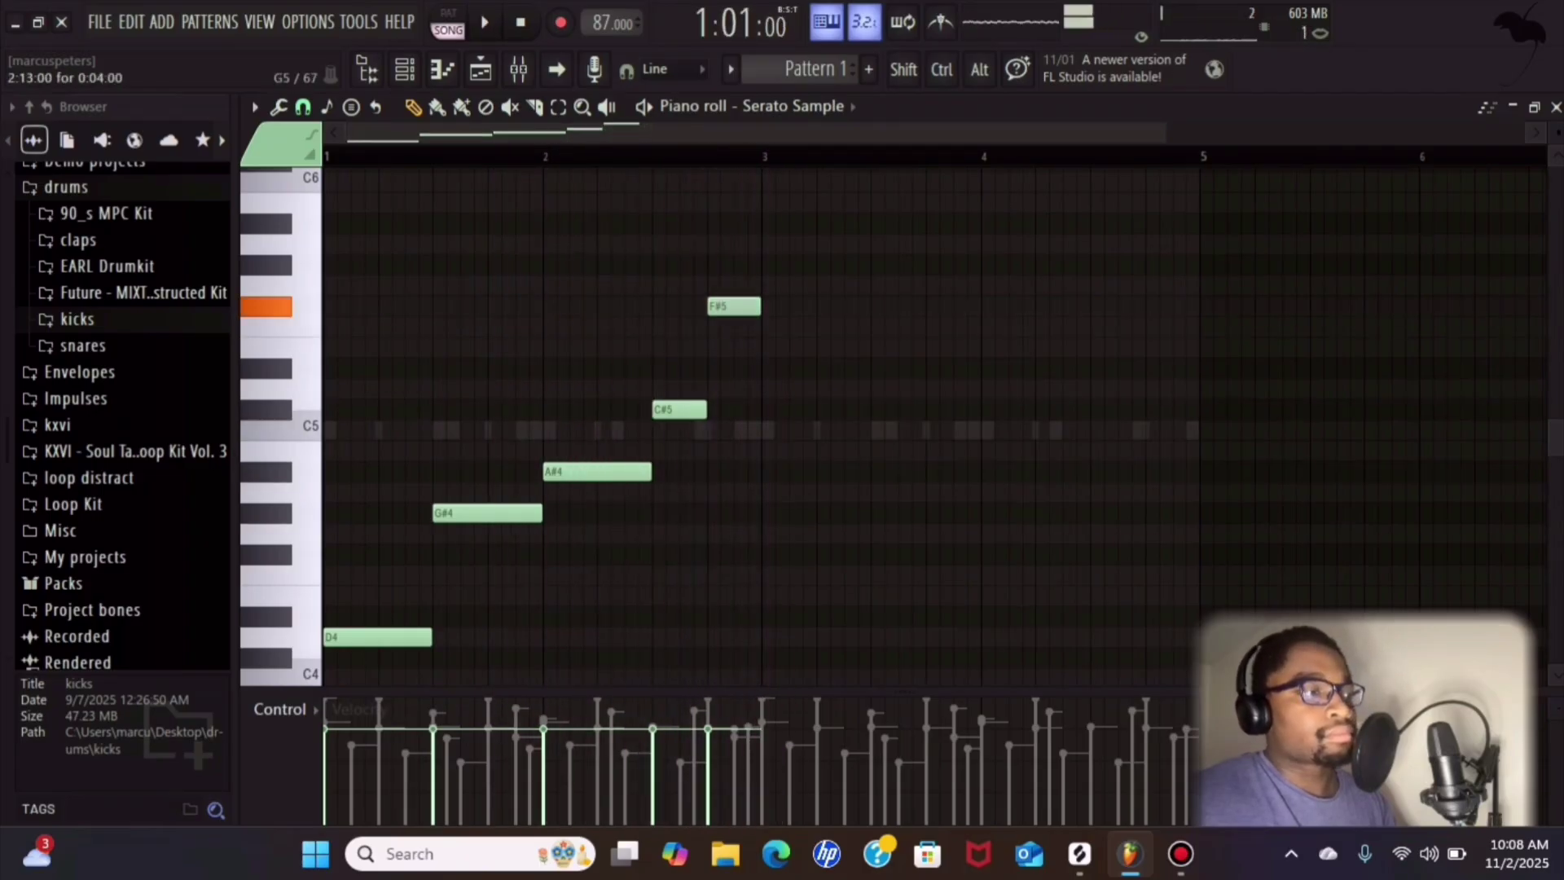
- Delete all the sample chop notes in bars 1 and 2
right_click(734, 305)
right_click(598, 471)
right_click(680, 409)
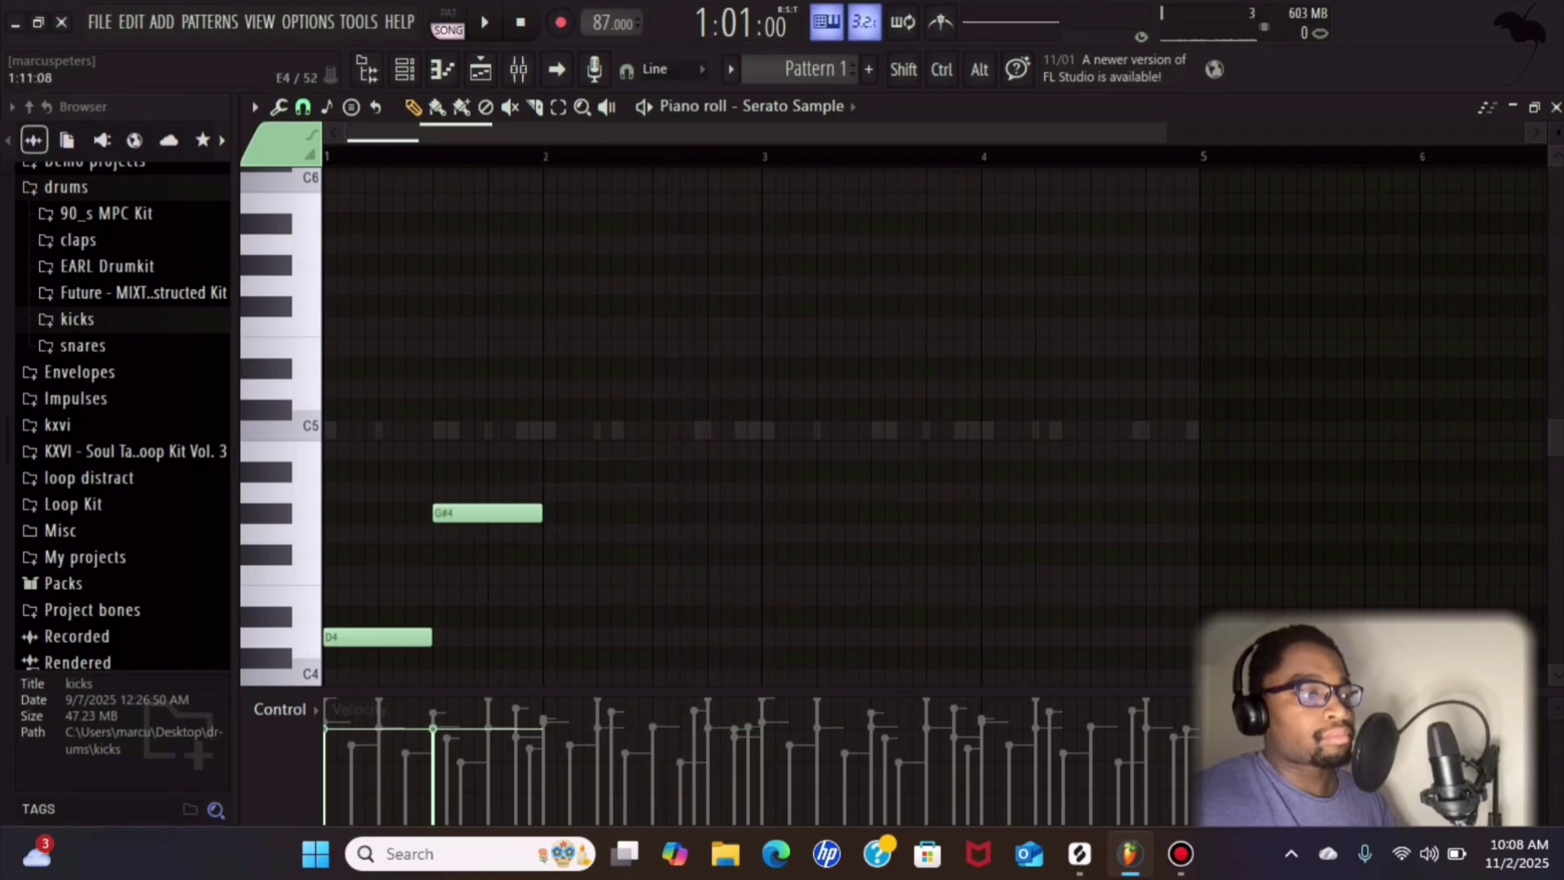
right_click(377, 637)
right_click(487, 513)
- Place an eight-step chop note at the start of bar 1 and try it at G#5 and F#5
click(330, 390)
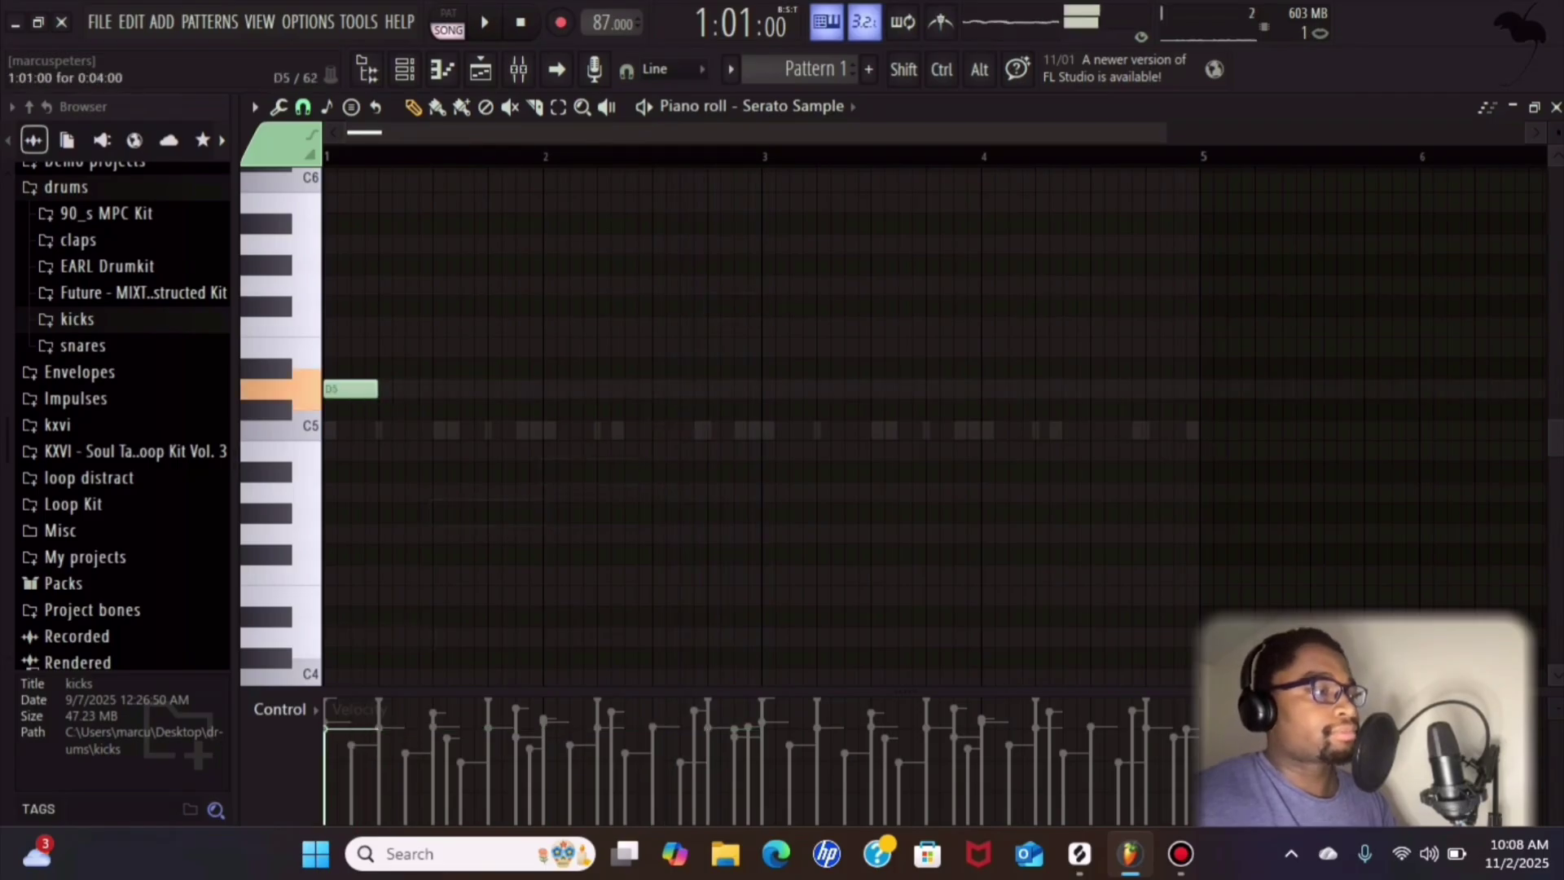
drag(330, 389, 330, 265)
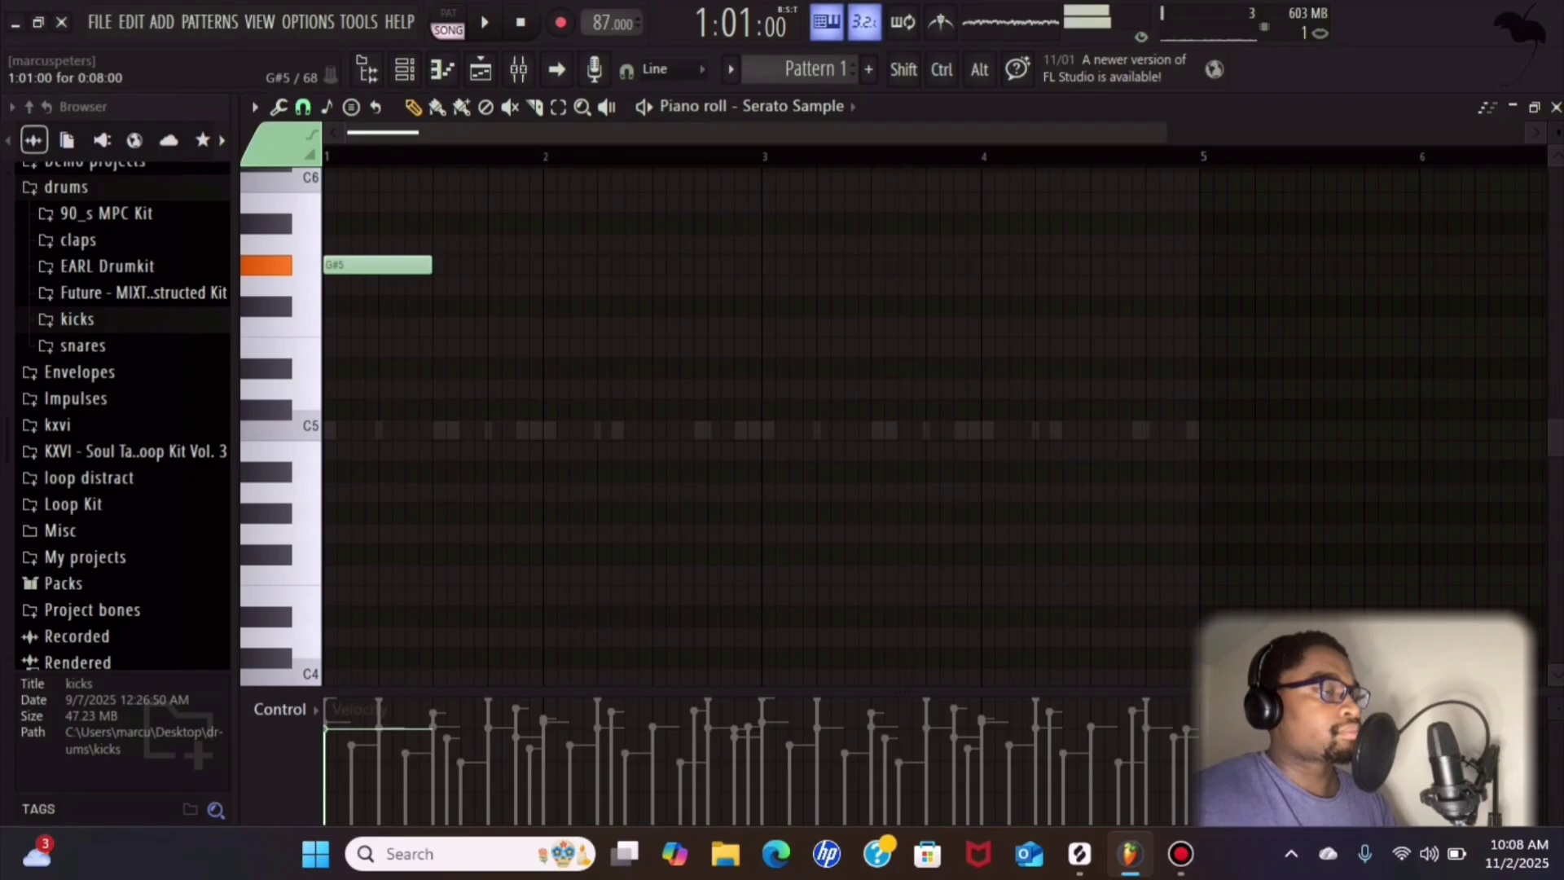
scroll(423, 326, down, 2)
scroll(423, 326, up, 5)
scroll(459, 156, up, 4)
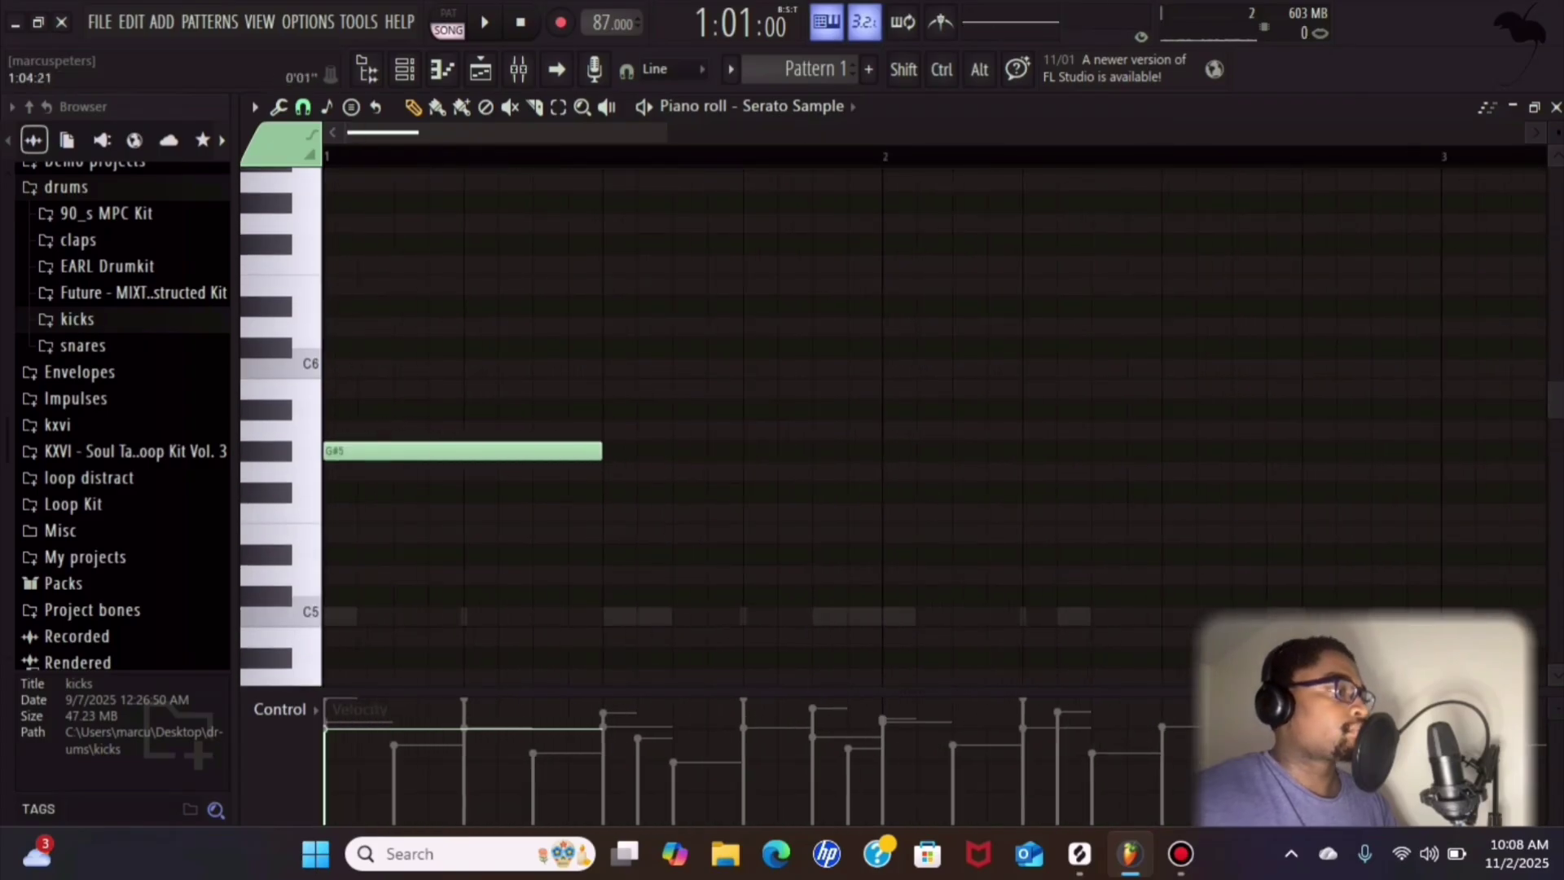
drag(330, 451, 330, 492)
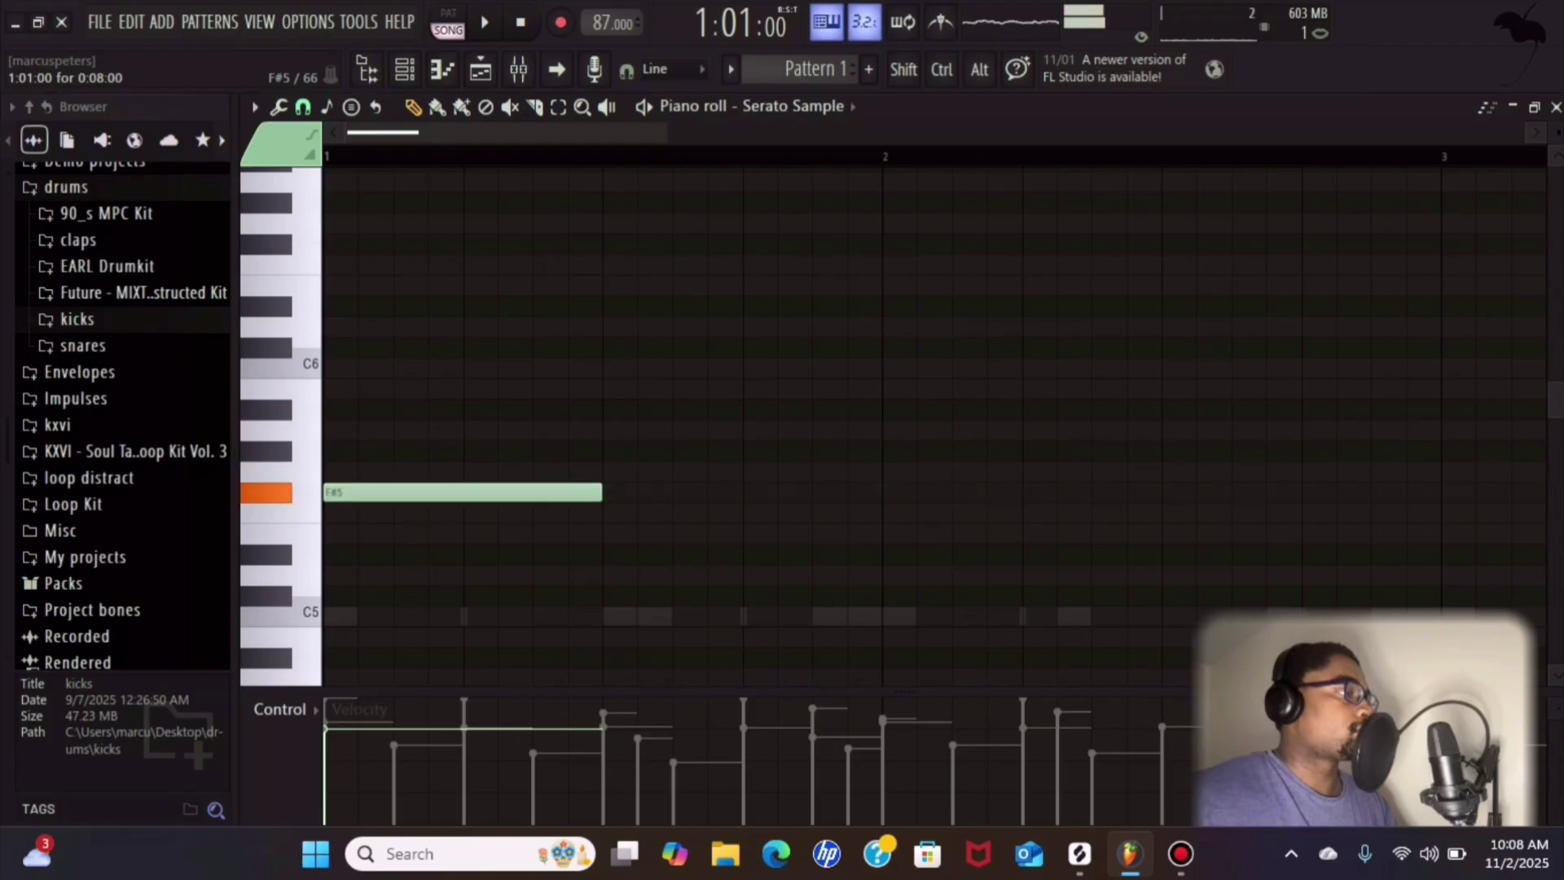
- Return to the channel rack and open the Serato Sample plugin window
click(481, 70)
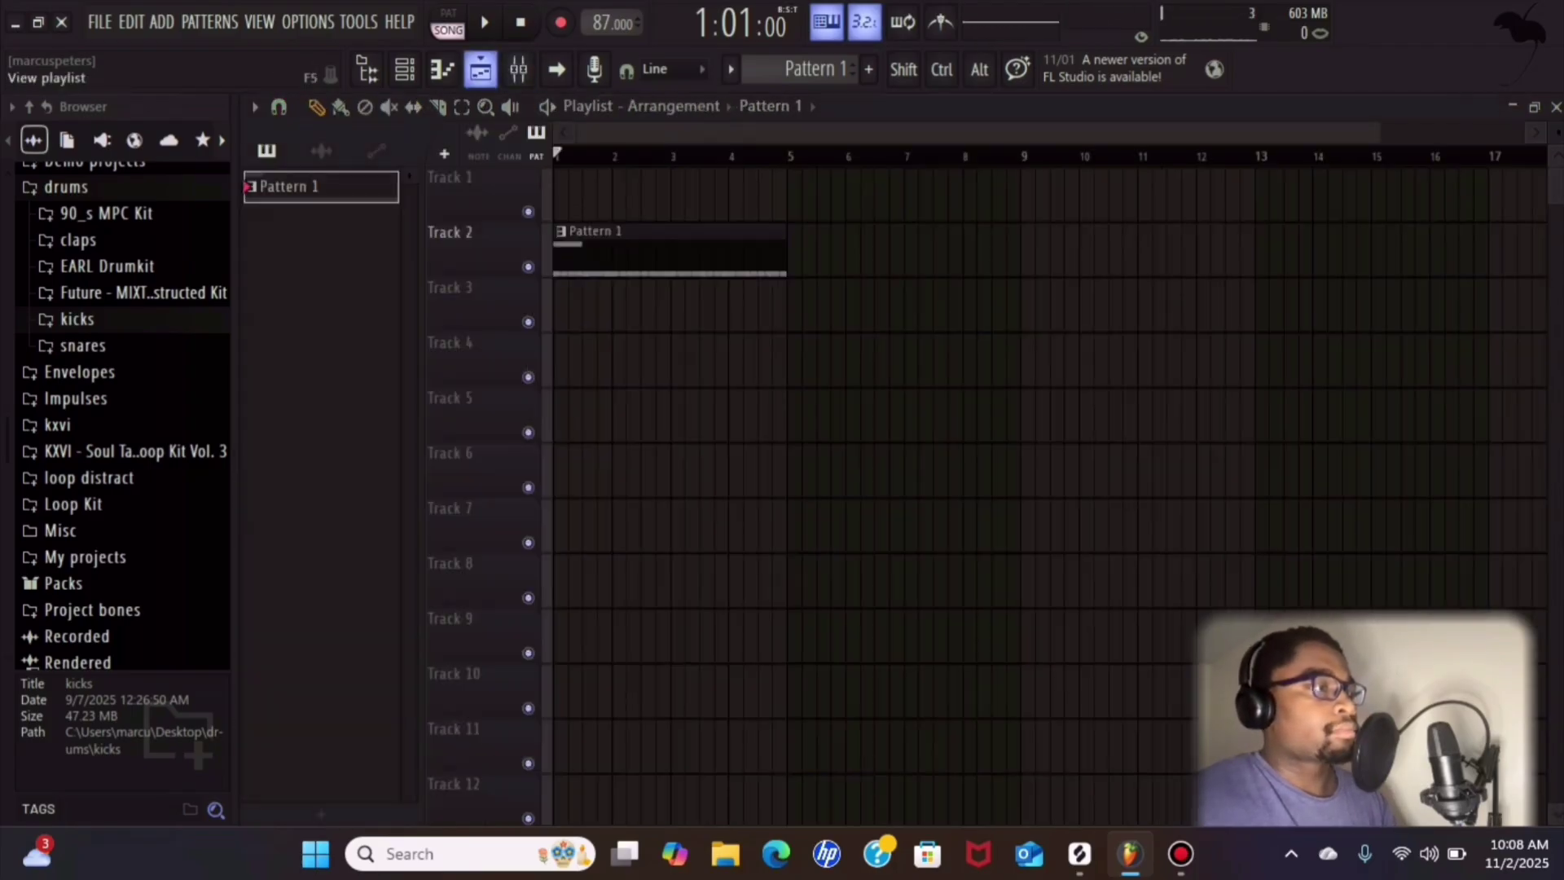
key(Escape)
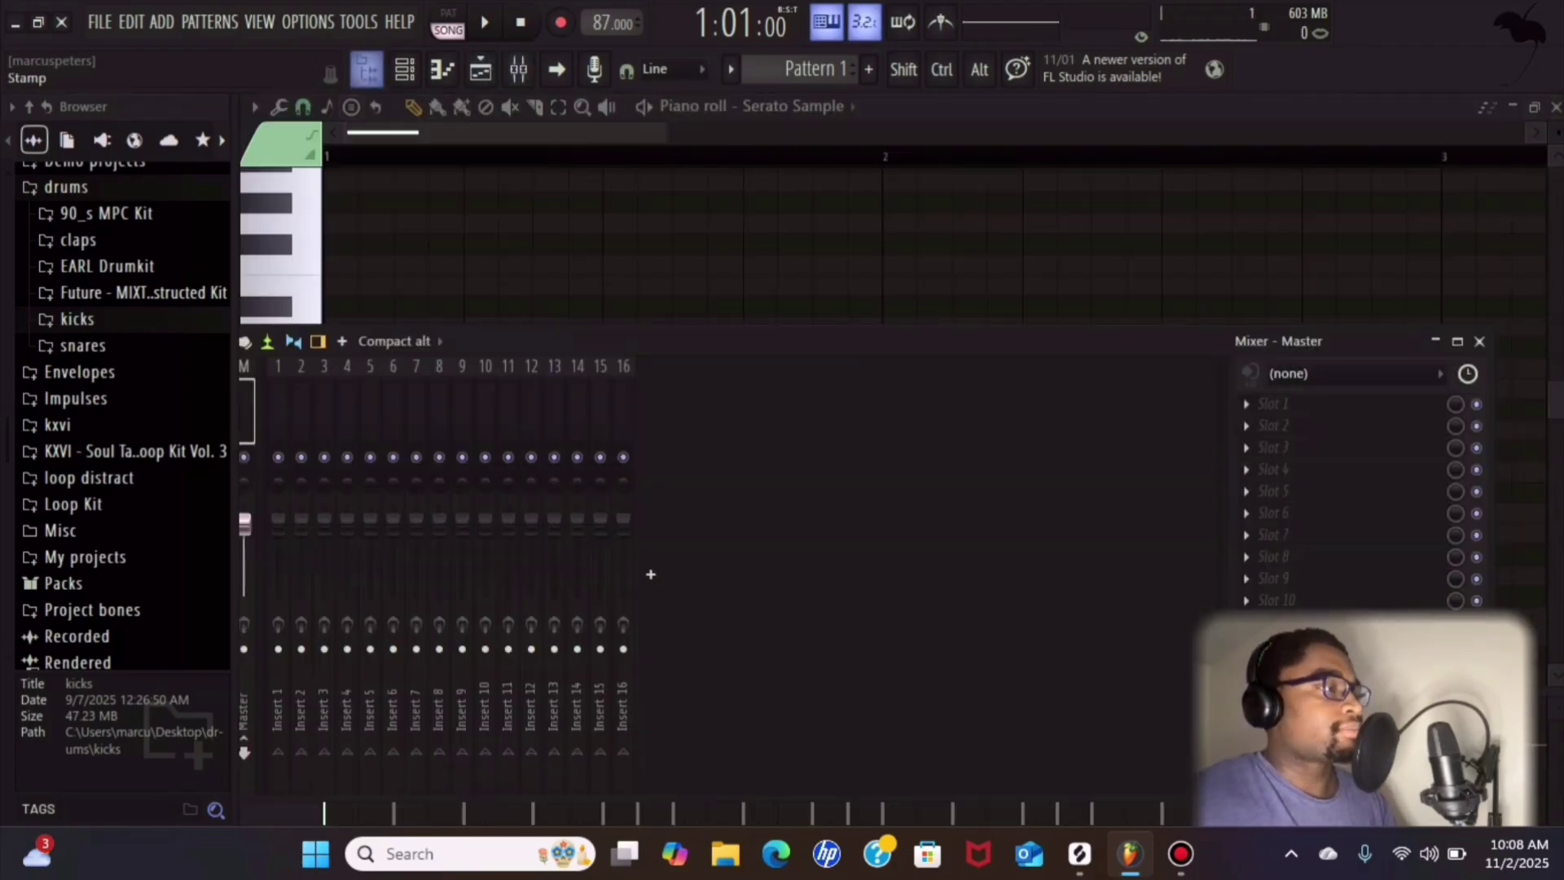
click(405, 69)
click(410, 164)
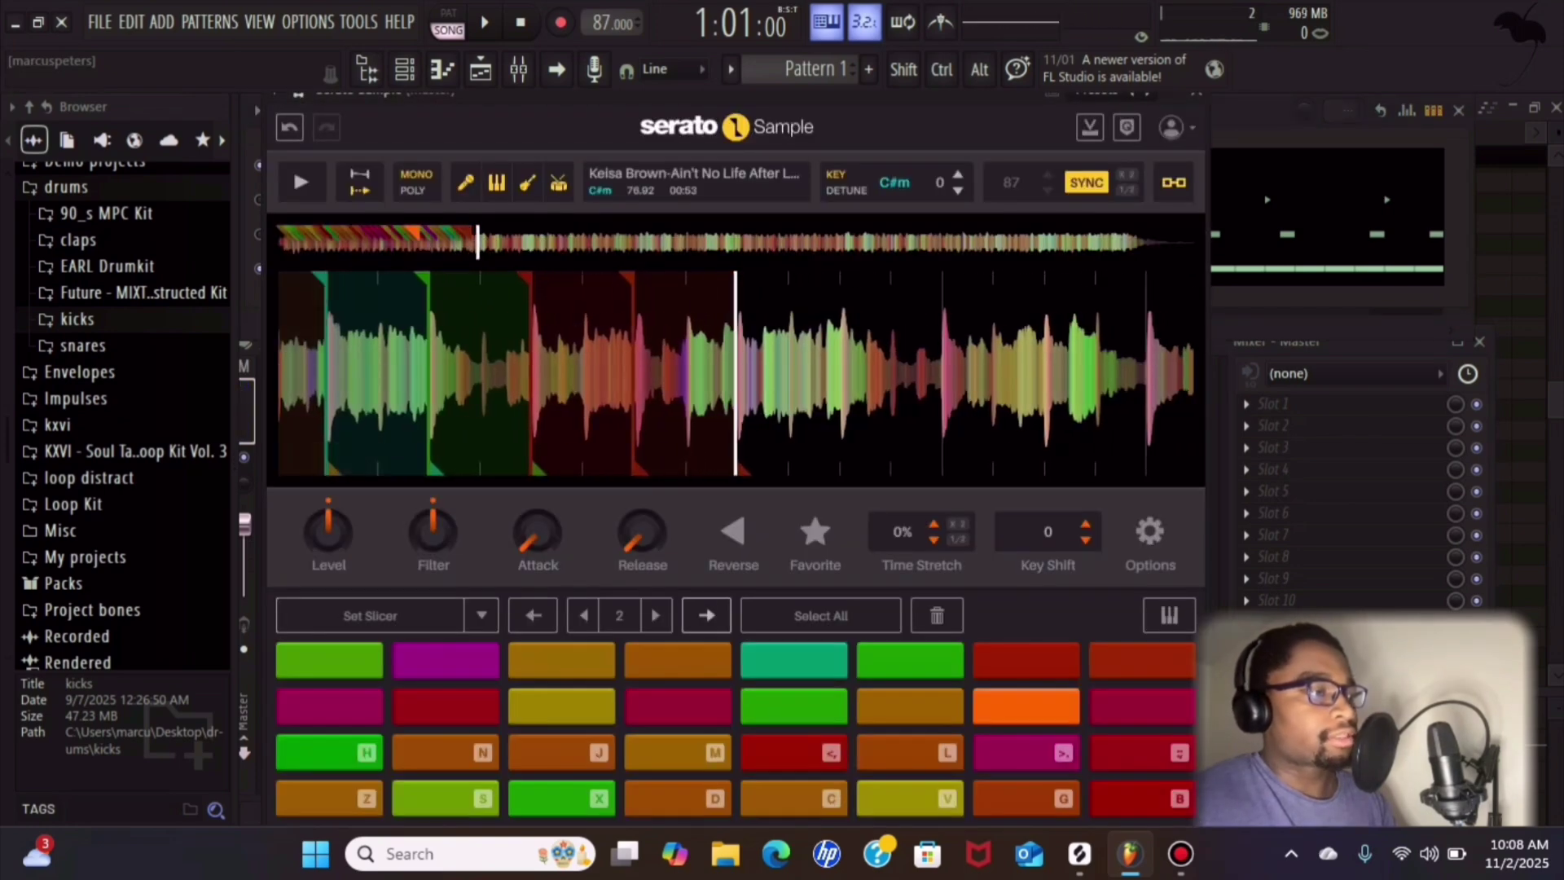
- Advance the slices to the next section of the sample and audition several of the new pads
click(707, 616)
click(707, 615)
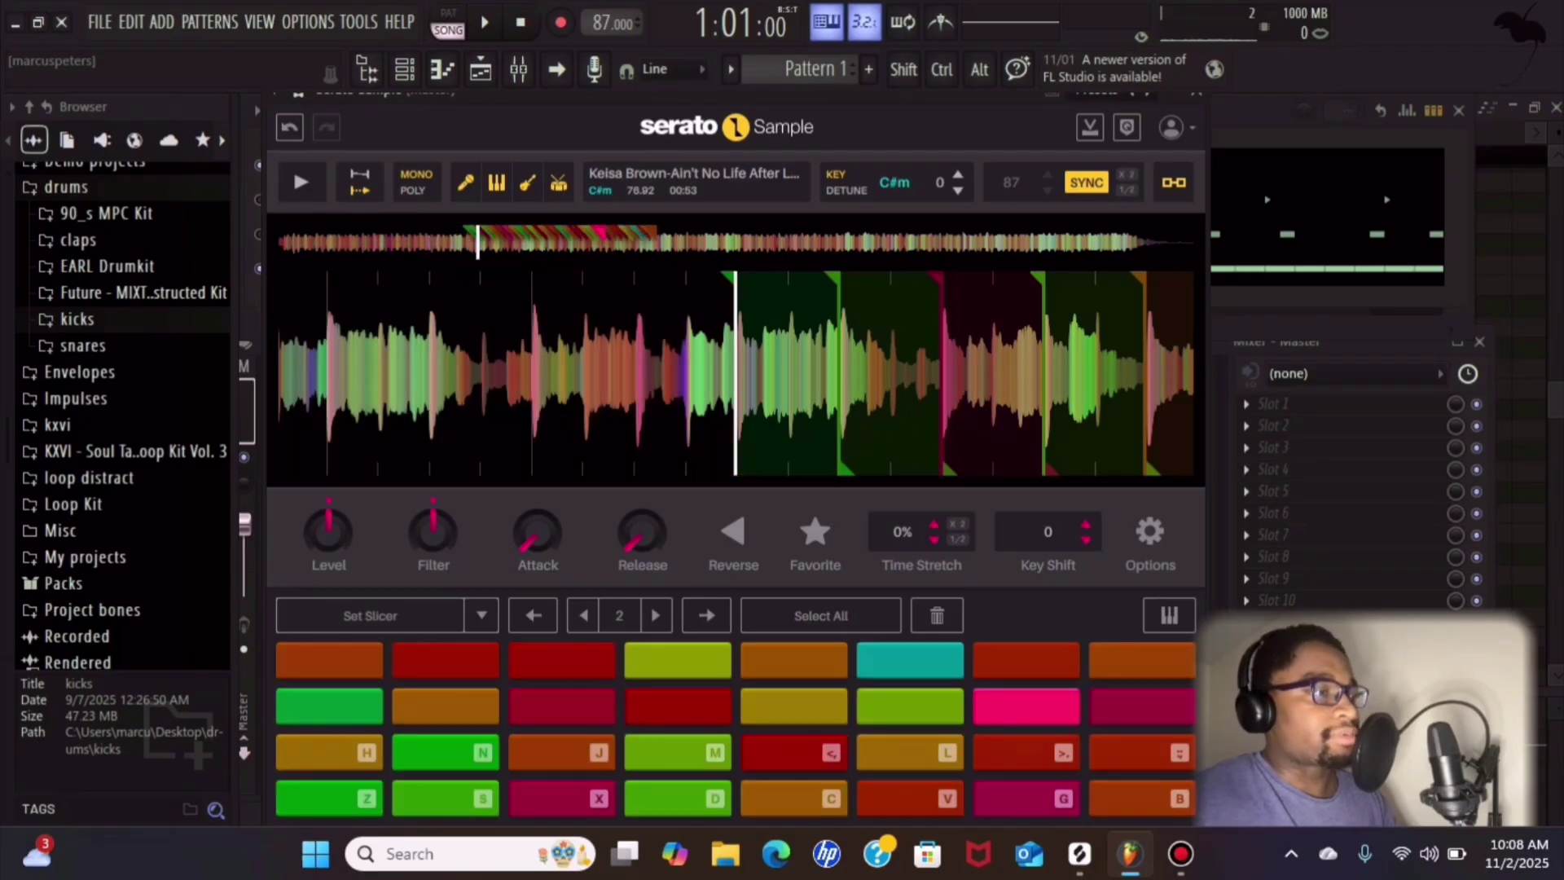
click(794, 706)
key(l)
key(comma)
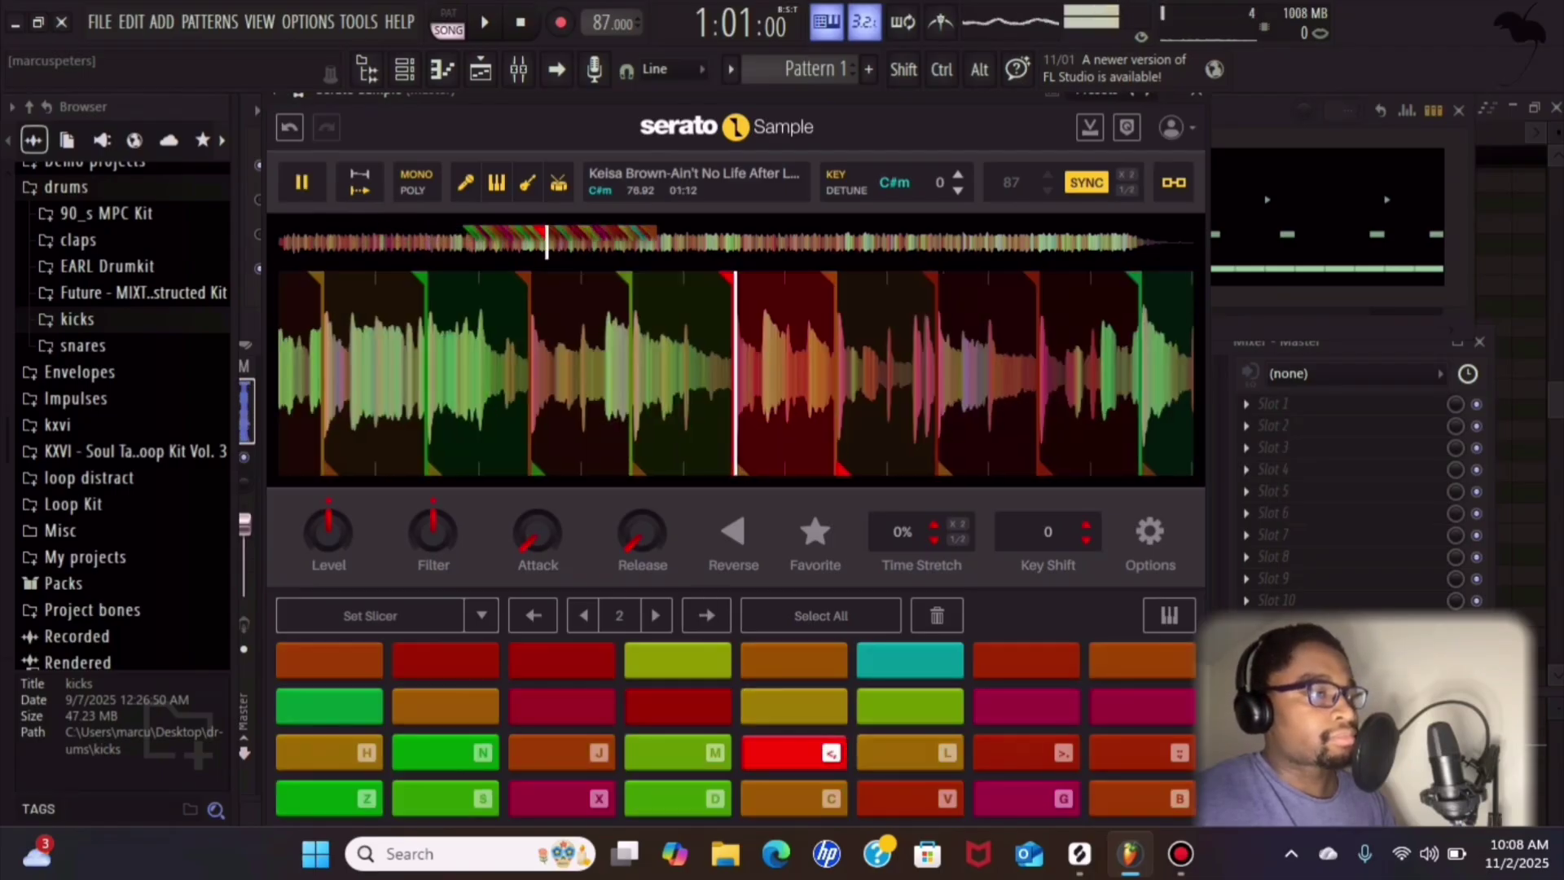
key(m)
- Move the slices on to a still later section of the sample and audition pads across the bank
click(707, 615)
click(706, 615)
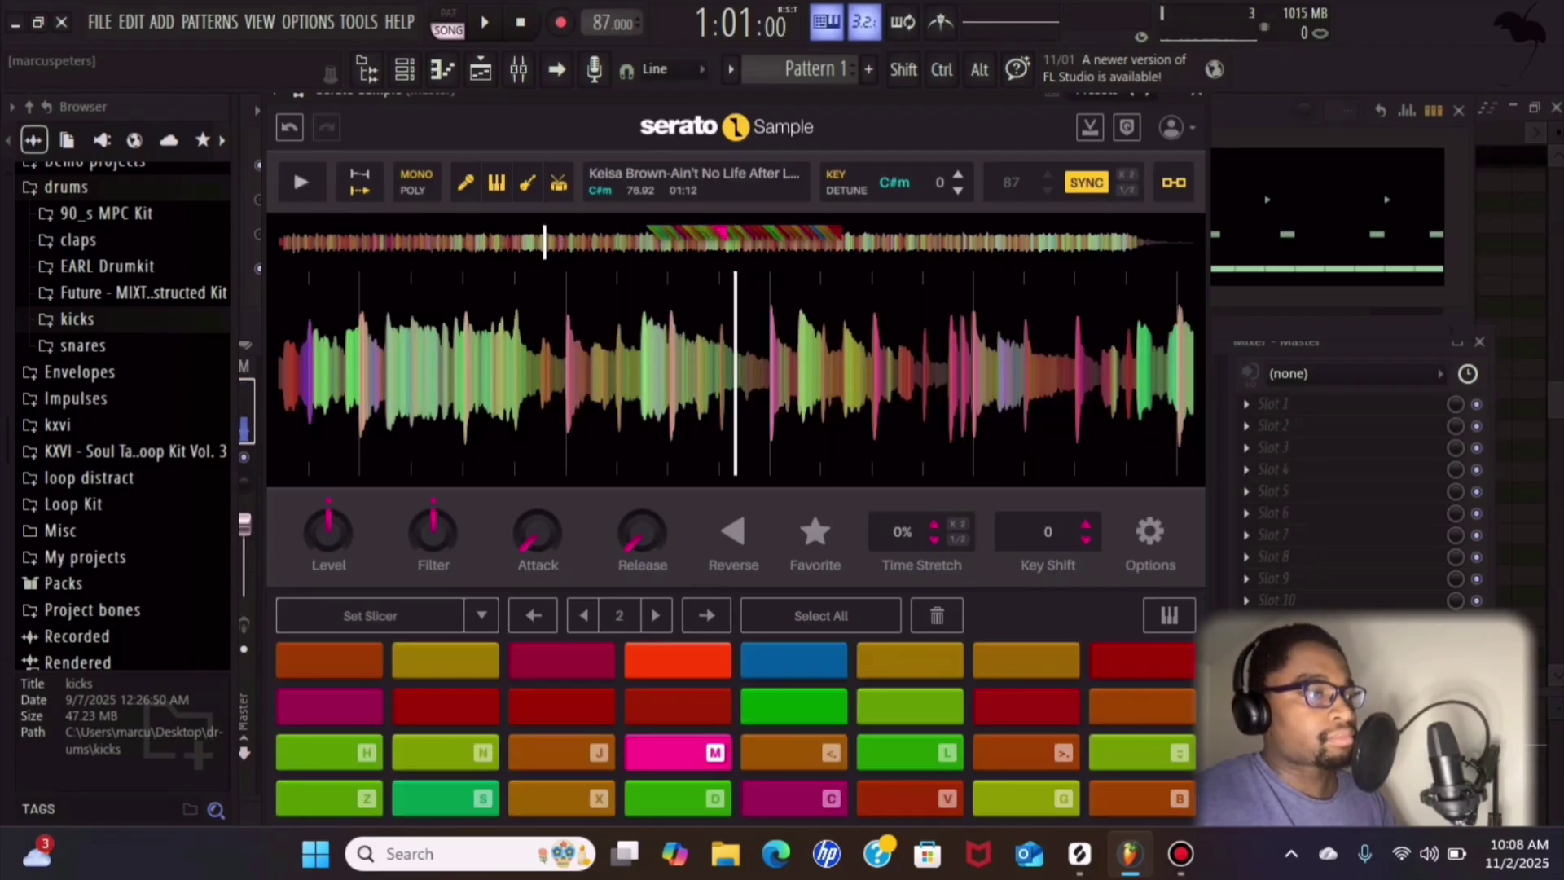
click(683, 706)
key(o)
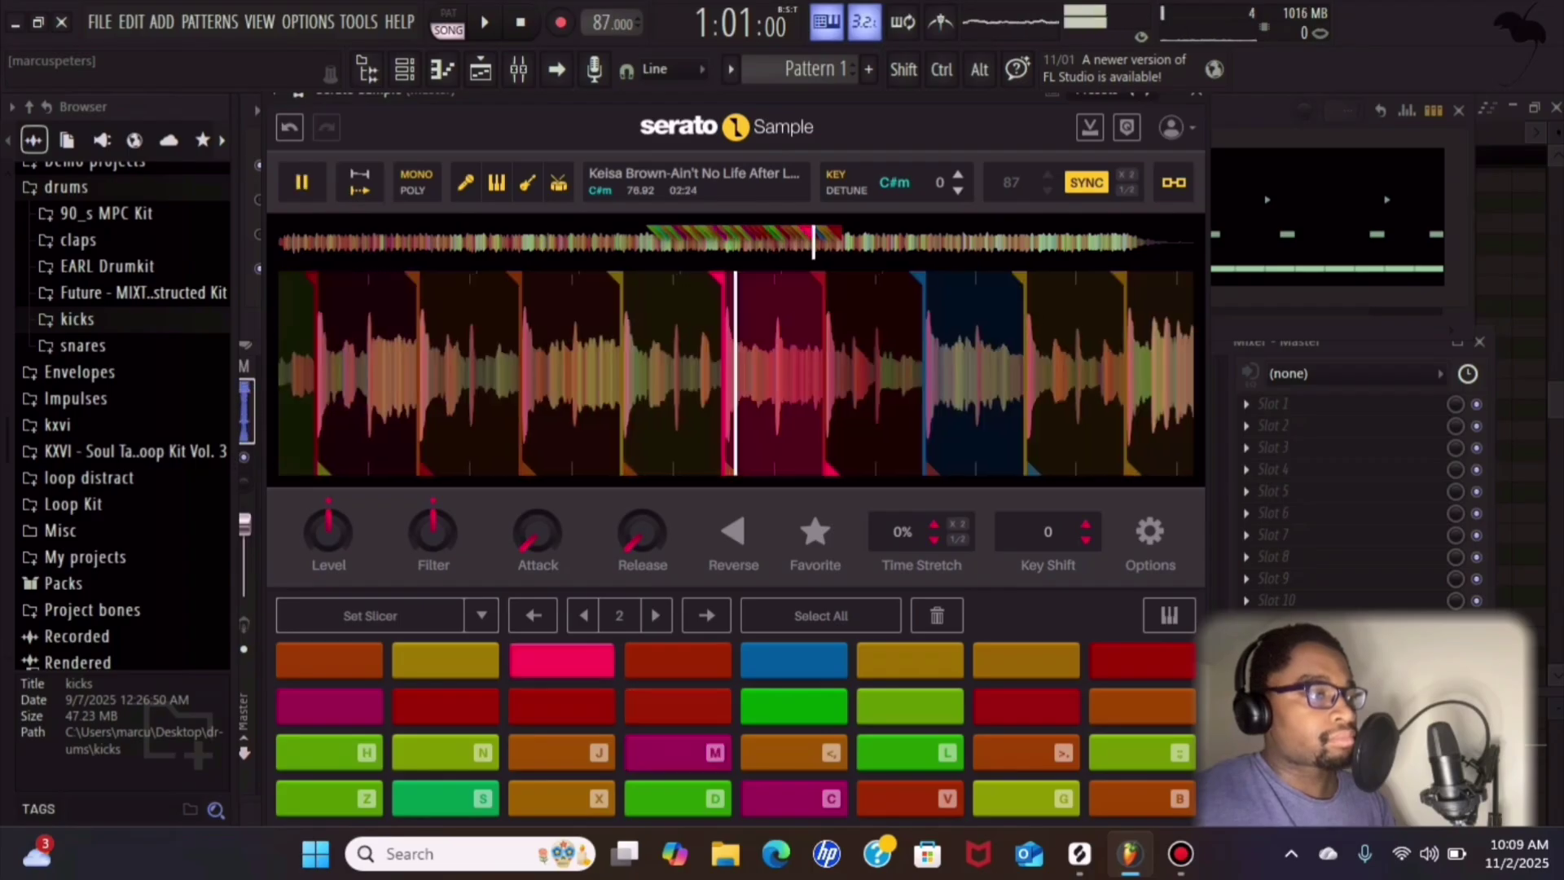
key(5)
key(t)
key(m)
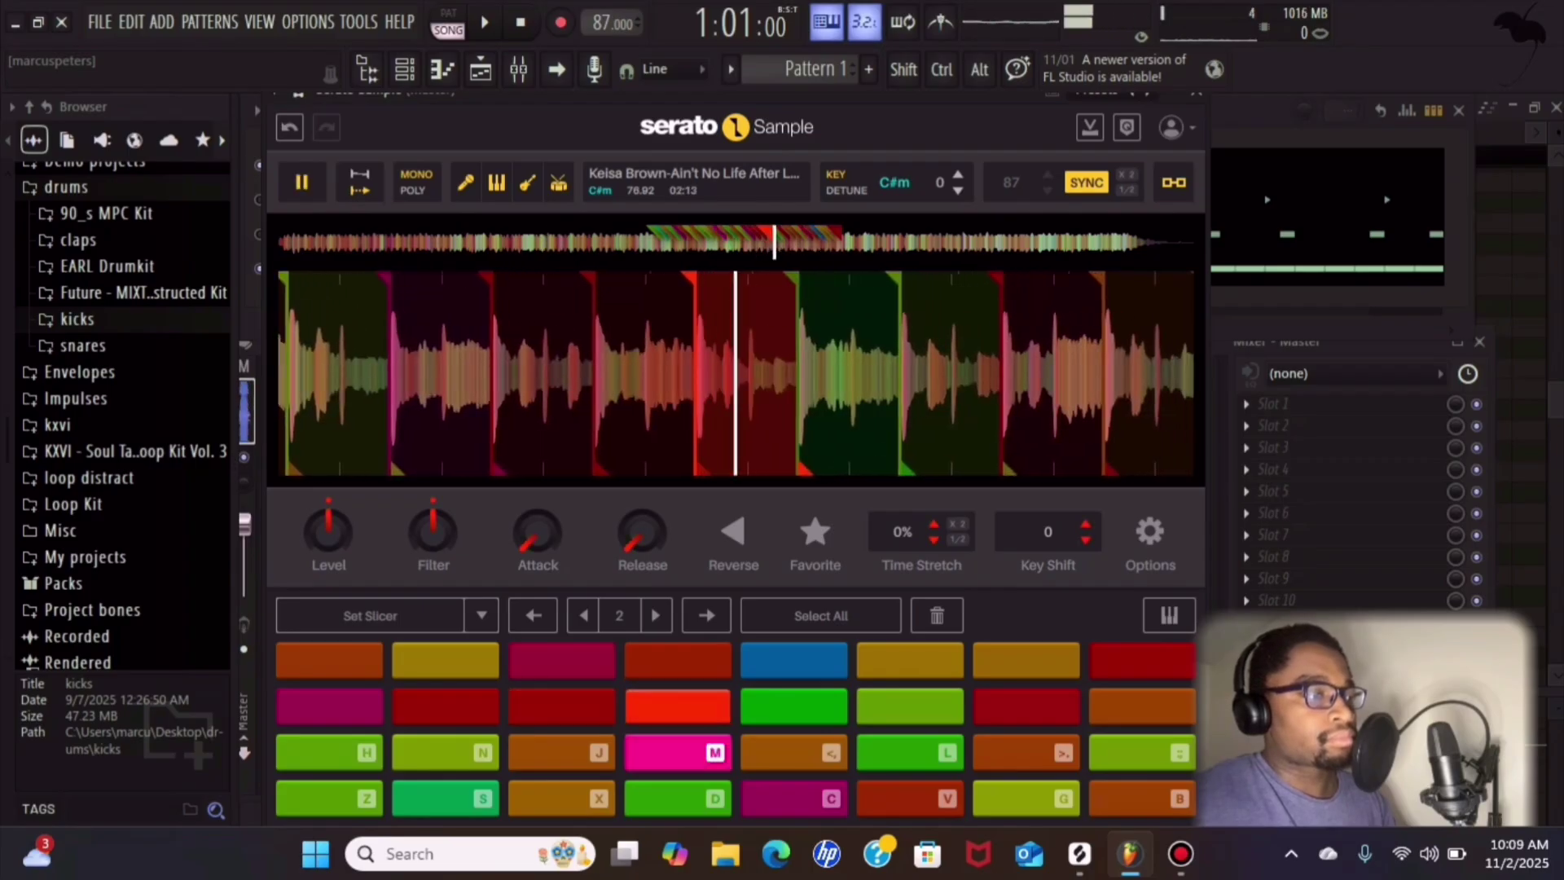
key(6)
key(p)
key([)
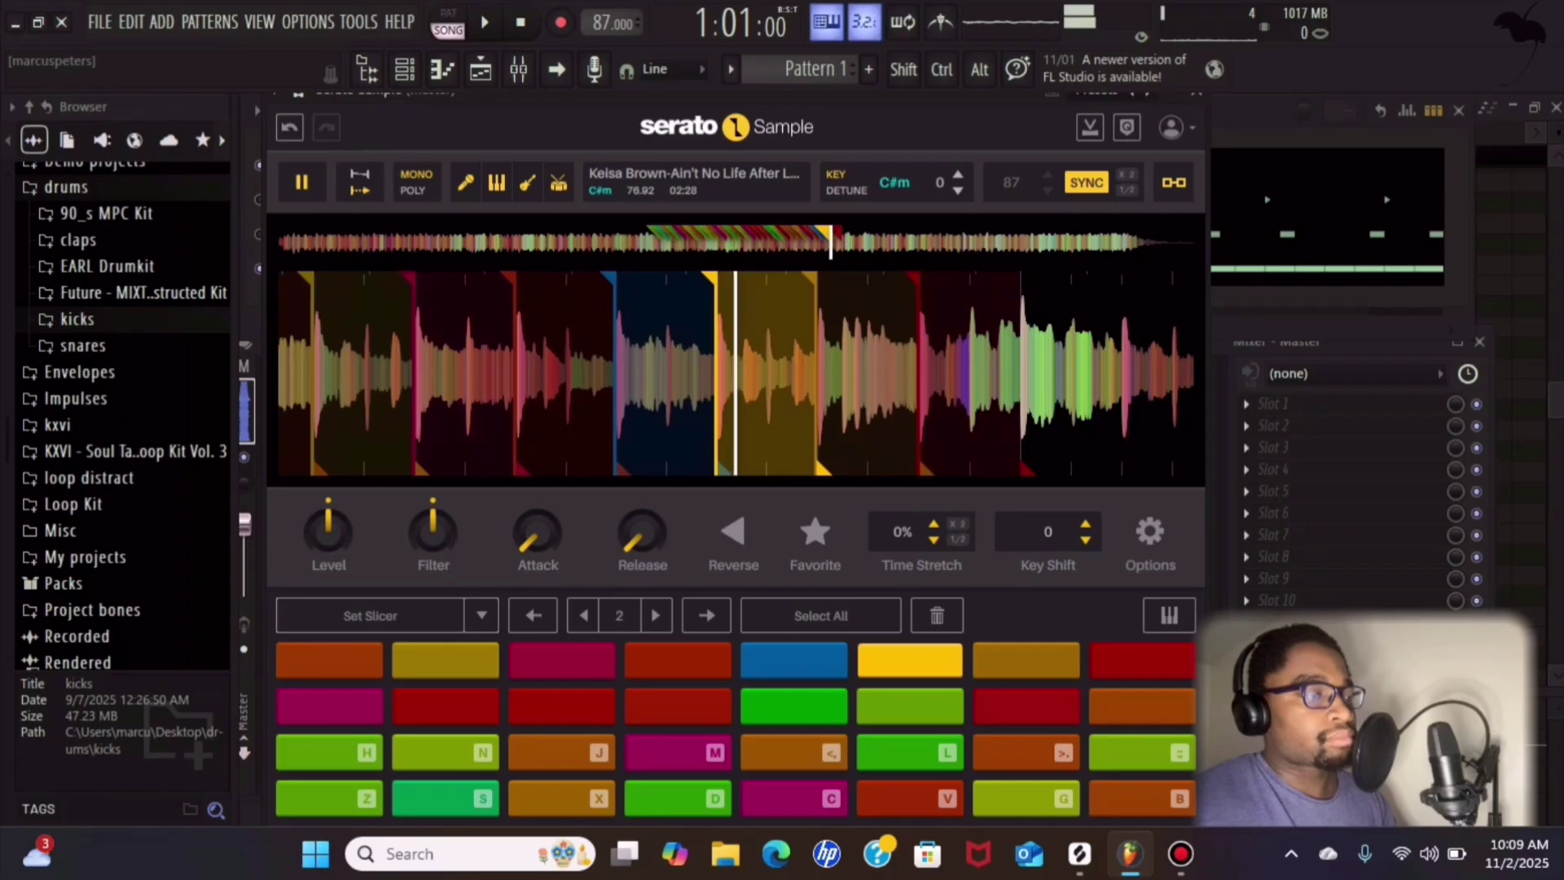
- Raise the sample's key by 2 semitones to Ebm and audition the pitched-up slices
click(958, 175)
click(958, 175)
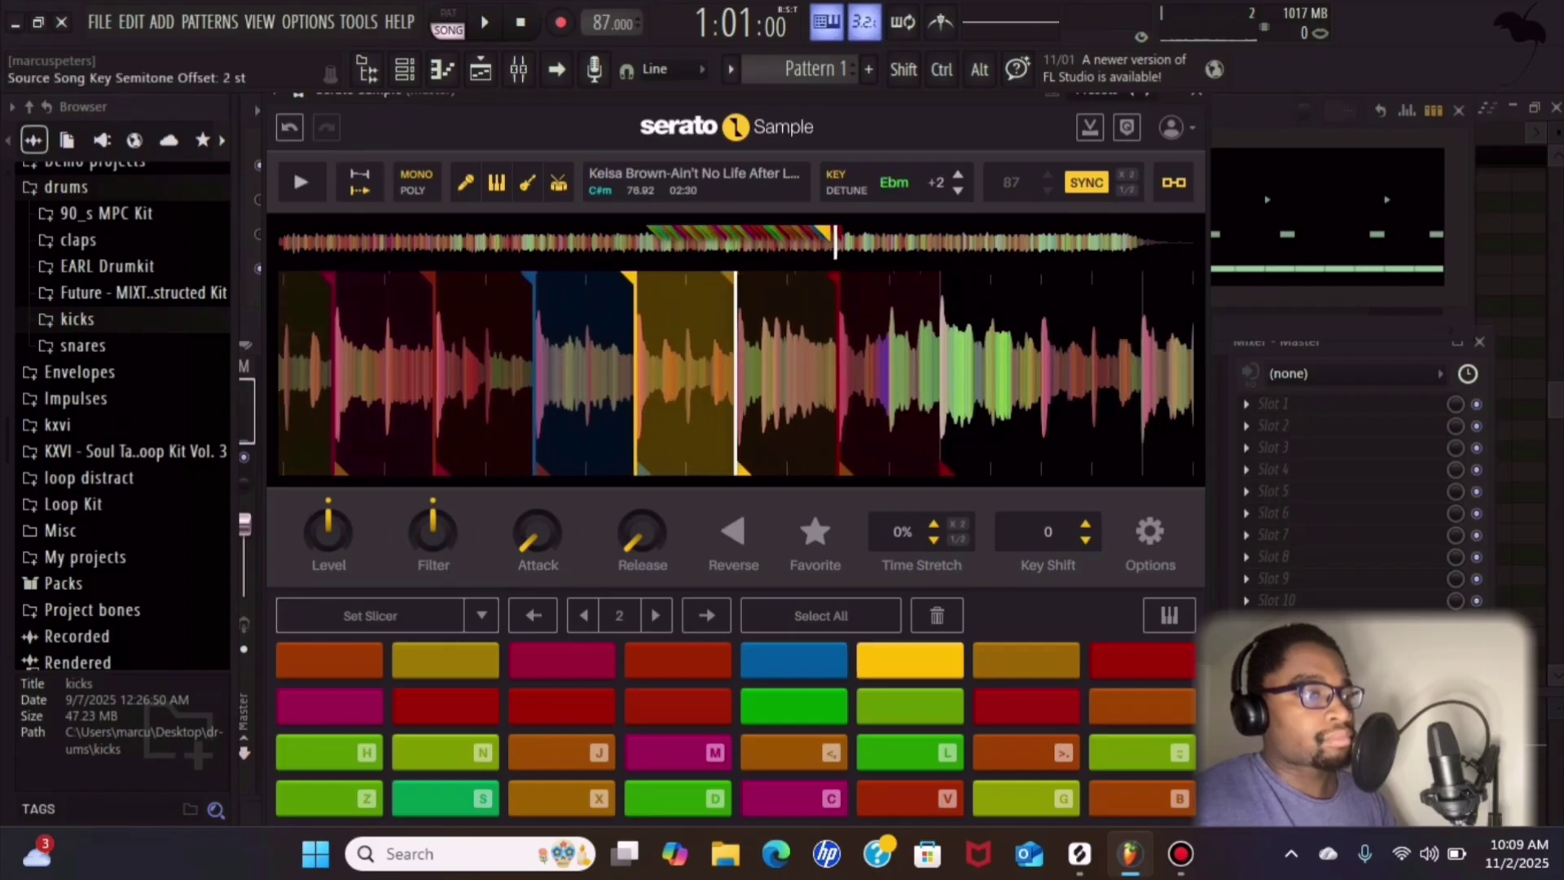
key(=)
key([)
key(p)
key(o)
key(9)
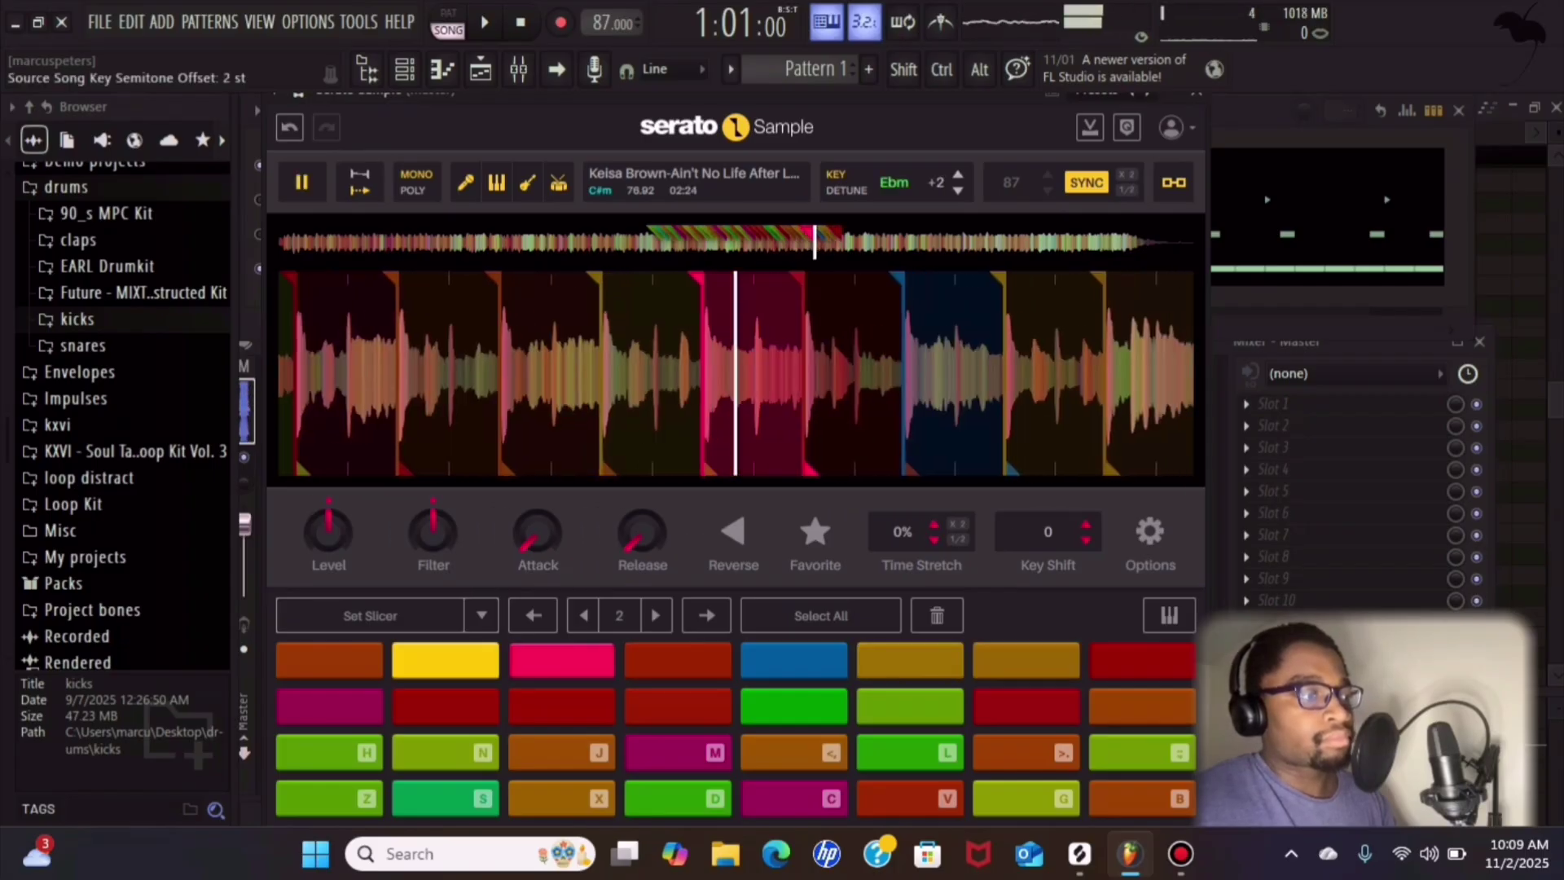
- Close the Serato Sample window, play the chop pattern and raise the last note of bar 4 to E5
click(1196, 93)
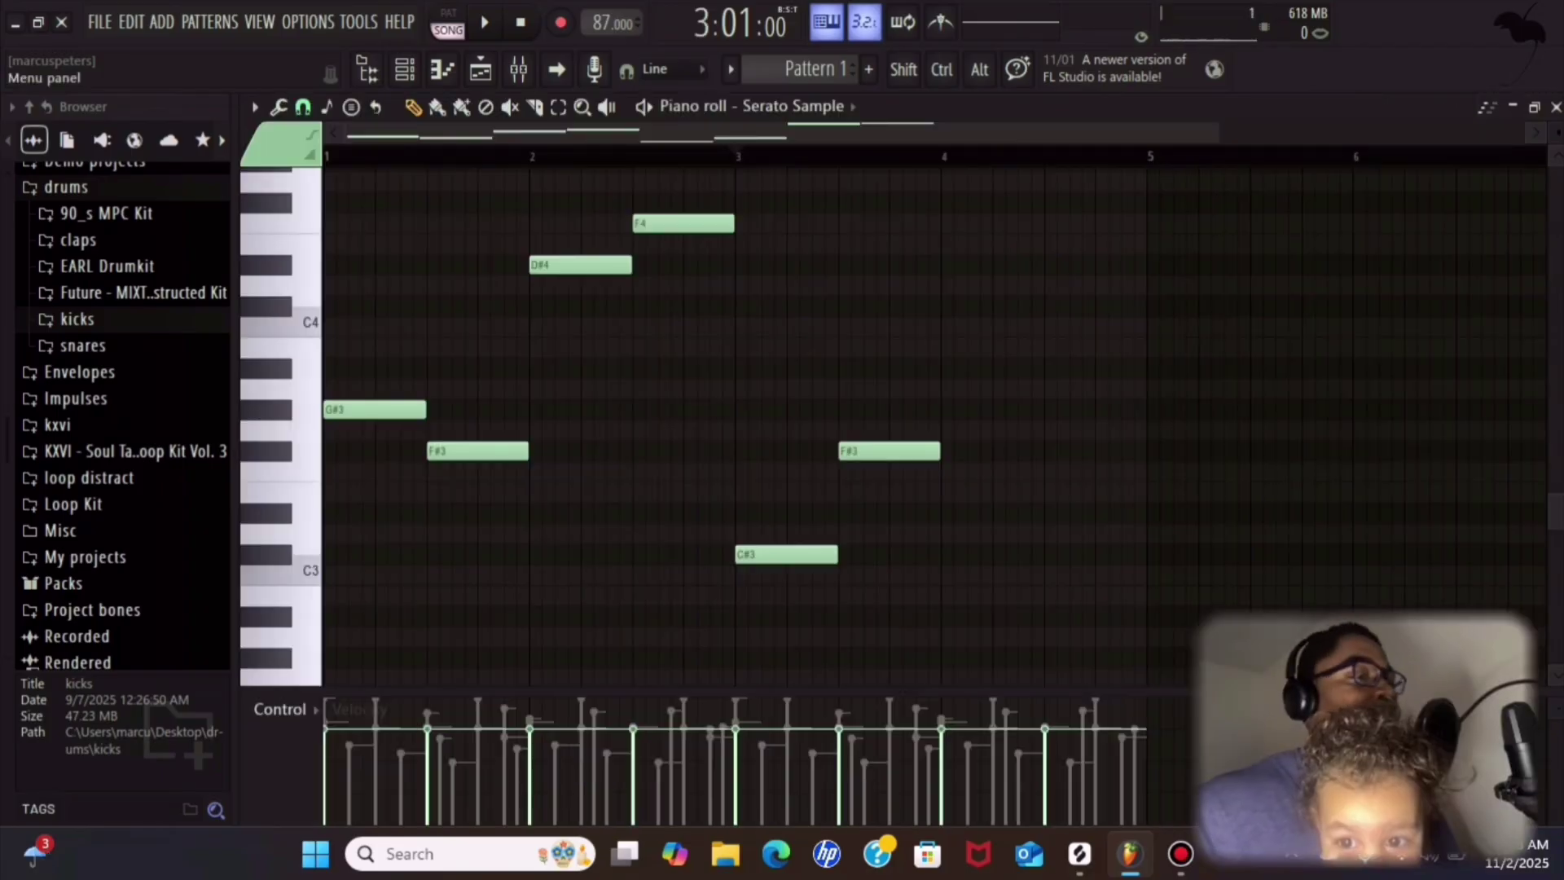
key(space)
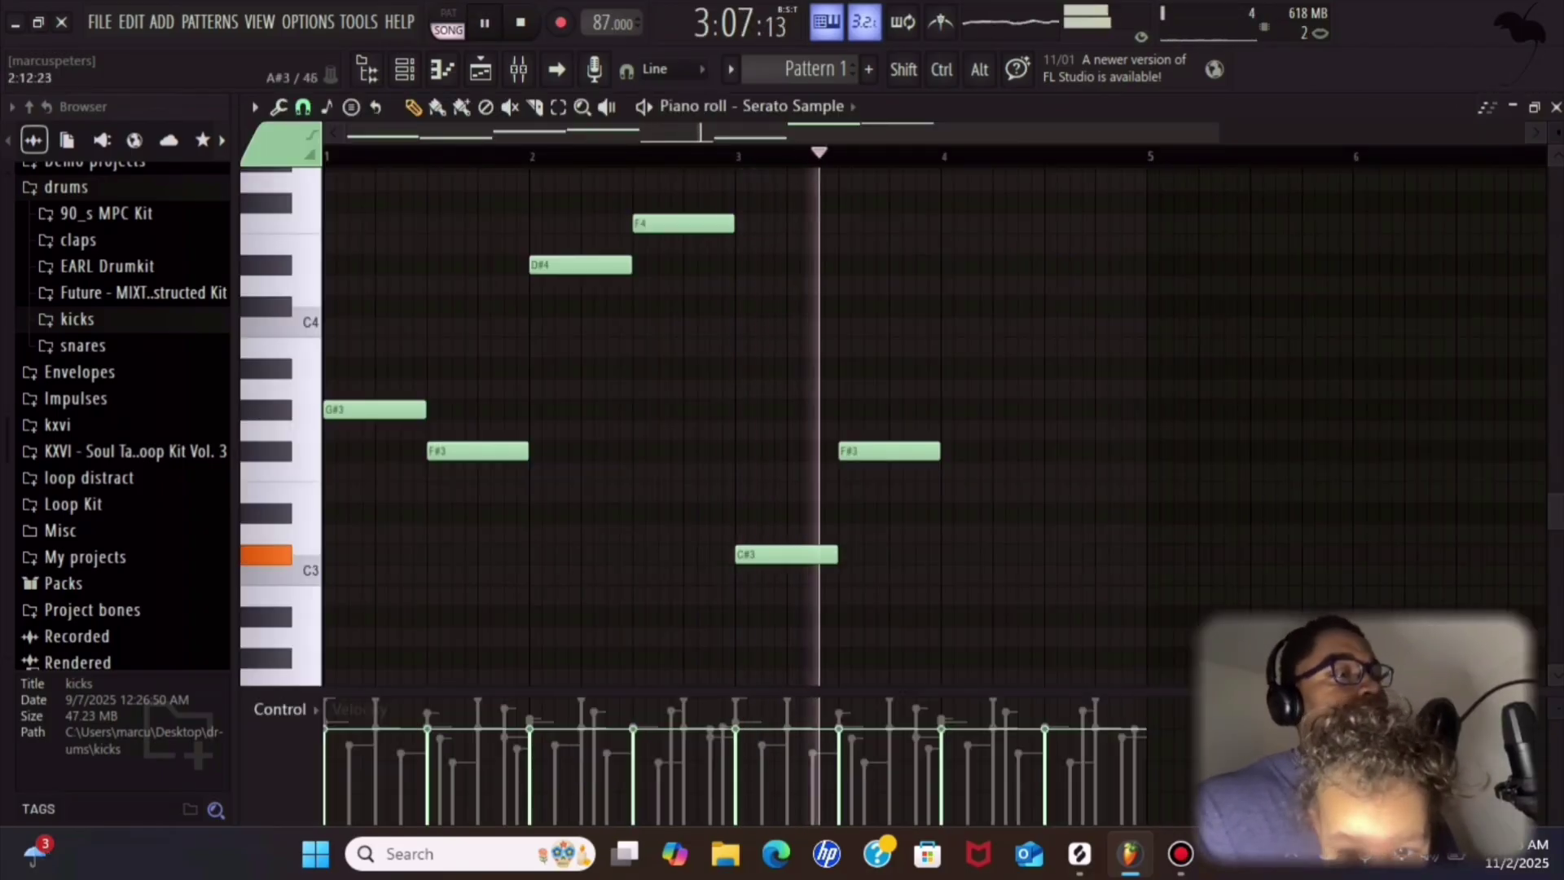
scroll(827, 347, up, 2)
scroll(827, 347, up, 2)
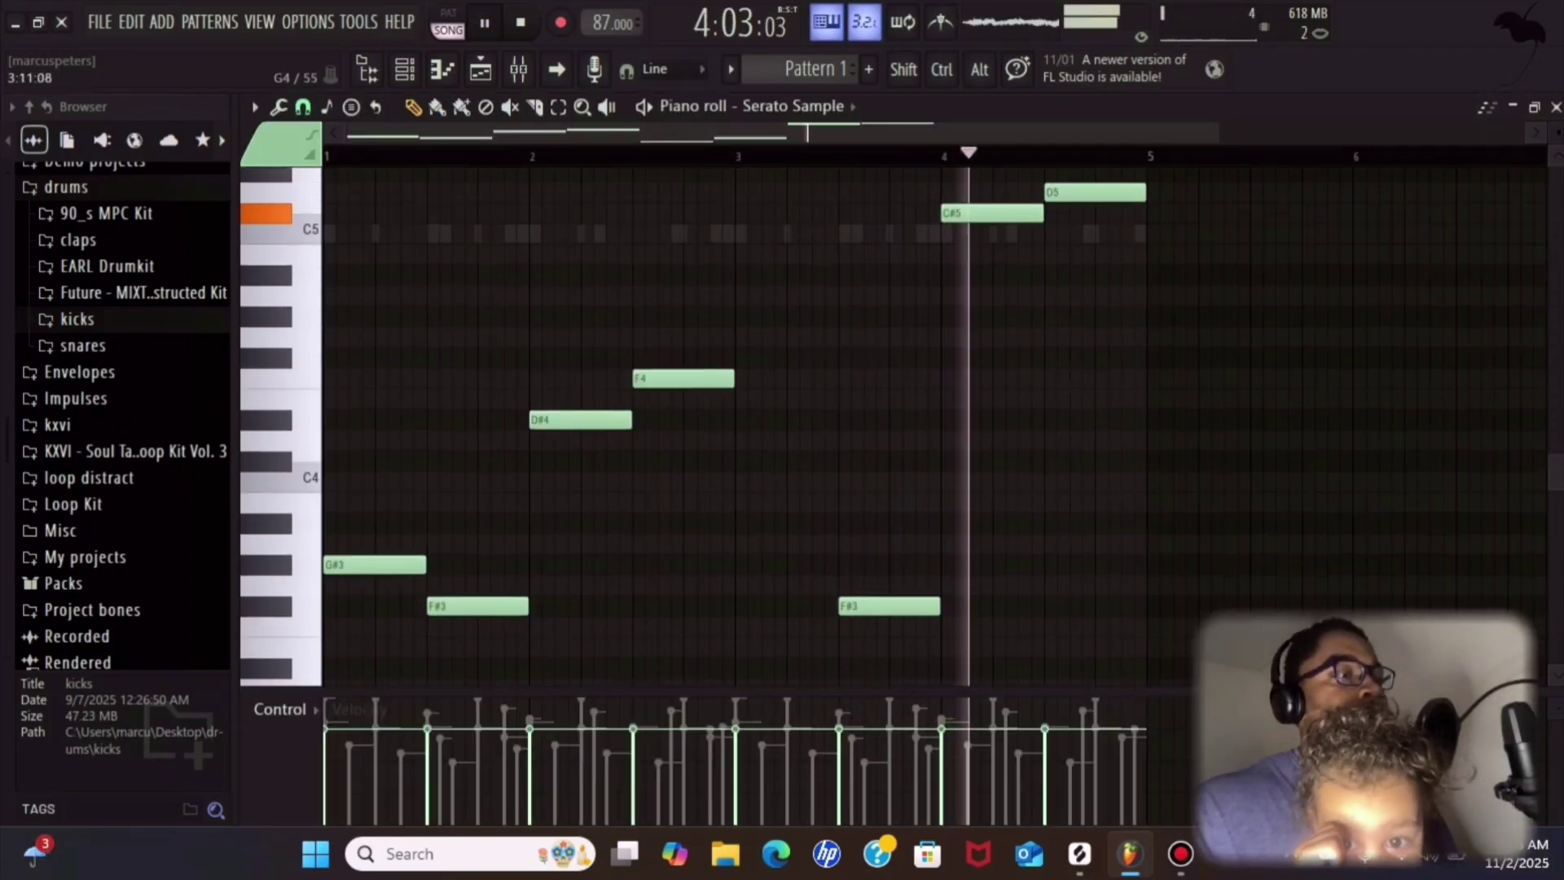
key(space)
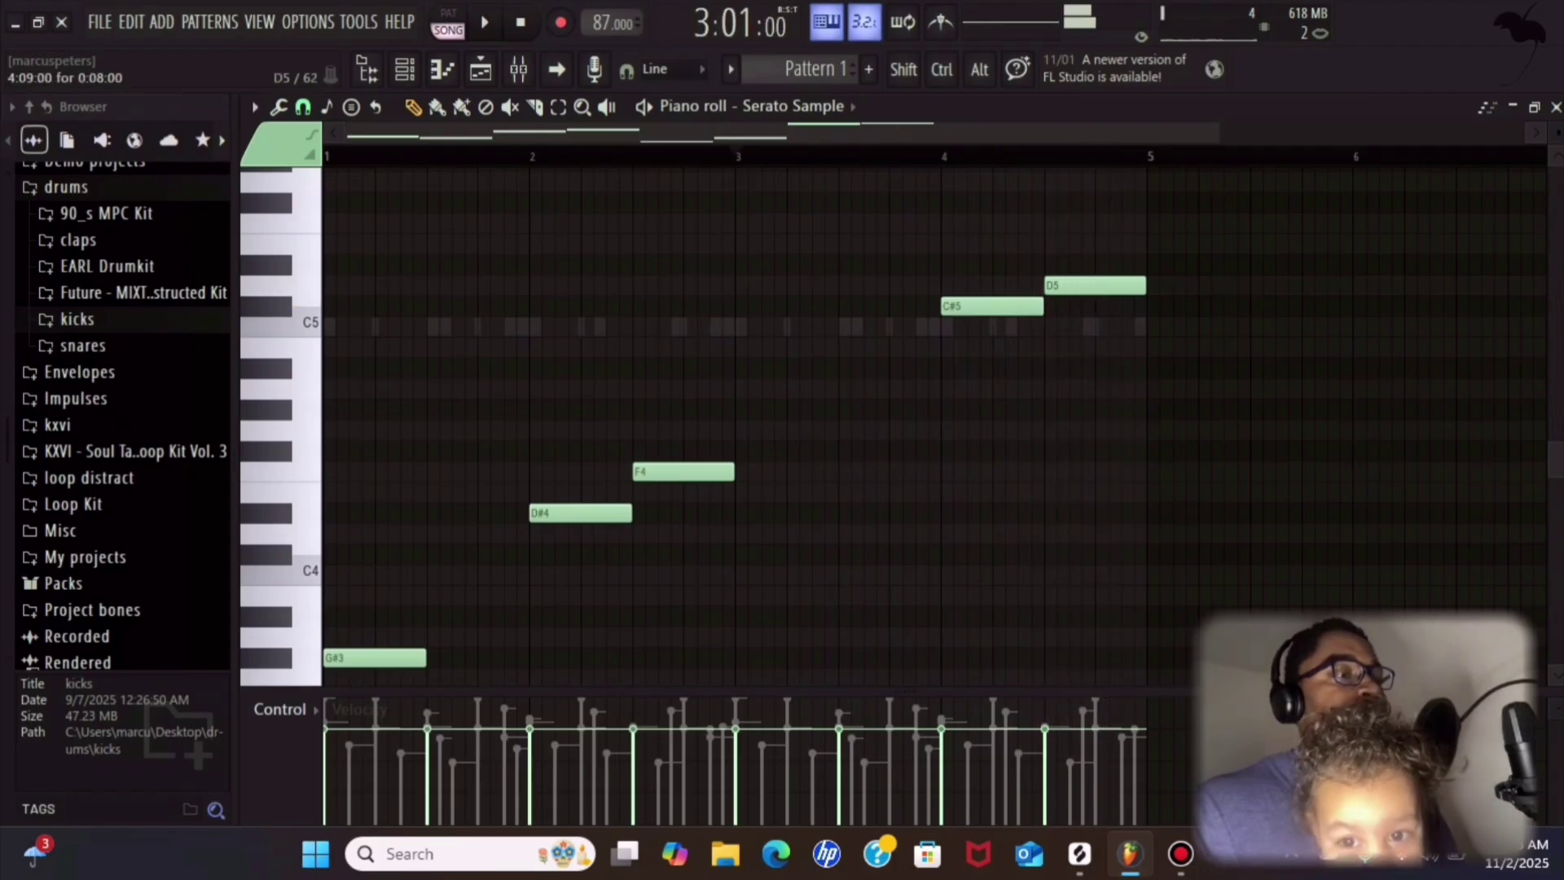
drag(1095, 286, 1095, 245)
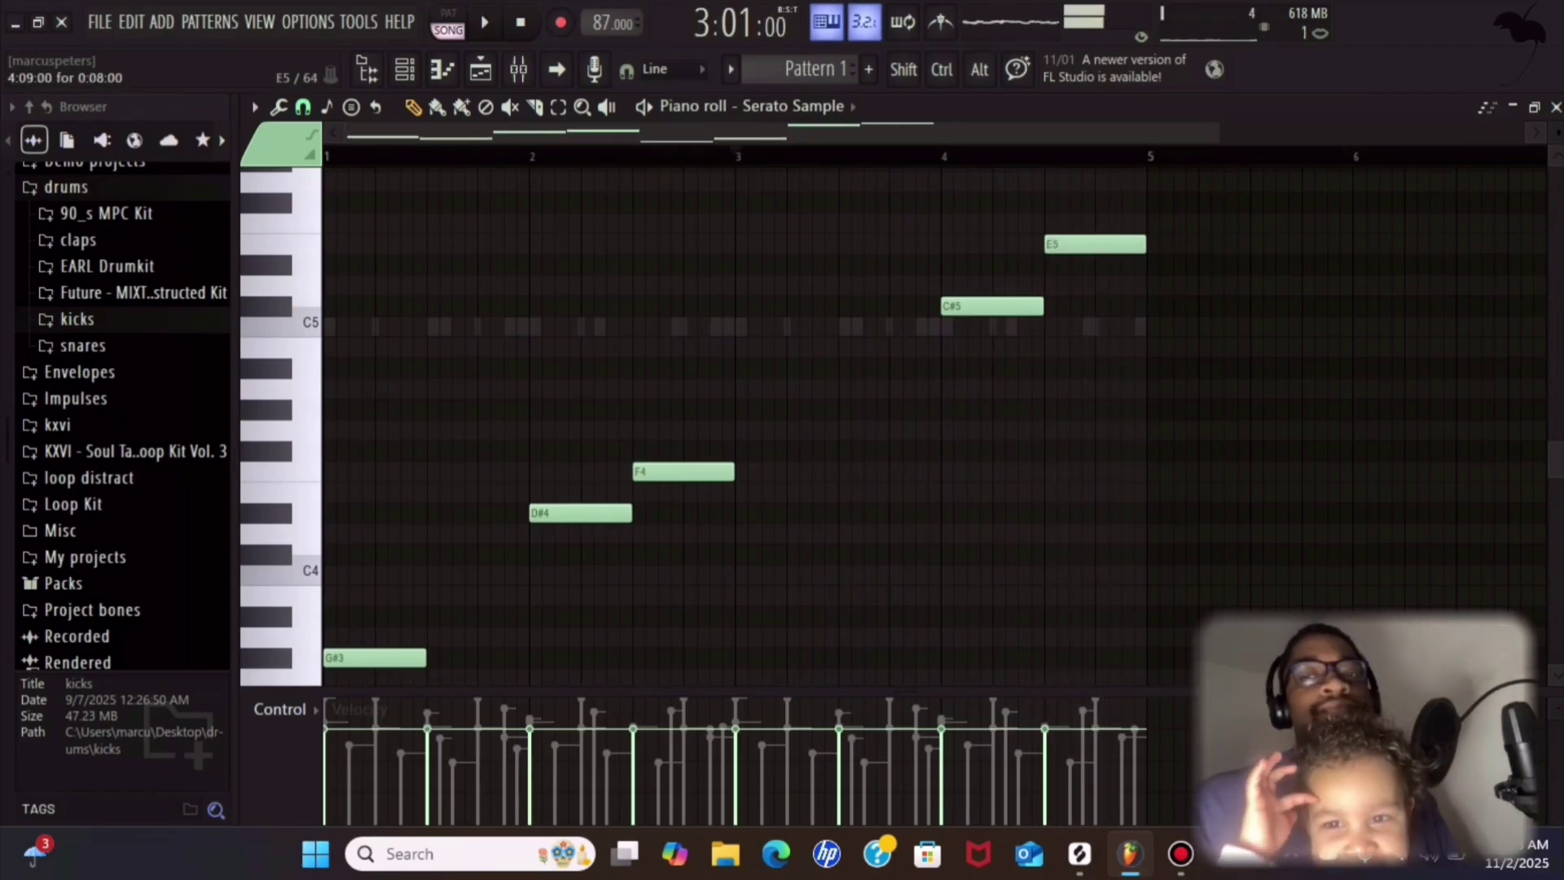
- Play the revised chop pattern and try its opening note at A#3
key(space)
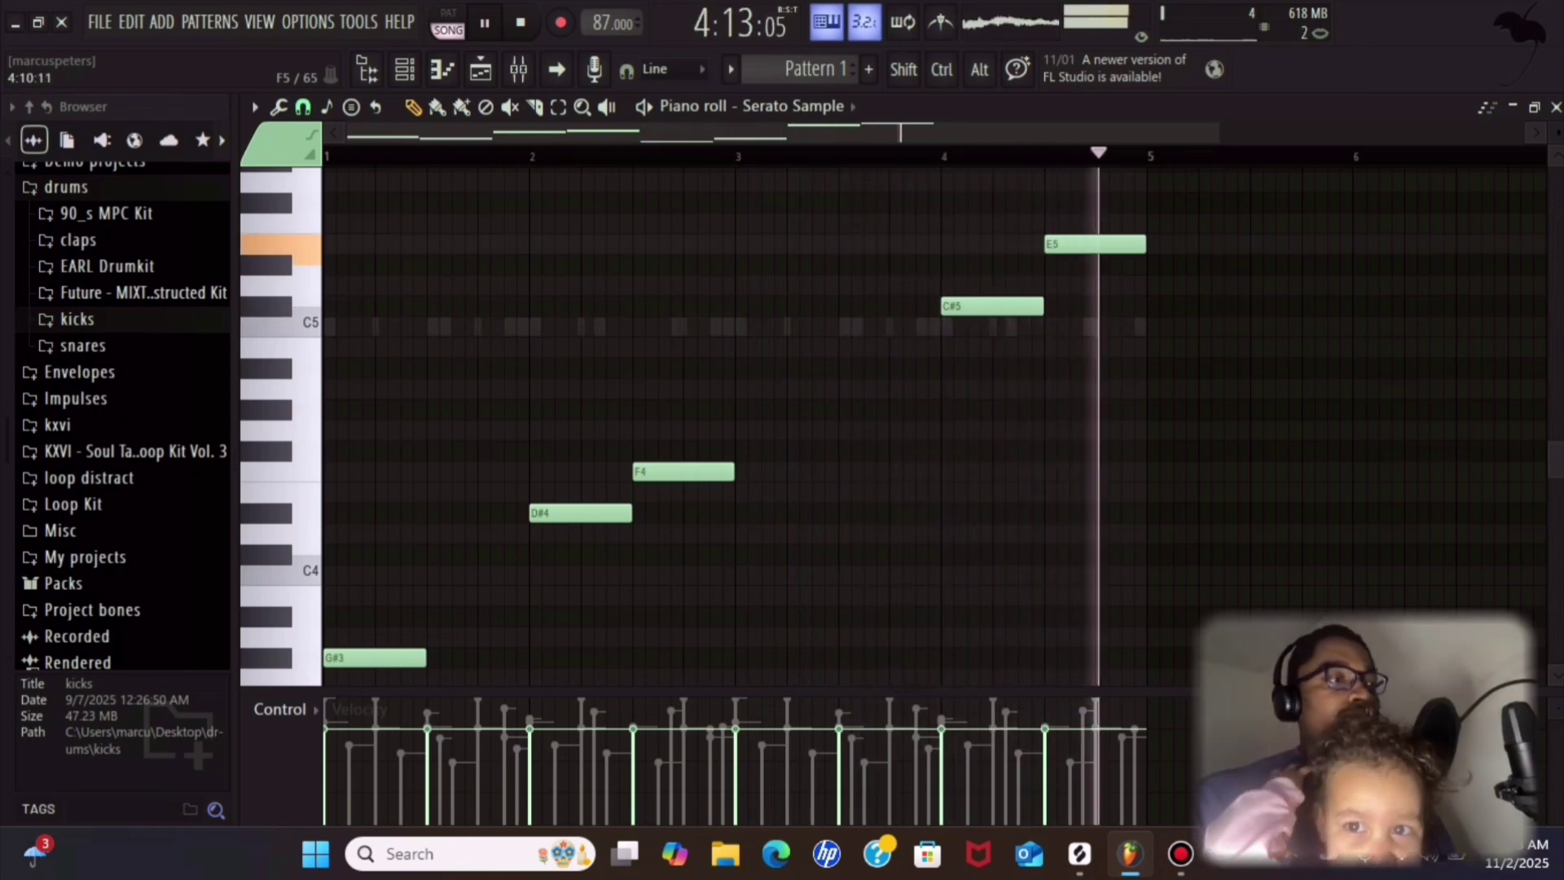
scroll(986, 334, down, 1)
scroll(629, 346, up, 2)
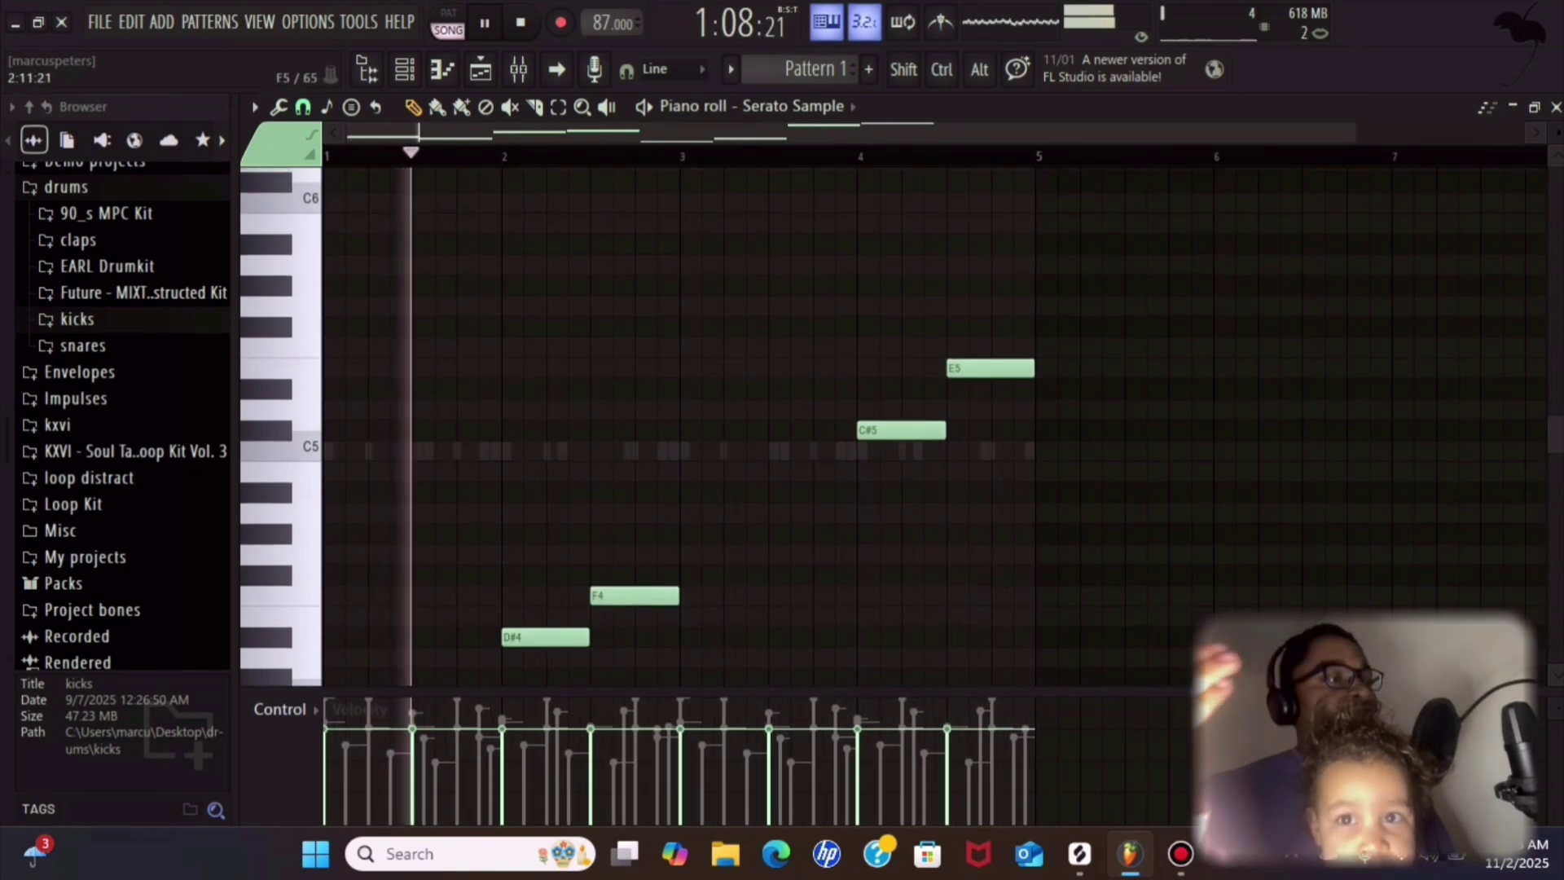
scroll(620, 345, down, 3)
key(space)
scroll(935, 424, down, 3)
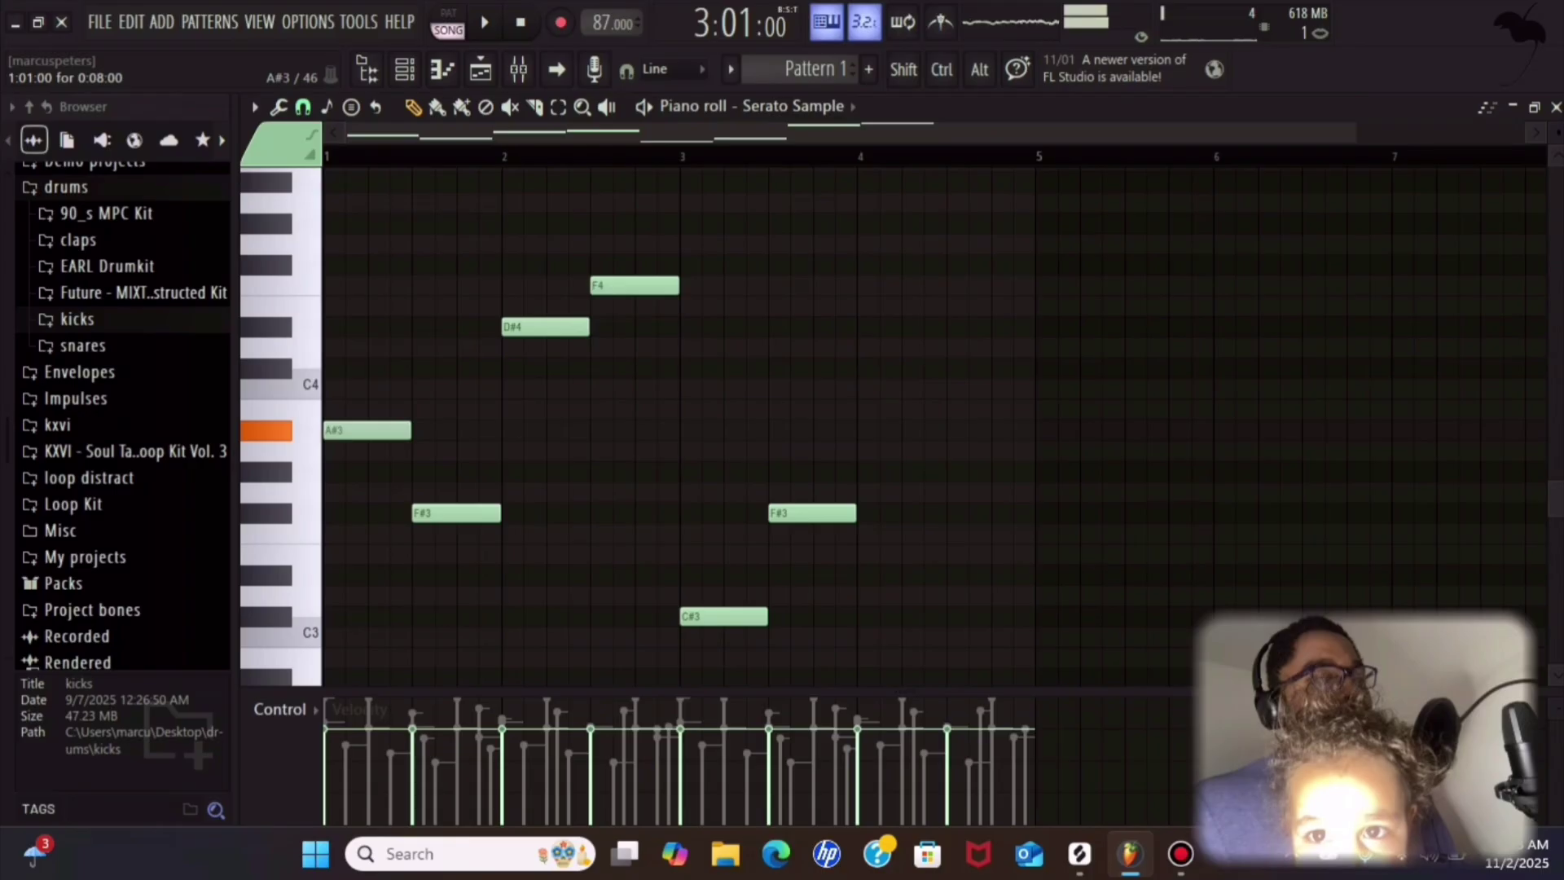
key(space)
key(space)
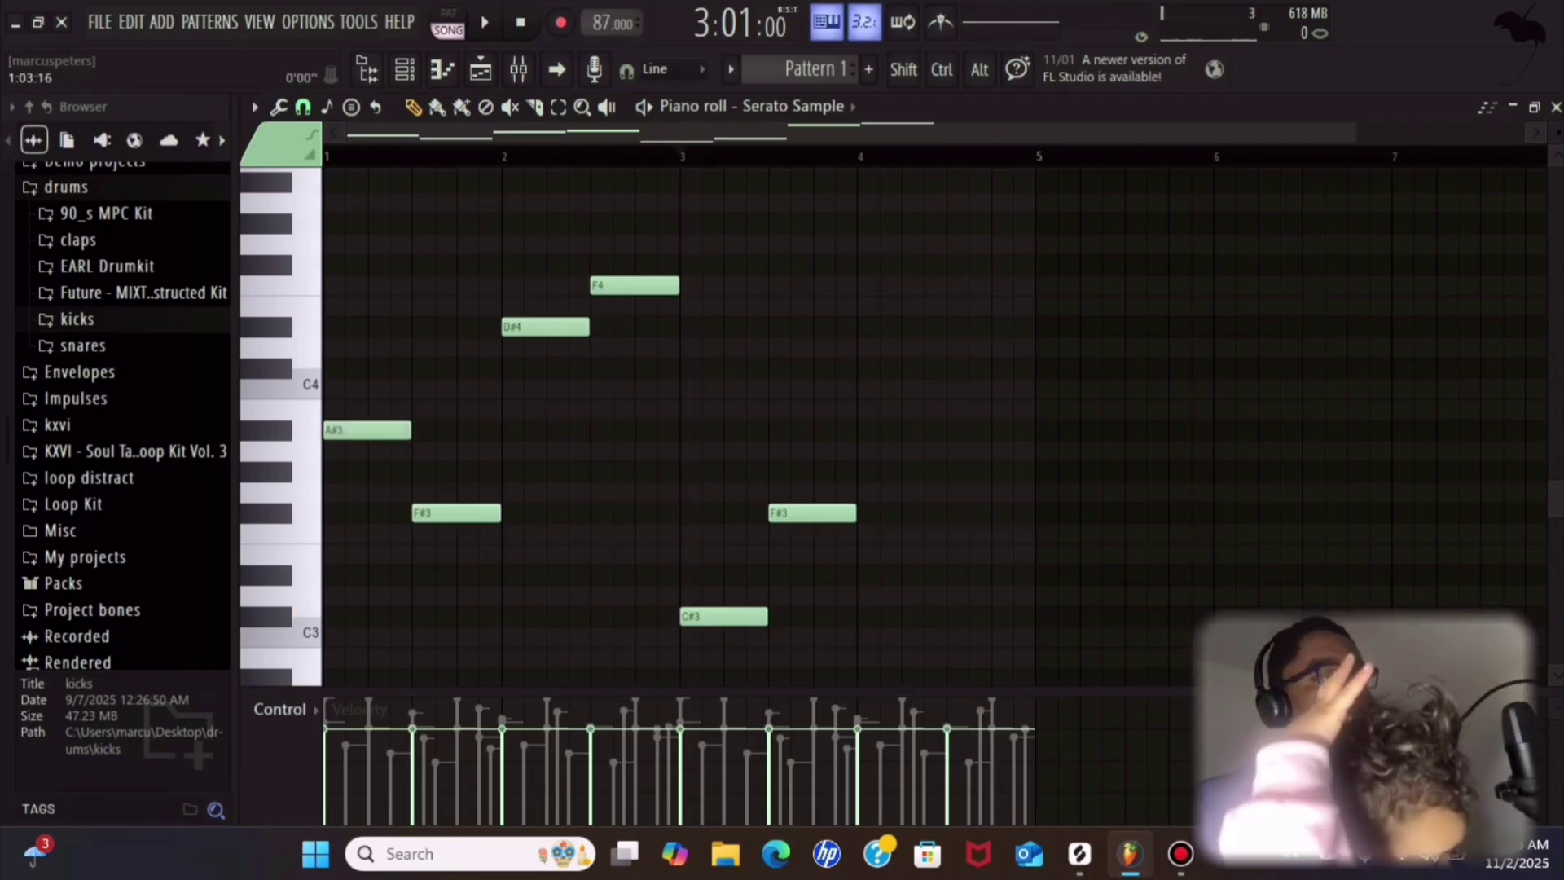
- Try the opening note at C4, G4, A4, B4 and C5, playing the pattern to compare the chops
key(space)
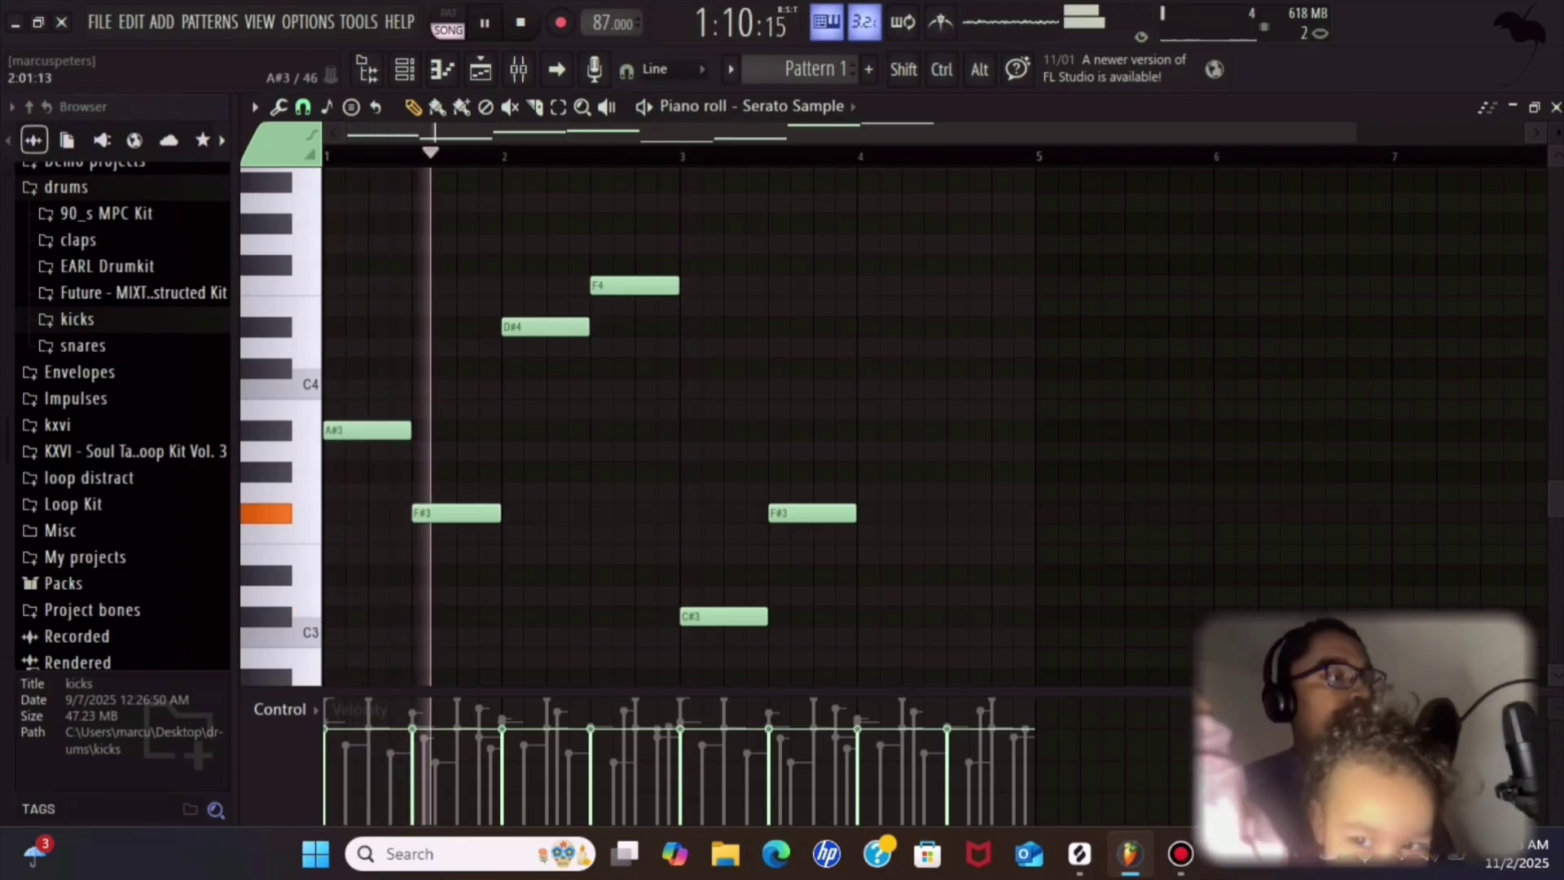
key(space)
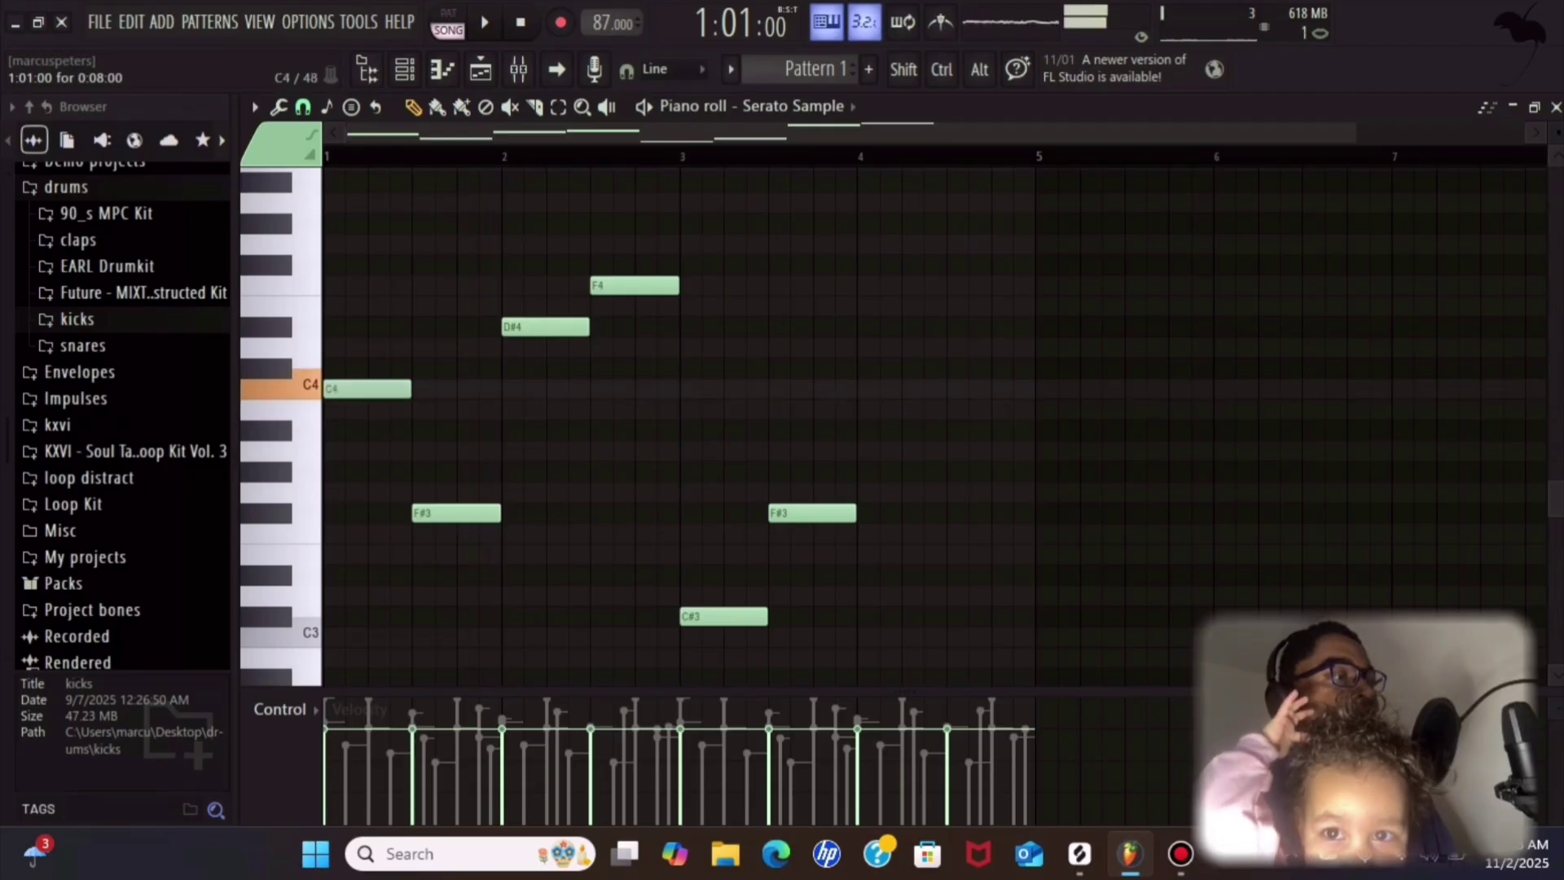
drag(367, 348, 366, 285)
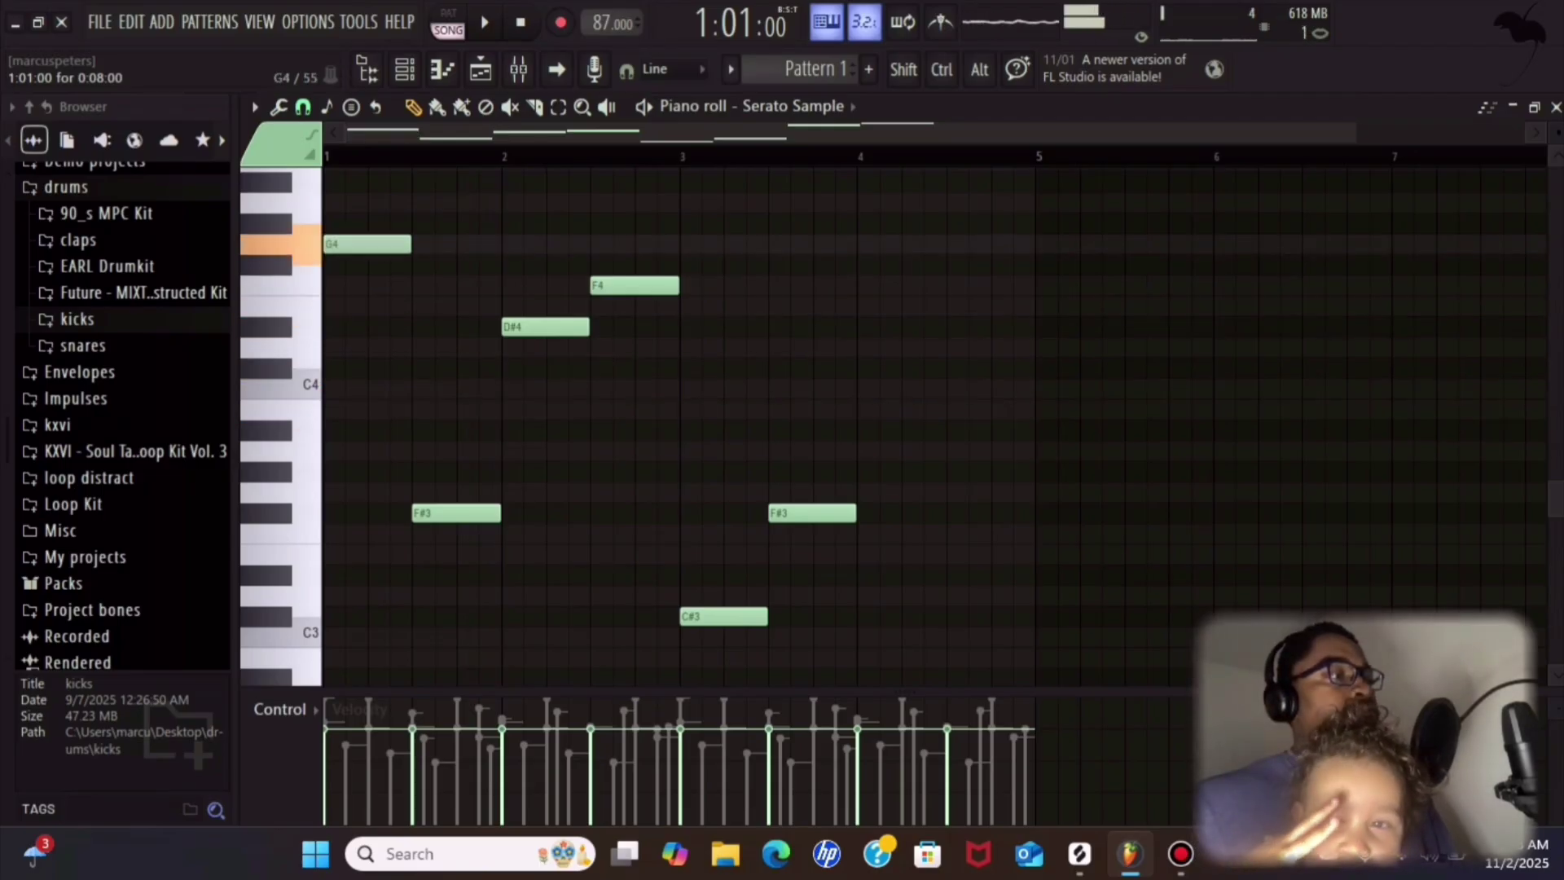
scroll(815, 424, up, 3)
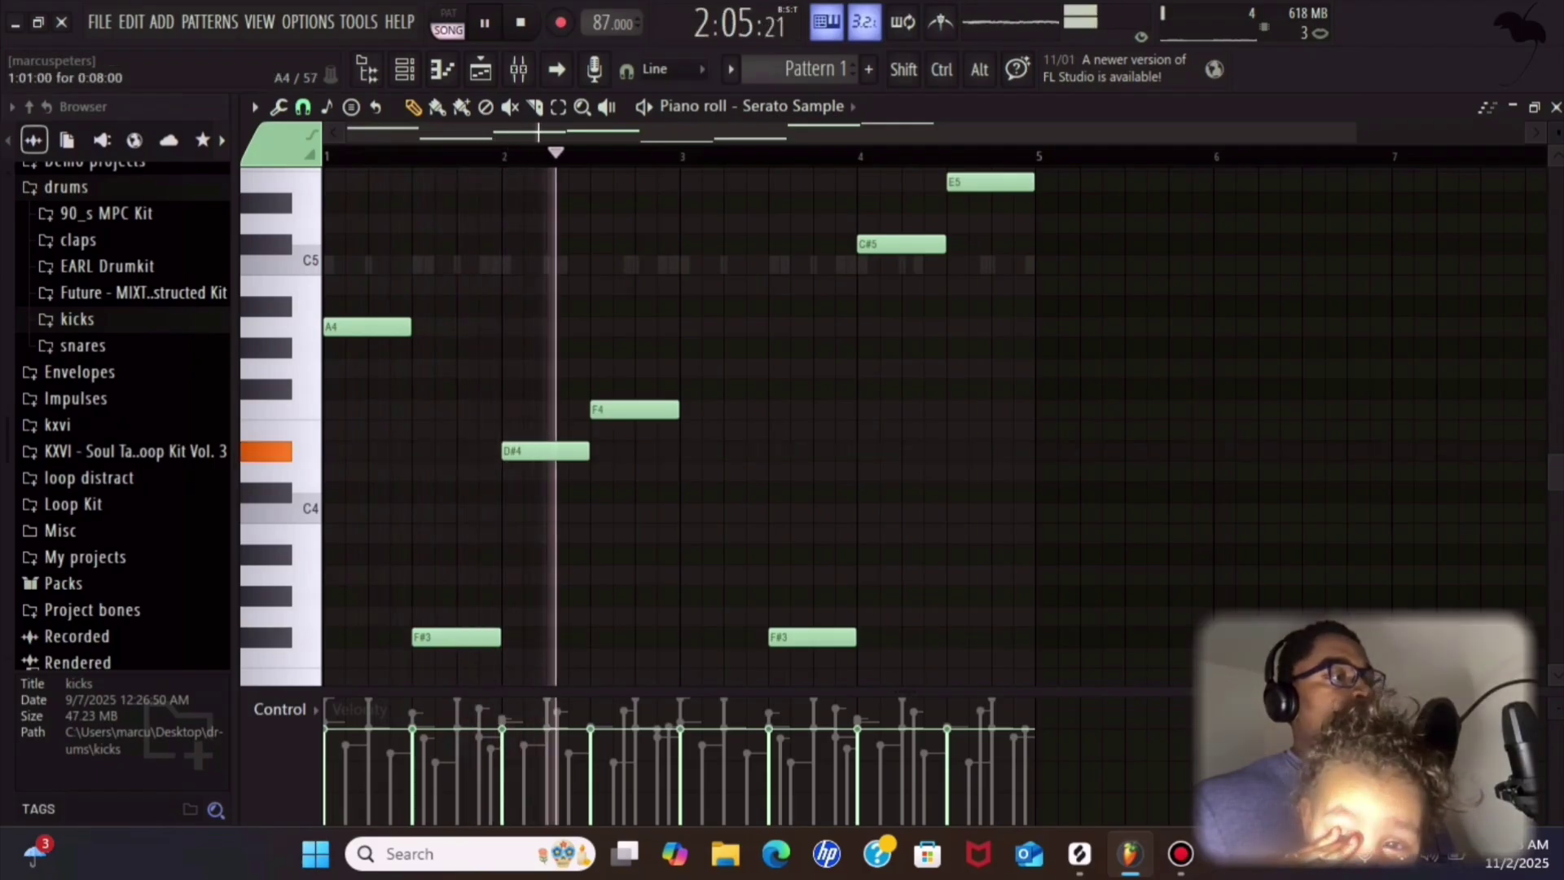
key(space)
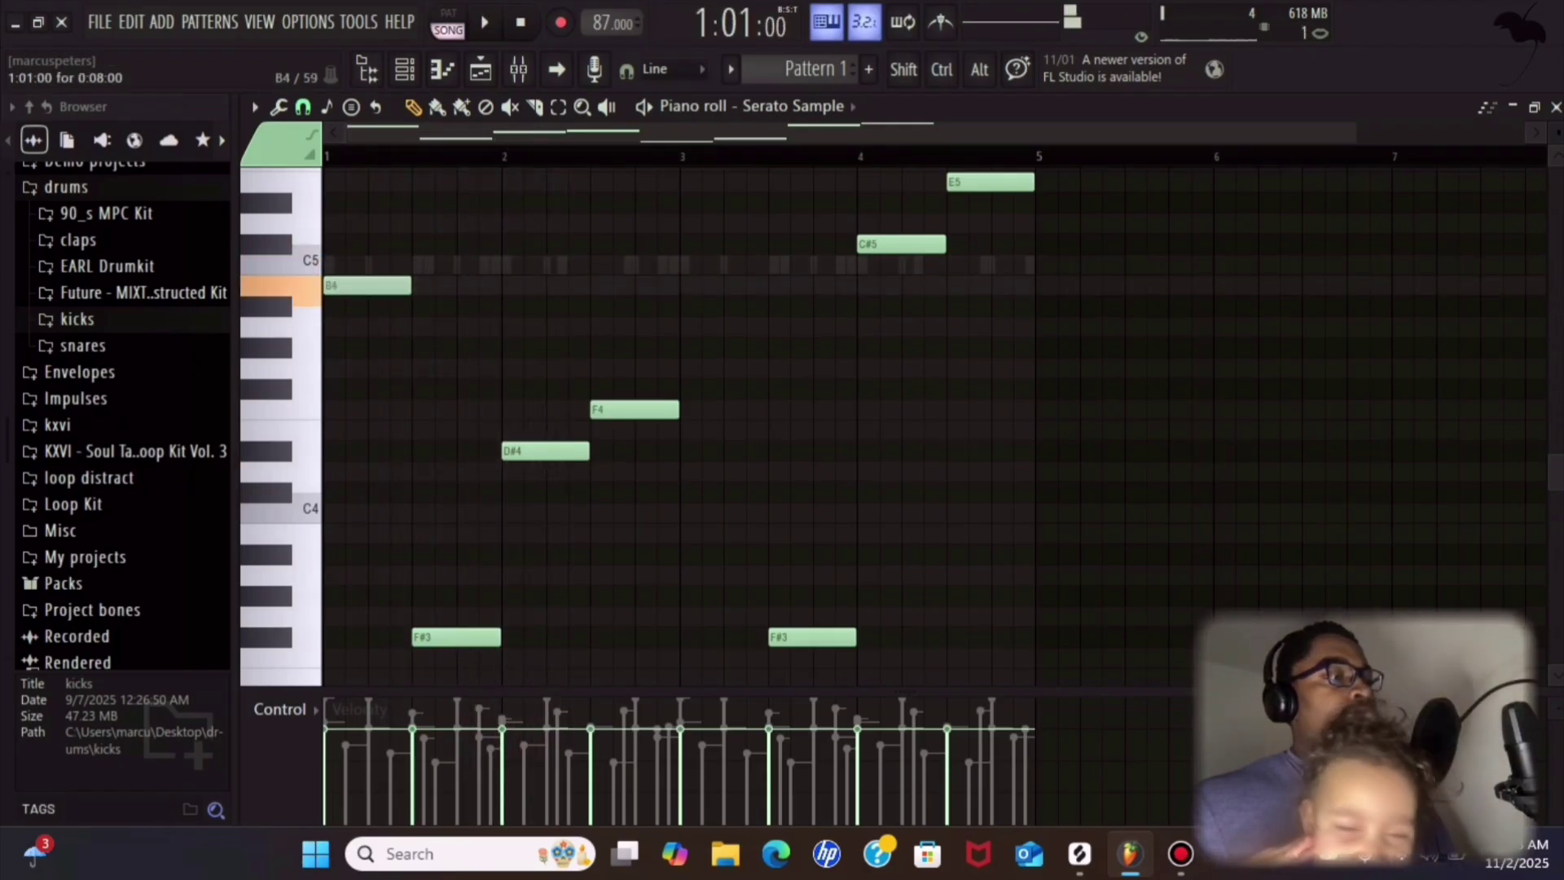
drag(367, 285, 366, 265)
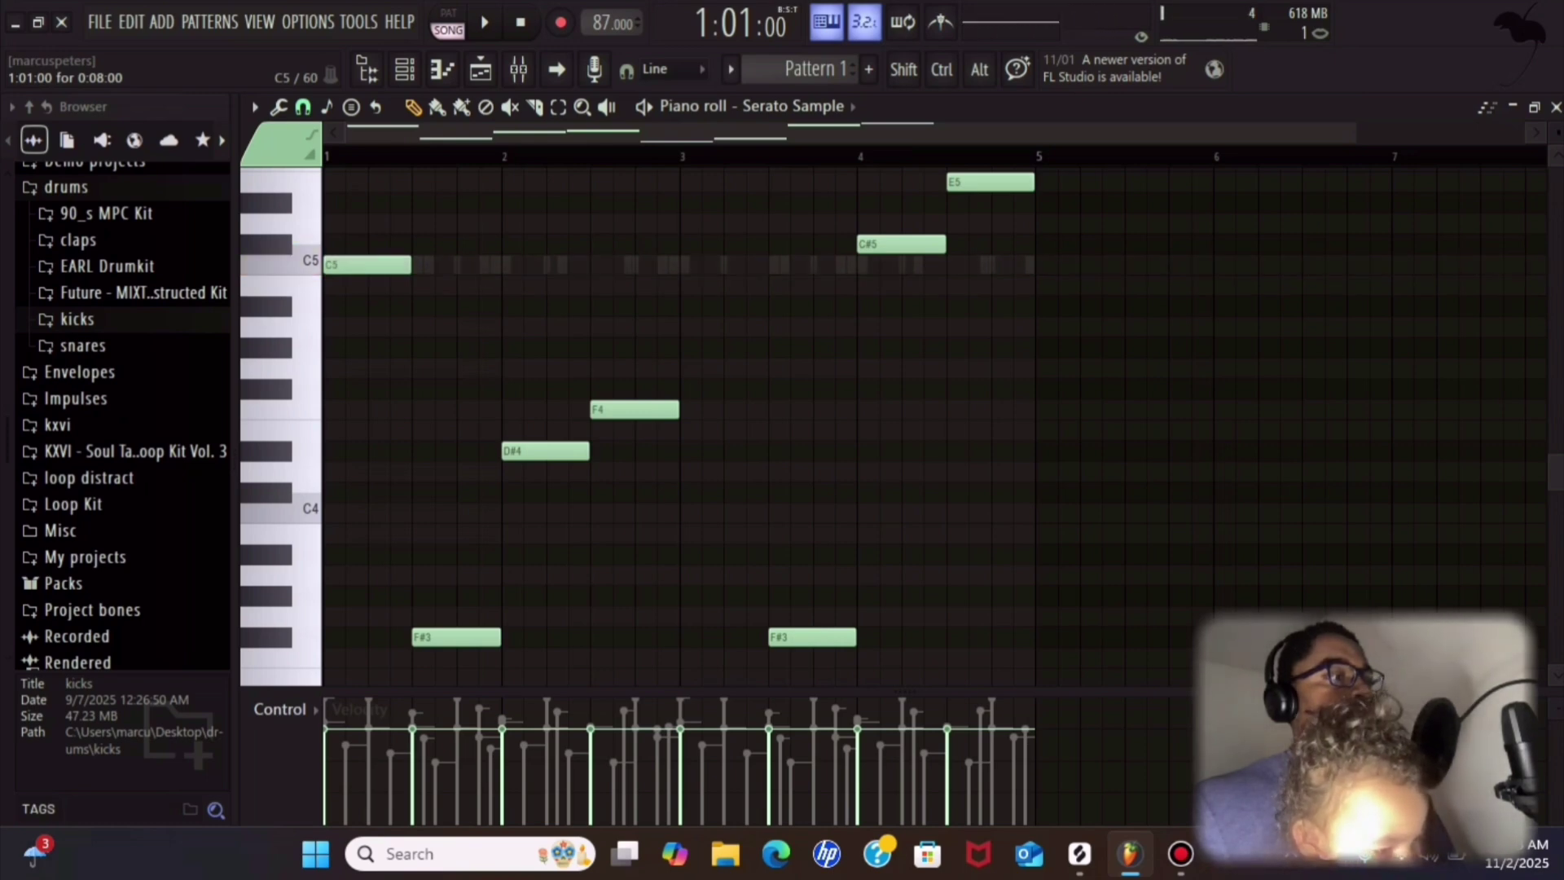
key(space)
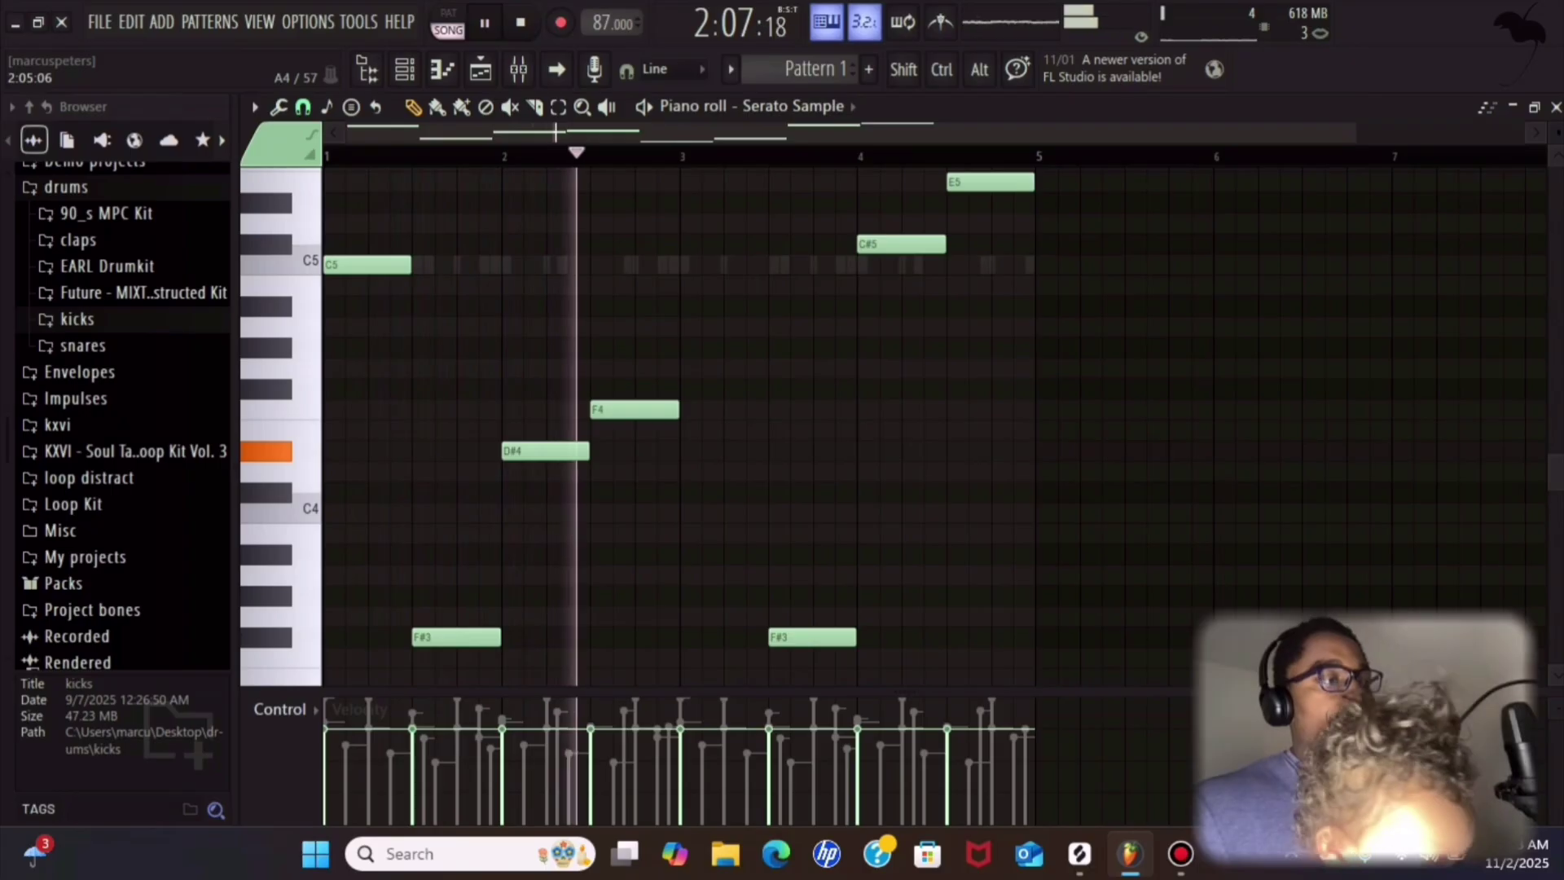
scroll(549, 325, down, 2)
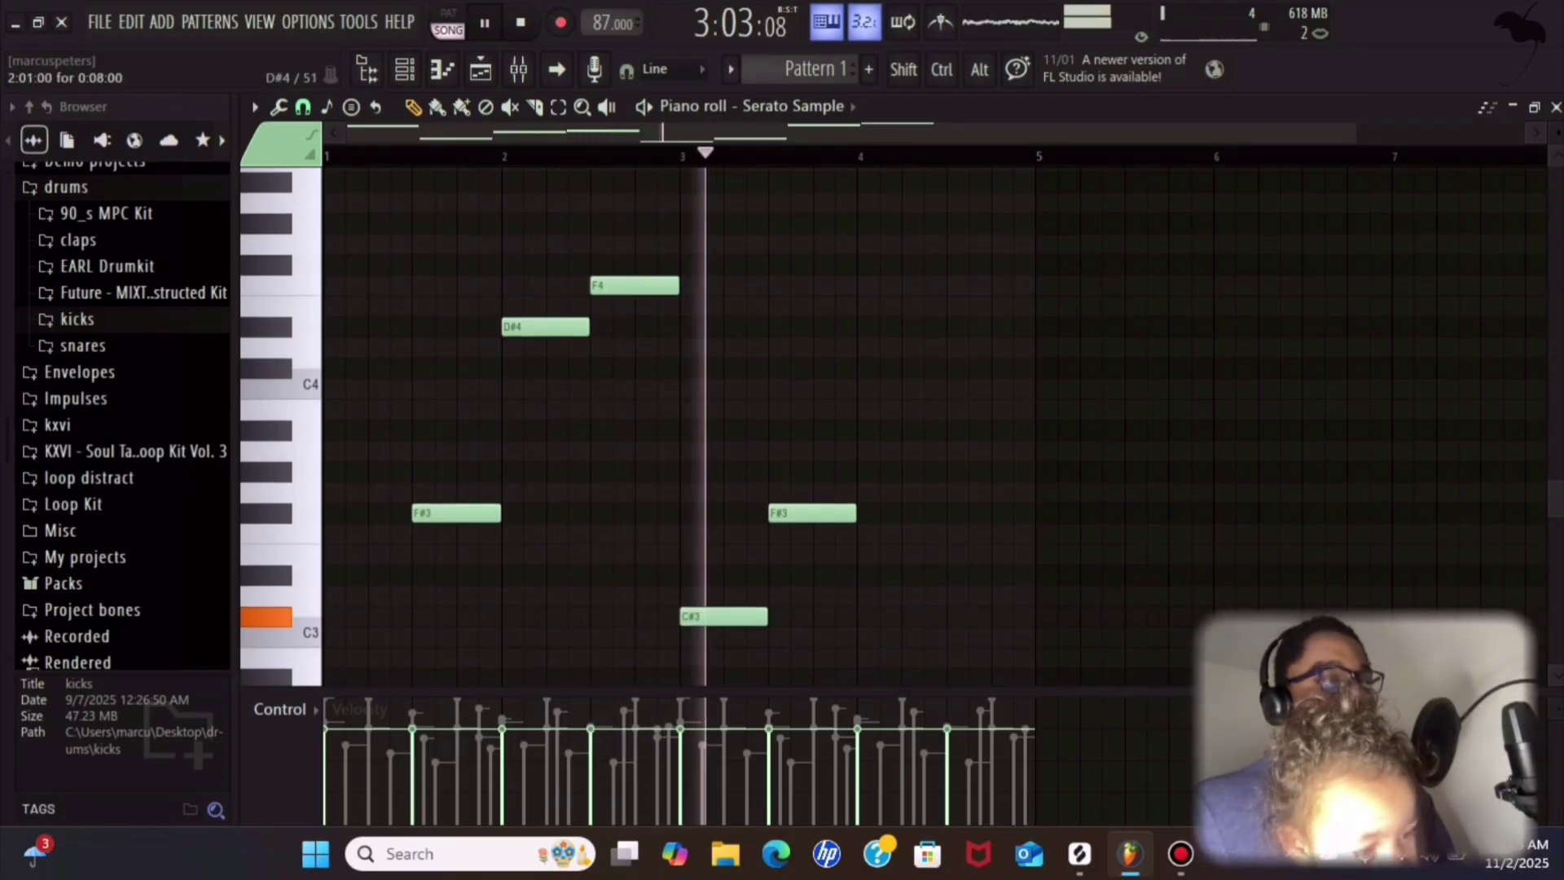
scroll(896, 424, up, 2)
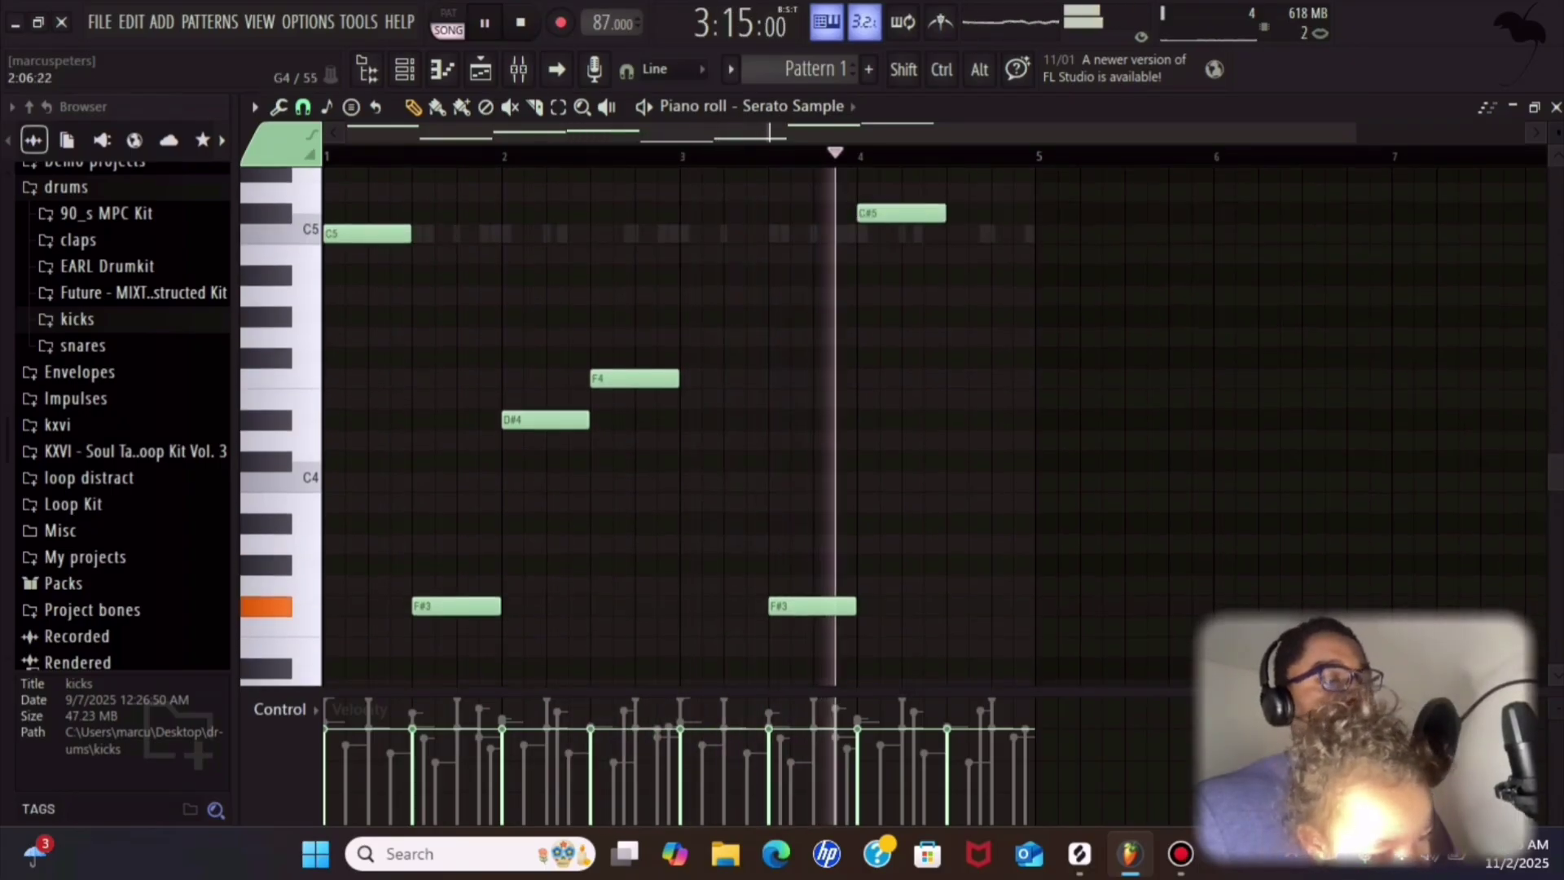
- Lower the opening note of bar 1 to C#3 and start playback to hear it
key(space)
scroll(896, 423, down, 6)
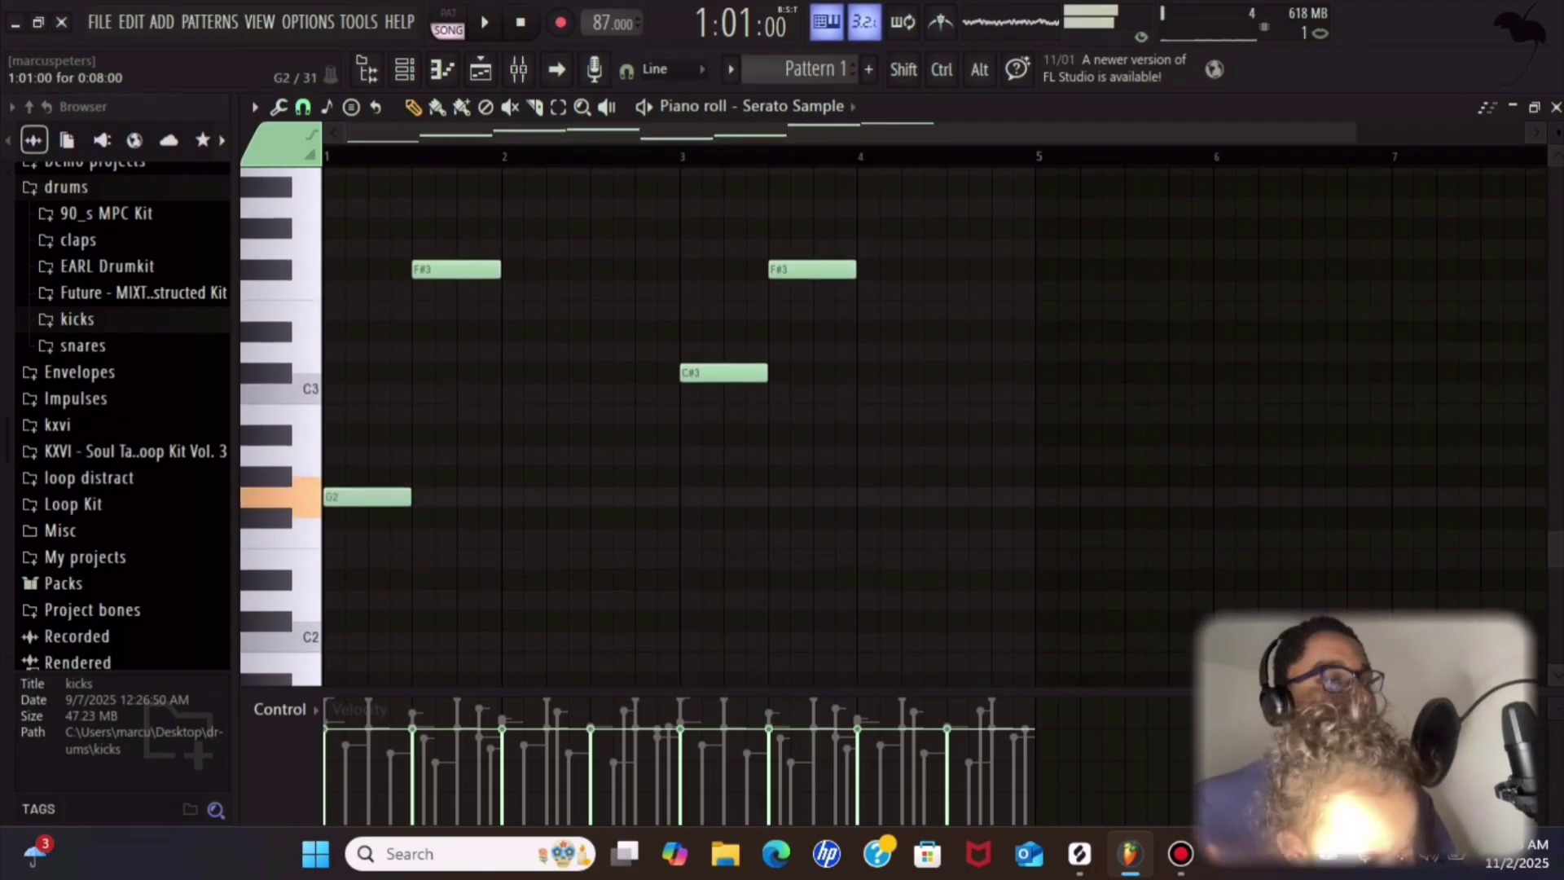
drag(366, 497, 366, 374)
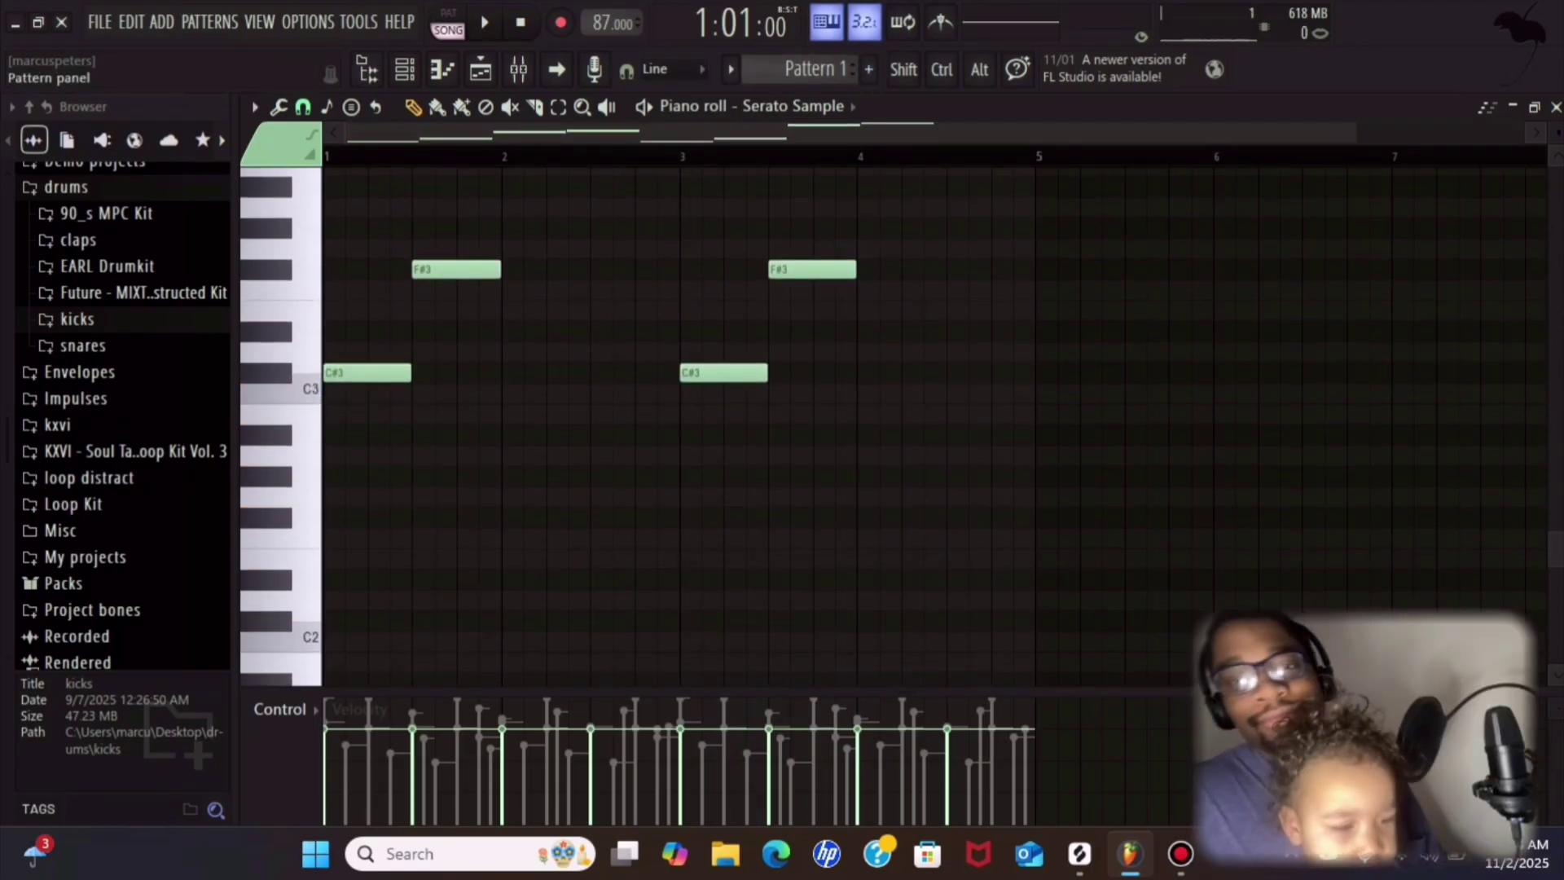
key(space)
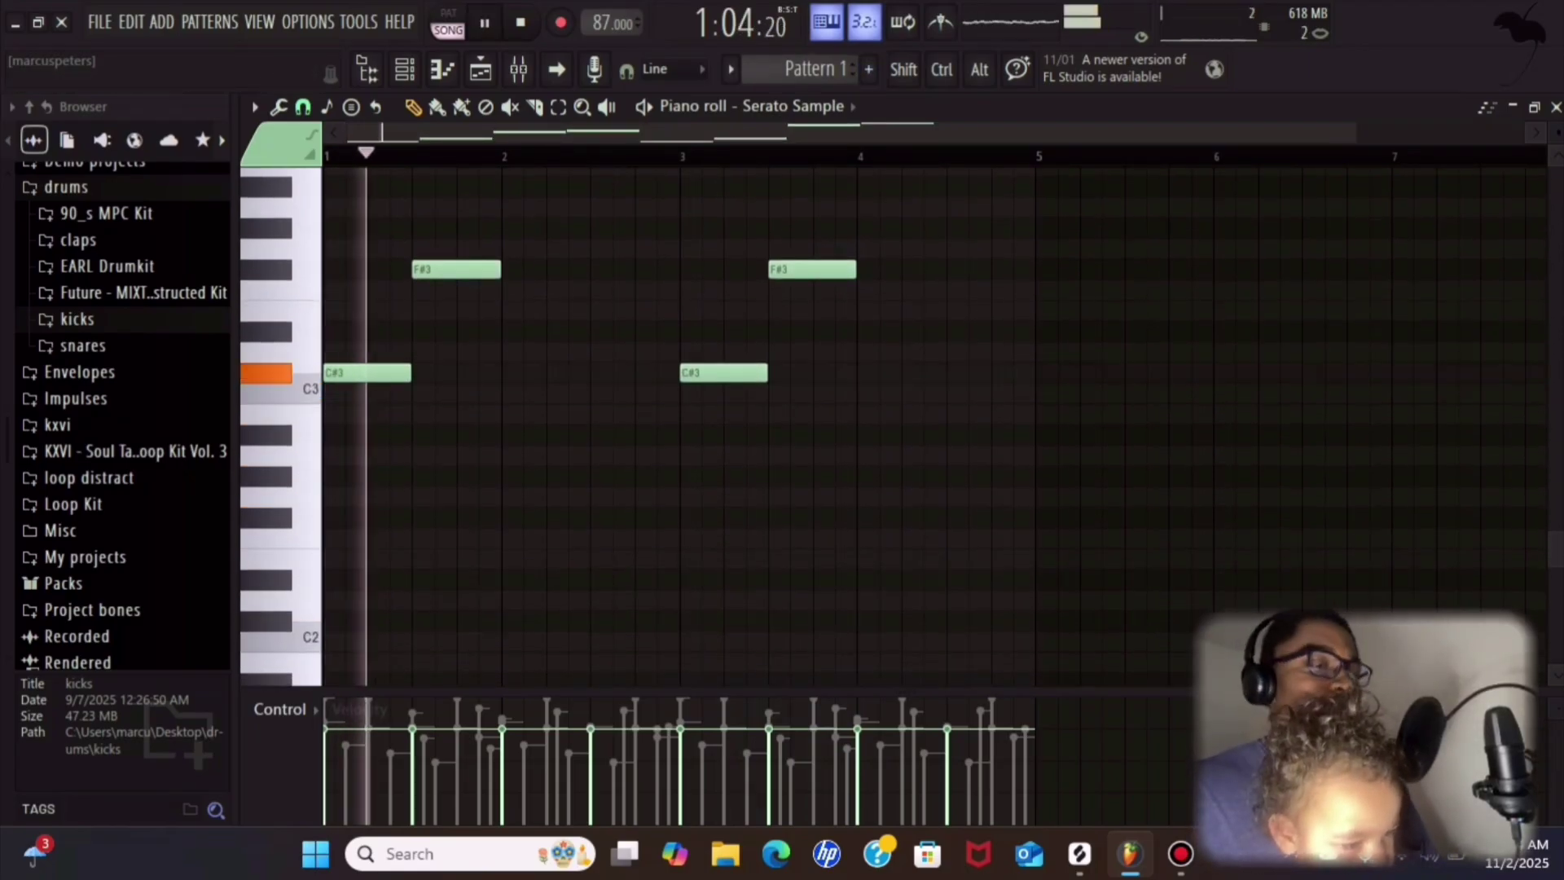
- Listen through the pattern and raise the first note of bar 3 to F3
scroll(649, 207, down, 1)
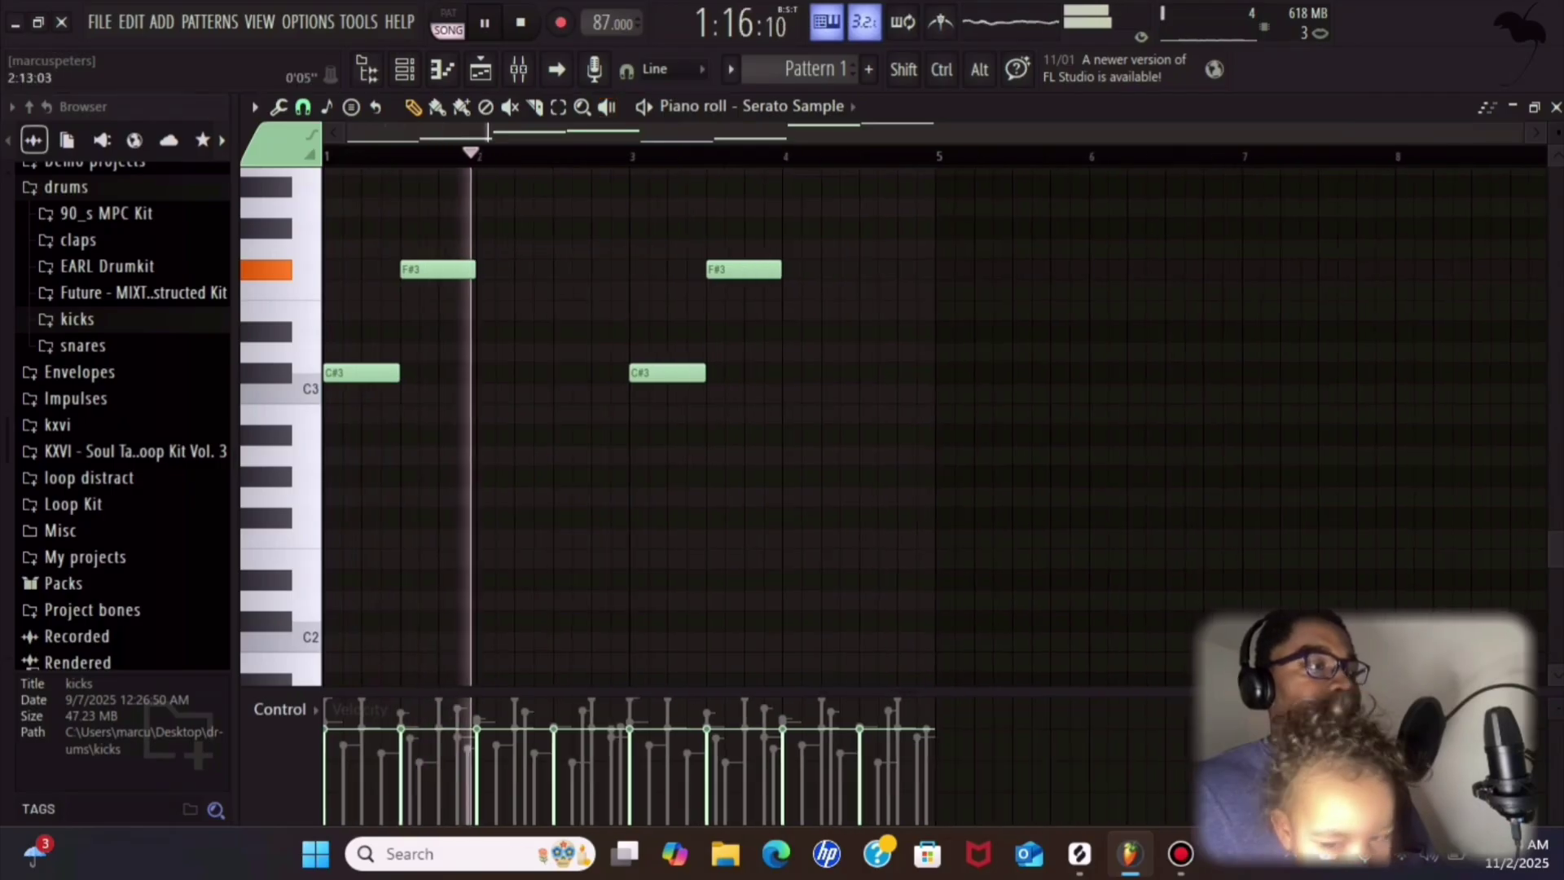
scroll(648, 207, up, 3)
scroll(648, 207, up, 2)
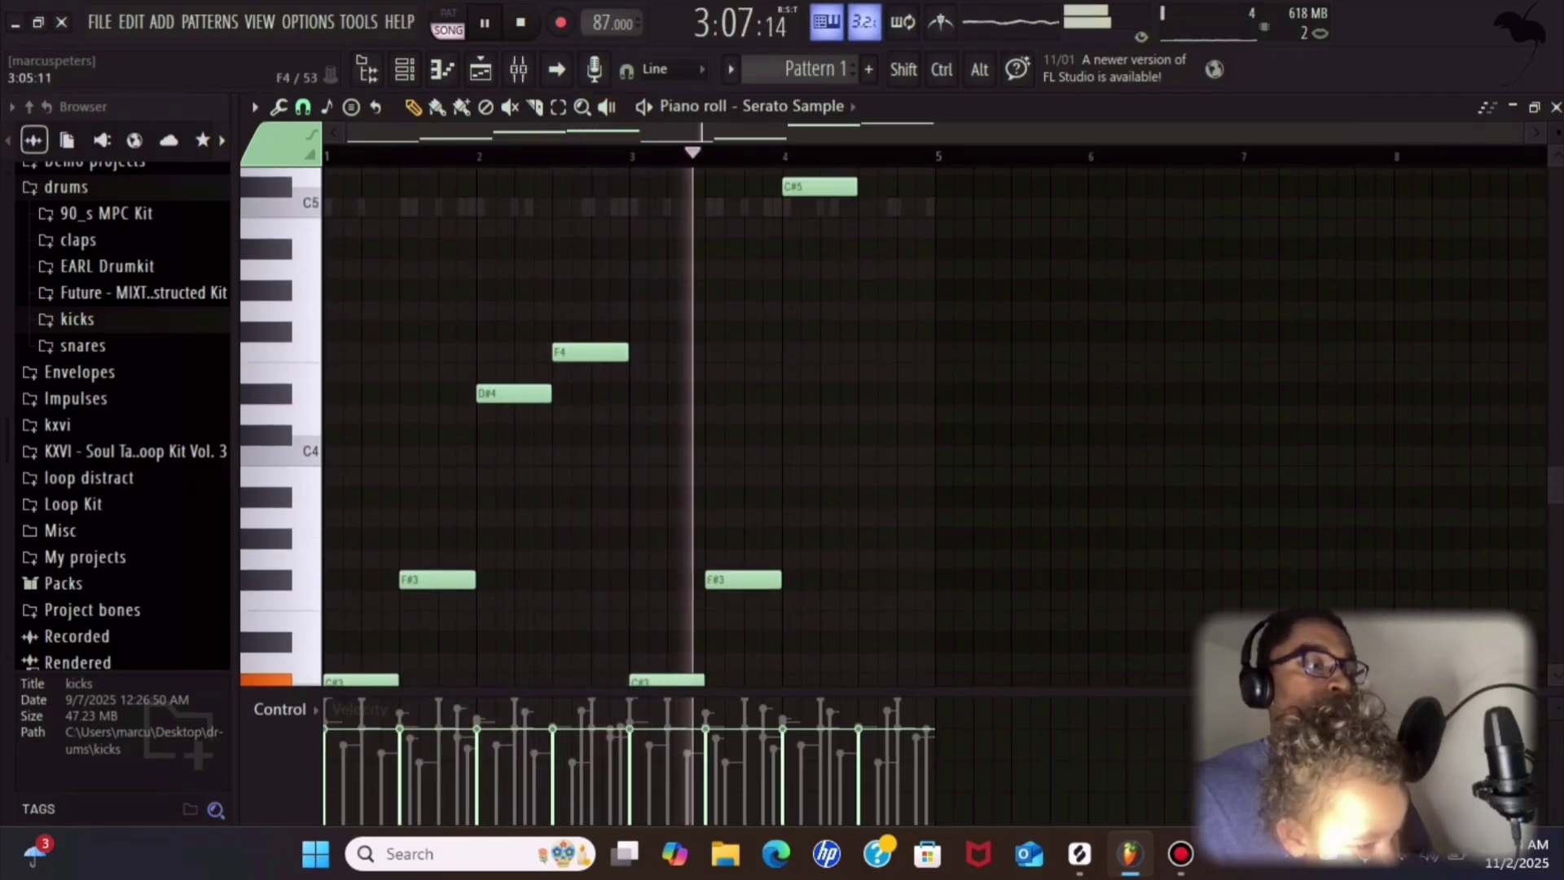
scroll(648, 207, down, 2)
key(space)
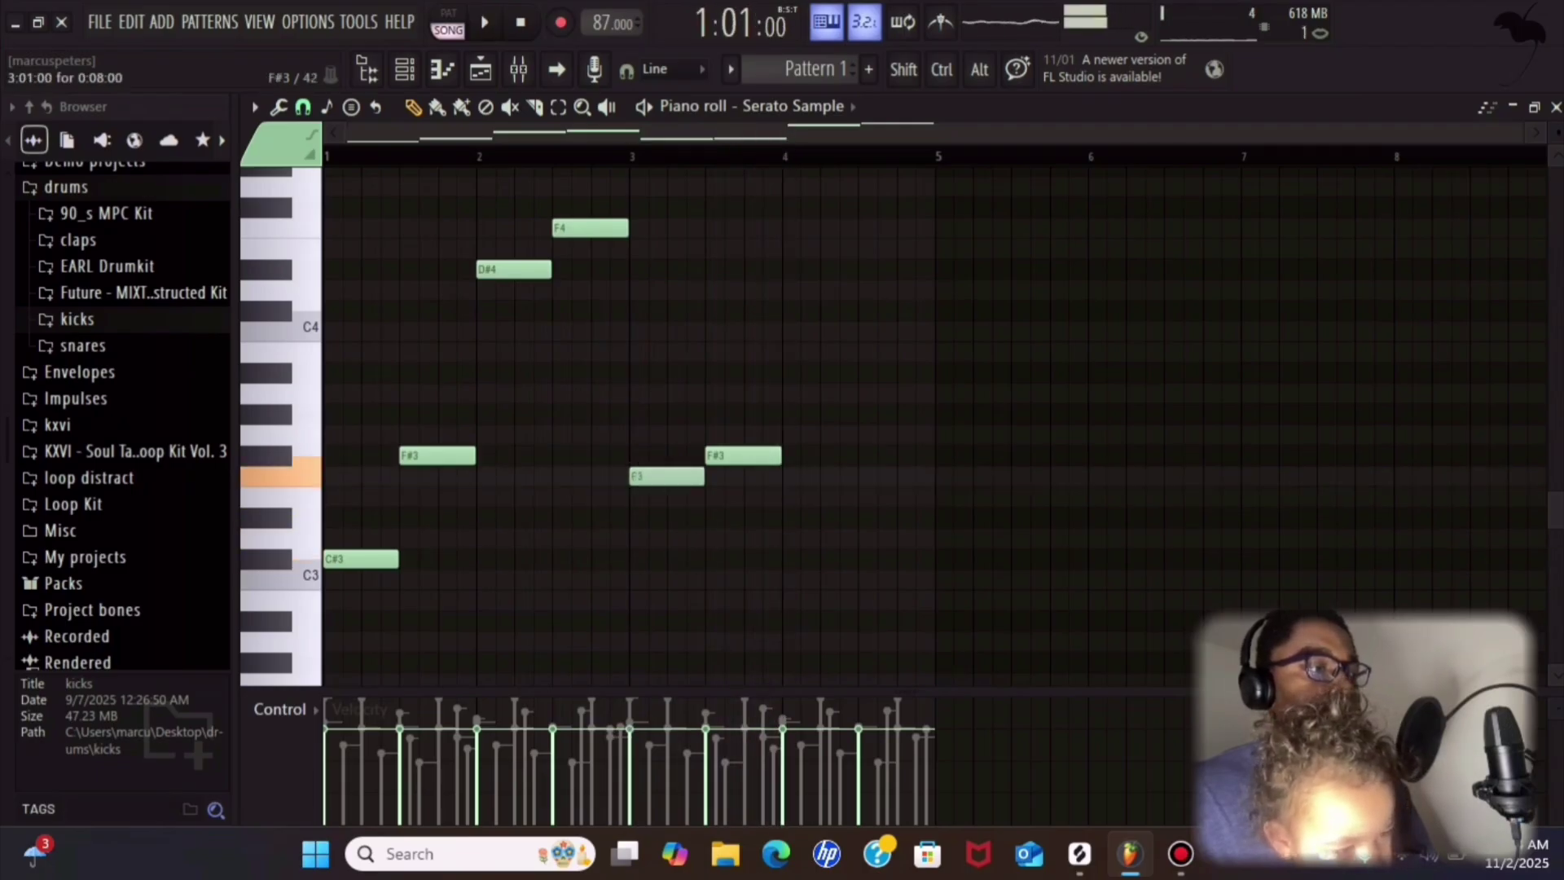
- Play the edited chop pattern and save the project
key(space)
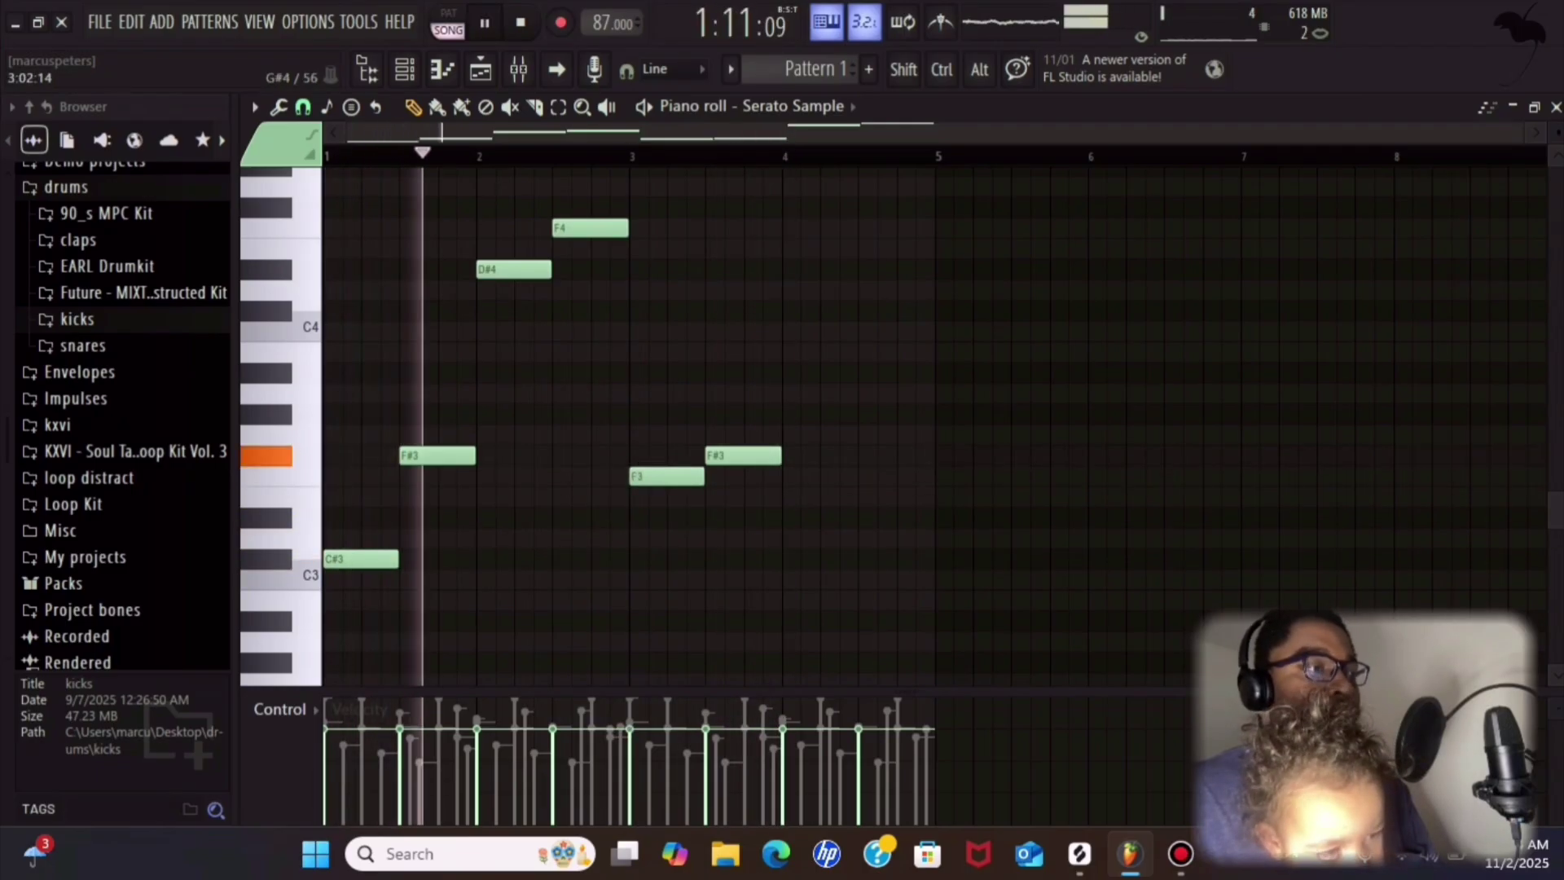
click(100, 22)
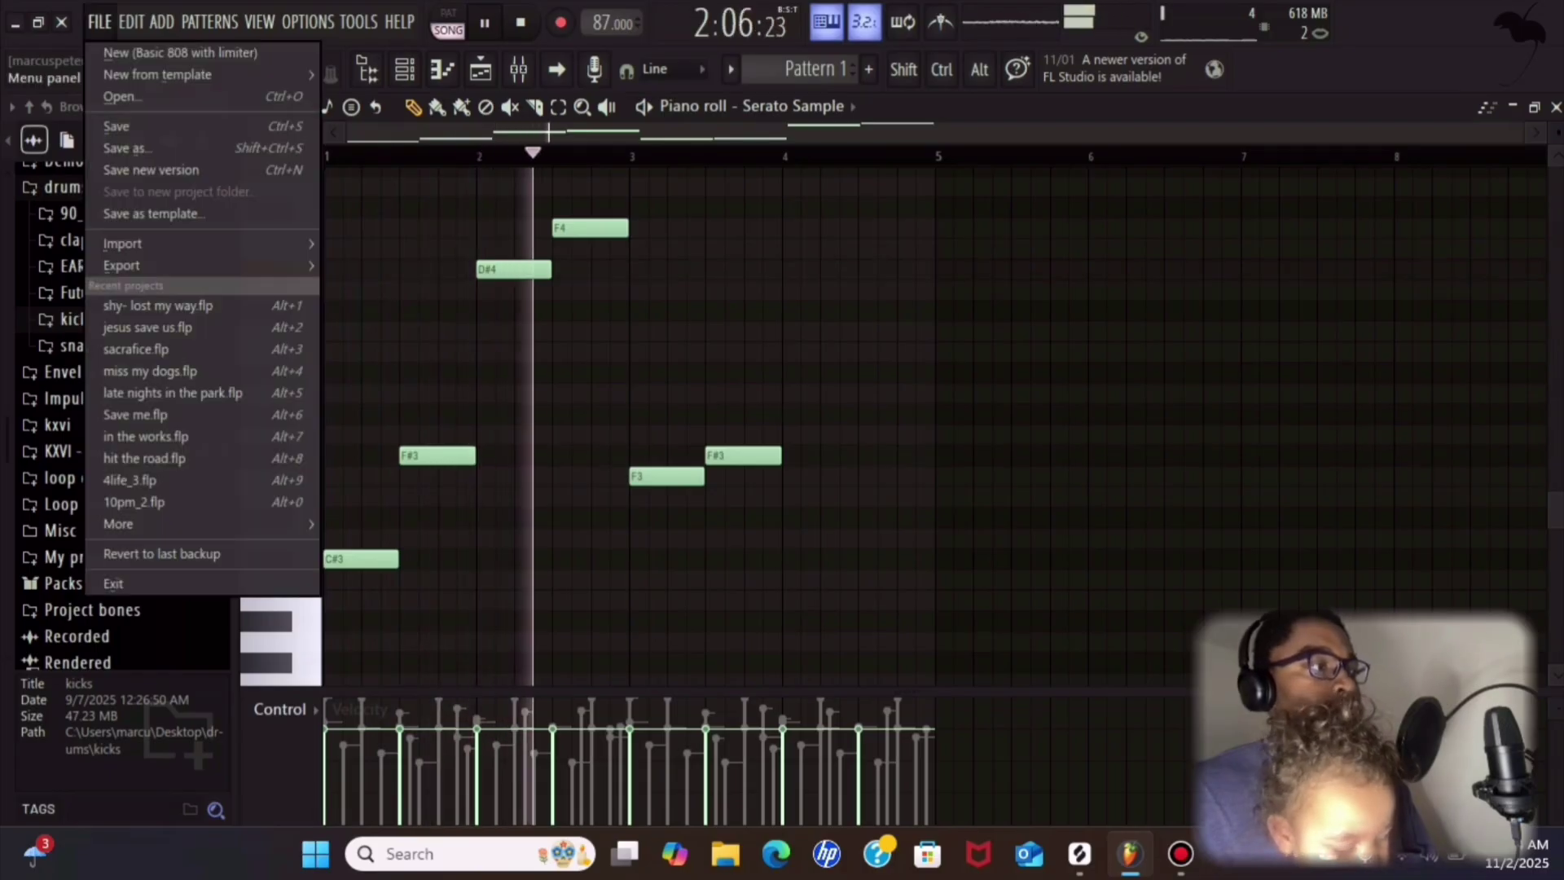
click(116, 126)
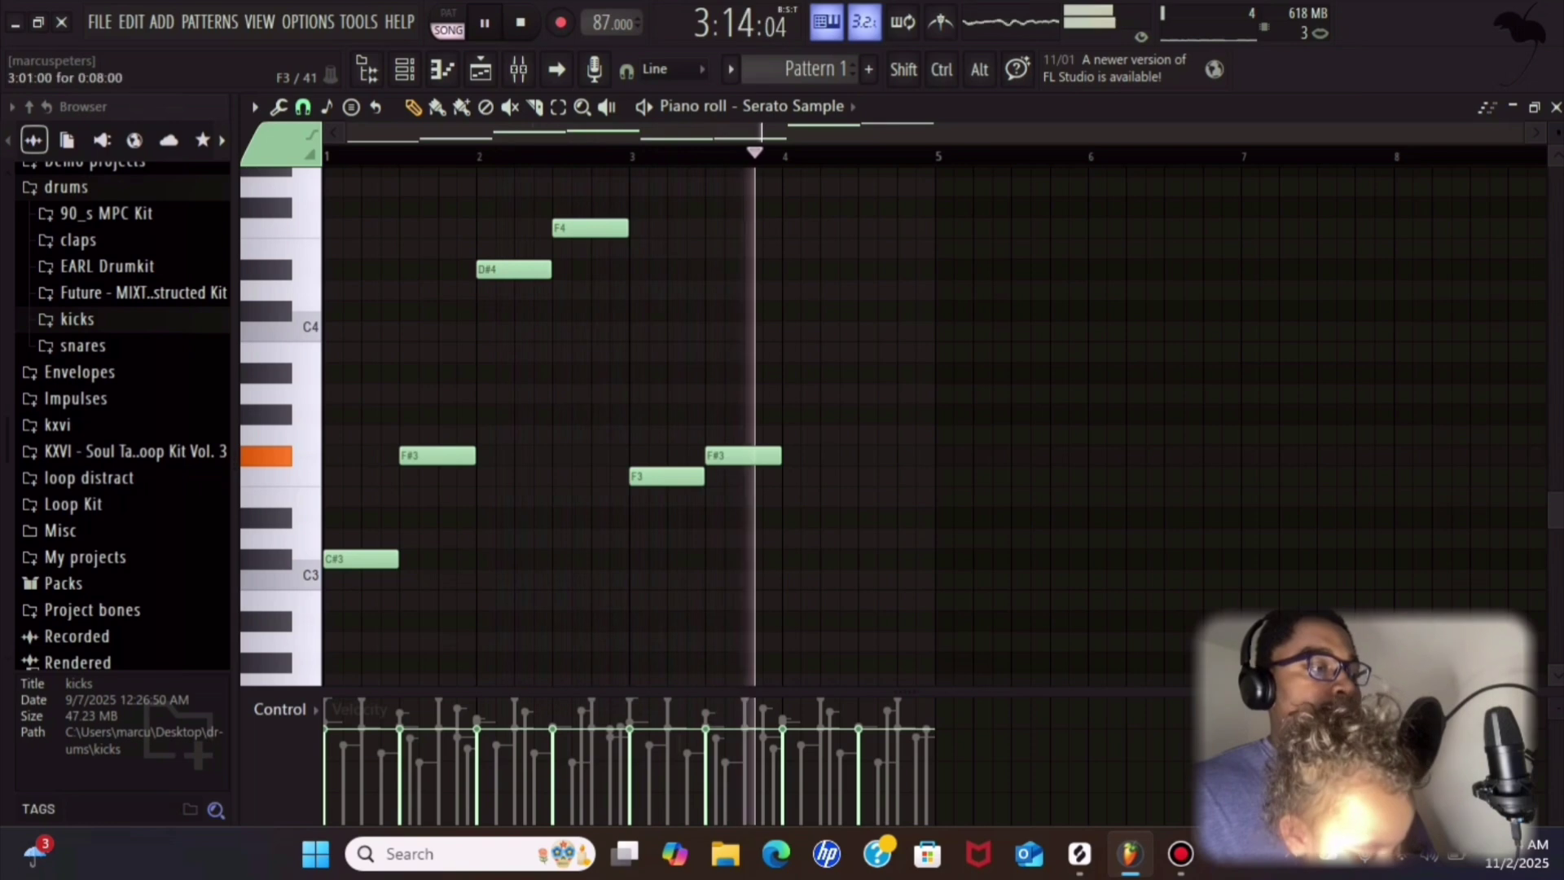
key(space)
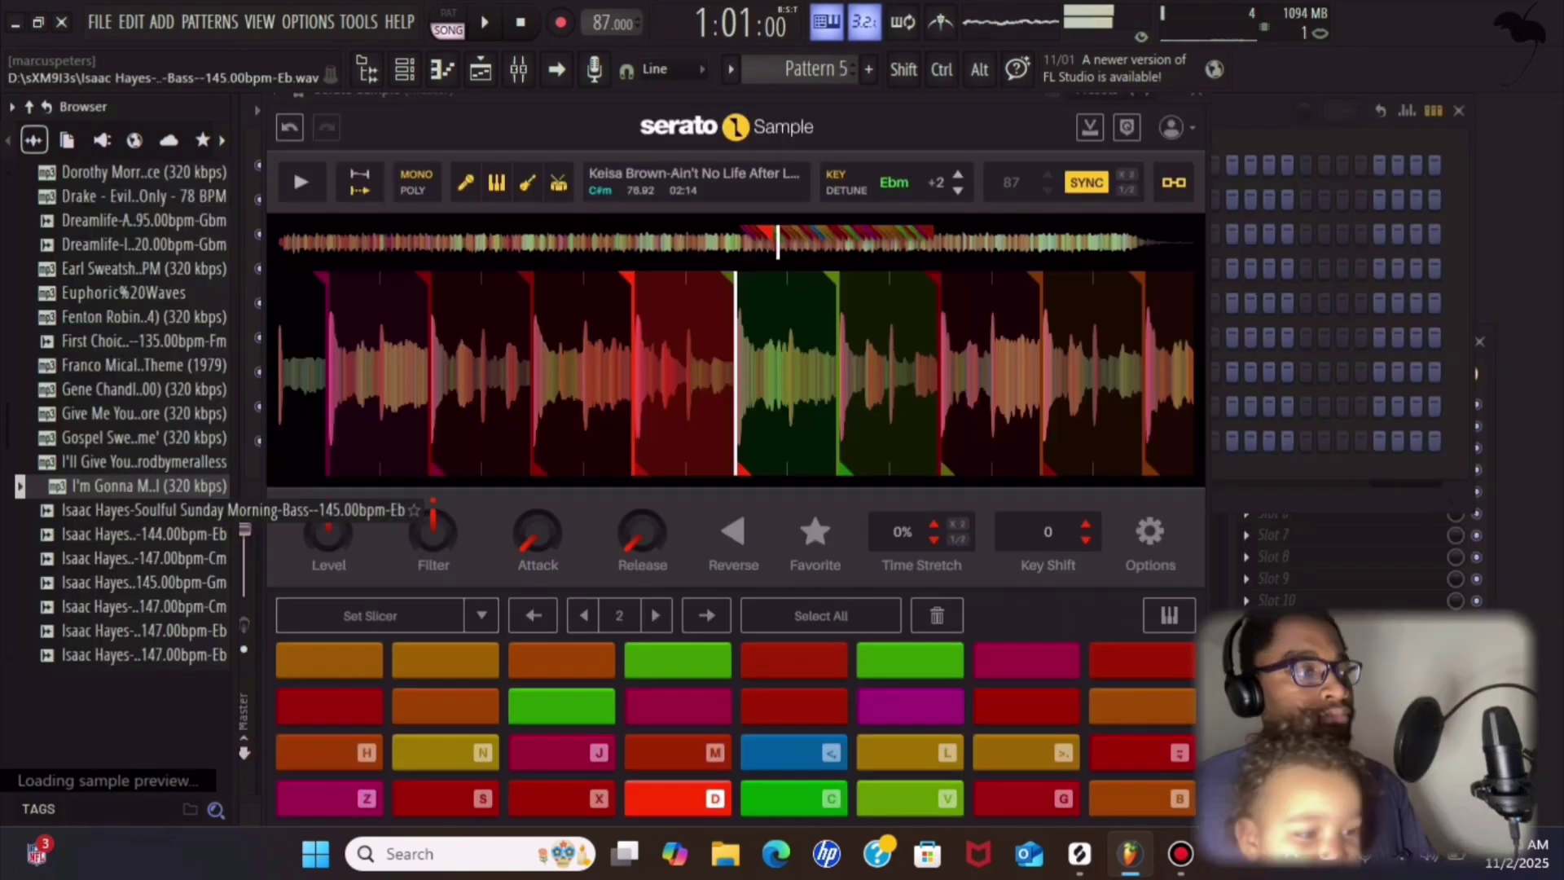
- Browse the sample folder, previewing Isaac Hayes files and the Jimmy Q-Vibrations master at 86 BPM in Gm
scroll(122, 510, down, 3)
click(122, 510)
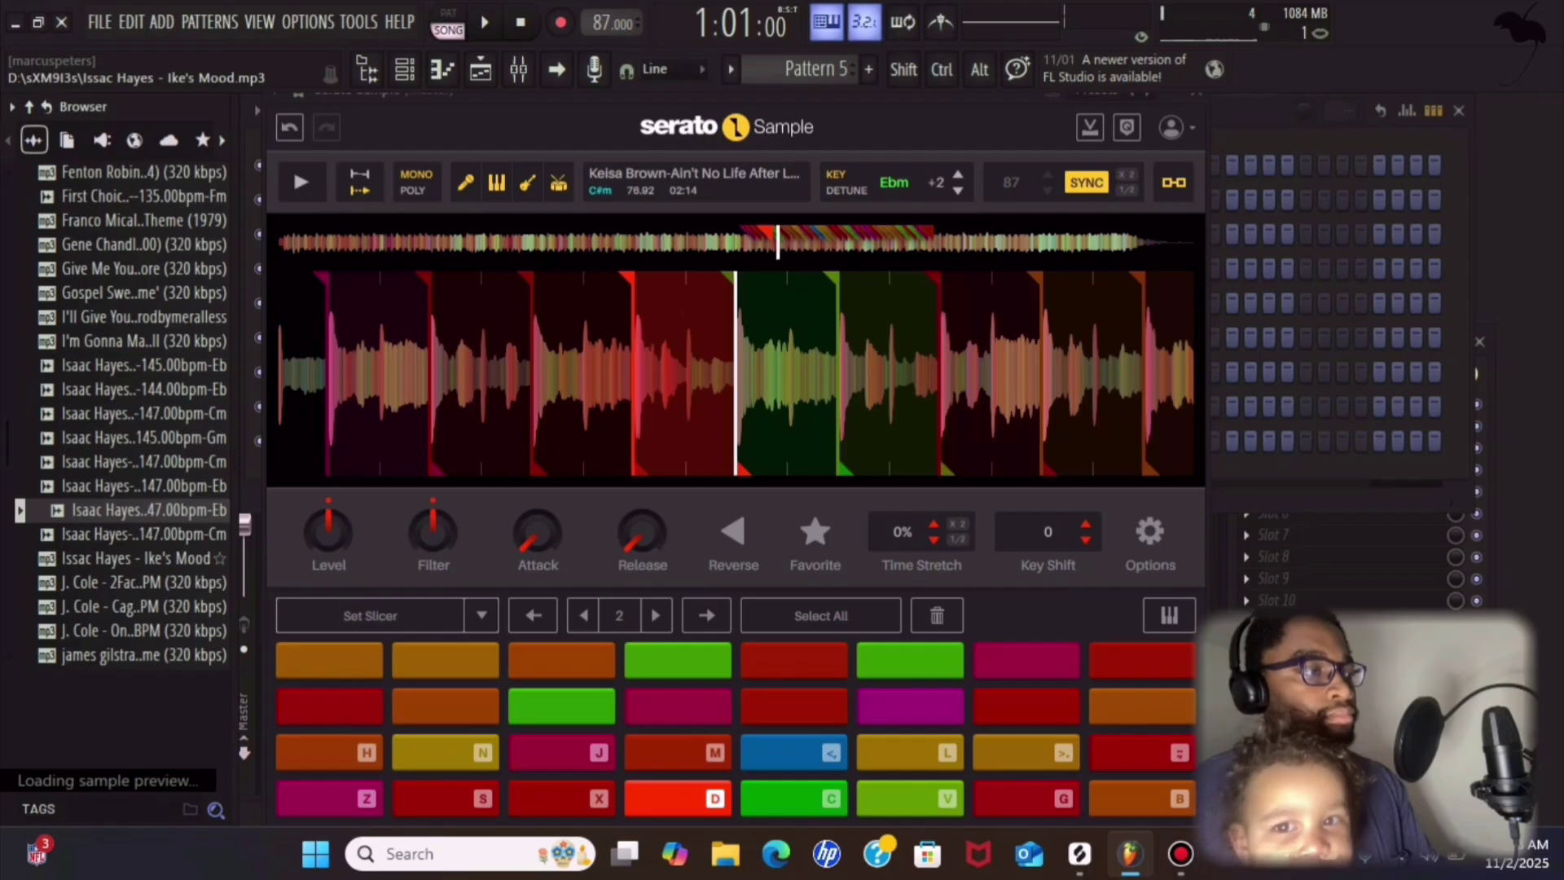
click(135, 559)
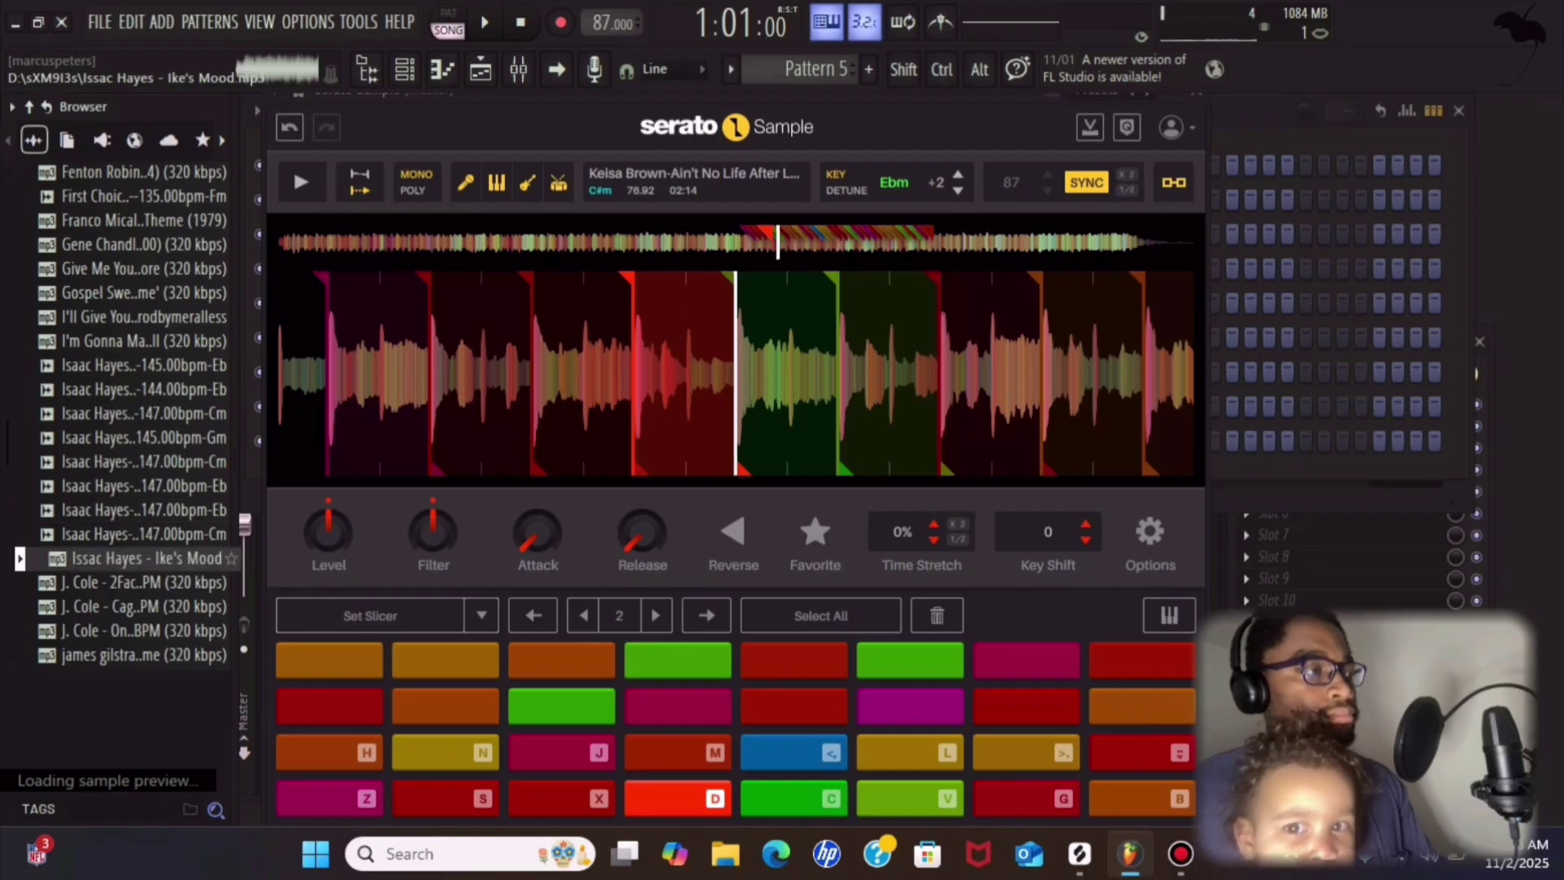
scroll(136, 559, down, 6)
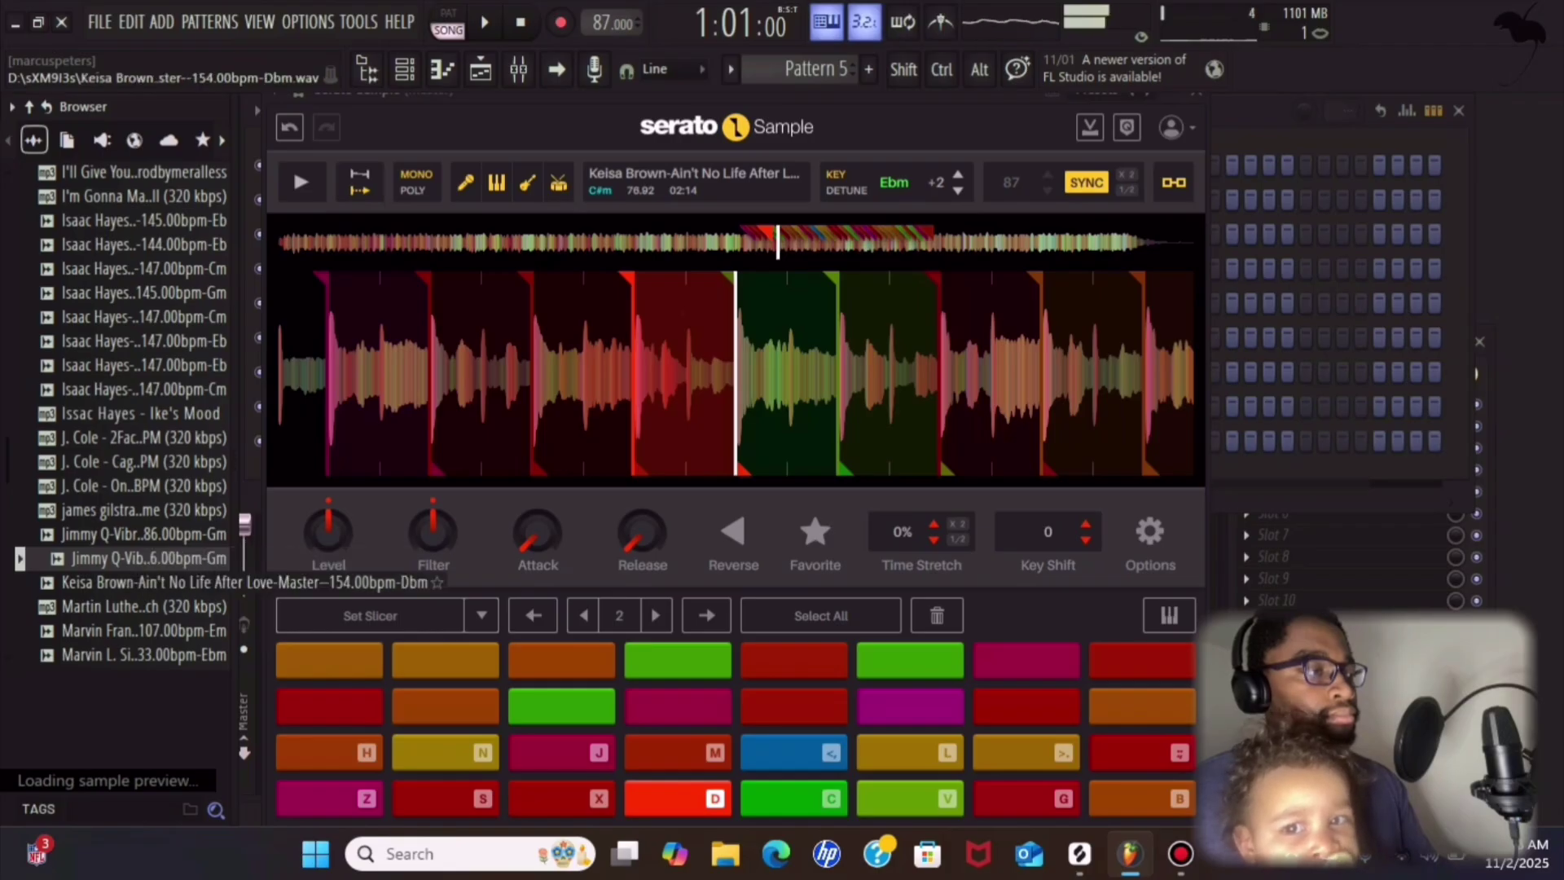
click(163, 534)
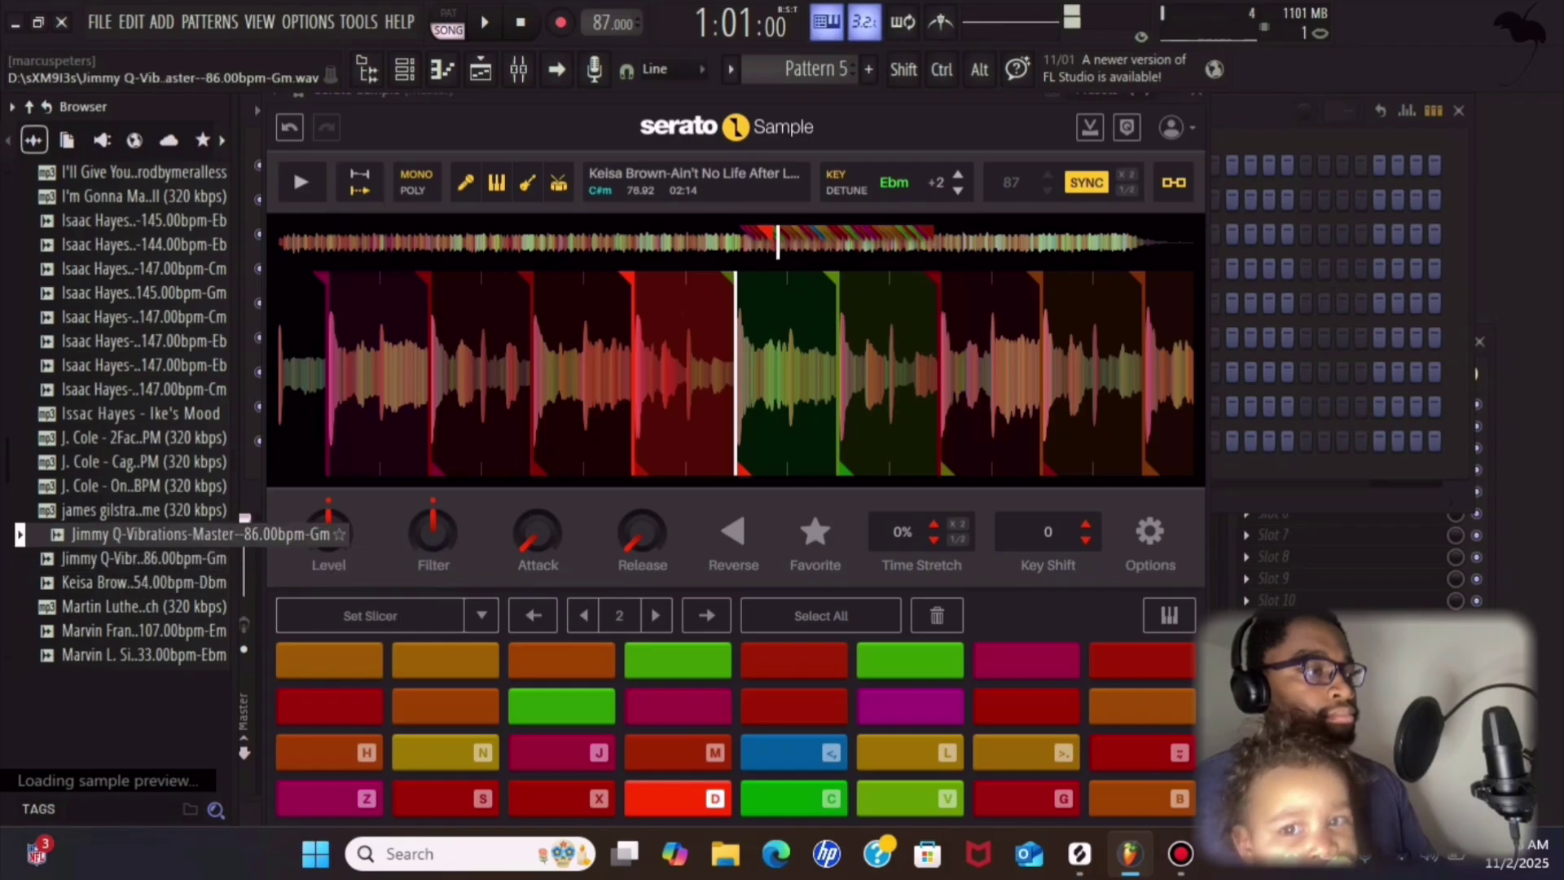
- Load the Jimmy Q-Vibrations master into Serato Sample and slice it with Set Slicer
drag(163, 535, 456, 448)
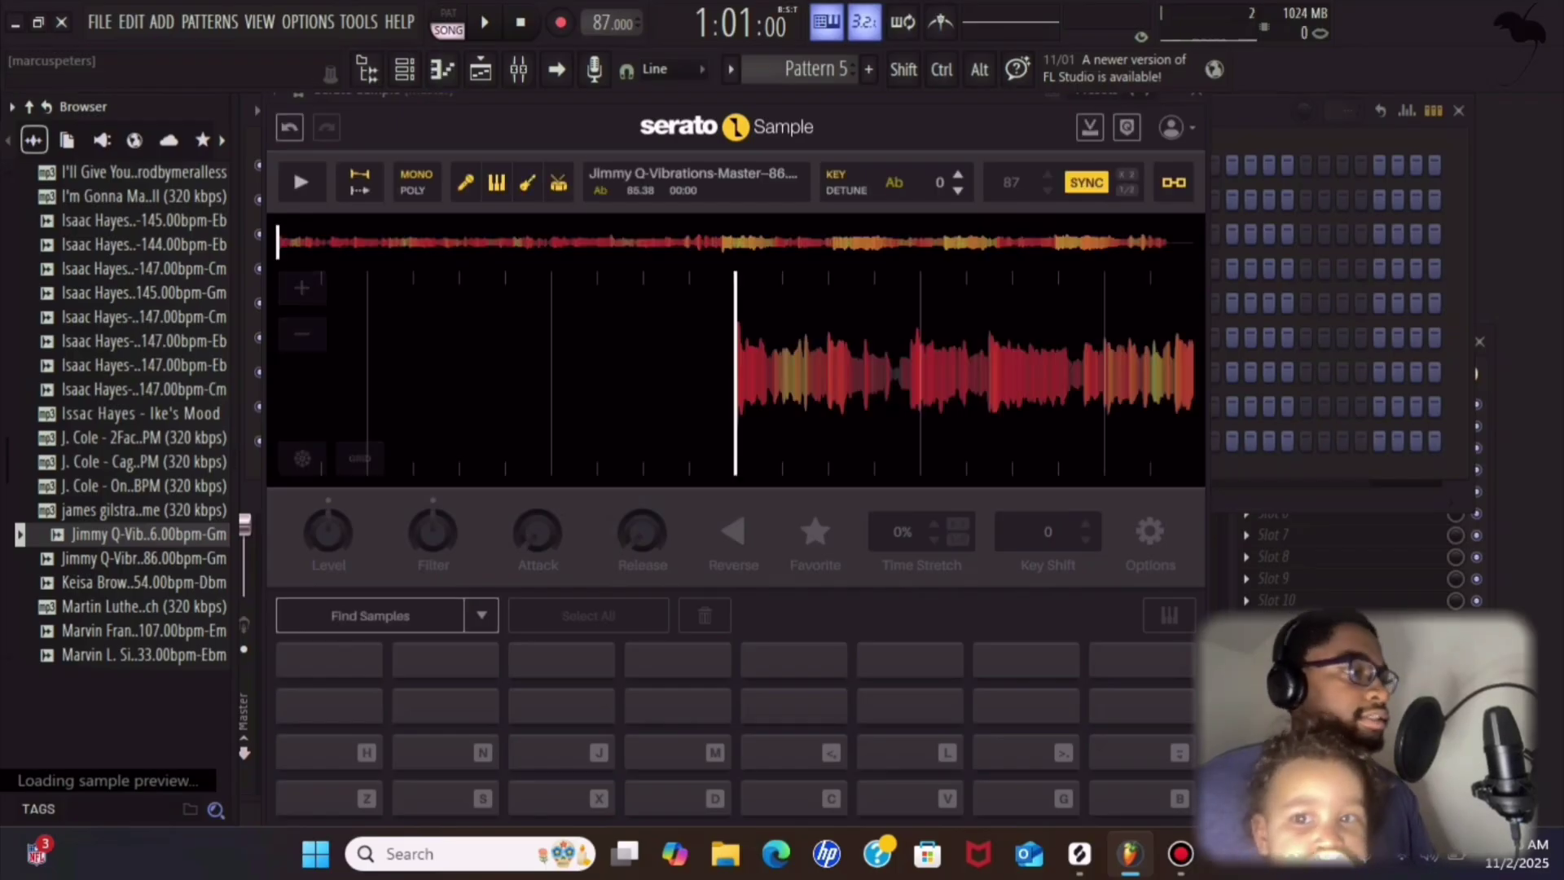
click(482, 616)
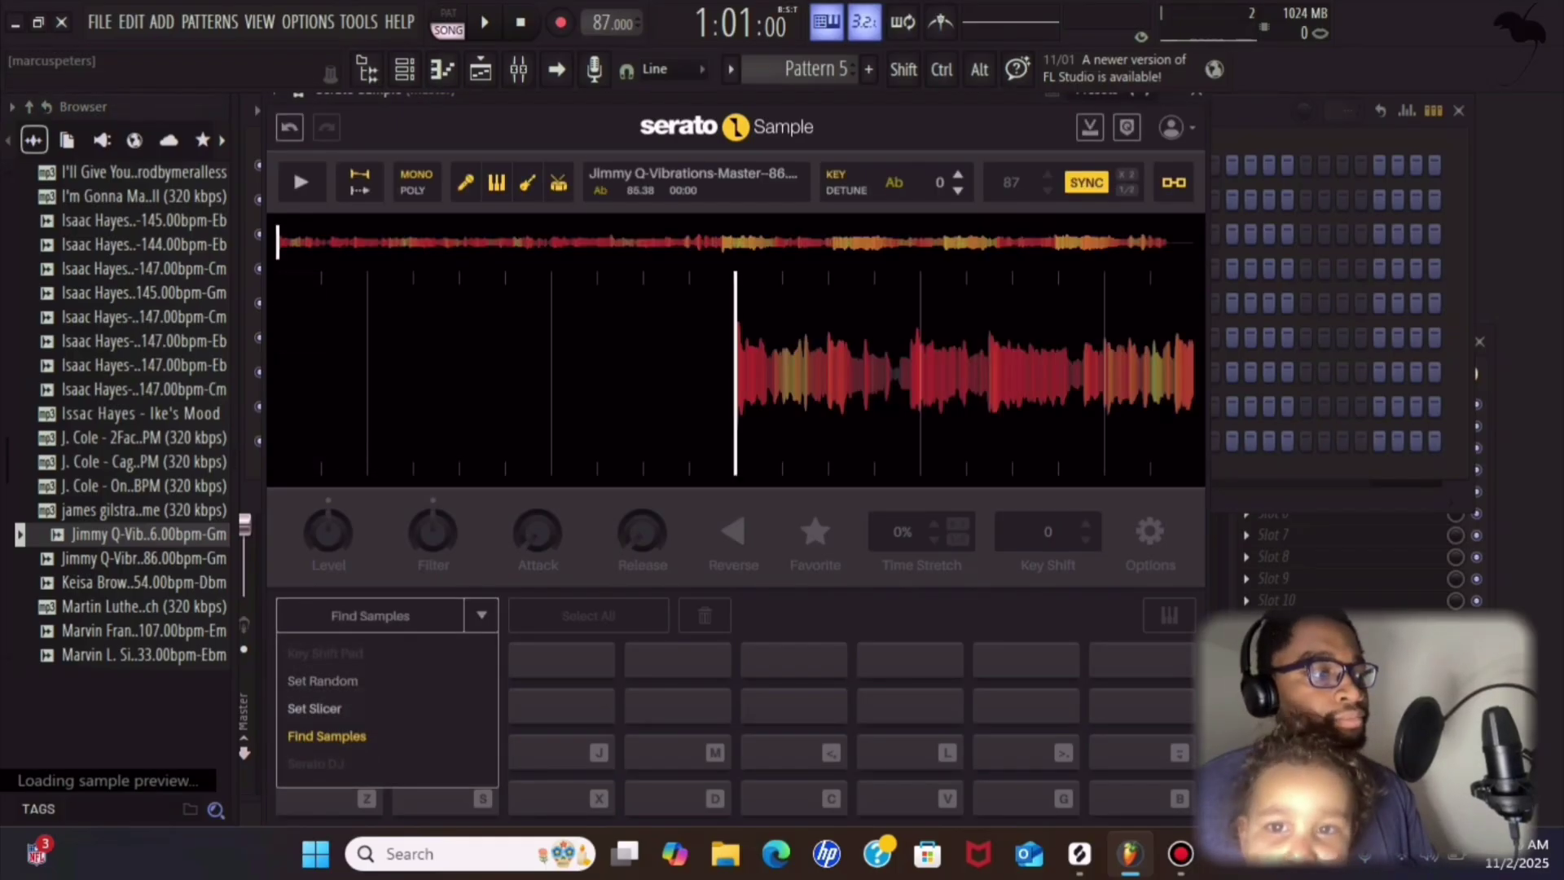
click(314, 709)
- Close the Serato Sample window and open that channel's piano roll
click(1192, 236)
right_click(469, 163)
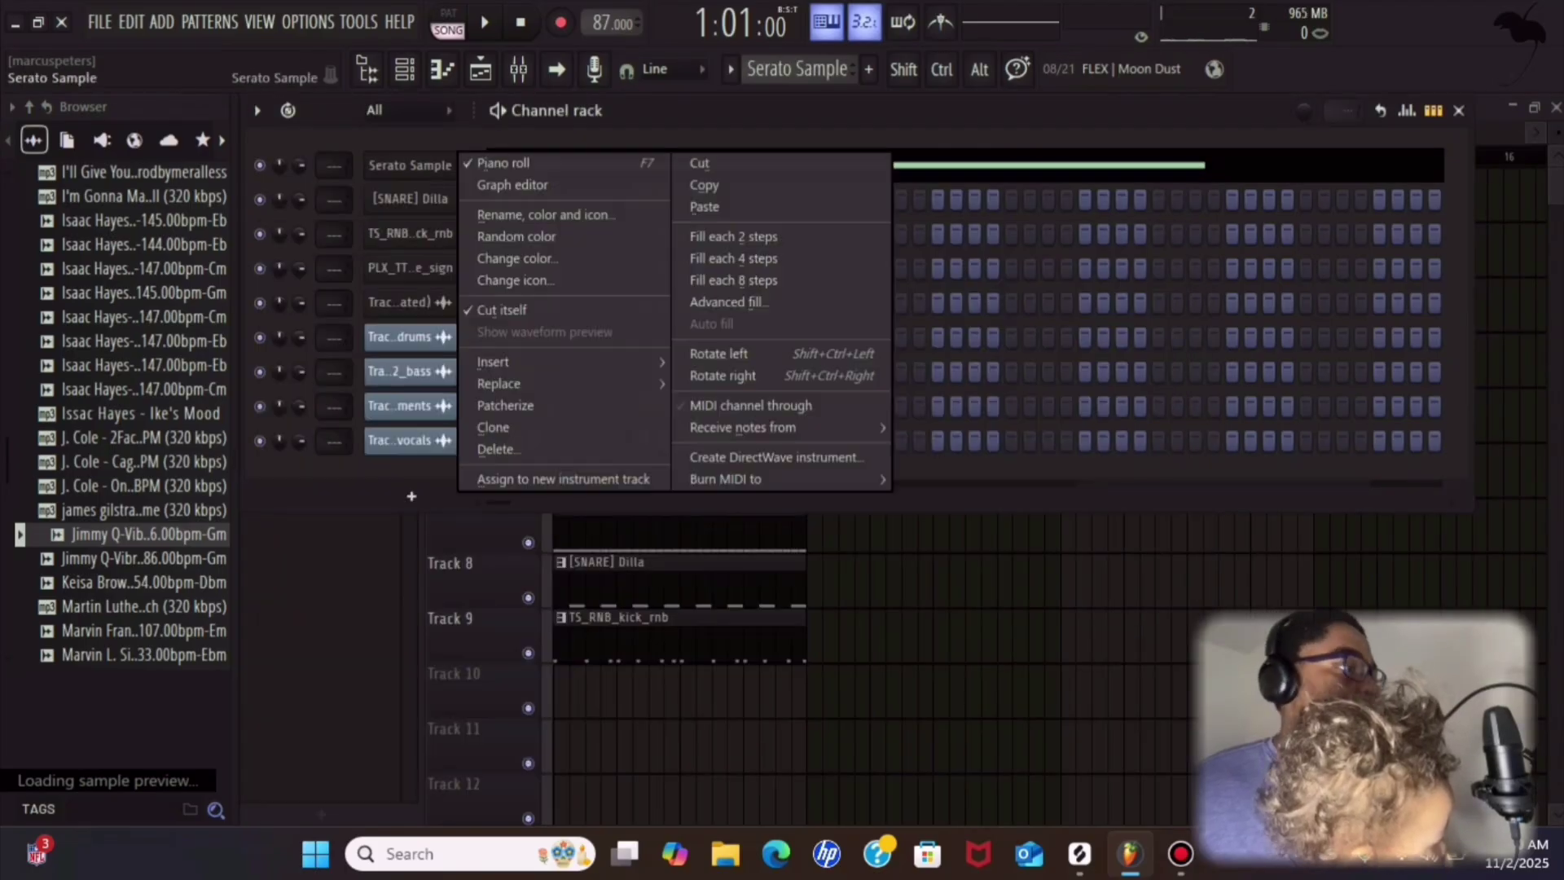
click(497, 163)
right_click(432, 164)
click(479, 164)
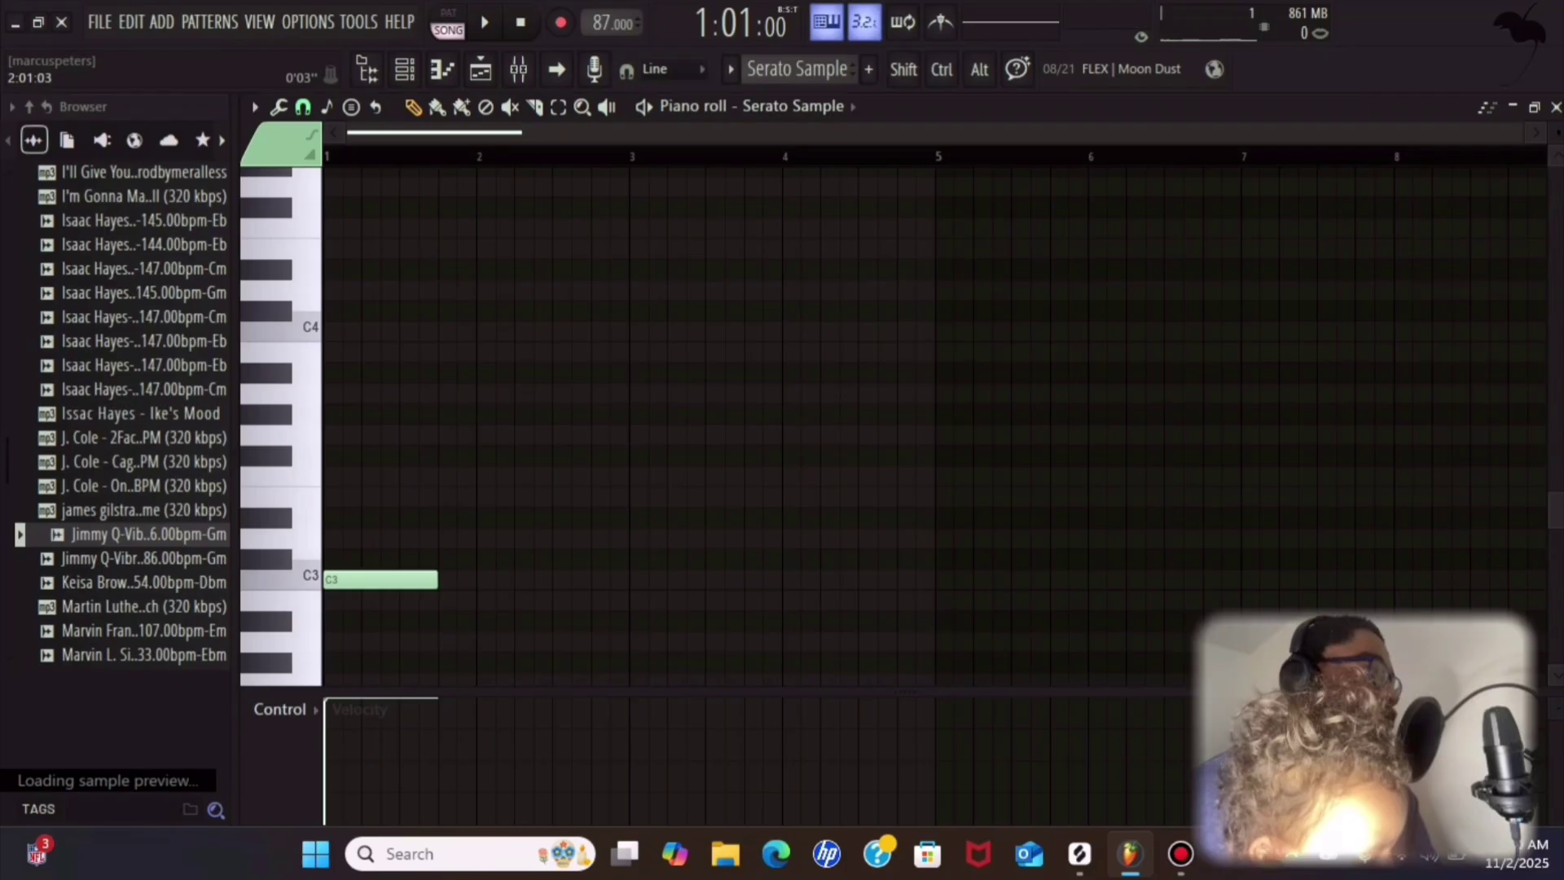
- Trim the opening C3 note to half a bar, add a G3 note in the second half of bar 1, and play it
scroll(491, 157, up, 5)
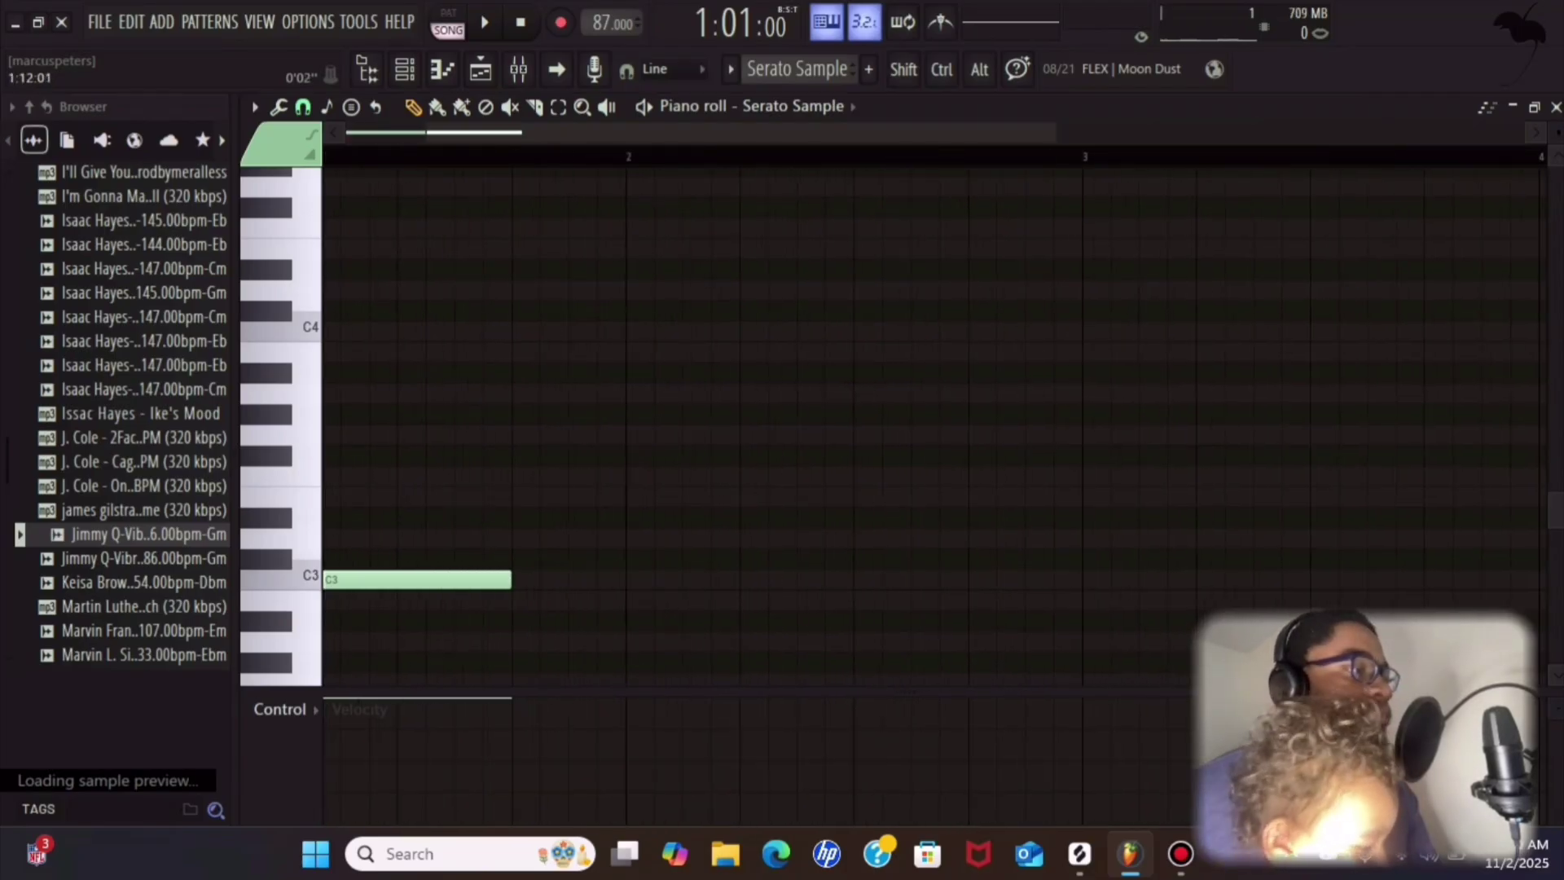
scroll(507, 310, down, 3)
scroll(509, 156, down, 3)
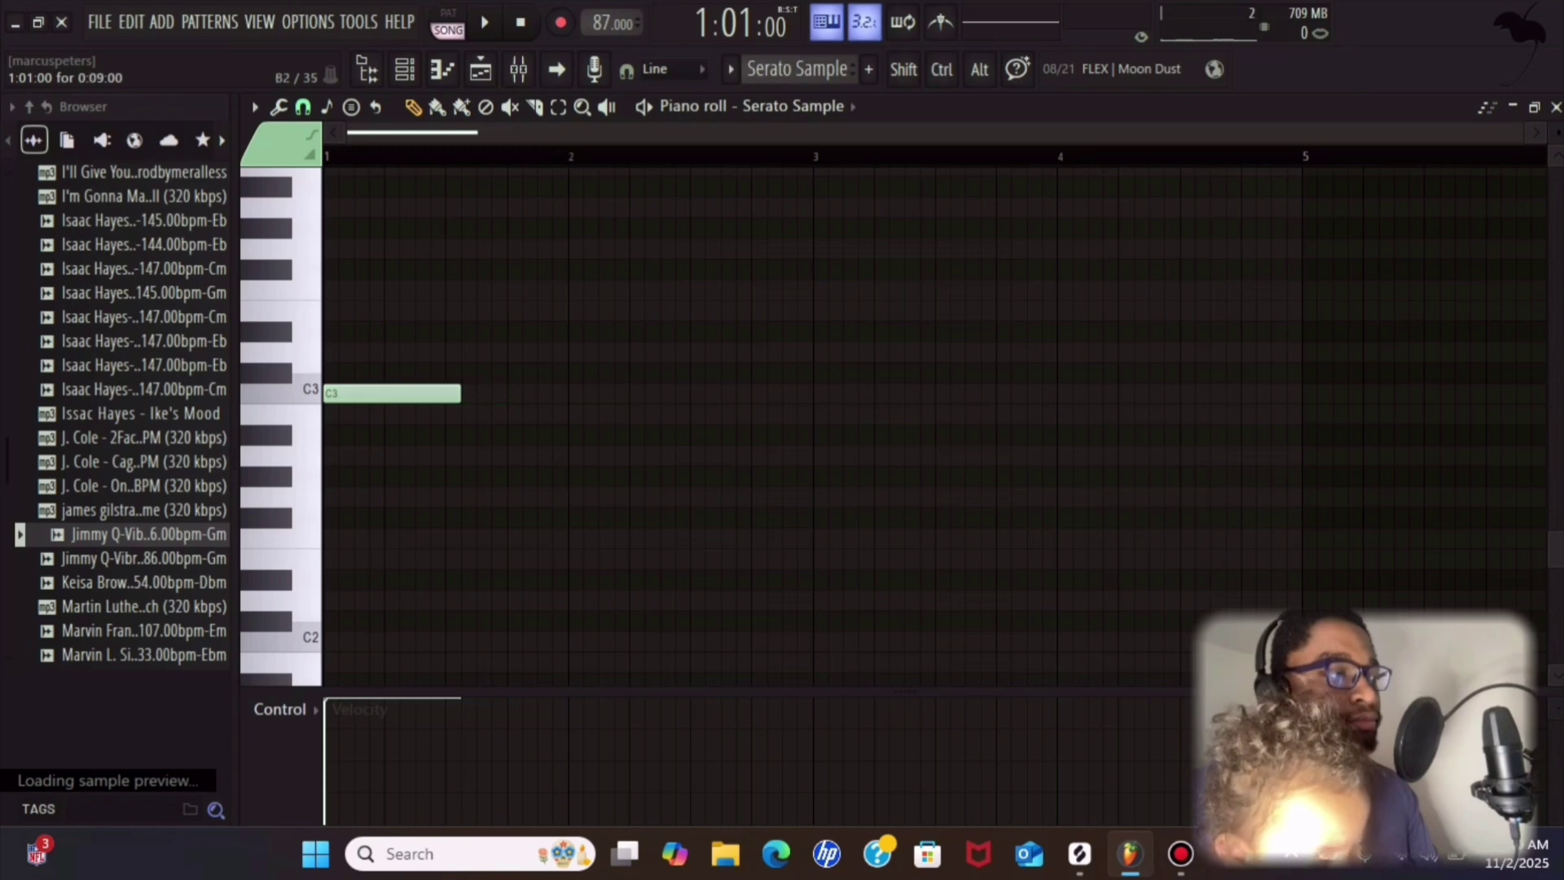
key(space)
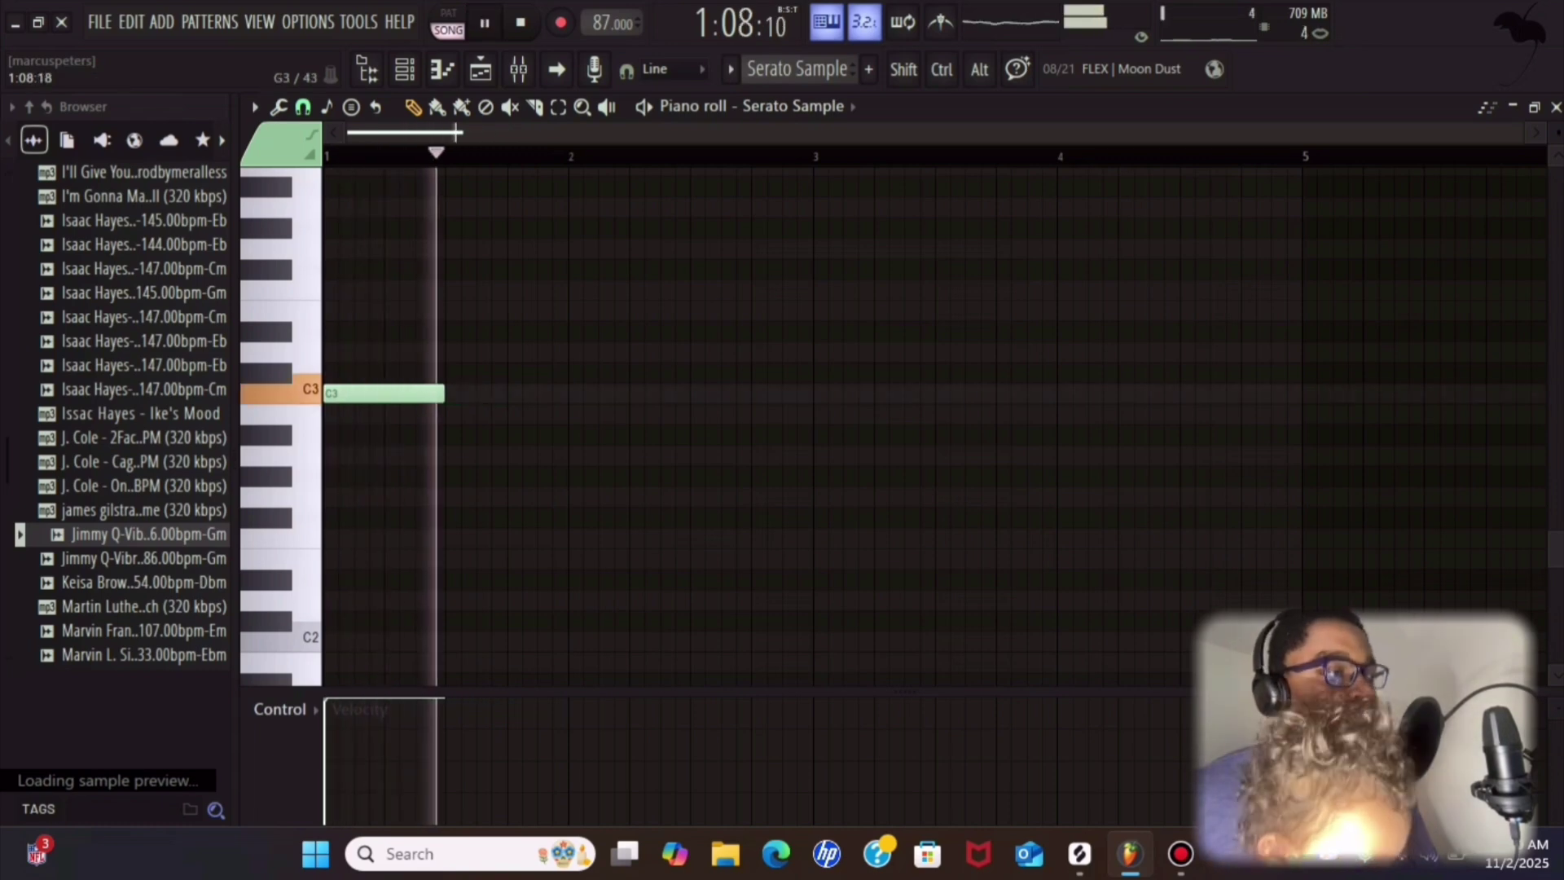
click(454, 249)
key(space)
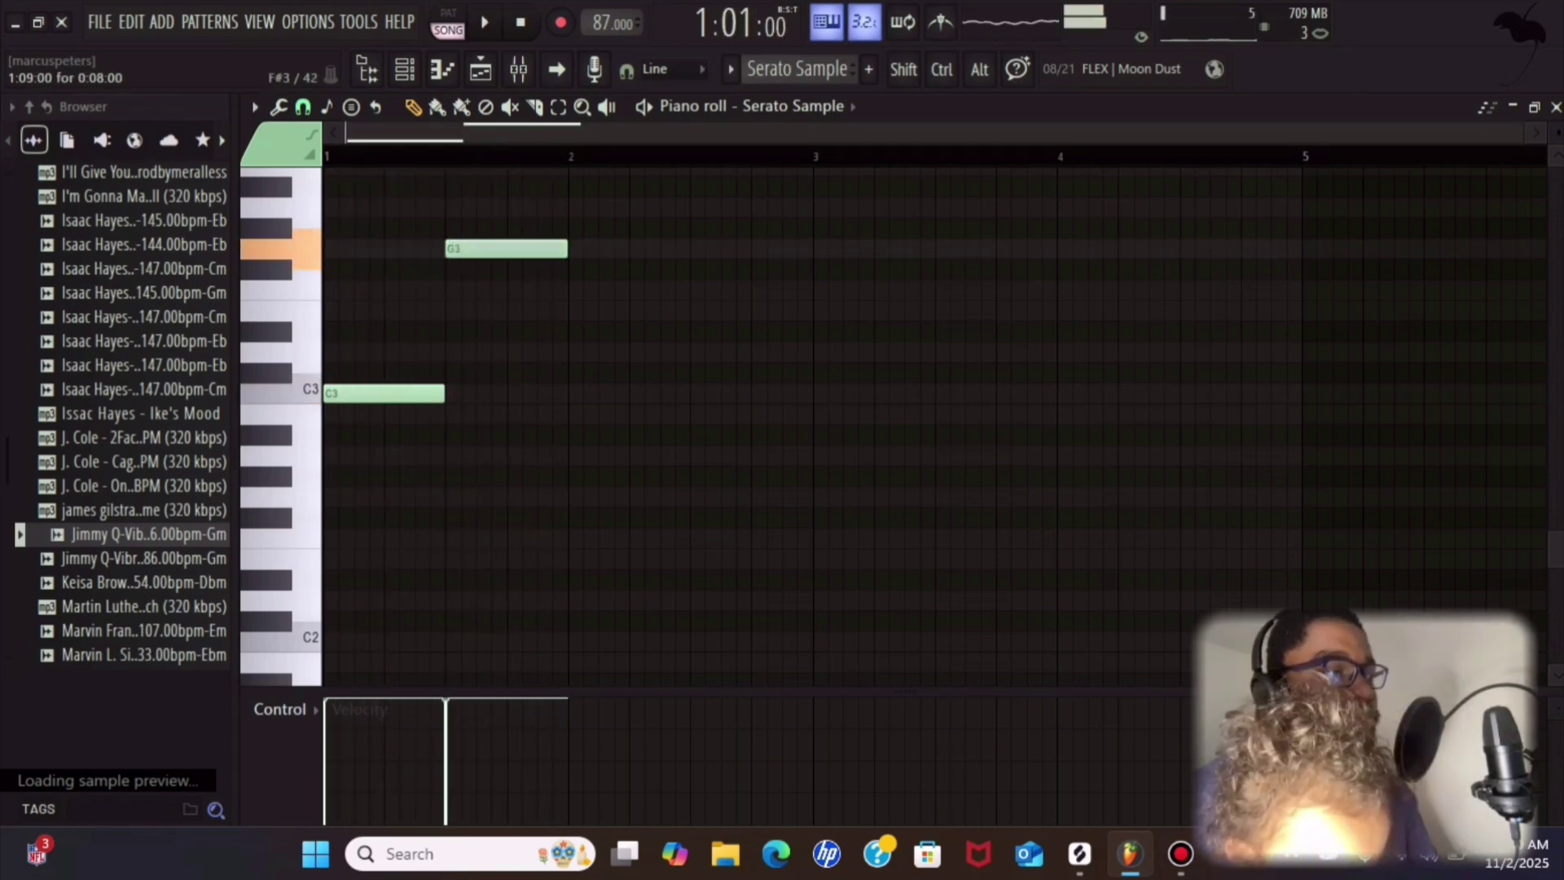
- Move the G3 note to the start of bar 2, place D#3 in the second half of bar 1, and play the notes
drag(457, 249, 610, 249)
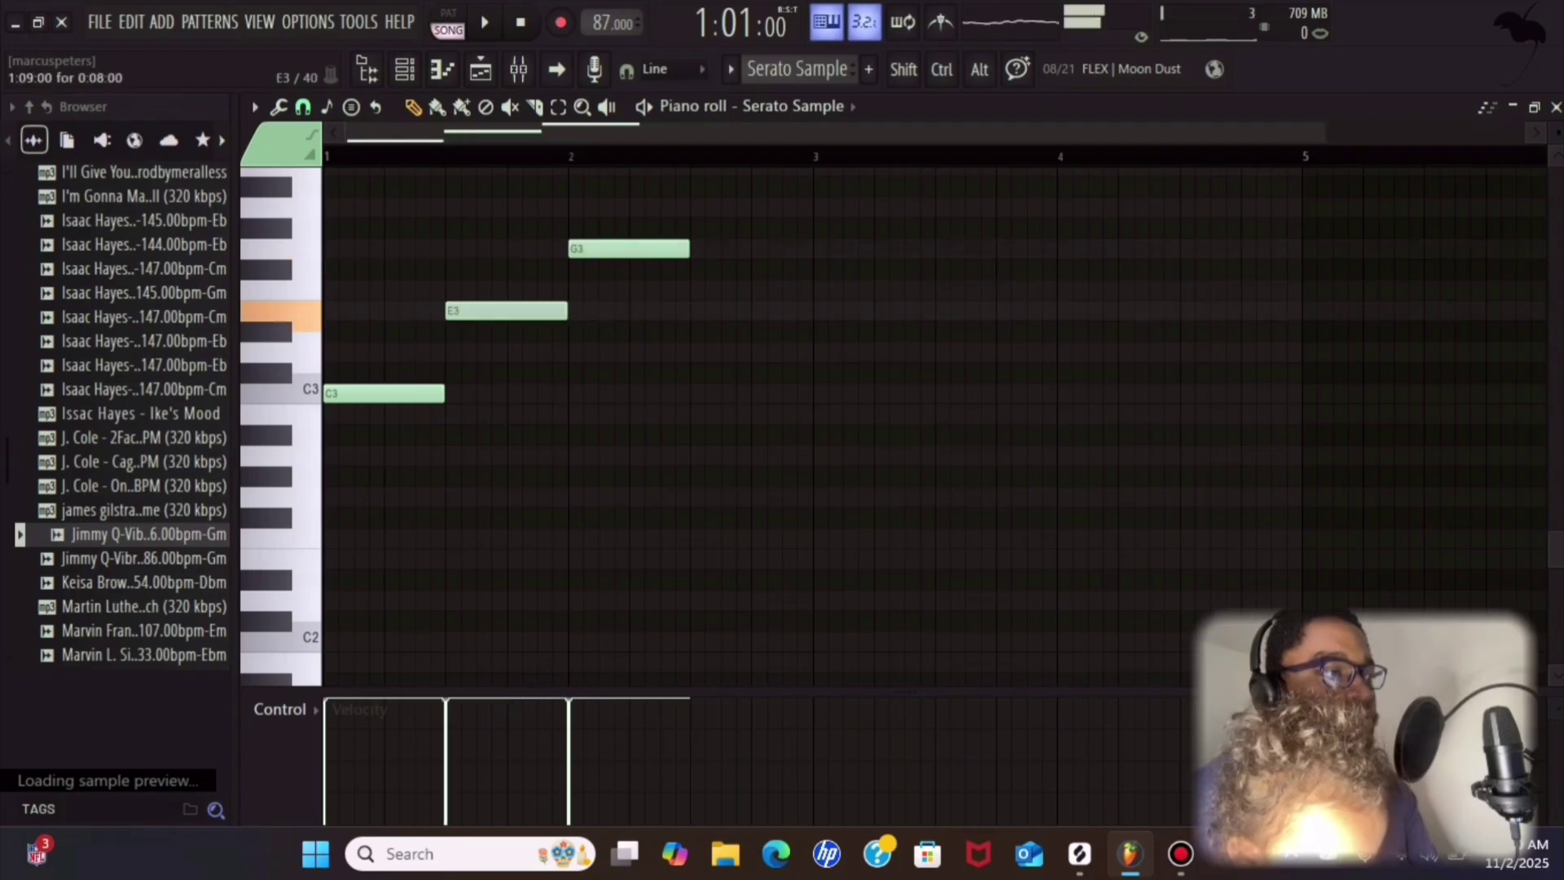
drag(505, 311, 505, 331)
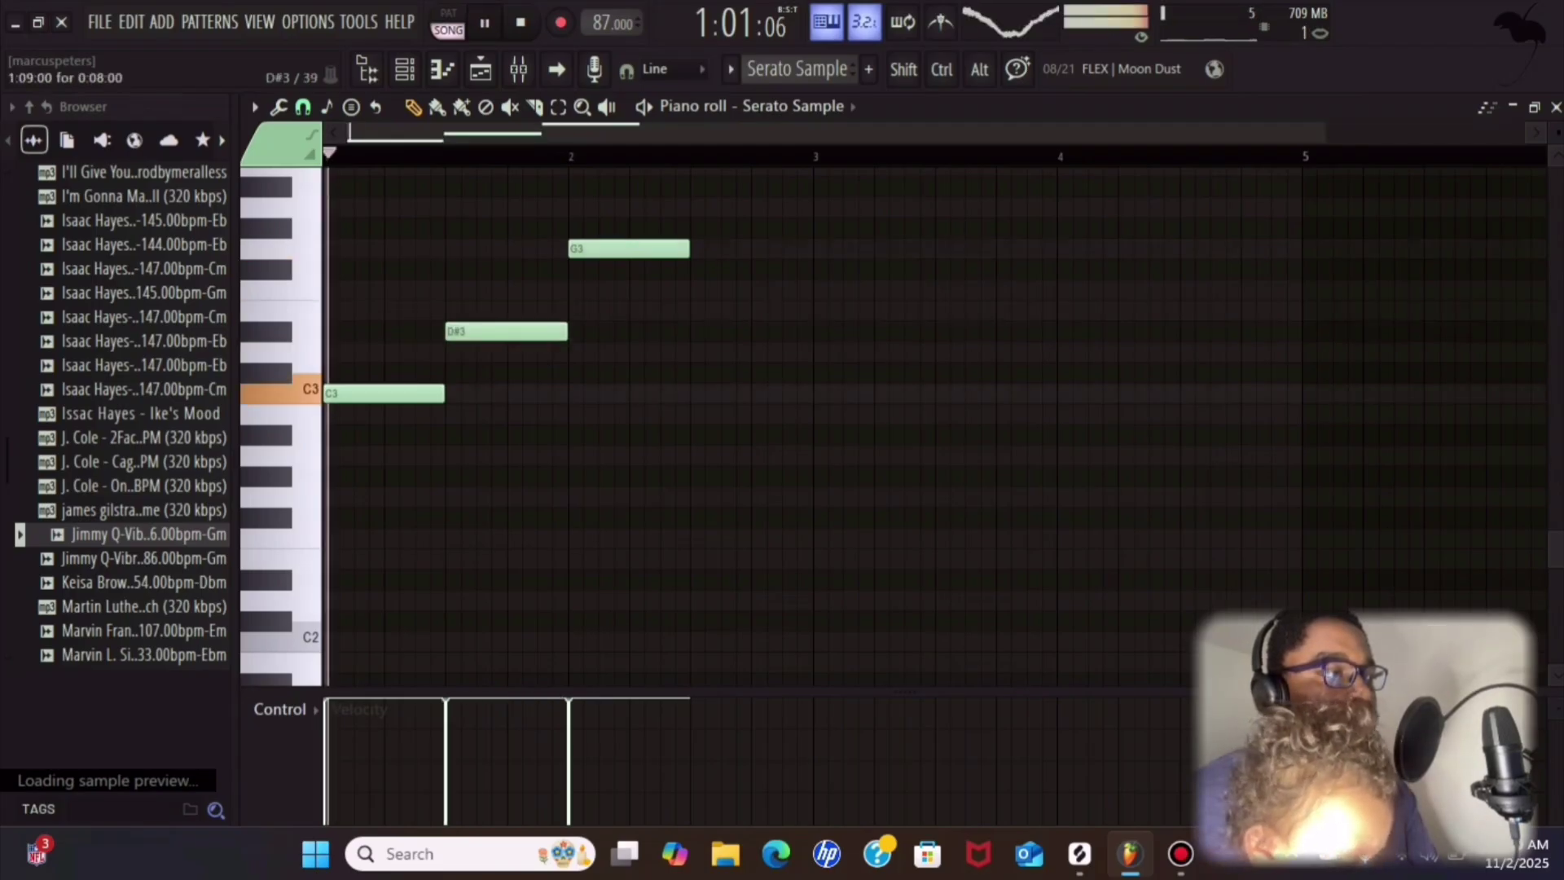
scroll(509, 155, down, 1)
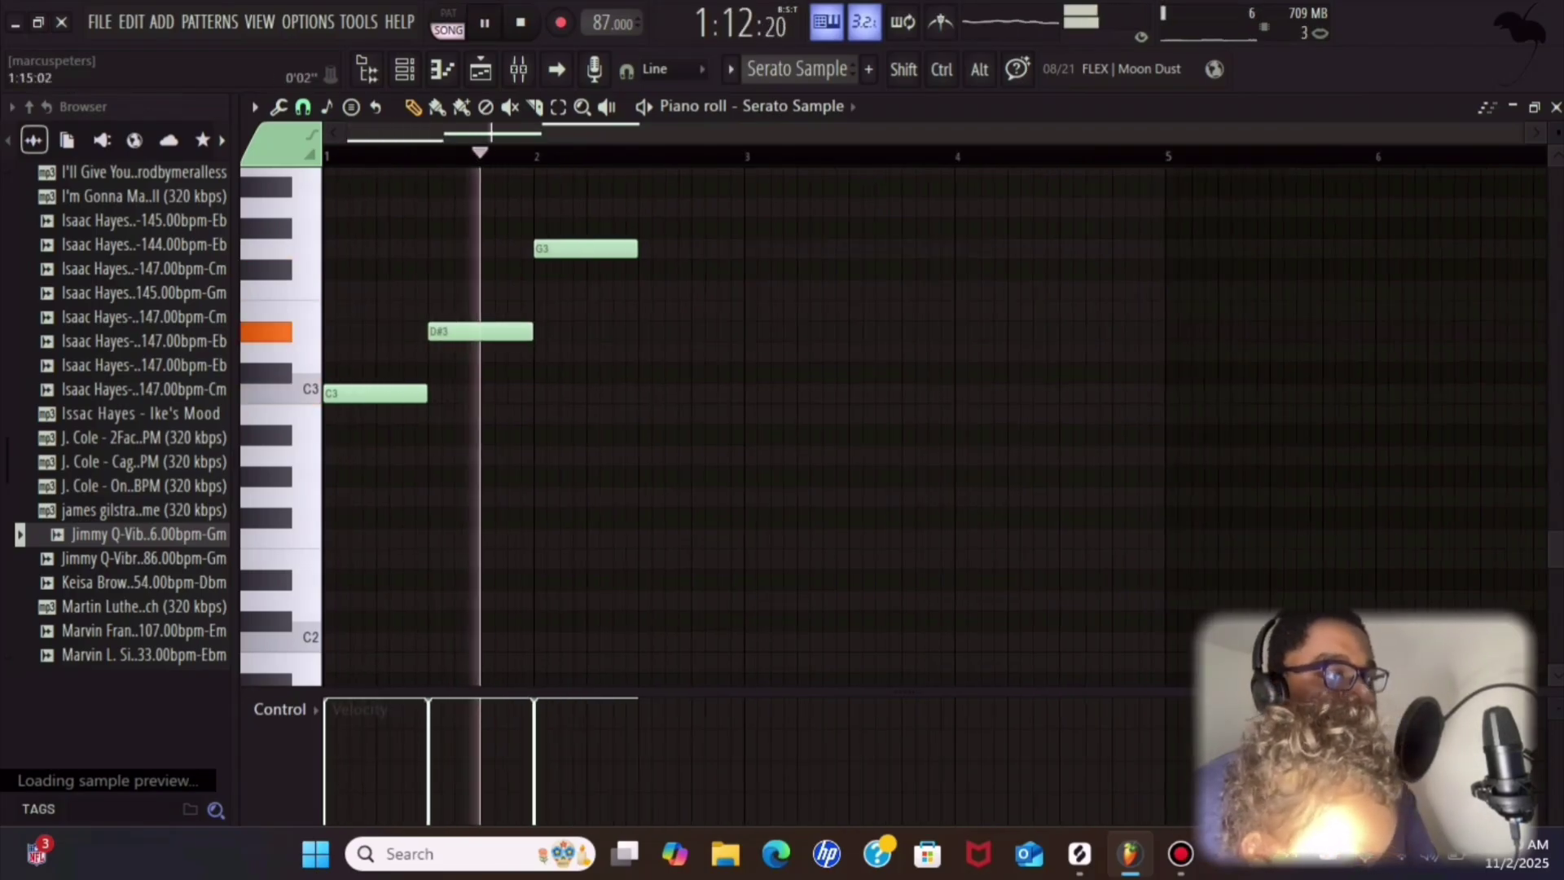
scroll(628, 374, up, 3)
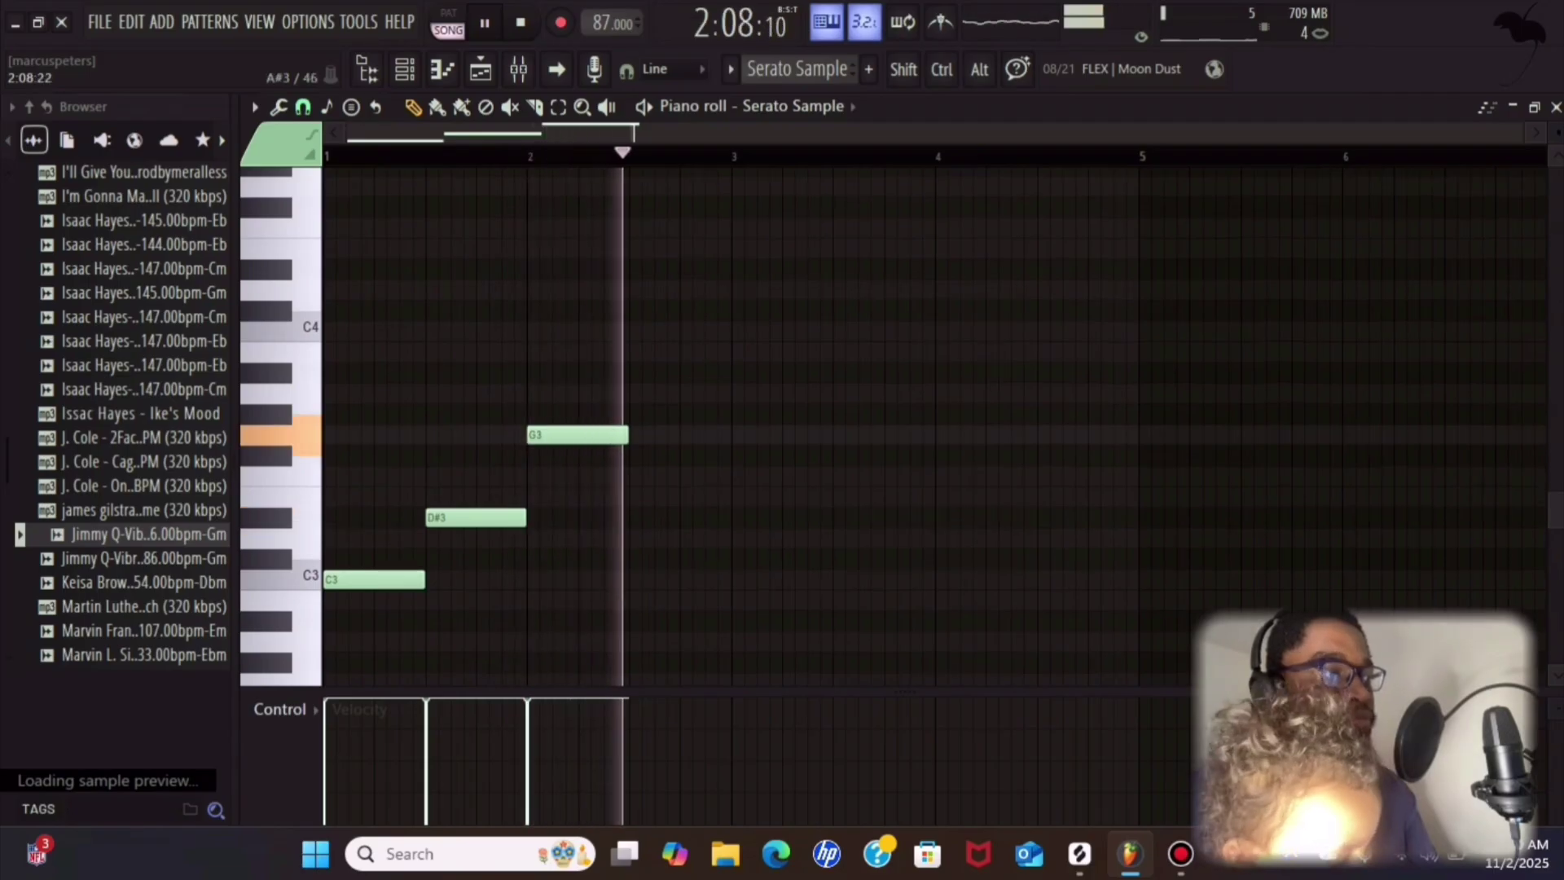
key(space)
- Fill the second half of bar 1 with short A#3 and F3 notes, raise bar 2's note to A3, and play
drag(475, 518, 463, 455)
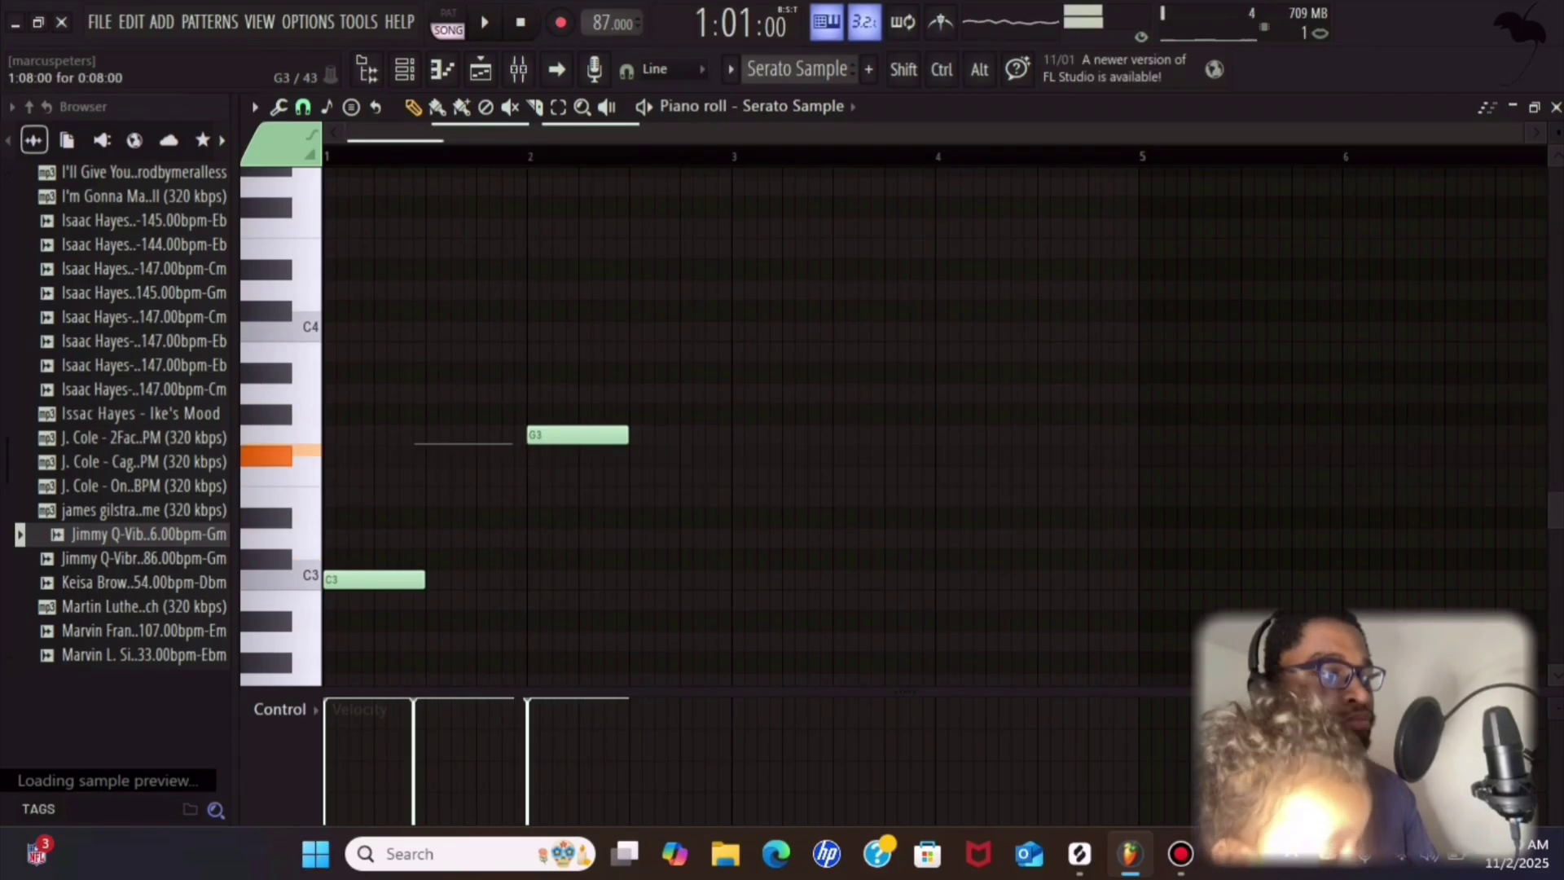
drag(476, 393, 476, 372)
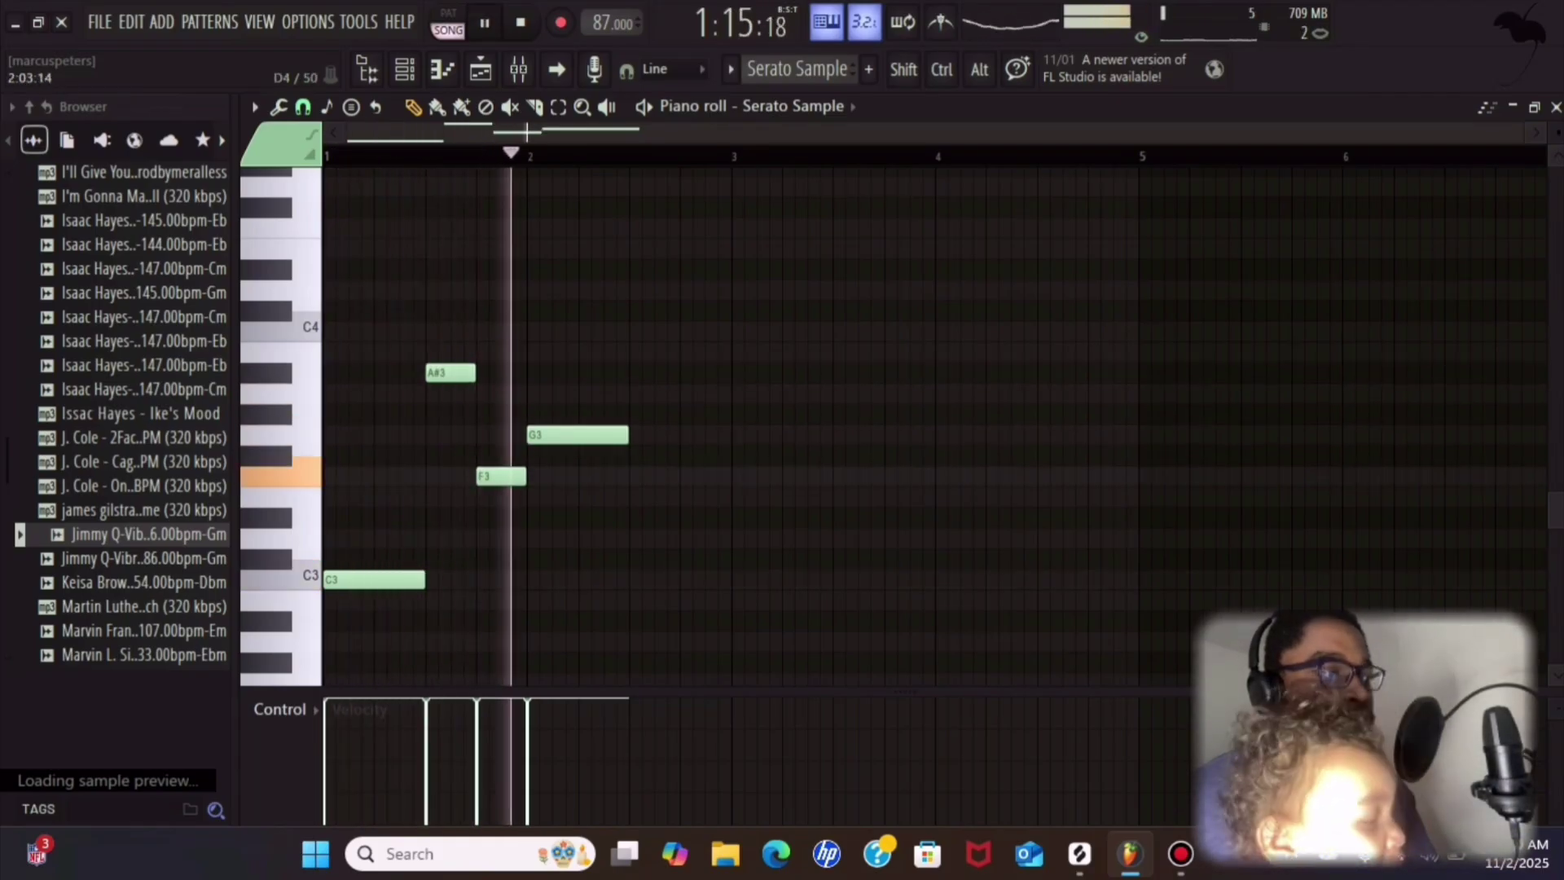
key(space)
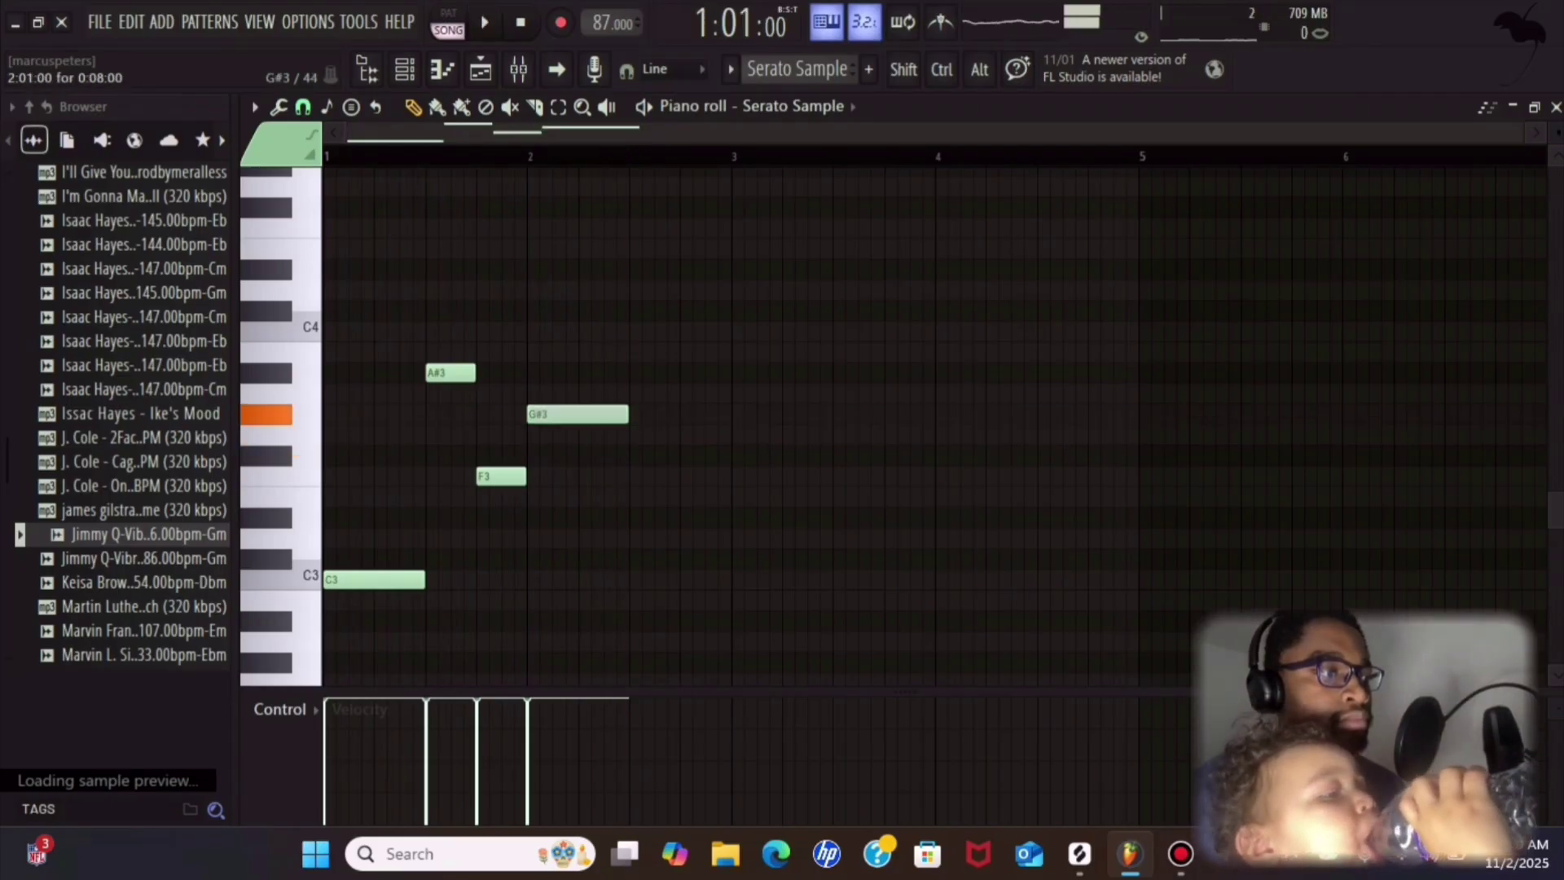
drag(577, 414, 577, 387)
key(space)
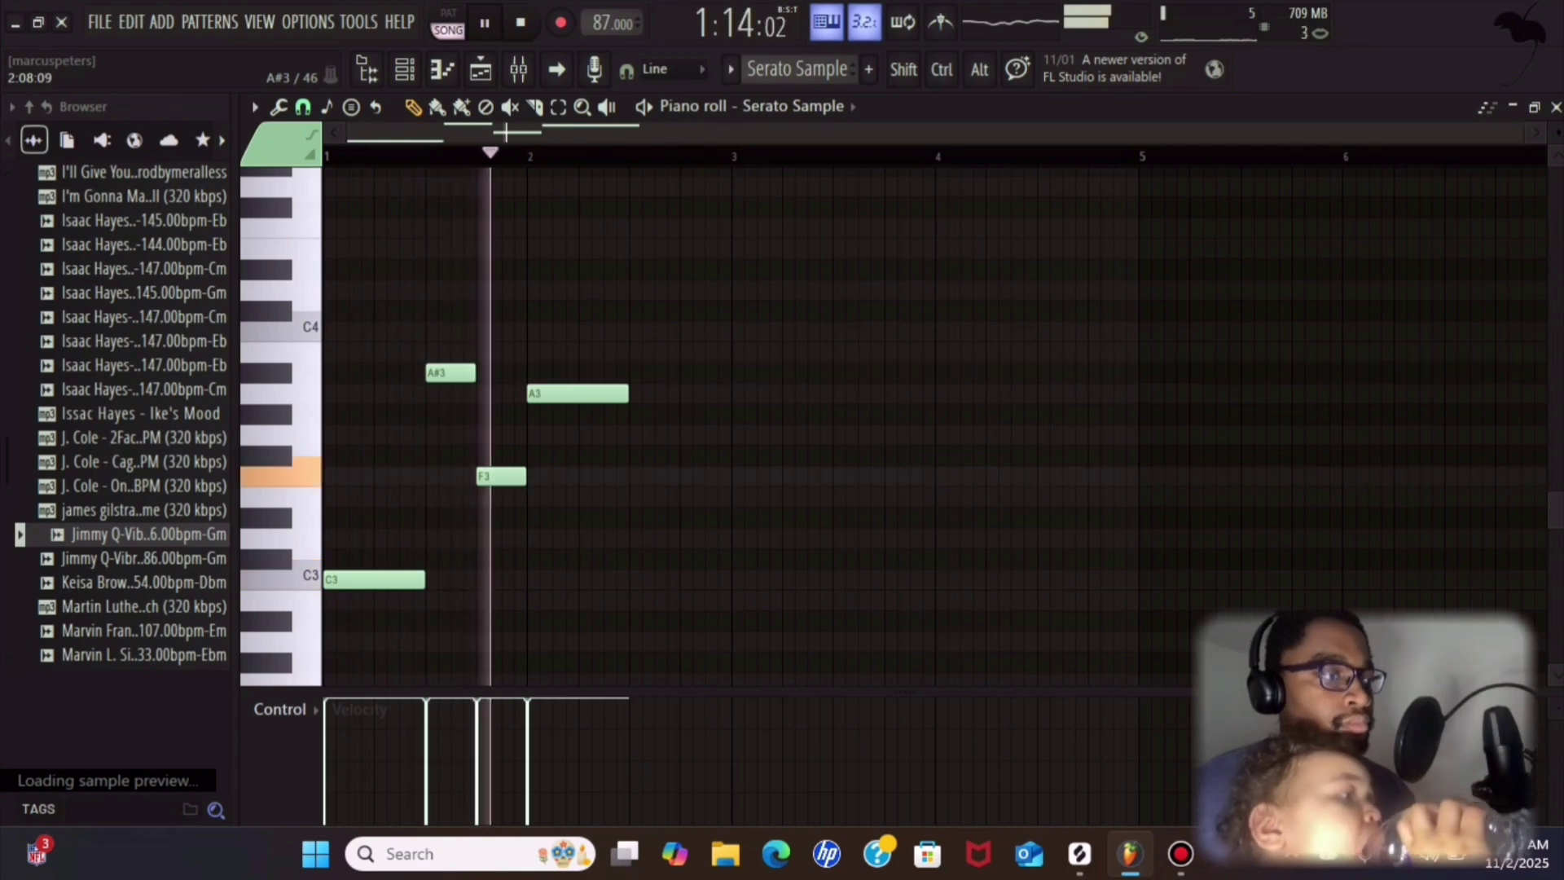
- Move the A3 note to the start of bar 3, fill bar 2 with half-bar F#3 and G3 notes, and play
key(space)
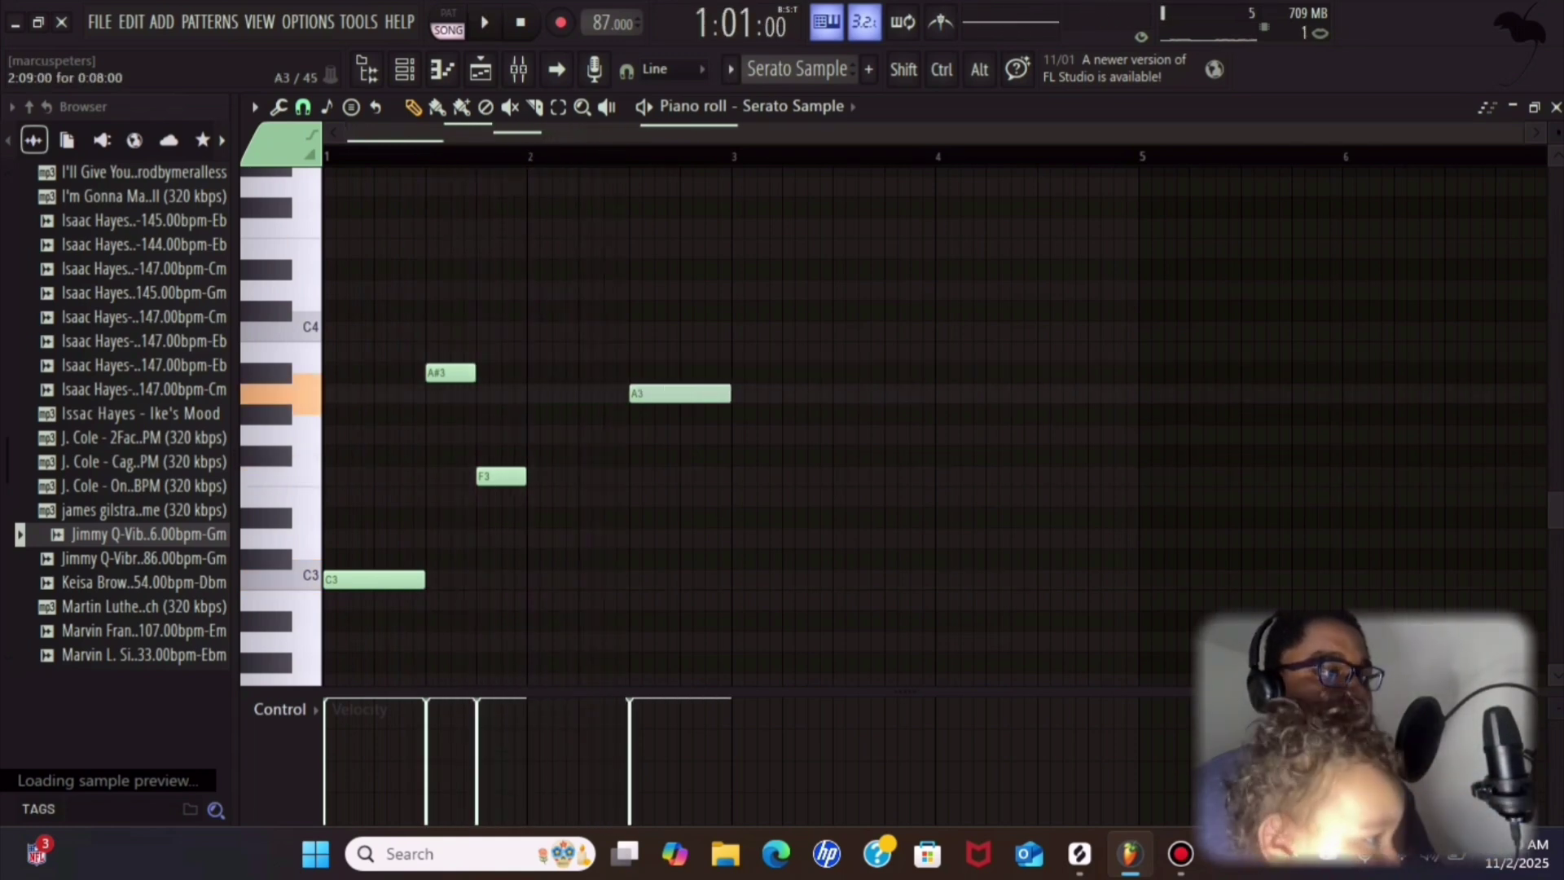
drag(681, 393, 783, 391)
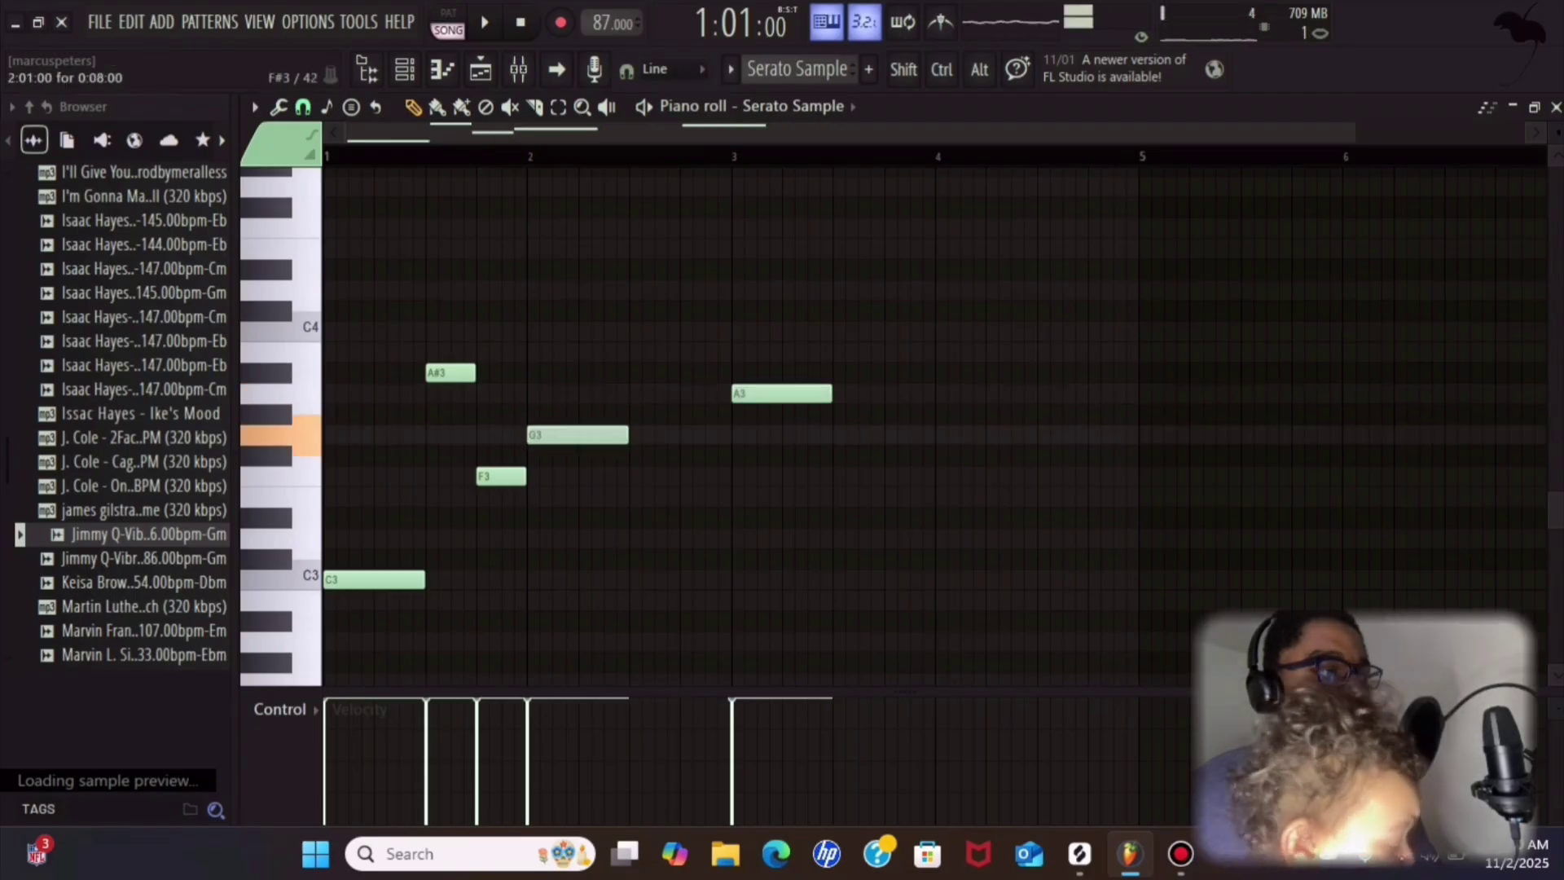
key(space)
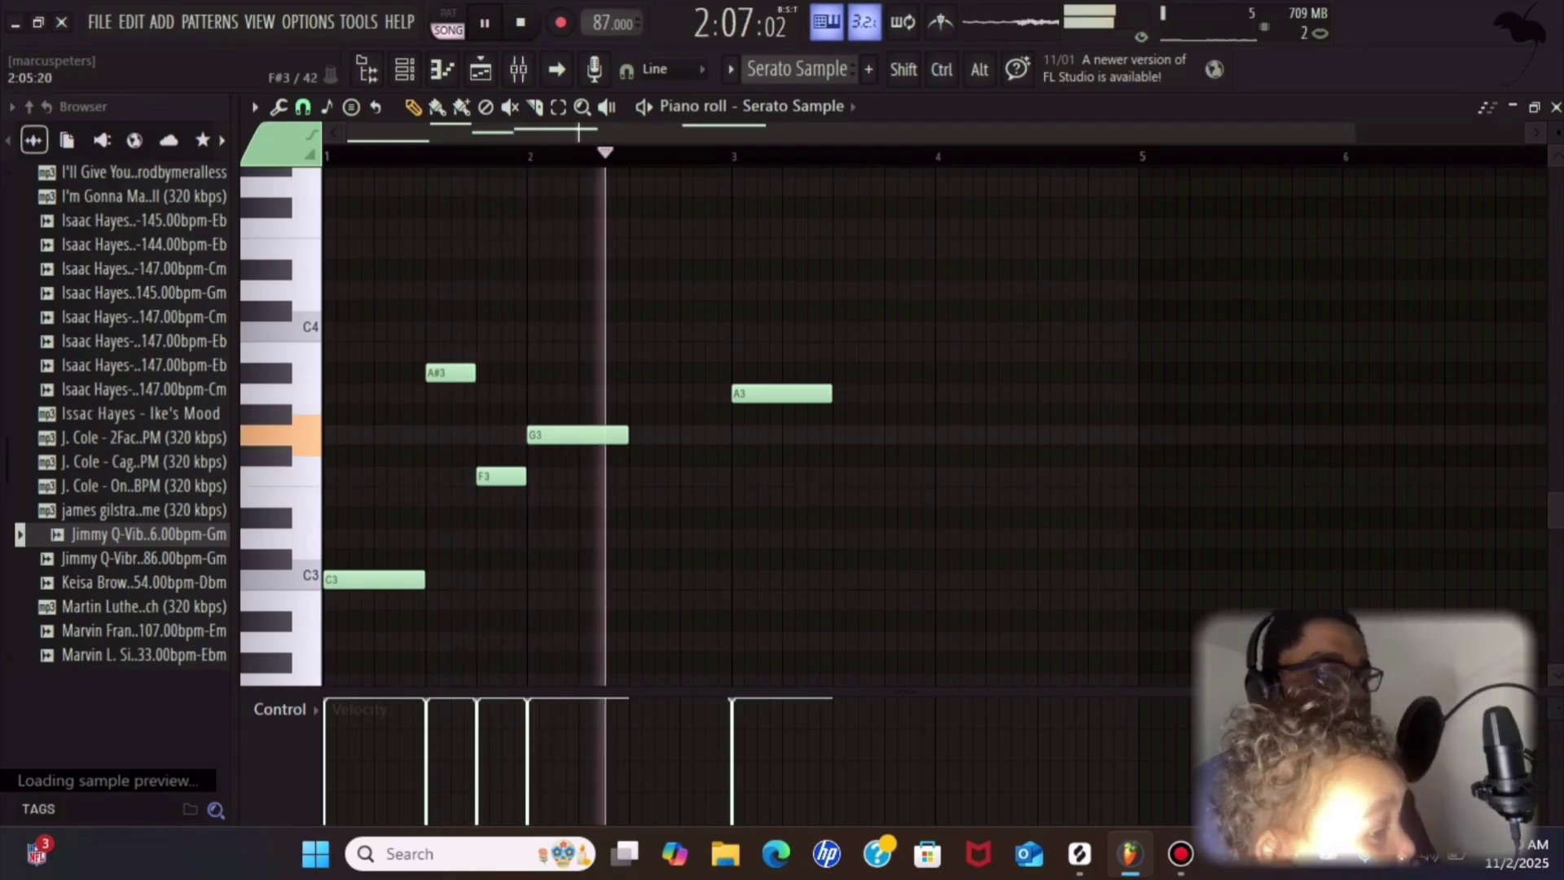
key(space)
drag(576, 435, 563, 456)
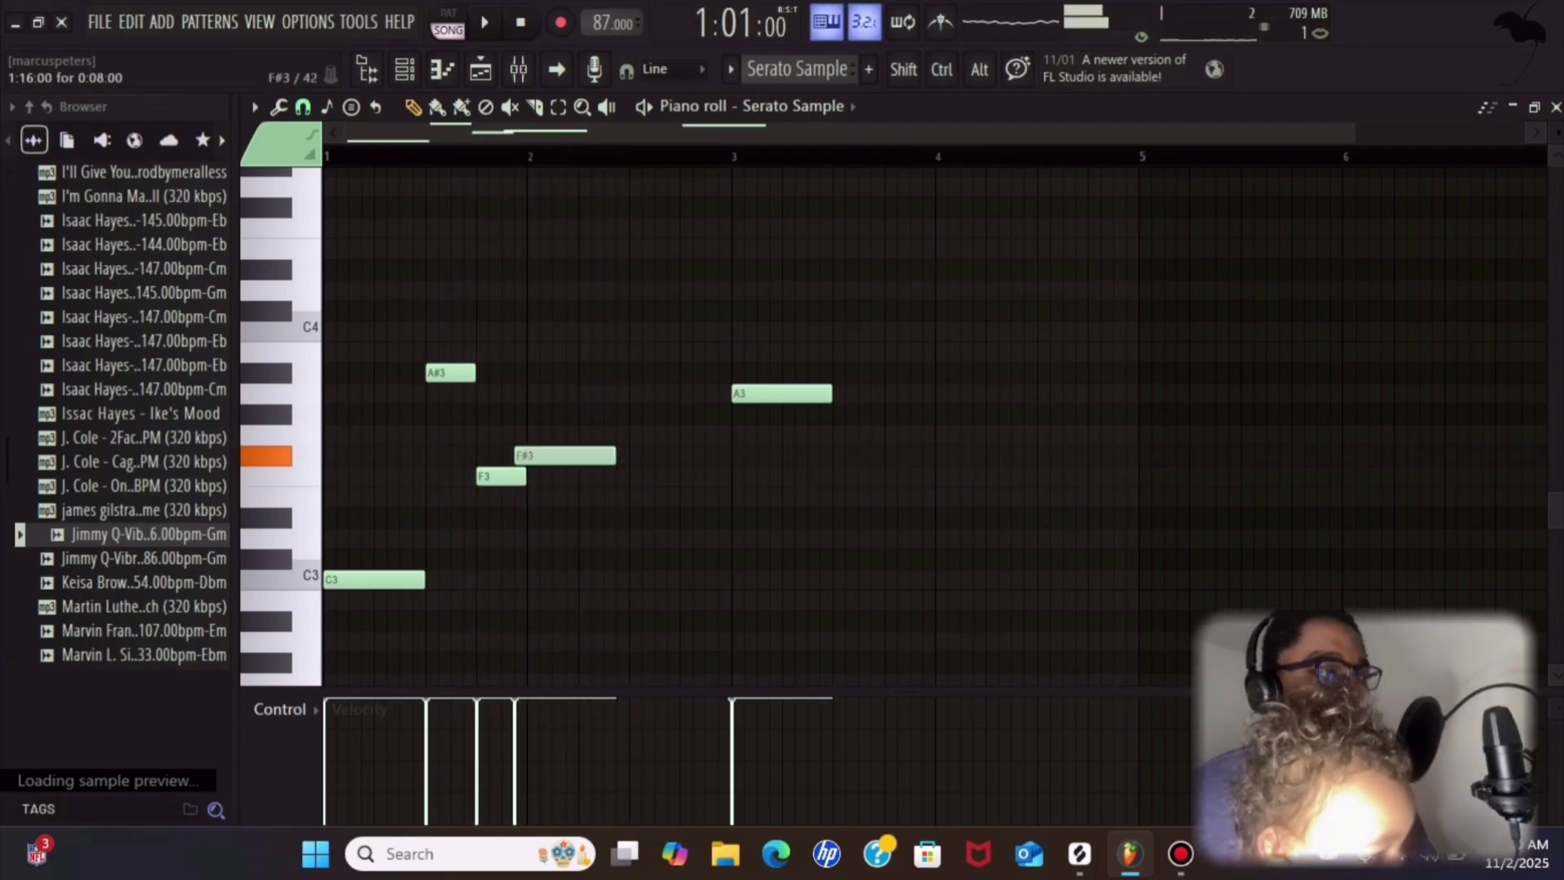
click(637, 435)
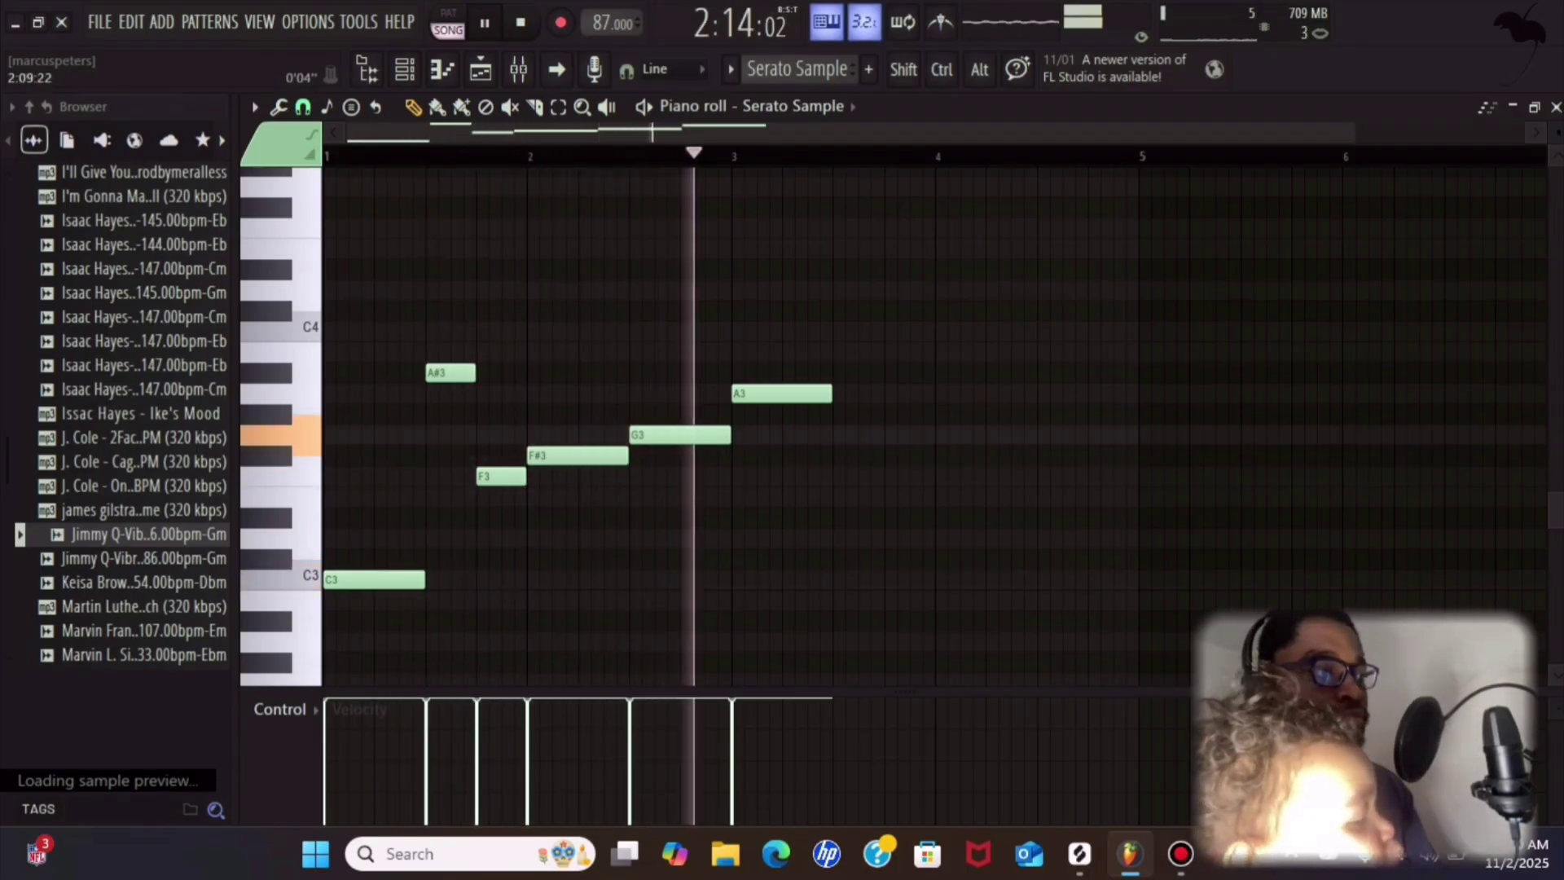
scroll(642, 436, down, 1)
key(space)
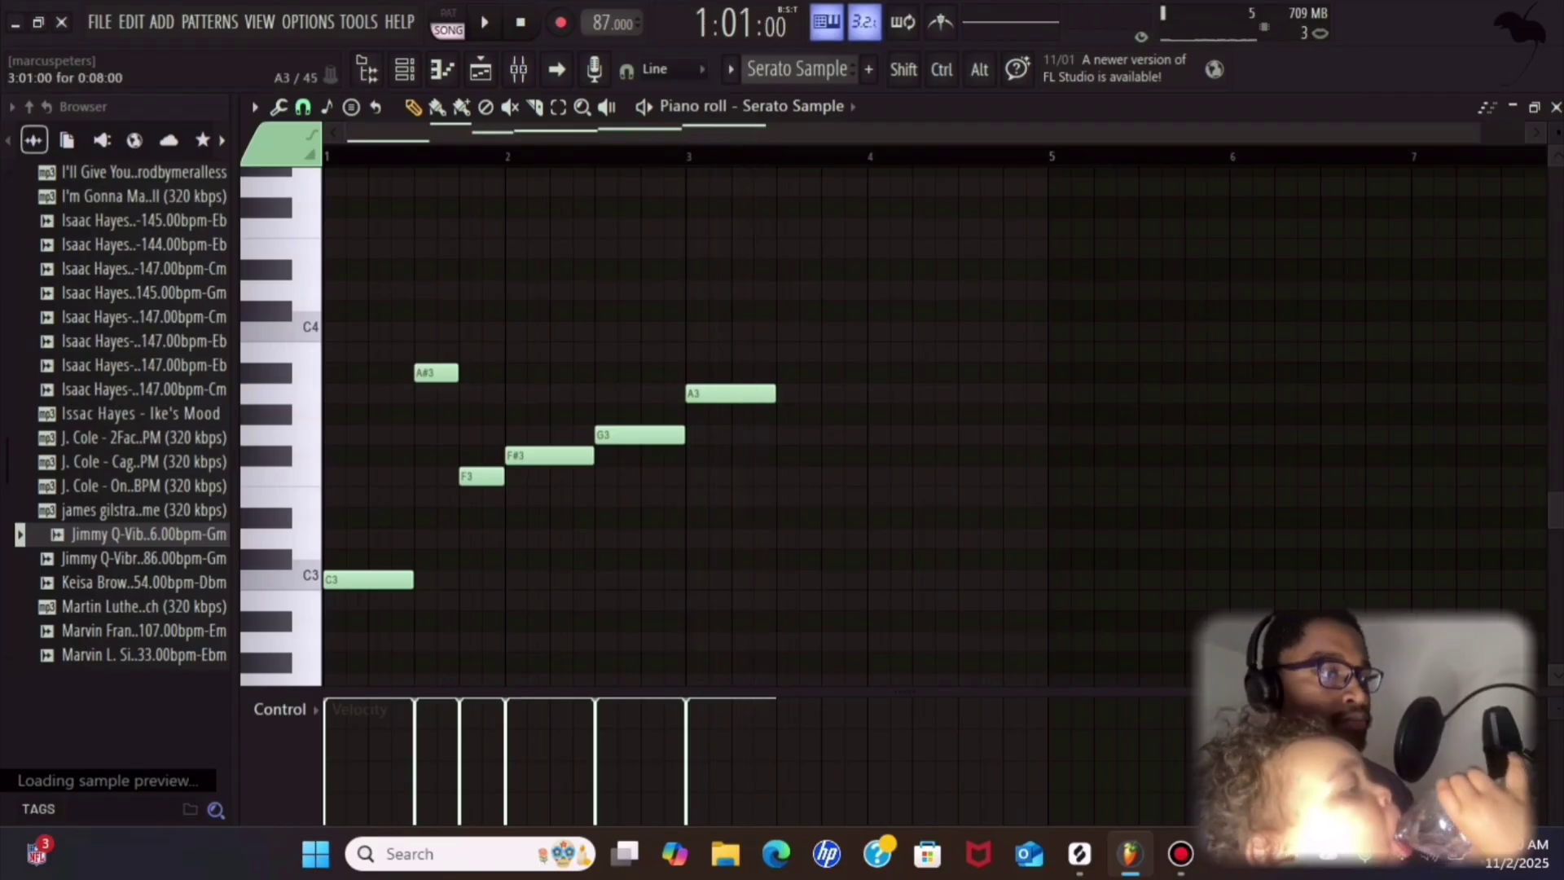
- Replace the opening C3 note with the A3 note from bar 3, play it, and raise it to D#4
drag(730, 394, 396, 393)
key(space)
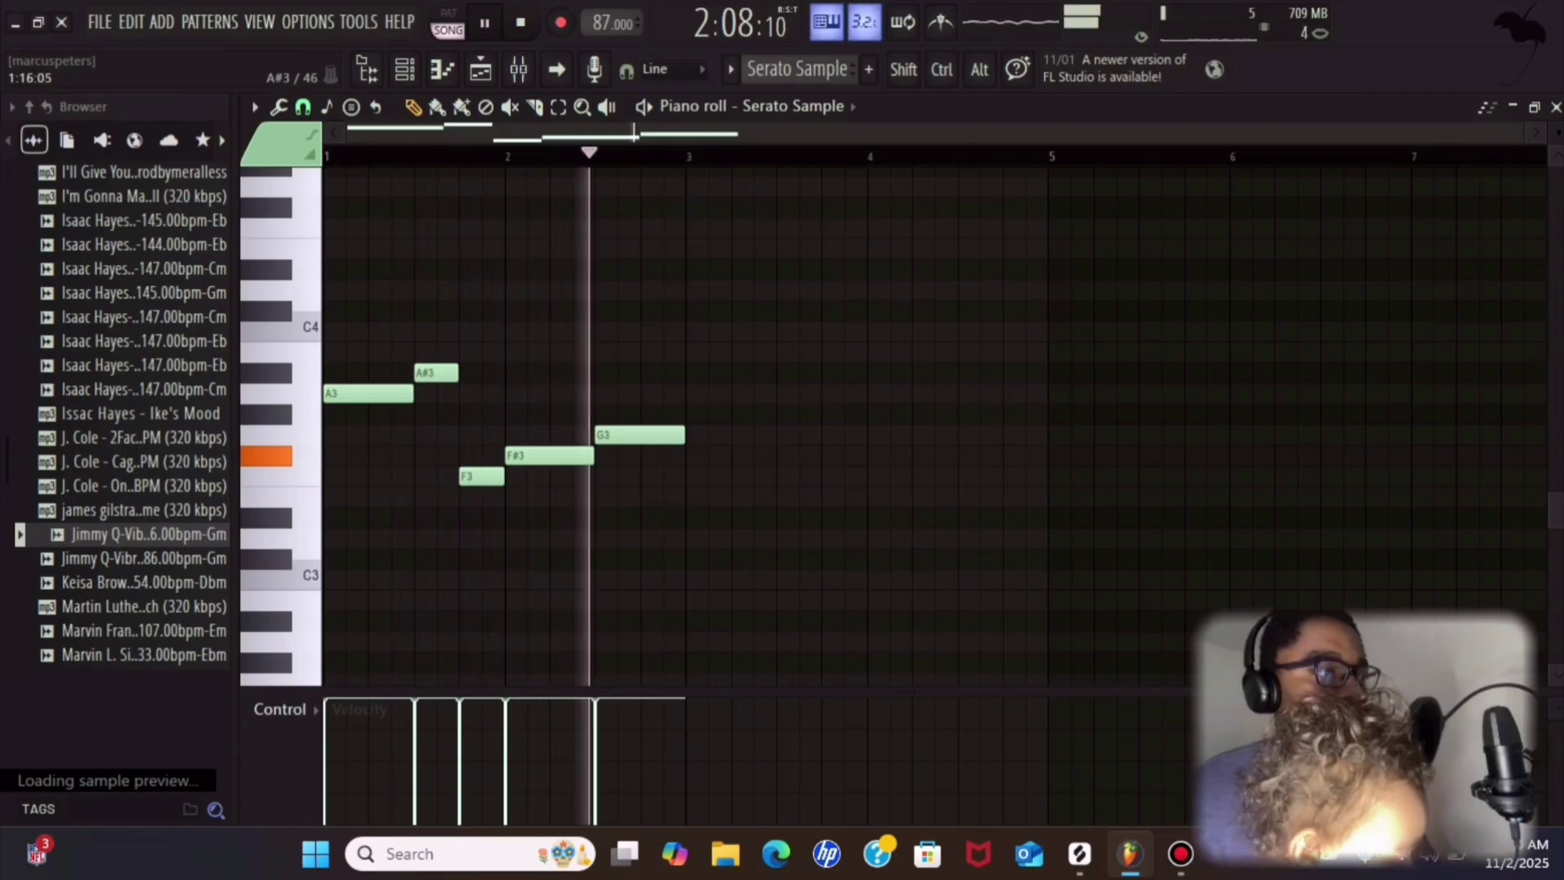
key(space)
drag(370, 394, 371, 255)
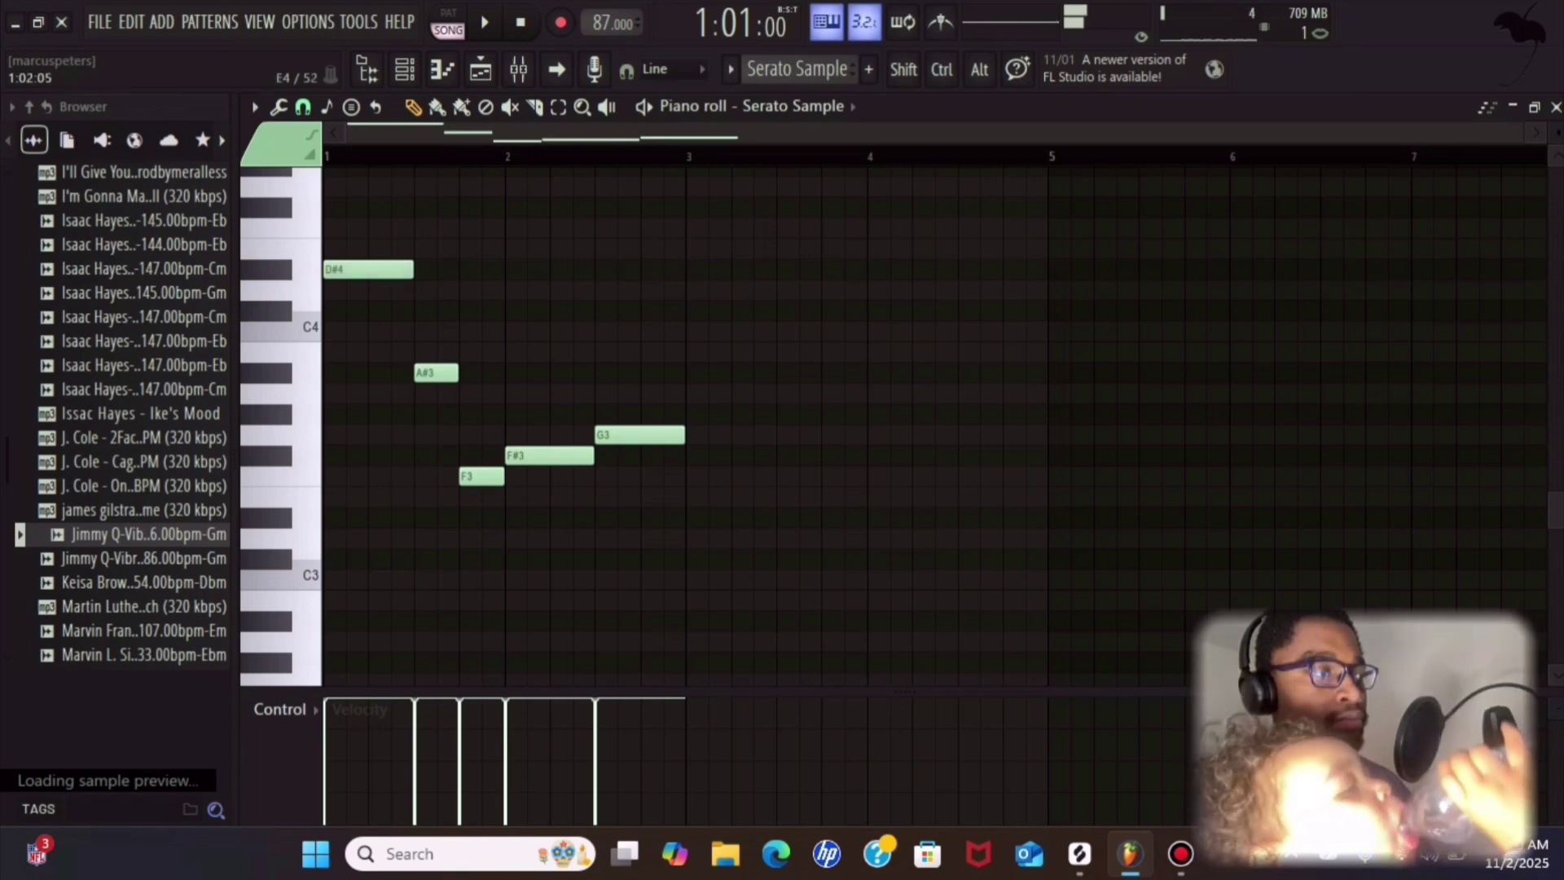
- Delete all the notes from the Serato Sample piano roll
right_click(369, 270)
right_click(481, 477)
right_click(550, 455)
right_click(639, 435)
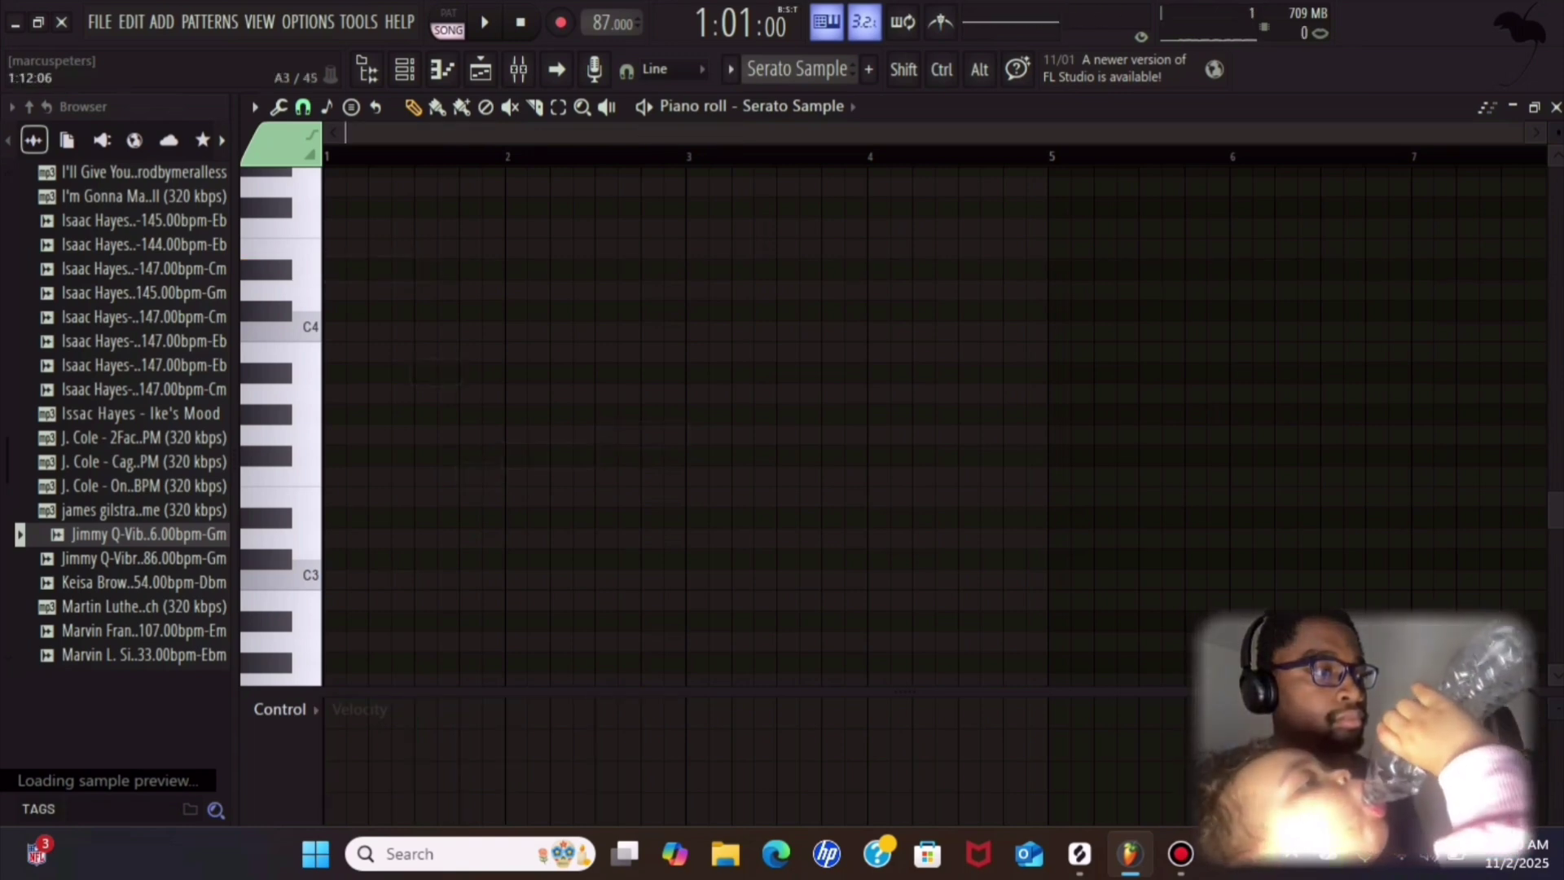
- Place half-bar E4 and F#4 notes in bar 1, playing the chops to check each pitch
scroll(371, 373, up, 2)
click(371, 373)
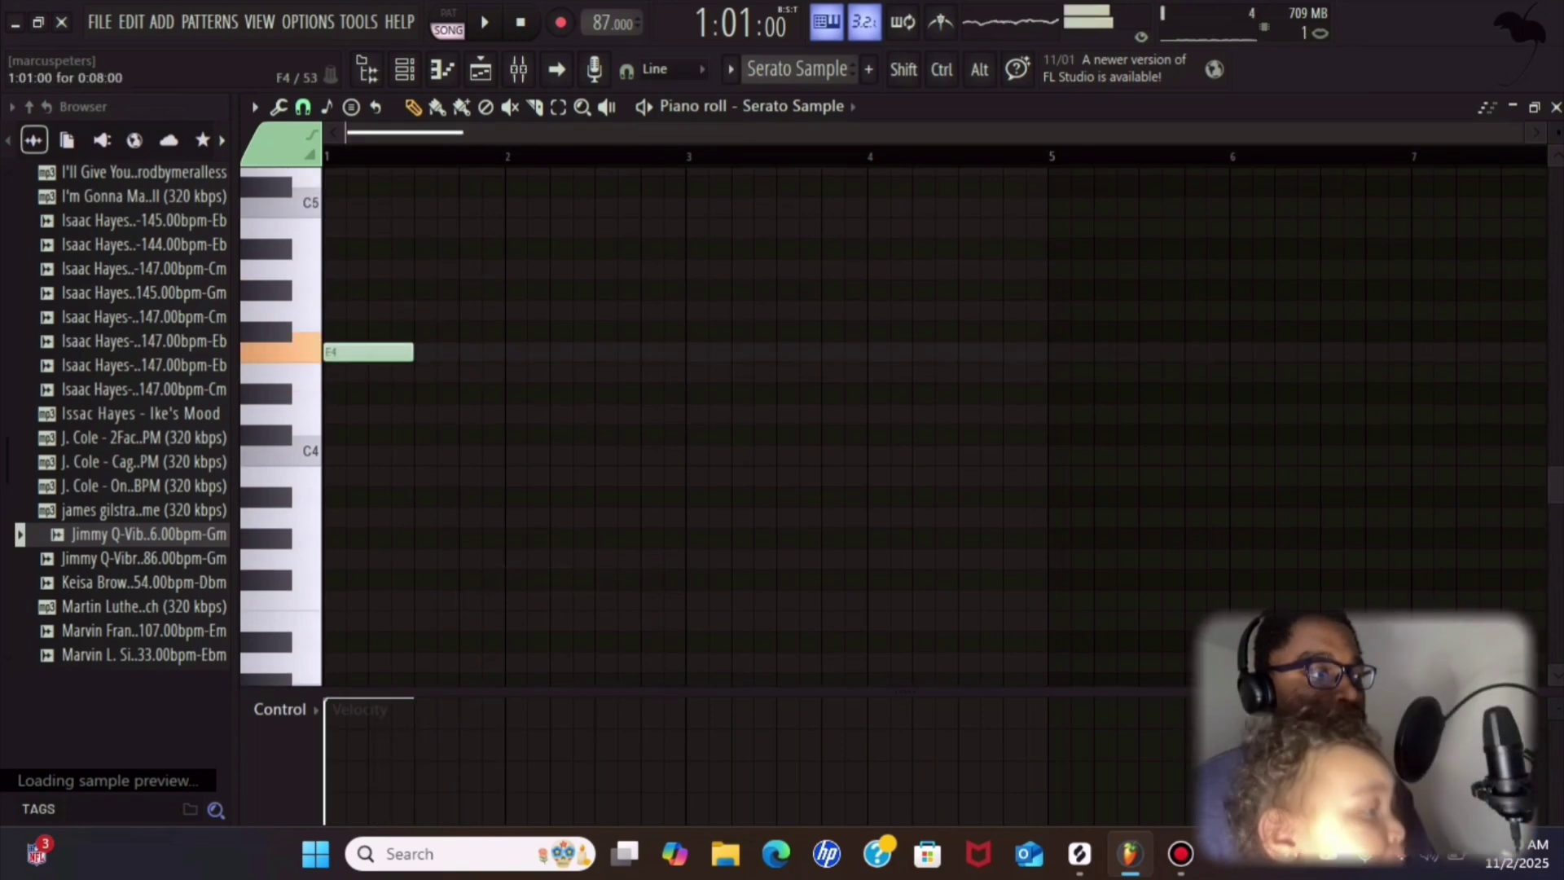
drag(347, 352, 346, 373)
key(space)
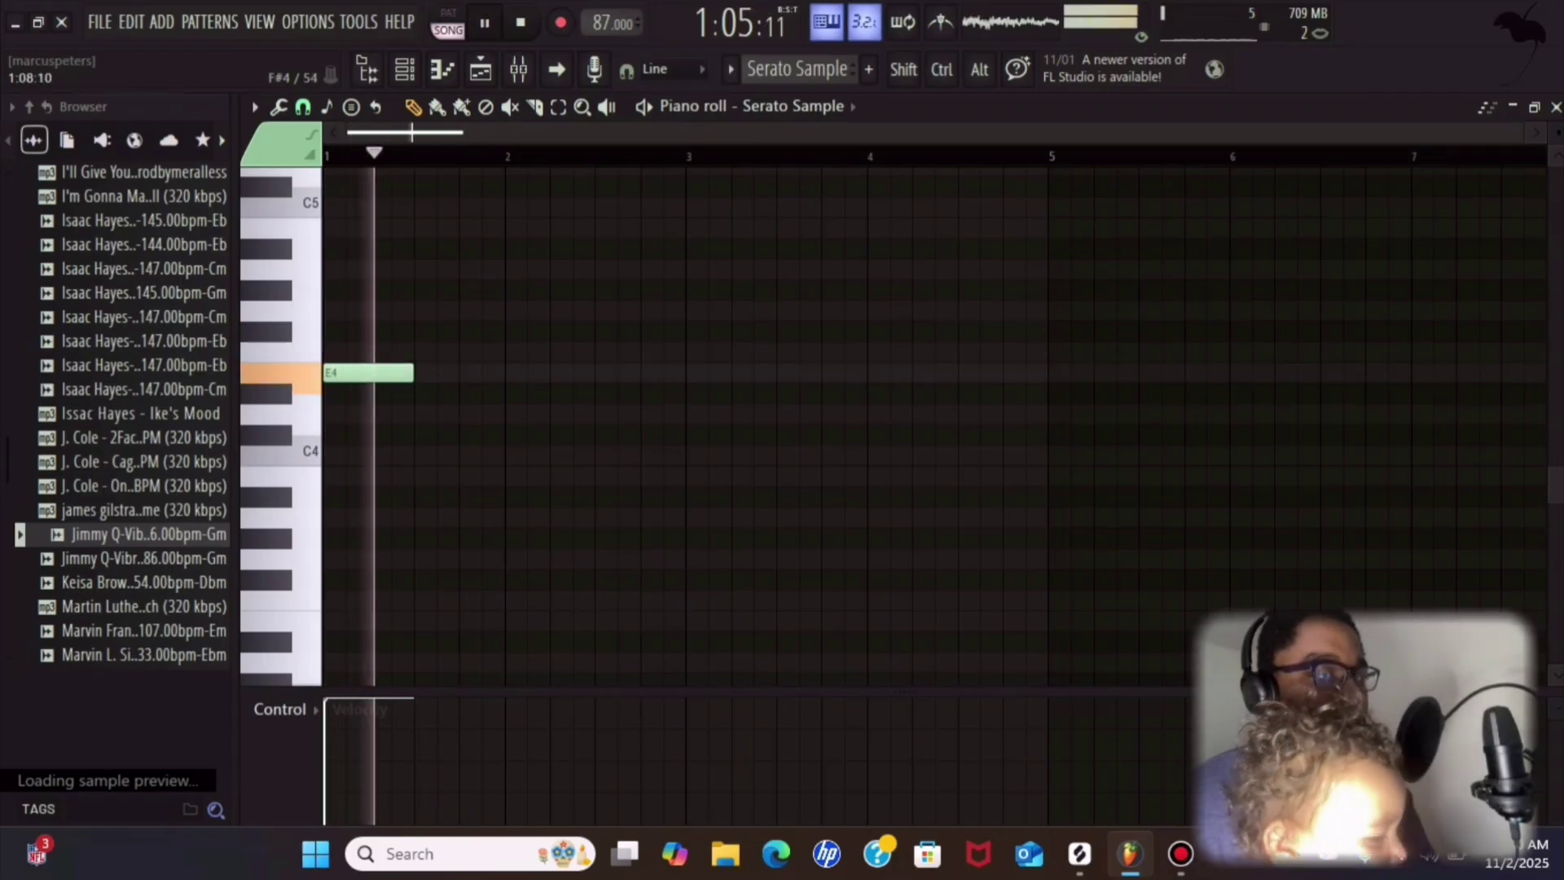
click(428, 311)
key(space)
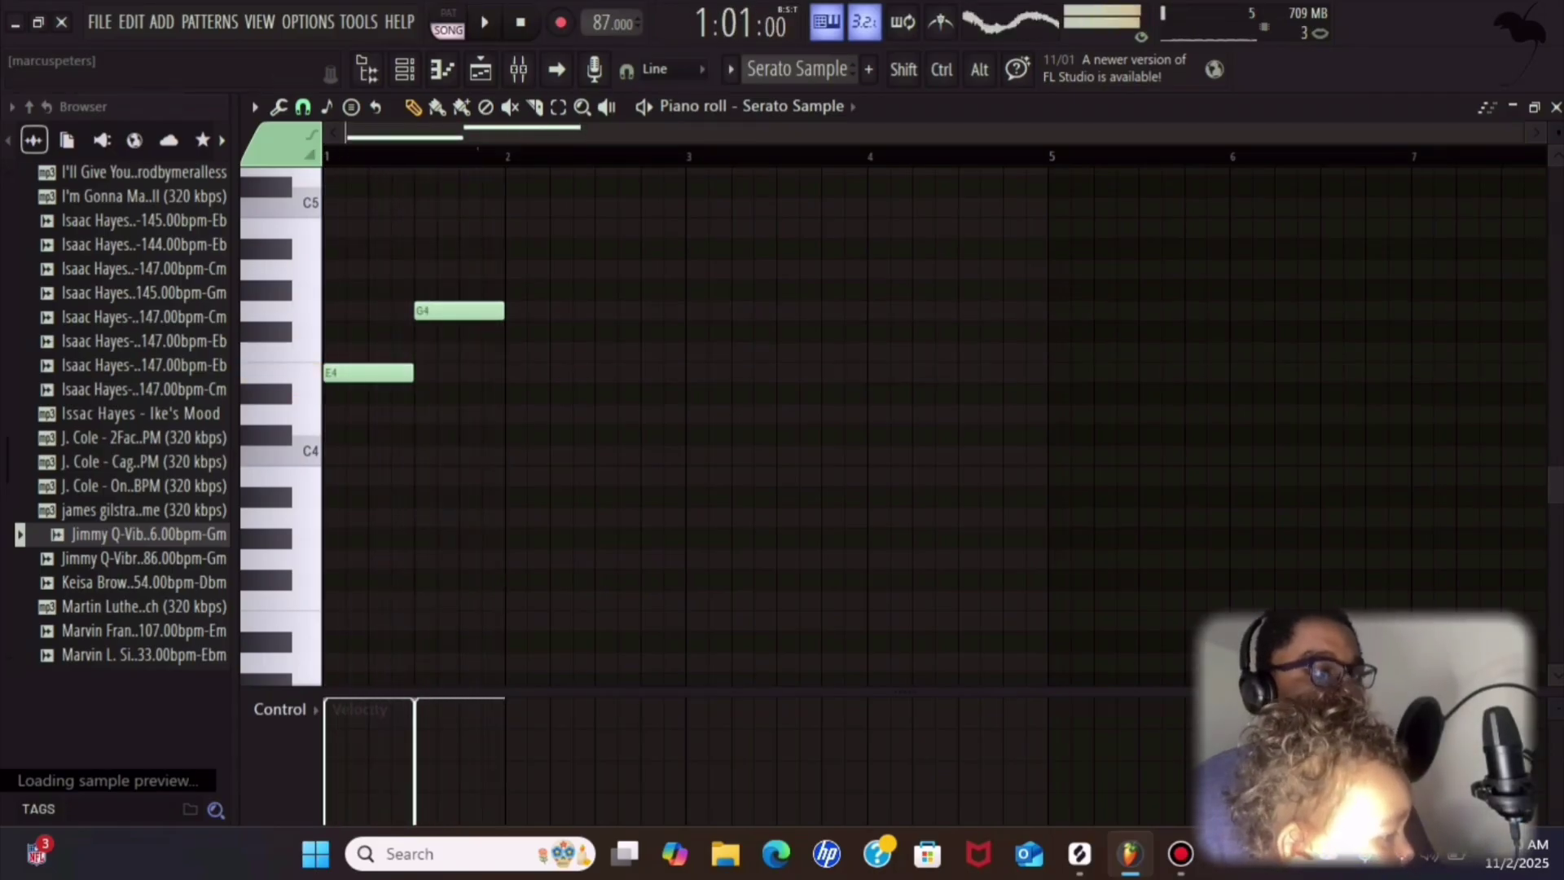
drag(428, 310, 428, 331)
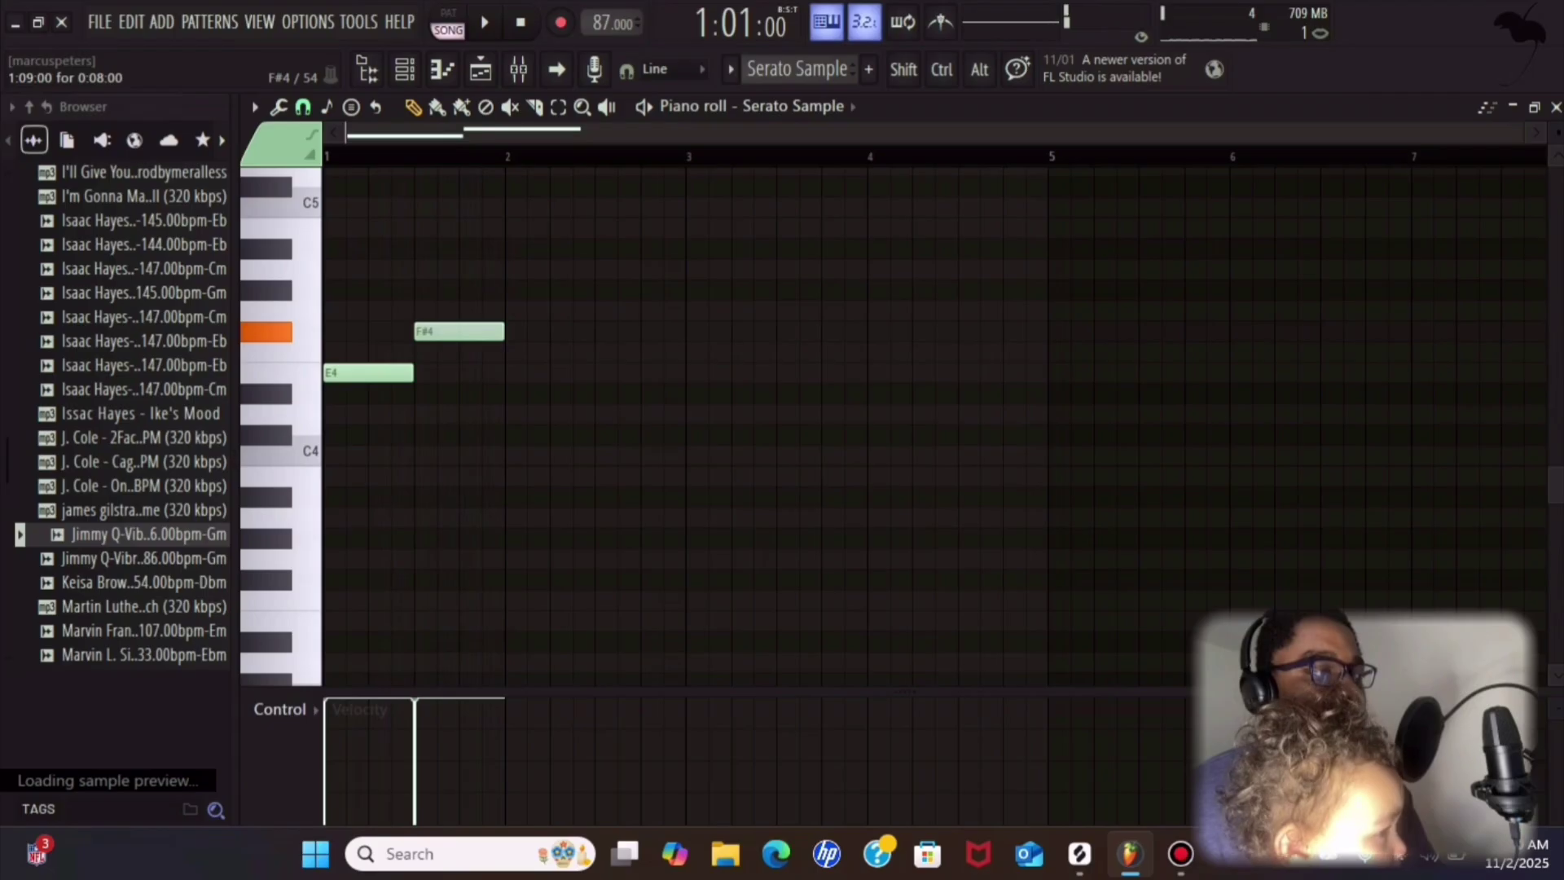
key(space)
- Add half-bar G4 and A#4 notes in bar 2 and G#4 at the start of bar 3, and play them
click(519, 311)
scroll(518, 311, up, 2)
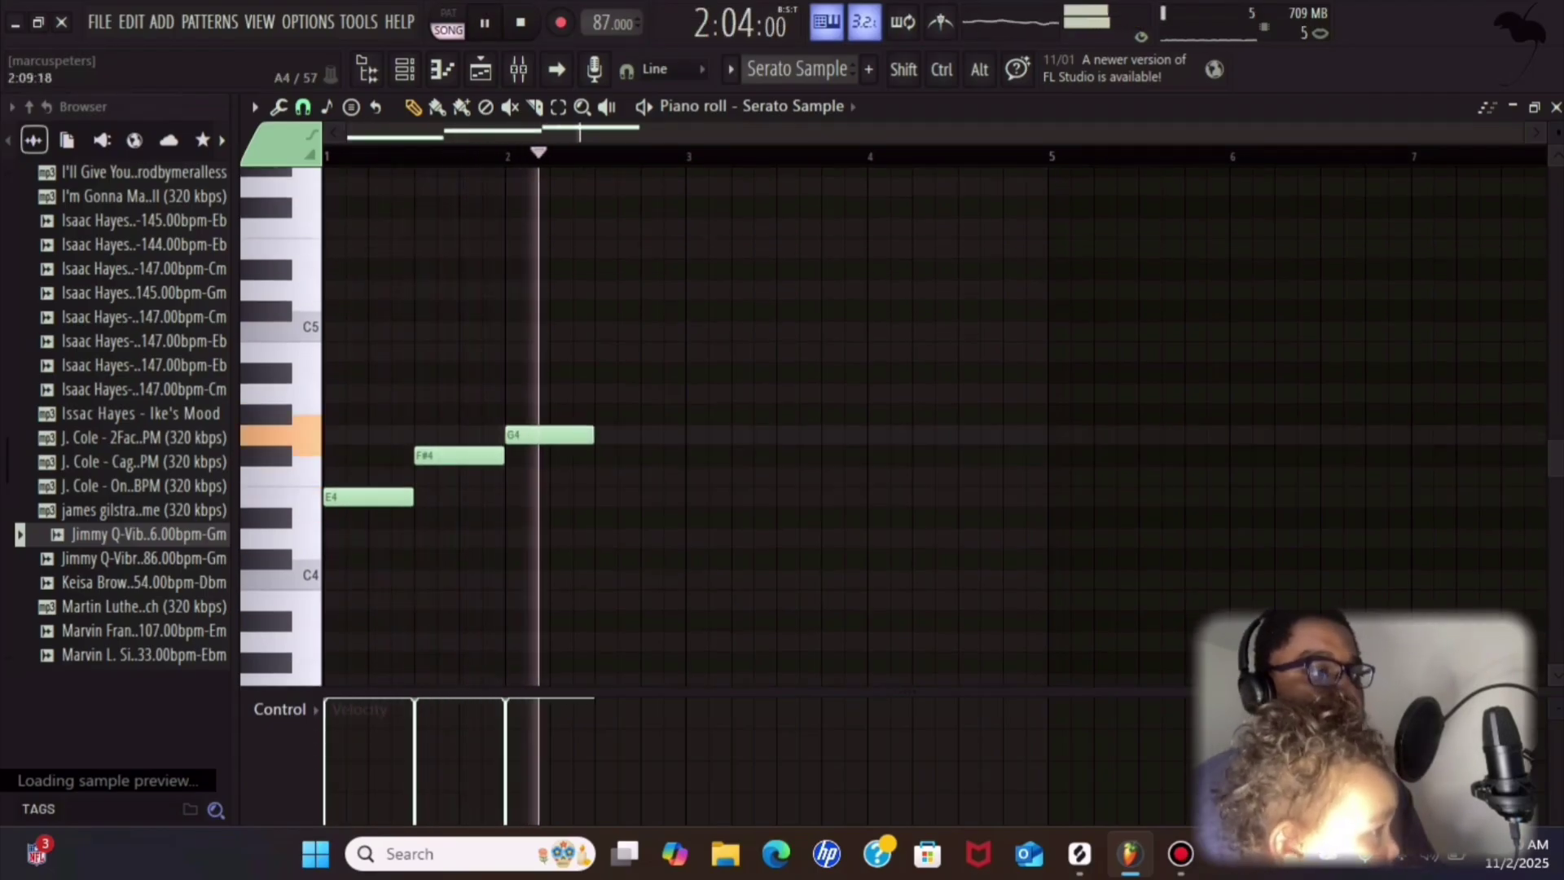
click(607, 373)
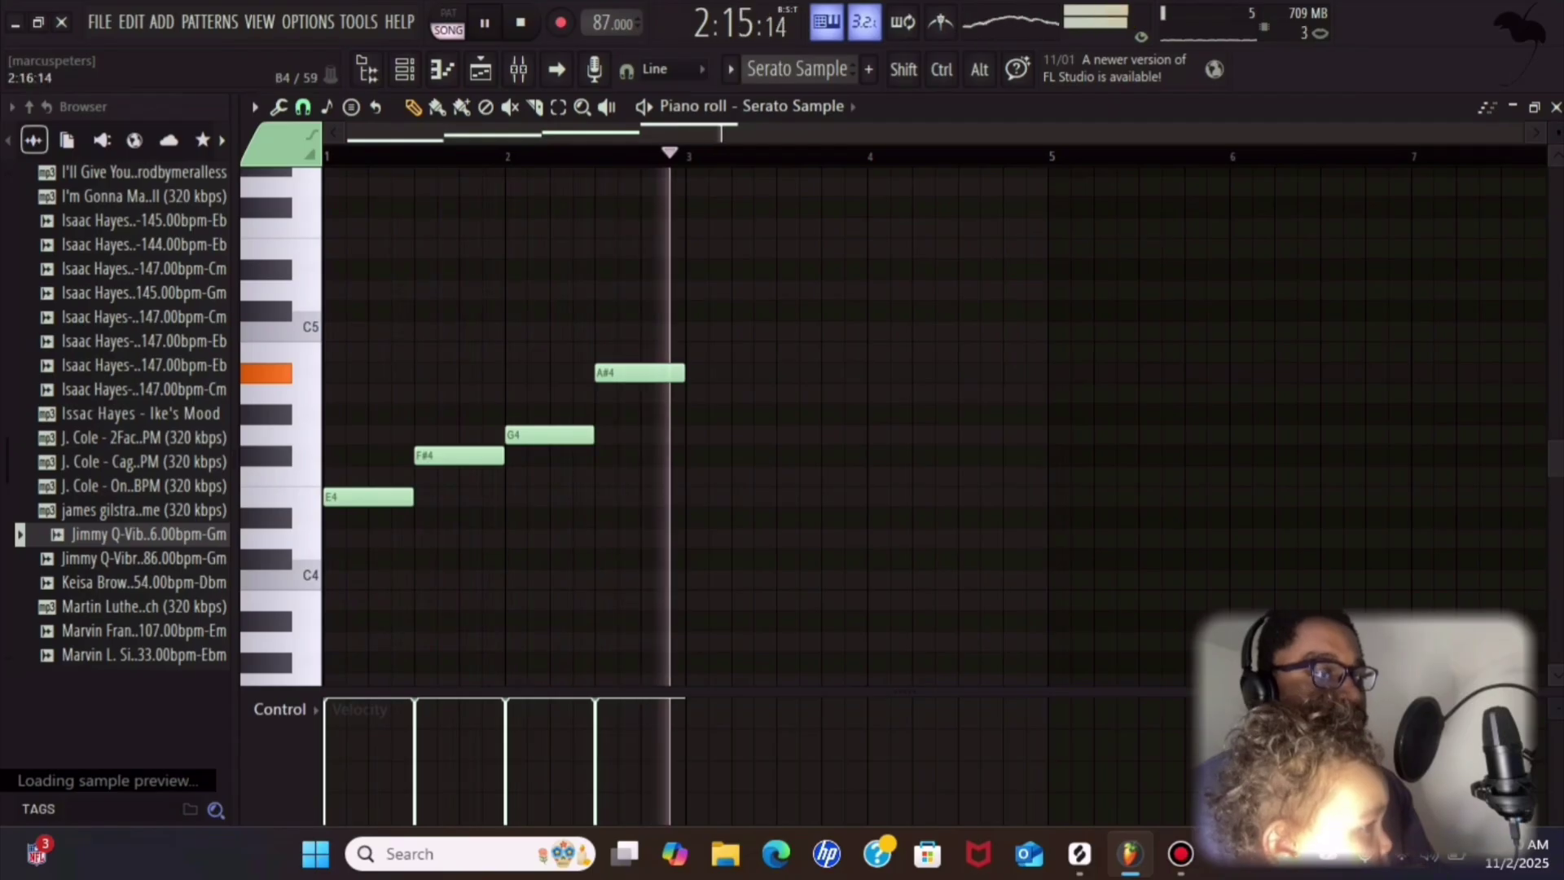
key(space)
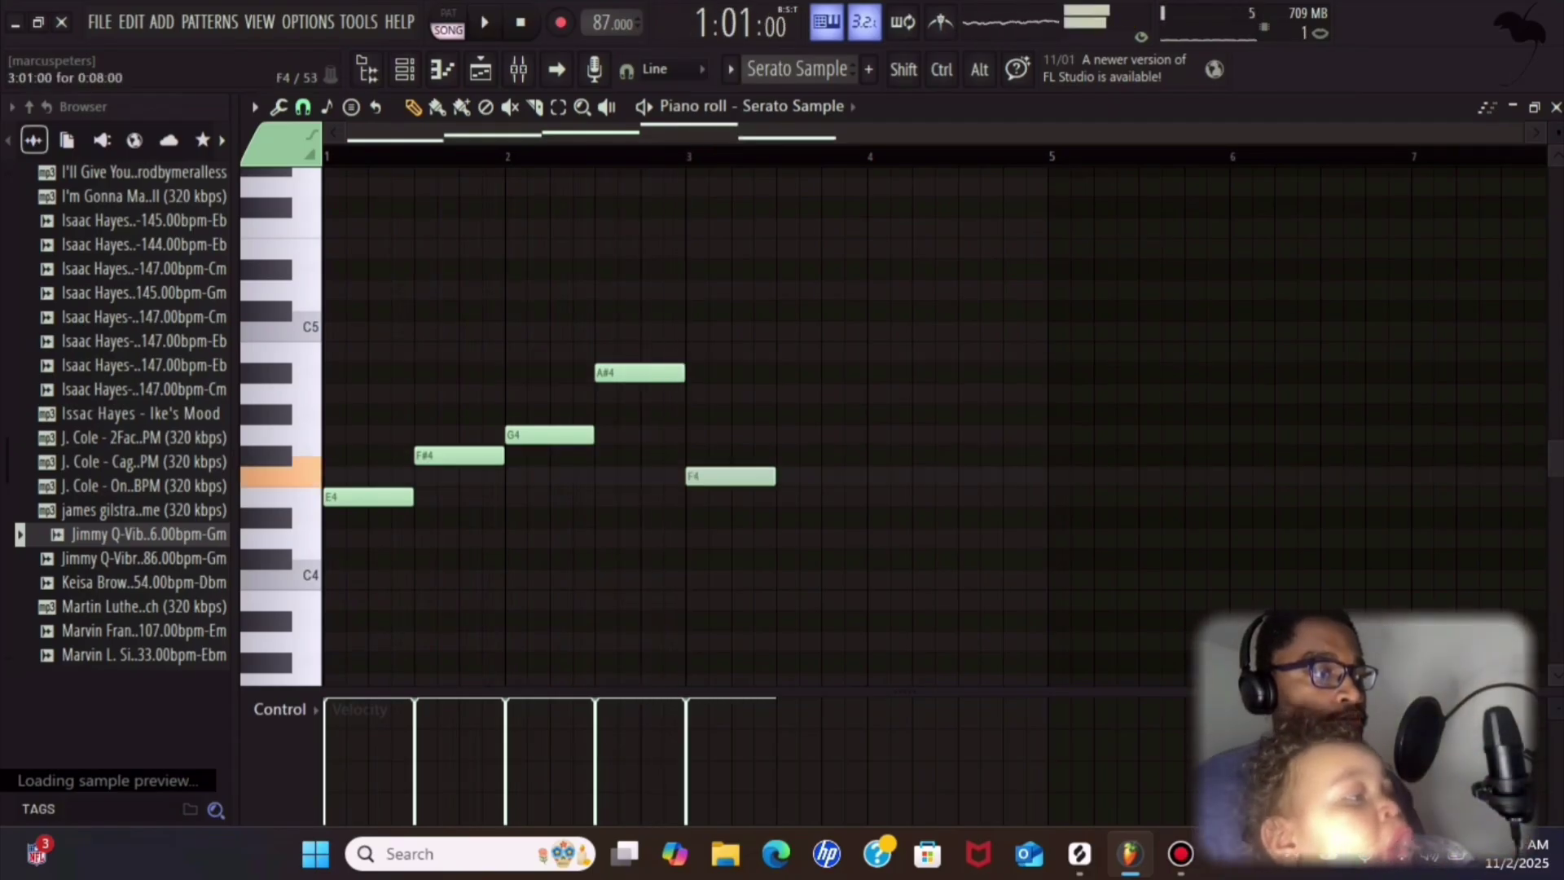
drag(731, 476, 731, 414)
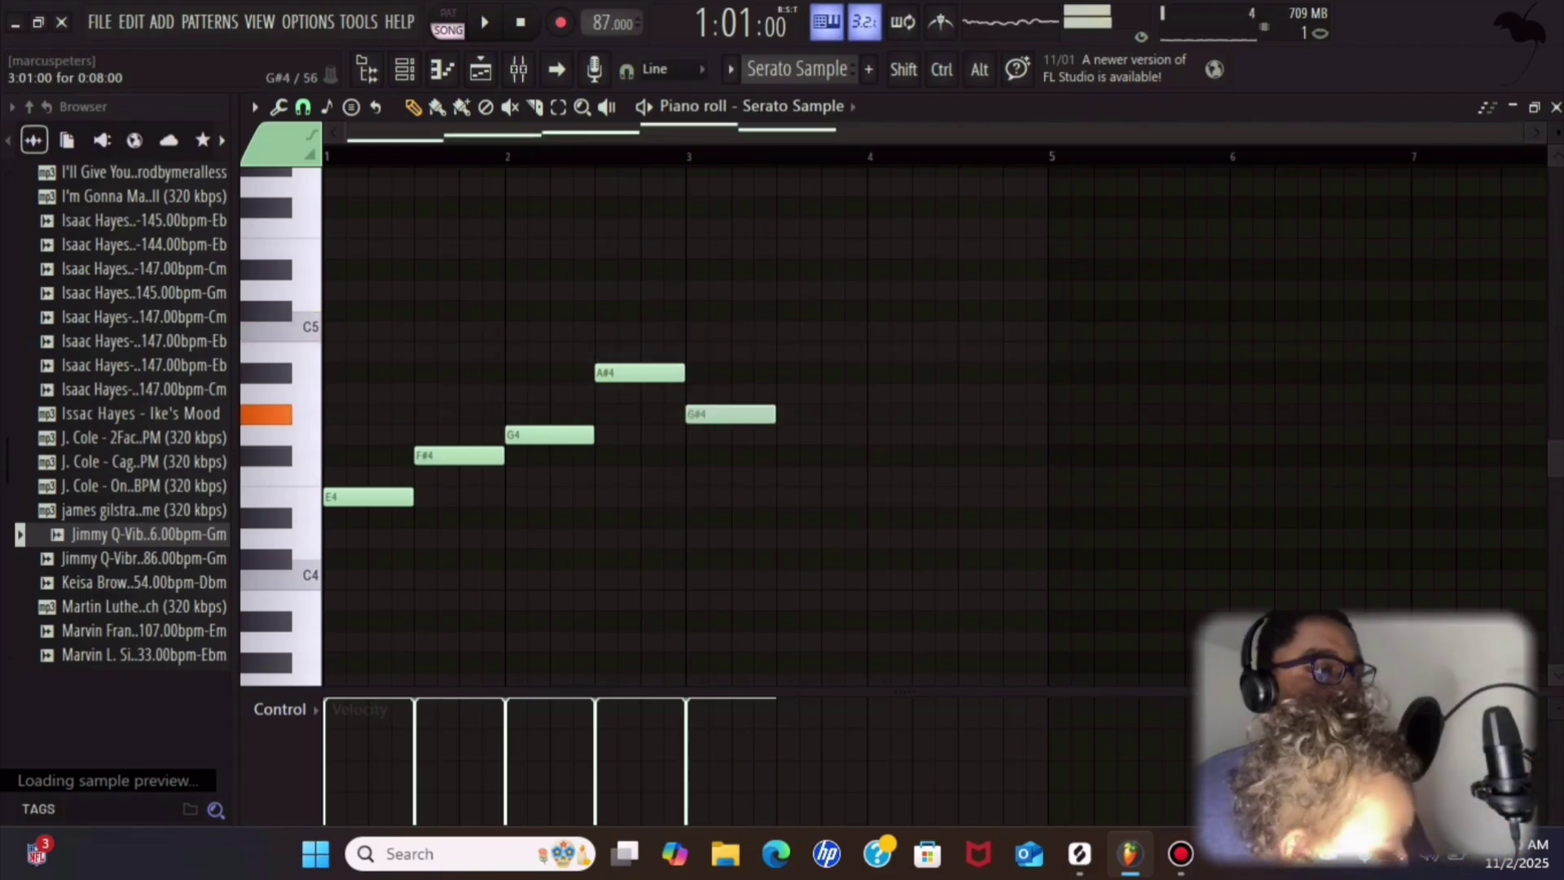
key(space)
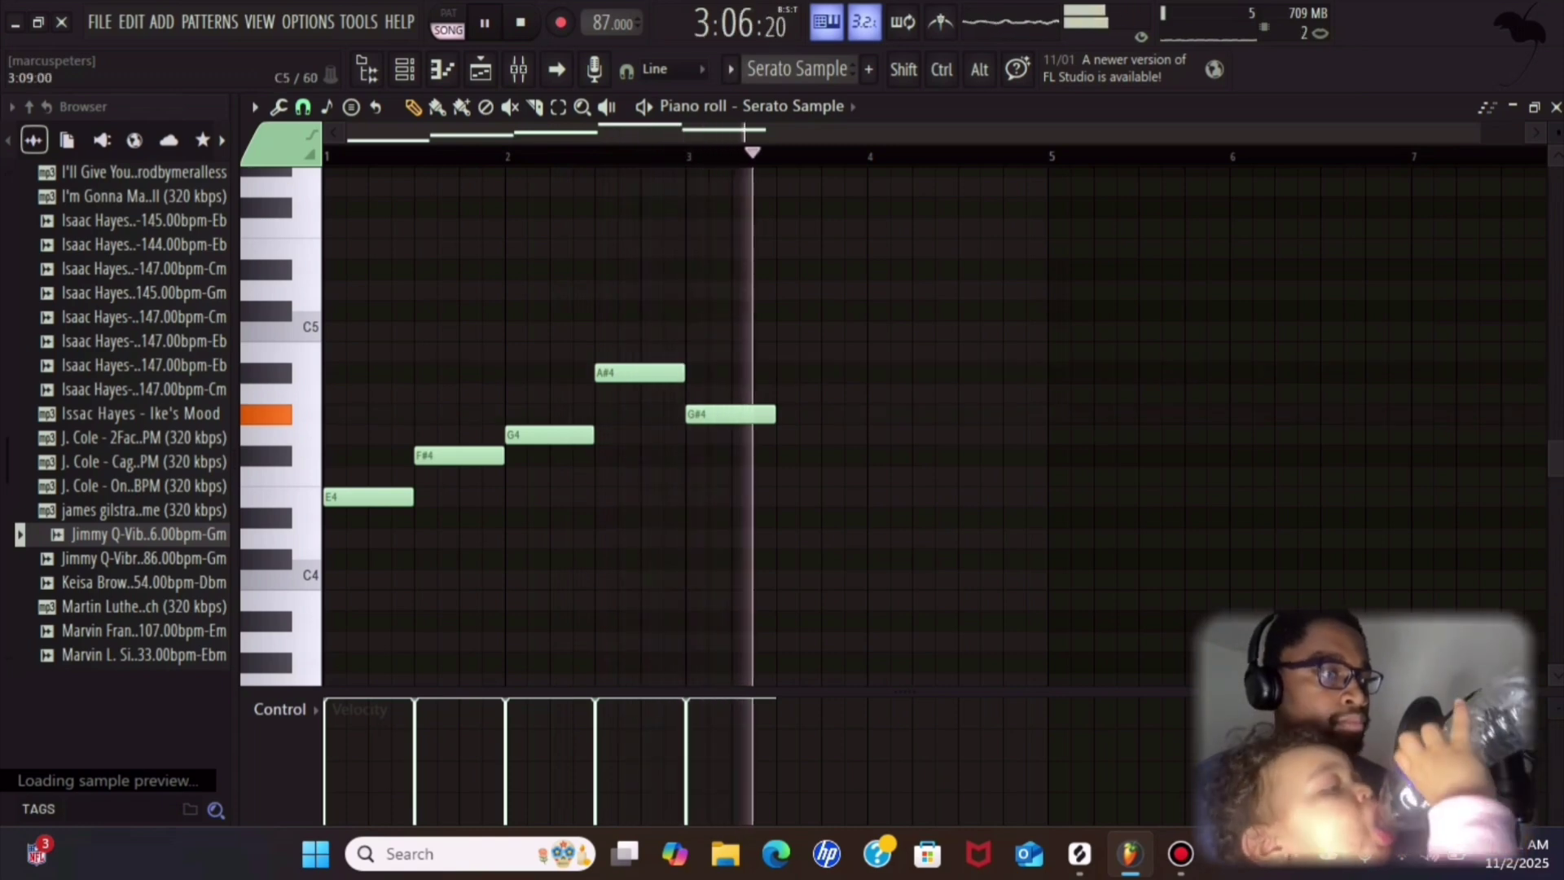
- Add half-bar notes B4 in the second half of bar 3 and D#5 and F5 in bar 4
click(781, 332)
key(space)
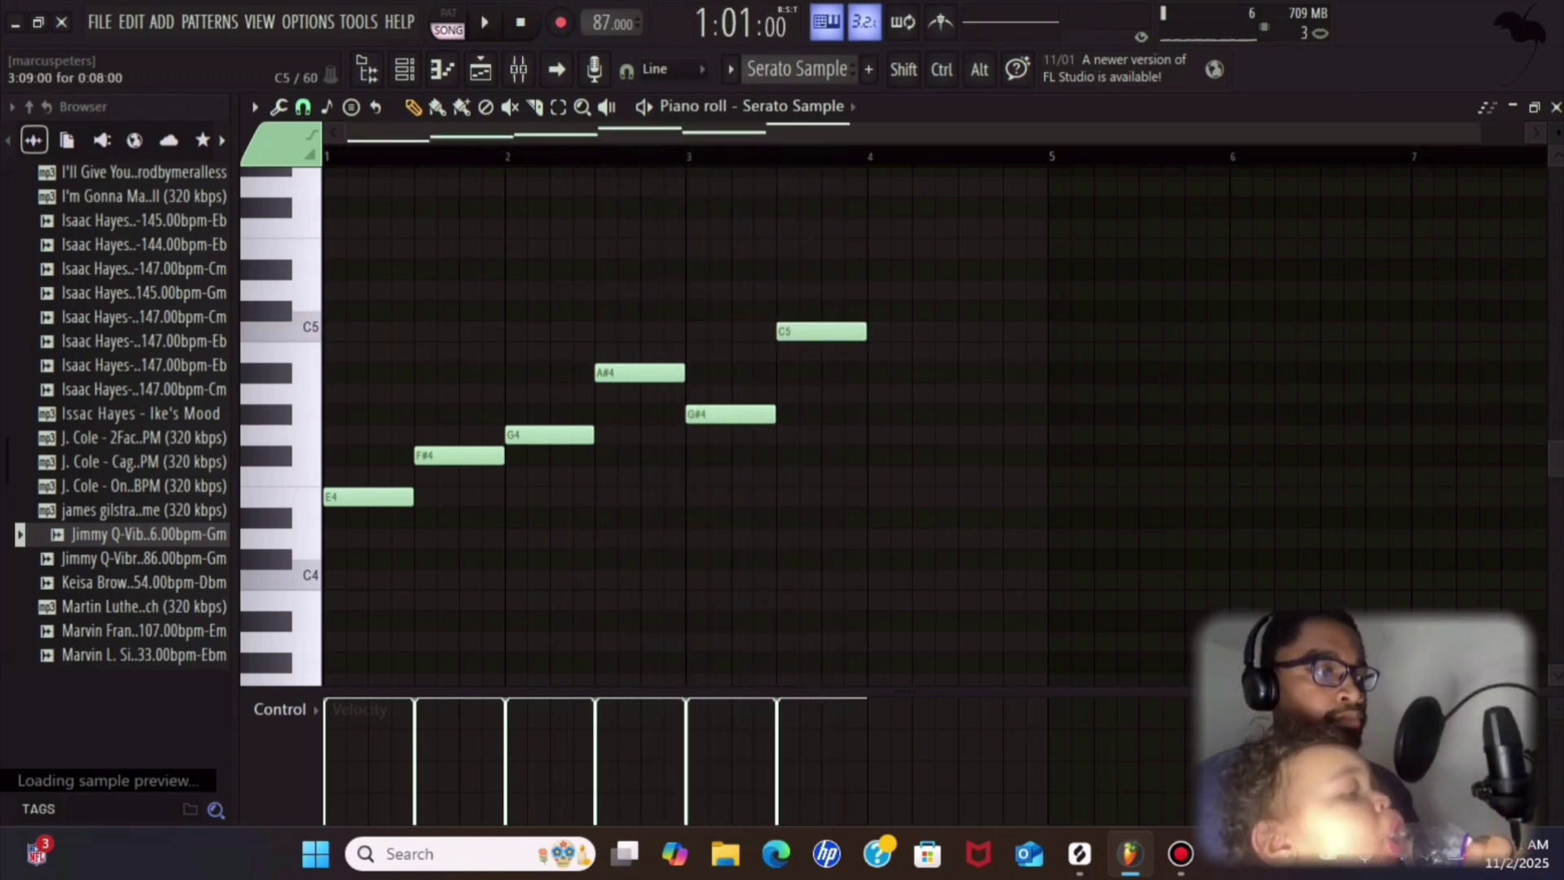
drag(782, 332, 782, 352)
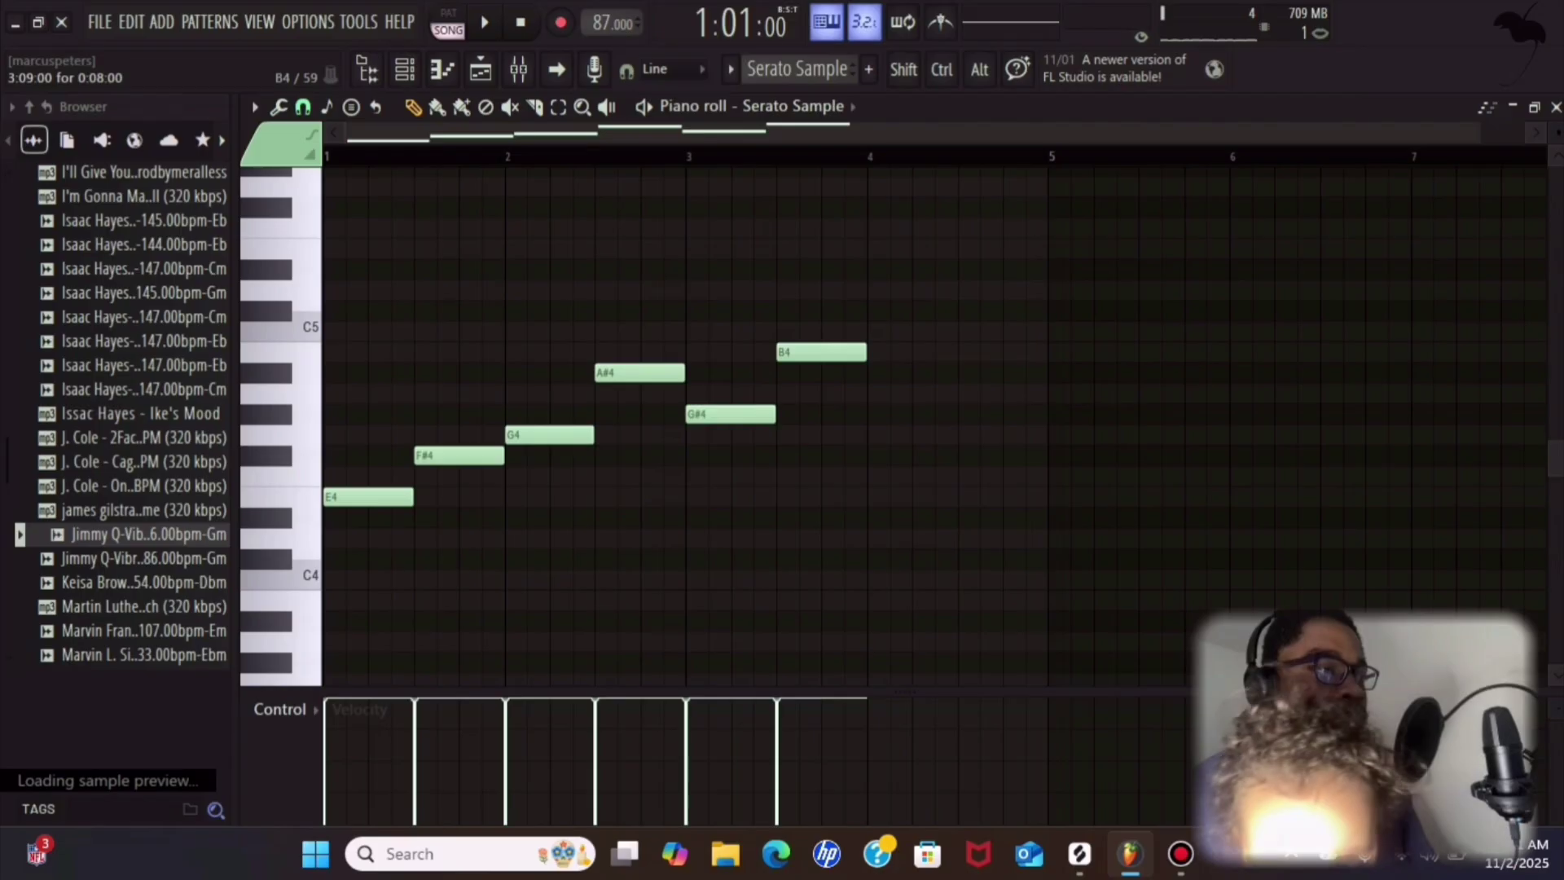
drag(861, 292, 873, 321)
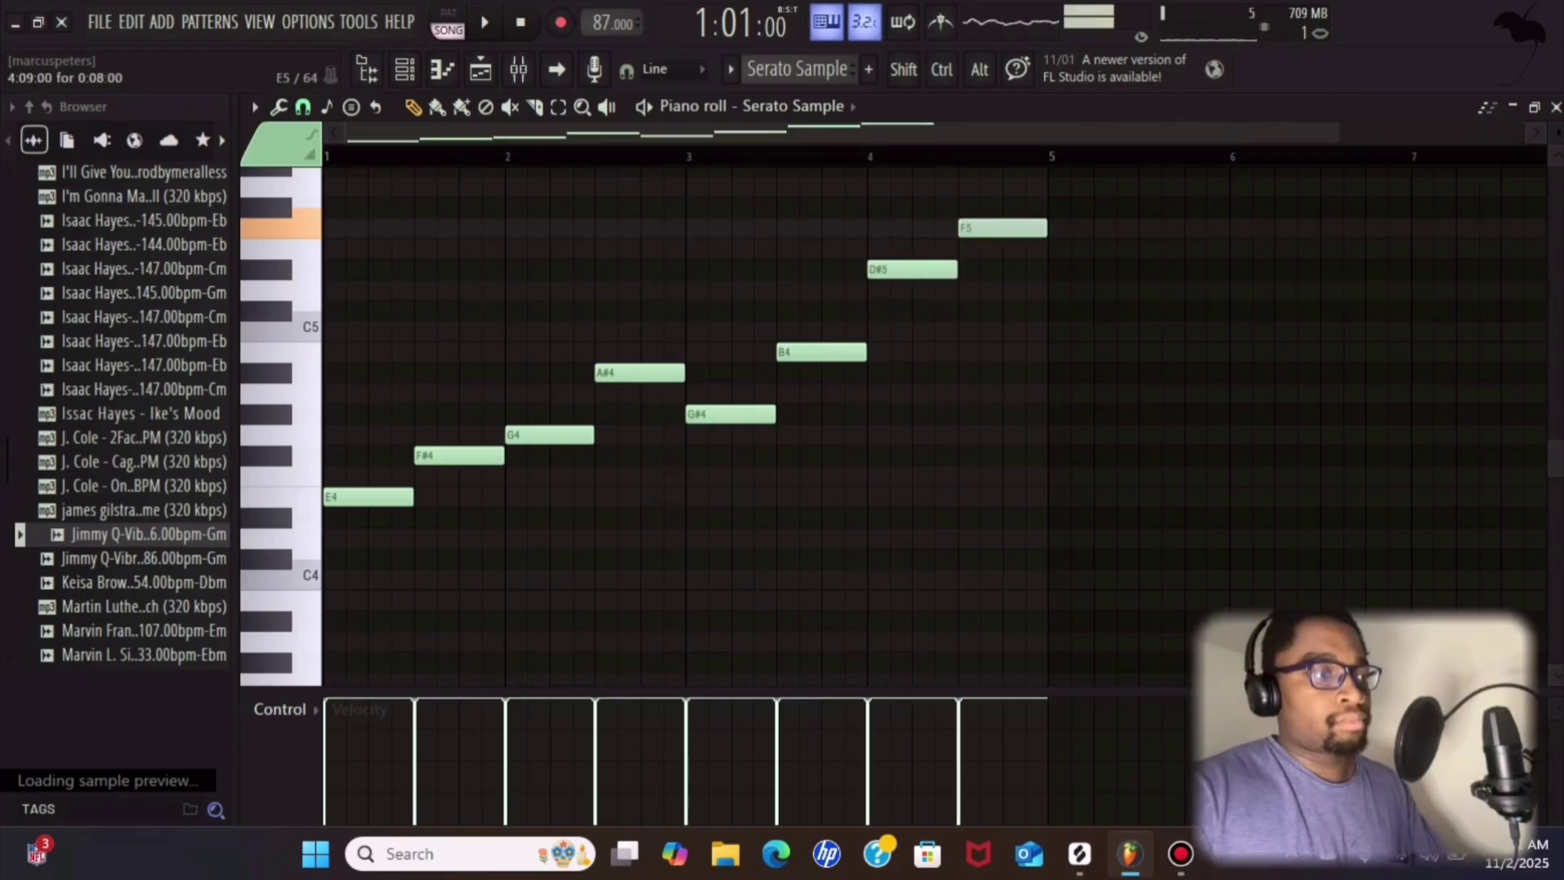
- Replace the F5 note in the second half of bar 4 with a half-bar G5 and play the chop sequence
drag(966, 229, 967, 249)
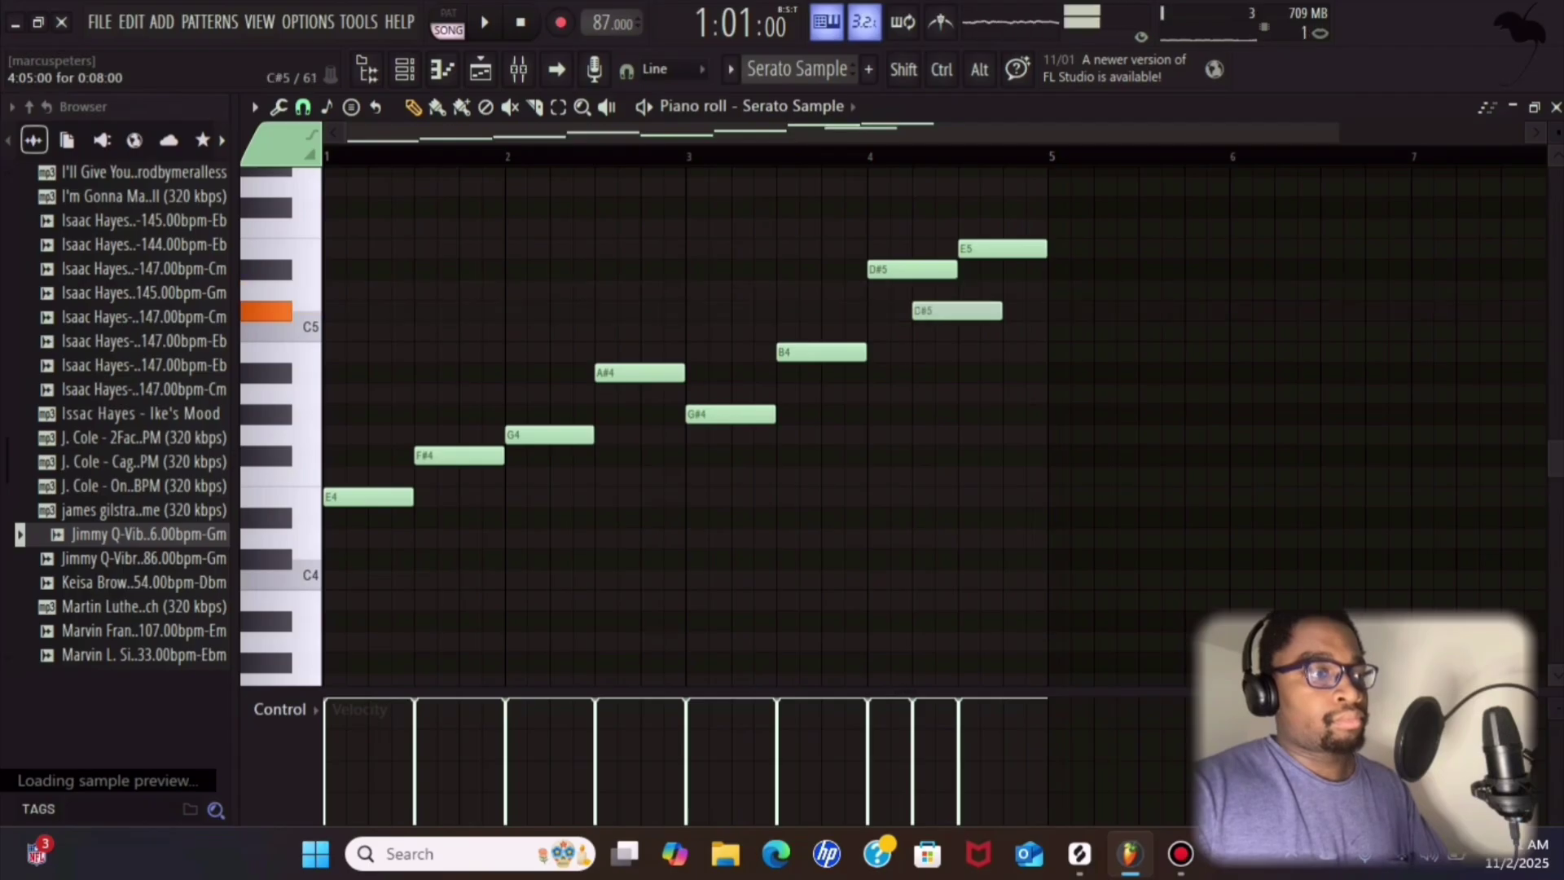
drag(925, 310, 947, 186)
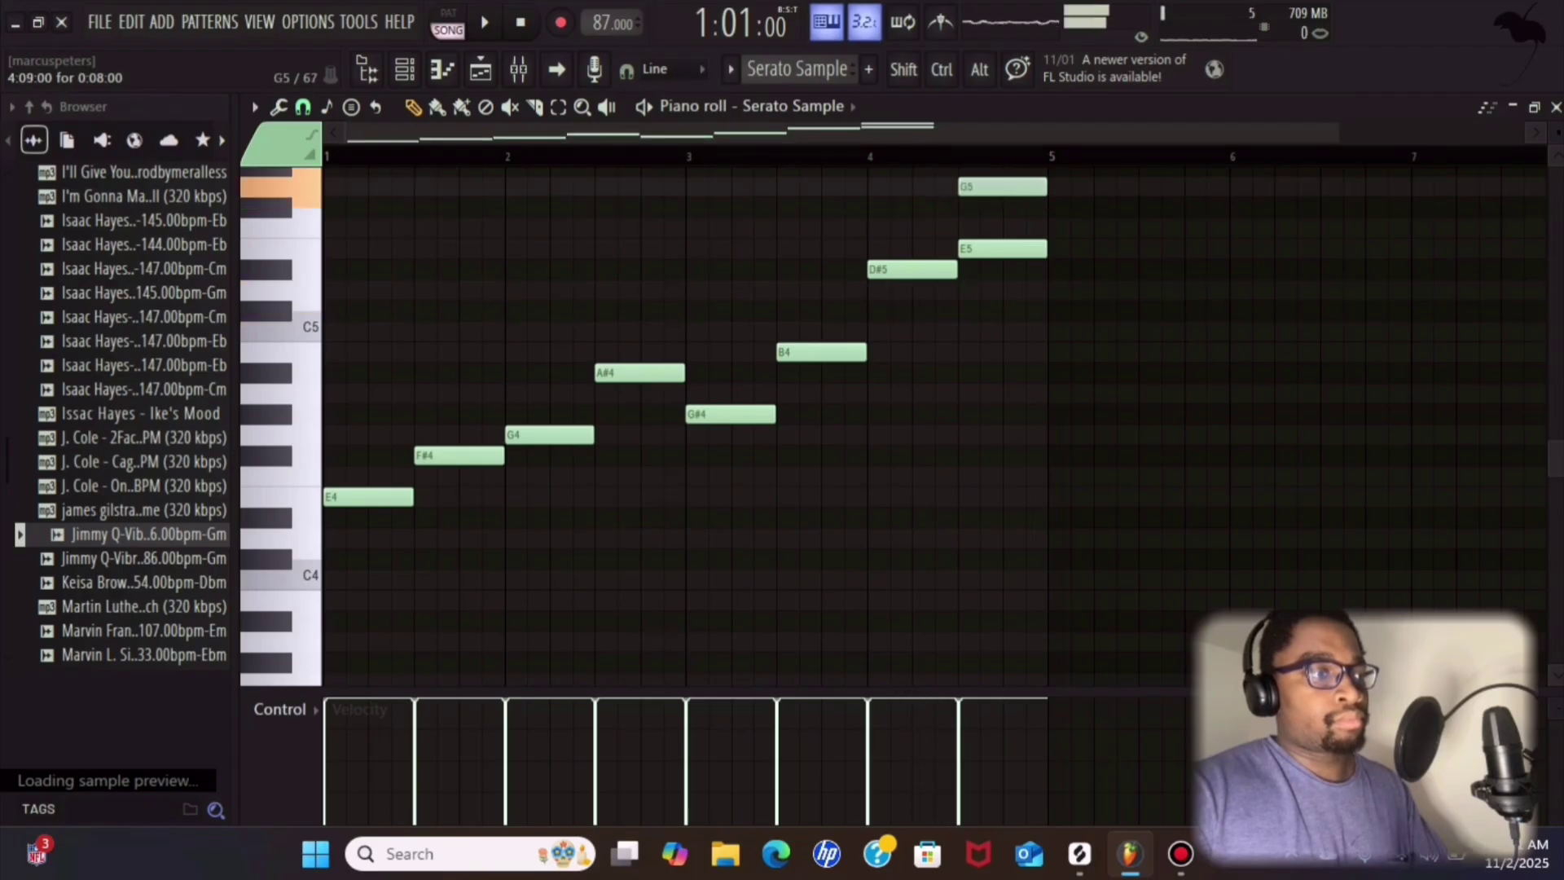
right_click(975, 248)
scroll(975, 249, up, 1)
key(space)
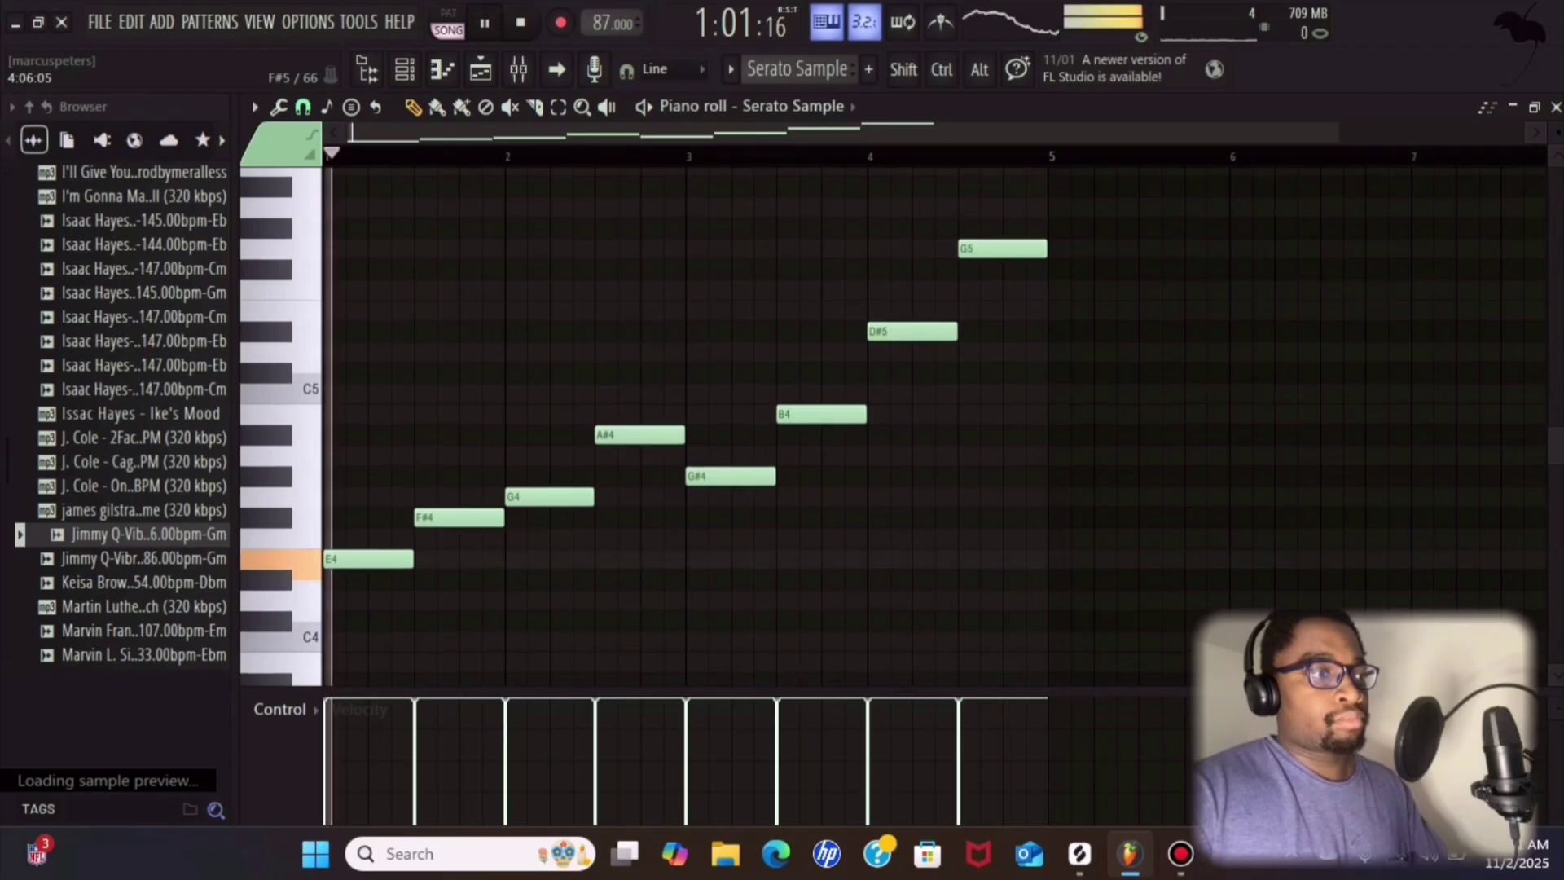
scroll(590, 204, down, 1)
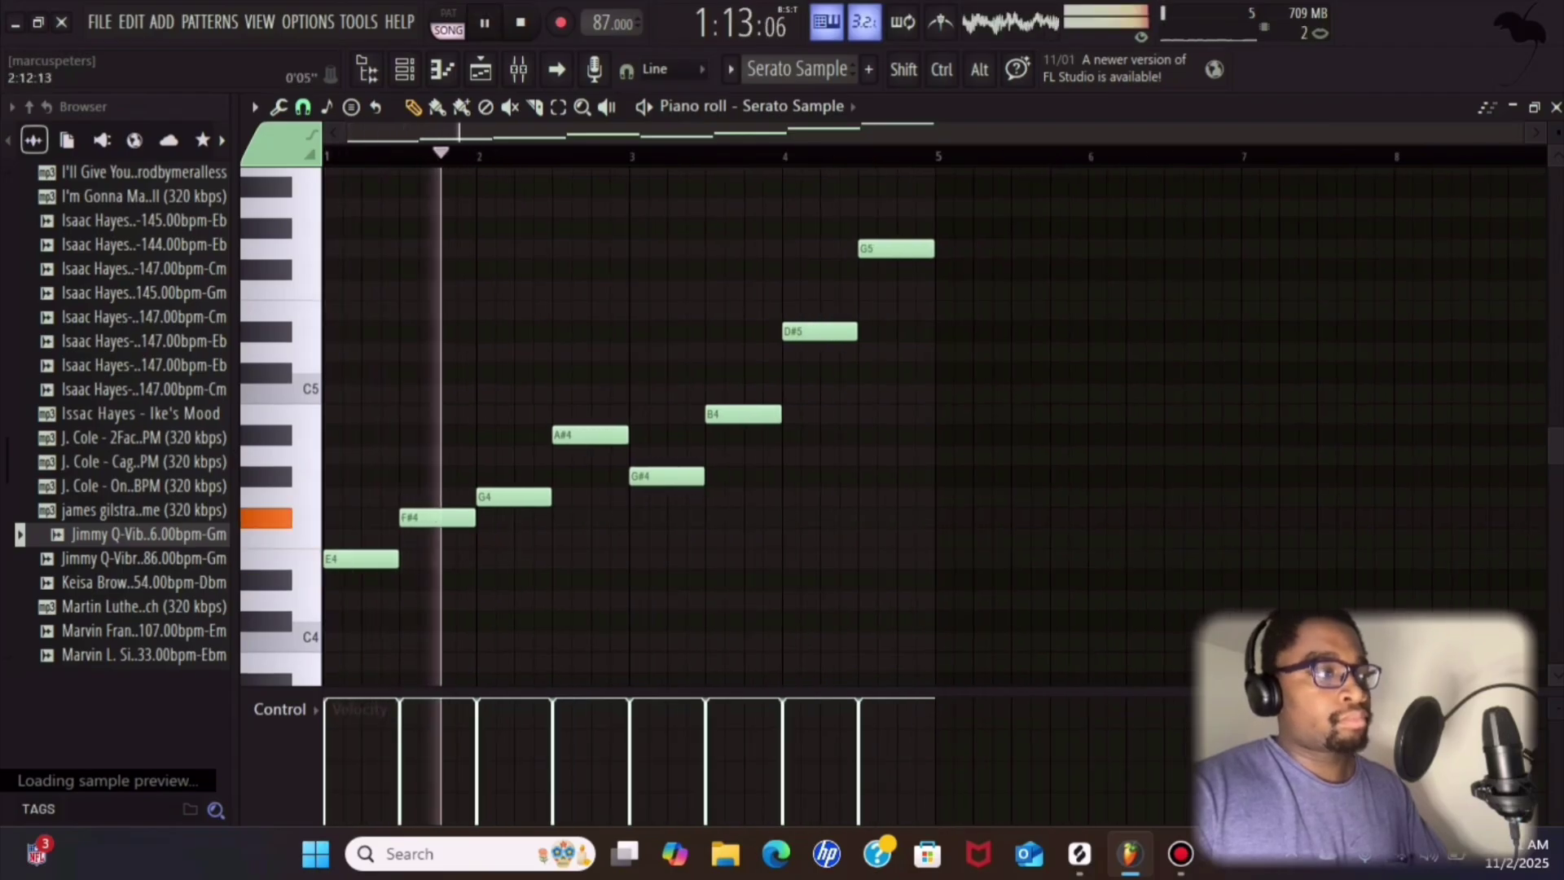
- Save the project under the name groves in a new project folder
click(99, 22)
click(122, 127)
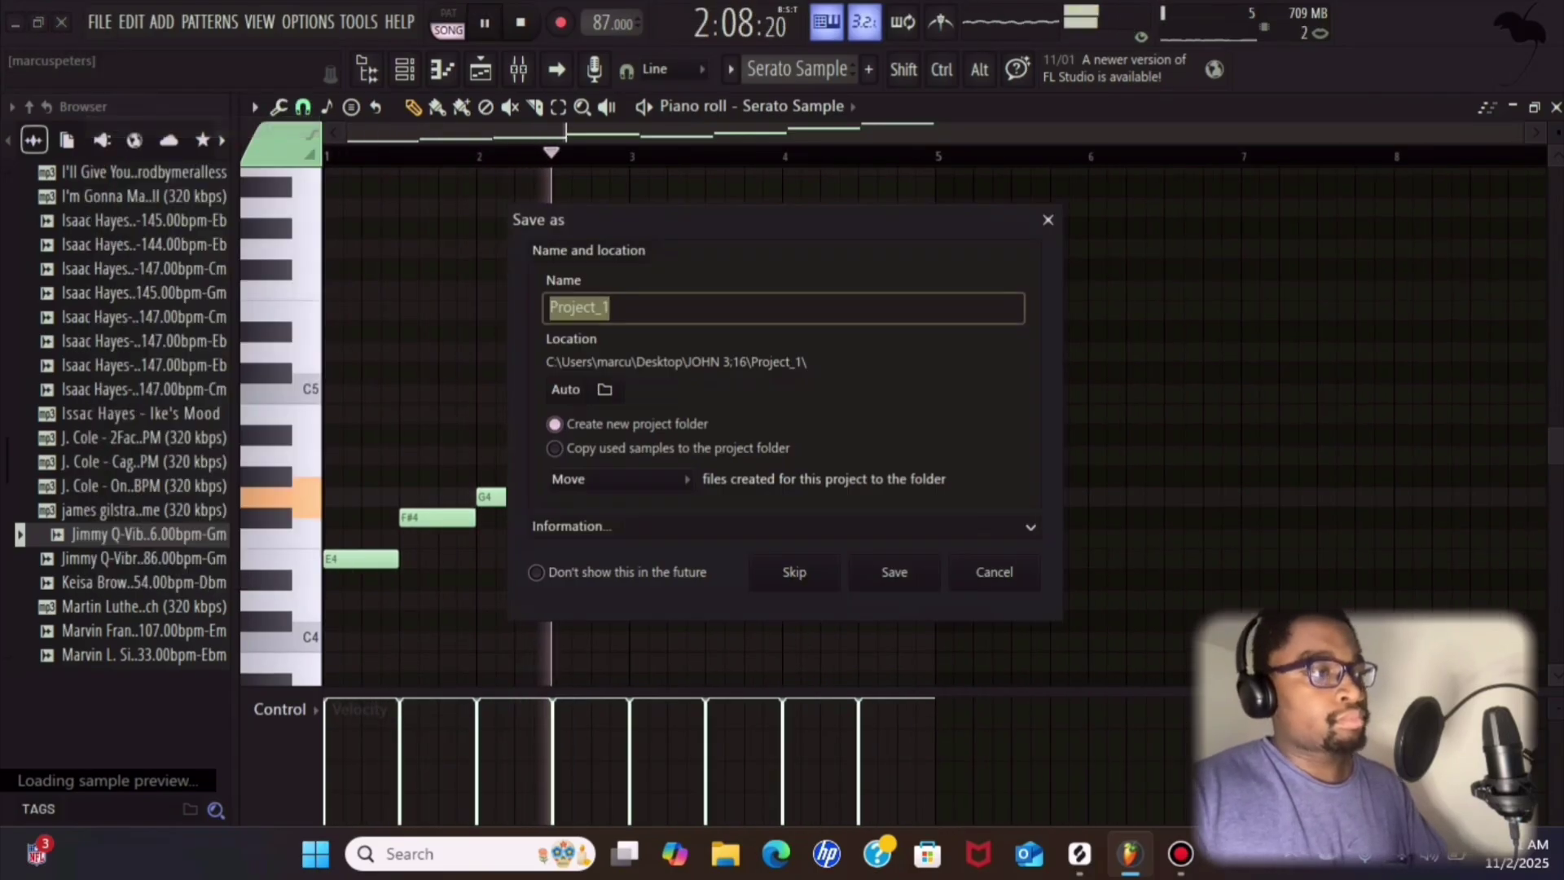
text(groves)
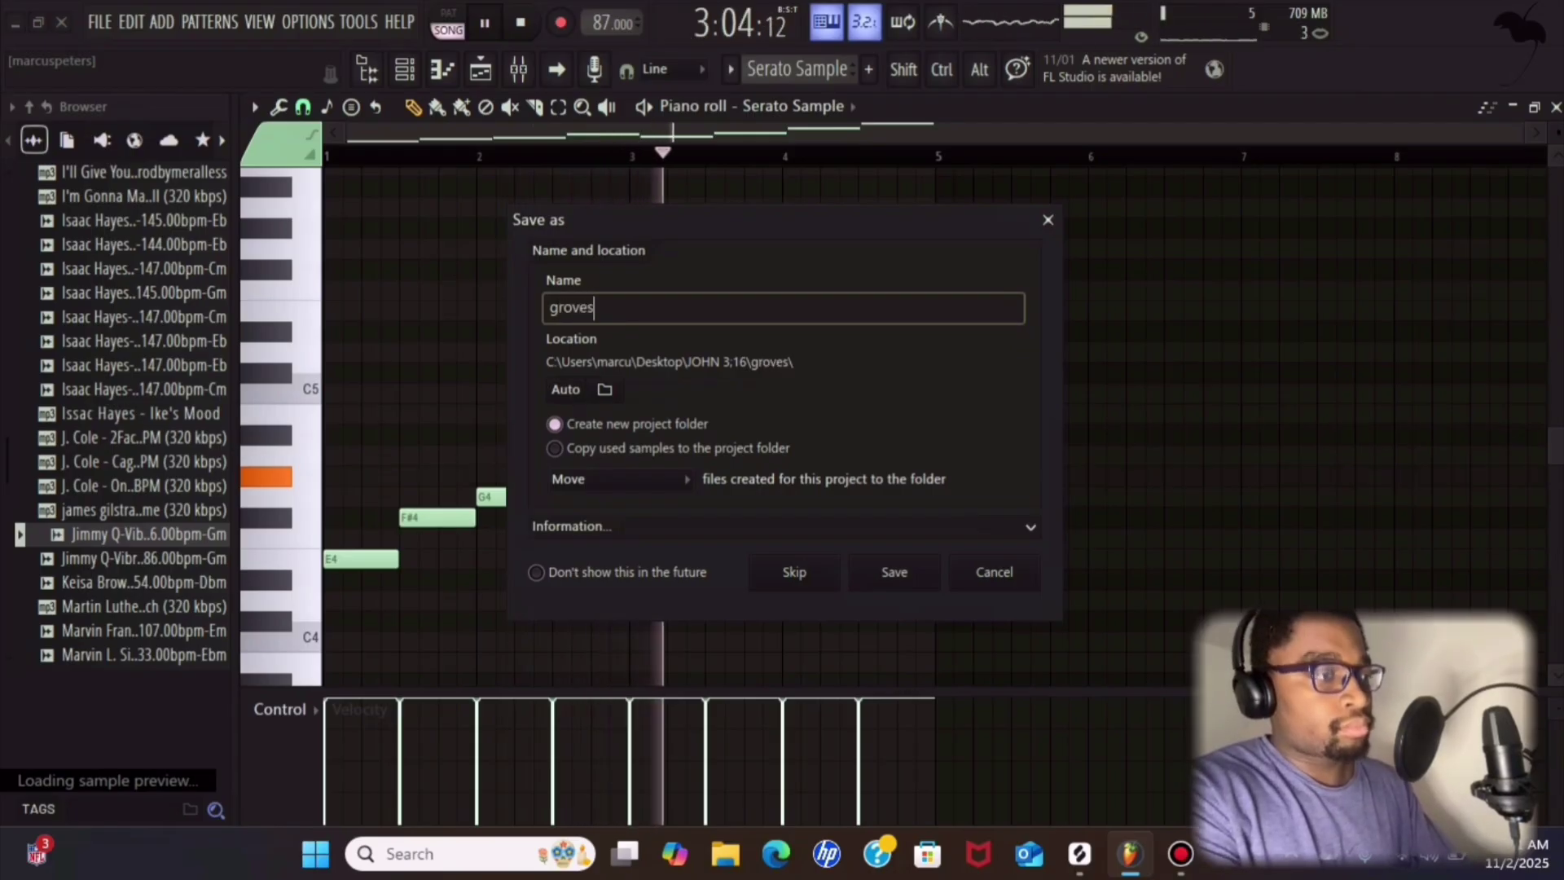
key(Return)
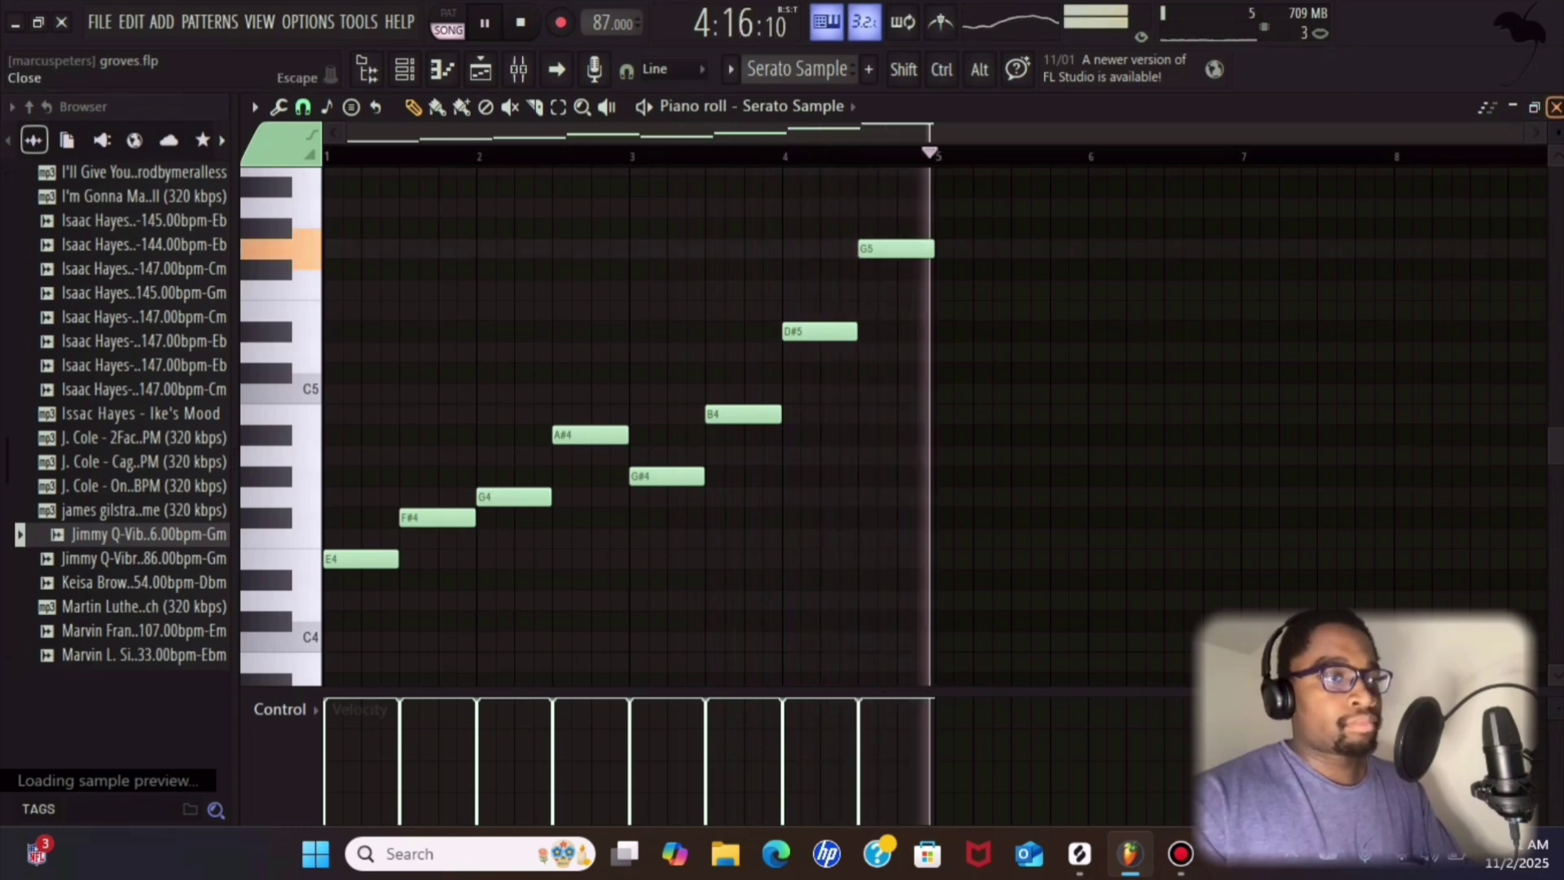
- Close the piano roll, stop playback, switch to Splice and search for lofi snare samples
click(1556, 107)
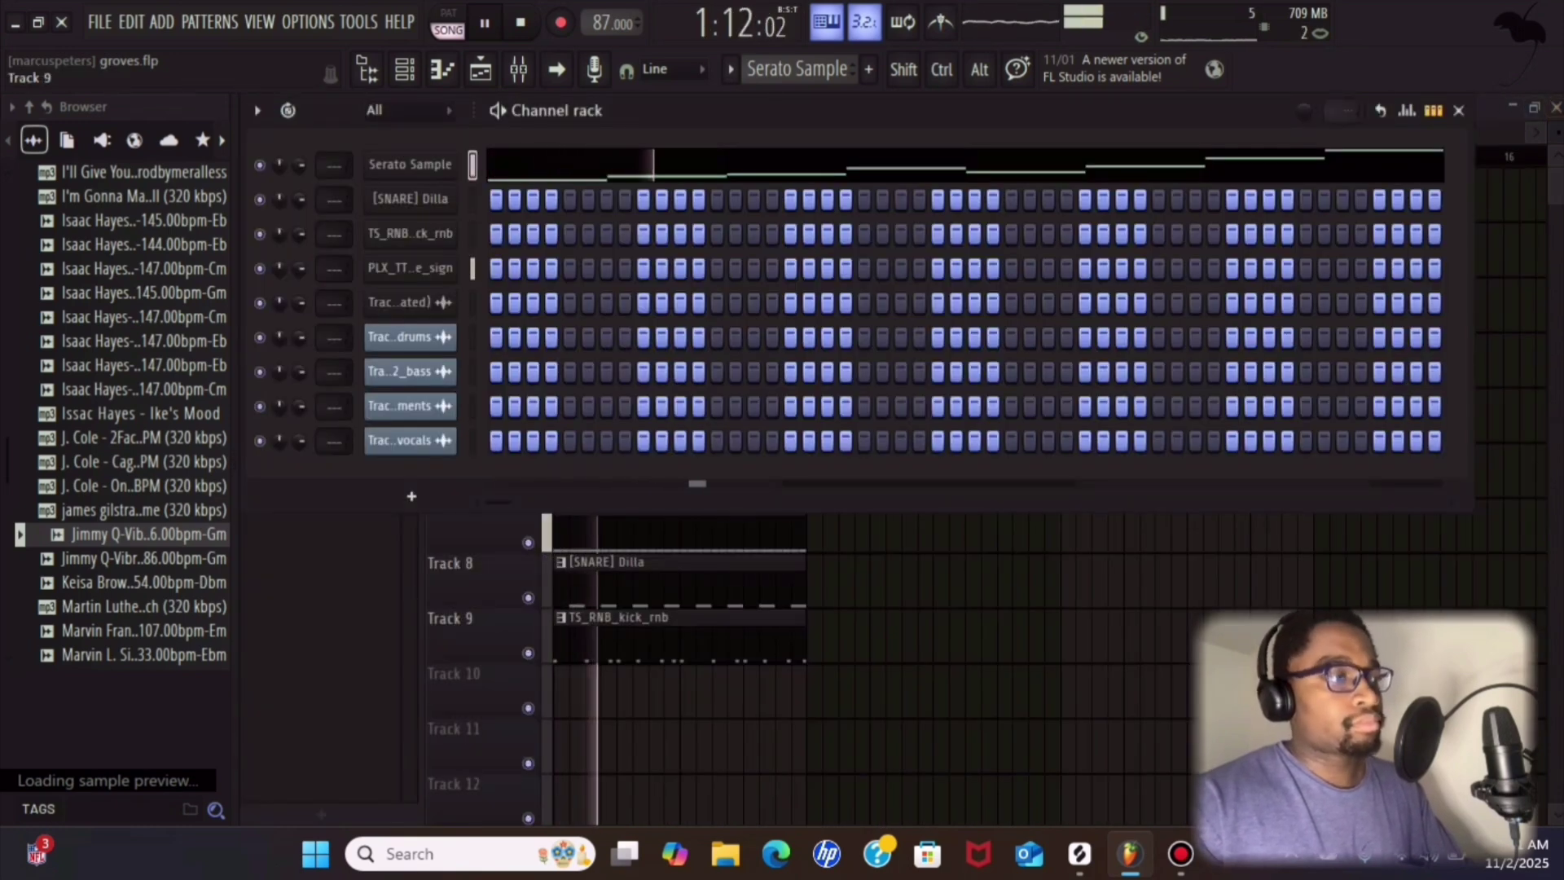
key(F6)
key(space)
click(1080, 854)
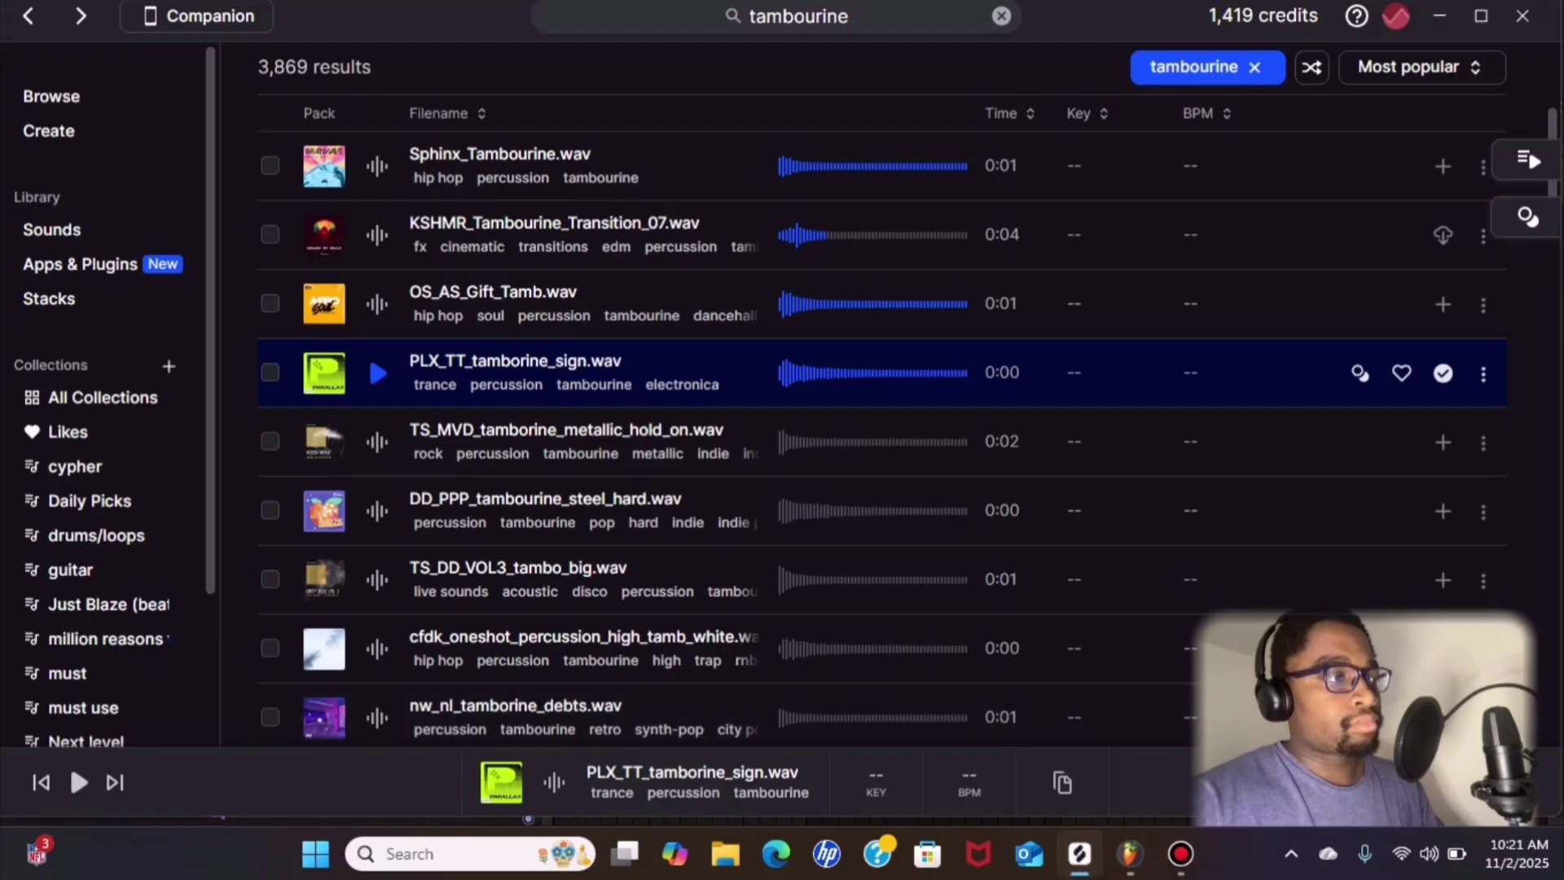
click(1001, 17)
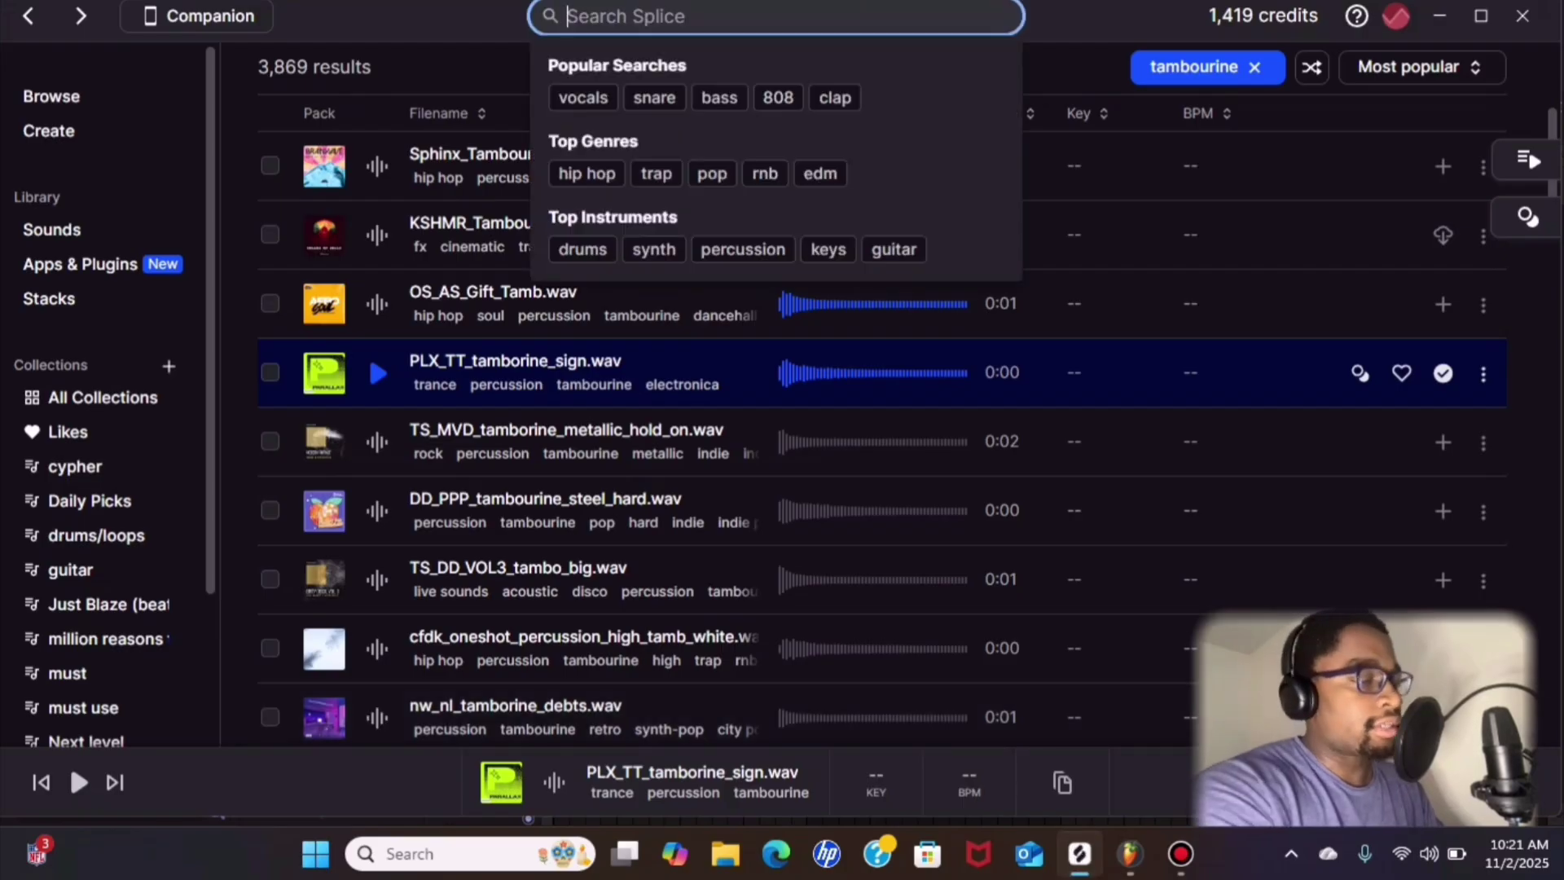
text(lofi)
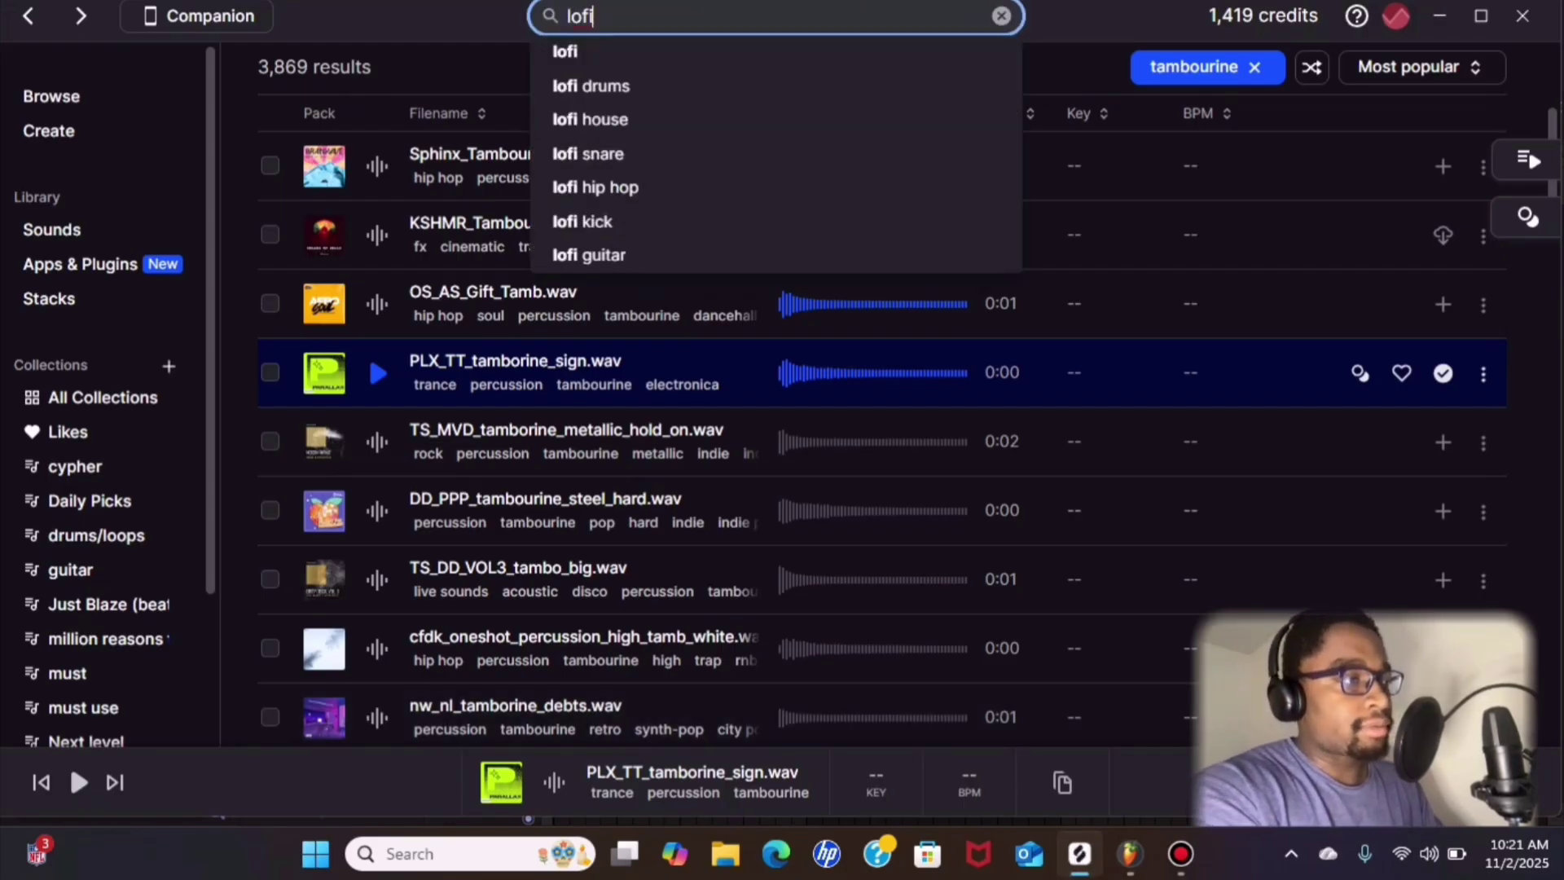
click(598, 154)
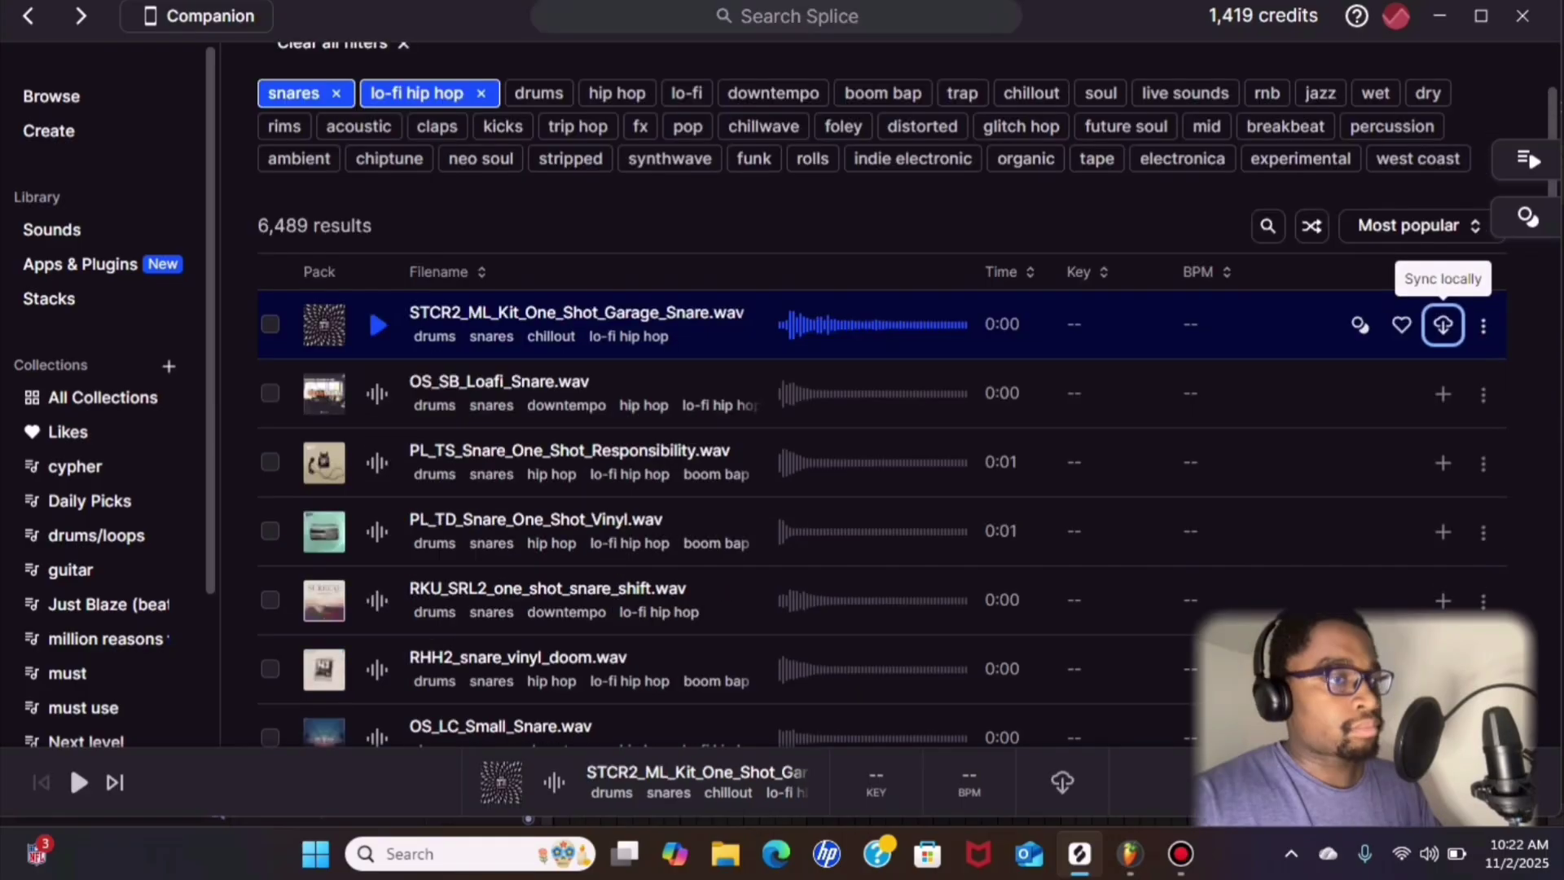
- Download STCR2_ML_Kit_One_Shot_Garage_Snare.wav and OS_SB_Loafi_Snare.wav, auditioning the Loafi, Responsibility and Vinyl snares
click(1443, 325)
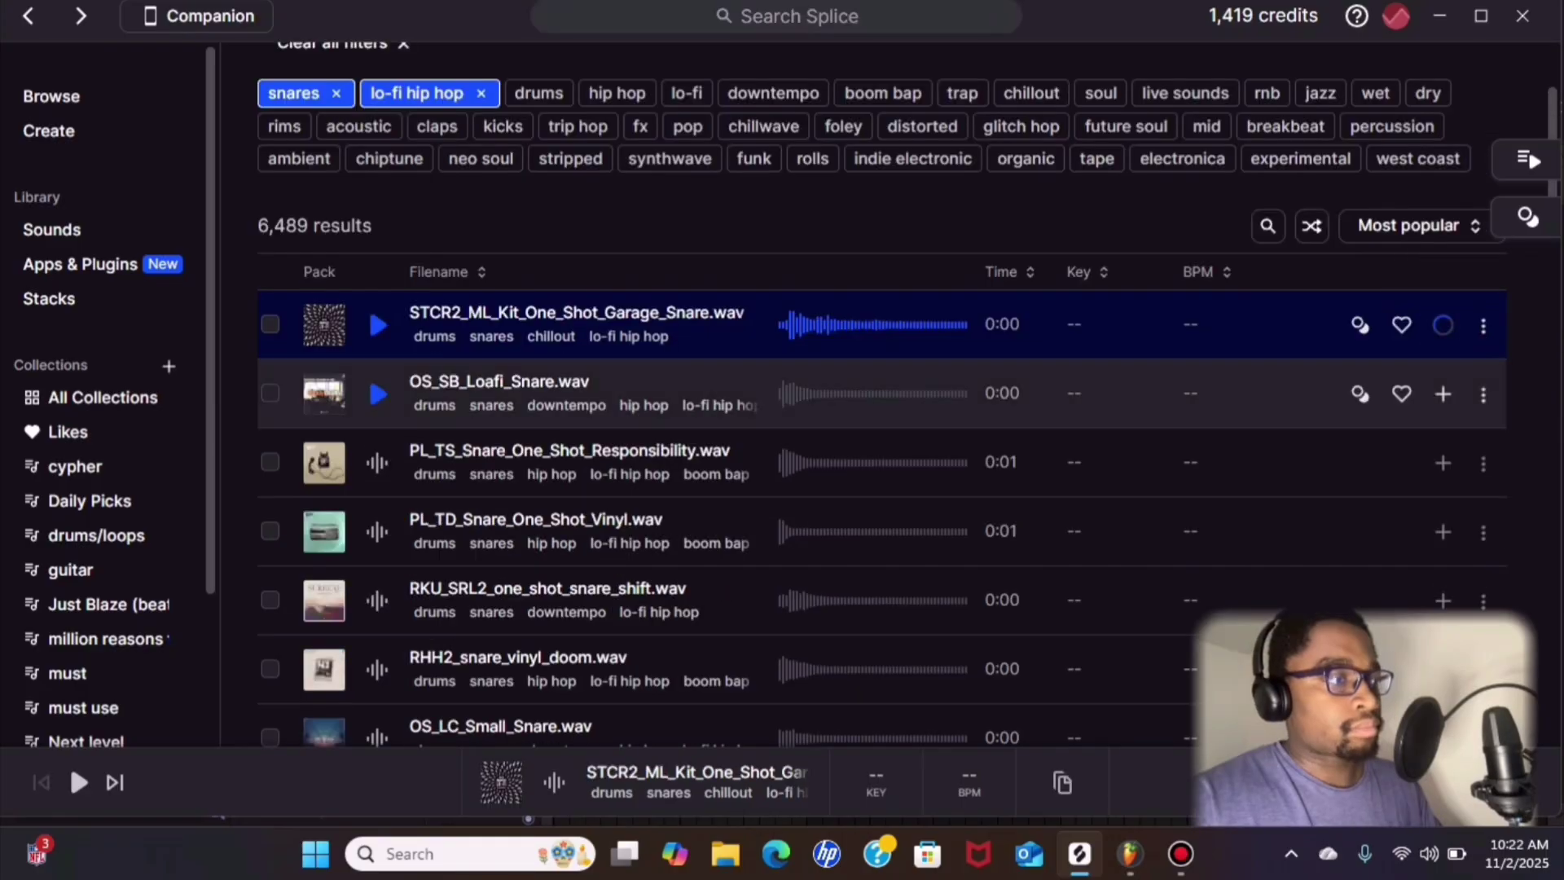
click(377, 395)
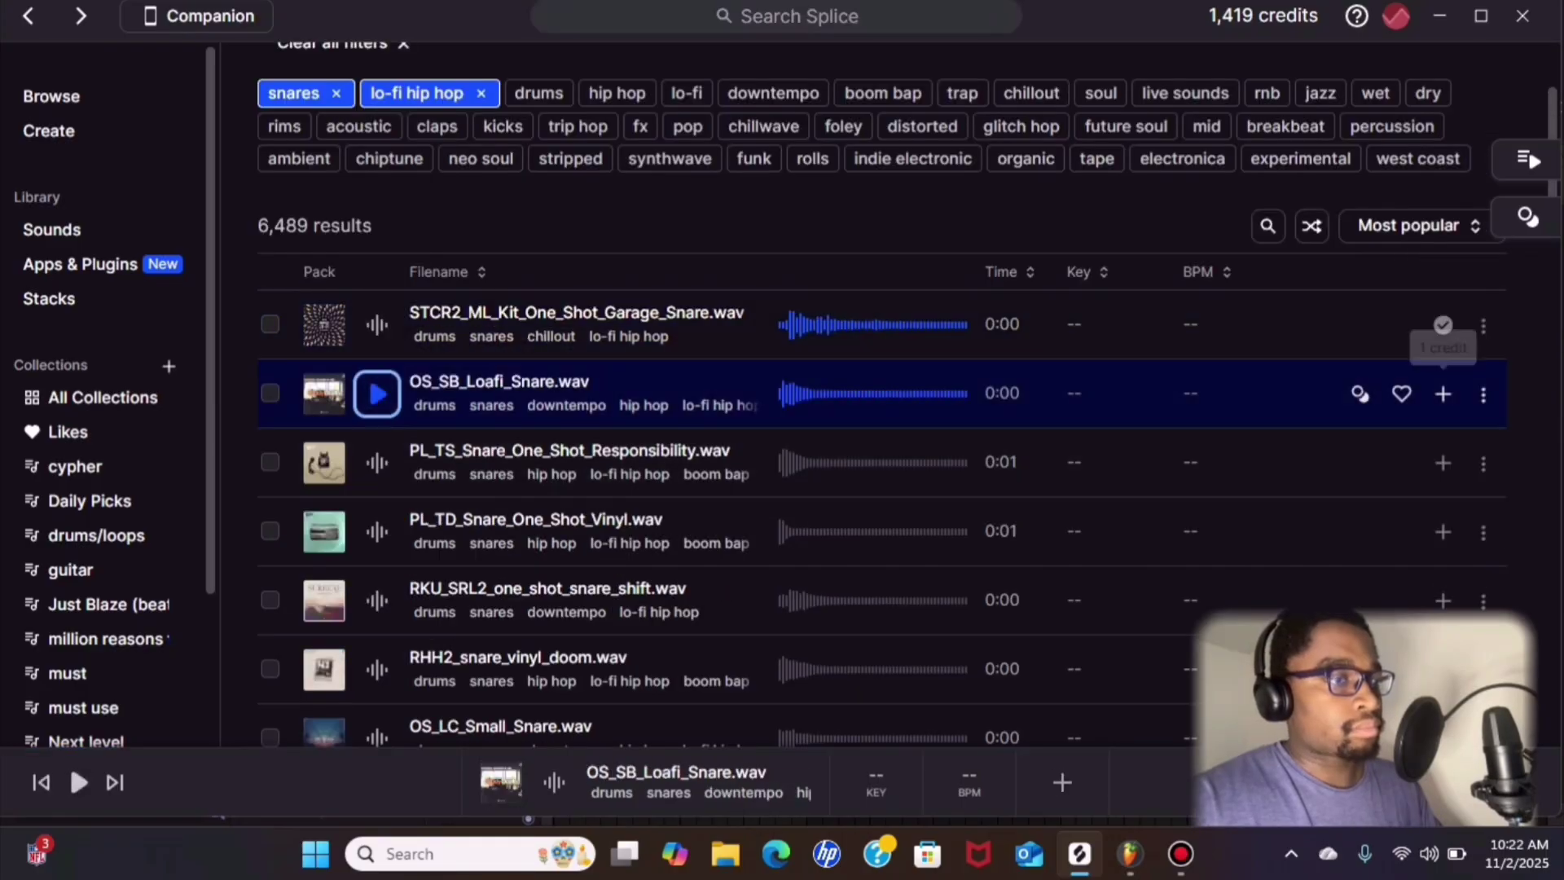
click(1443, 394)
click(377, 462)
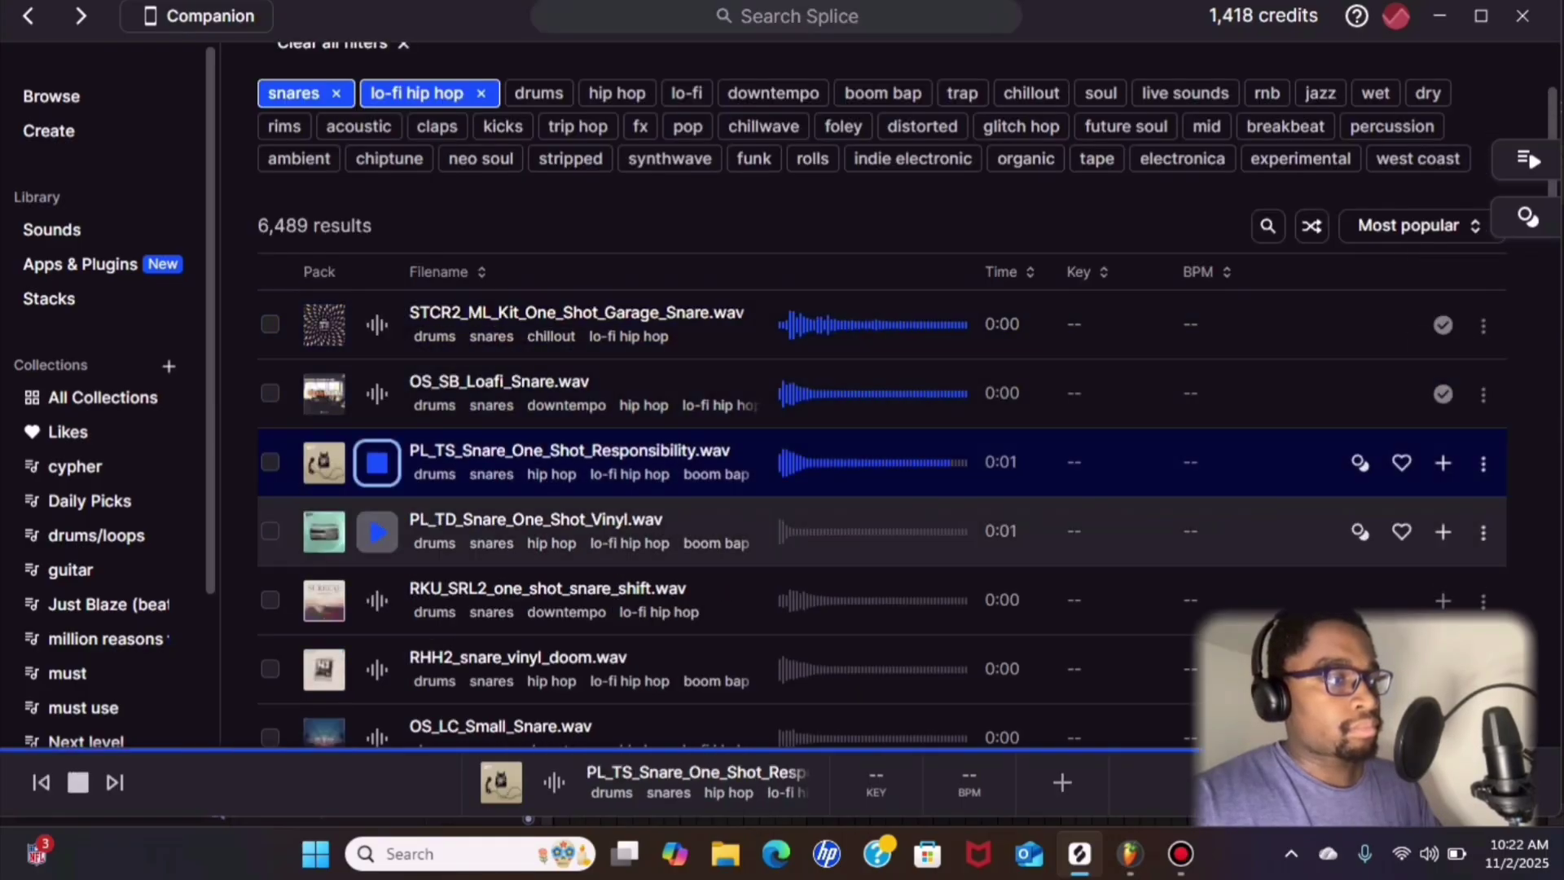
click(378, 532)
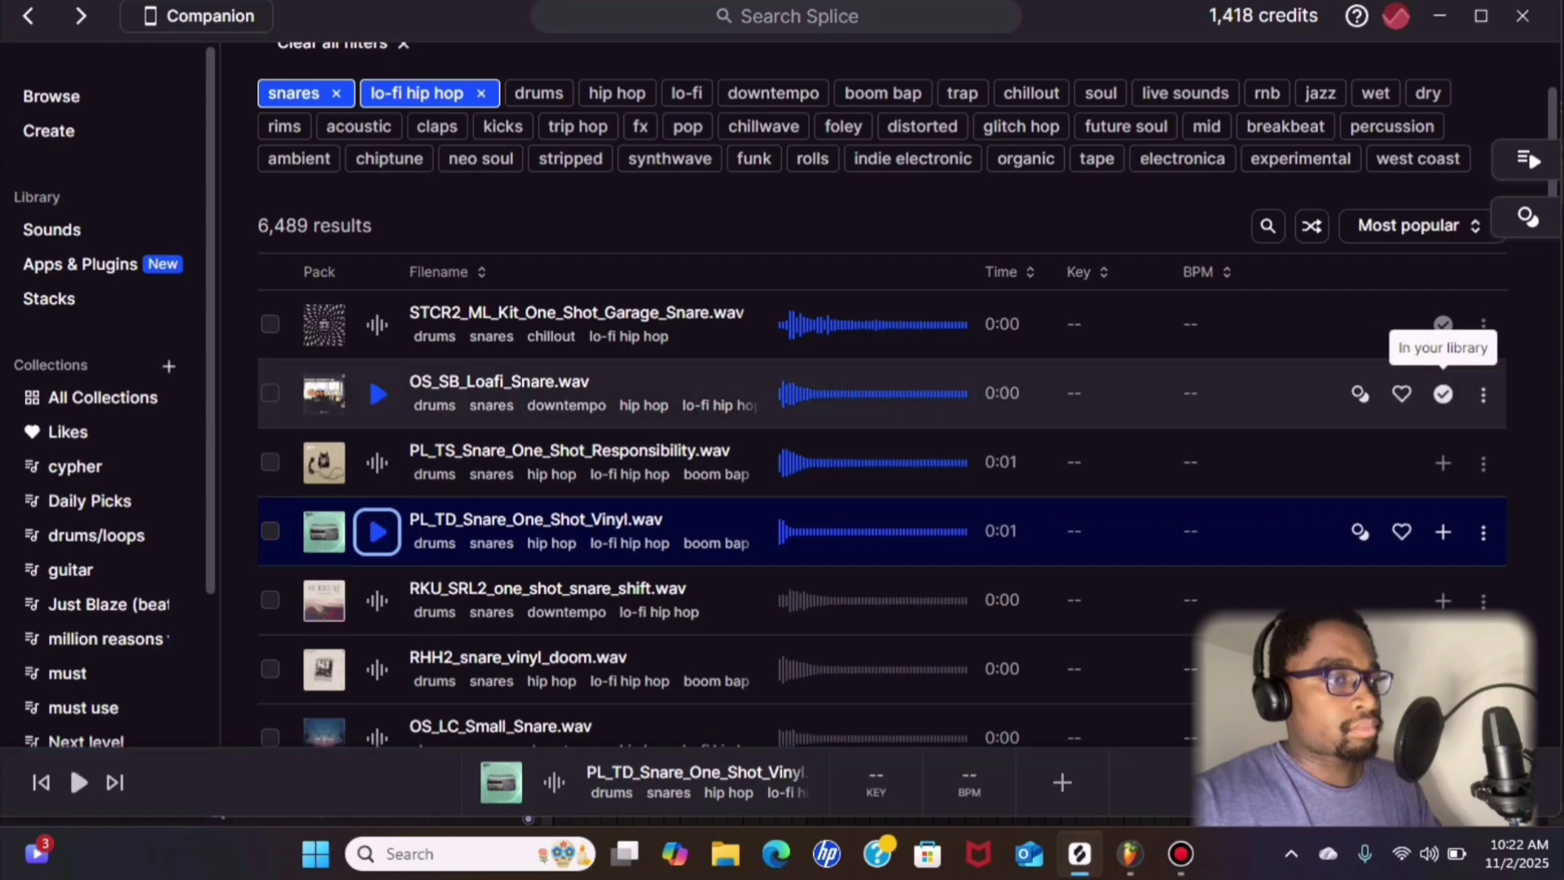
- Replace the [SNARE] Dilla channel's sample in FL Studio with OS_SB_Loafi_Snare.wav and play the beat
drag(1443, 395, 1170, 645)
drag(1116, 829, 405, 70)
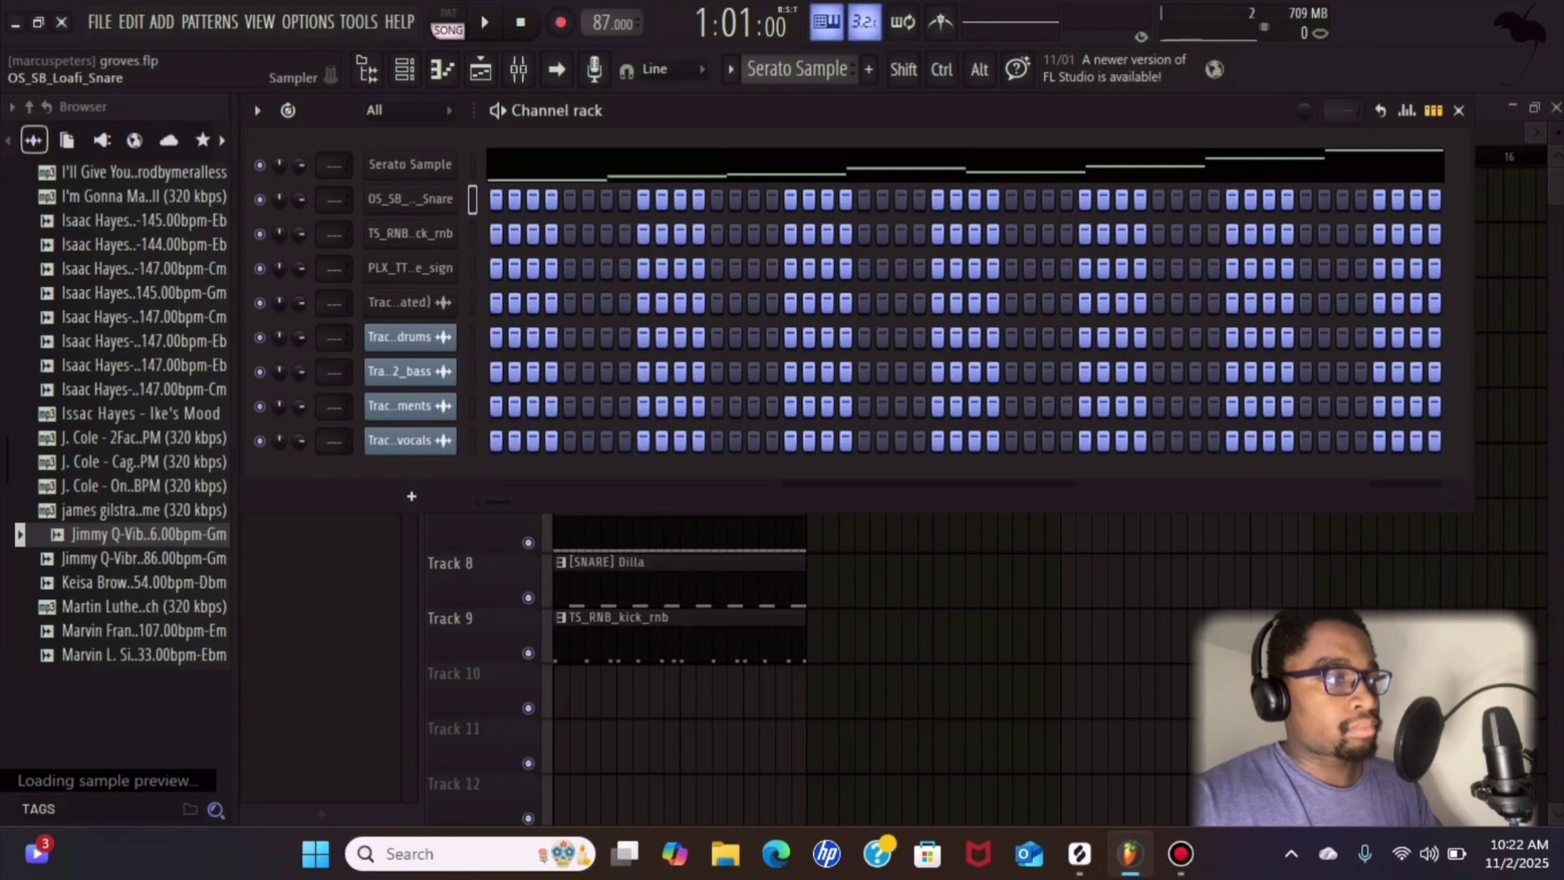
key(space)
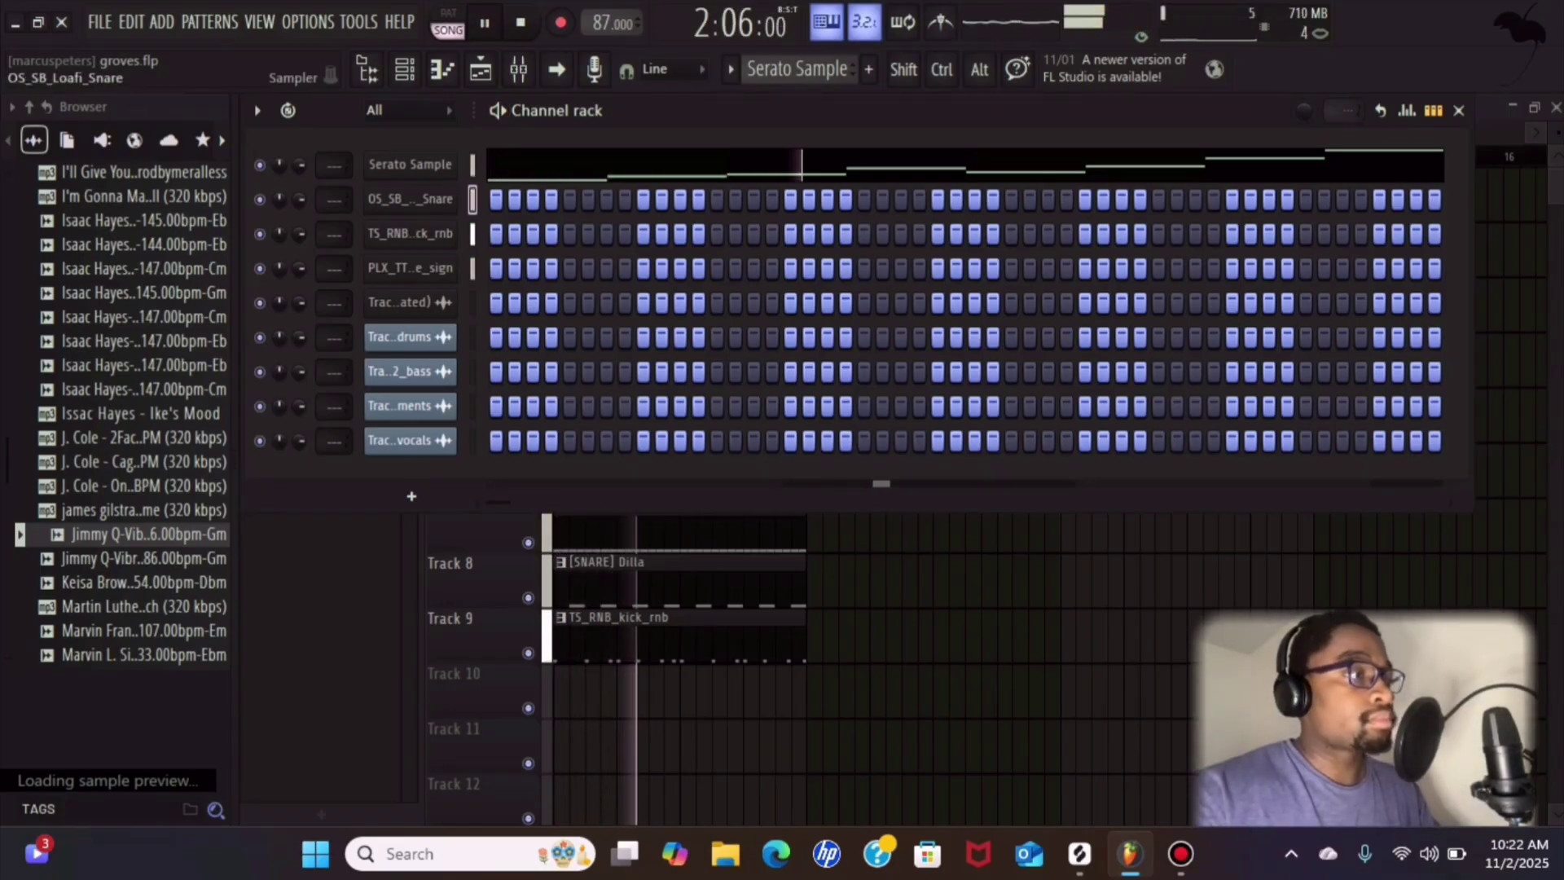
- Open the OS_SB_Loafi_Snare piano roll and switch to the [SNARE] Dilla pattern
right_click(452, 196)
click(489, 195)
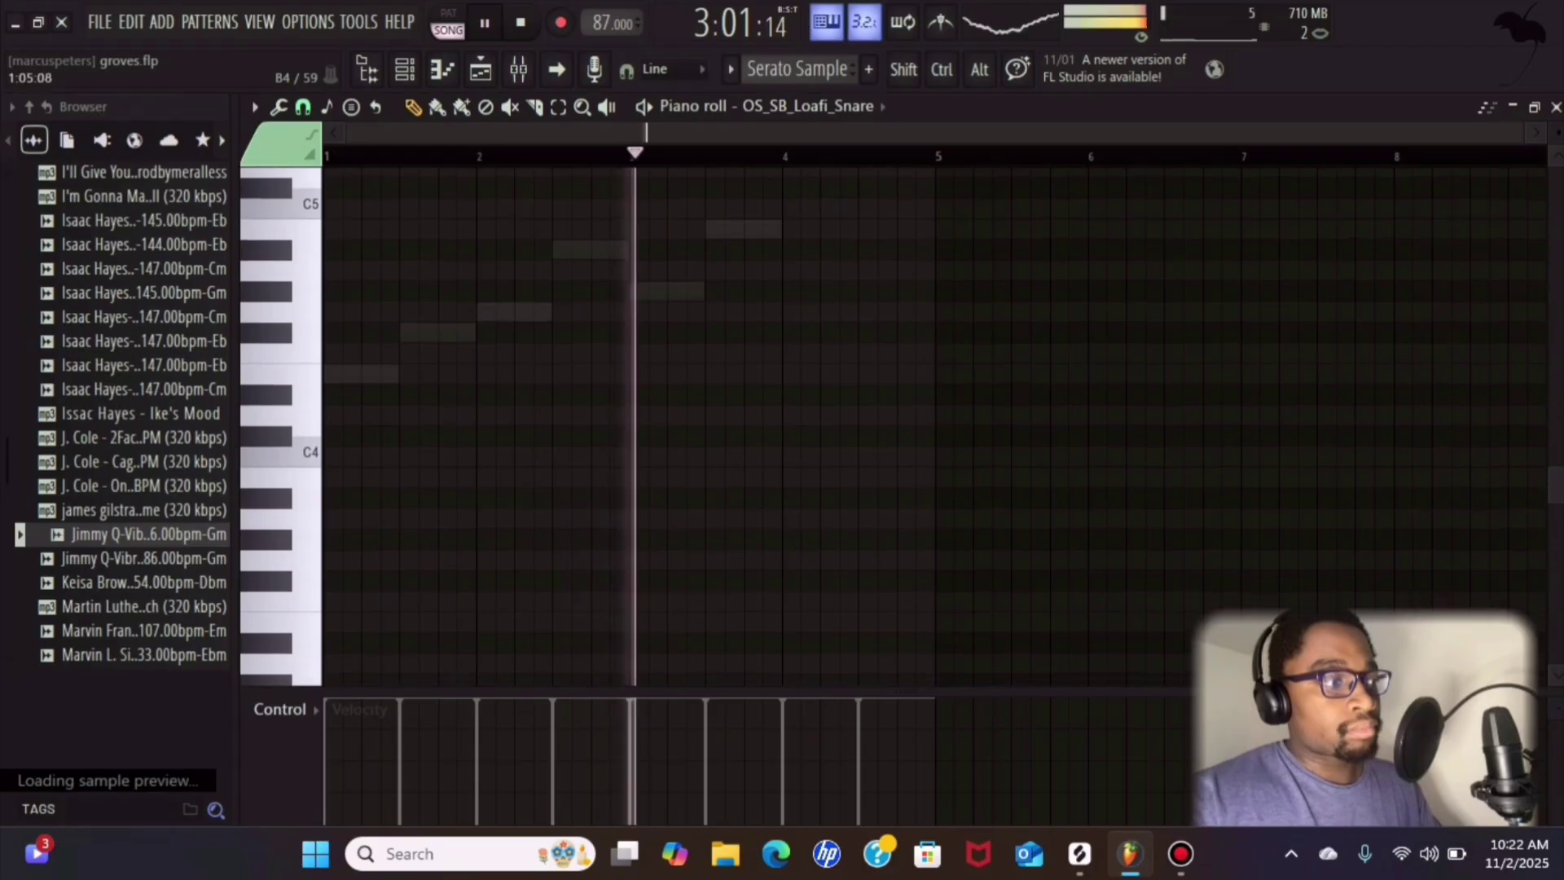
scroll(392, 244, up, 4)
scroll(428, 245, up, 2)
scroll(428, 244, left, 1)
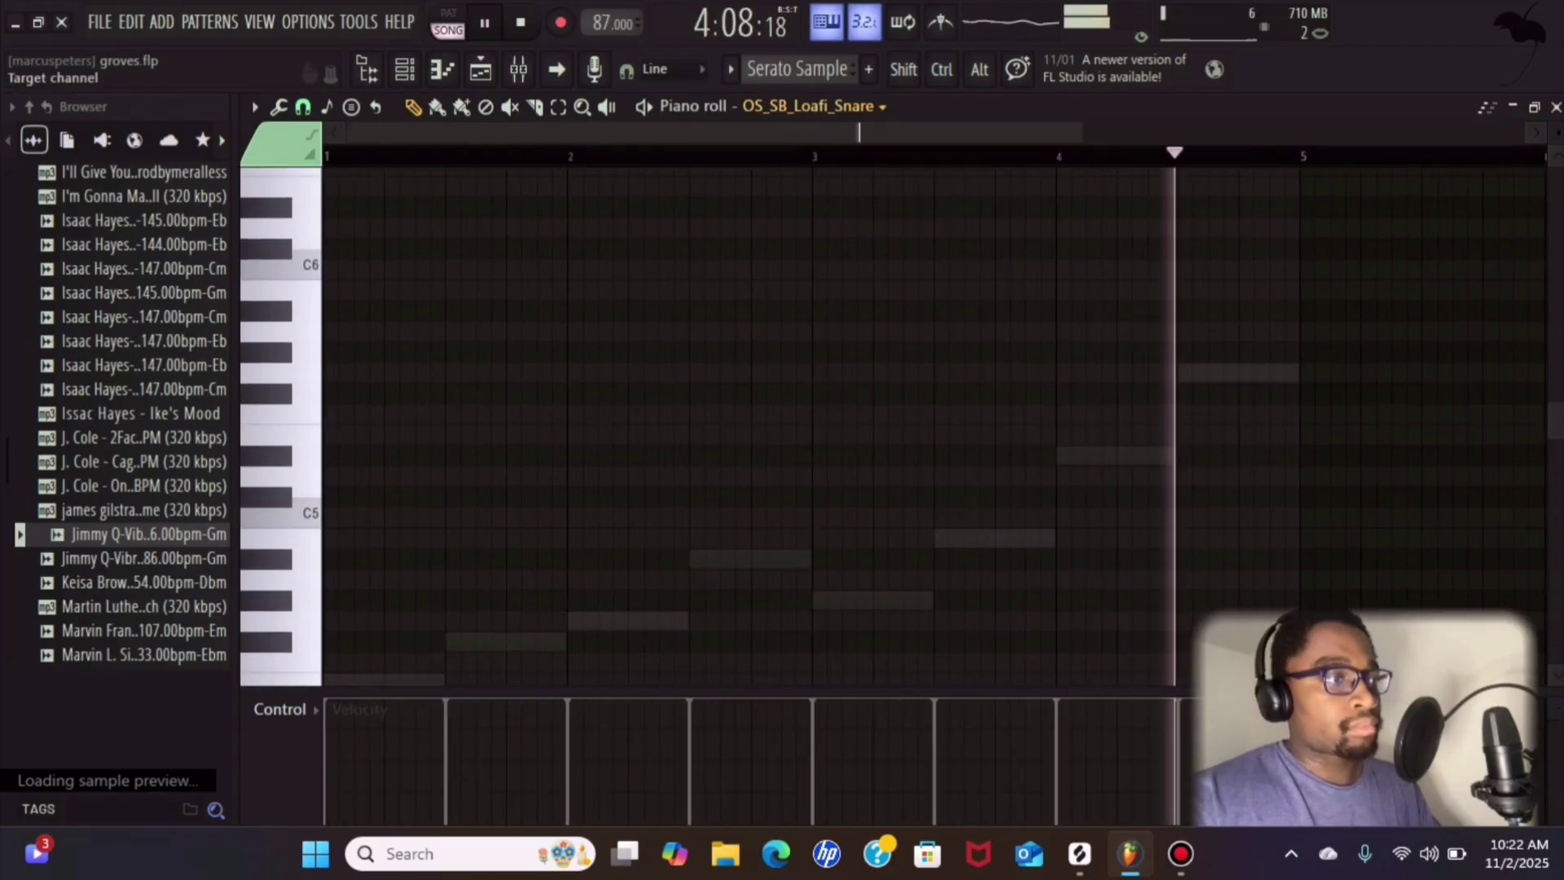
scroll(799, 69, down, 1)
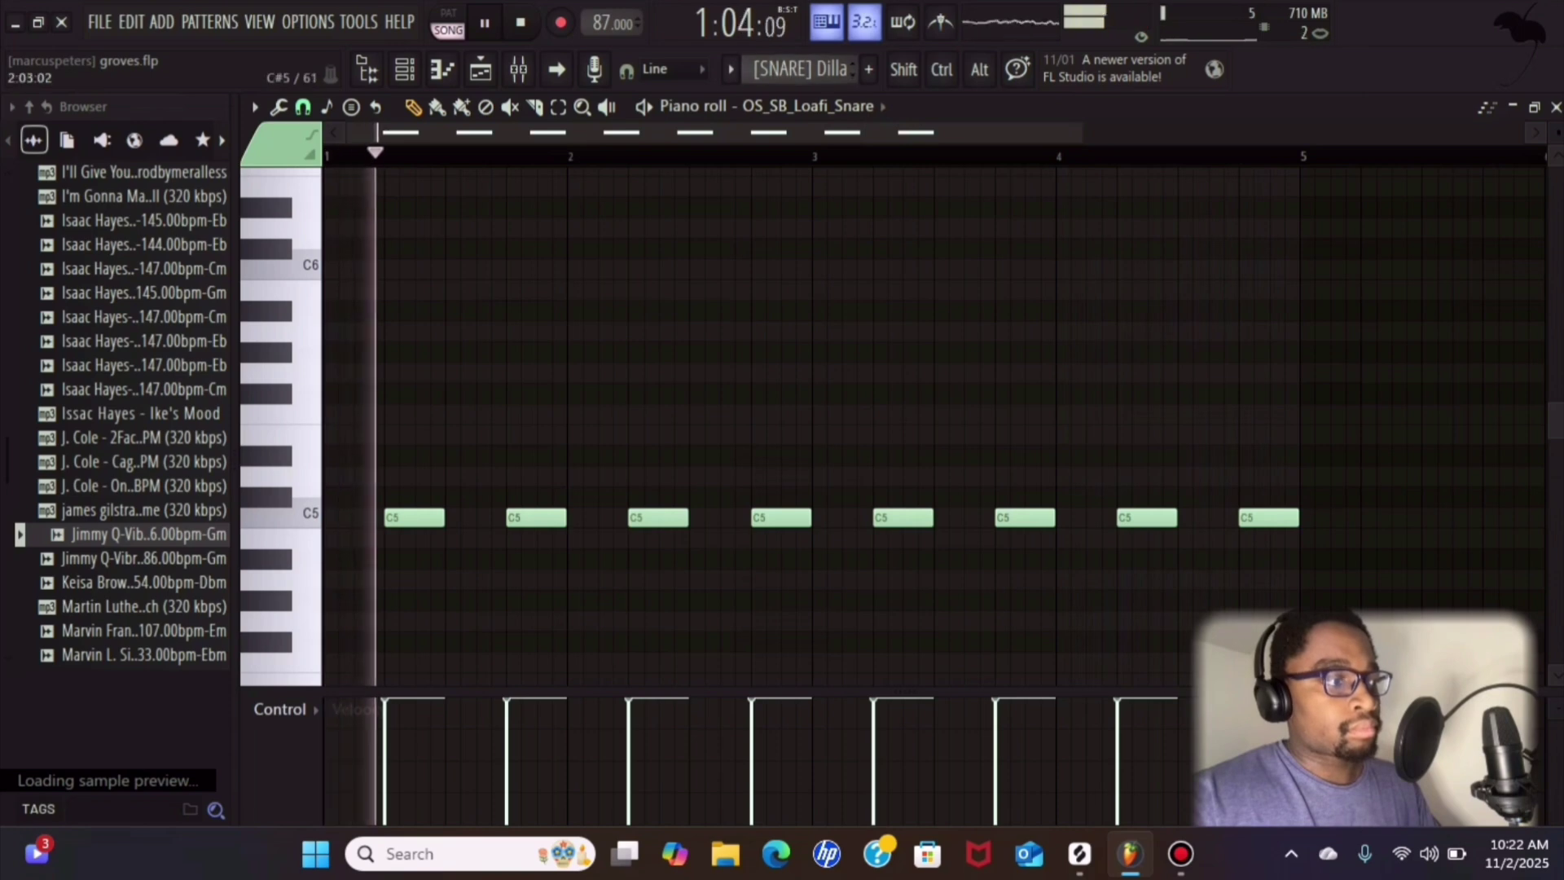
- Add a short C#5 ghost snare on step 10 of bar 1, lower its velocity and play the pattern
click(481, 518)
key(space)
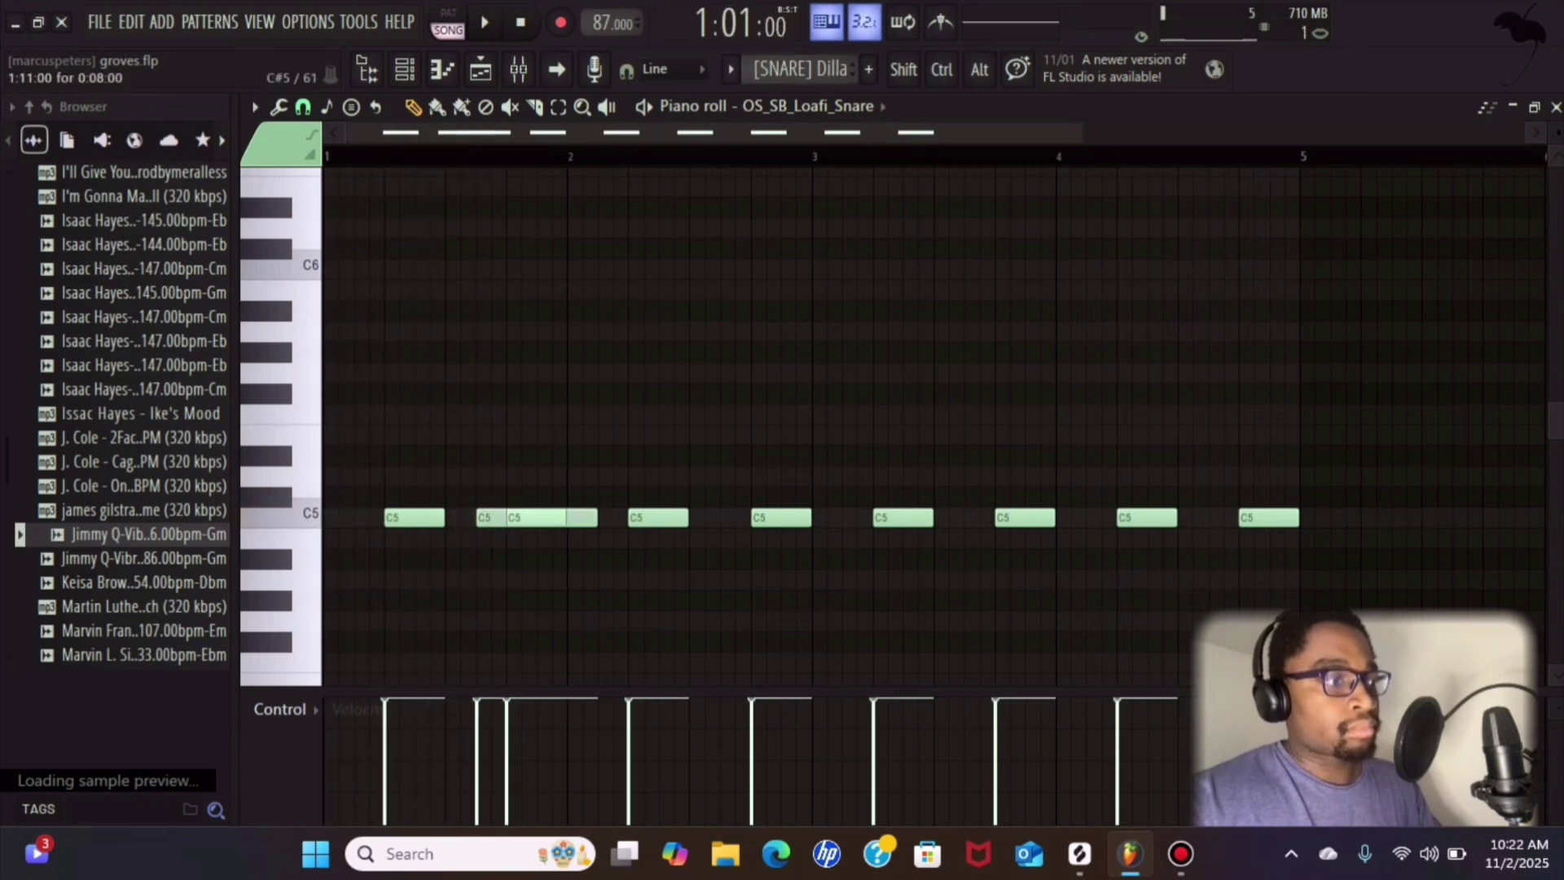
mouse_move(489, 518)
mouse_down()
mouse_move(472, 476)
mouse_move(473, 497)
mouse_up()
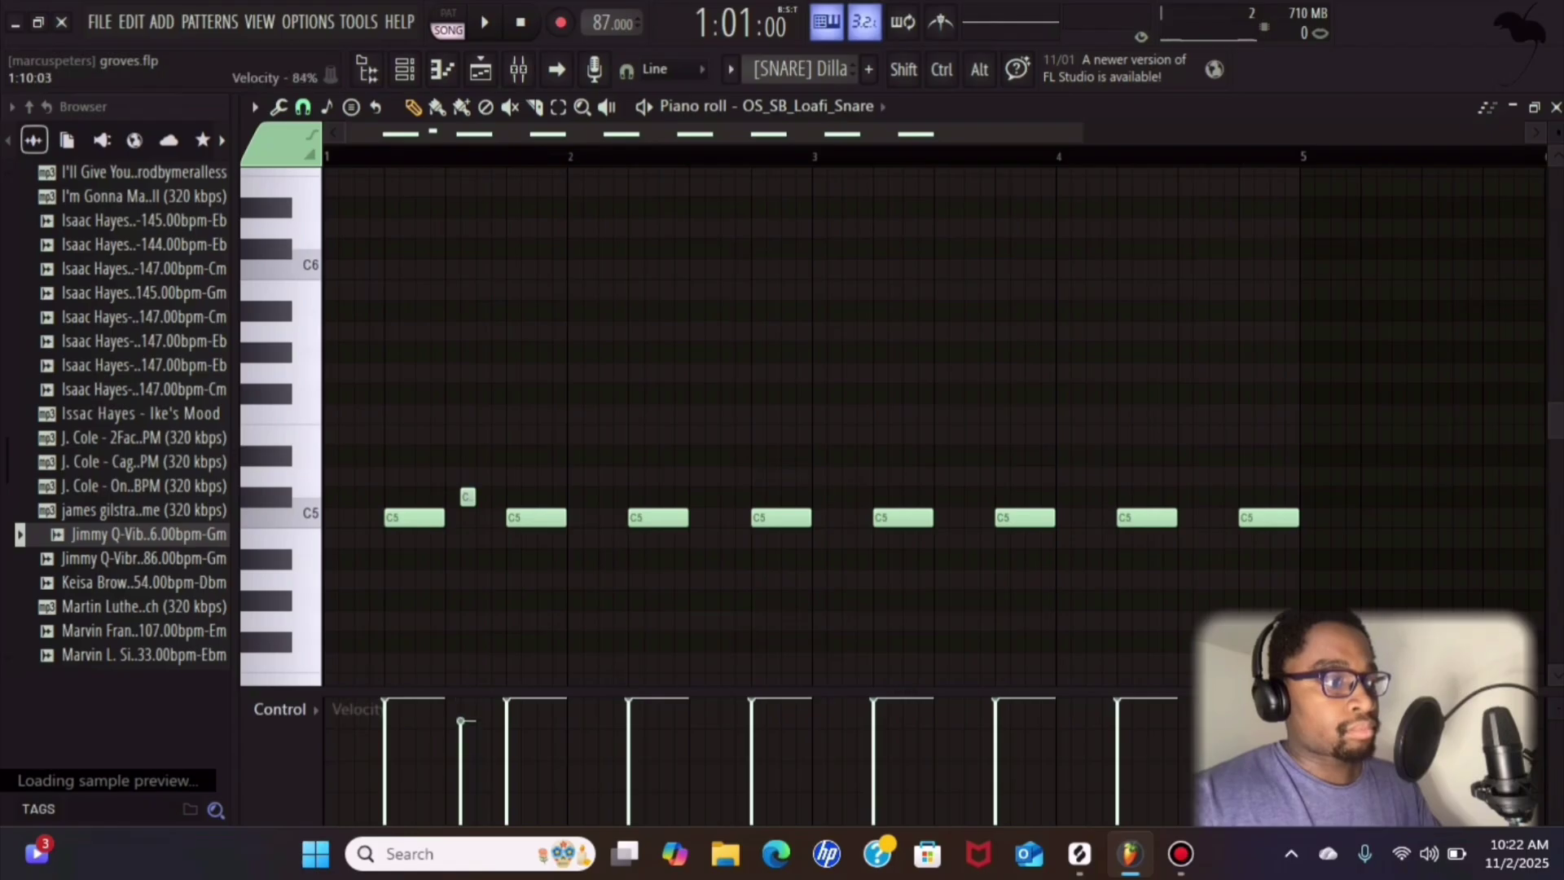
key(space)
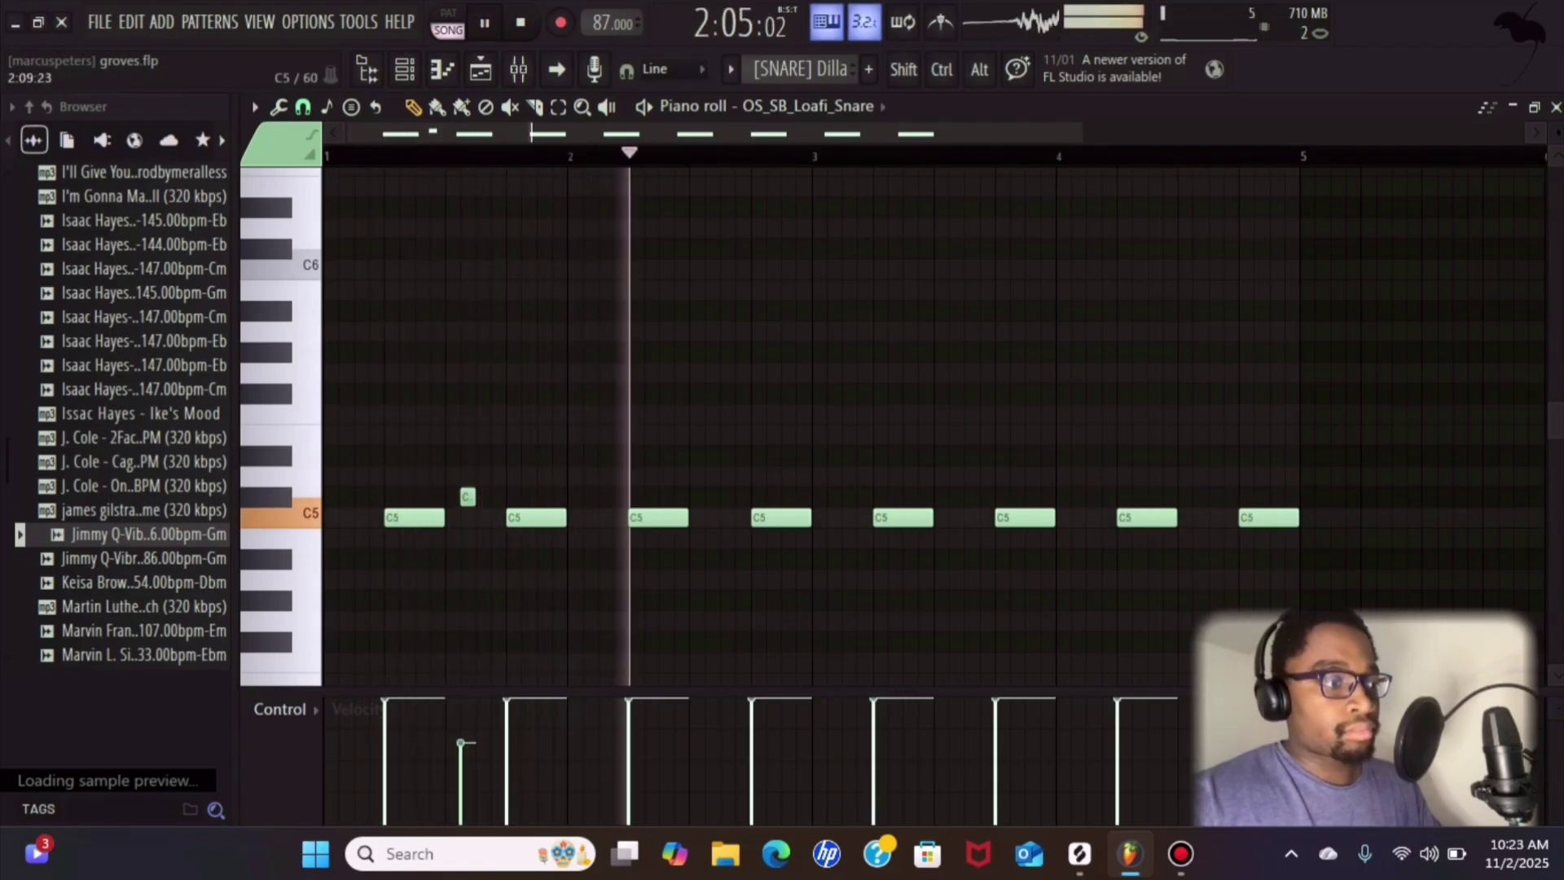
- Add short, quieter B4 ghost snares on steps 10 and 16 of bar 2, shortening the bar's last C5 note
click(711, 537)
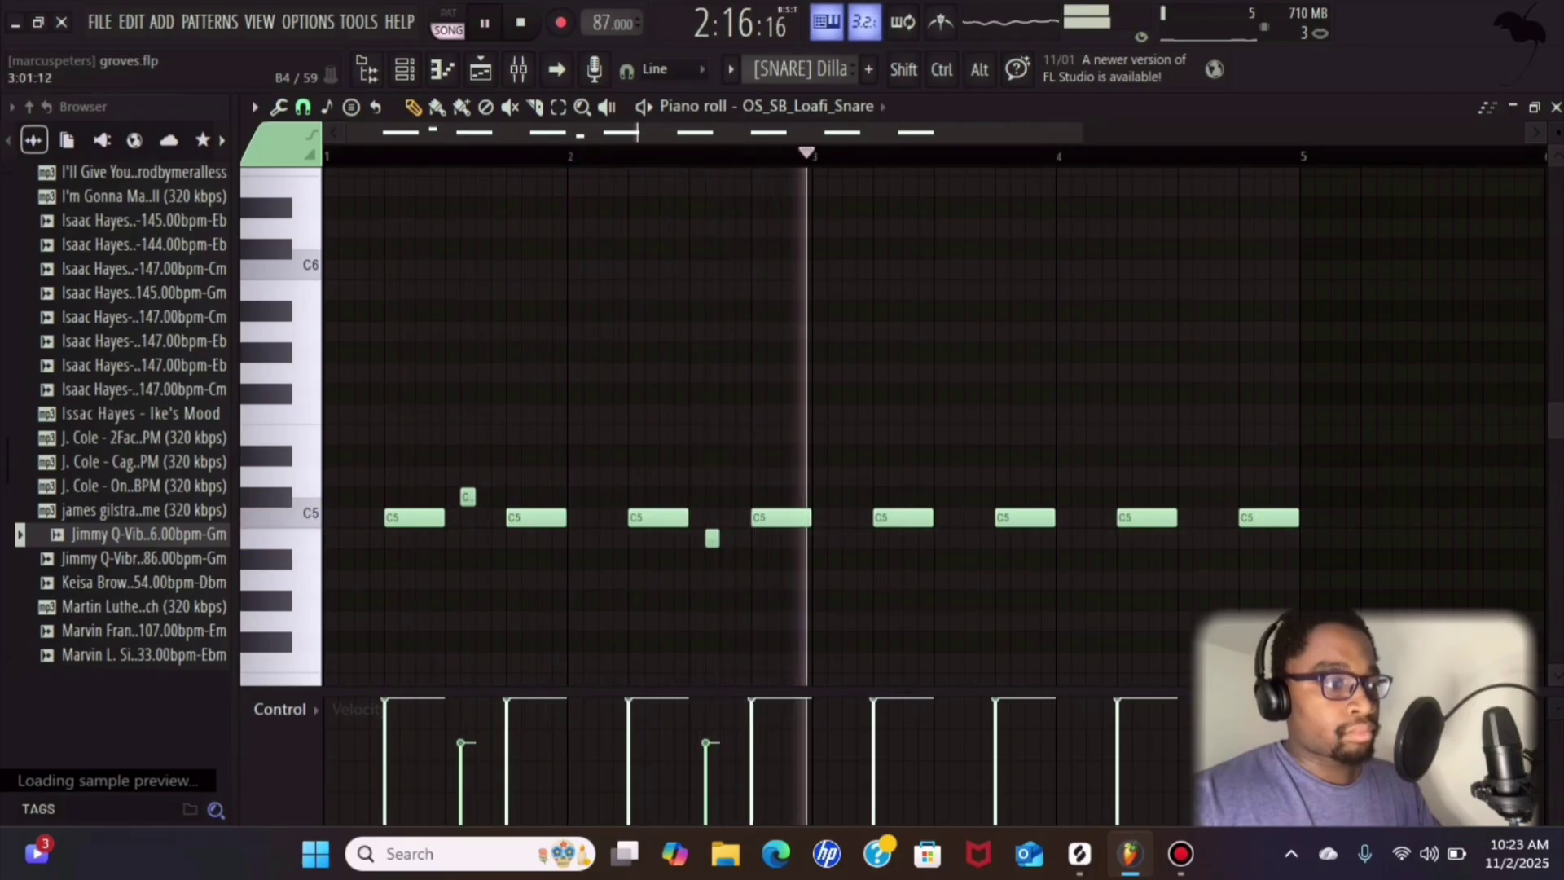
key(space)
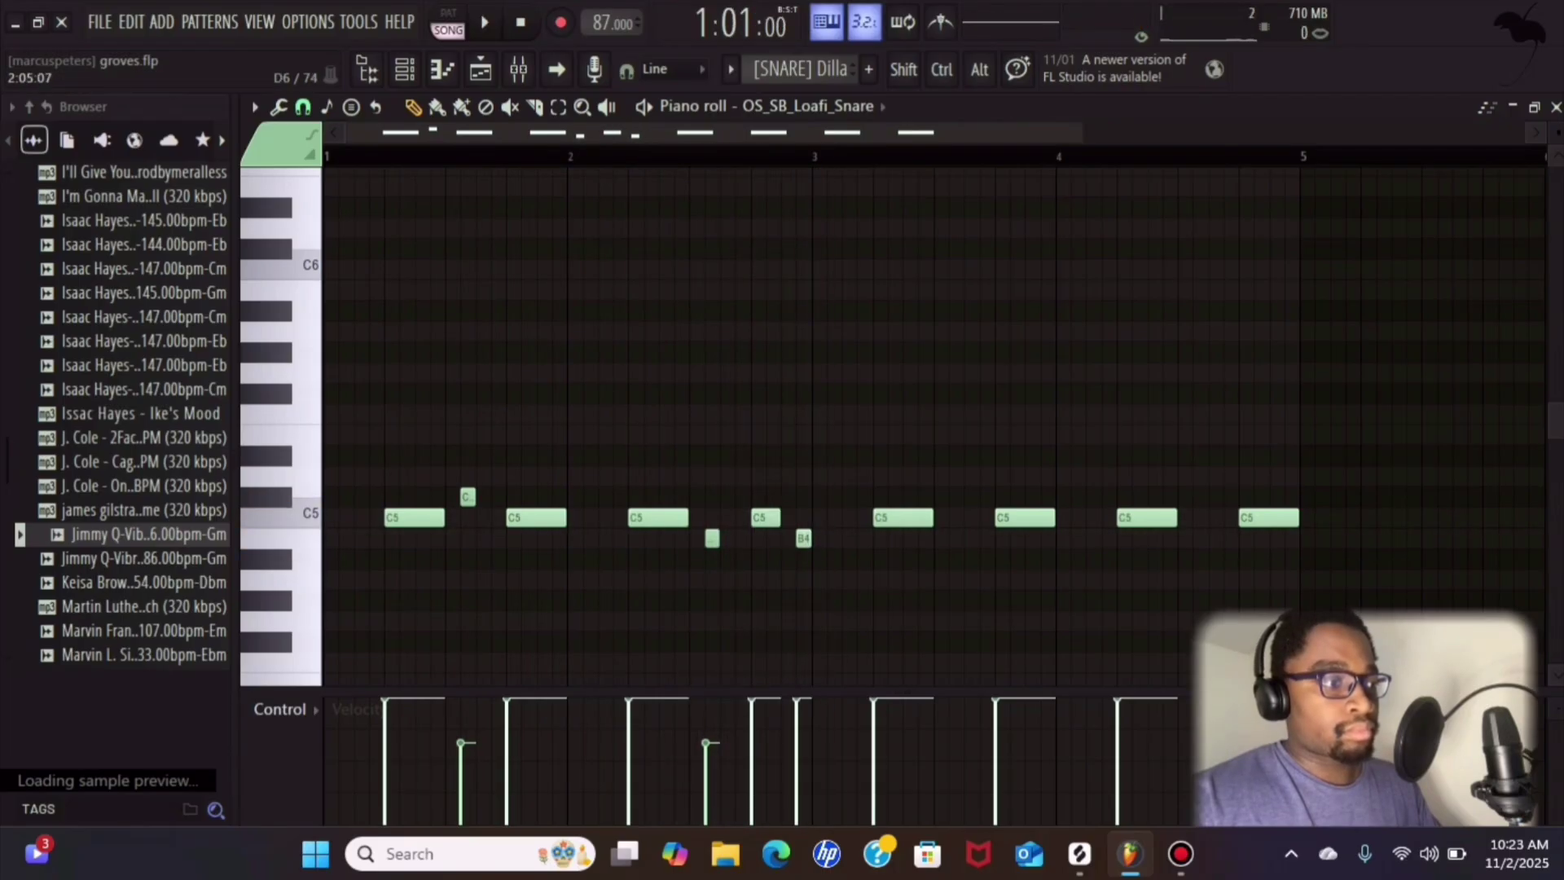
scroll(612, 686, down, 3)
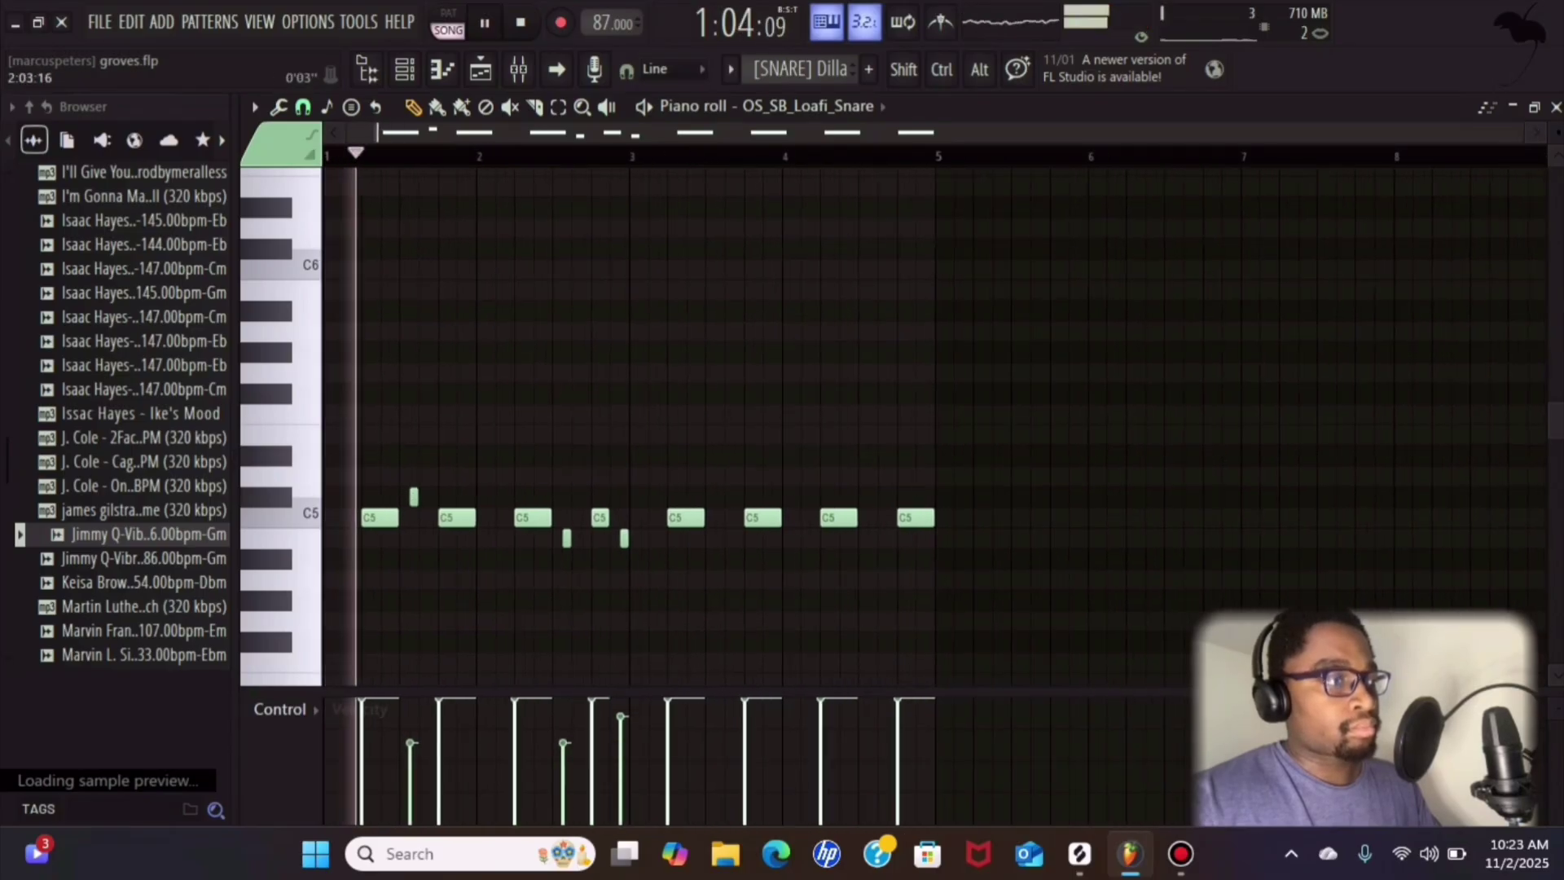
- Replace the snares in bars 3 and 4 with a copy of bars 1 and 2, omitting the final B4 note
drag(659, 490, 970, 524)
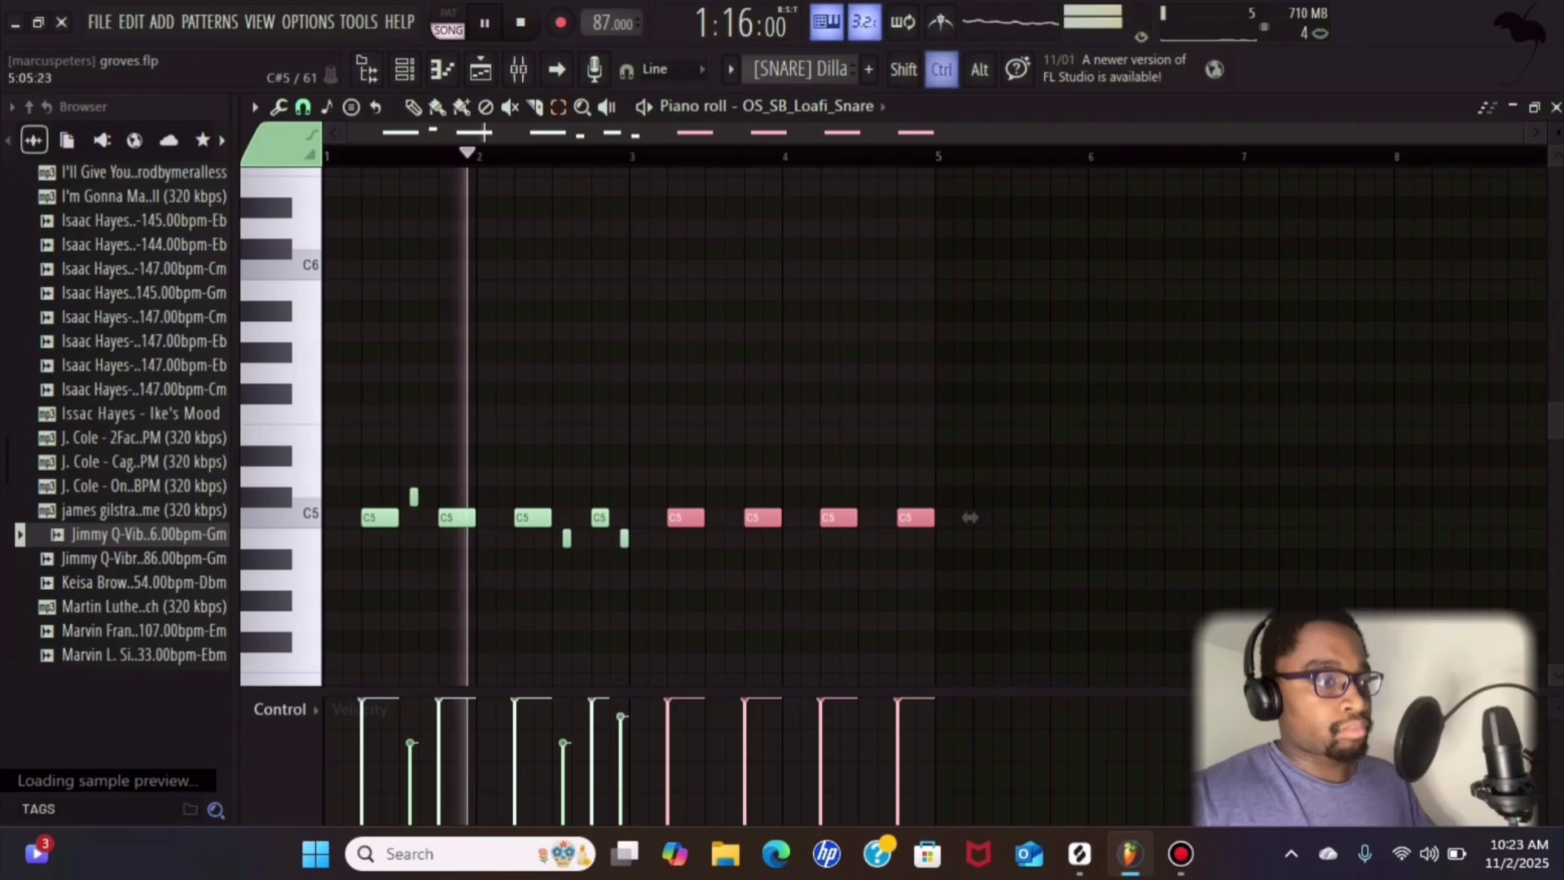
key(Delete)
drag(664, 528, 499, 522)
key(ctrl+a)
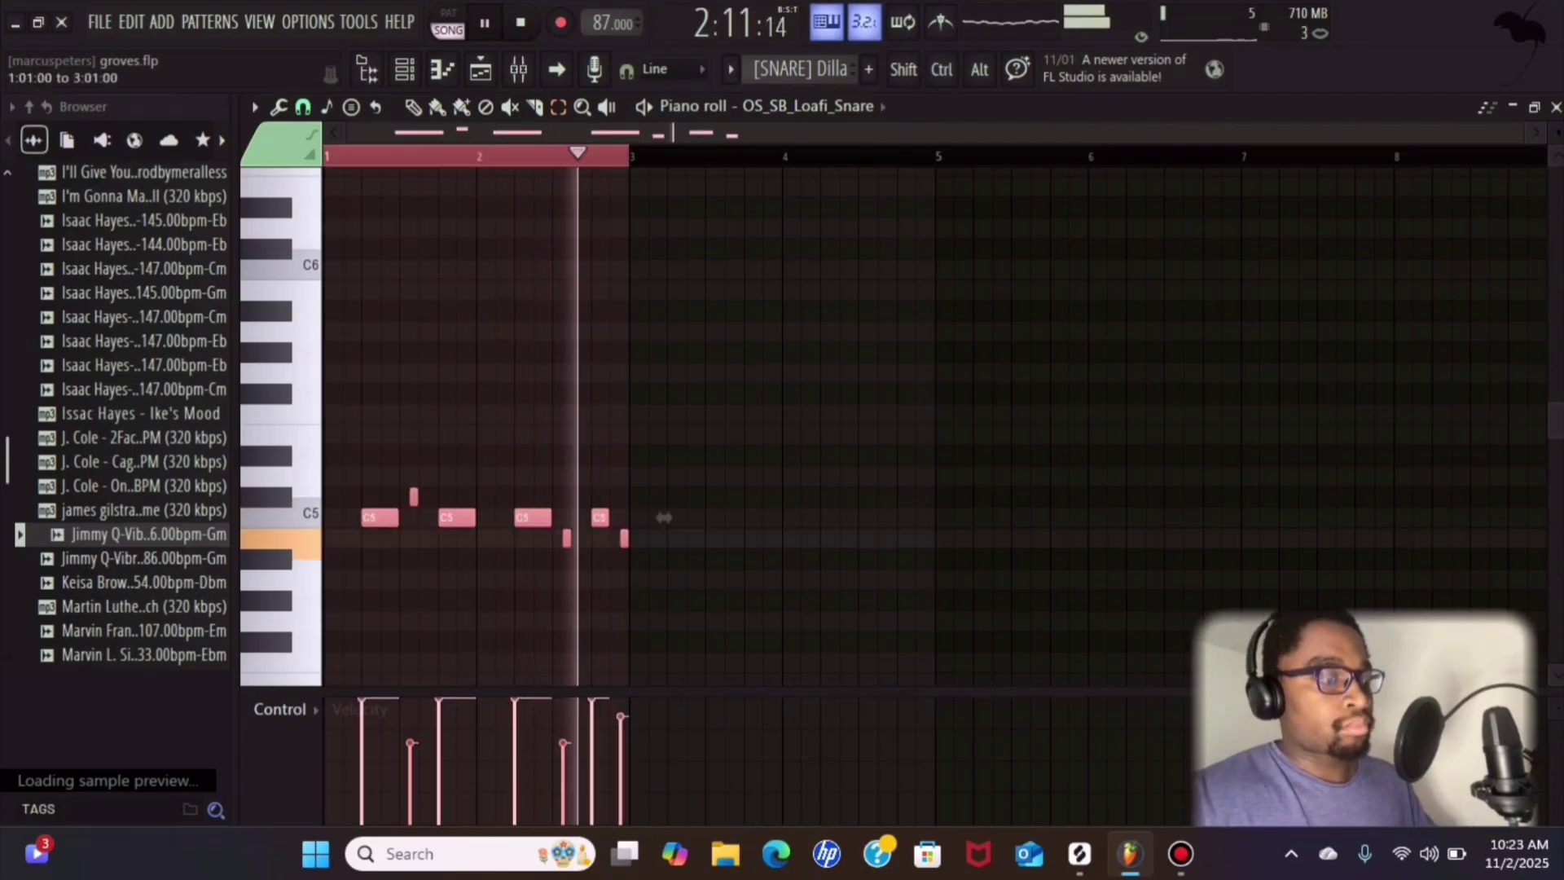
key(ctrl+b)
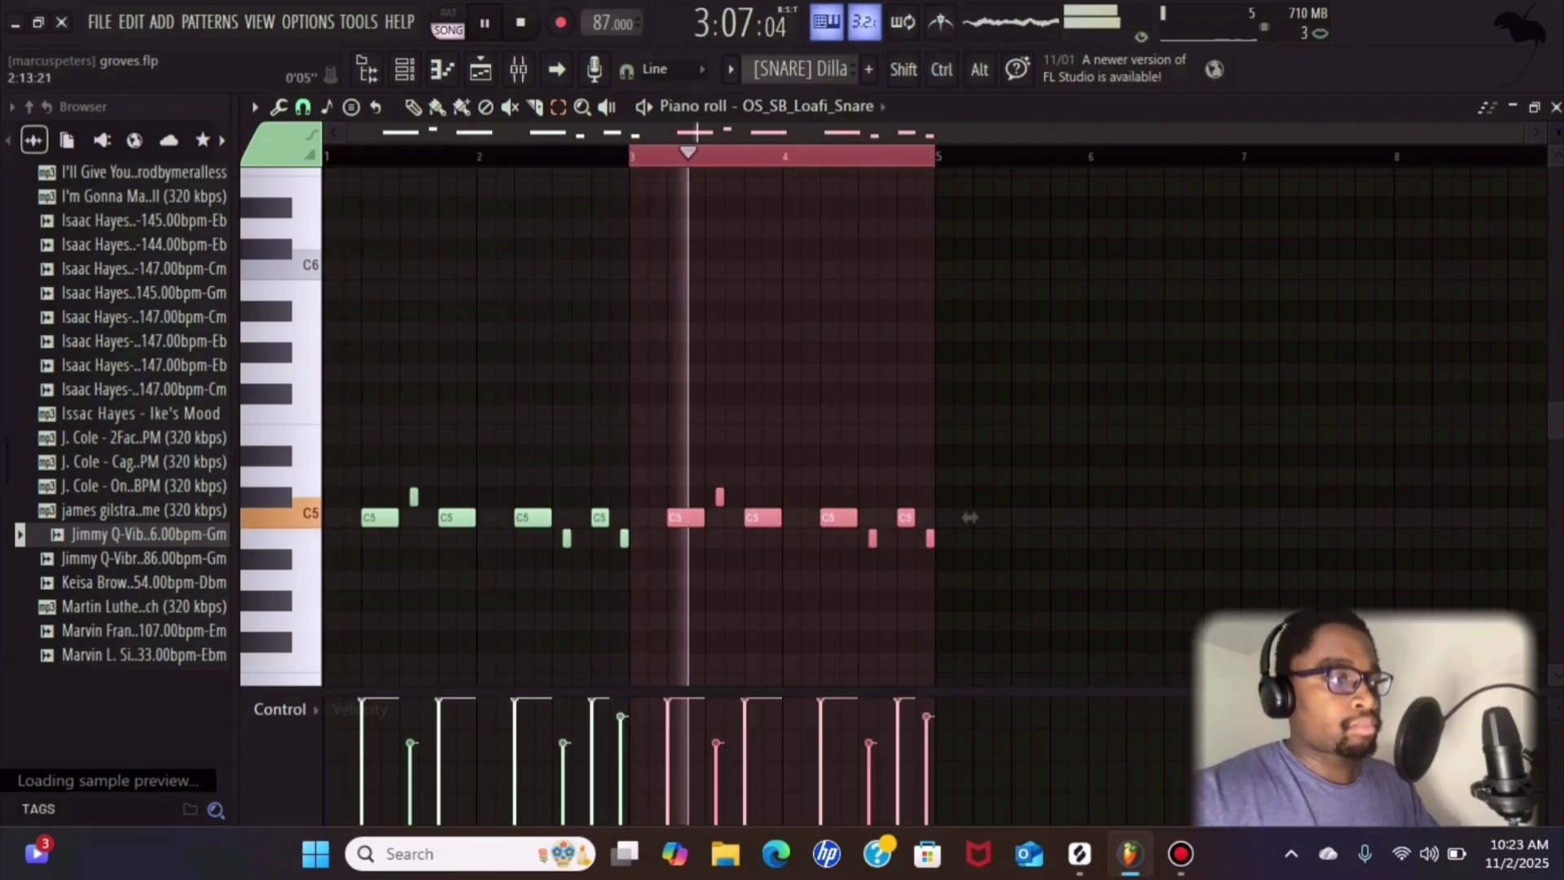
click(970, 517)
click(413, 107)
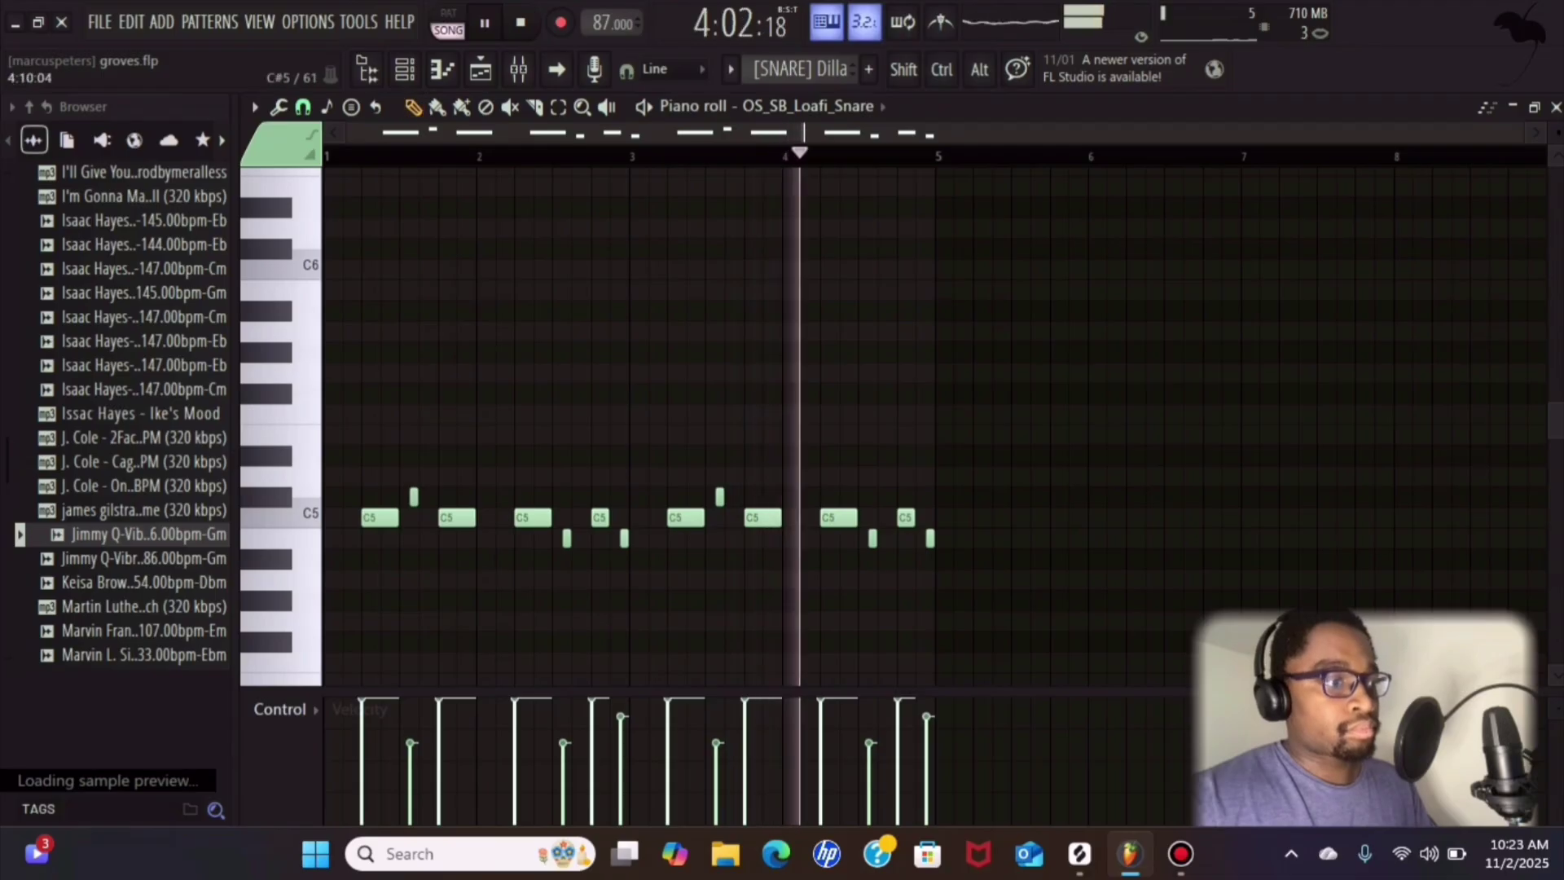
right_click(930, 538)
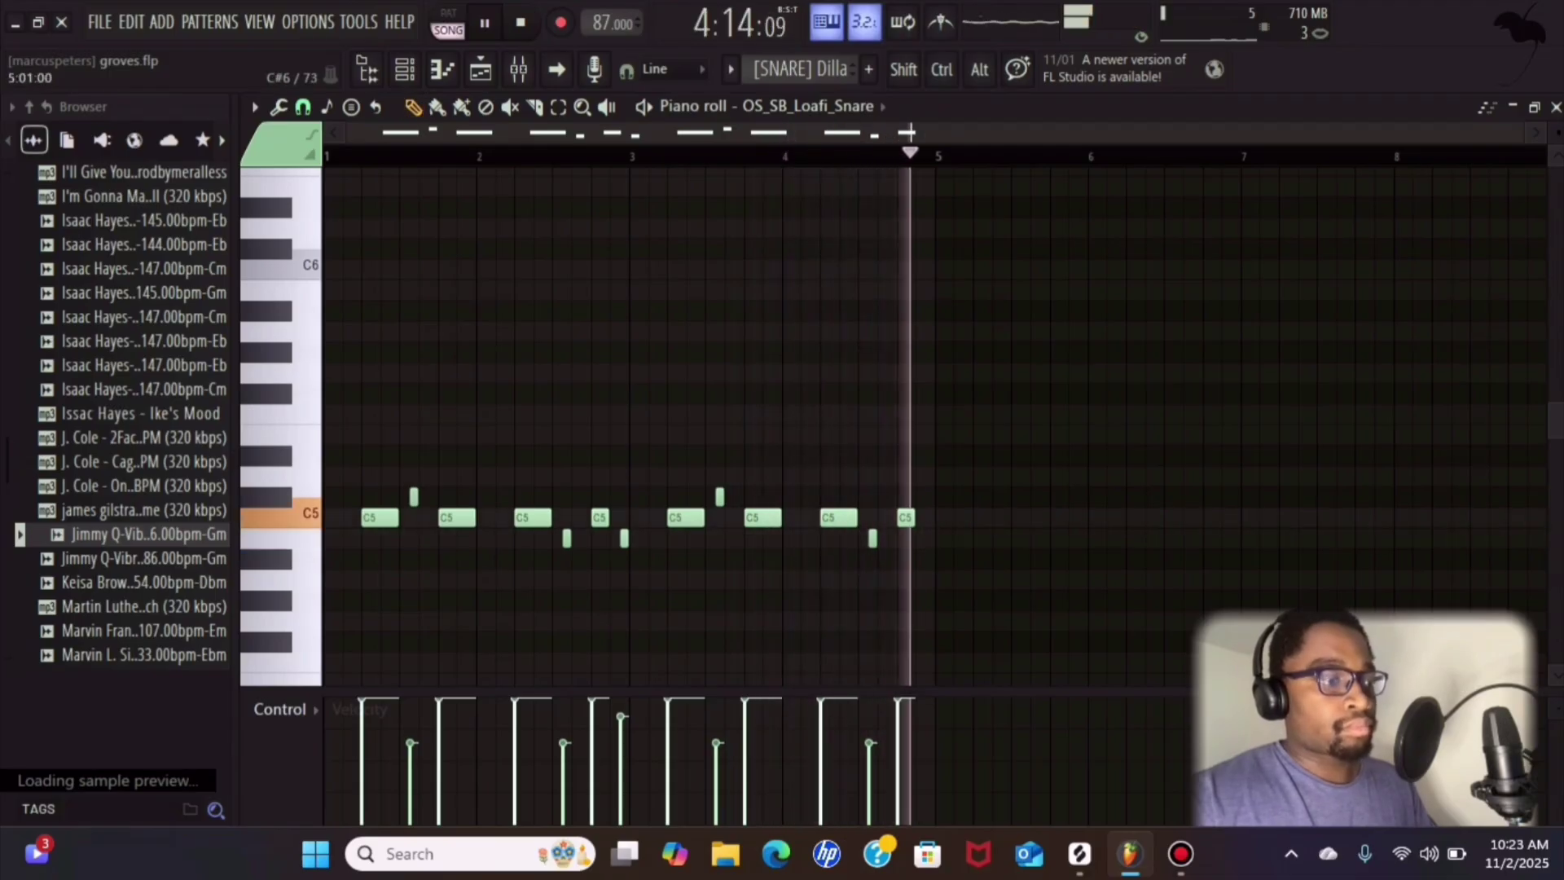
- Return to the Channel rack, save the project and collapse the browser to its top-level folders
key(F6)
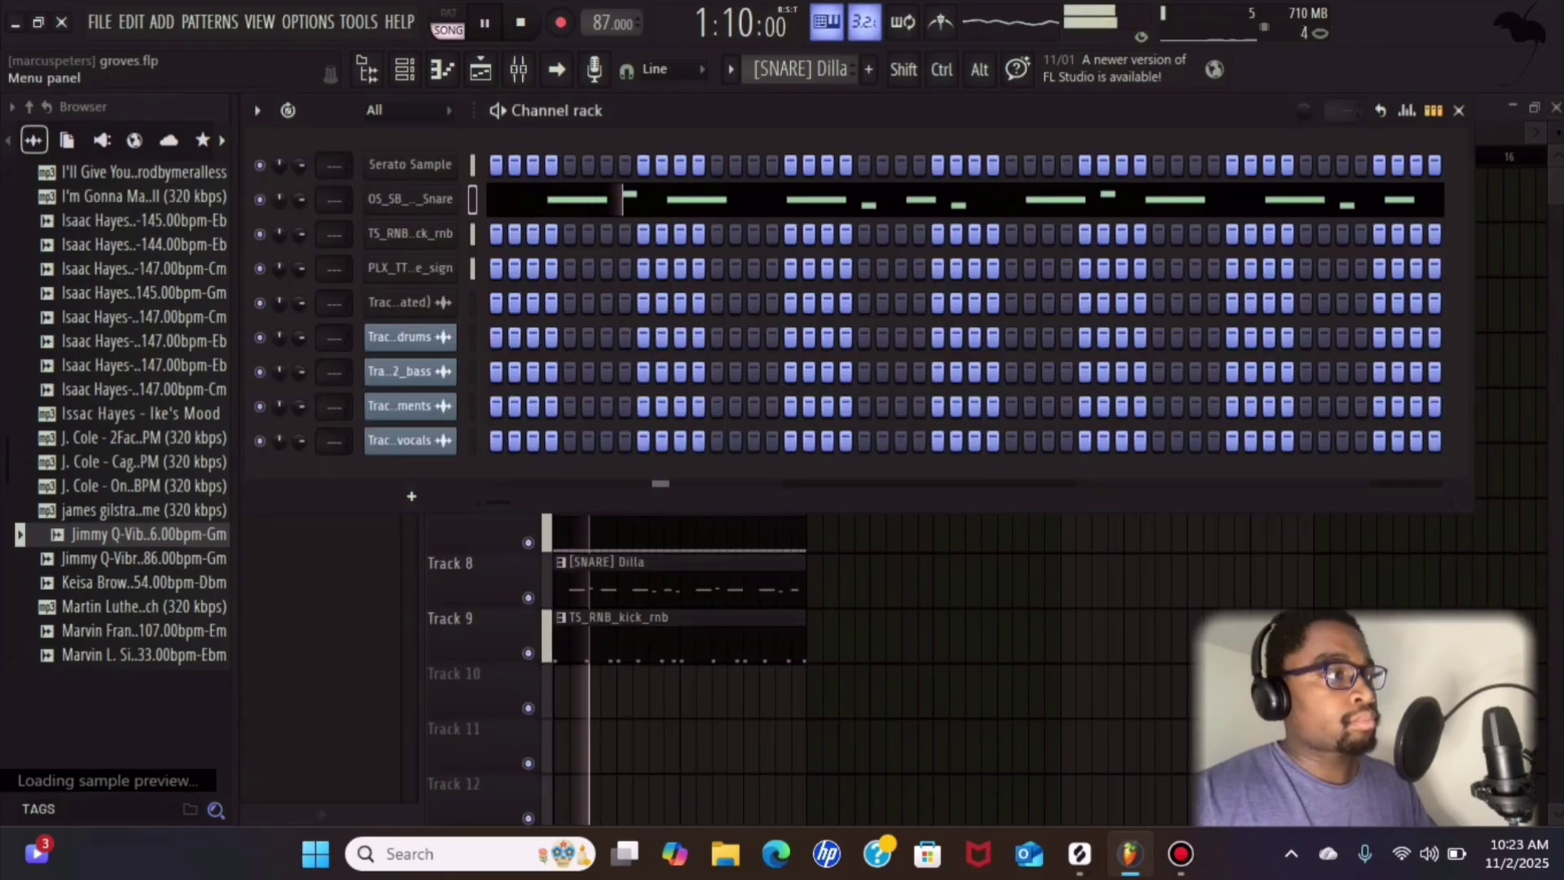
click(100, 22)
click(123, 127)
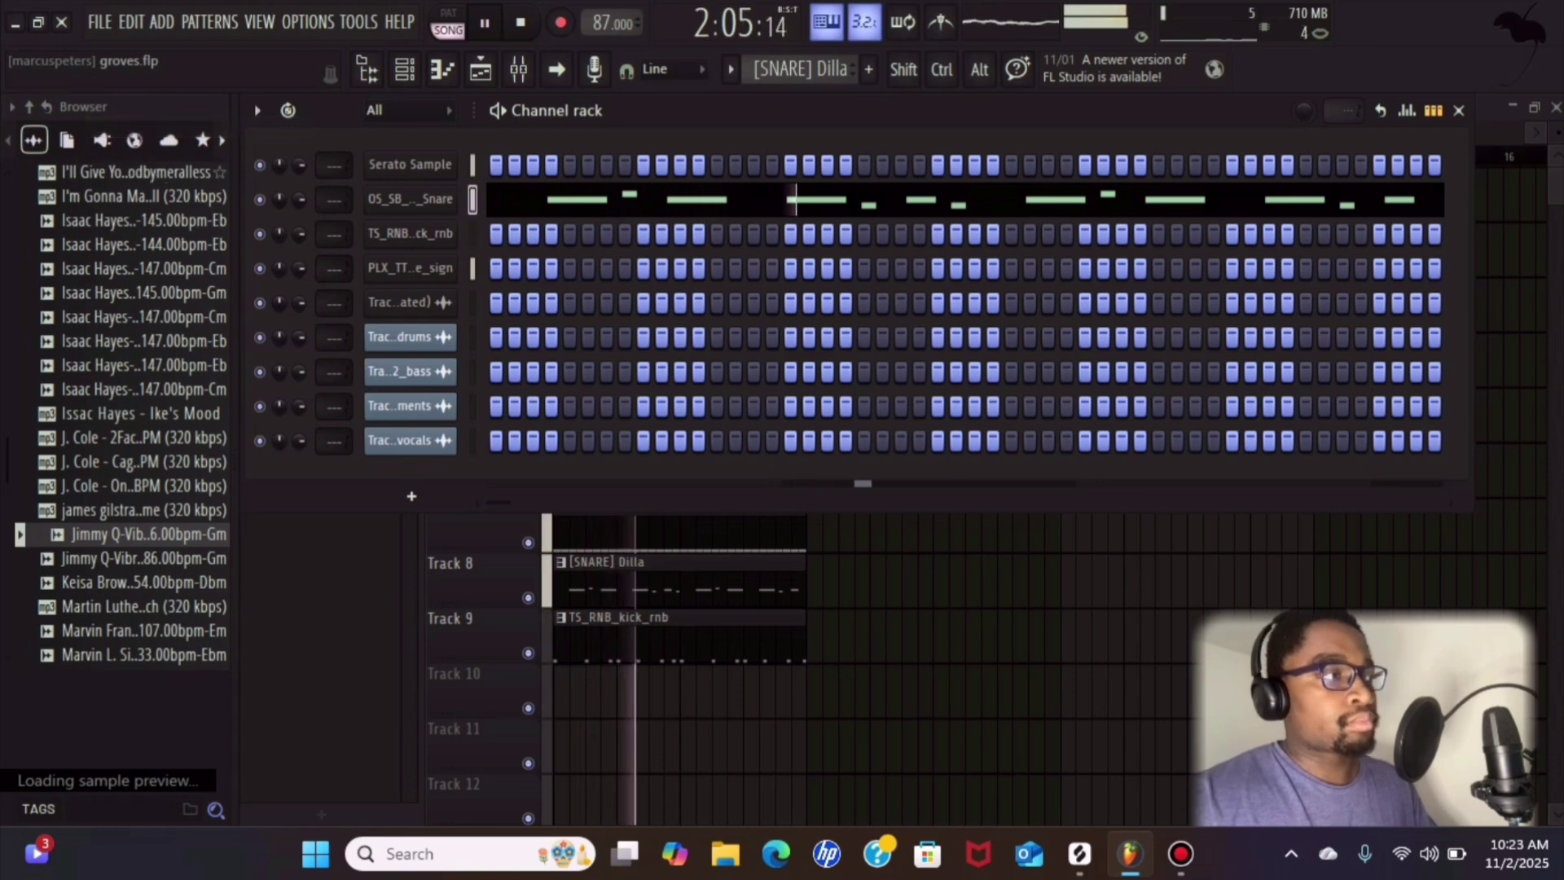
click(28, 107)
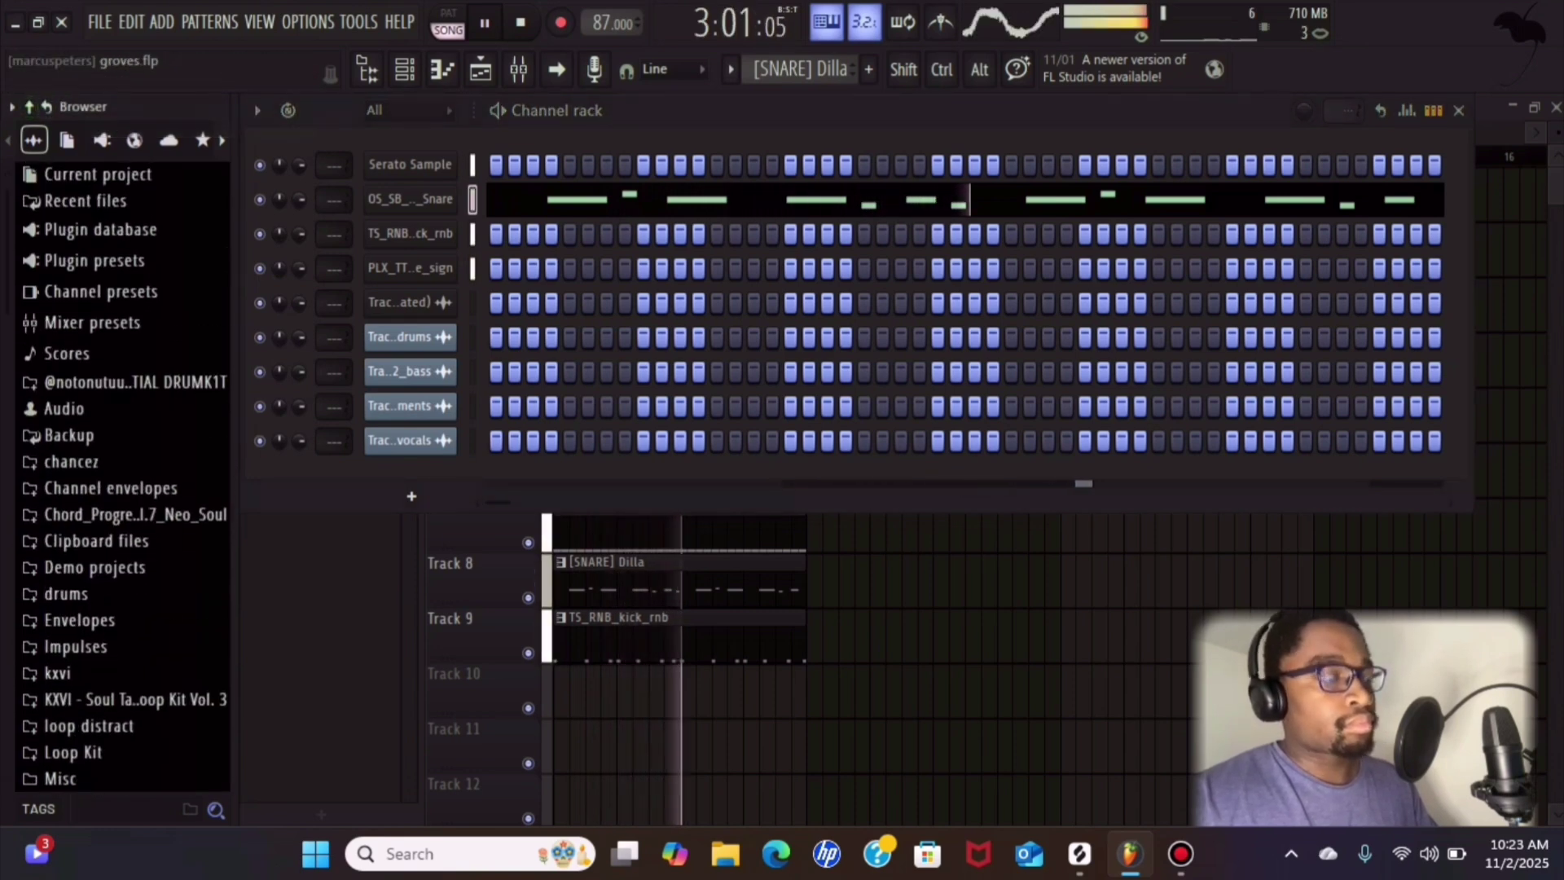
- Play the arrangement in the playlist, stop it and return to the playlist with the four bars enlarged
key(F6)
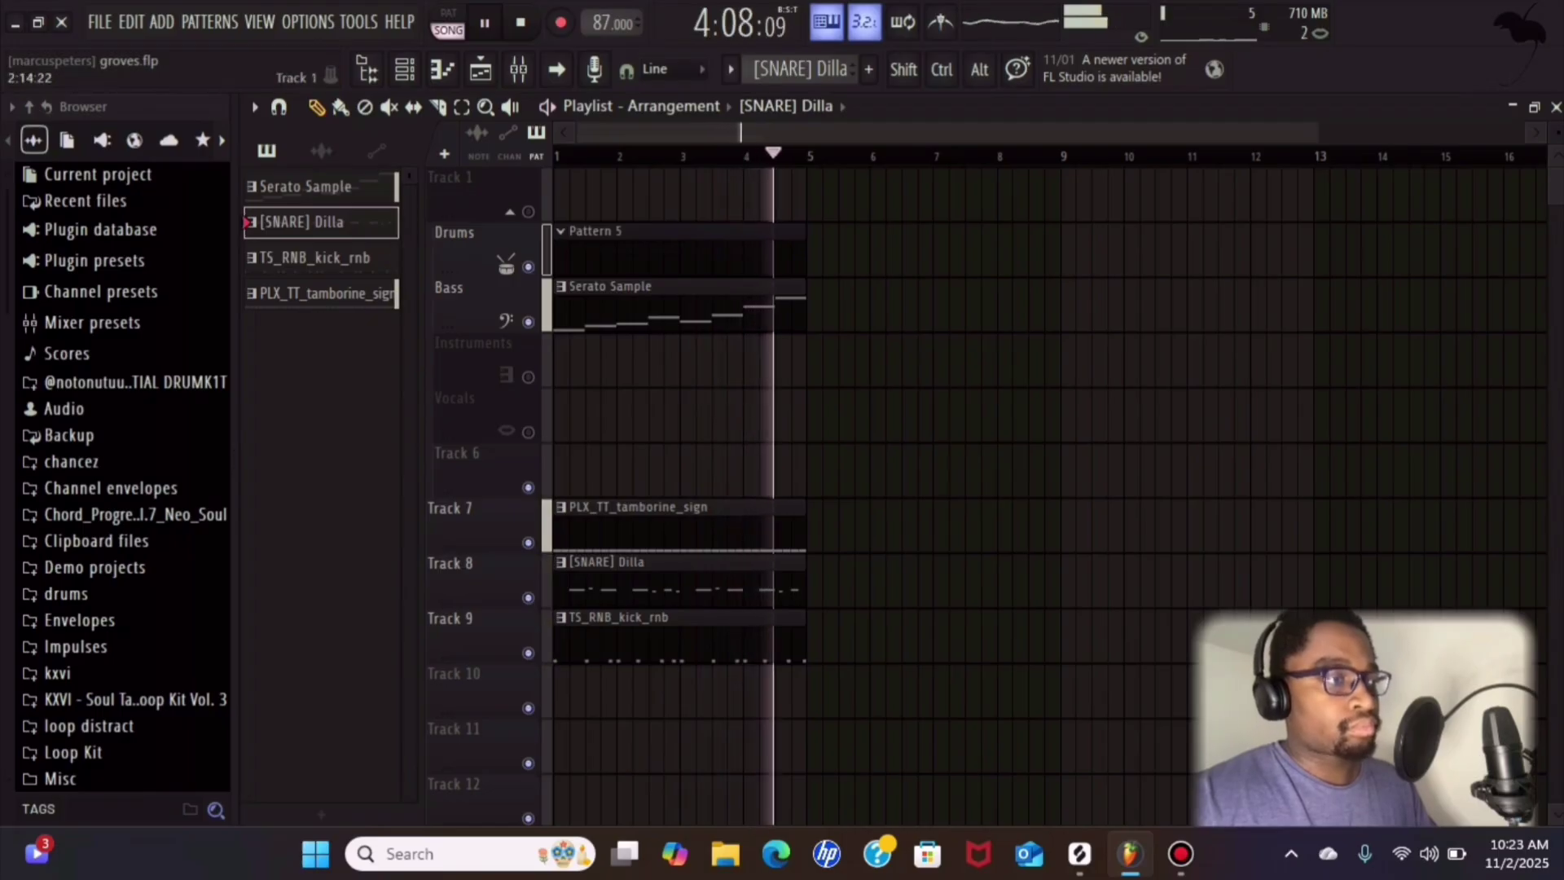
click(1556, 107)
key(space)
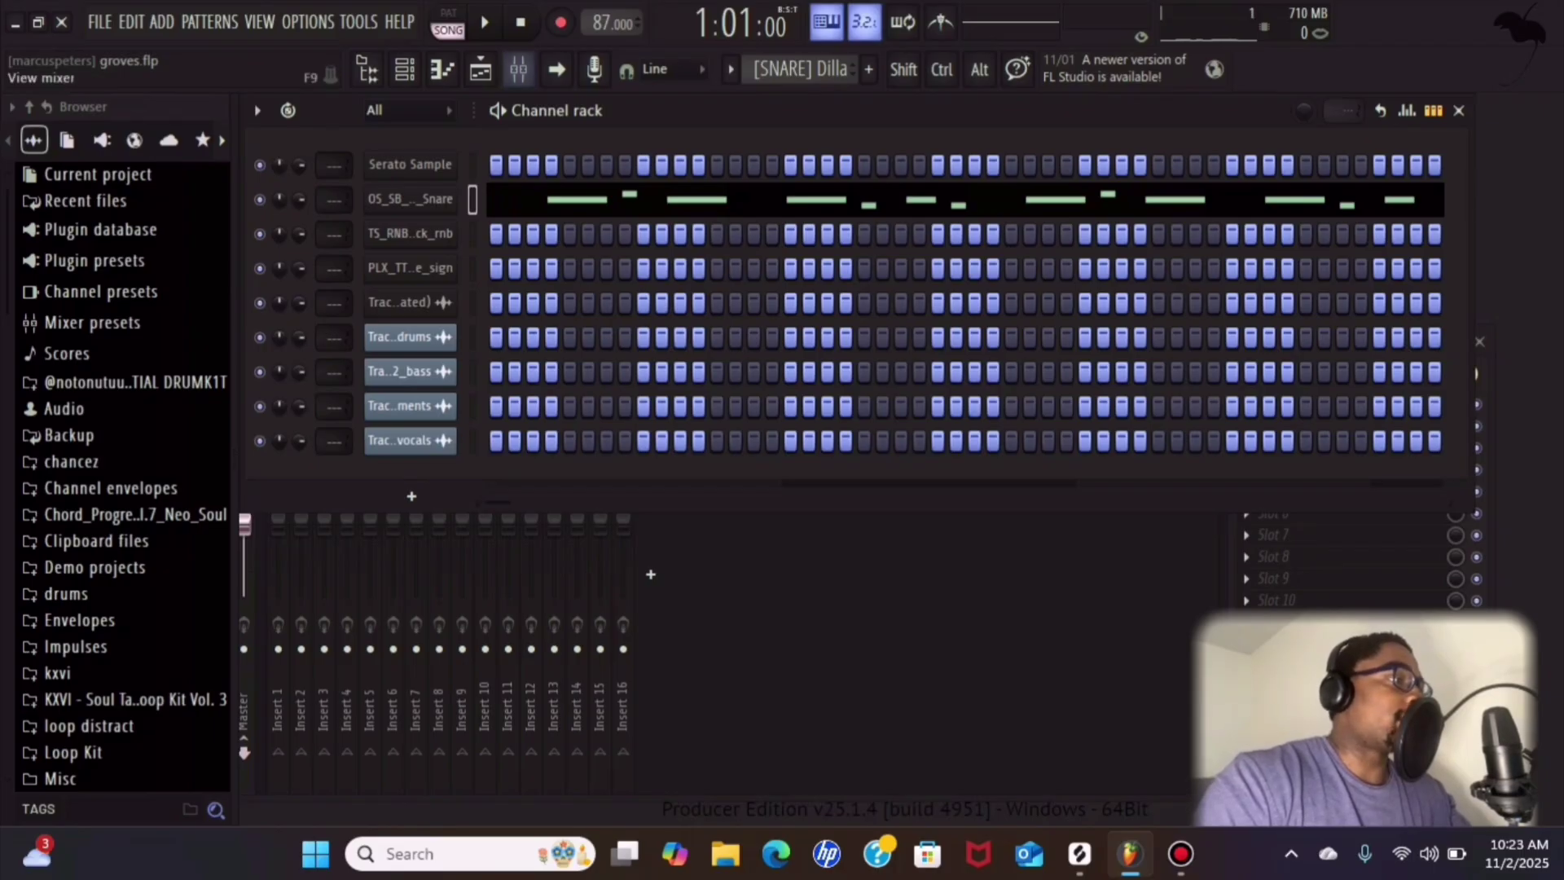
click(480, 70)
scroll(615, 367, up, 3)
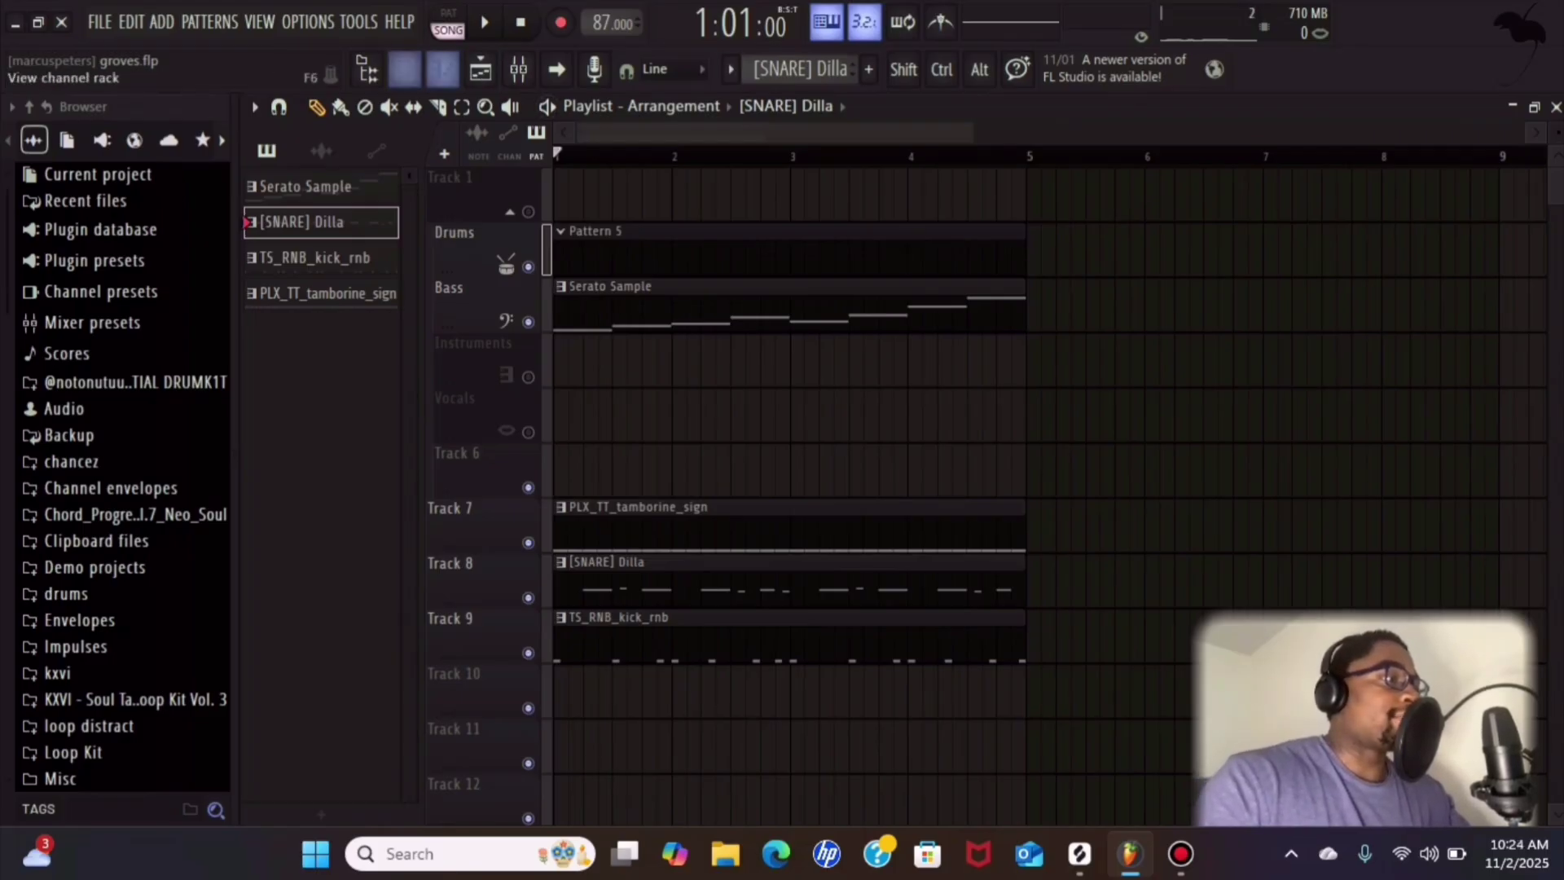
- Switch to the Serato Sample pattern in the Channel rack and open the channel's plugin and piano roll
click(443, 70)
click(411, 200)
click(411, 200)
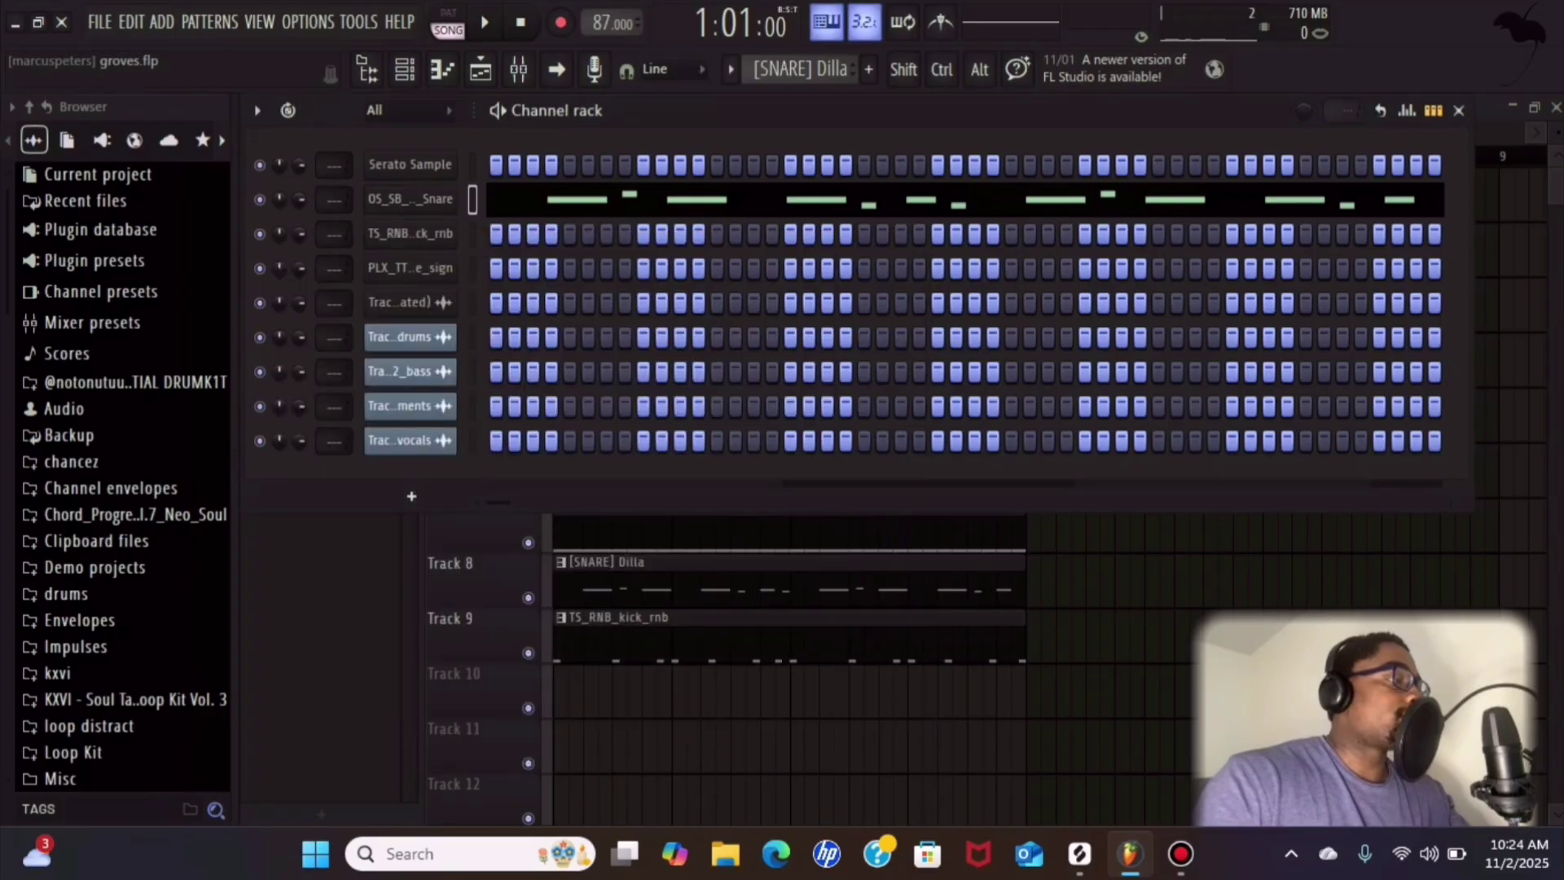
scroll(799, 70, up, 1)
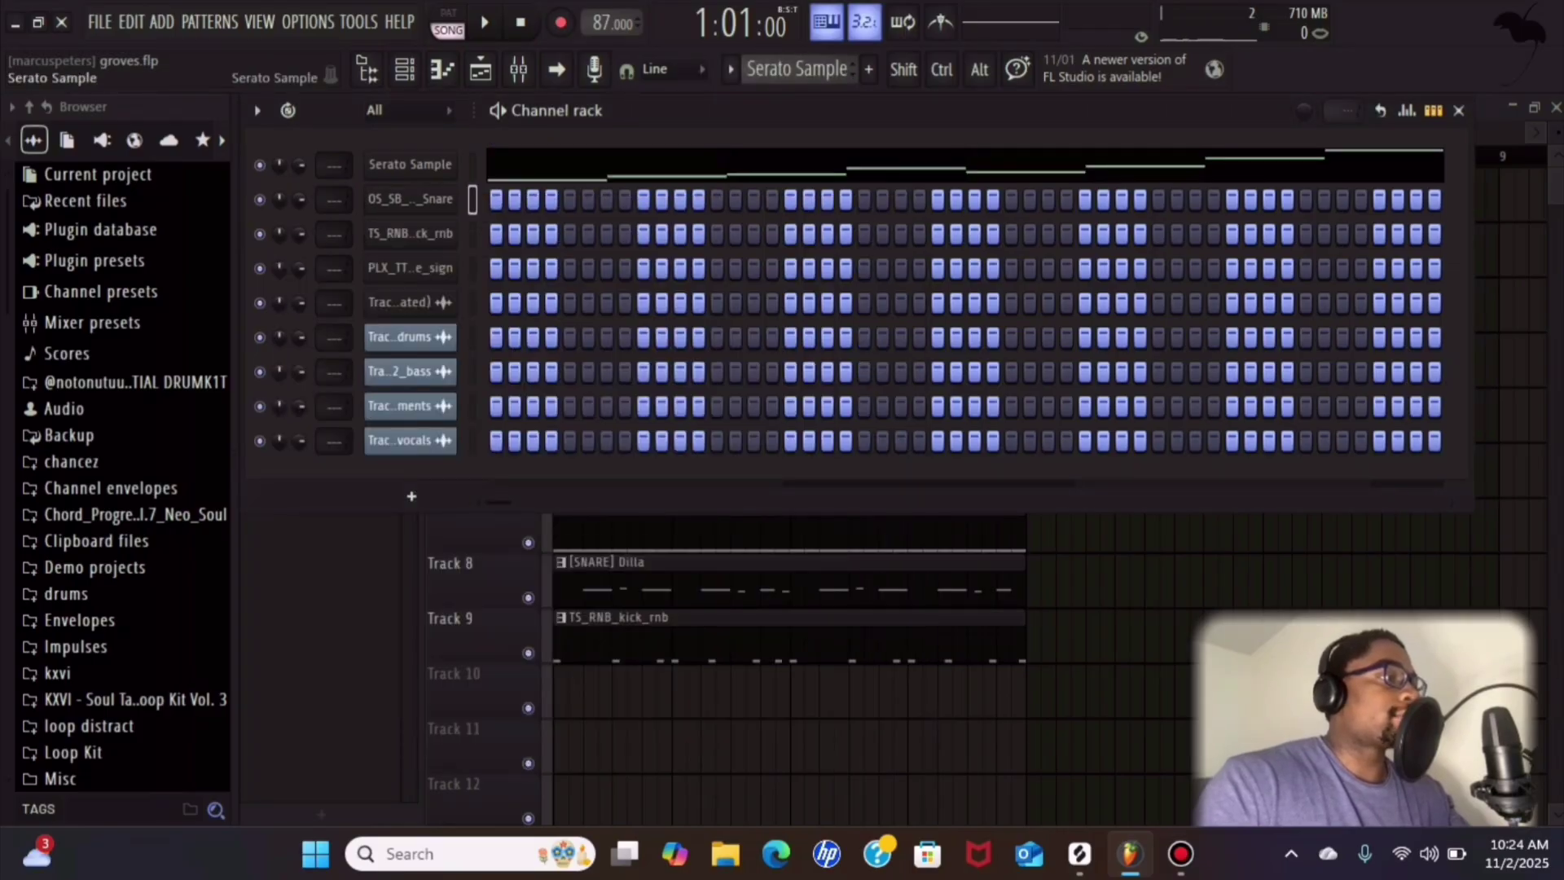
click(410, 165)
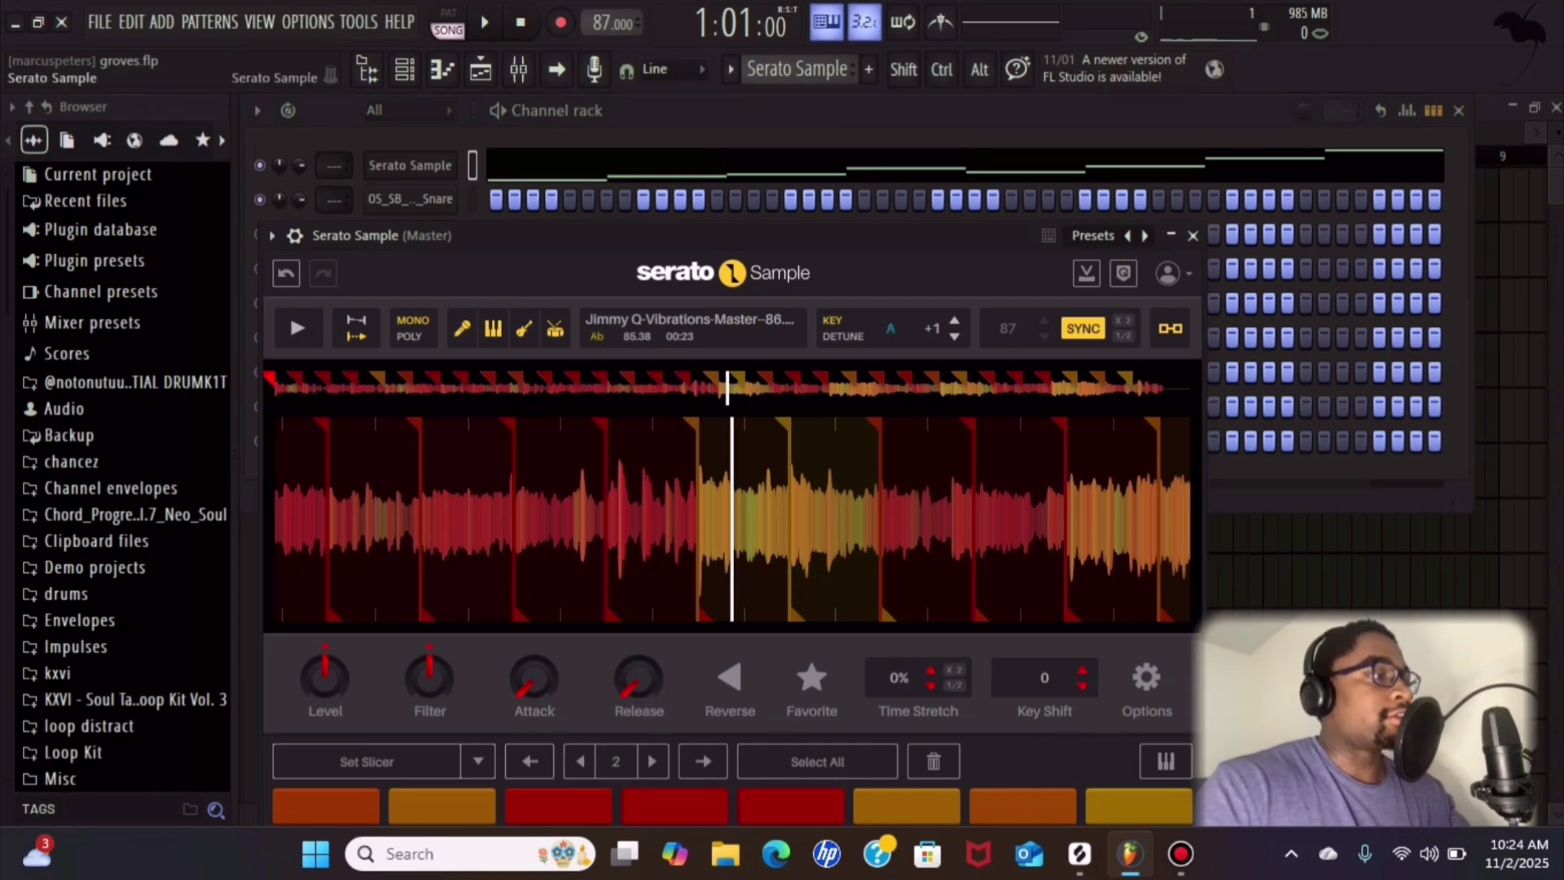
right_click(440, 164)
click(501, 163)
- Examine the piano roll's scale highlighting choices and the Serato Sample chop notes
click(255, 106)
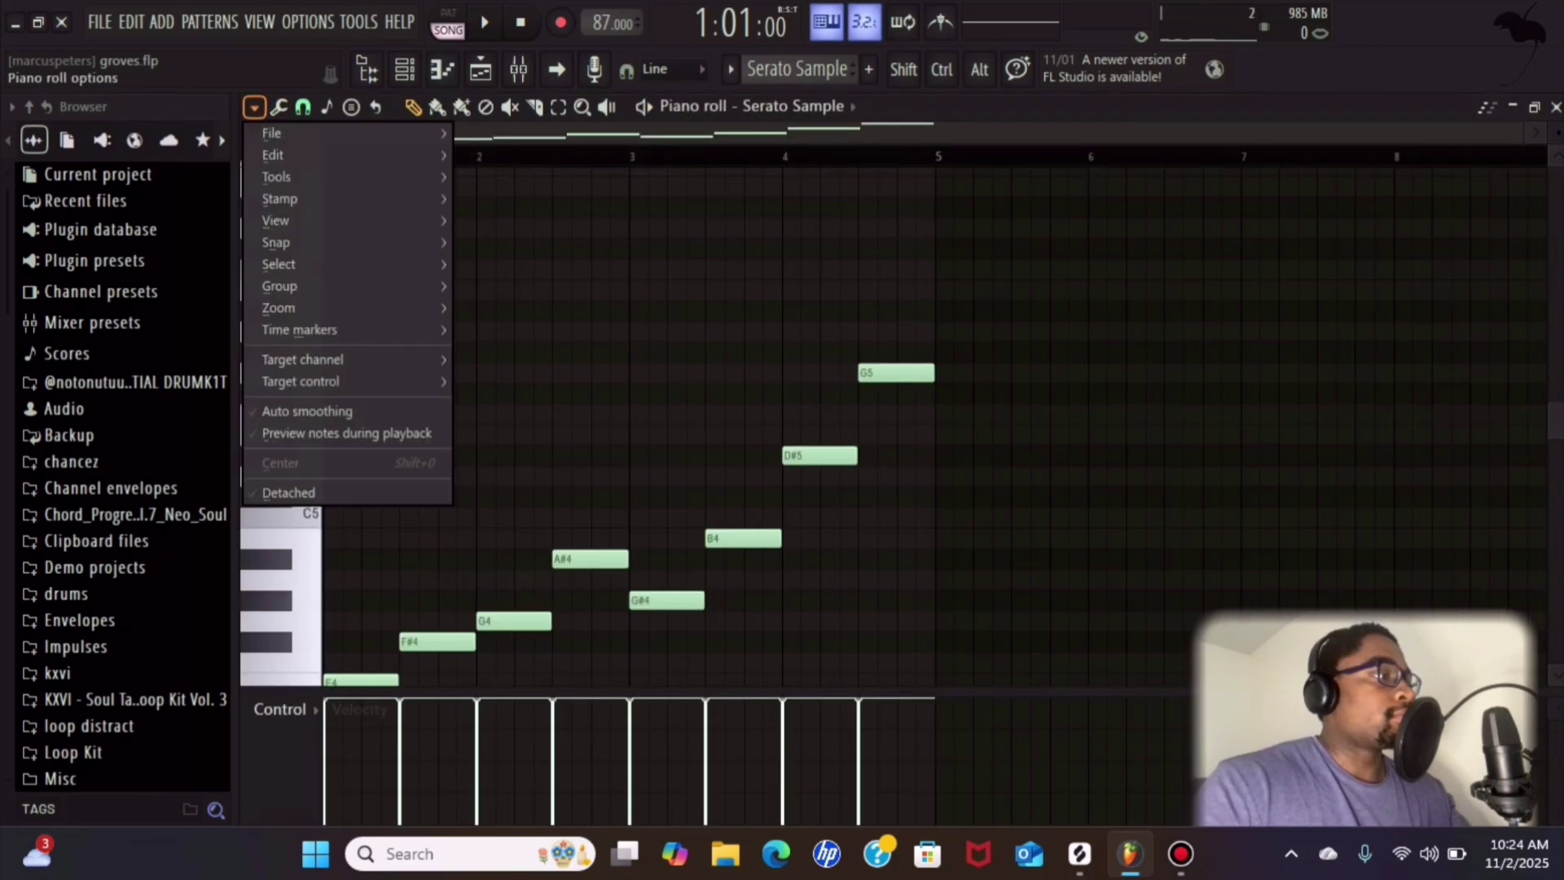
mouse_move(277, 220)
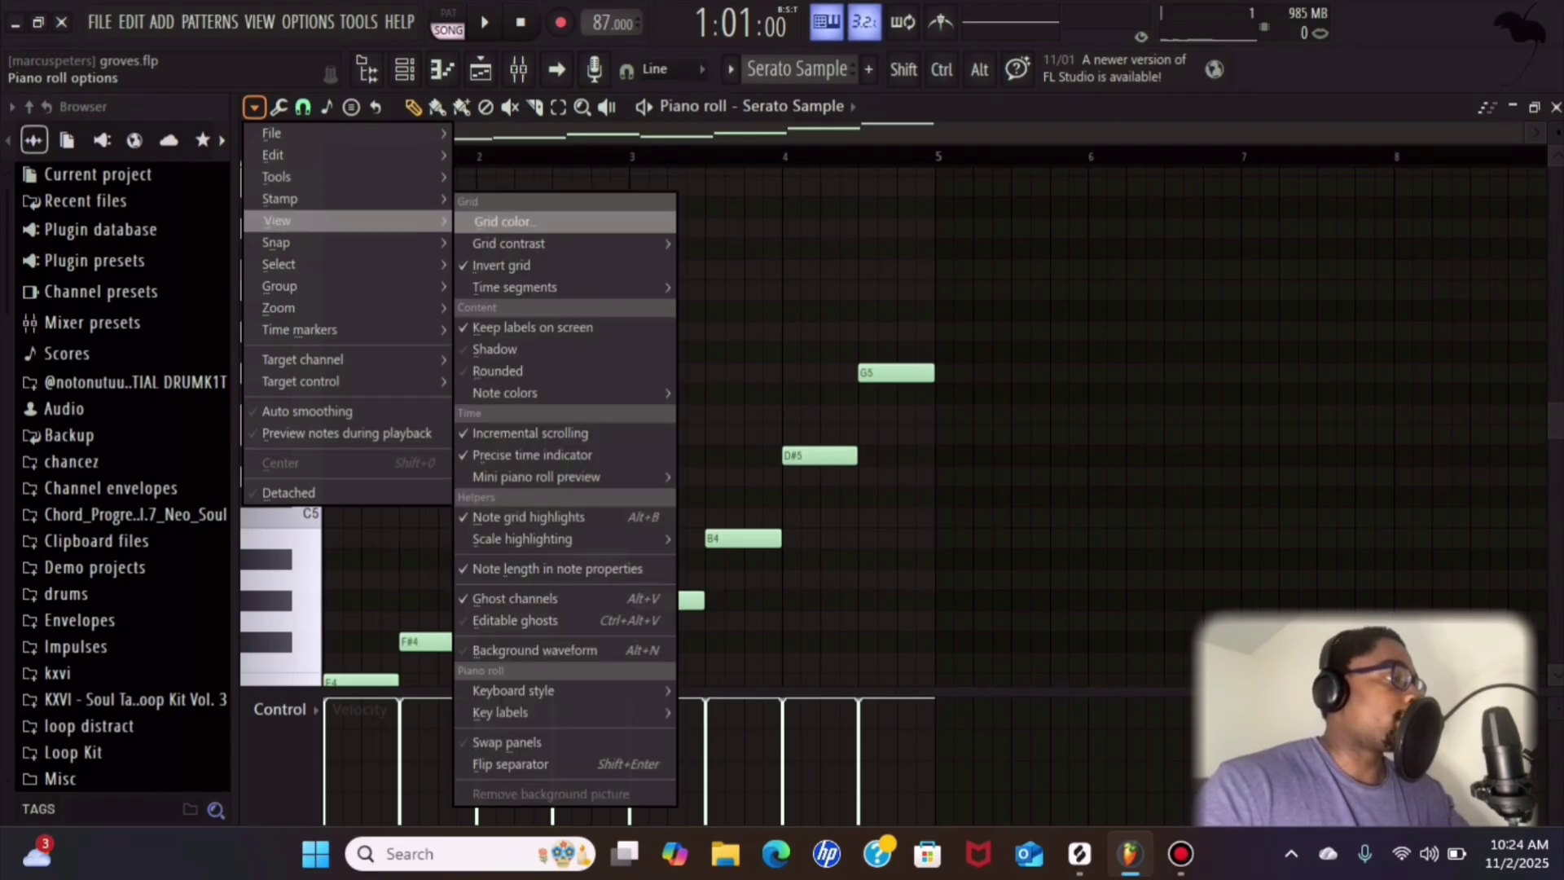
mouse_move(522, 538)
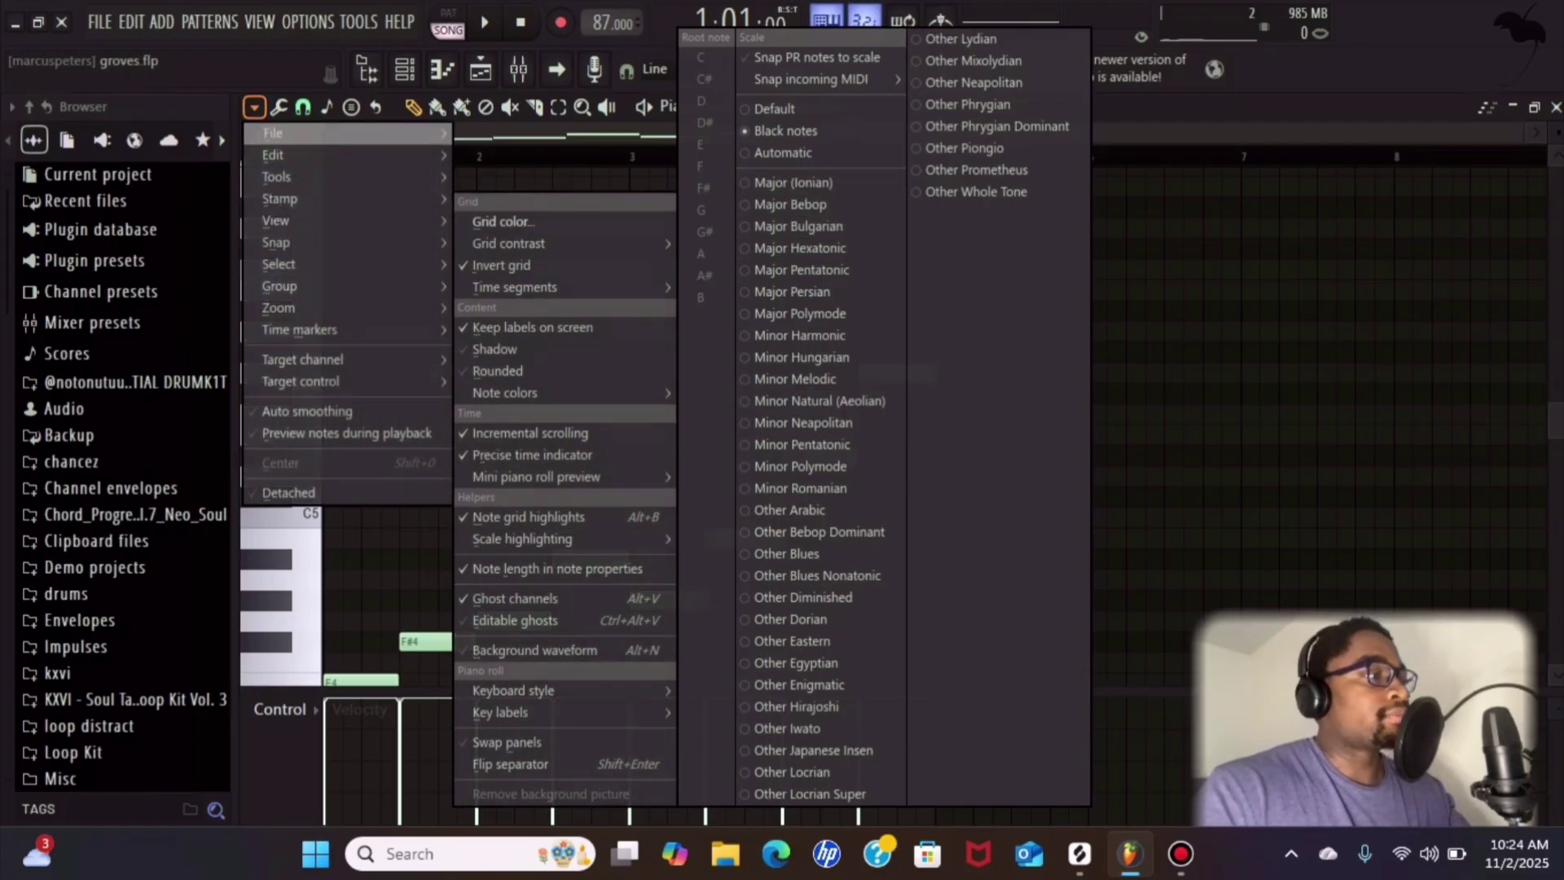
click(254, 106)
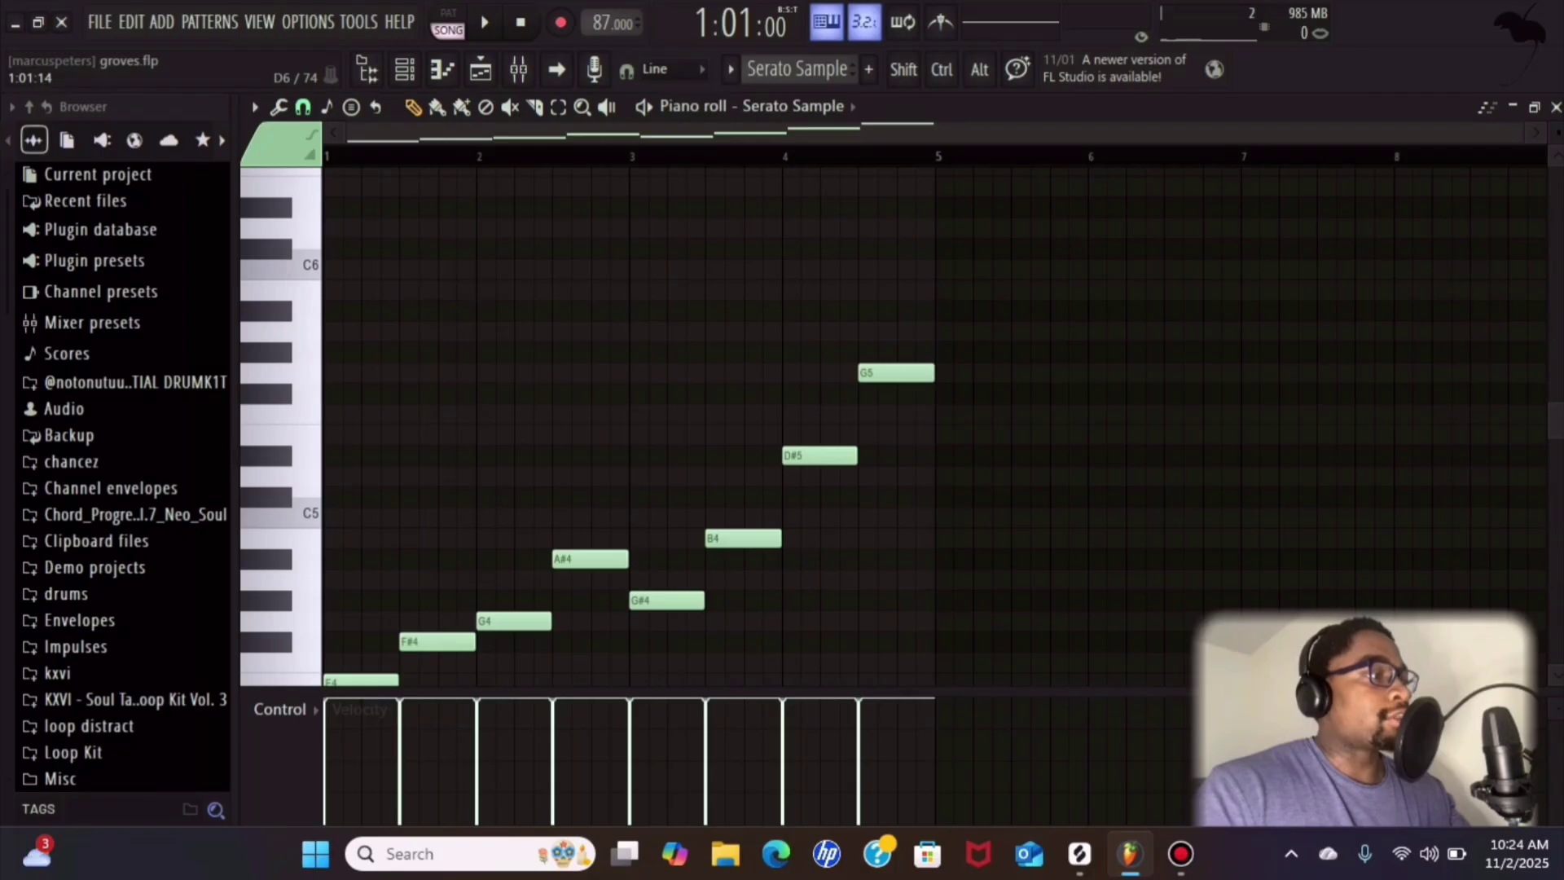
scroll(66, 326, down, 6)
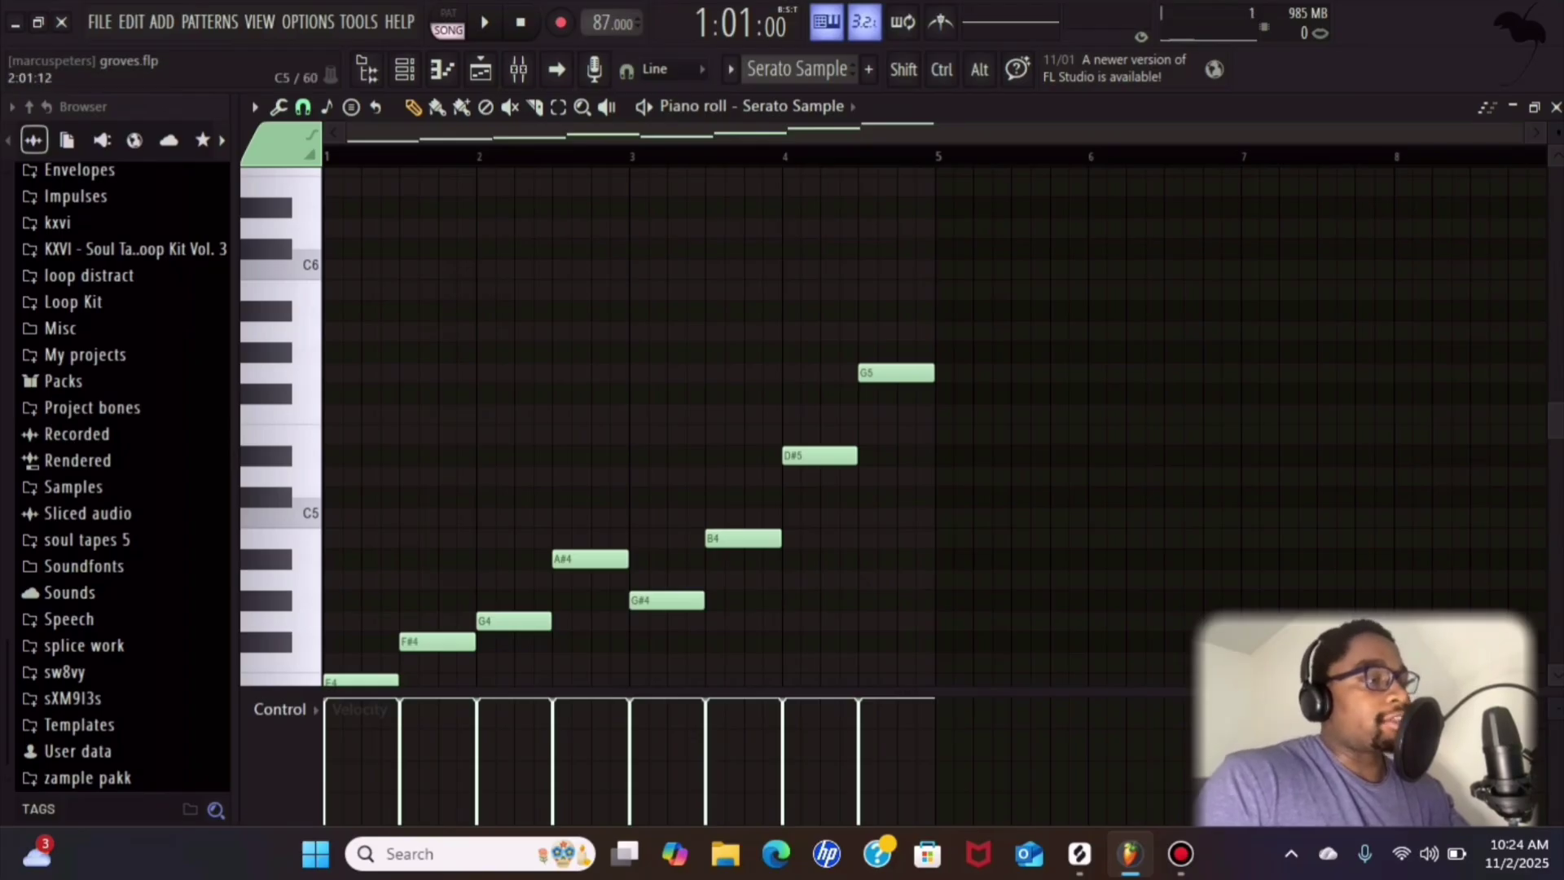
scroll(733, 489, down, 3)
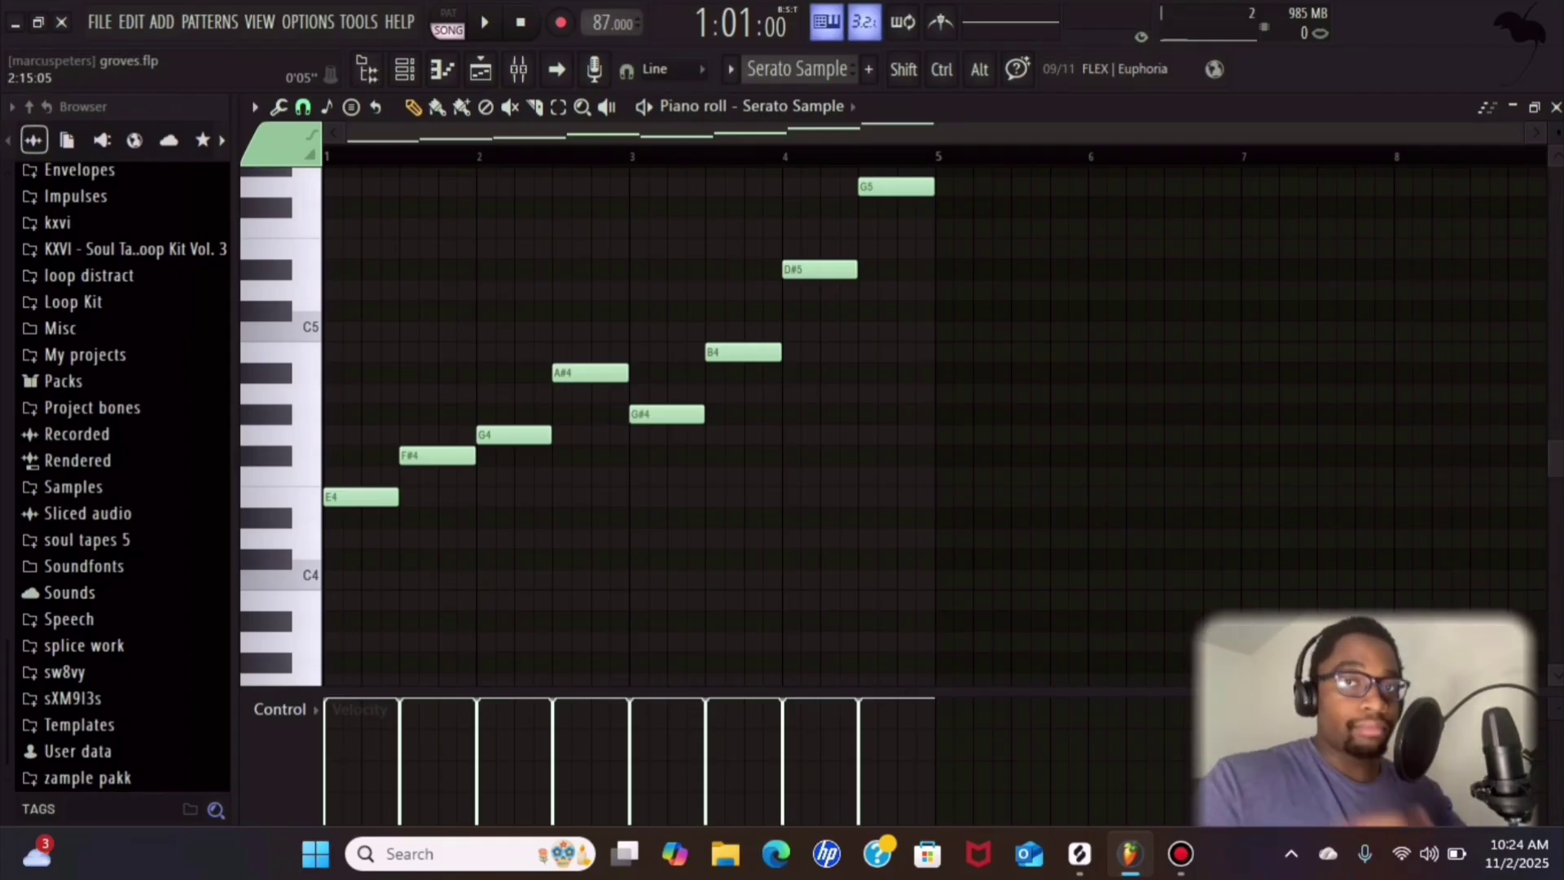
- Lower the sample's key offset in Serato Sample to -2 semitones (F#) while playing the beat
key(space)
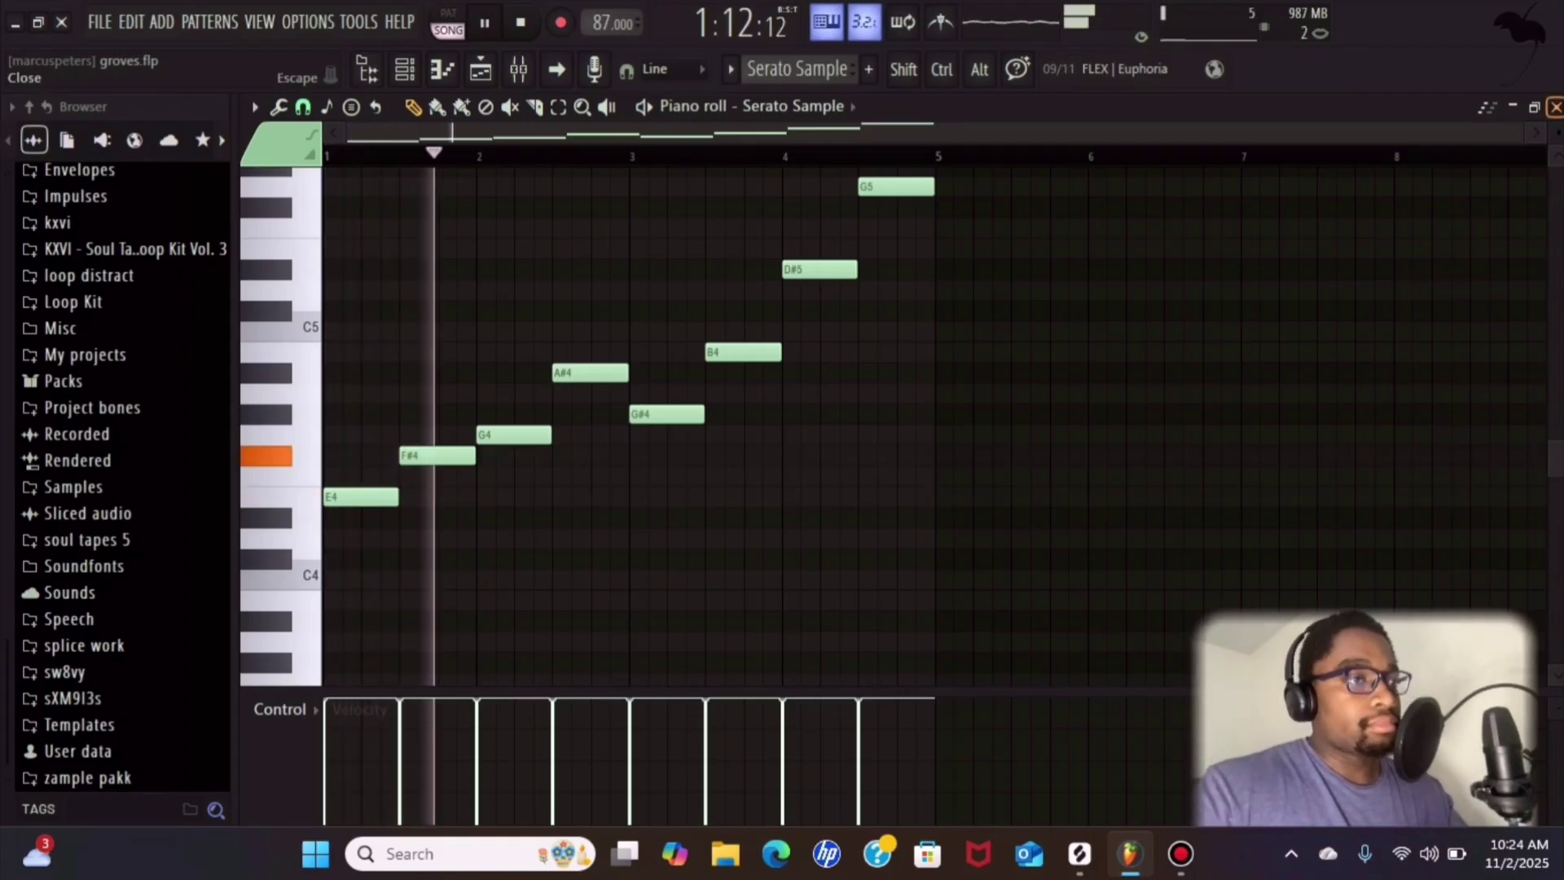
click(1556, 107)
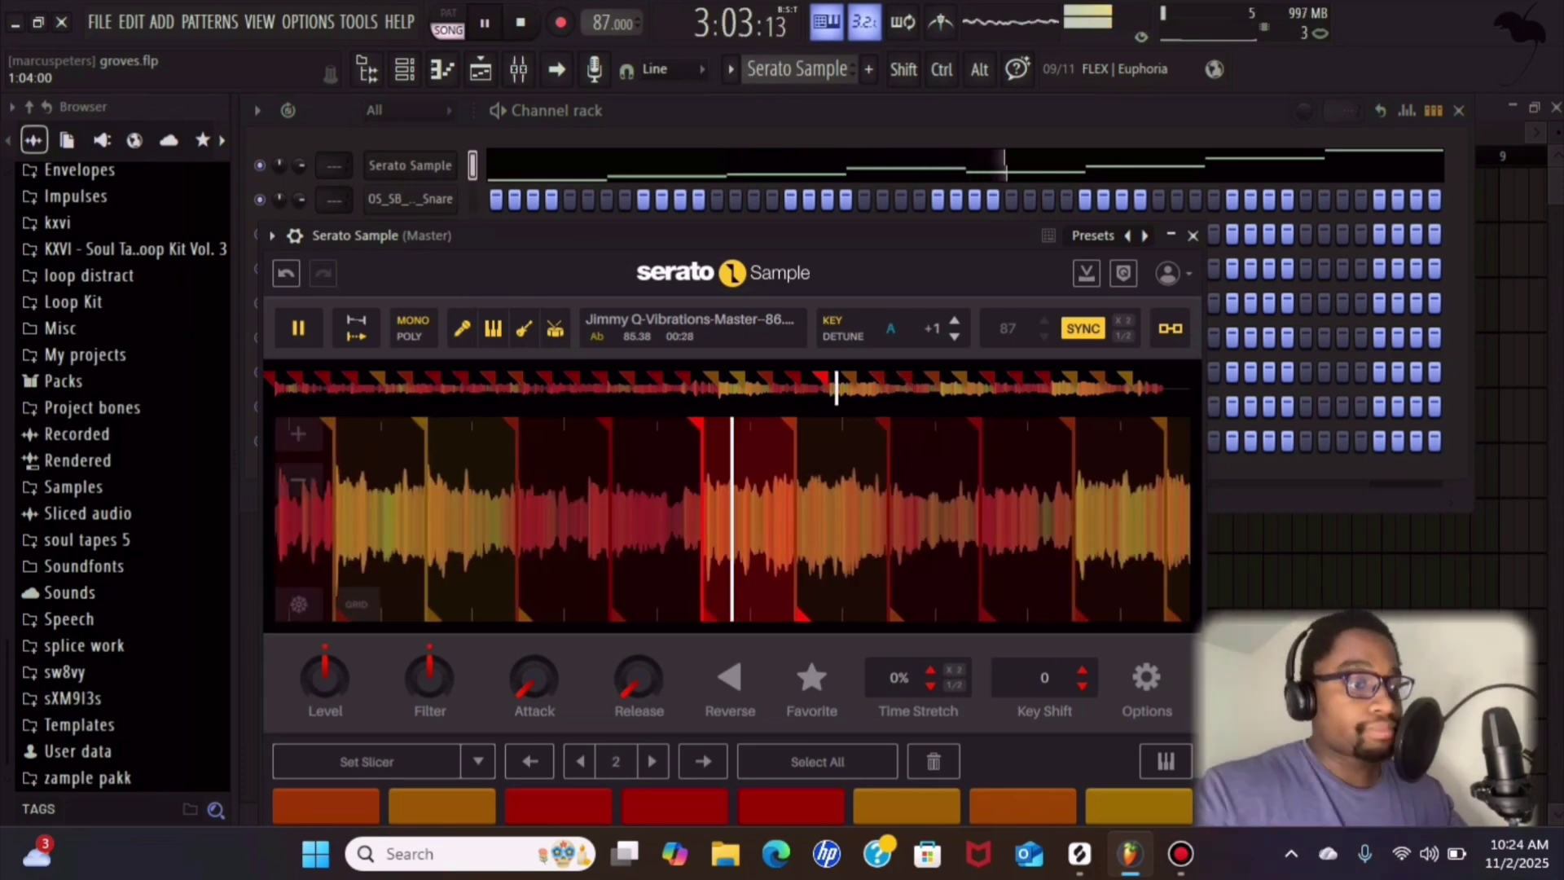
click(955, 321)
click(955, 337)
click(955, 337)
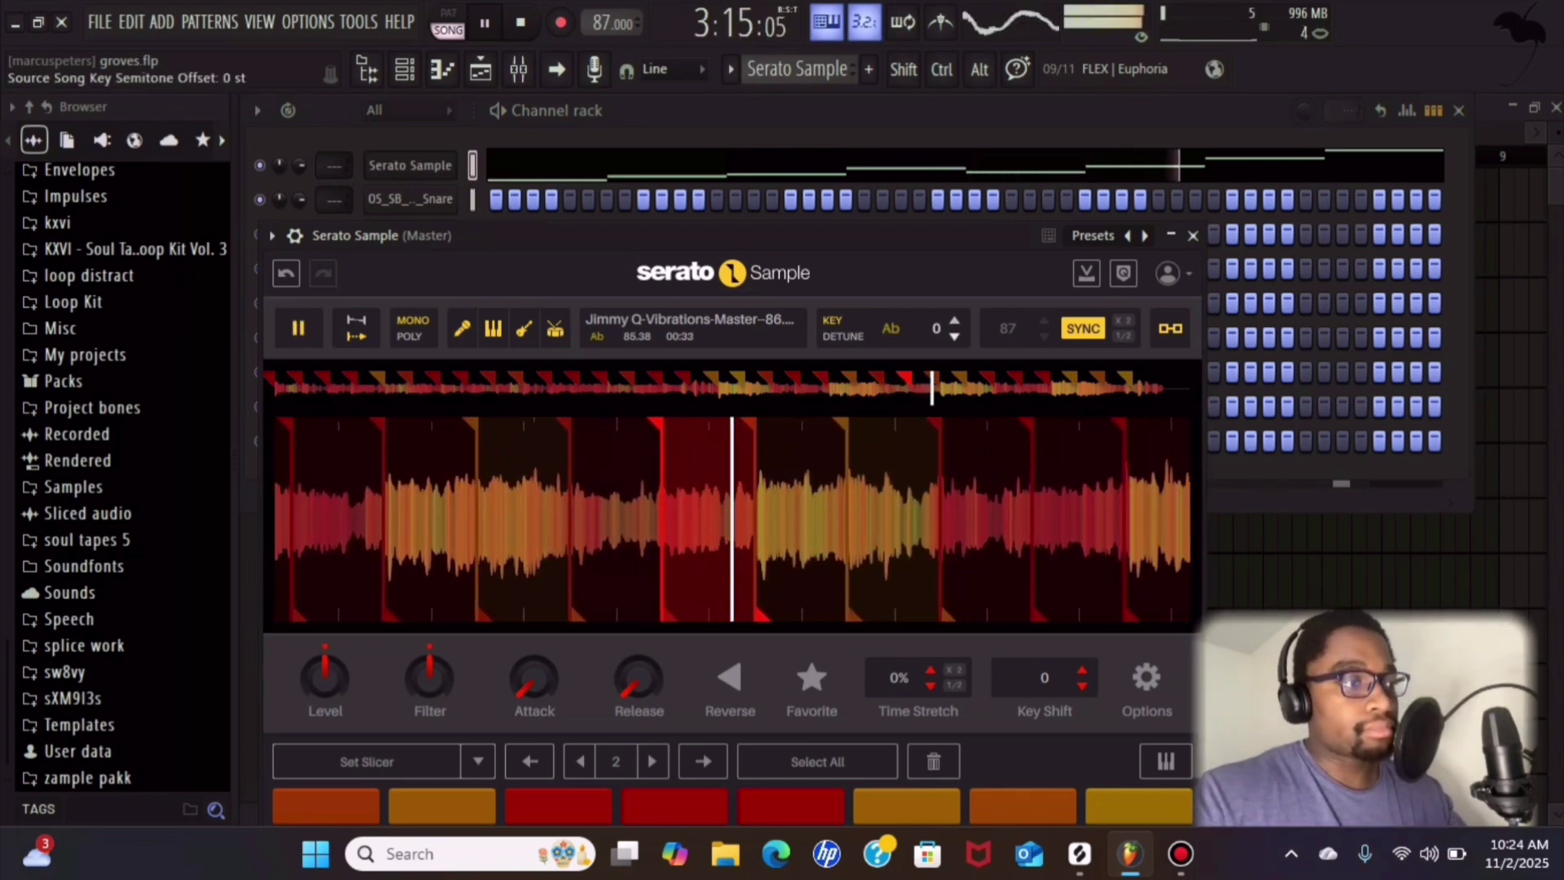
click(955, 337)
click(955, 336)
key(space)
key(space)
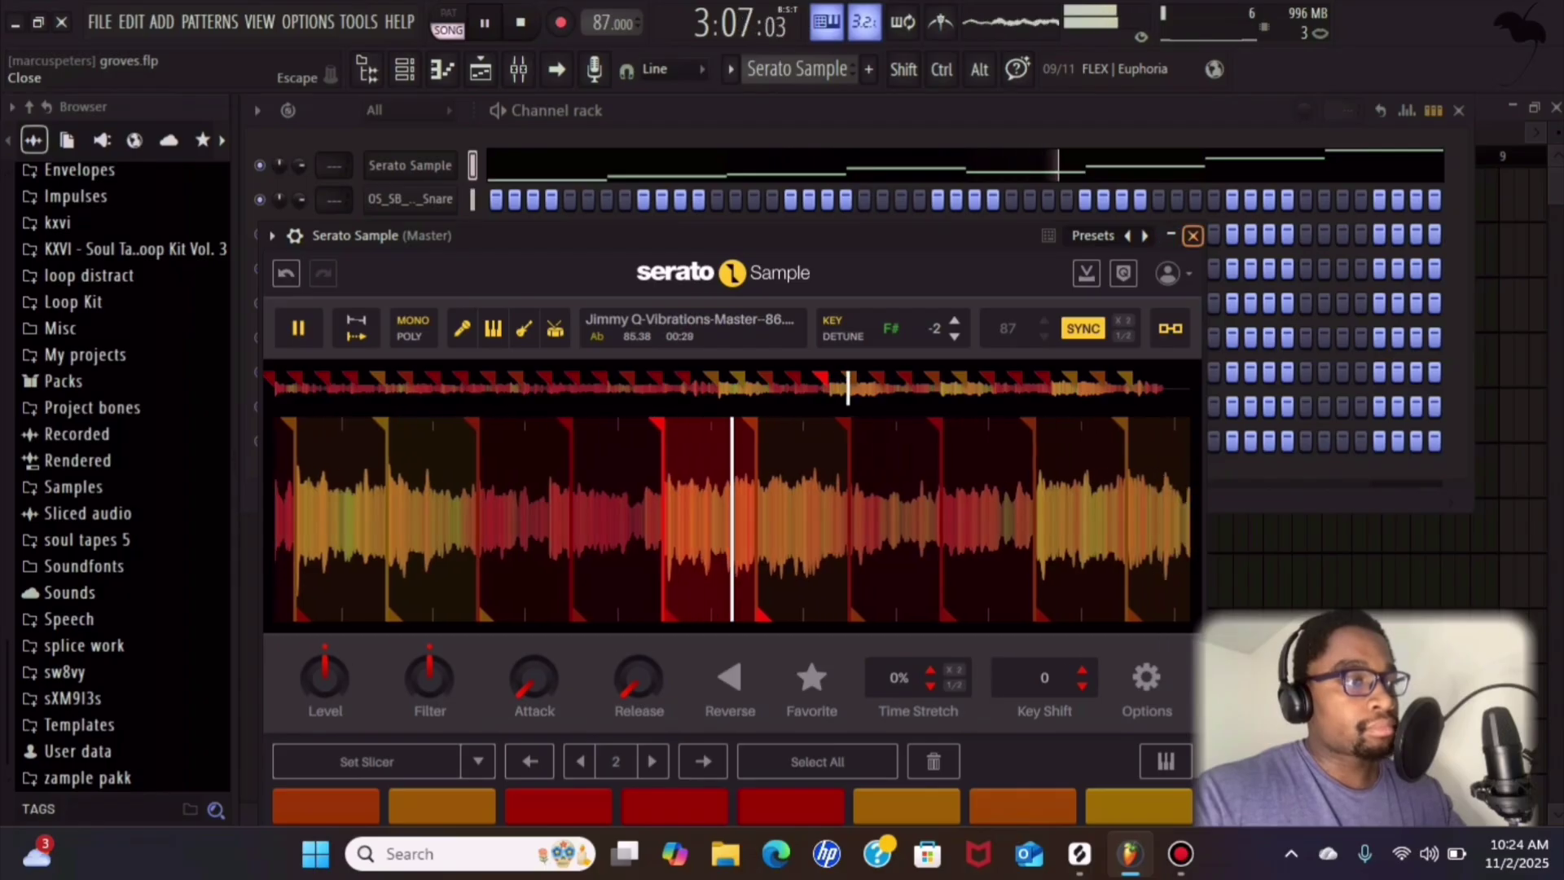
- Close Serato Sample and the Channel rack, listen to the arrangement in the playlist and stop playback
click(1193, 235)
key(F6)
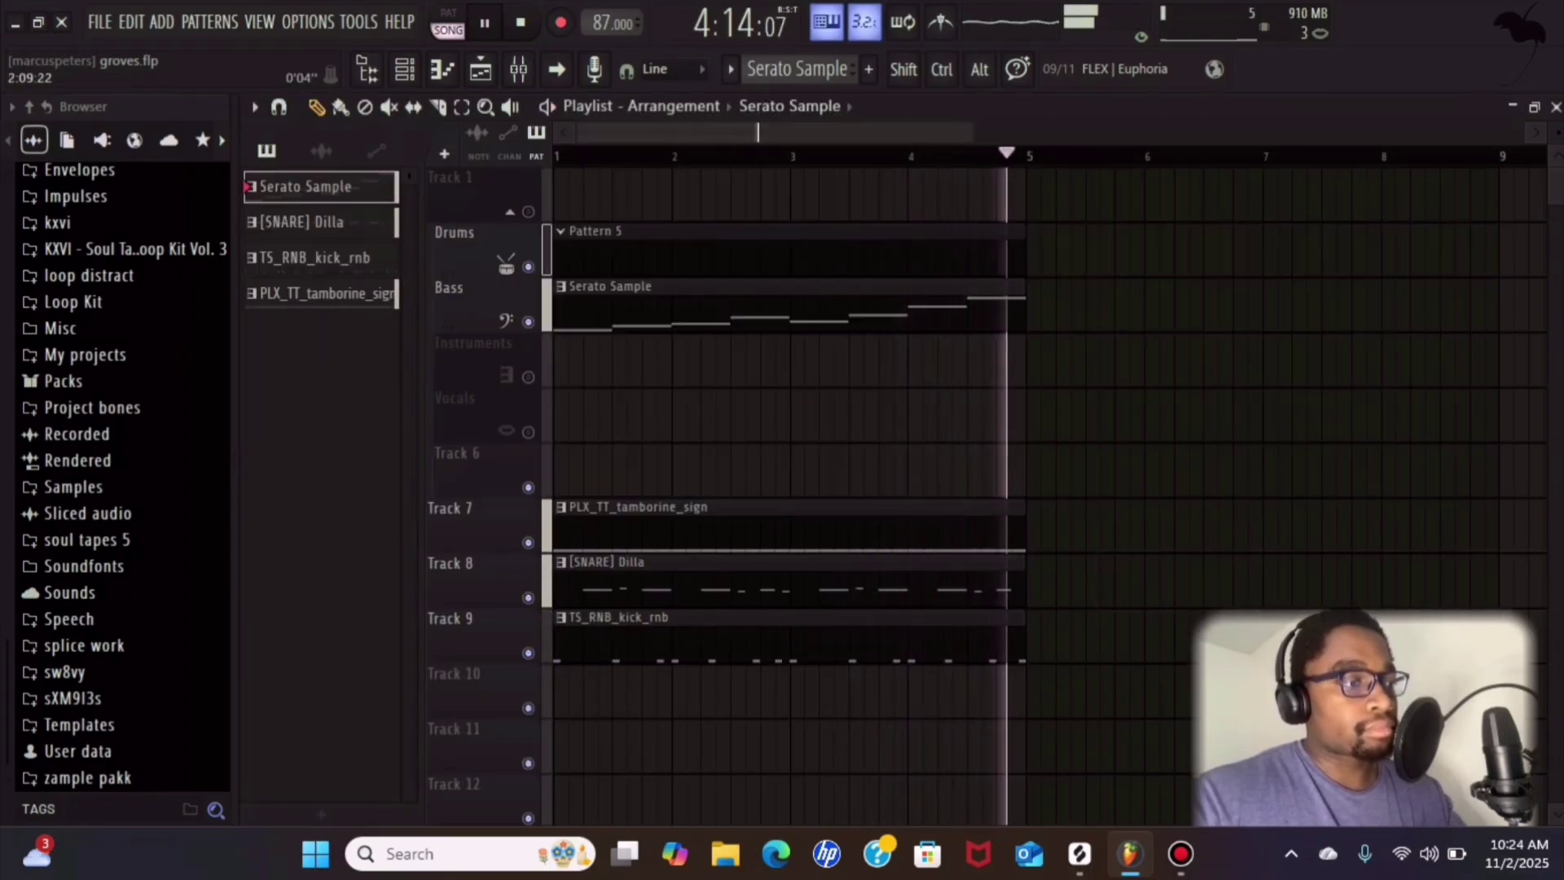
key(space)
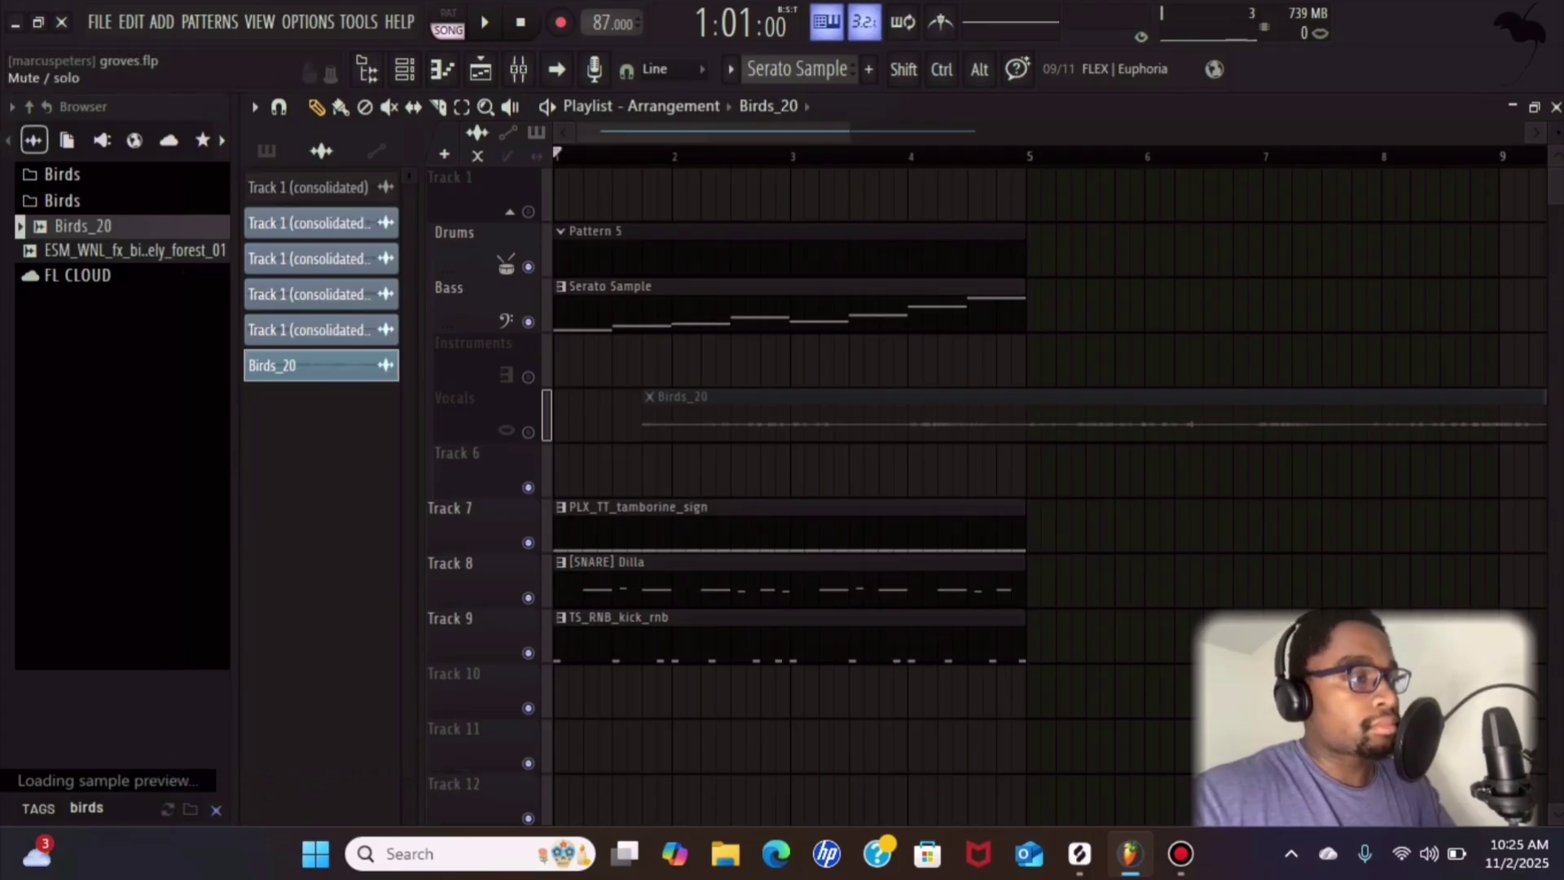
- Unmute the Vocals track, move the Birds_20 clip to start at bar 1 and delete its portion past bar 5
click(529, 432)
drag(681, 416, 593, 415)
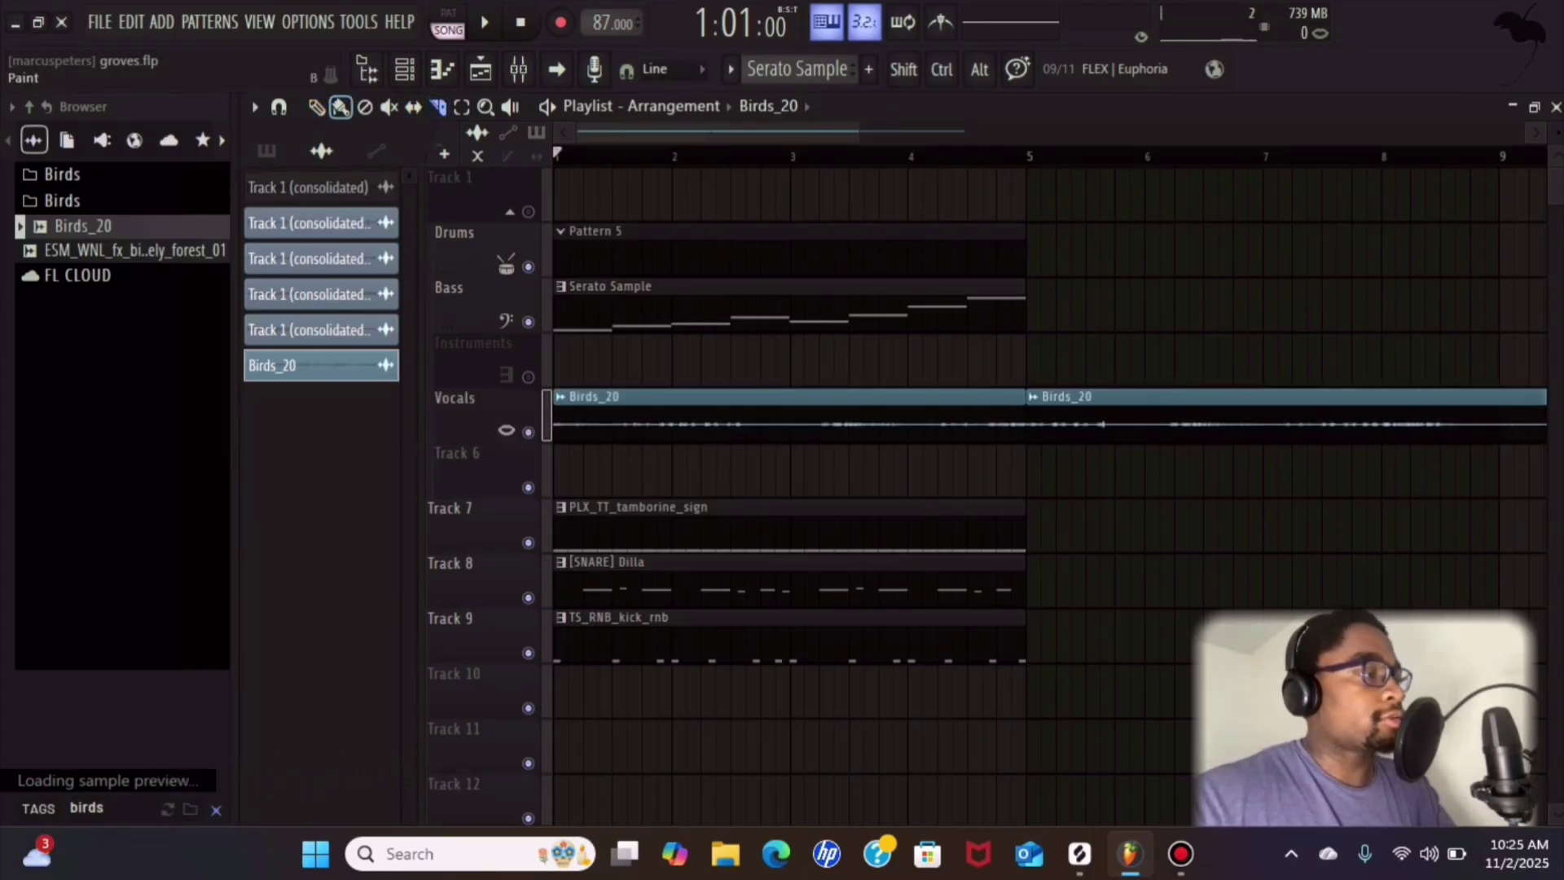
right_click(1140, 424)
- Route Birds_20 to mixer track 1 at 71% volume (-7.0 dB) and go back to the playlist
double_click(789, 433)
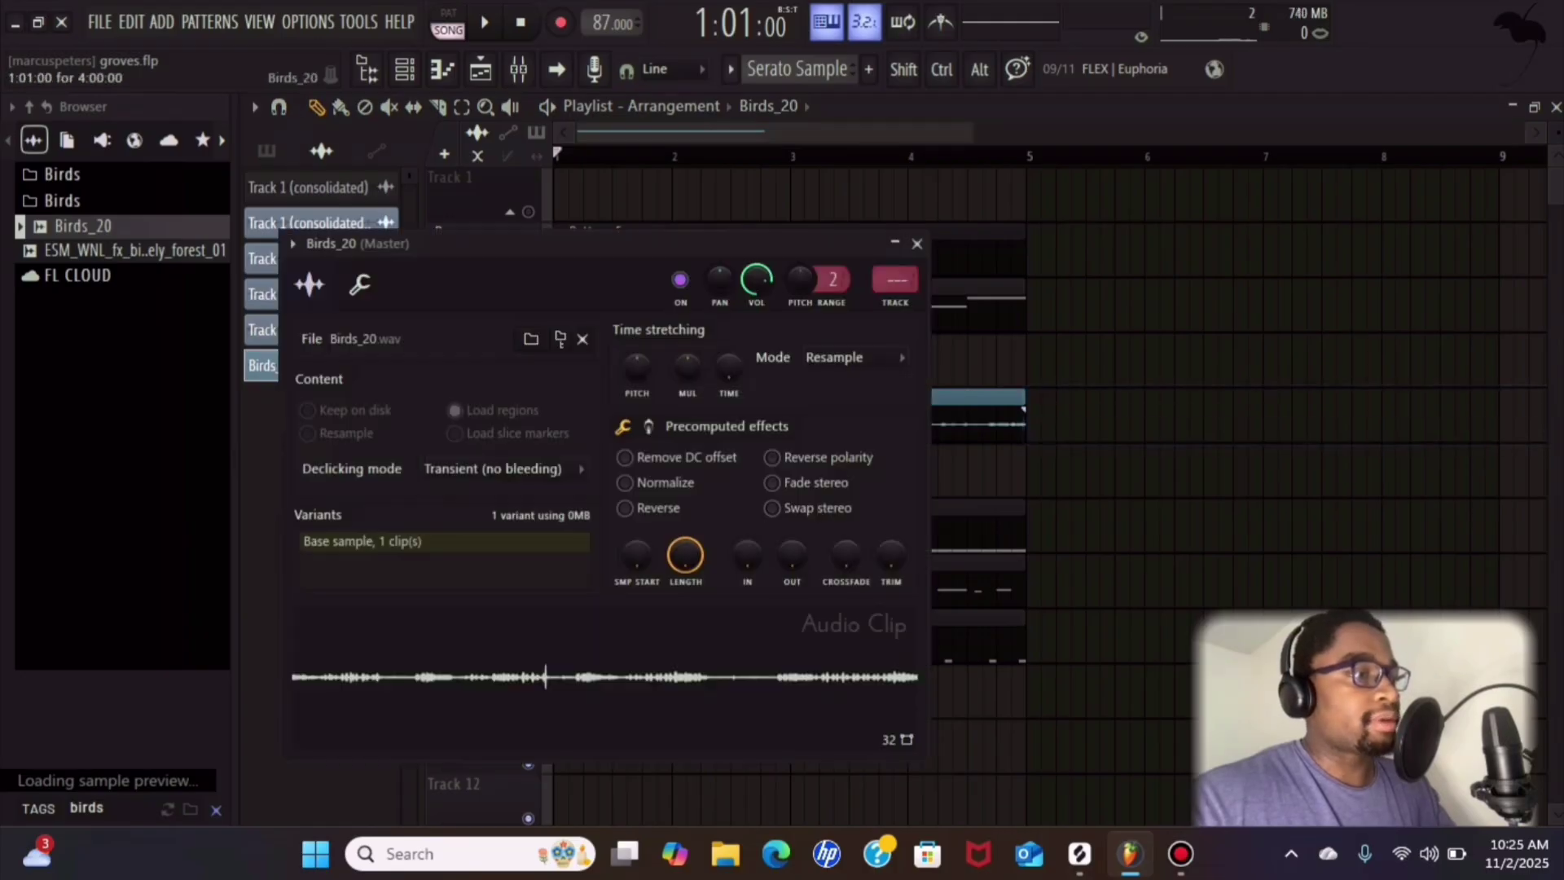
key(ctrl+l)
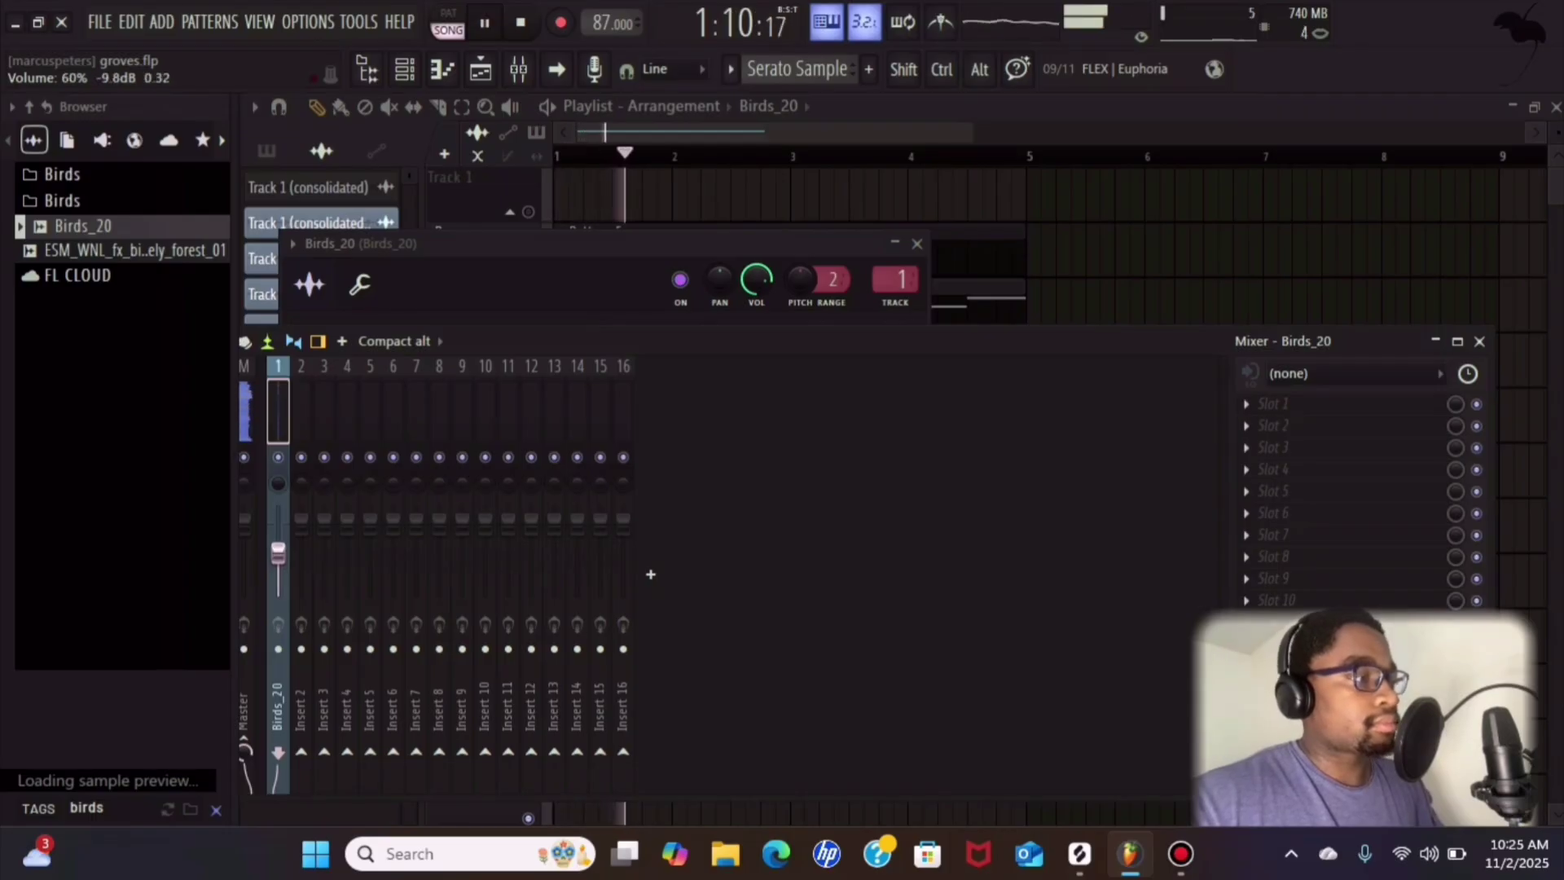
drag(277, 547, 278, 545)
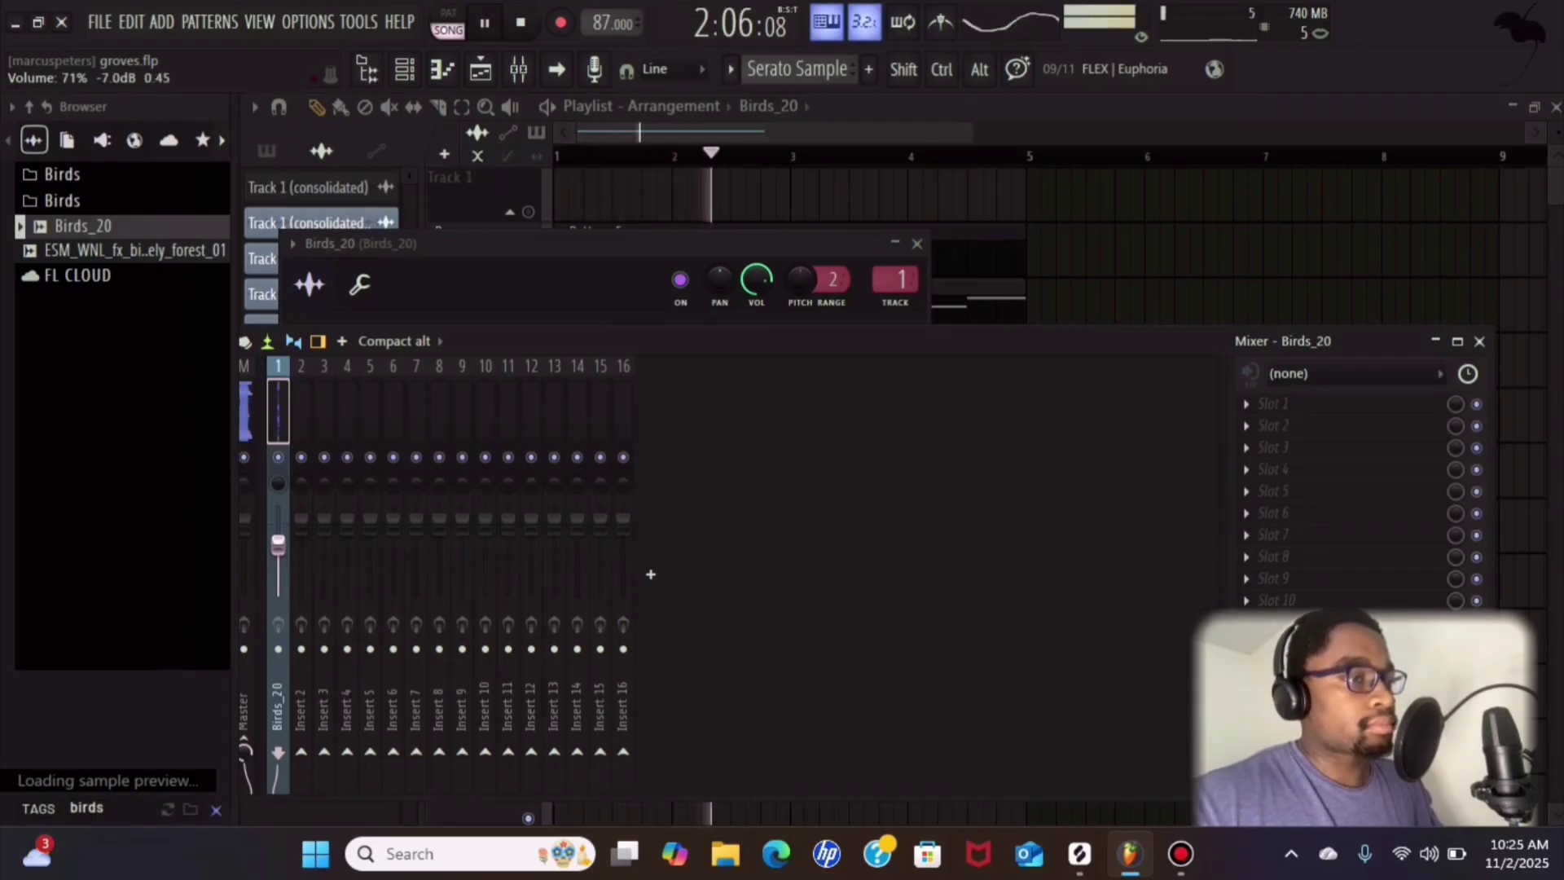
click(917, 244)
key(F9)
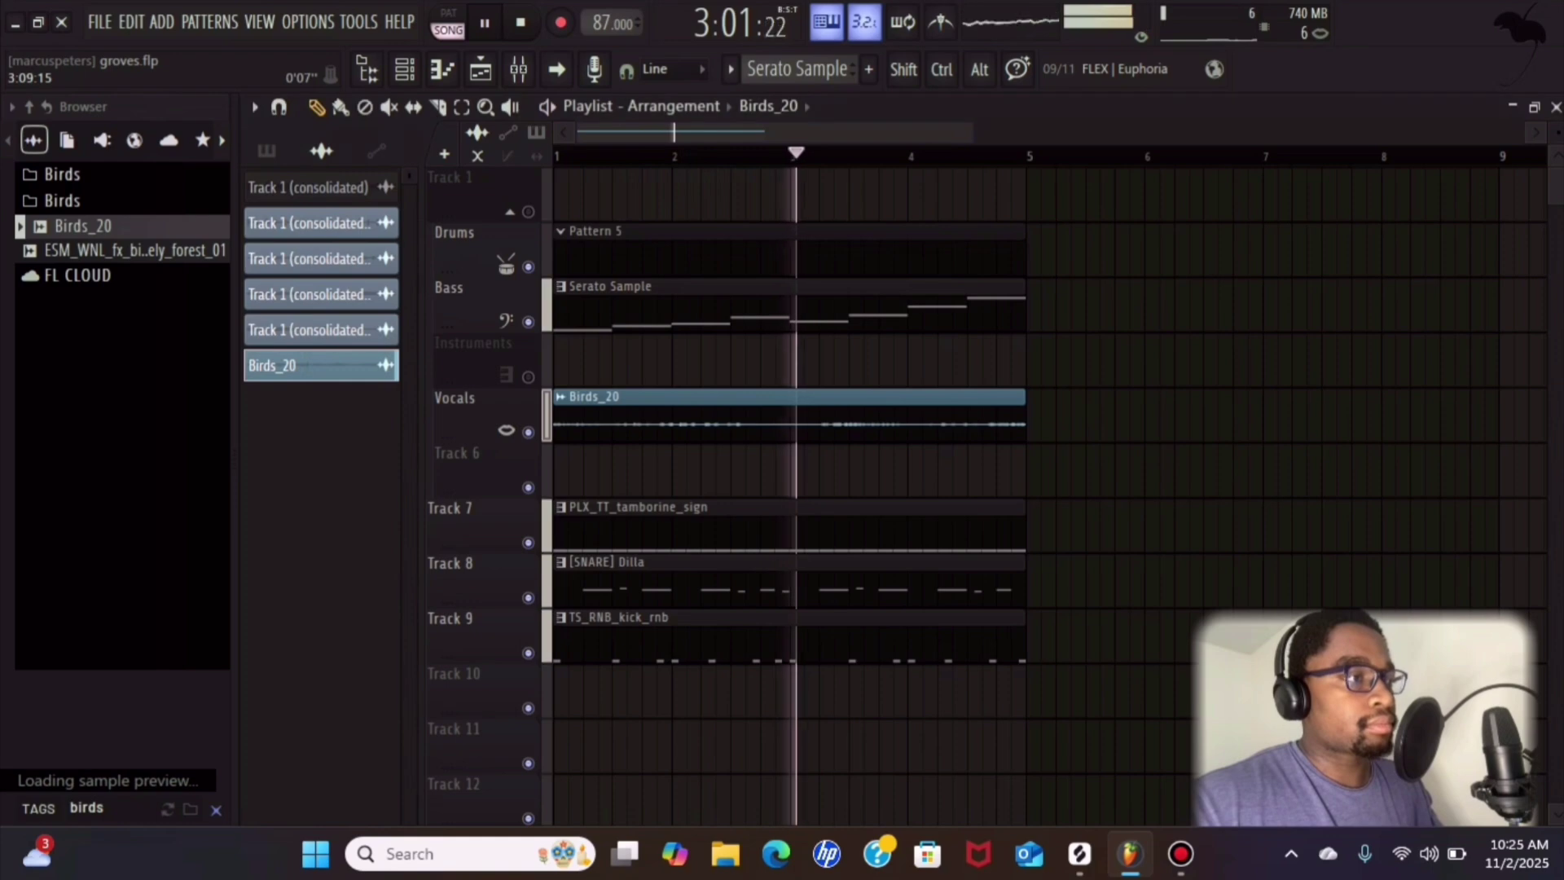
scroll(978, 489, down, 1)
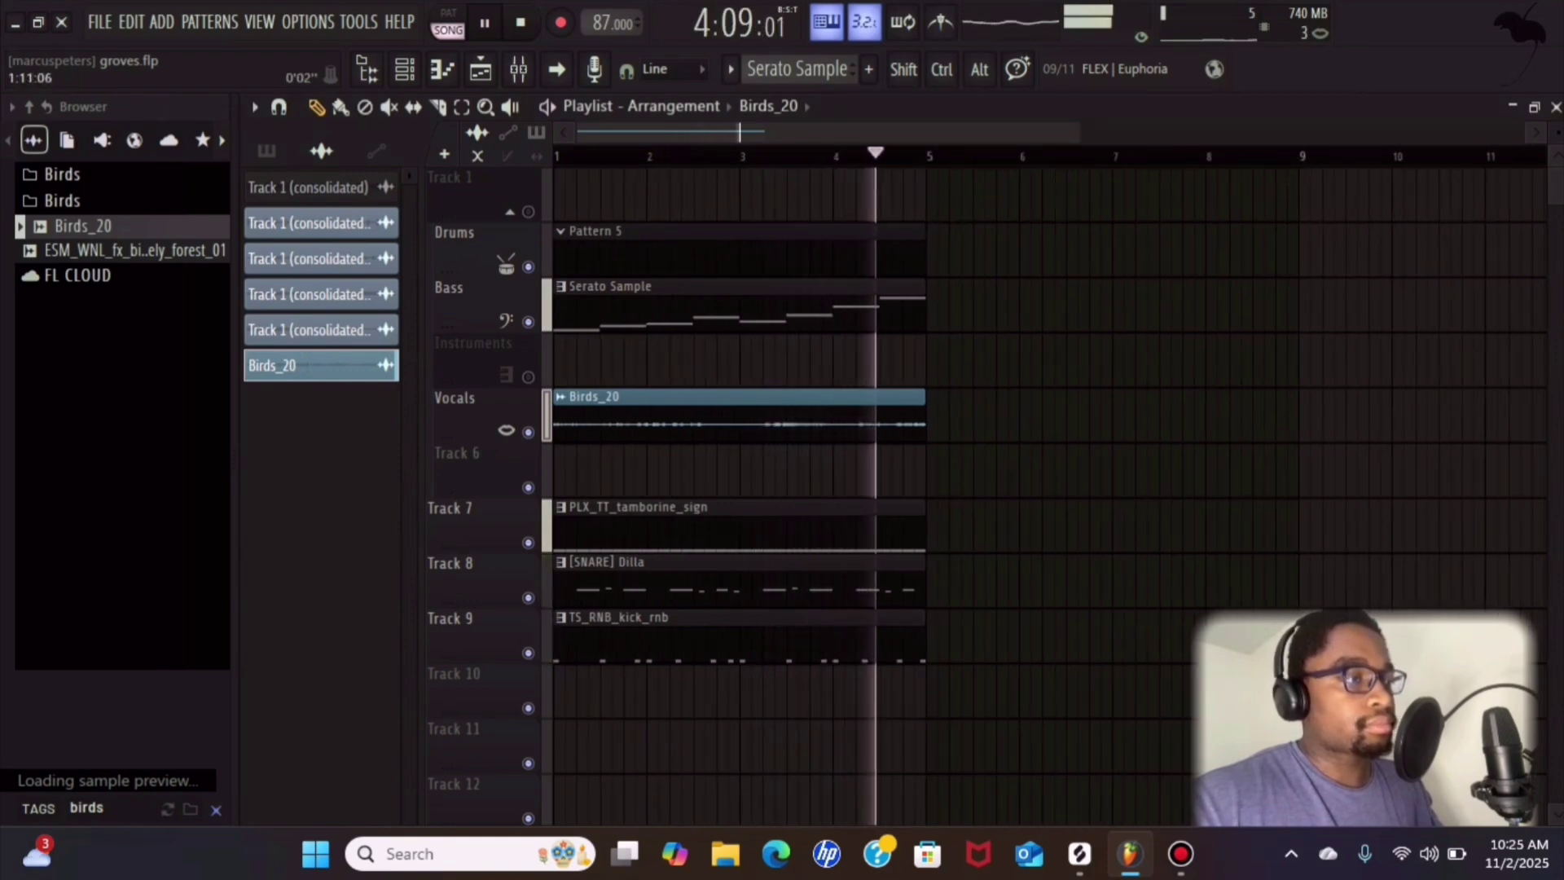
click(99, 22)
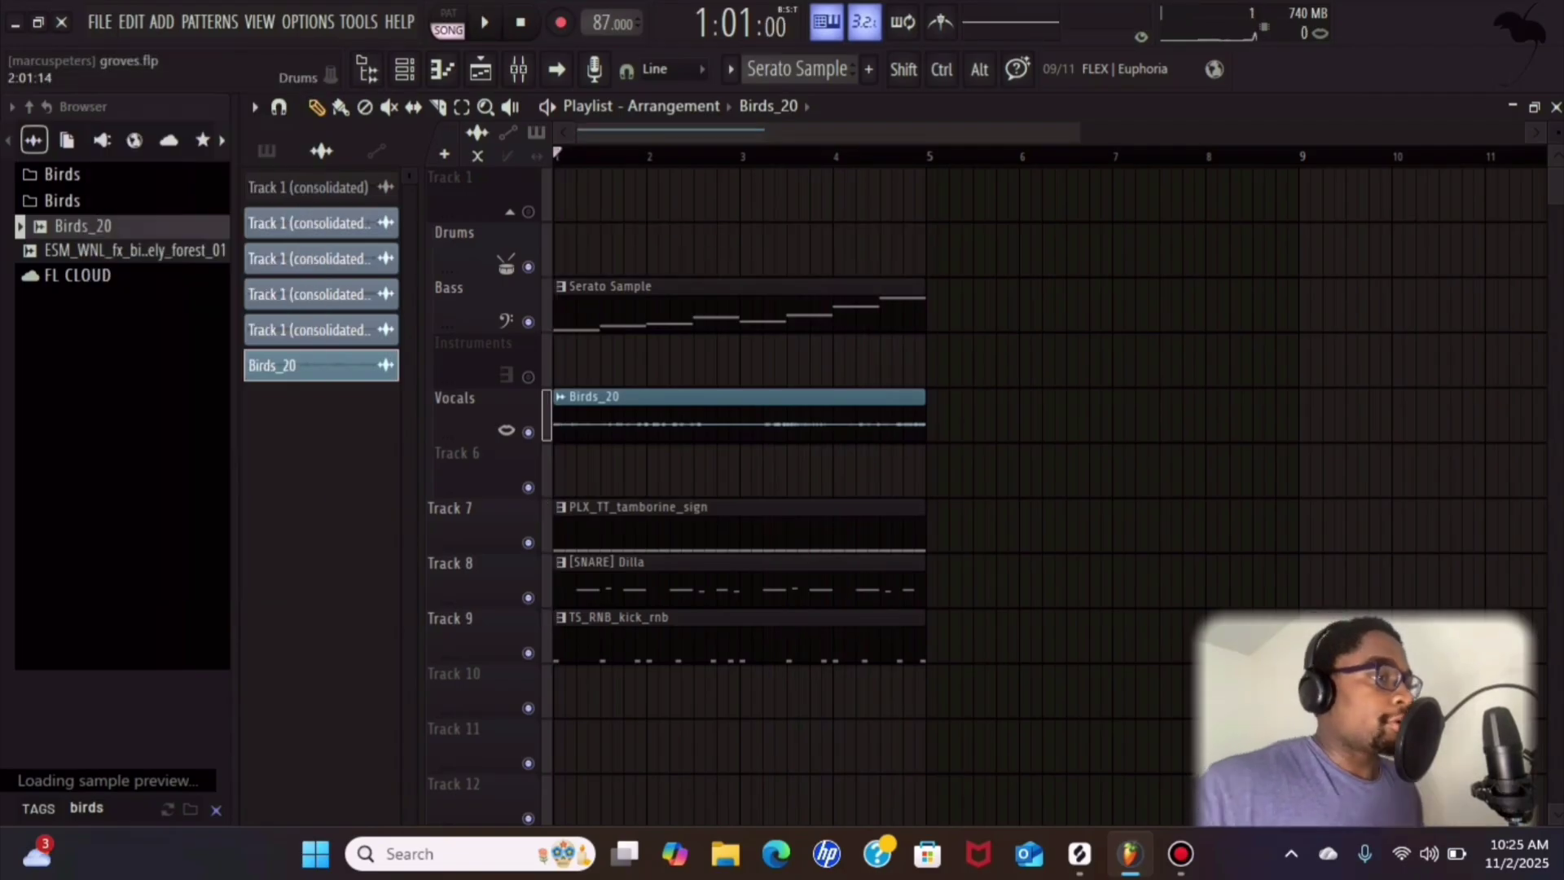
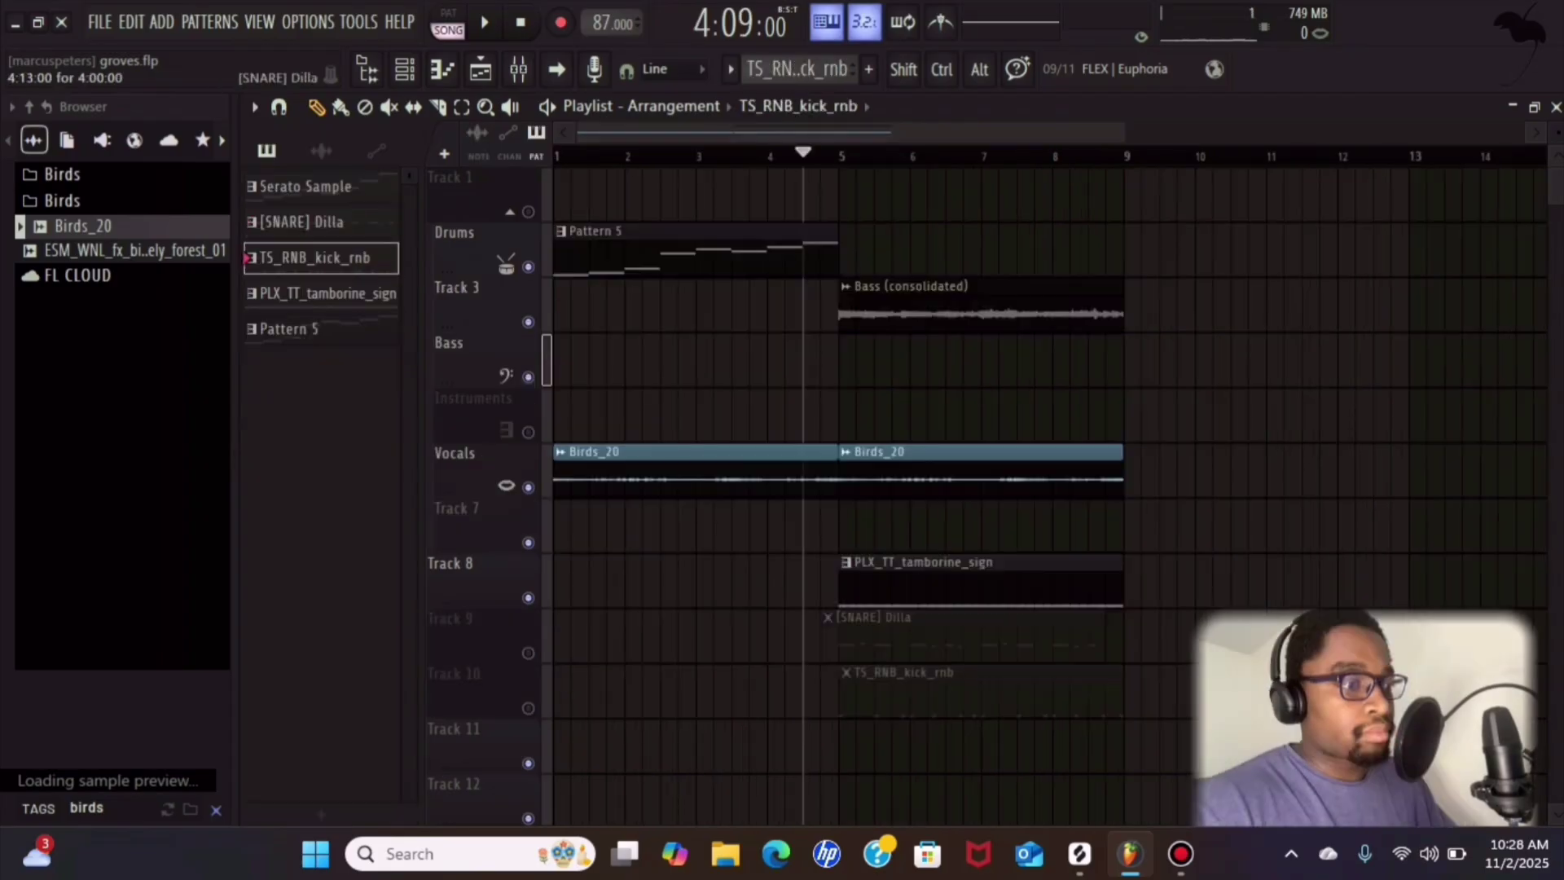
- Align the [SNARE] Dilla clip with bar 5, unmute the snare and kick tracks and play the section
click(321, 222)
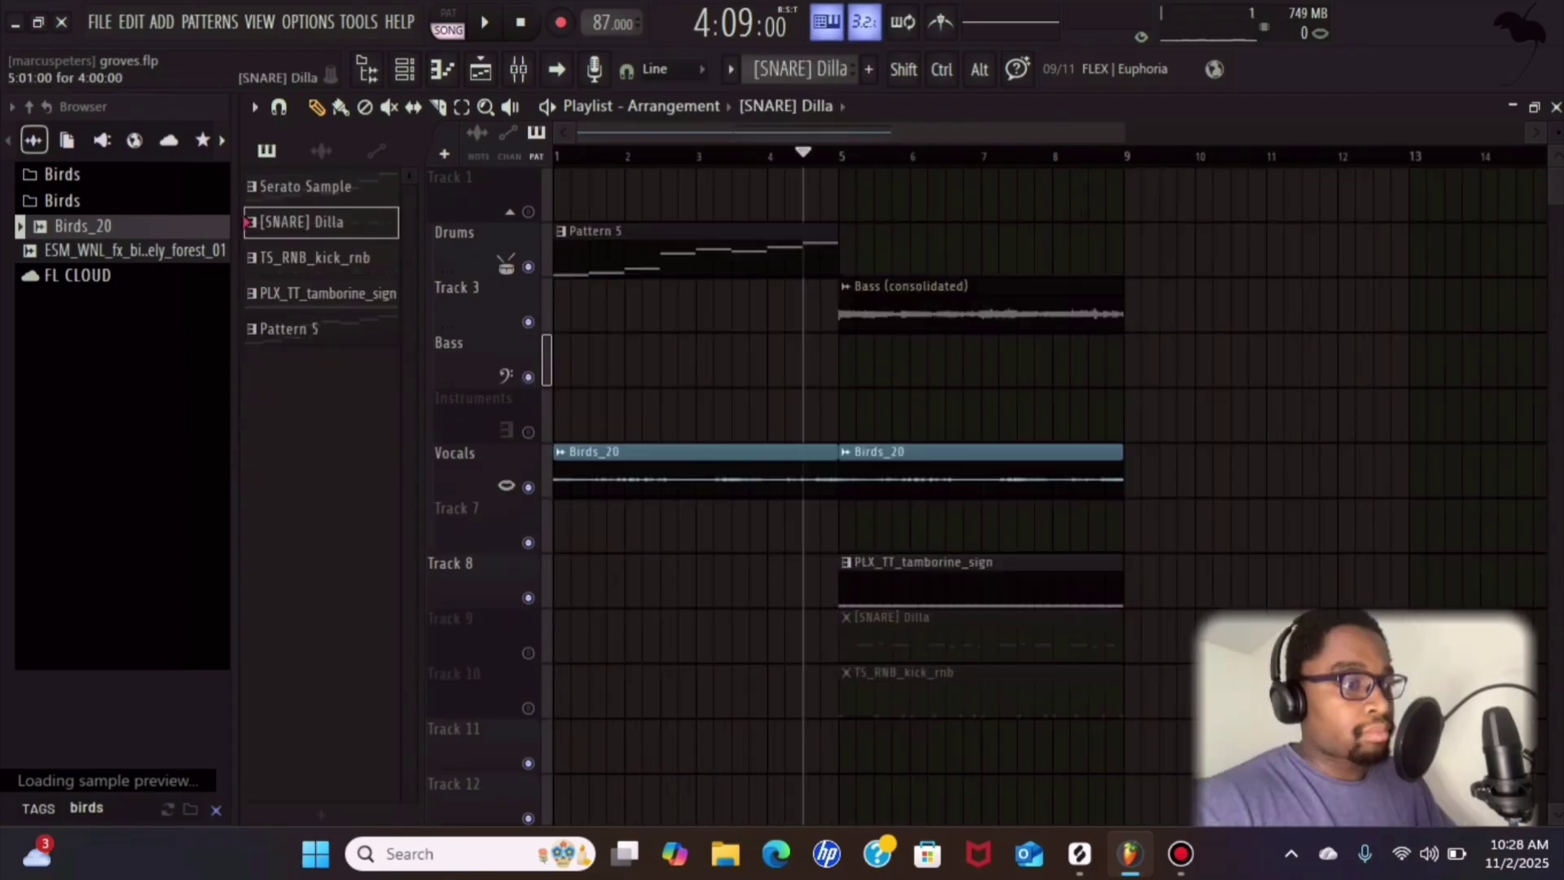
click(528, 653)
click(528, 708)
key(space)
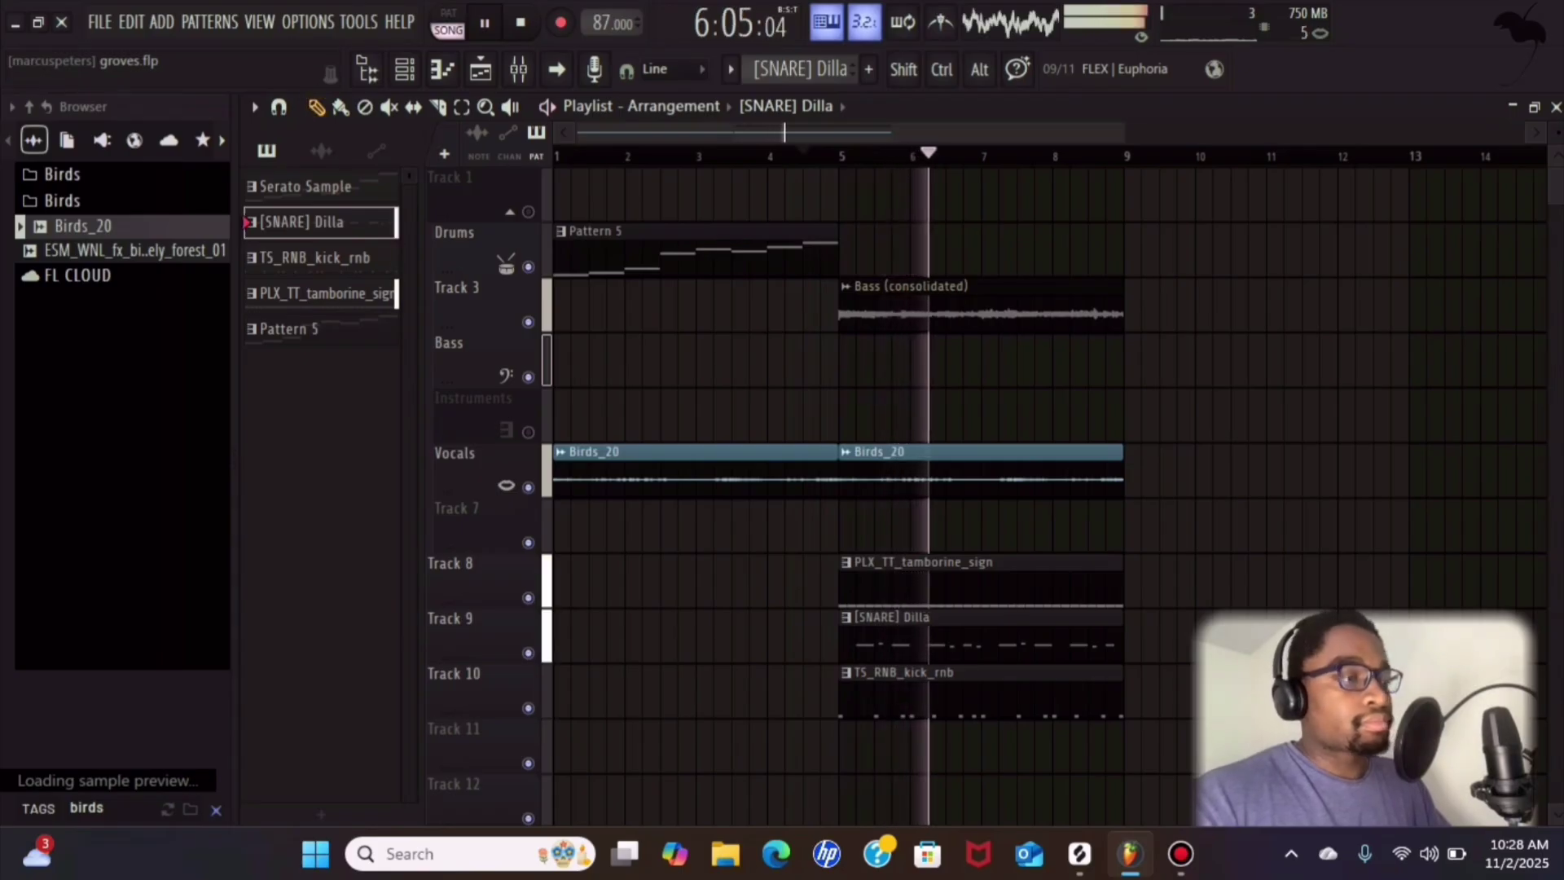
scroll(847, 391, down, 1)
key(space)
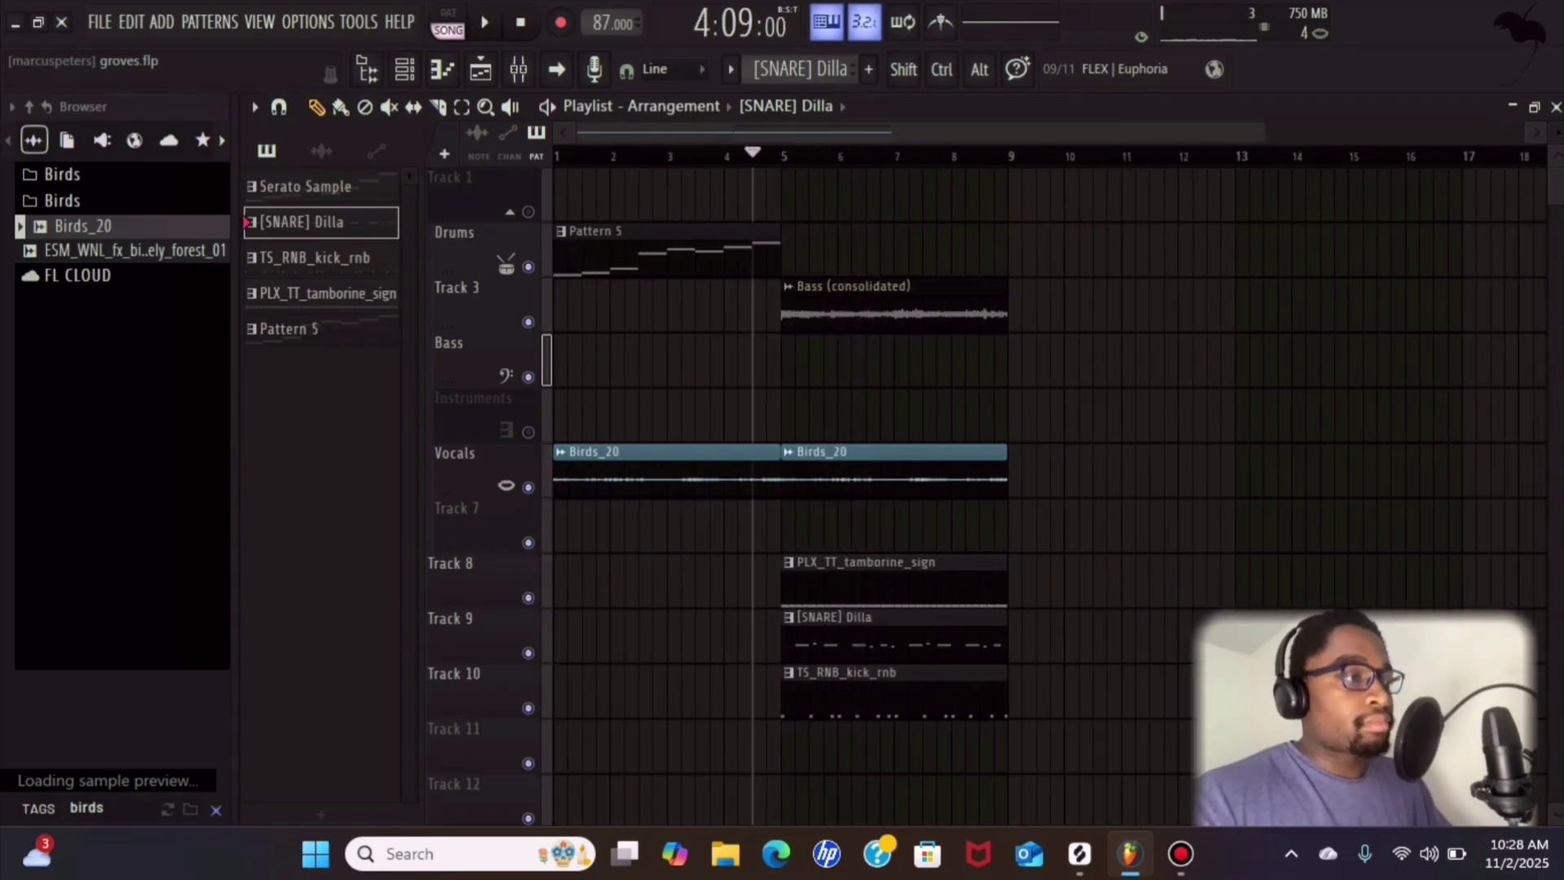
- Open the Channel rack and go through the patterns to the PLX_TT_tamborine_sign pattern
click(405, 69)
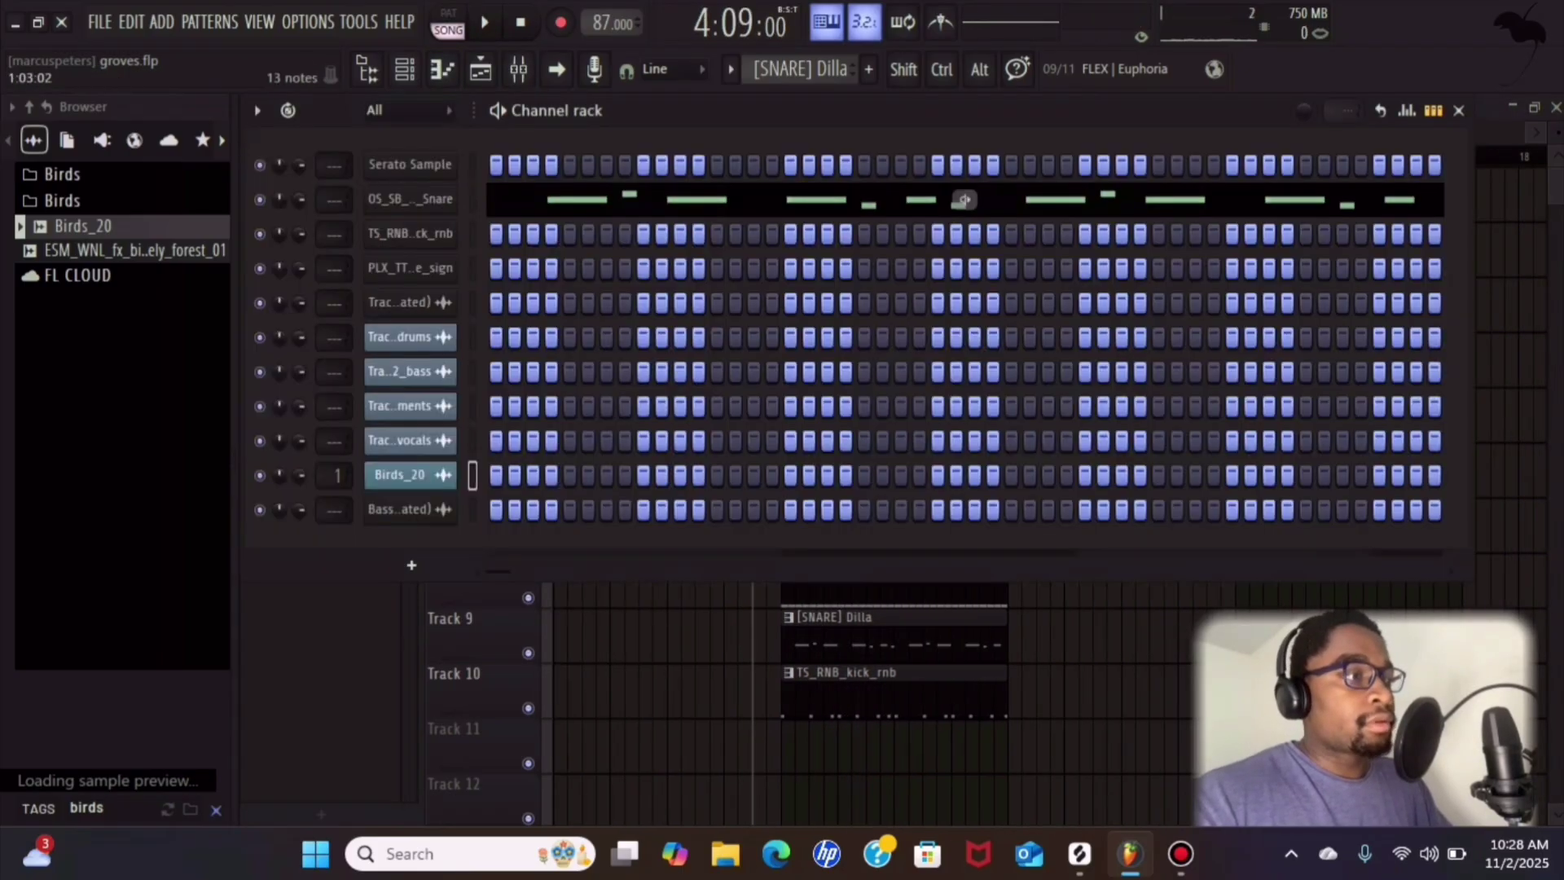
key(Left)
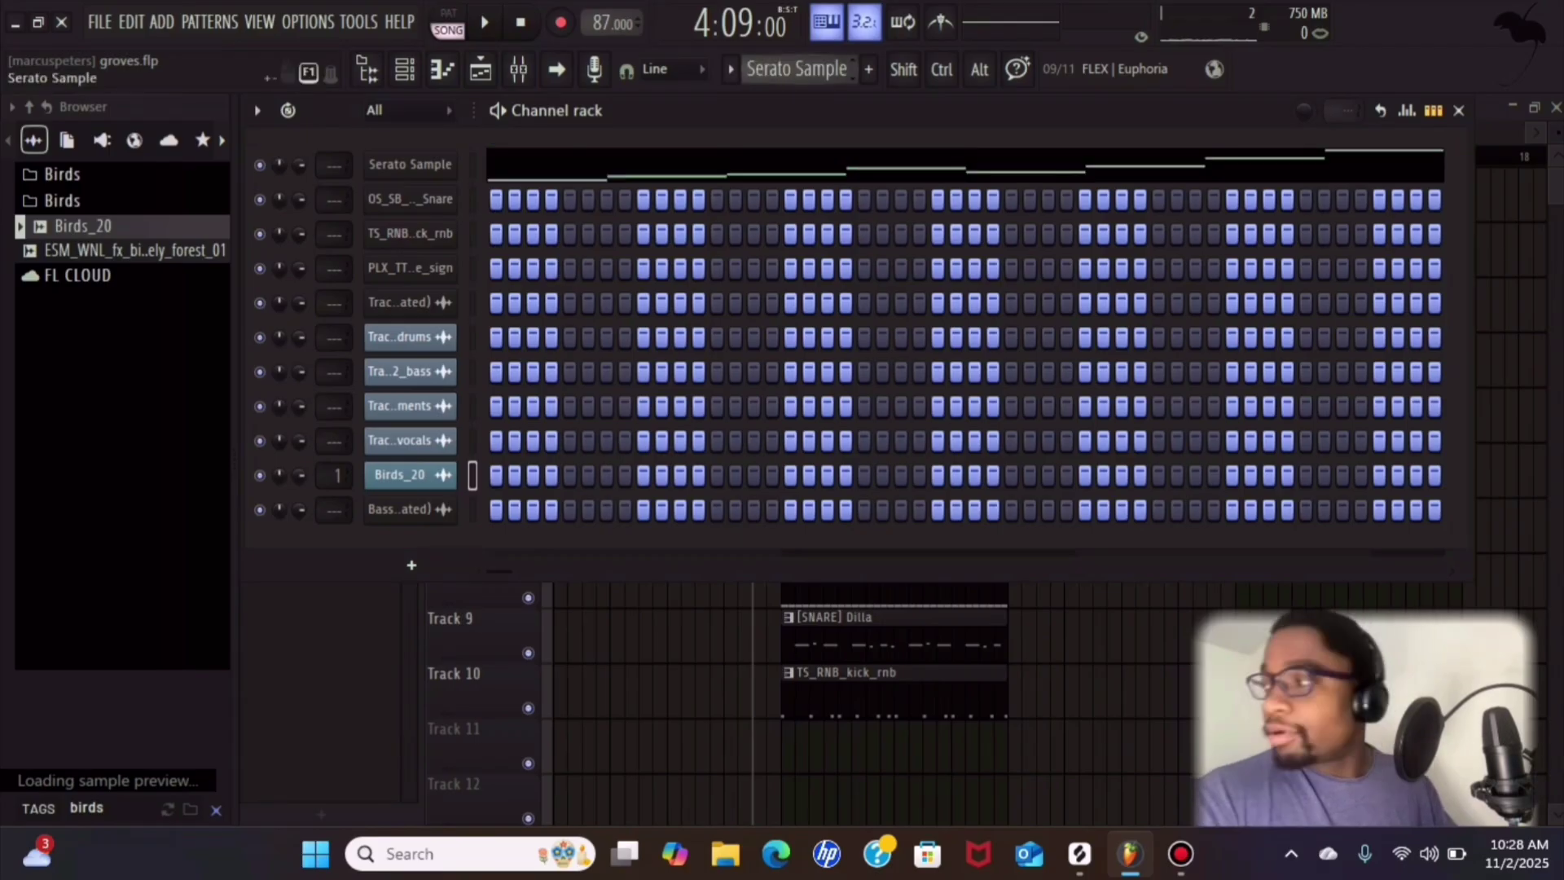
key(Right)
key(Right)
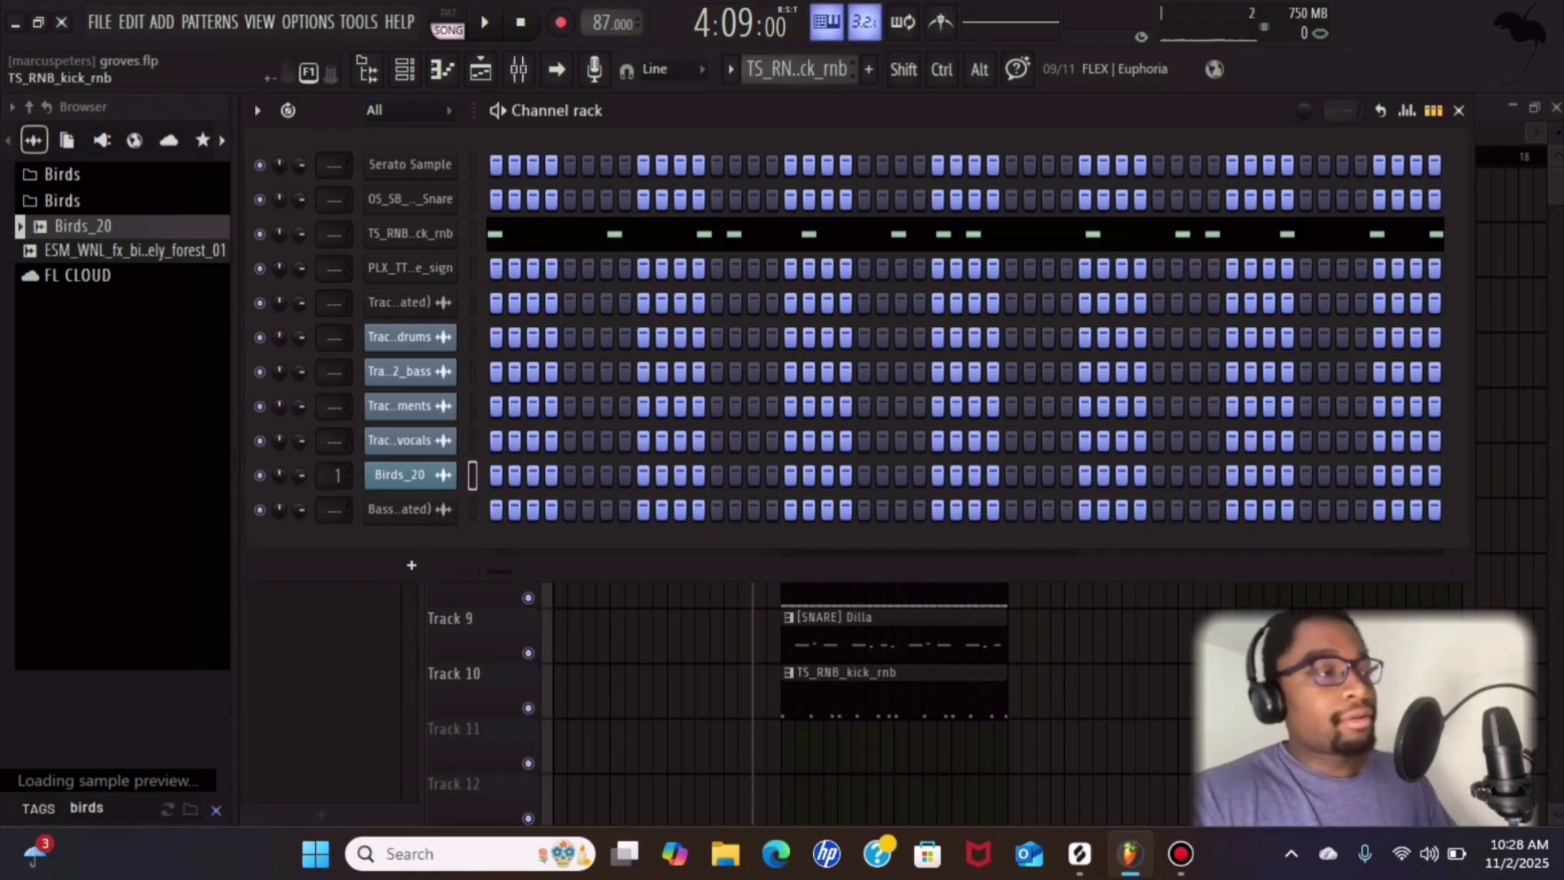
scroll(797, 69, down, 3)
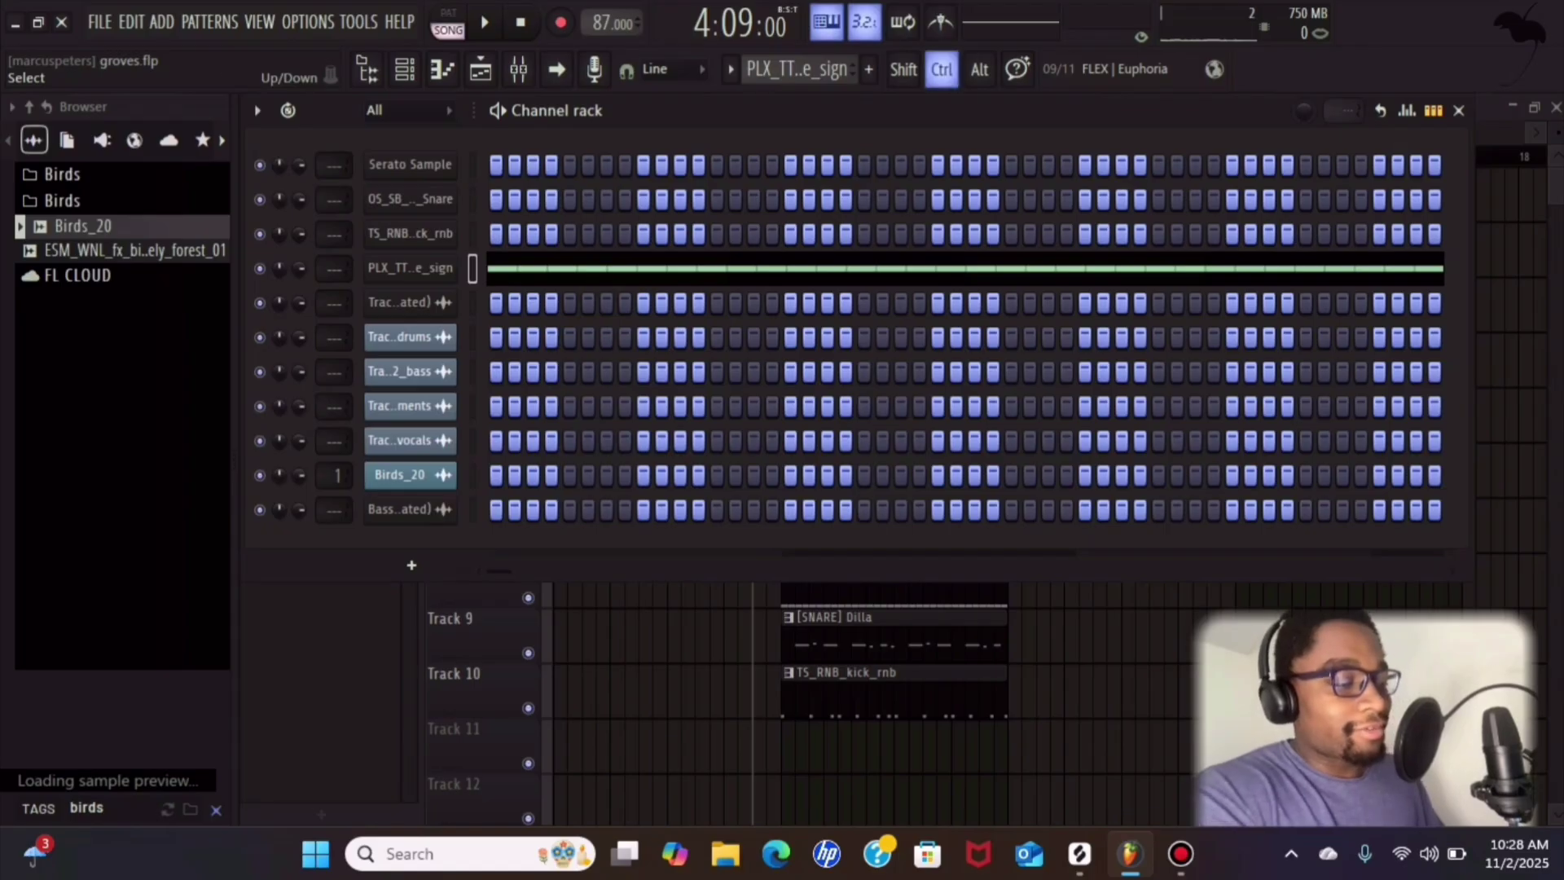
- Route the tambourine channel to mixer track 2 and load Fruity PanOMatic in its first effect slot
key(ctrl+l)
click(1247, 397)
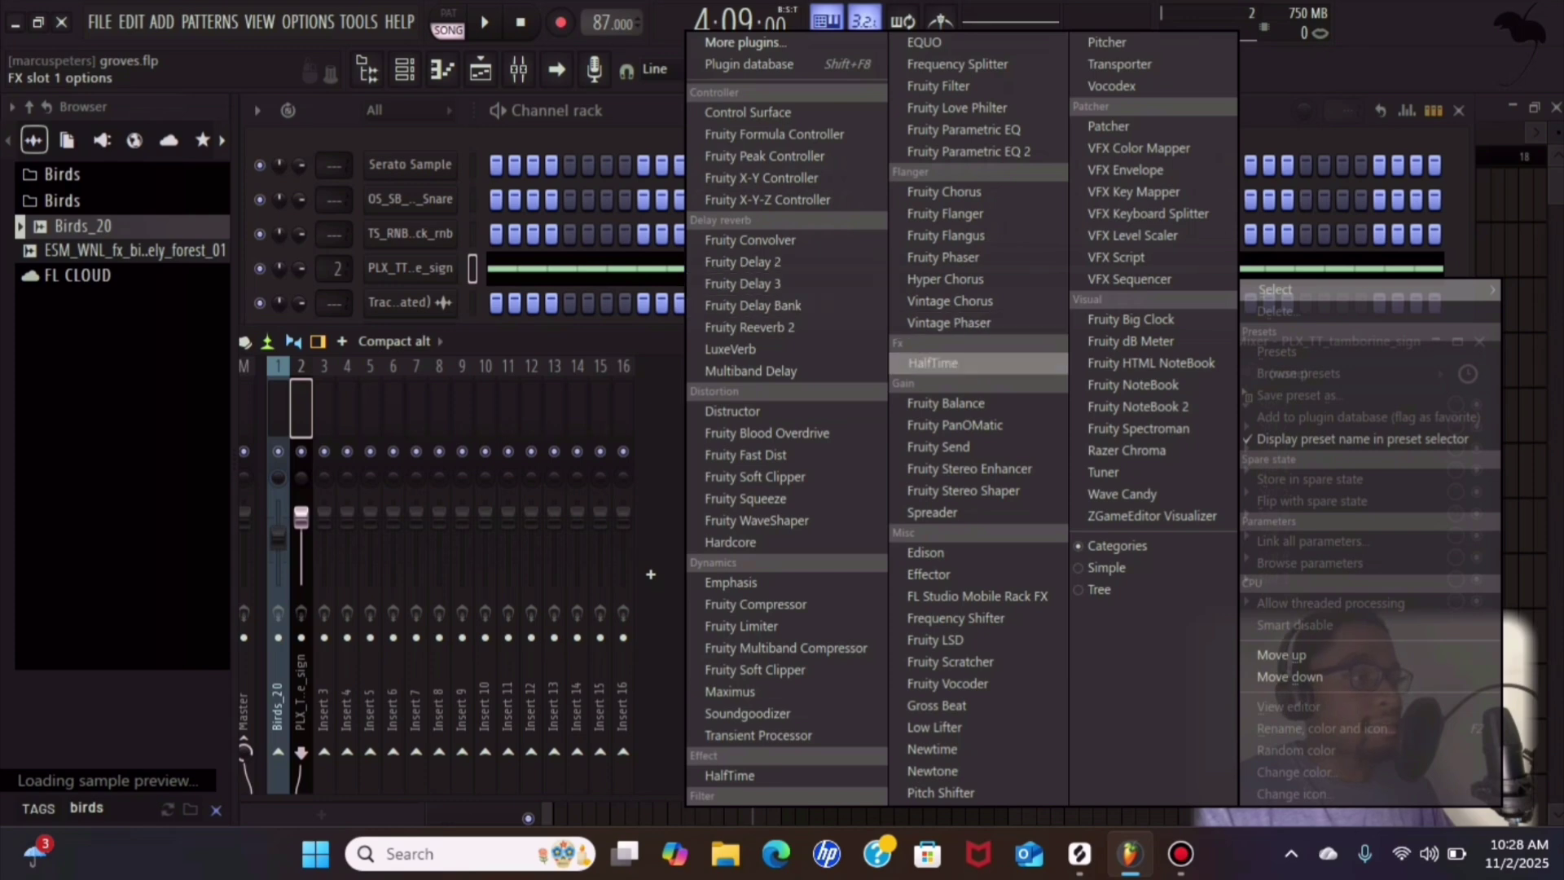
click(952, 425)
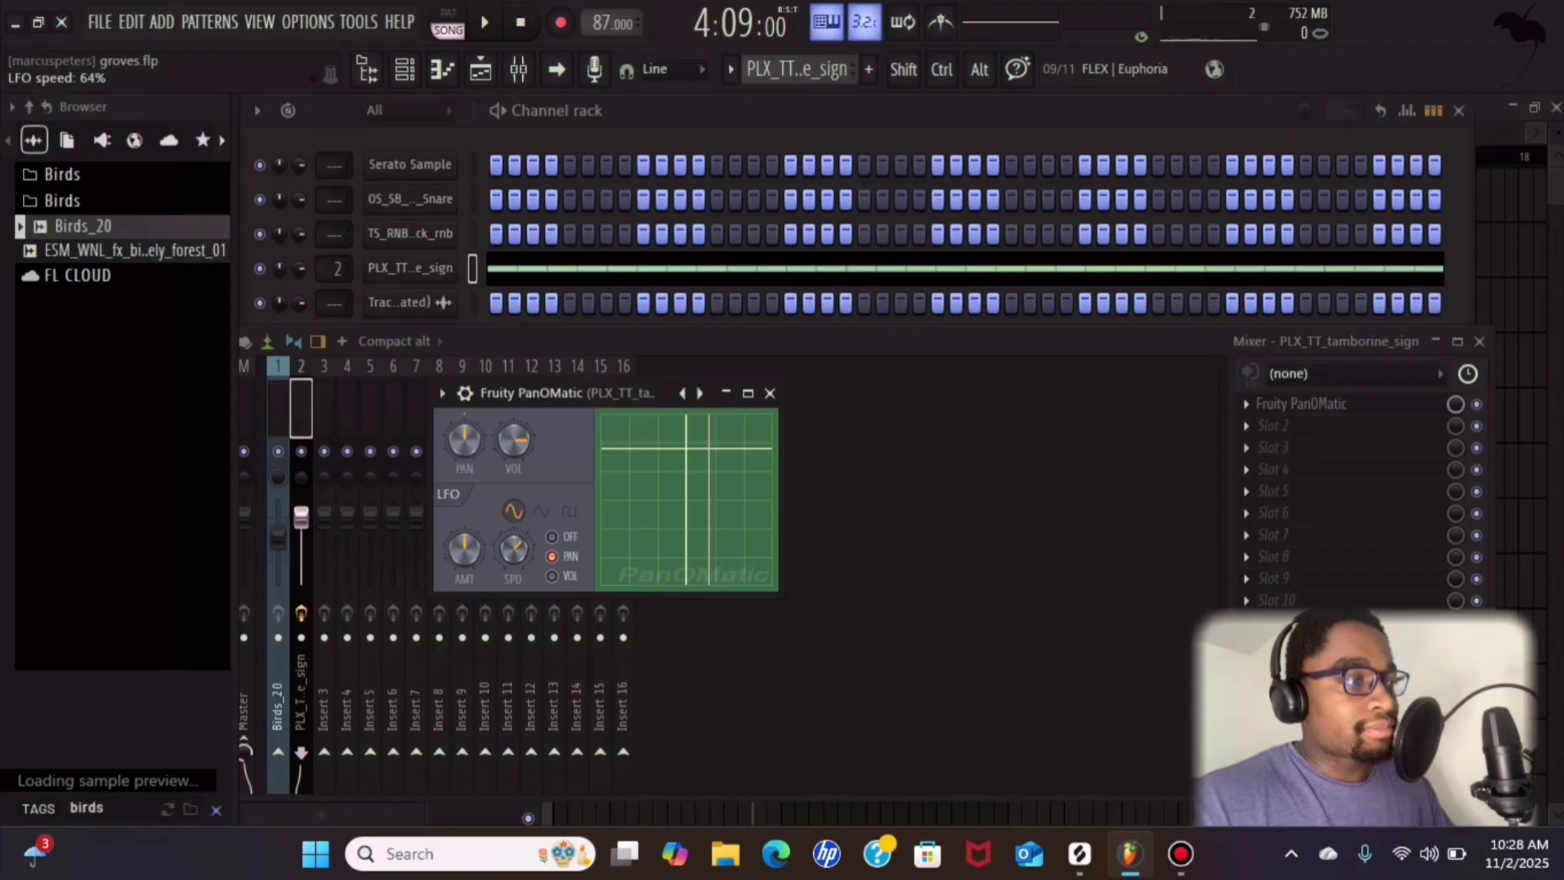
- Lower the tambourine's mixer track volume to 84% (-3.9 dB) and play the arrangement
key(space)
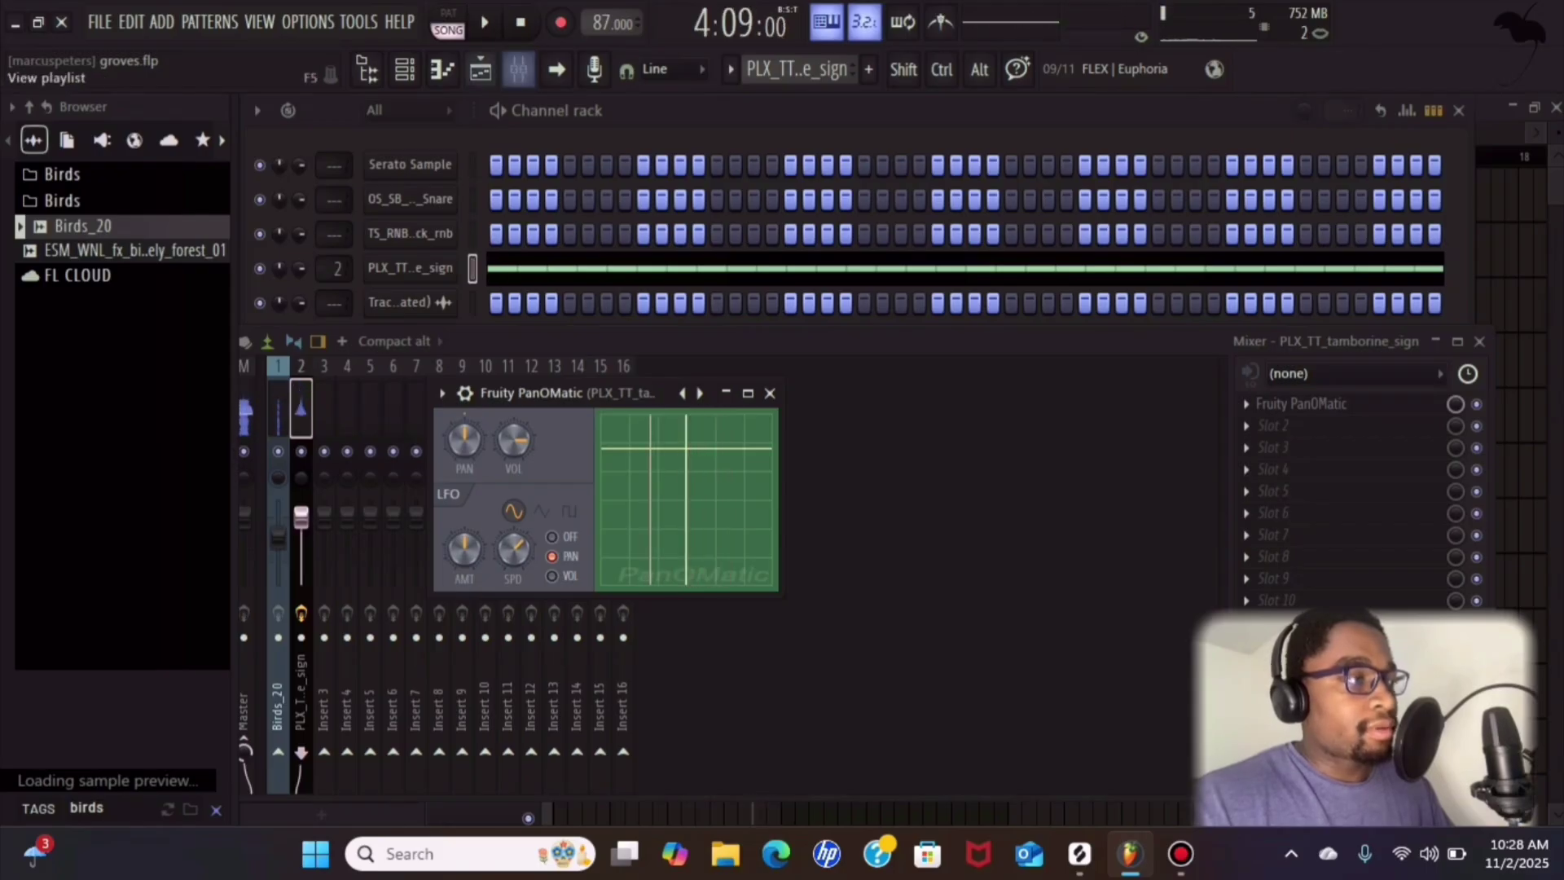
click(518, 69)
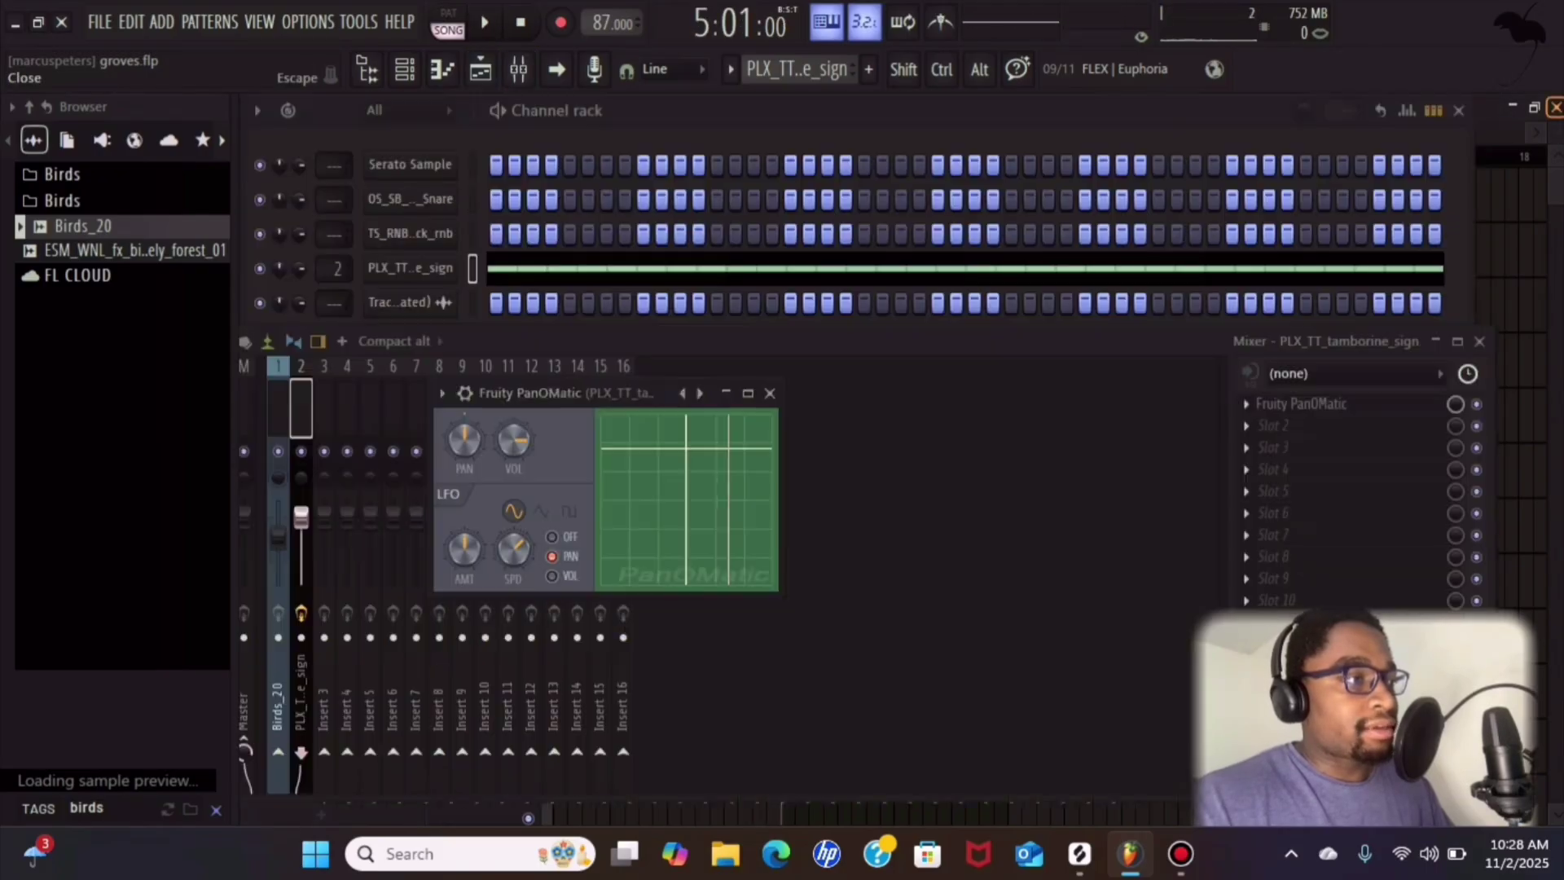
key(F5)
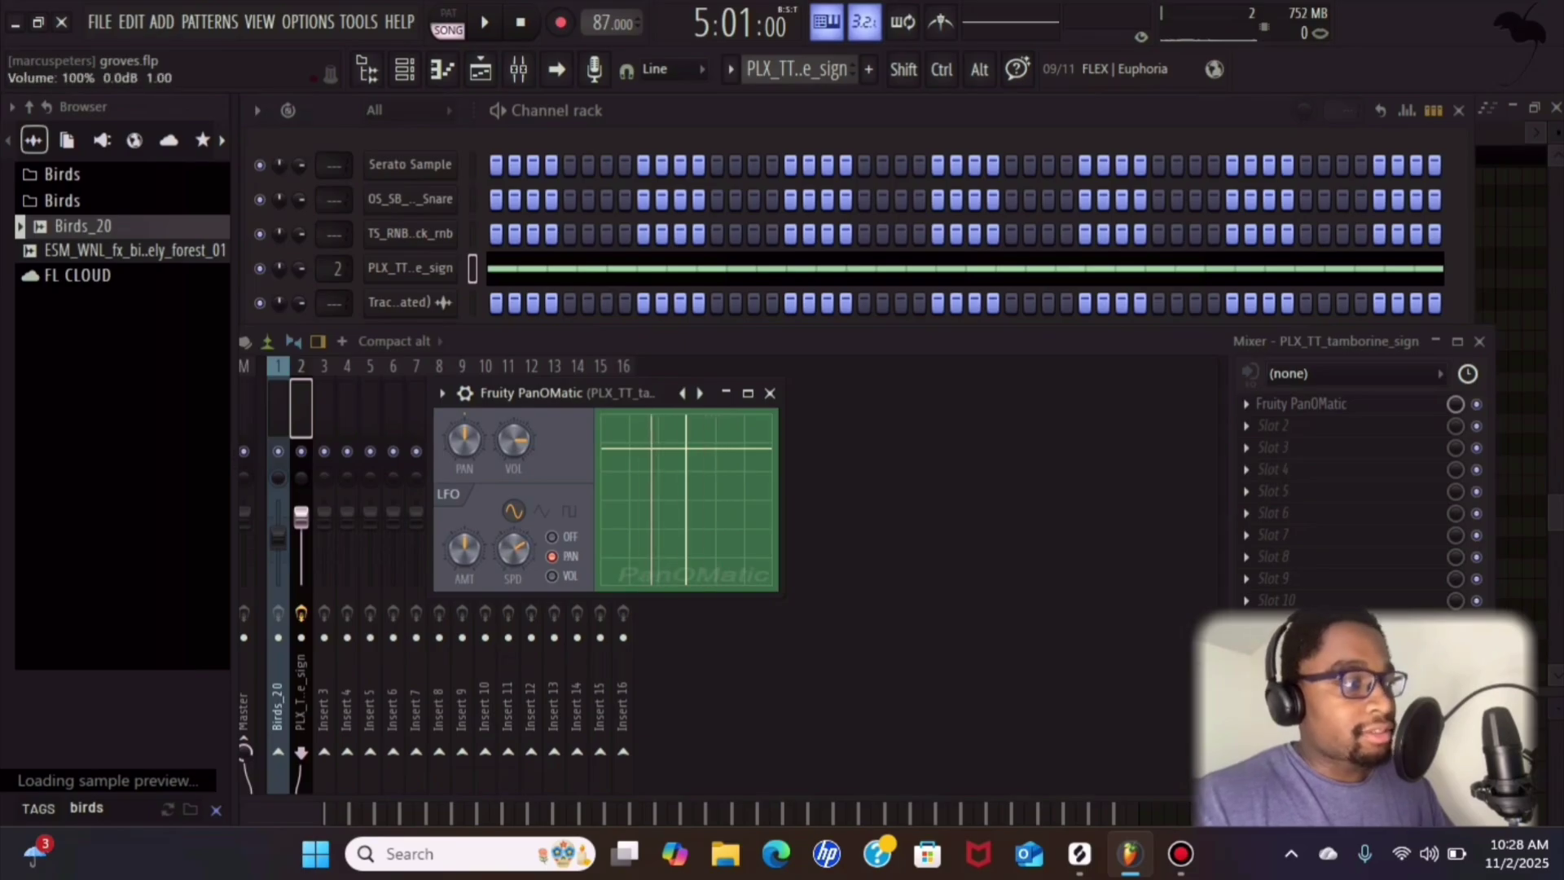
drag(301, 518, 301, 529)
key(space)
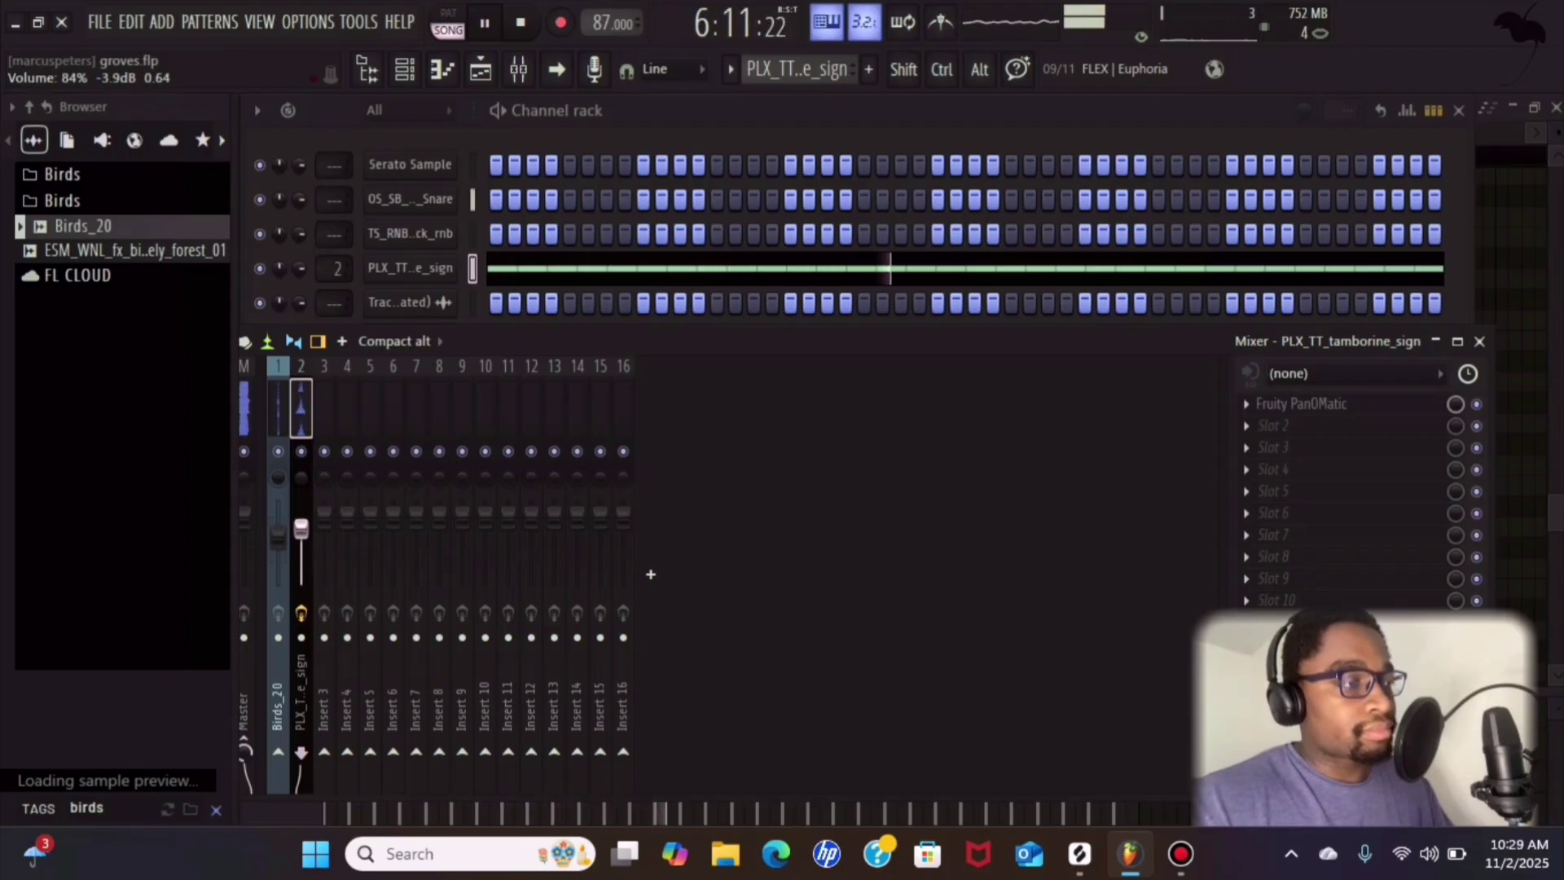
- Return to the playlist and move the playback position back to bar 5
click(375, 110)
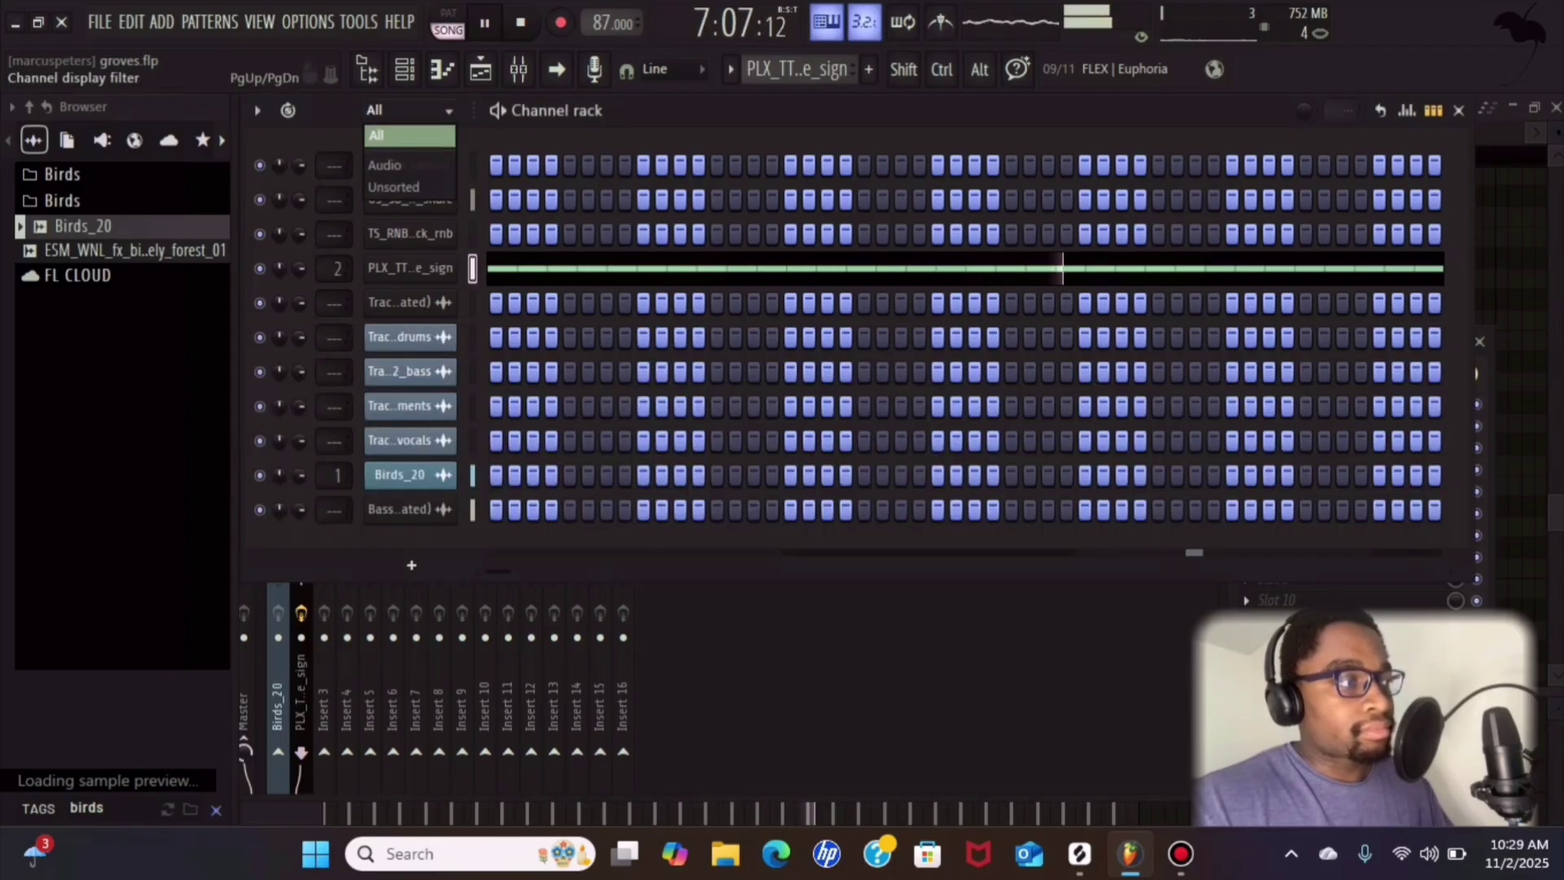
click(480, 69)
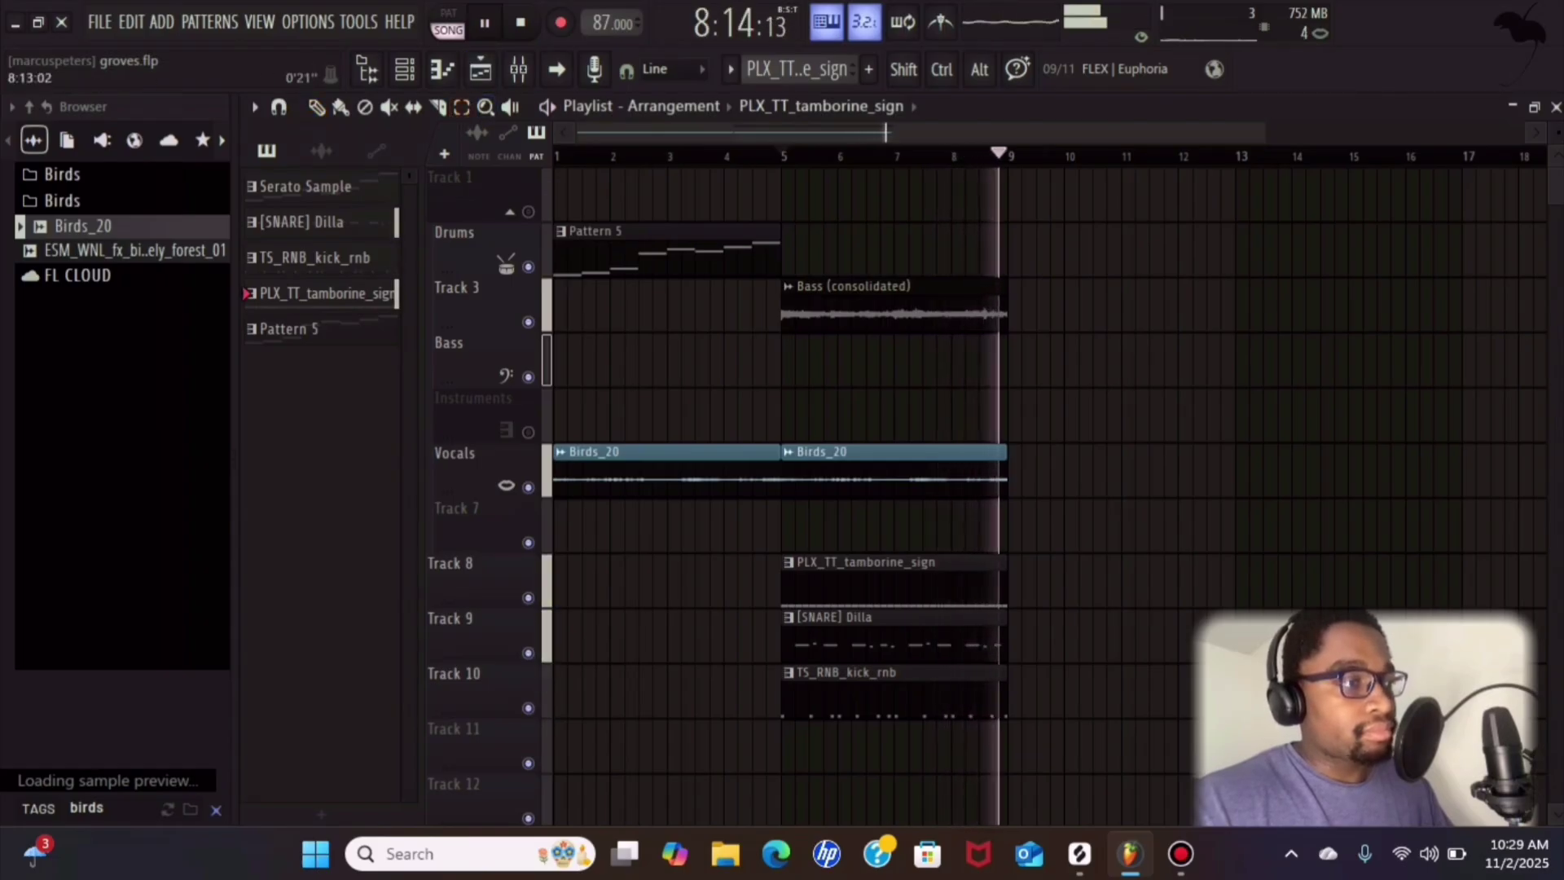
drag(998, 155, 776, 155)
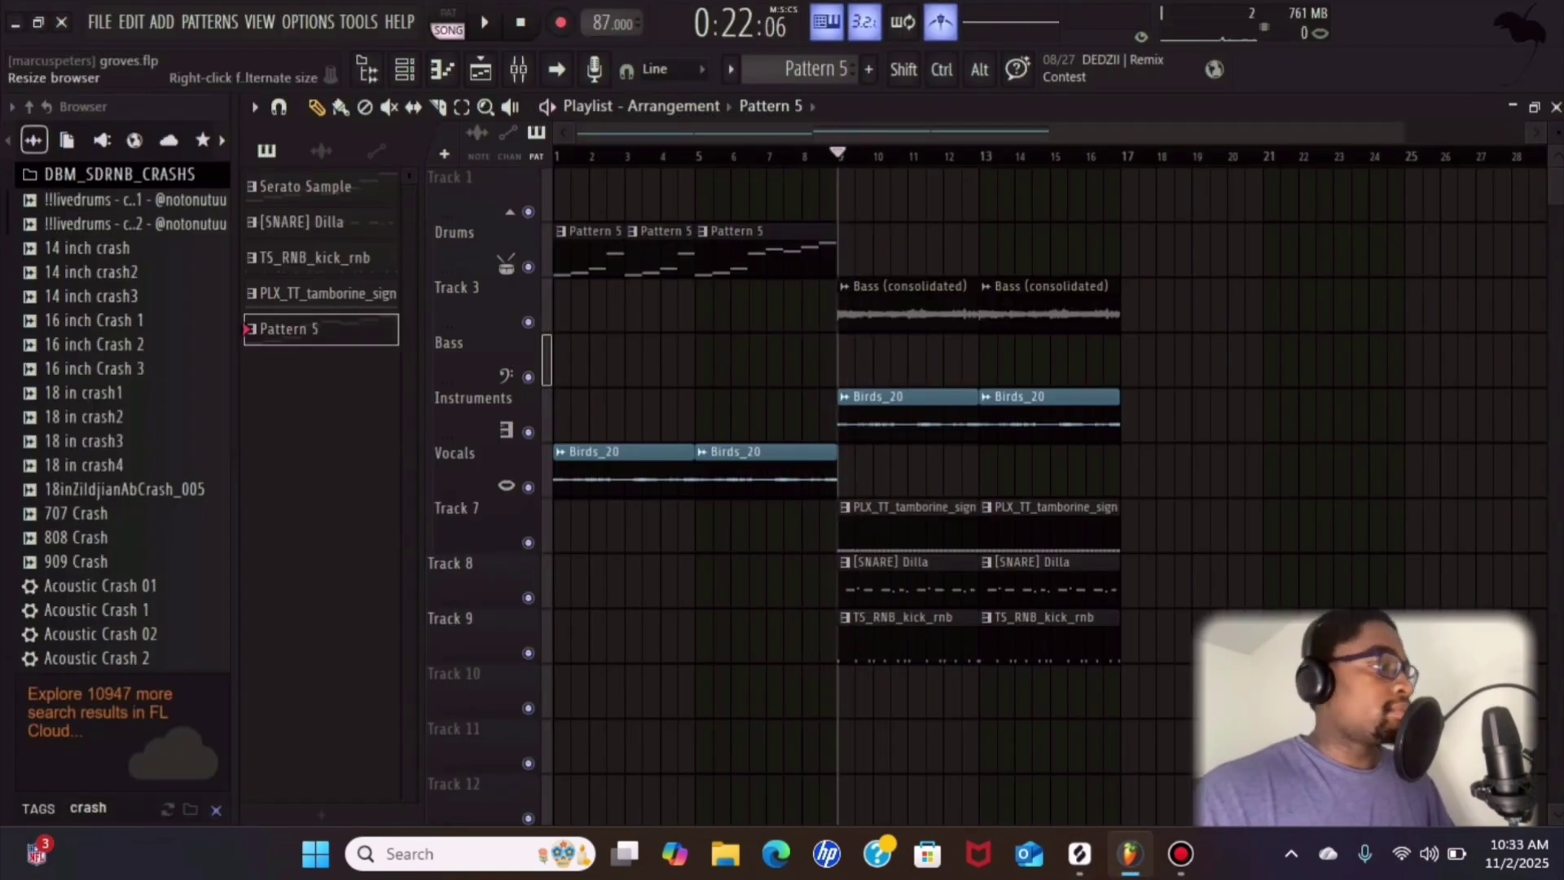
- Audition the 16 inch Crash samples and place two 16 inch Crash 2 clips on the Bass track, one ending and one starting at bar 9
click(104, 369)
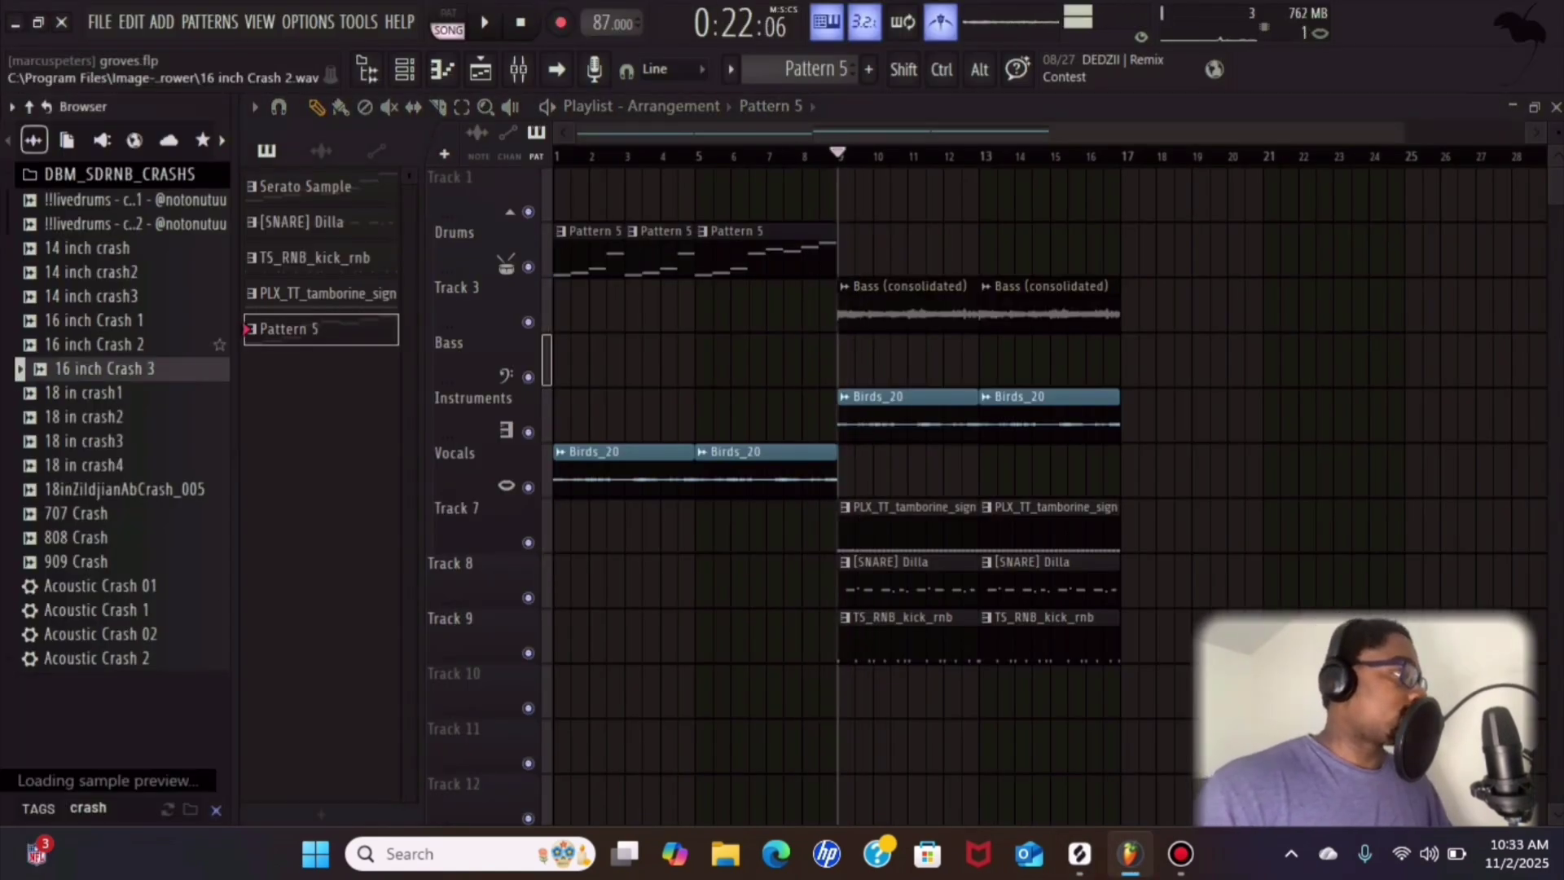
click(104, 345)
click(104, 321)
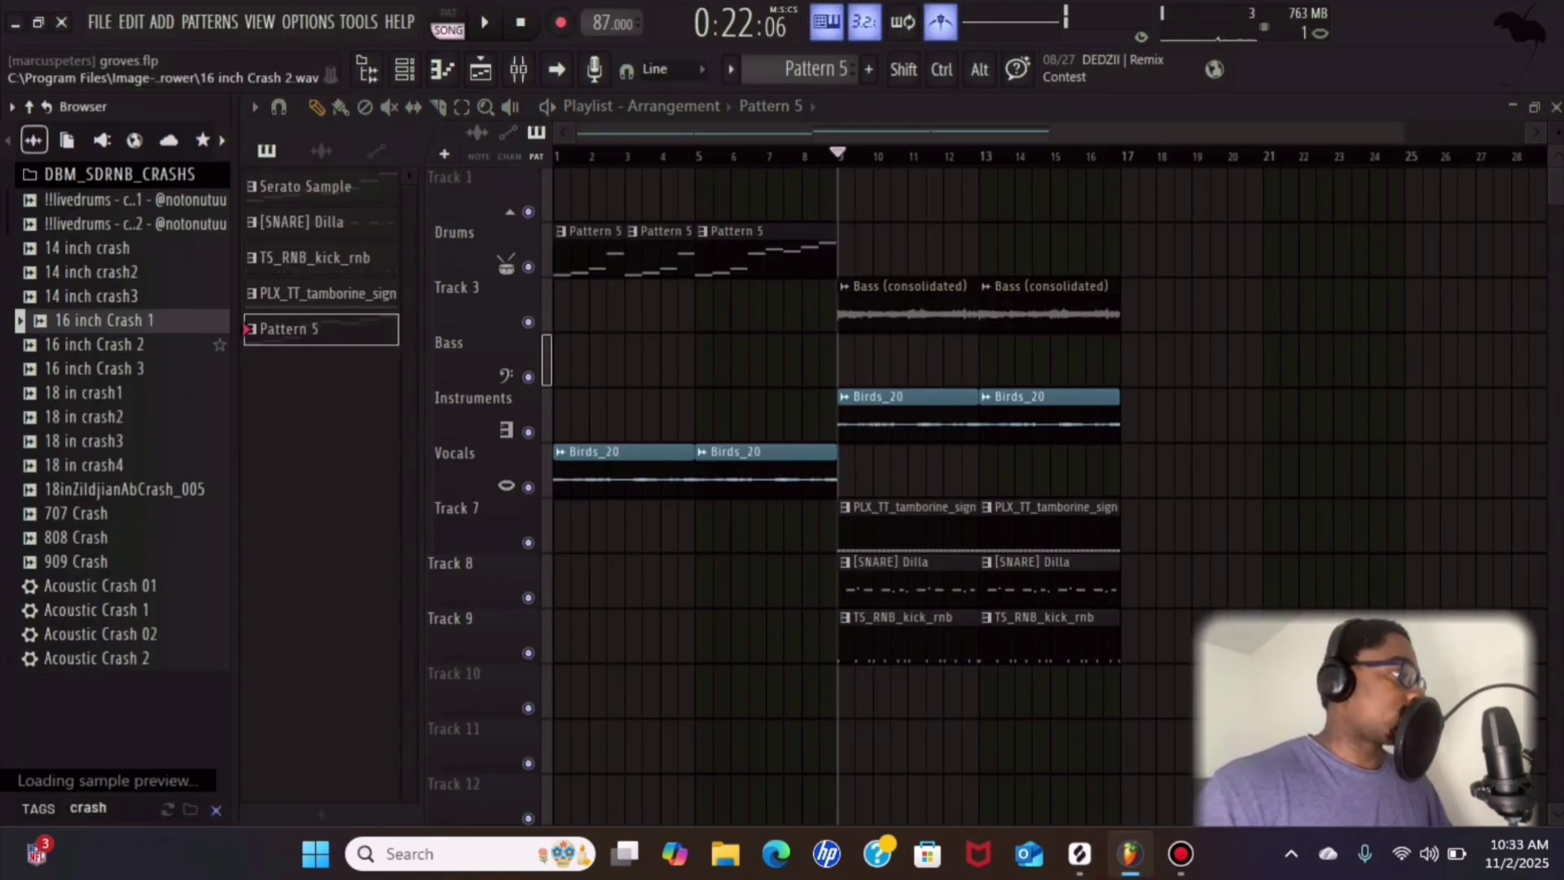
drag(104, 345, 758, 364)
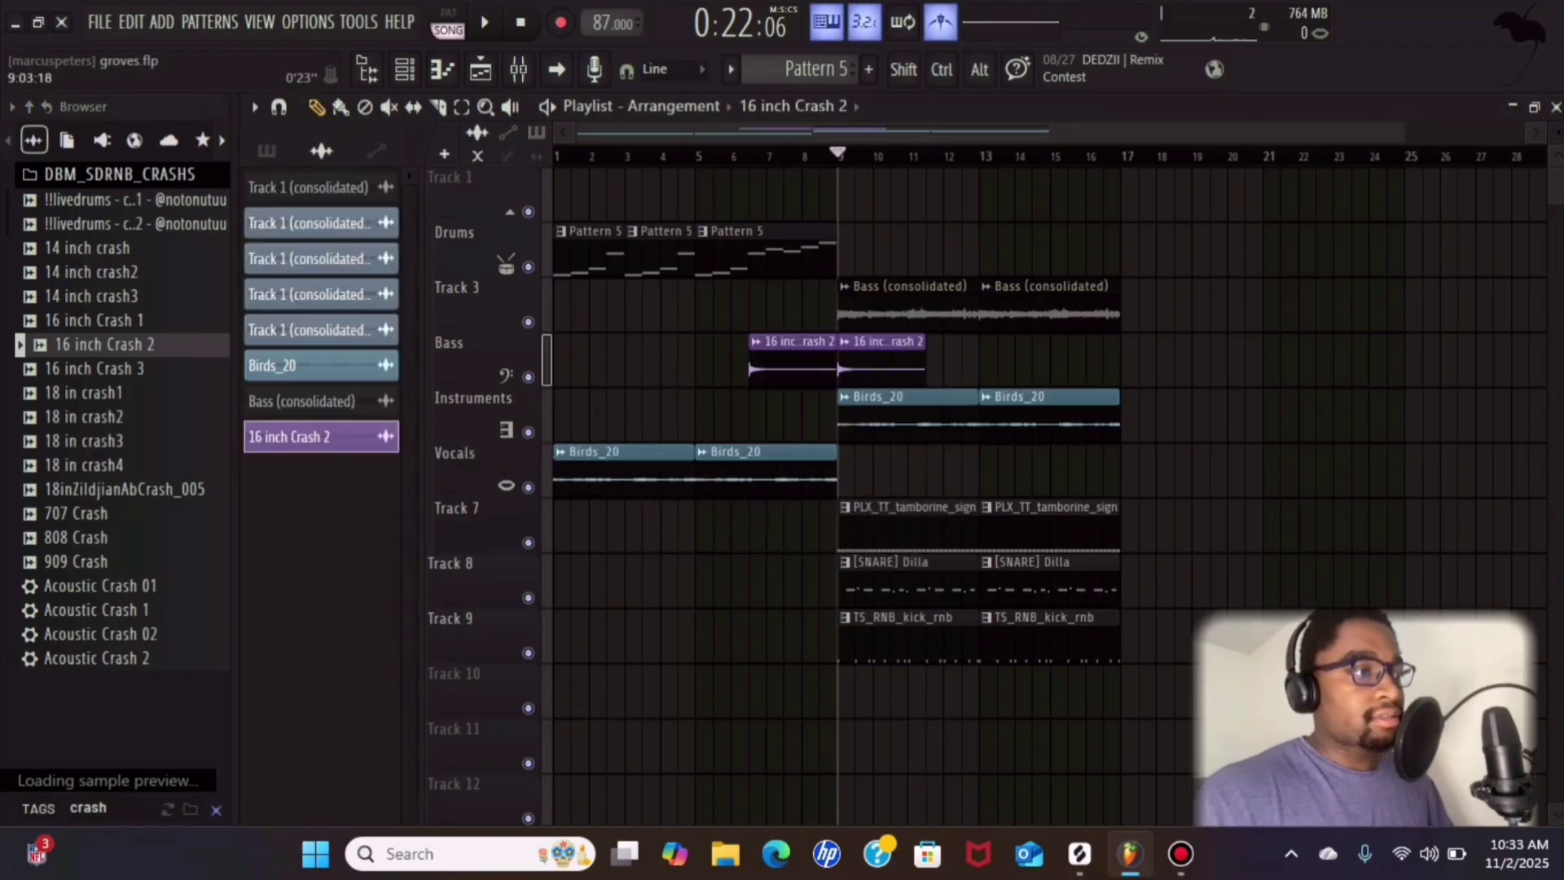
- Make the 16 inch Crash 2 clip before bar 9 unique and reverse its sample
scroll(842, 365, up, 5)
click(560, 341)
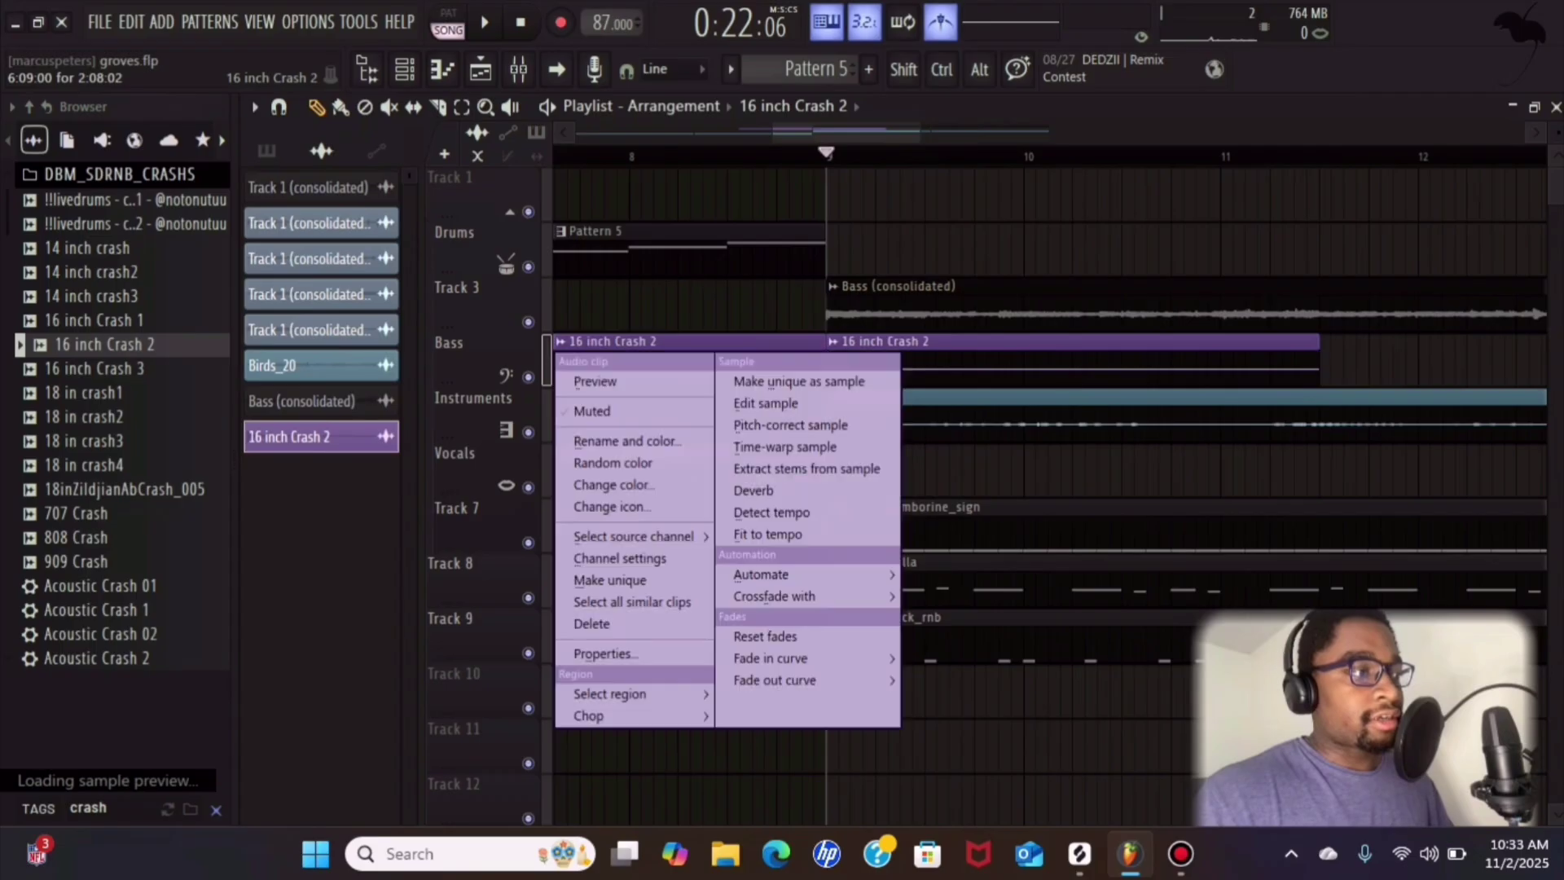
click(610, 580)
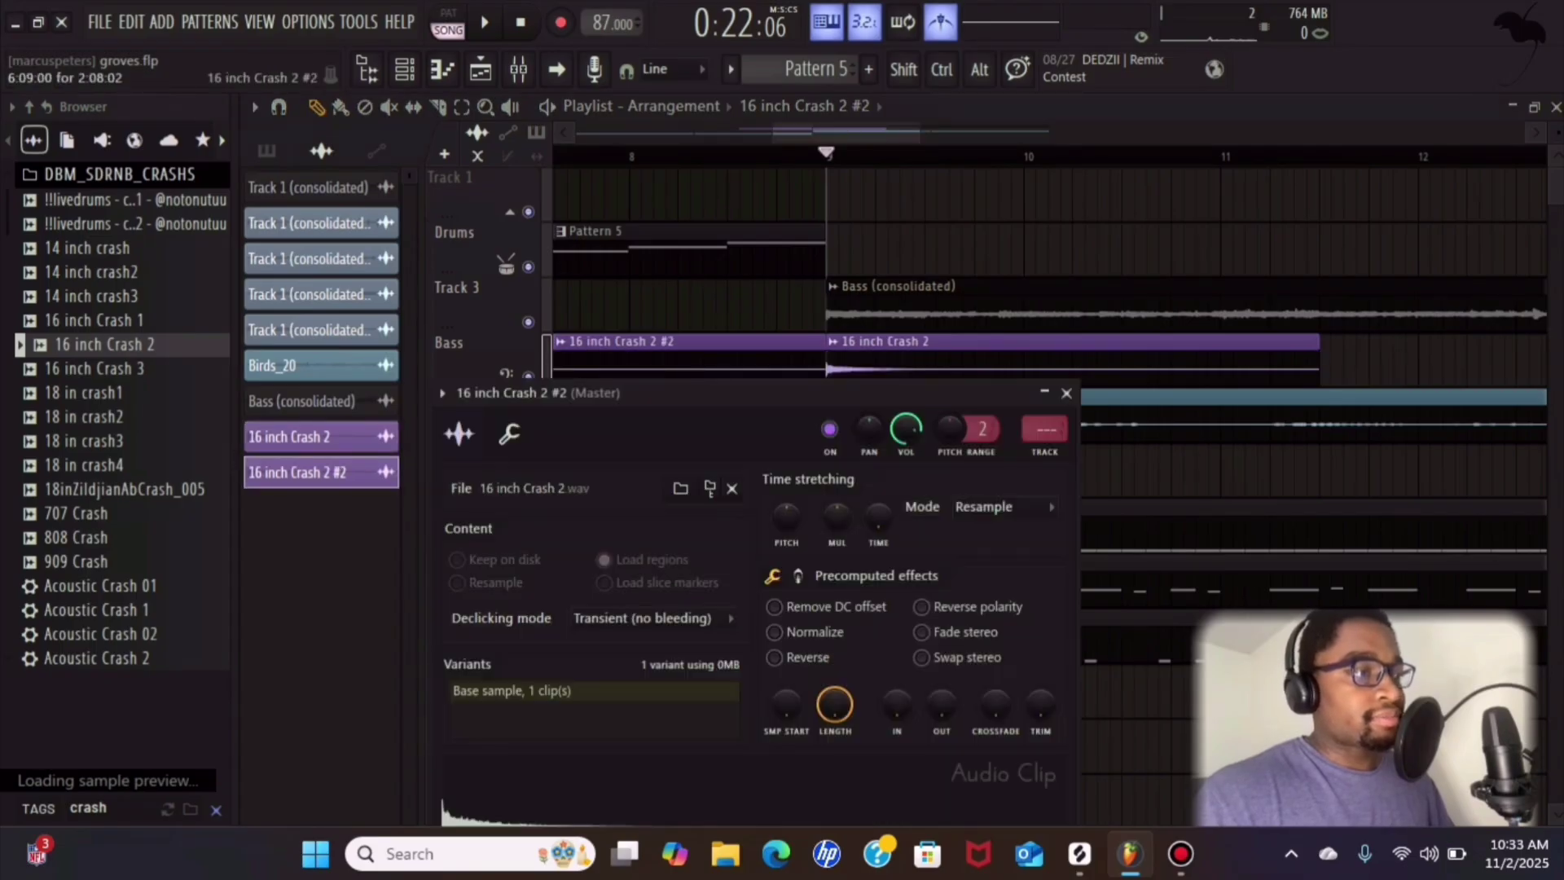
click(775, 657)
click(1067, 394)
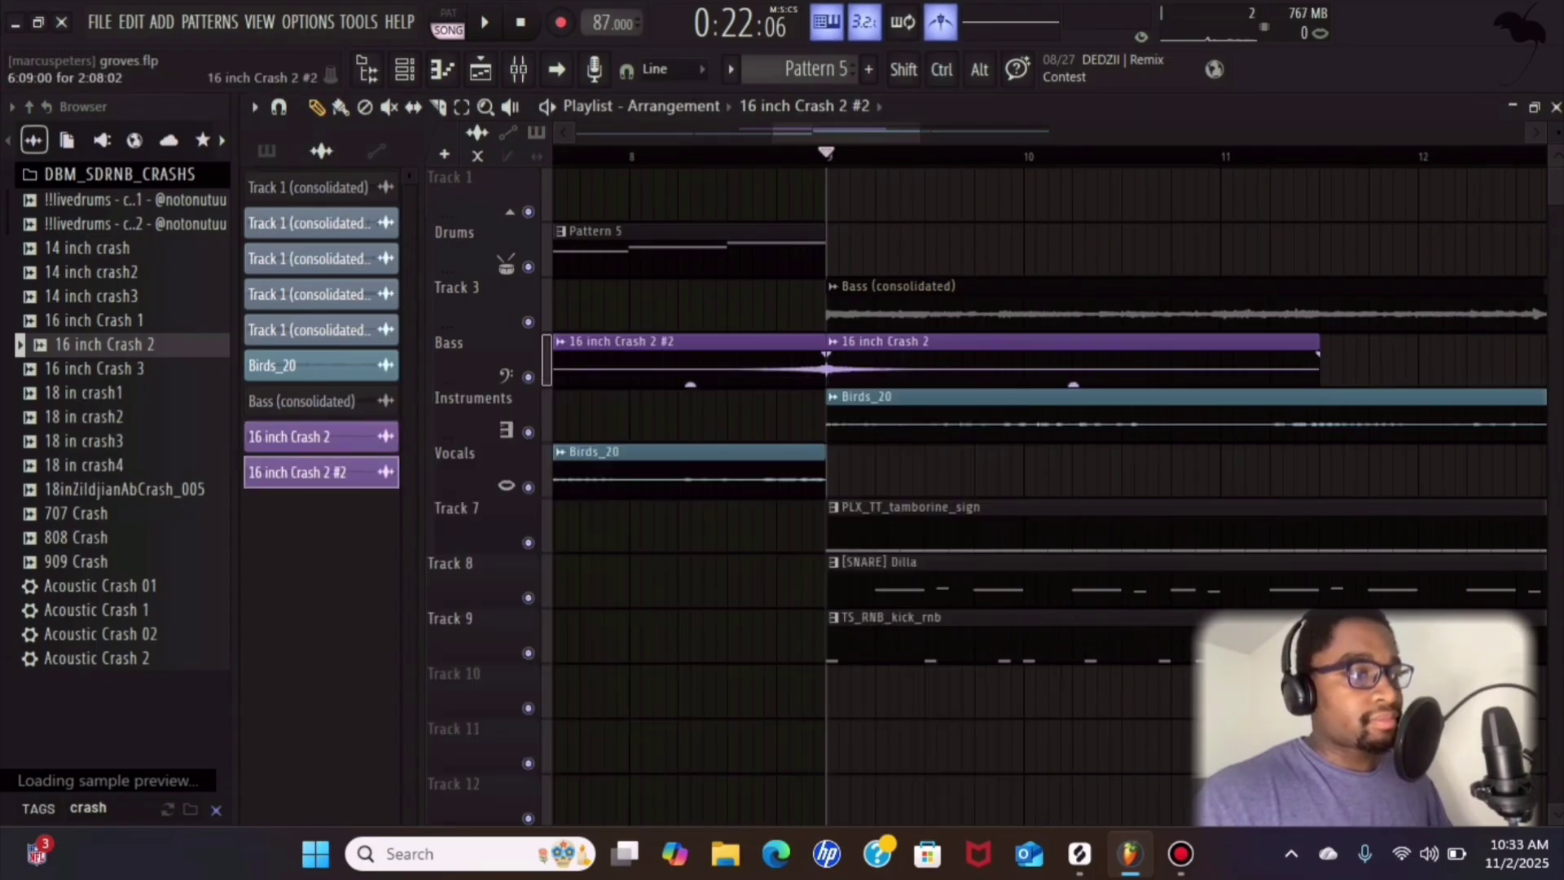
- Play the transition into bar 9 to check the reversed crash against the forward crash
drag(774, 363, 830, 364)
scroll(801, 364, up, 3)
key(space)
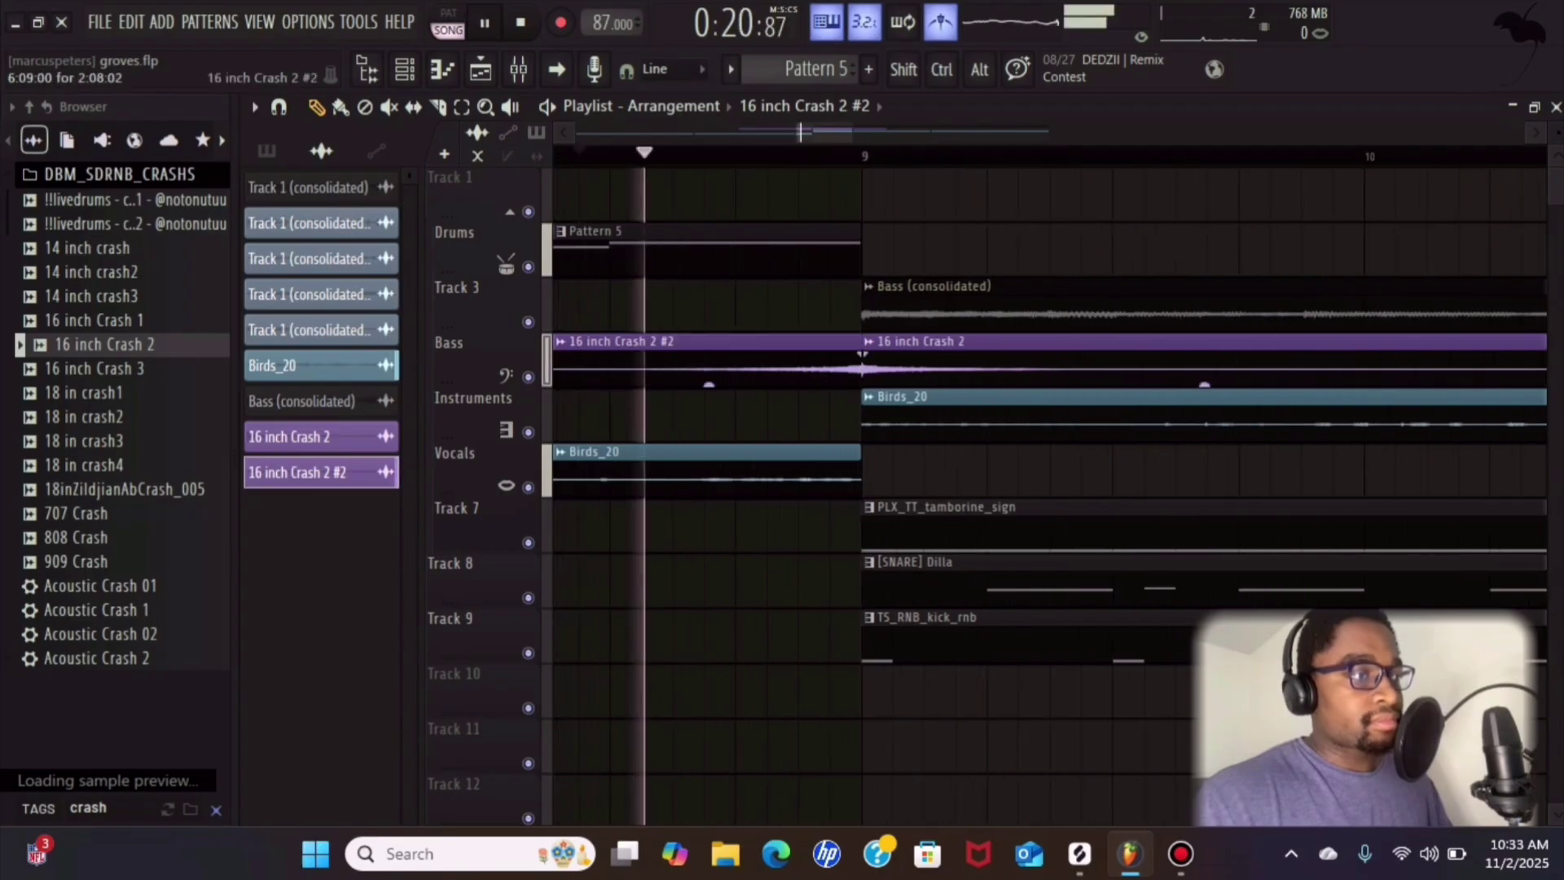
scroll(864, 364, down, 3)
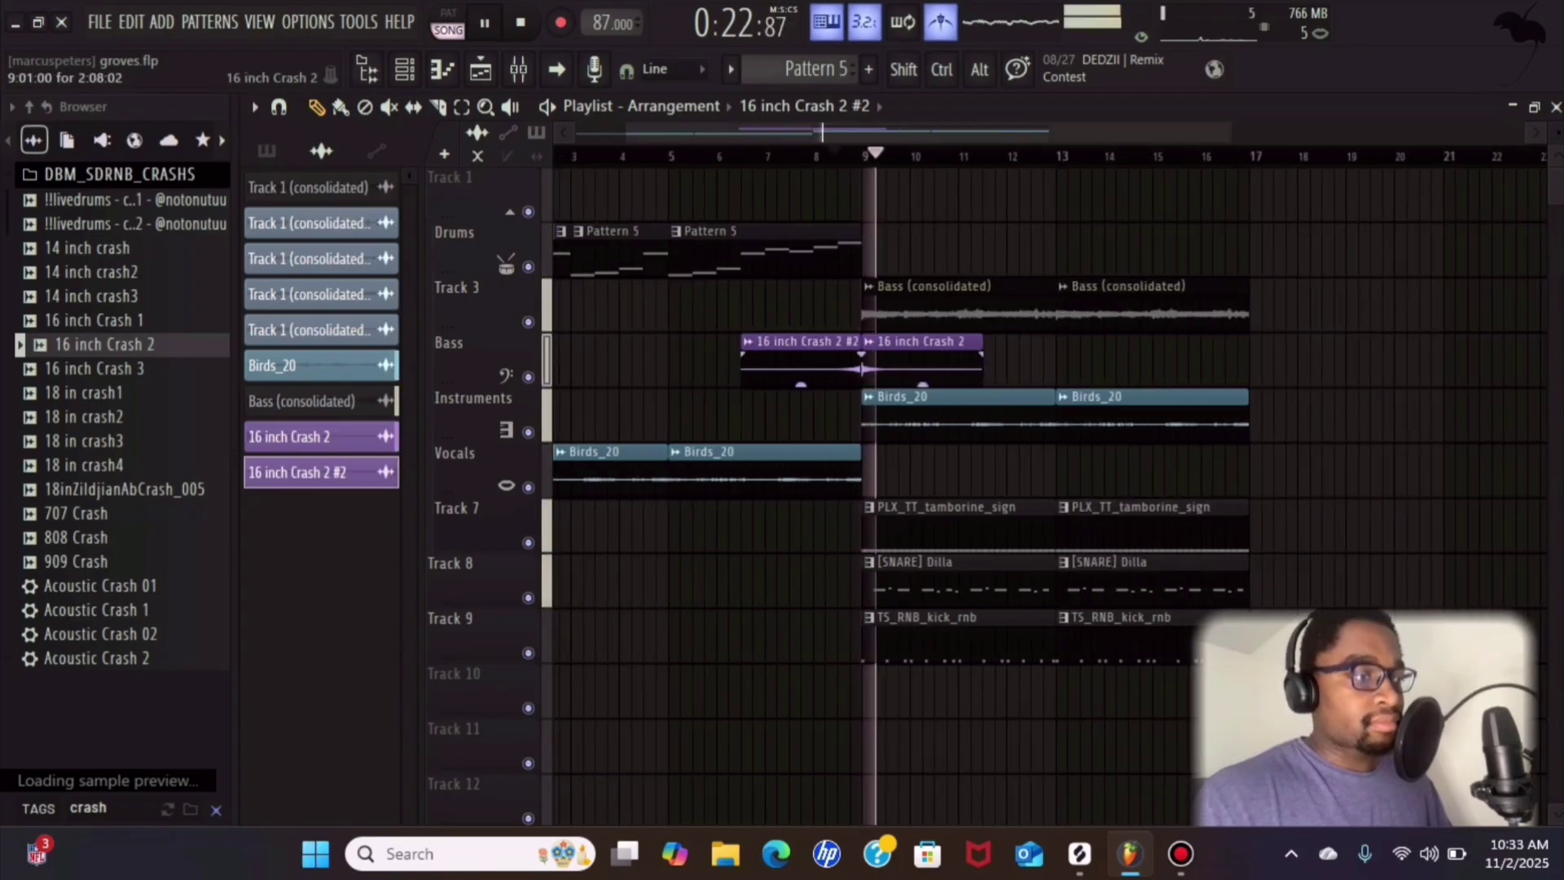
- Search the browser for chimes and place FX_WindChimes on the Vocals track at bar 9
click(216, 810)
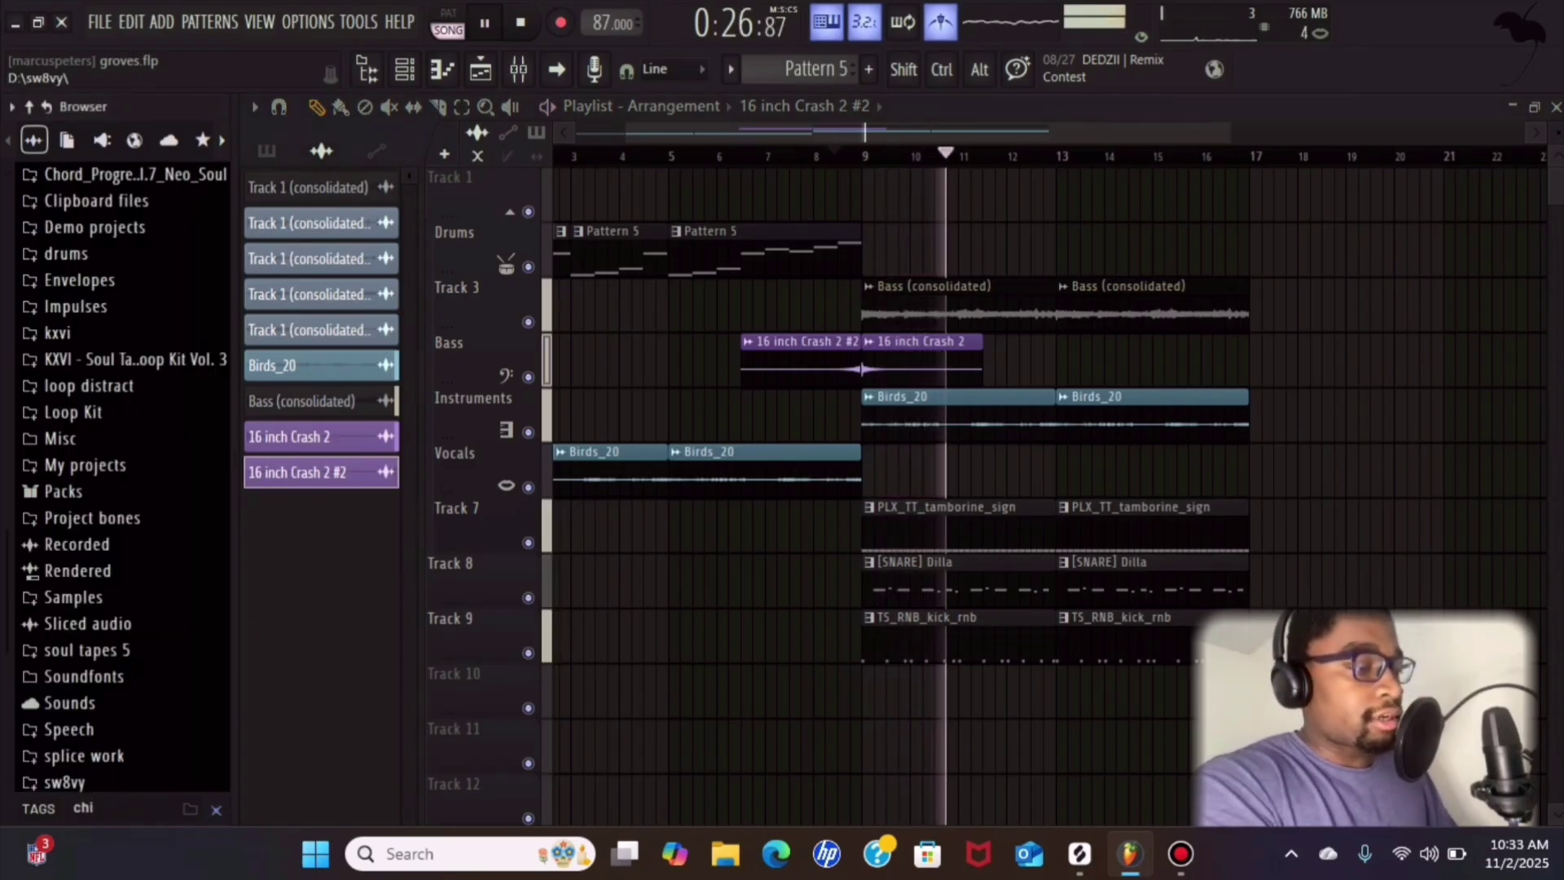
text(chimes)
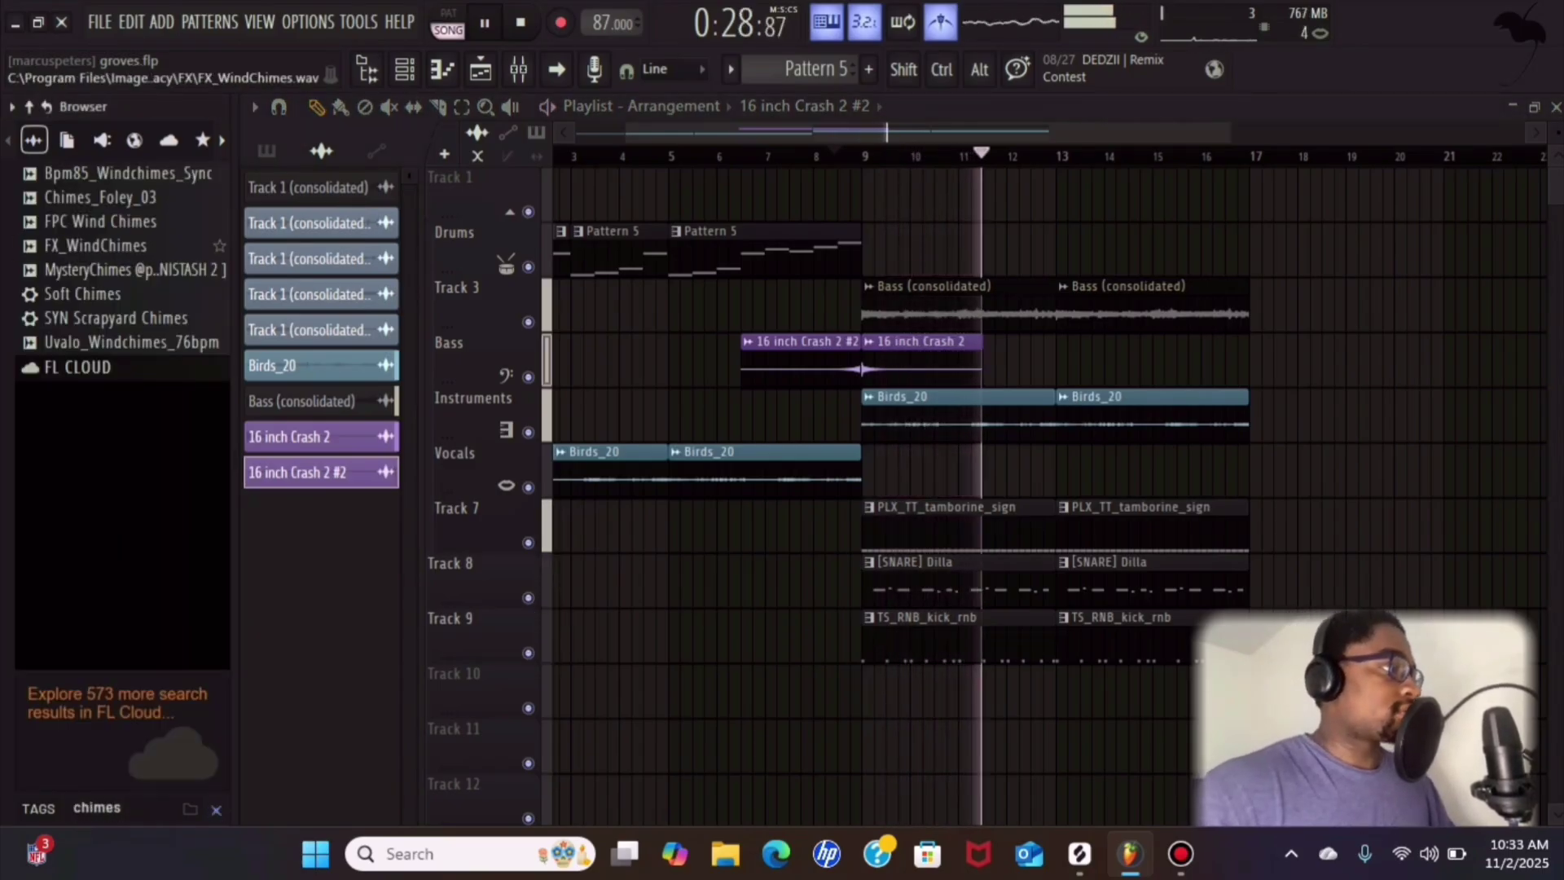
drag(106, 245, 885, 481)
key(space)
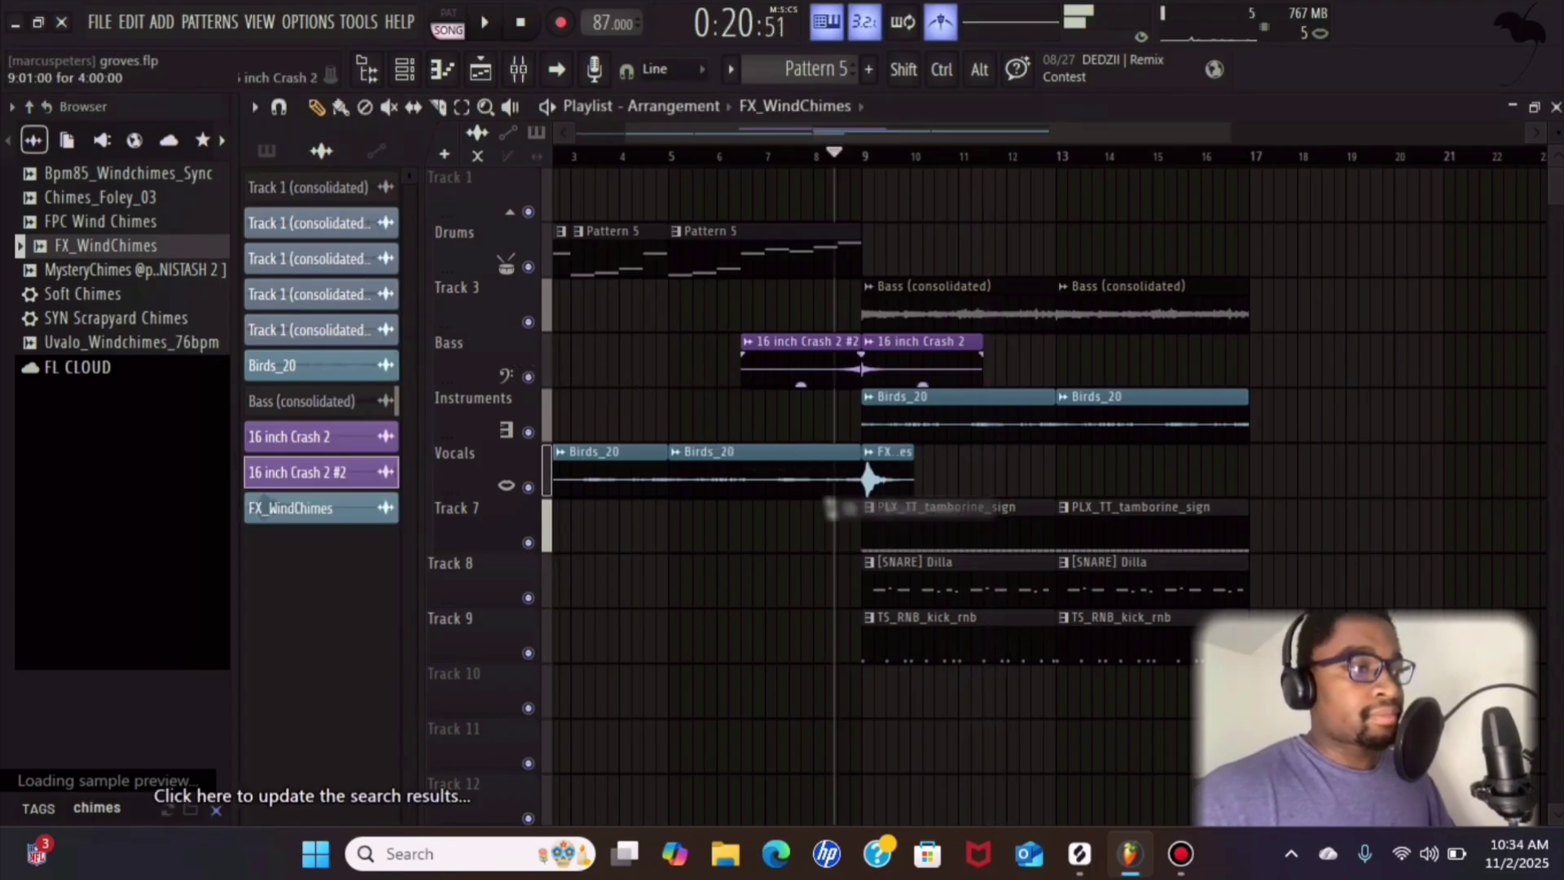
- Add a fade-in over about the first third of the FX_WindChimes clip and play the transition
scroll(885, 480, up, 3)
scroll(888, 506, up, 3)
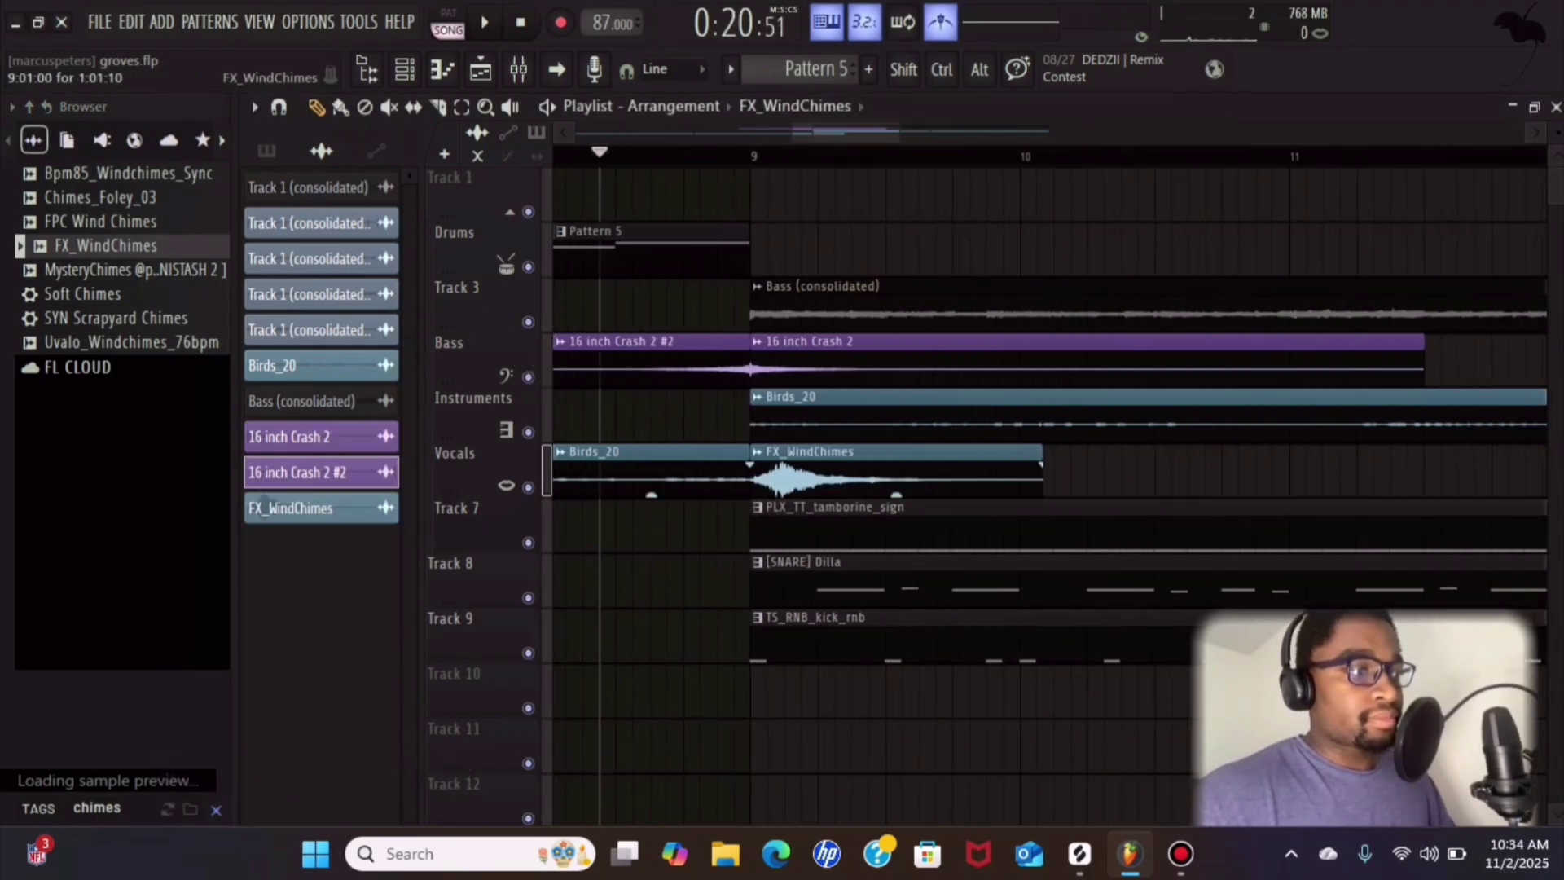
drag(844, 466, 862, 466)
key(space)
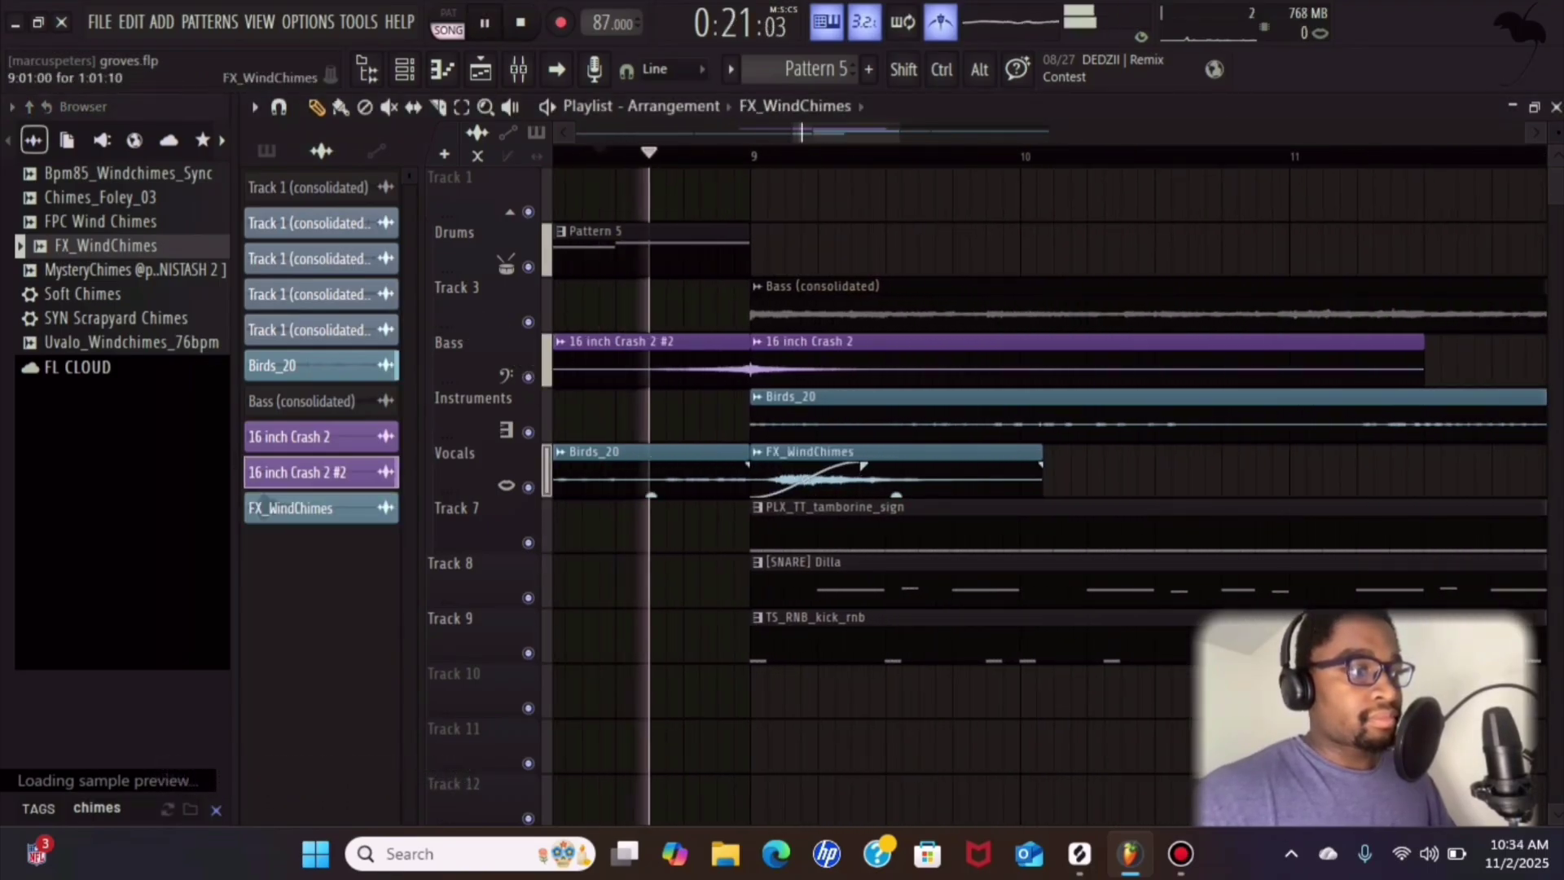
- Route the forward 16 inch Crash 2 clip to mixer track 5 and set the track volume to 78% (-5.1 dB)
double_click(856, 342)
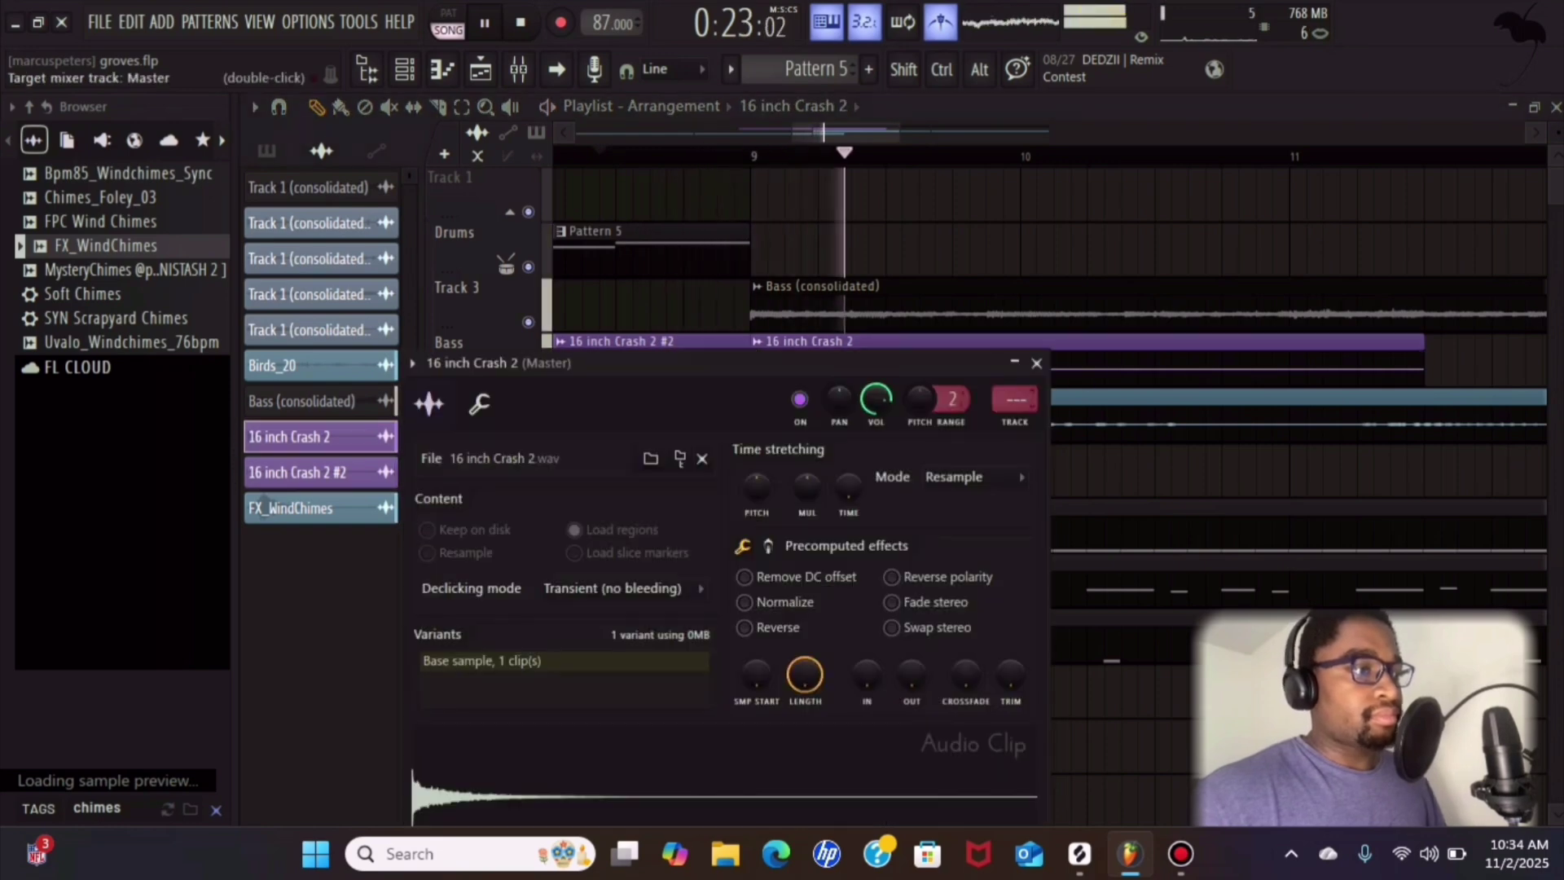
key(F9)
key(space)
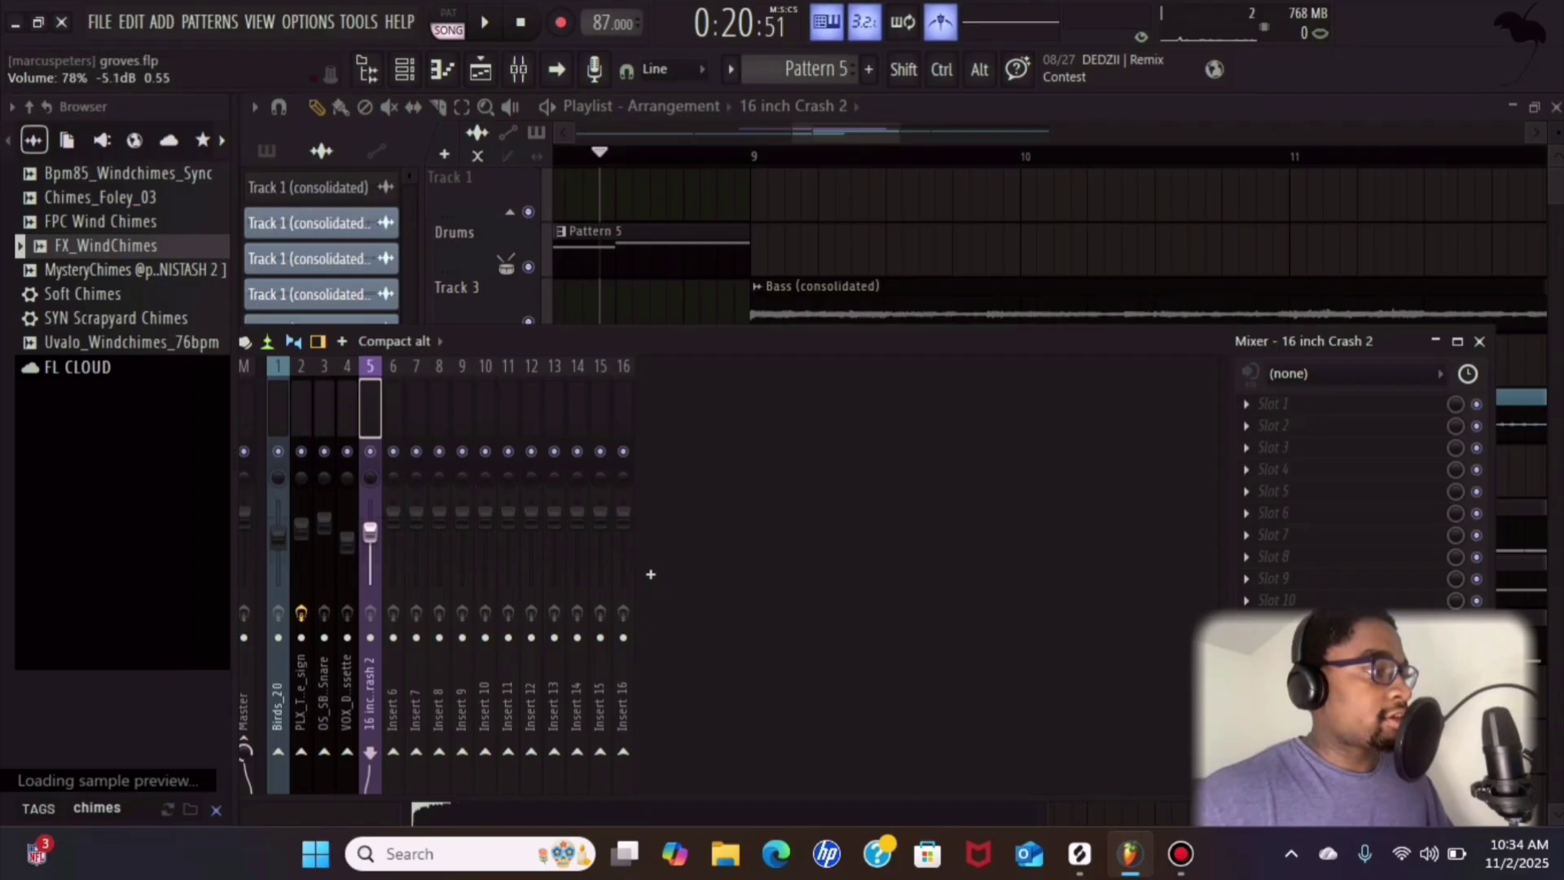
click(774, 252)
- Route the reversed 16 inch Crash 2 #2 clip to mixer track 5 as well
double_click(701, 342)
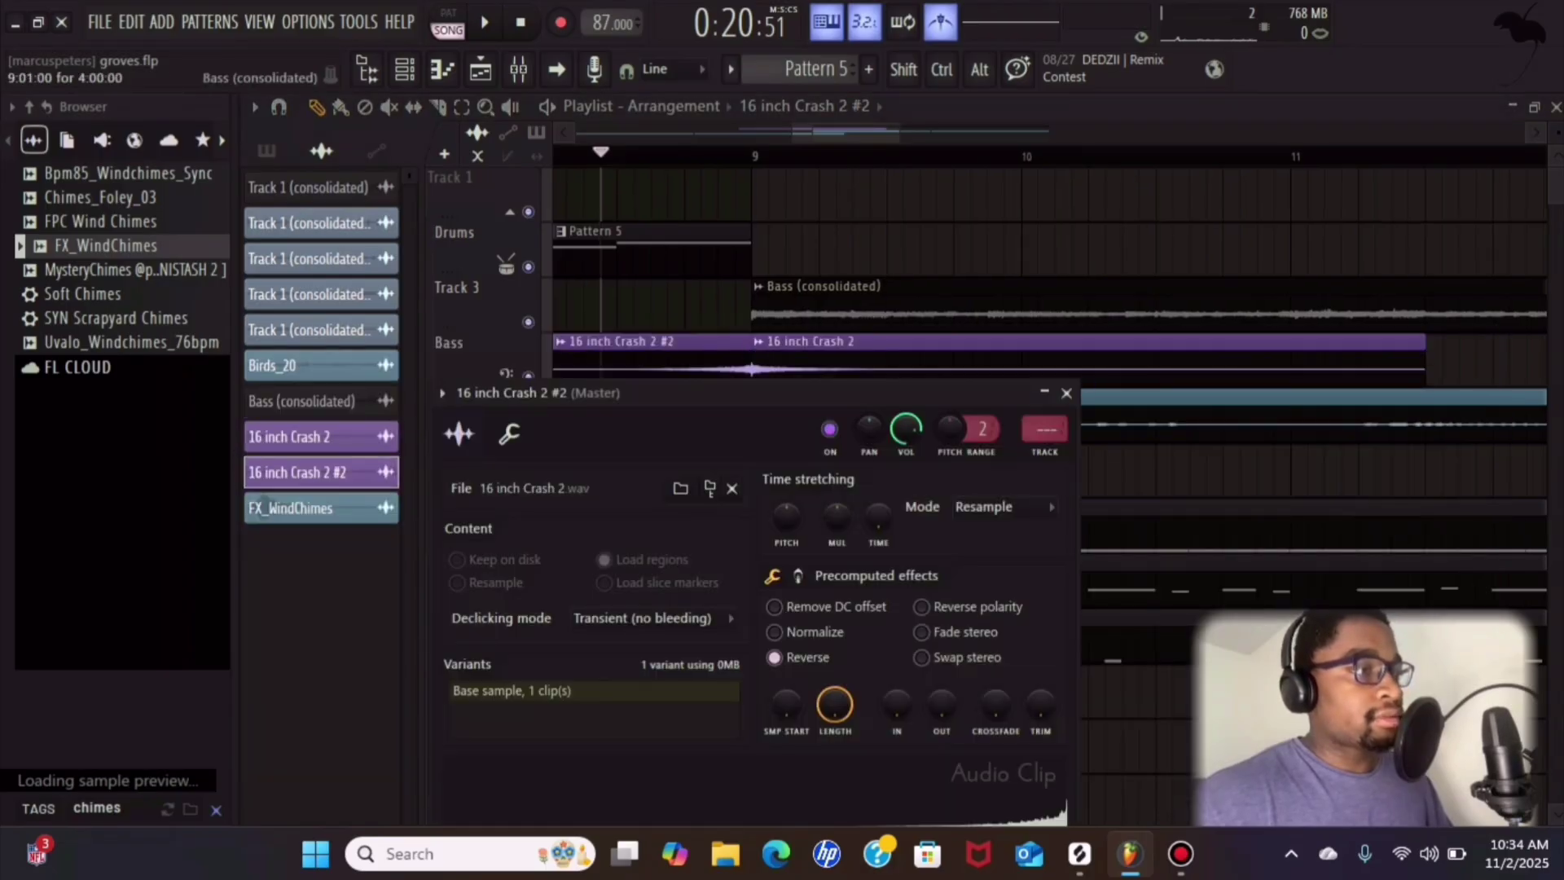
drag(1045, 429, 1044, 409)
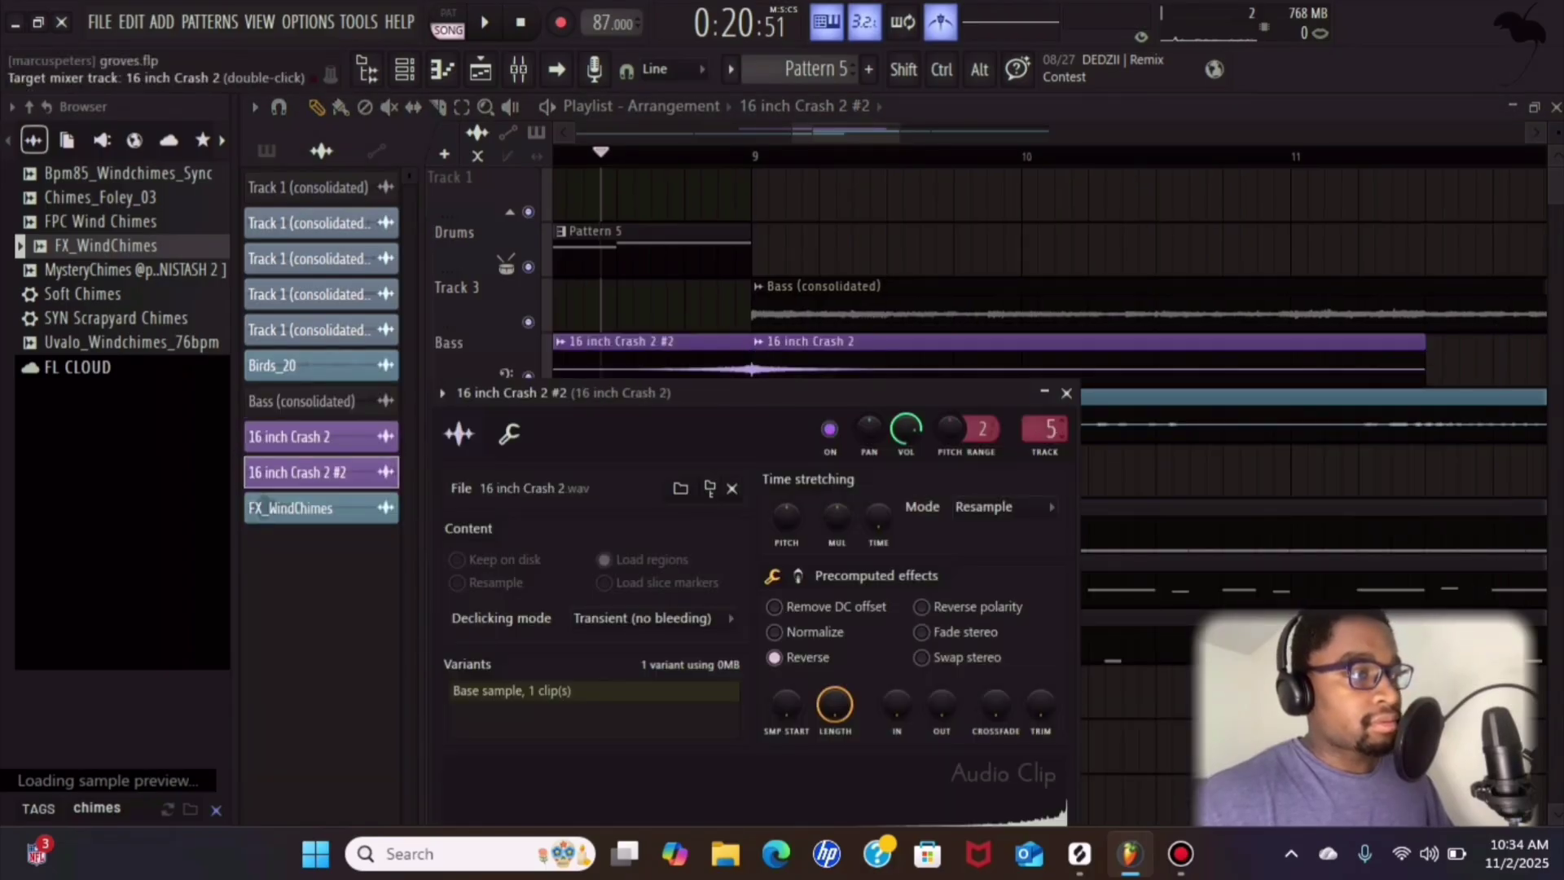
click(1067, 393)
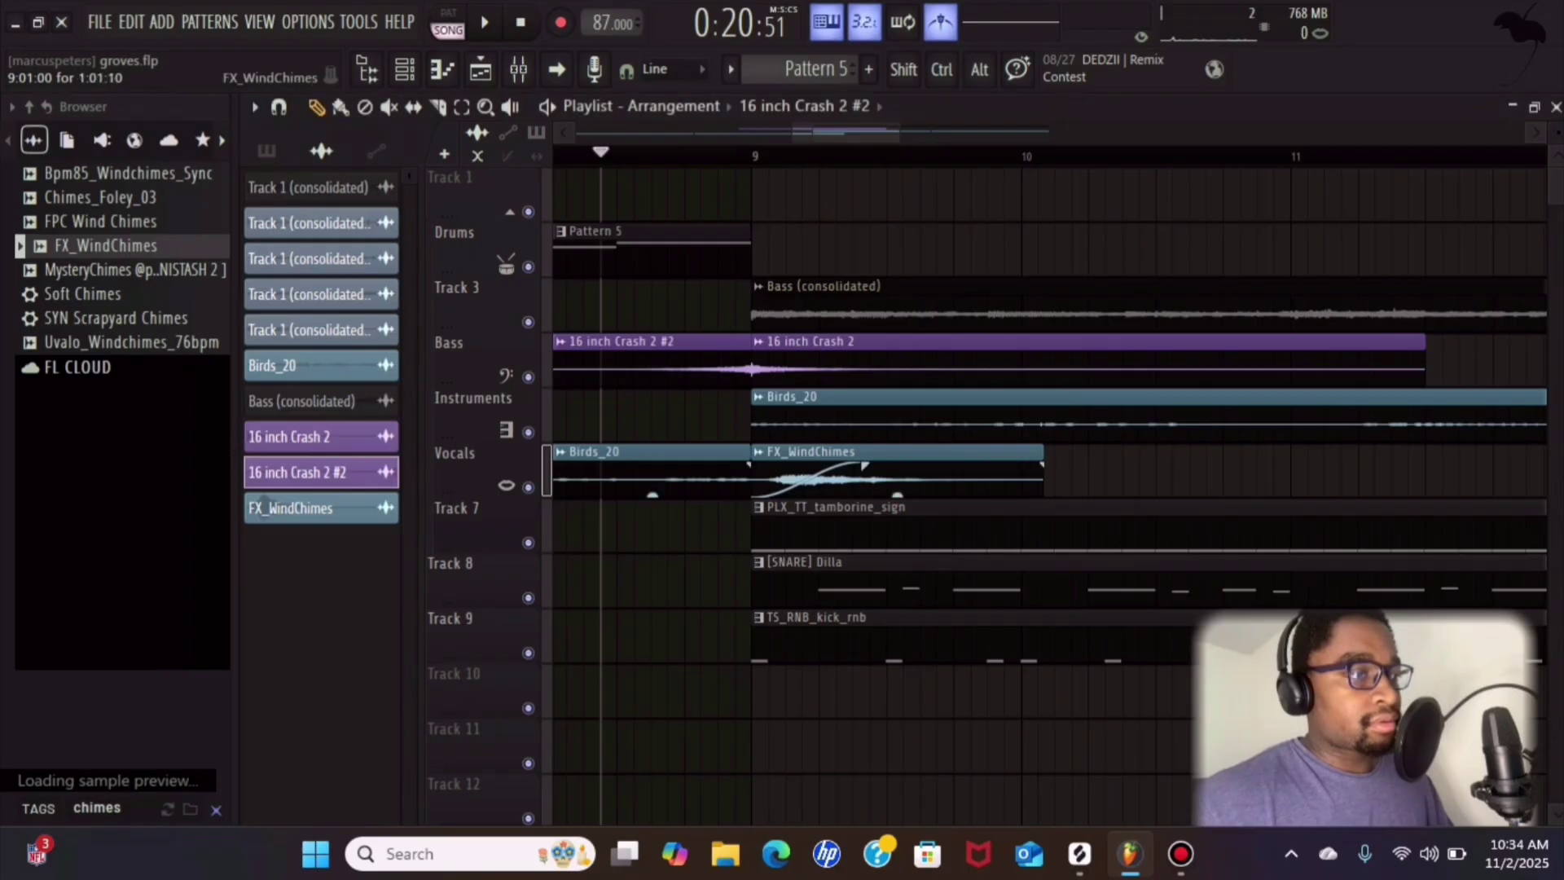
- Route FX_WindChimes to mixer track 6 at a reduced volume and load Fruity Delay 2 in its first effect slot with time 3:17
double_click(864, 454)
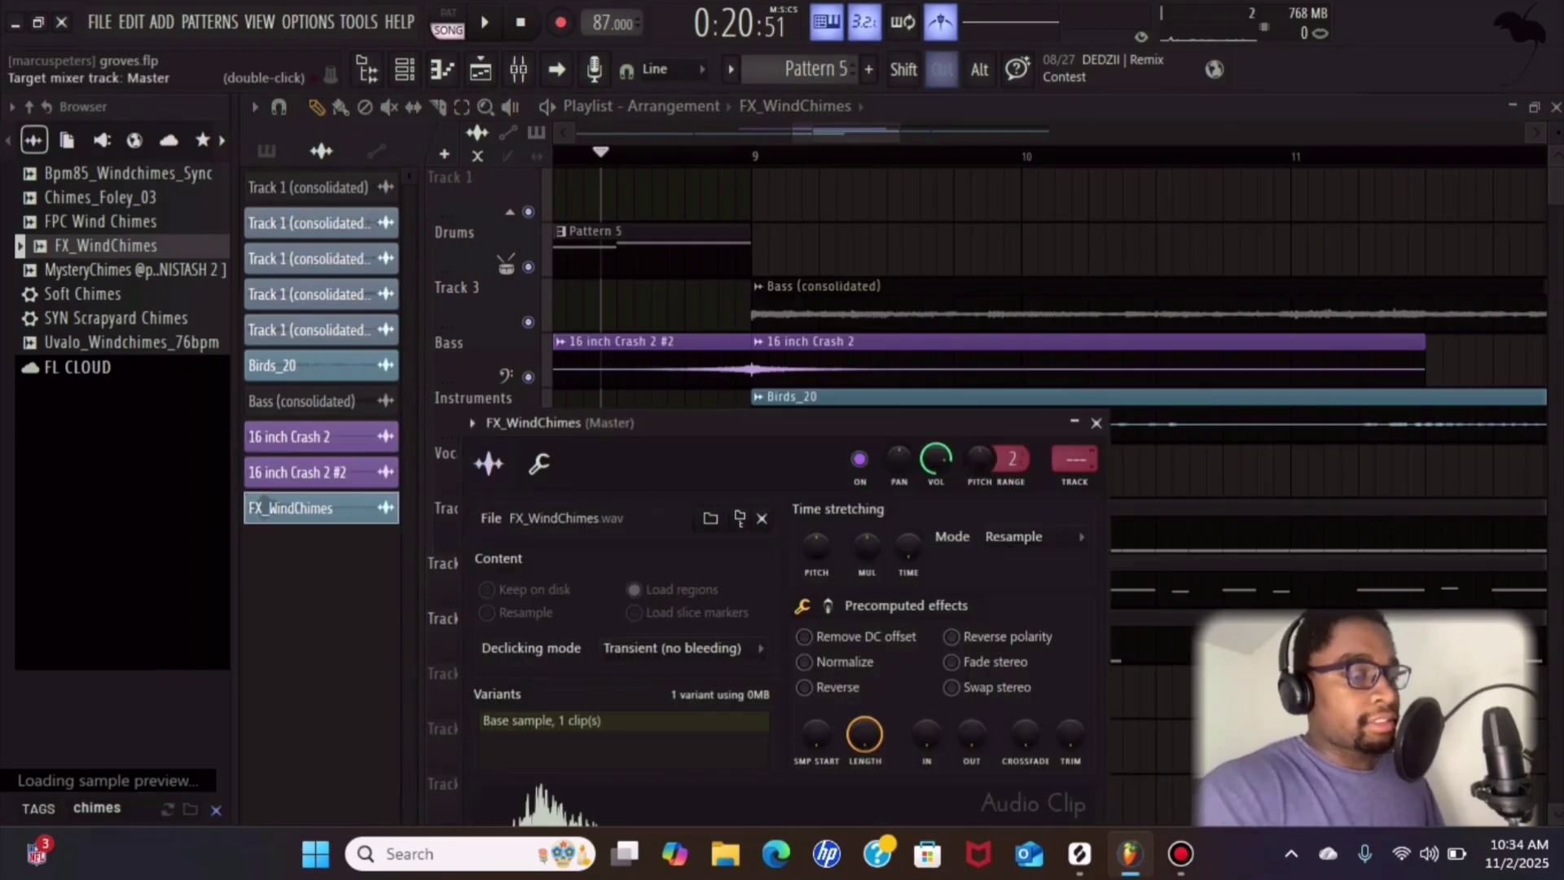
key(ctrl+l)
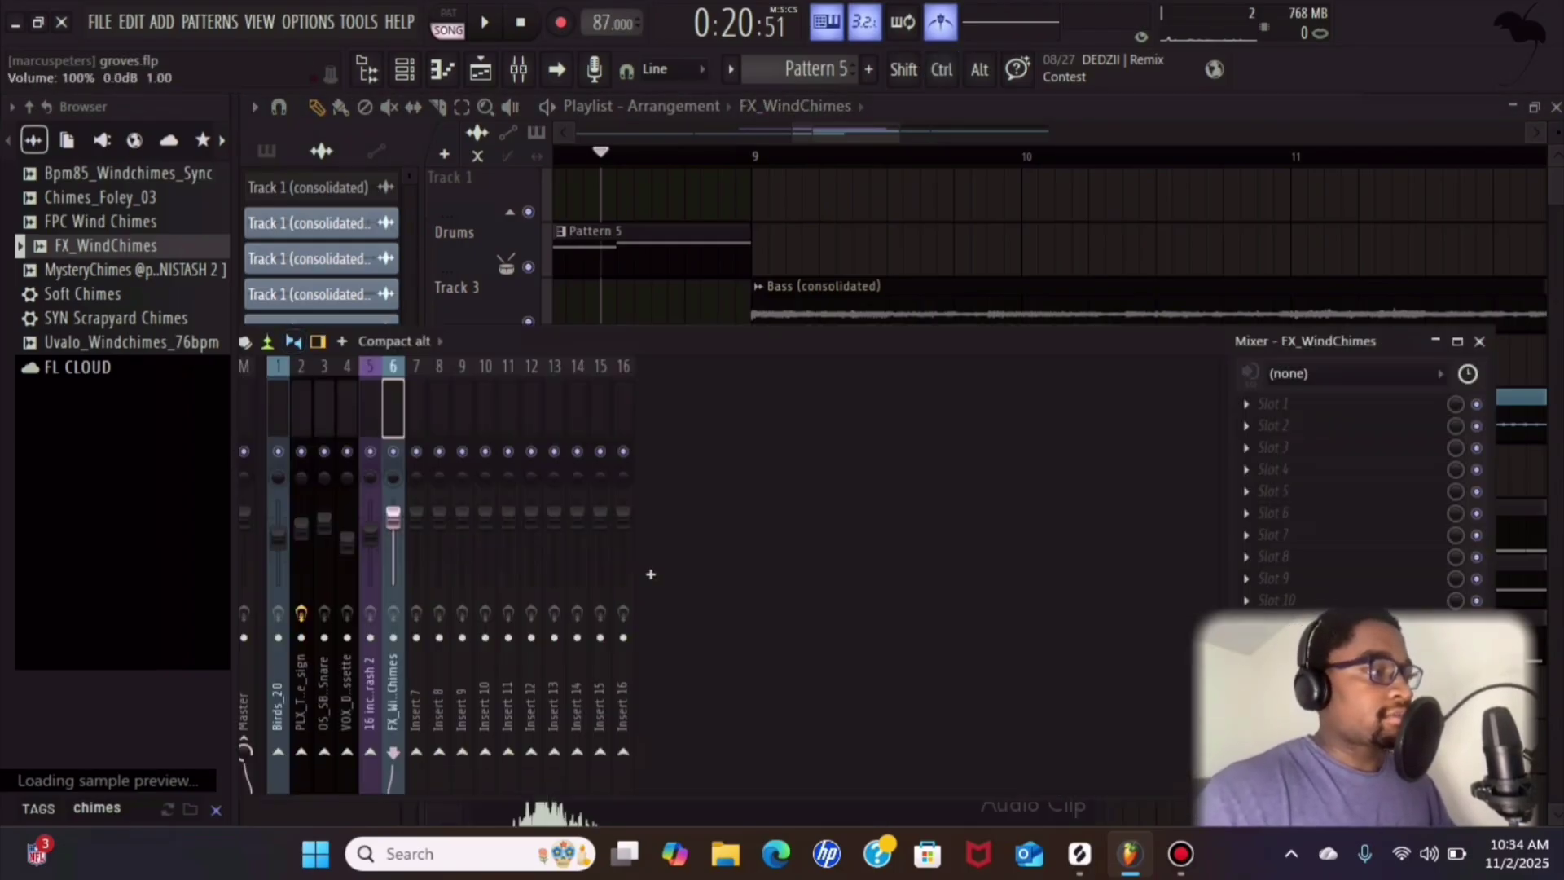
click(1246, 404)
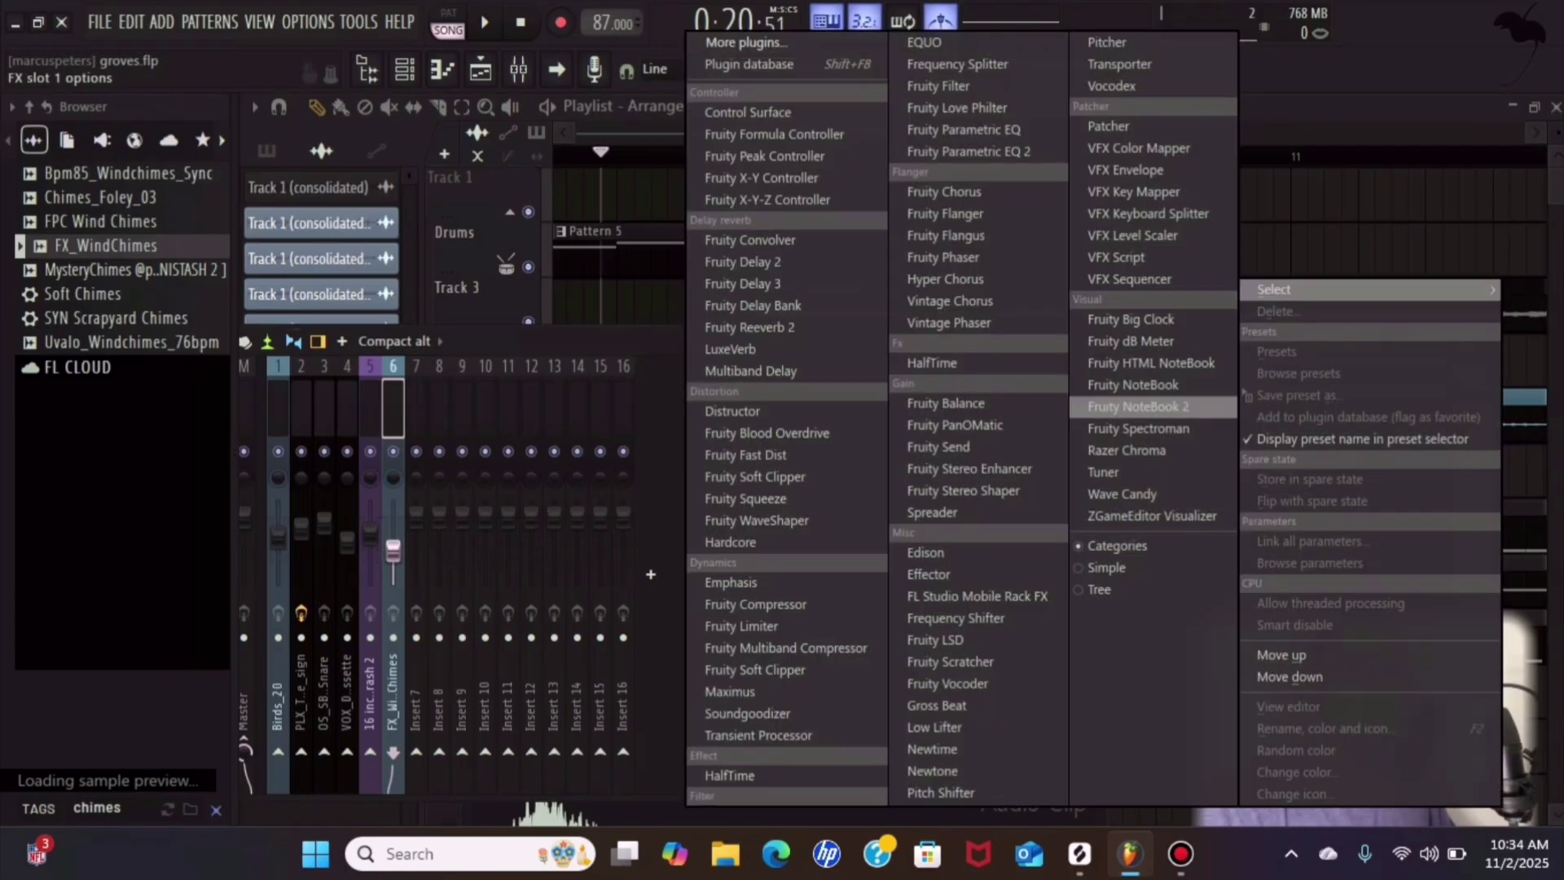
click(758, 262)
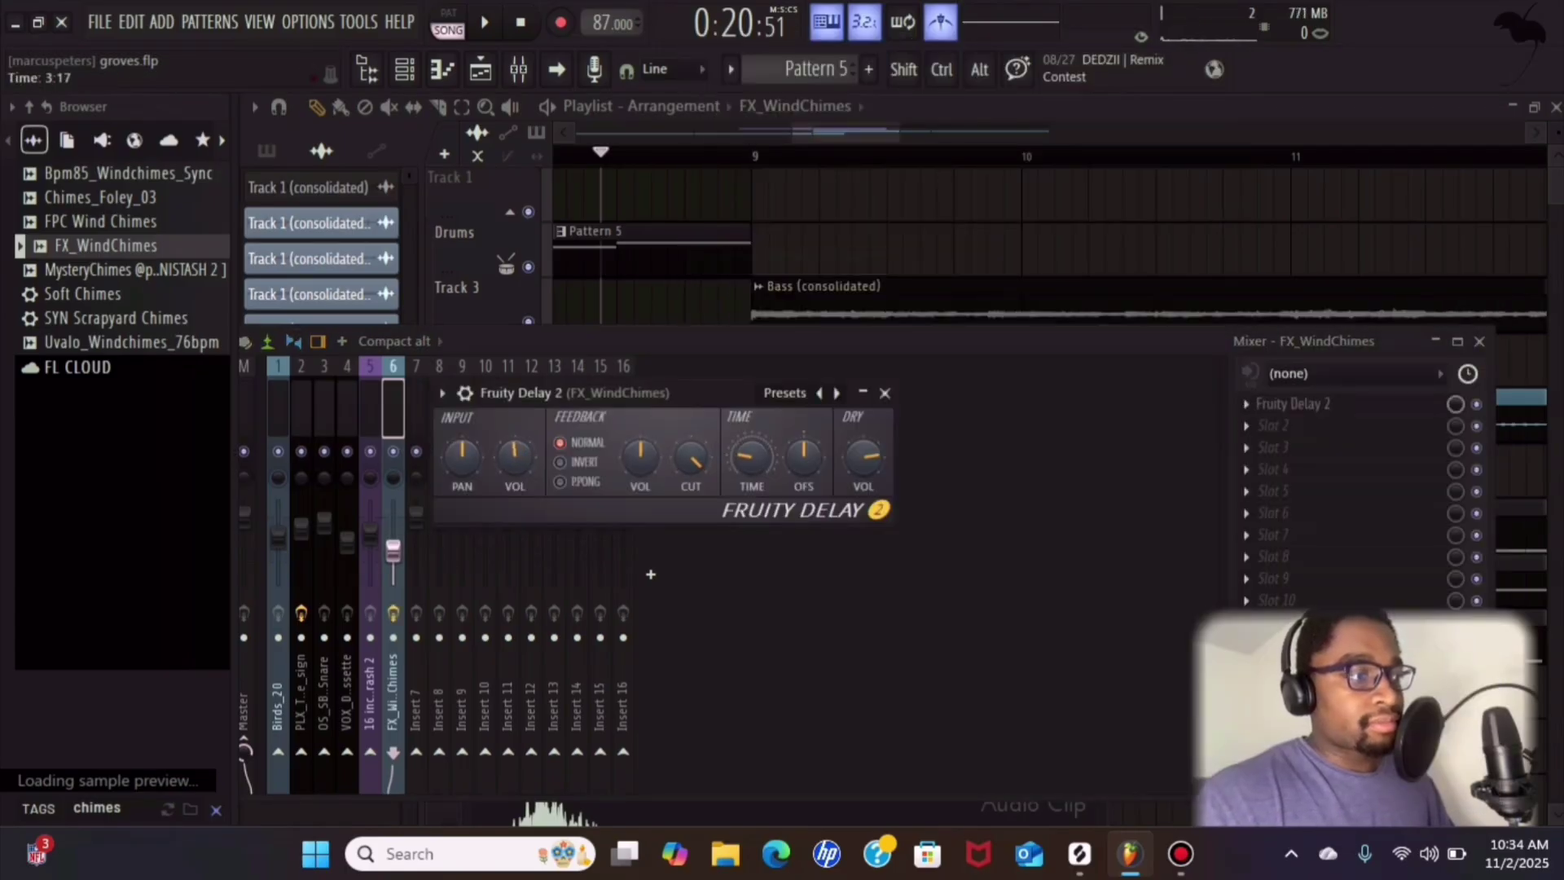
click(885, 393)
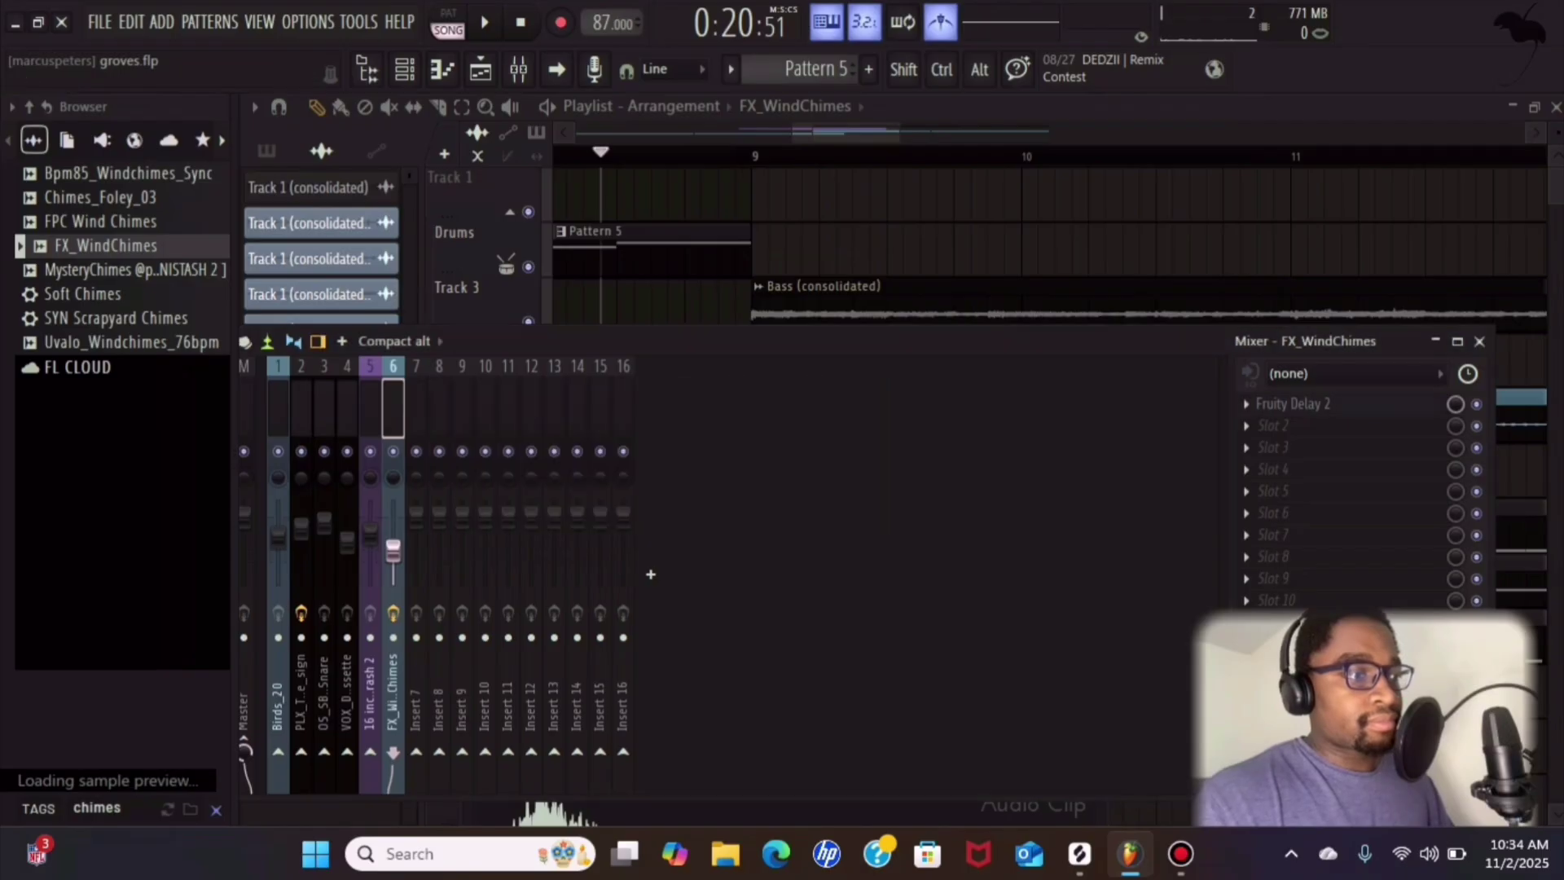
- Load Fruity Reeverb 2 in the chimes track's second effect slot and raise its wet level slightly during playback
click(1247, 426)
click(750, 326)
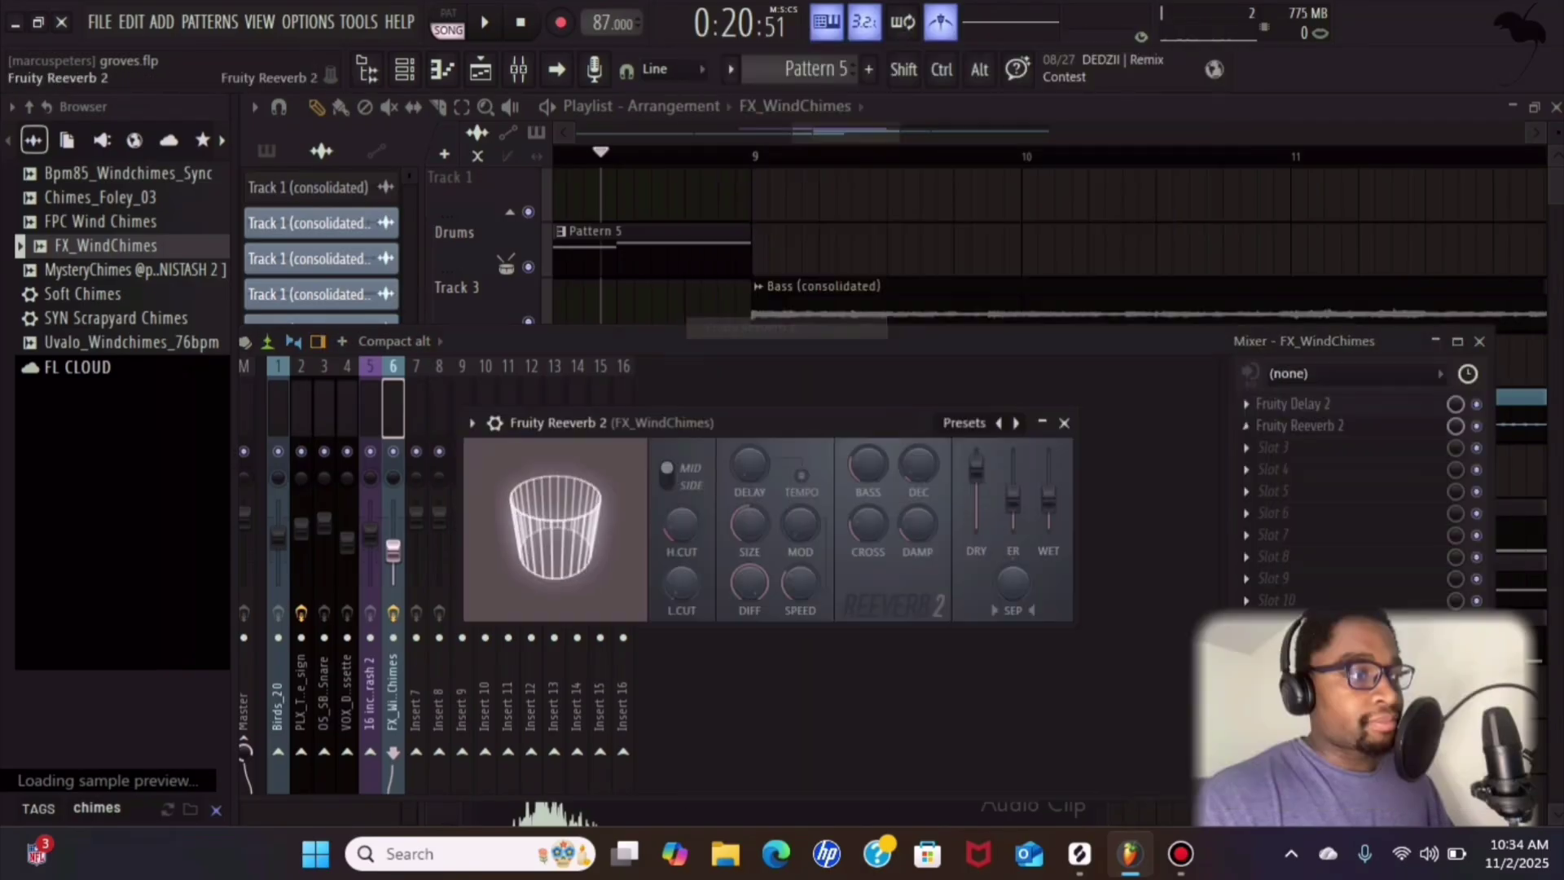
key(space)
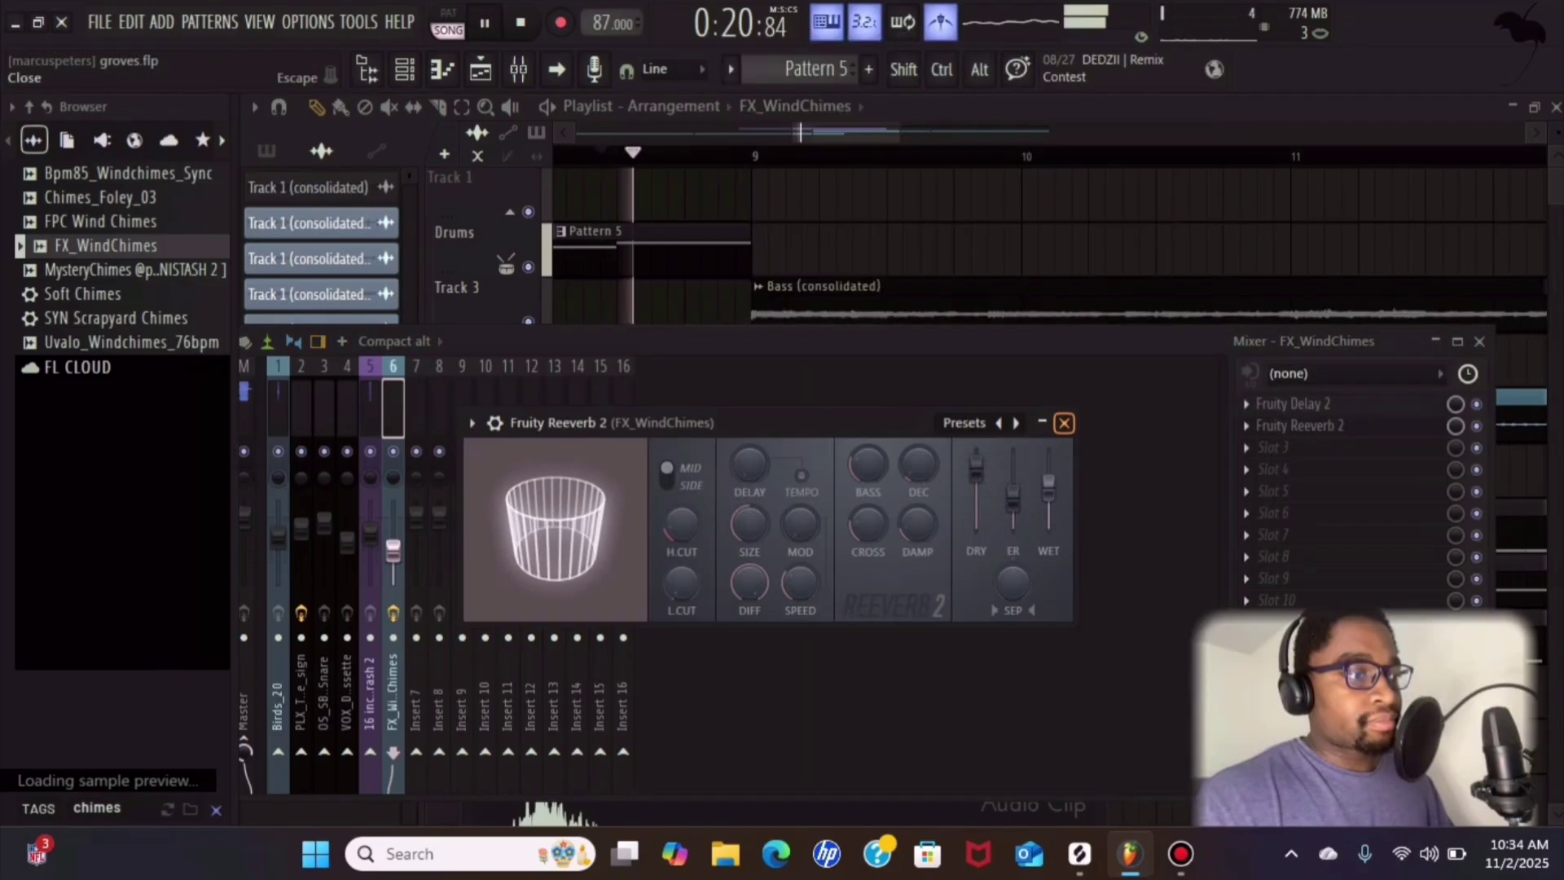
click(1065, 423)
- Go back to the playlist during playback and clear the chimes search from the browser
key(F9)
scroll(651, 574, down, 3)
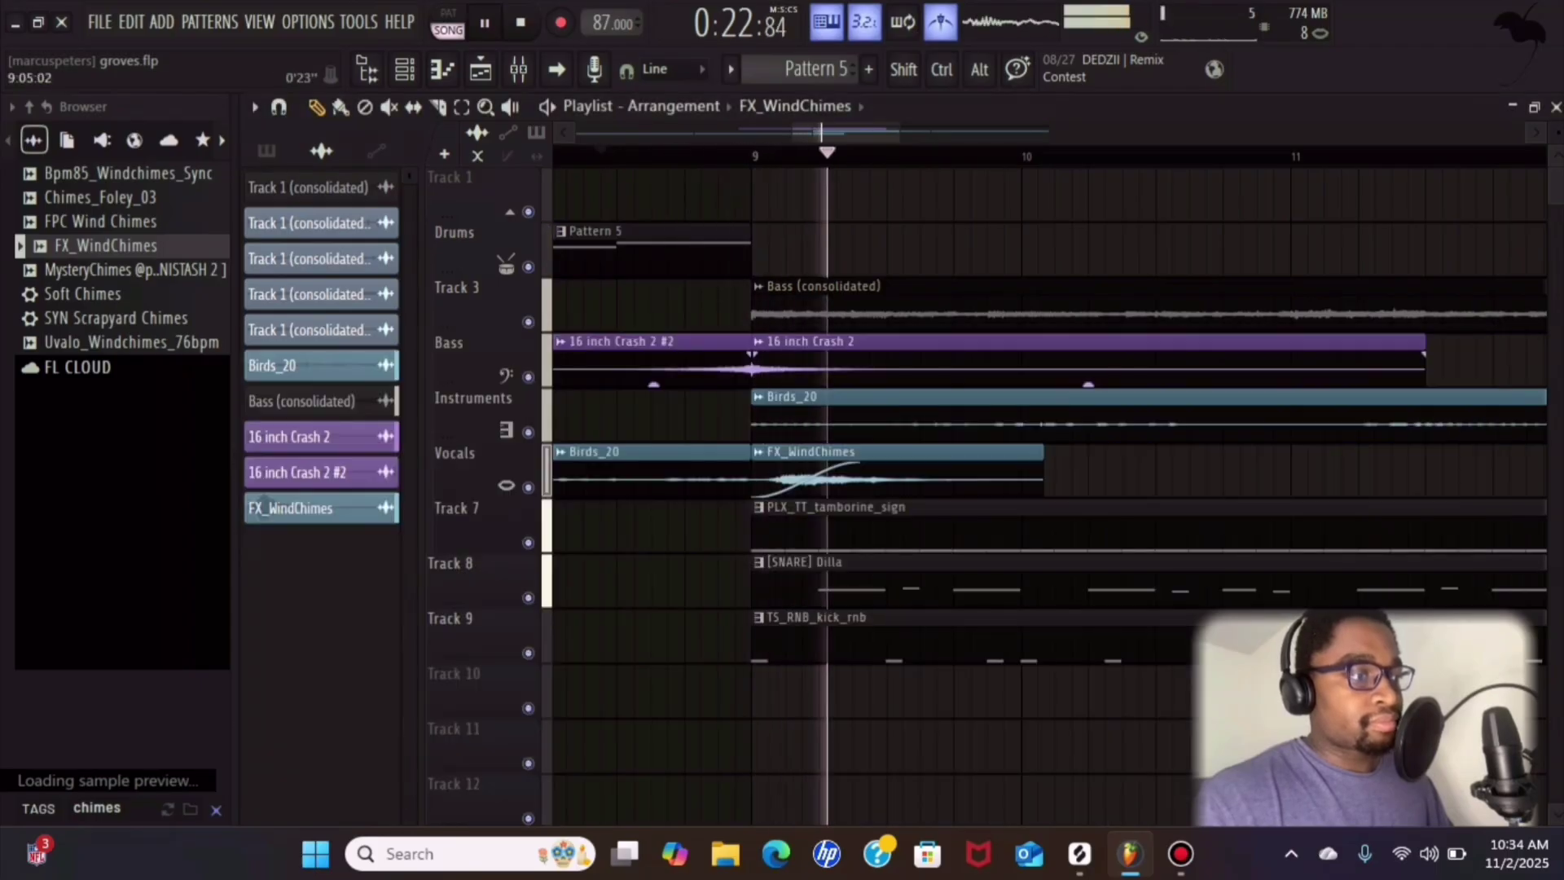
scroll(821, 362, down, 2)
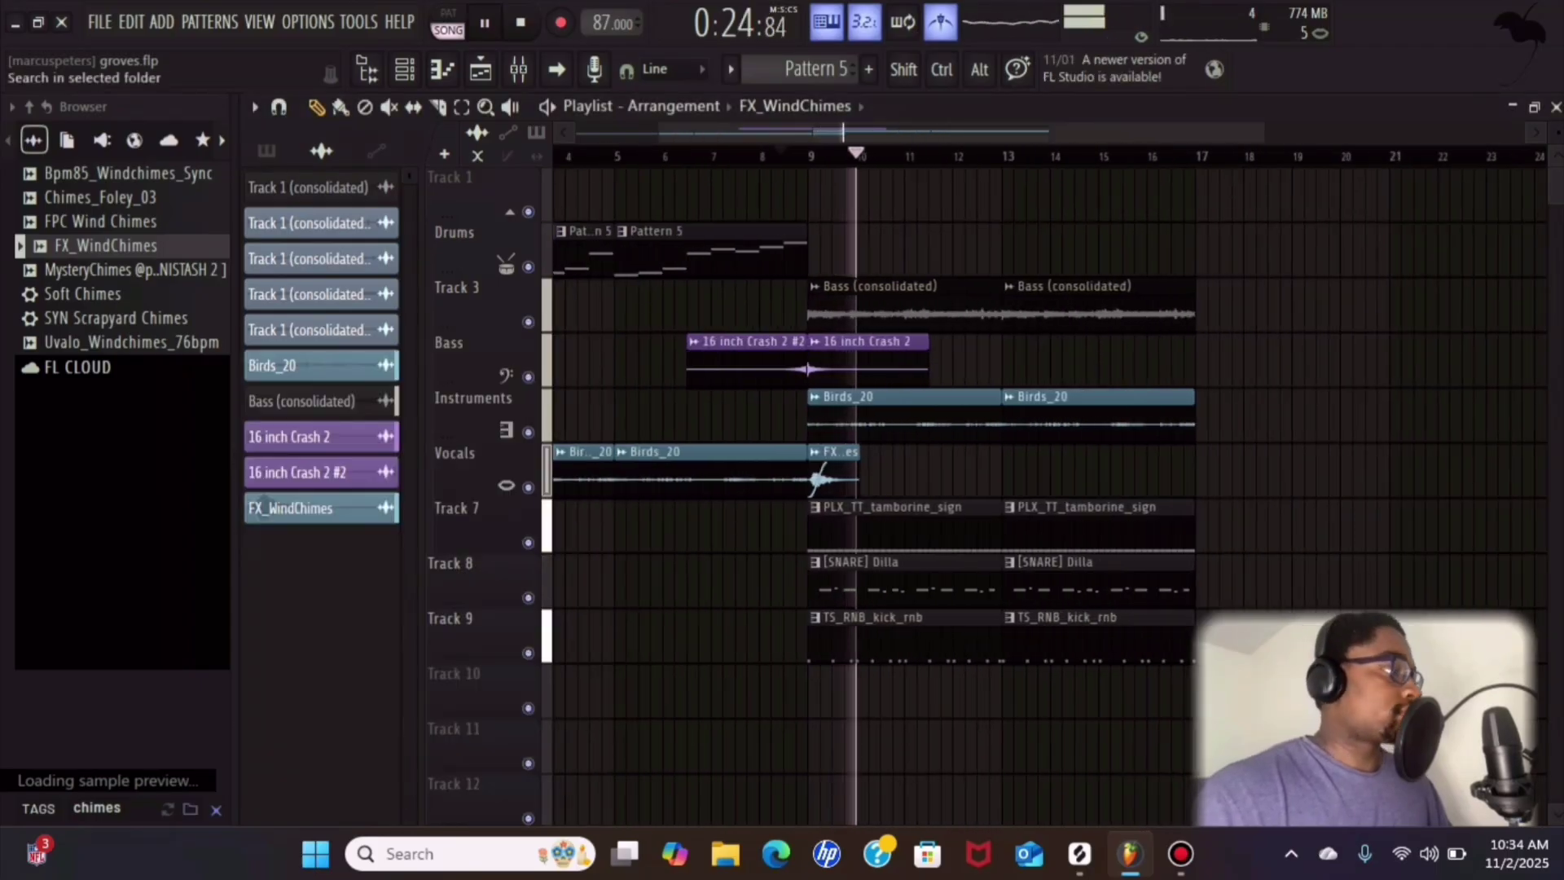
click(216, 810)
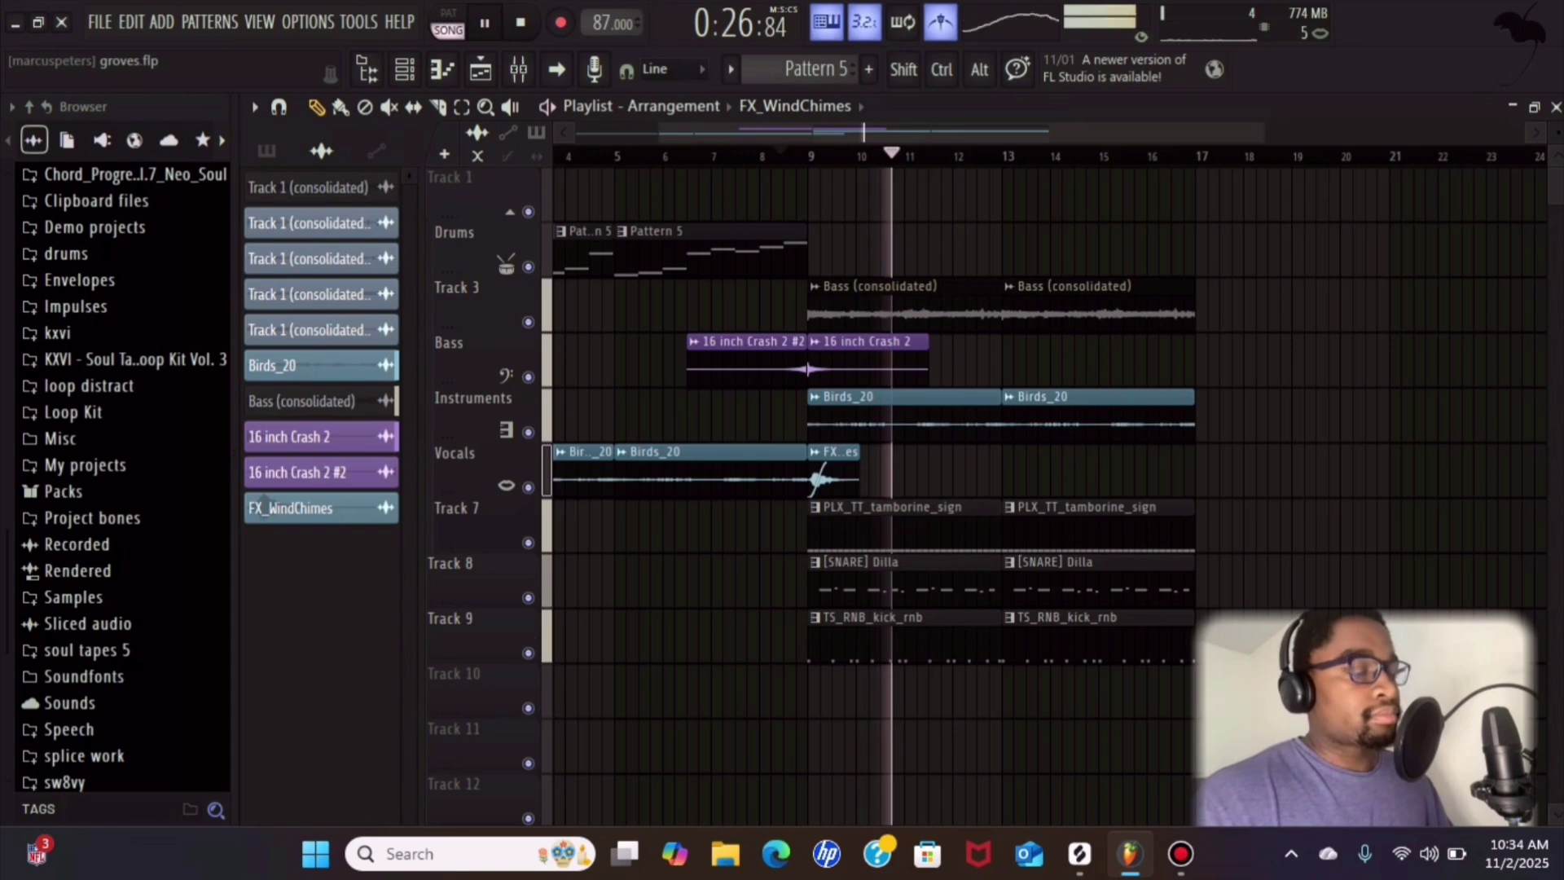
- Stop playback, switch to Splice to search for vox samples, and return to the FL Studio playlist
scroll(807, 362, down, 2)
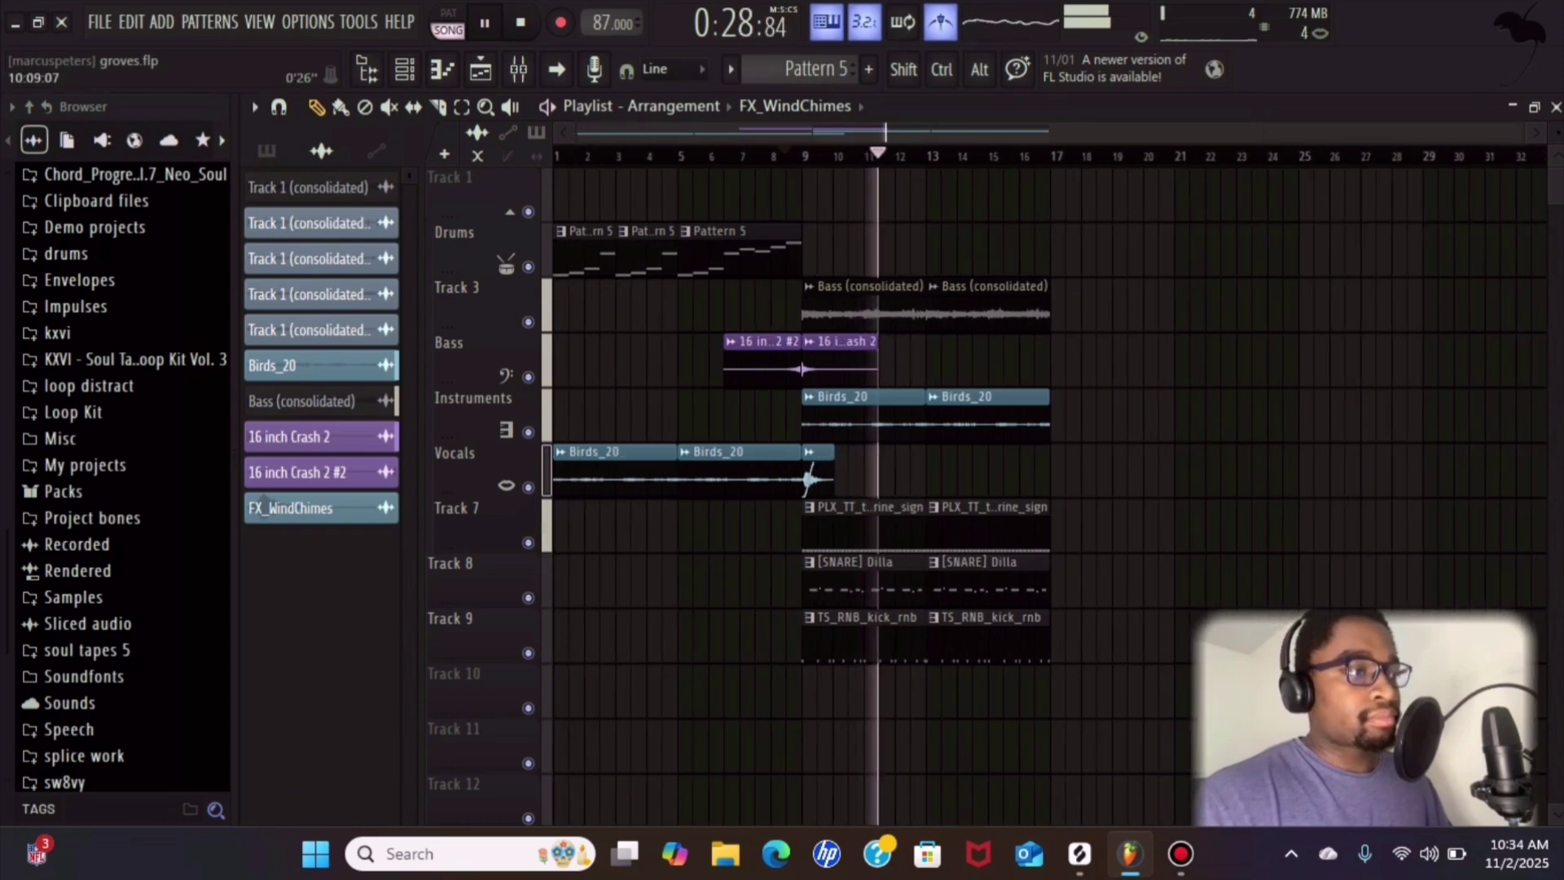
key(space)
key(alt+Tab)
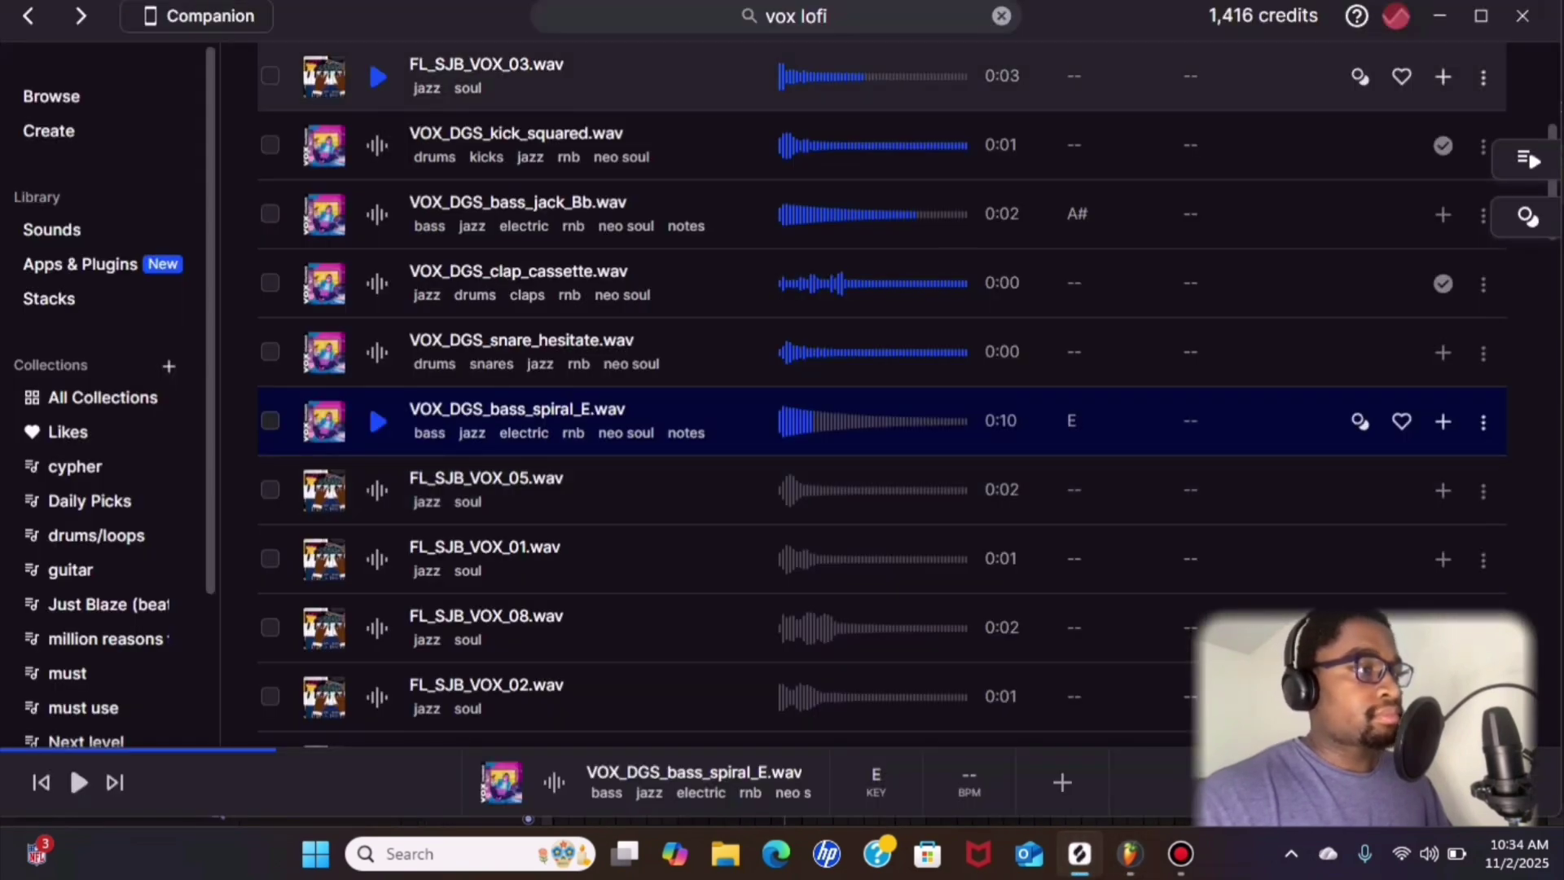
click(1001, 17)
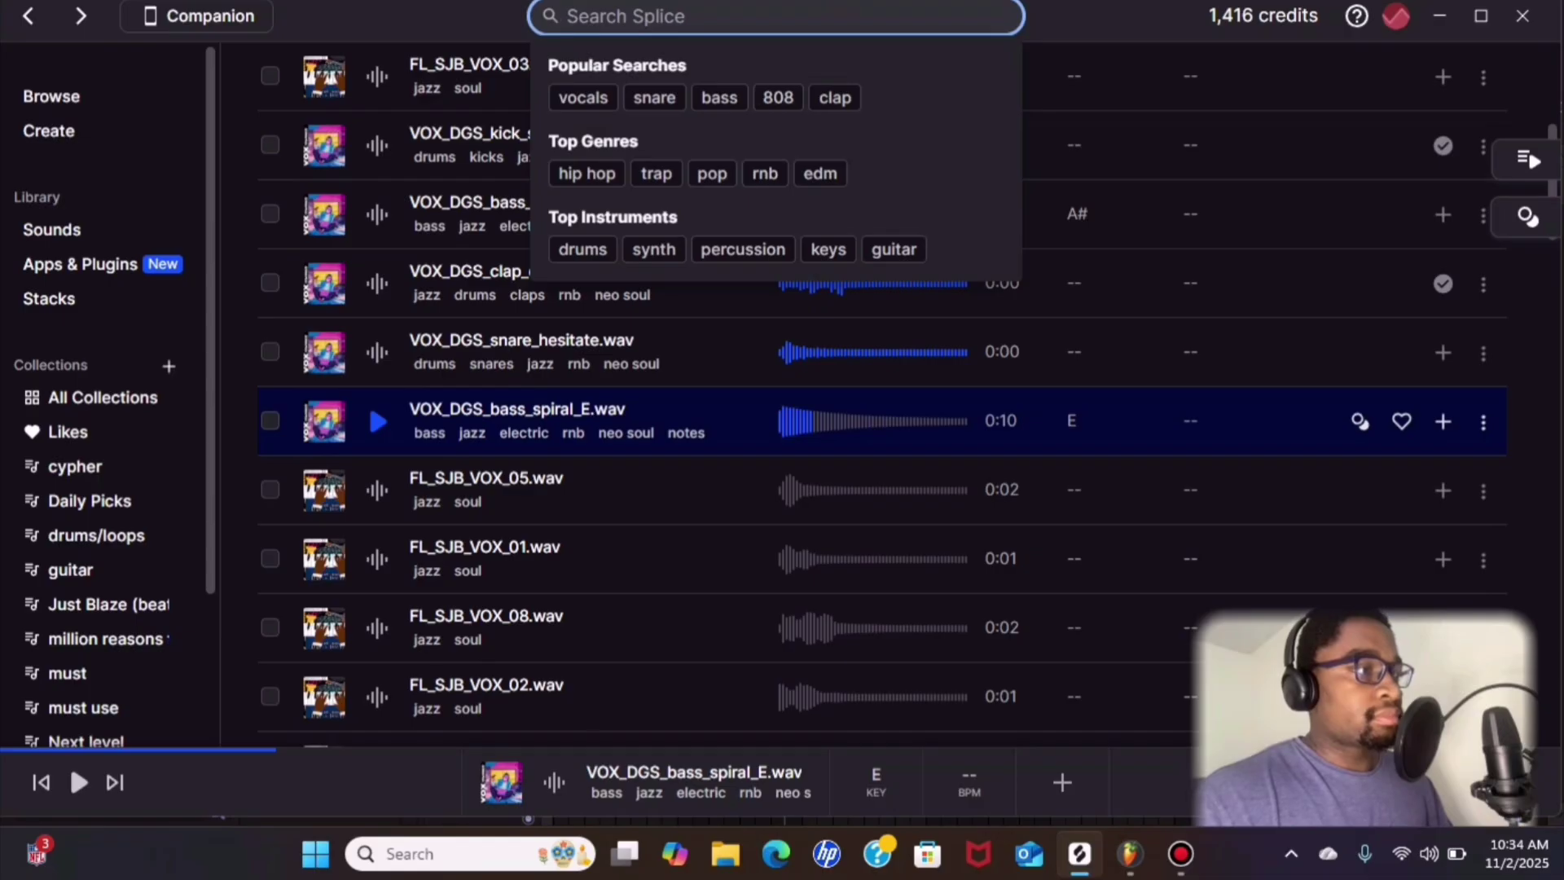
text(vox)
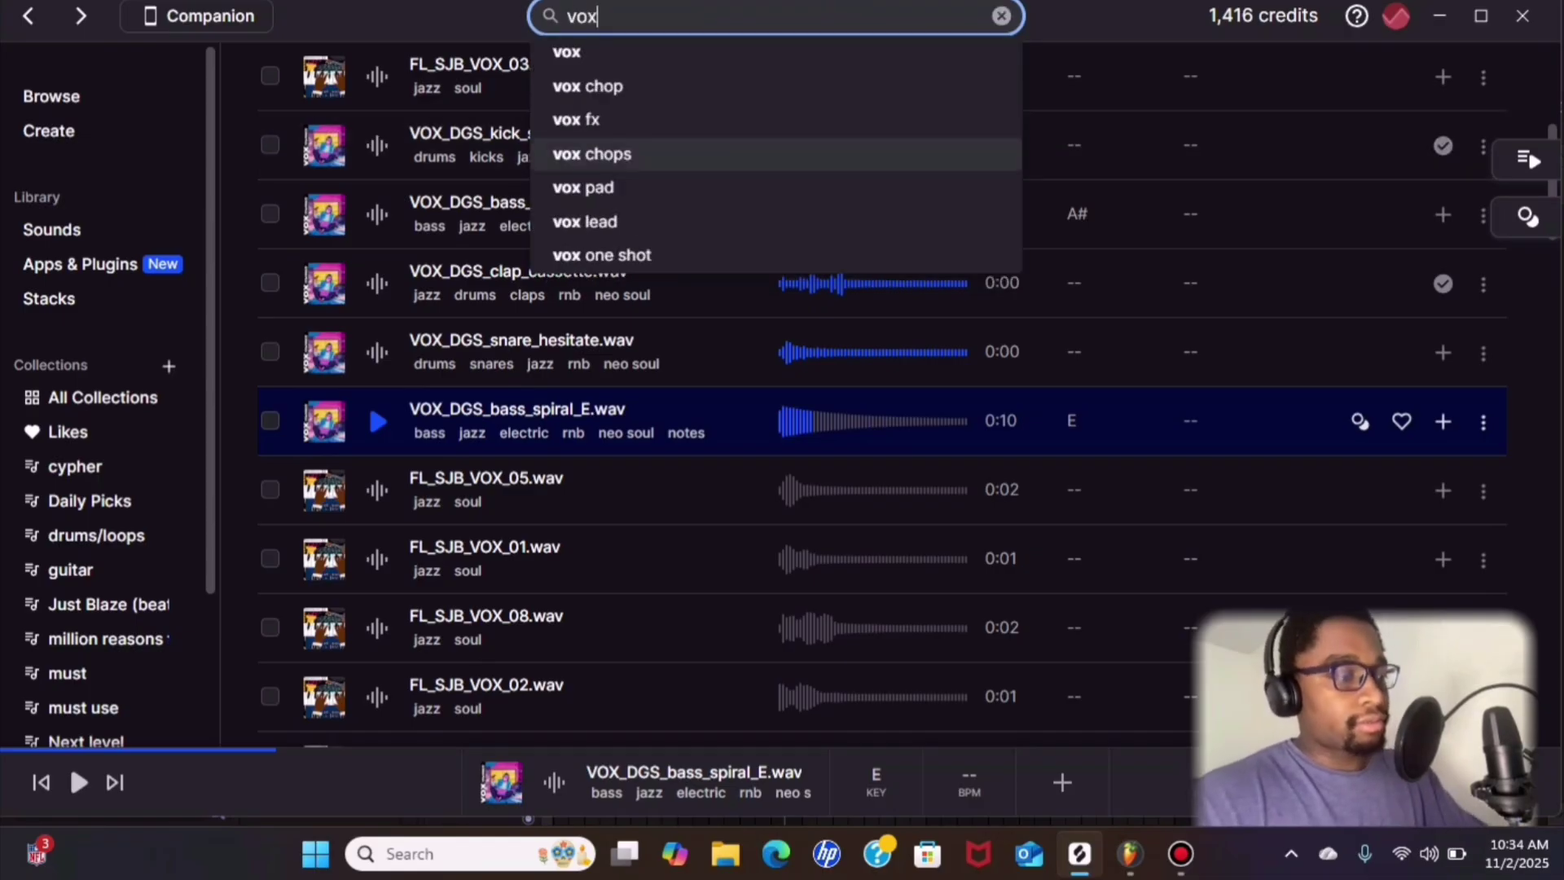
key(alt+Tab)
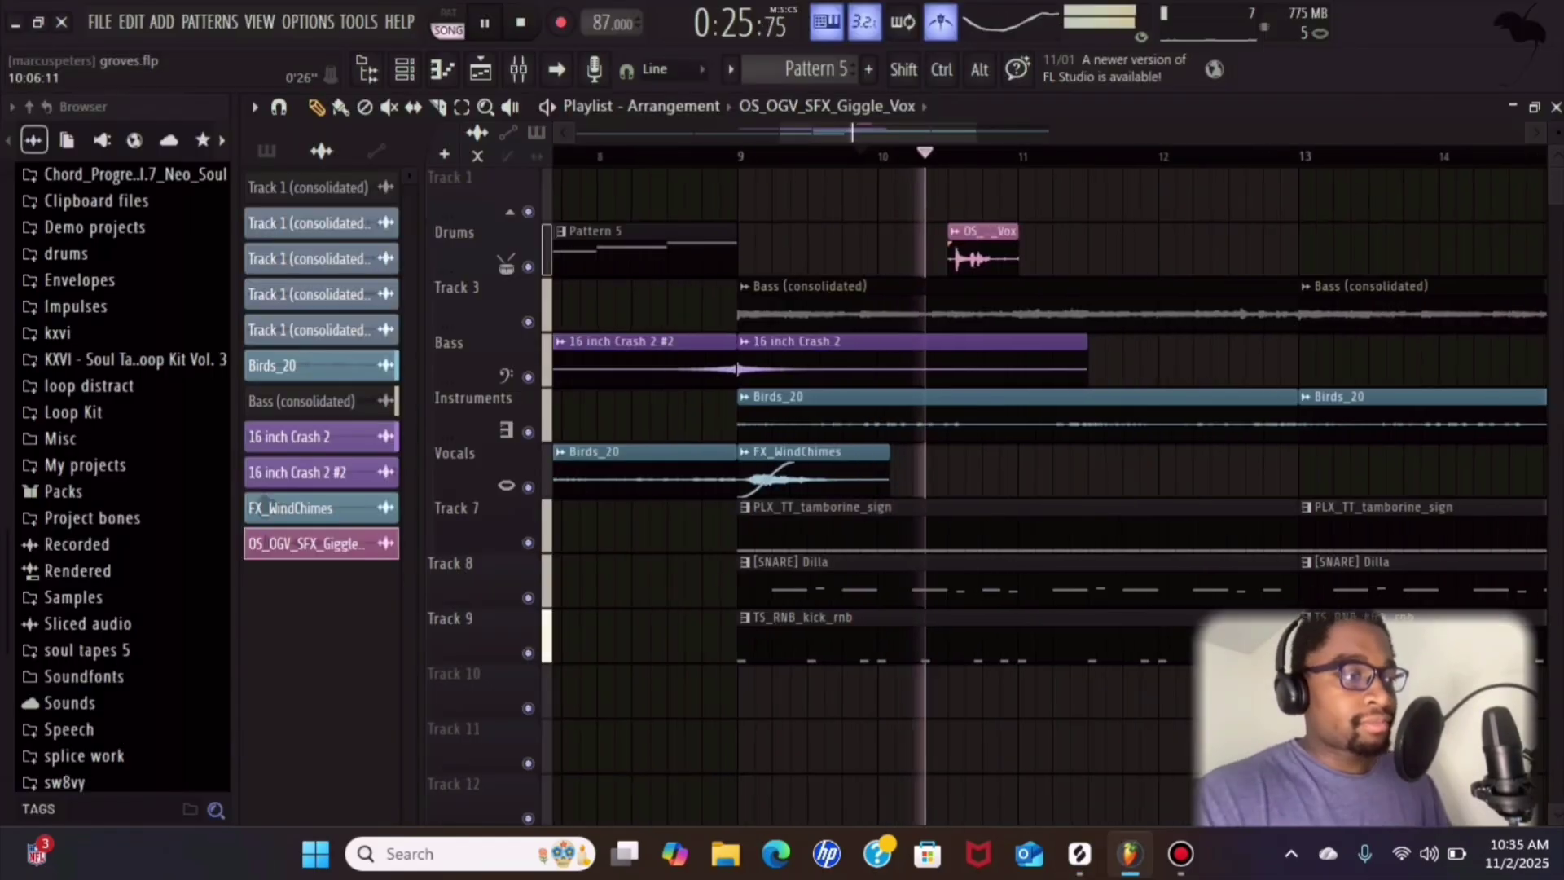
- Route the OS_OGV_SFX_Giggle_Vox clip to mixer track 7 and lower that track's volume
double_click(986, 257)
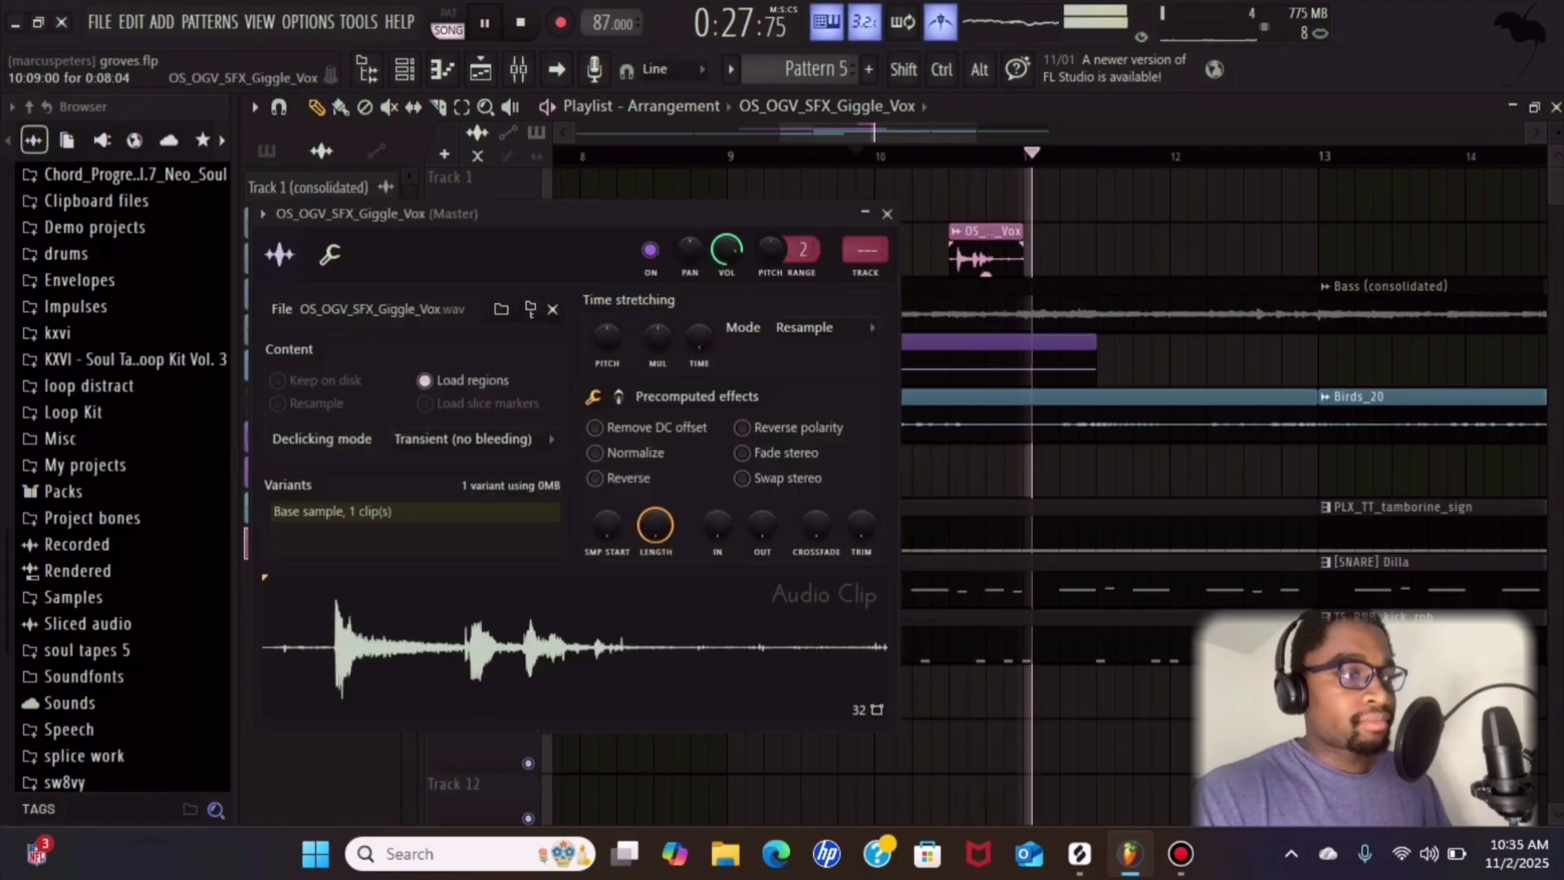
key(ctrl+l)
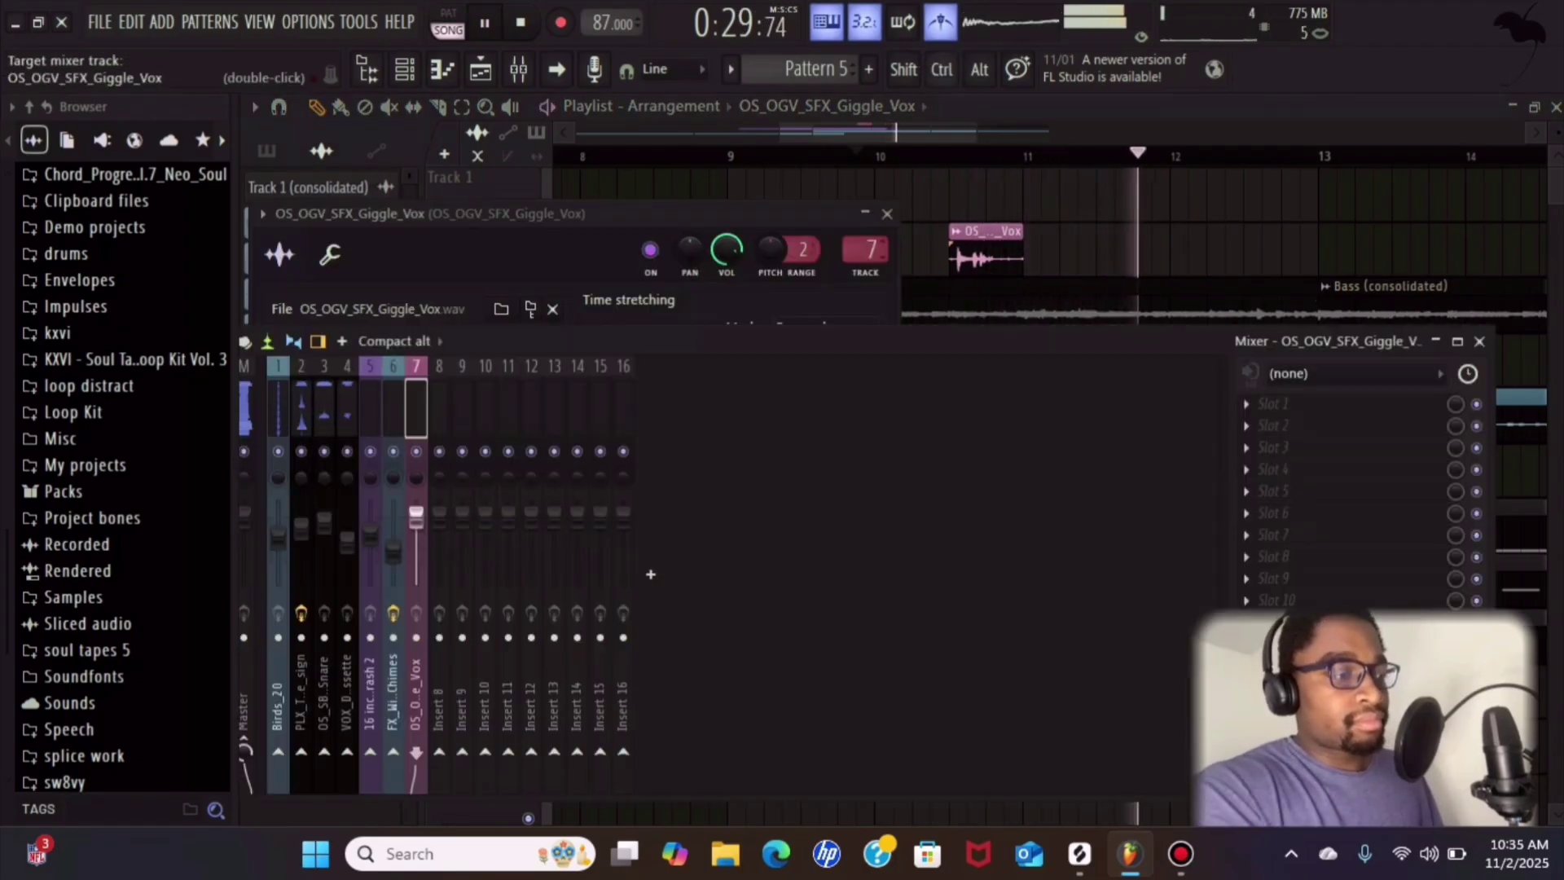
key(space)
drag(416, 515, 417, 553)
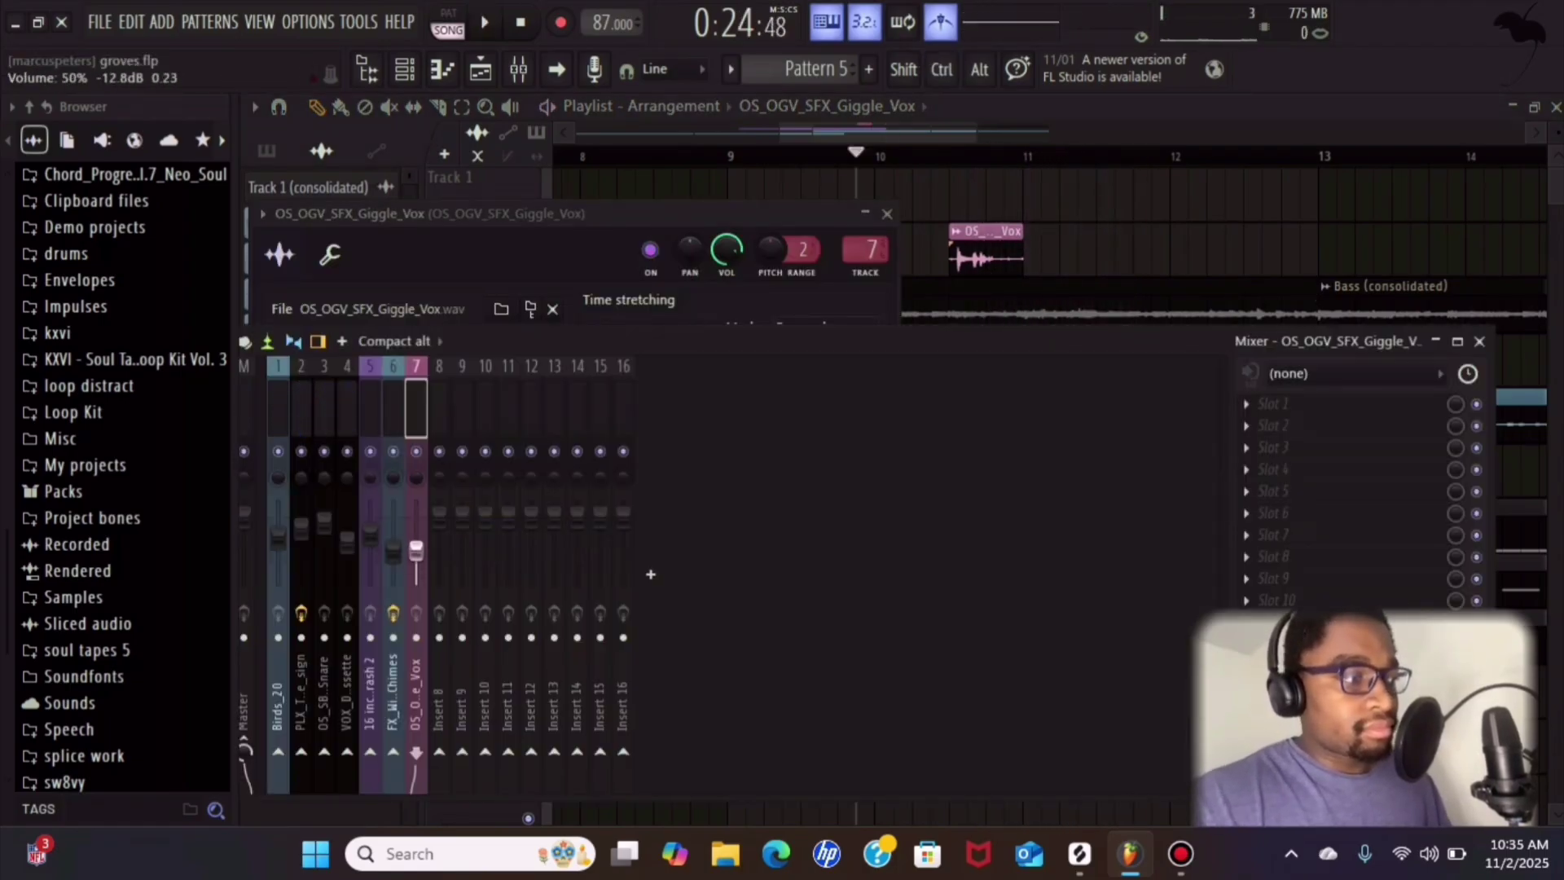
- Load Fruity Delay 2 in the giggle vox track's first effect slot with the input volume at 44%
click(1246, 404)
mouse_move(1287, 291)
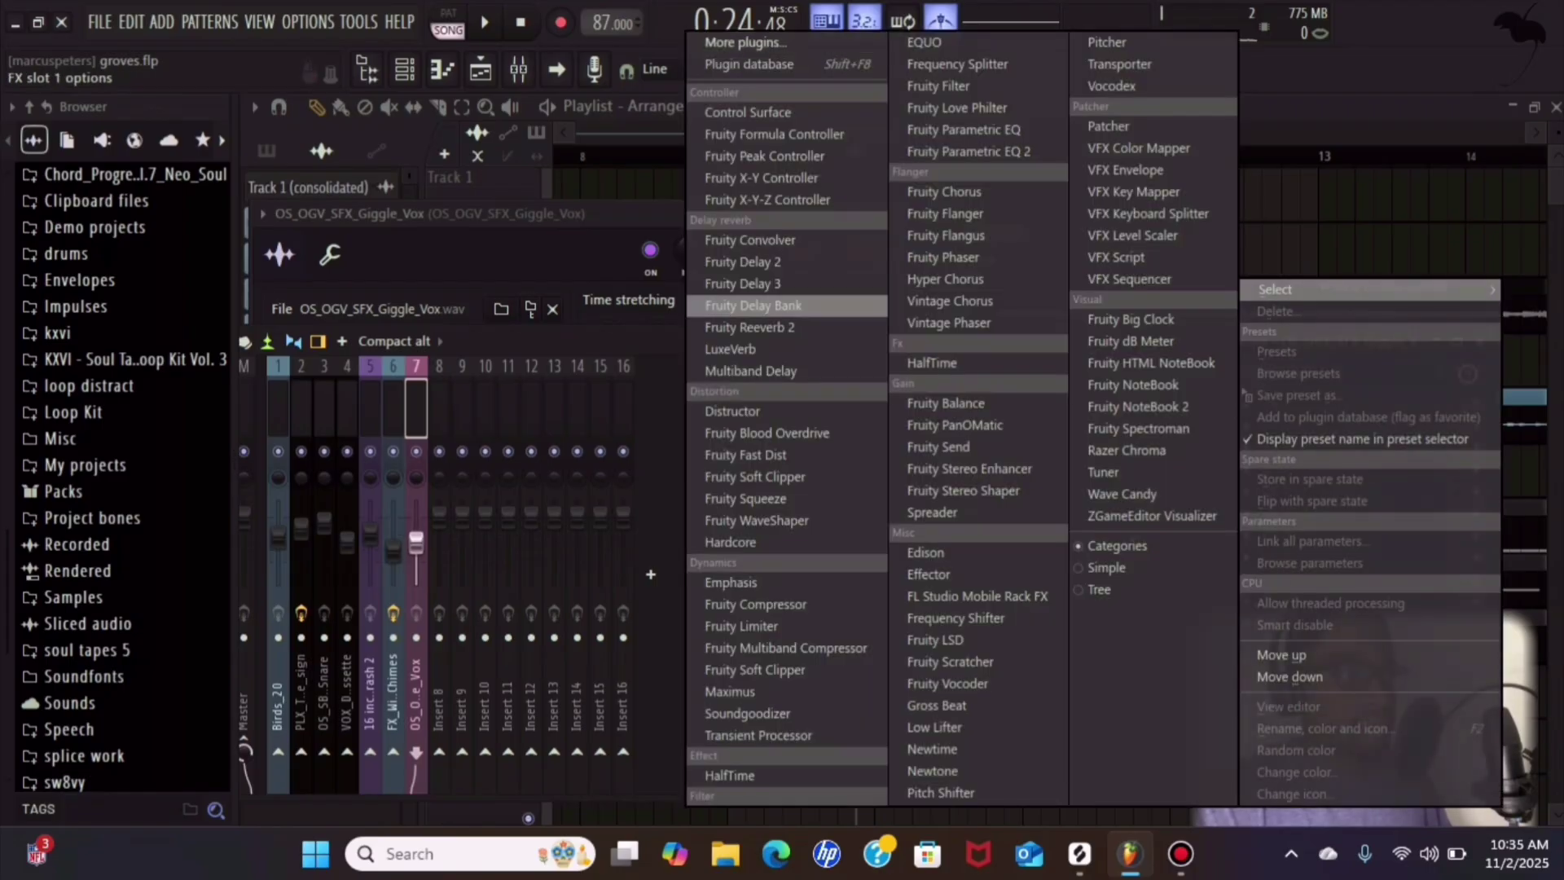
click(746, 261)
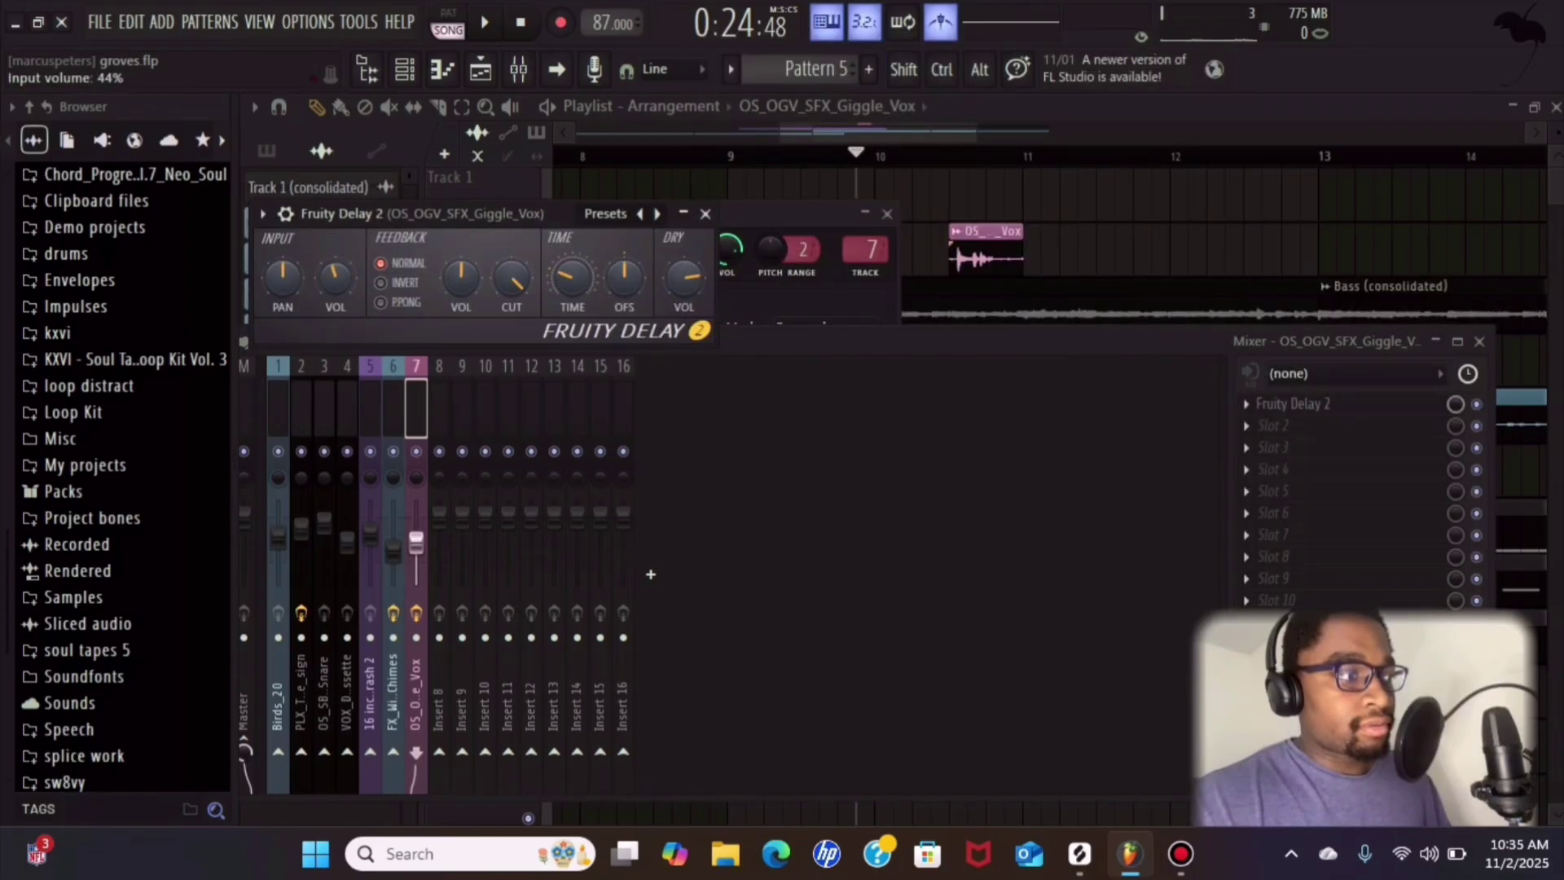
click(865, 213)
click(887, 214)
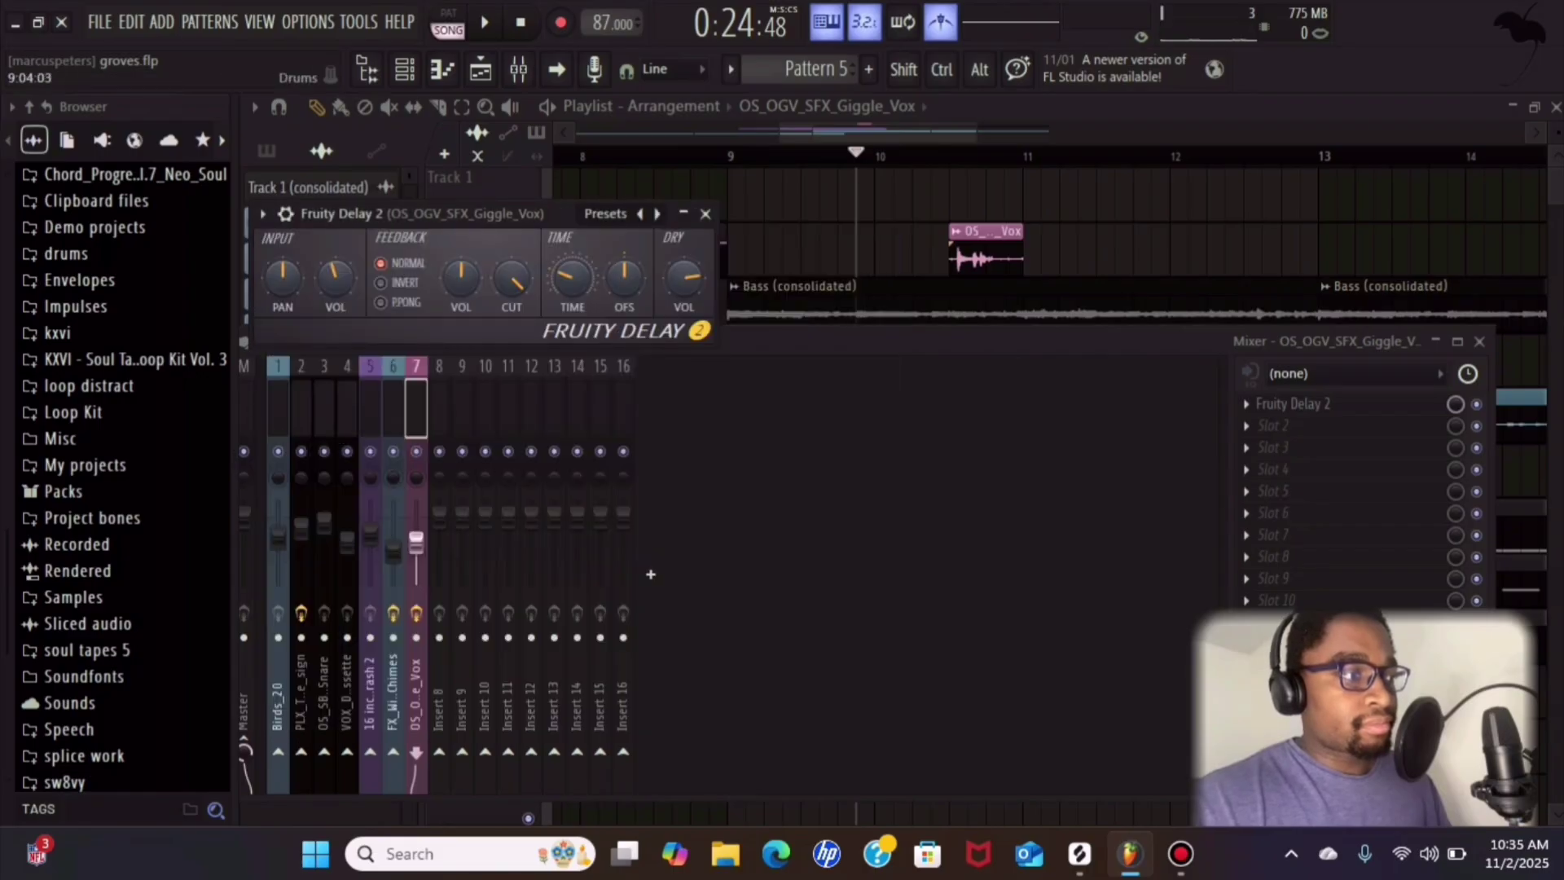
click(706, 214)
- Load Fruity Reeverb 2 in the giggle vox track's second effect slot with wet level 65%, and lower the track's volume further during playback
click(1246, 426)
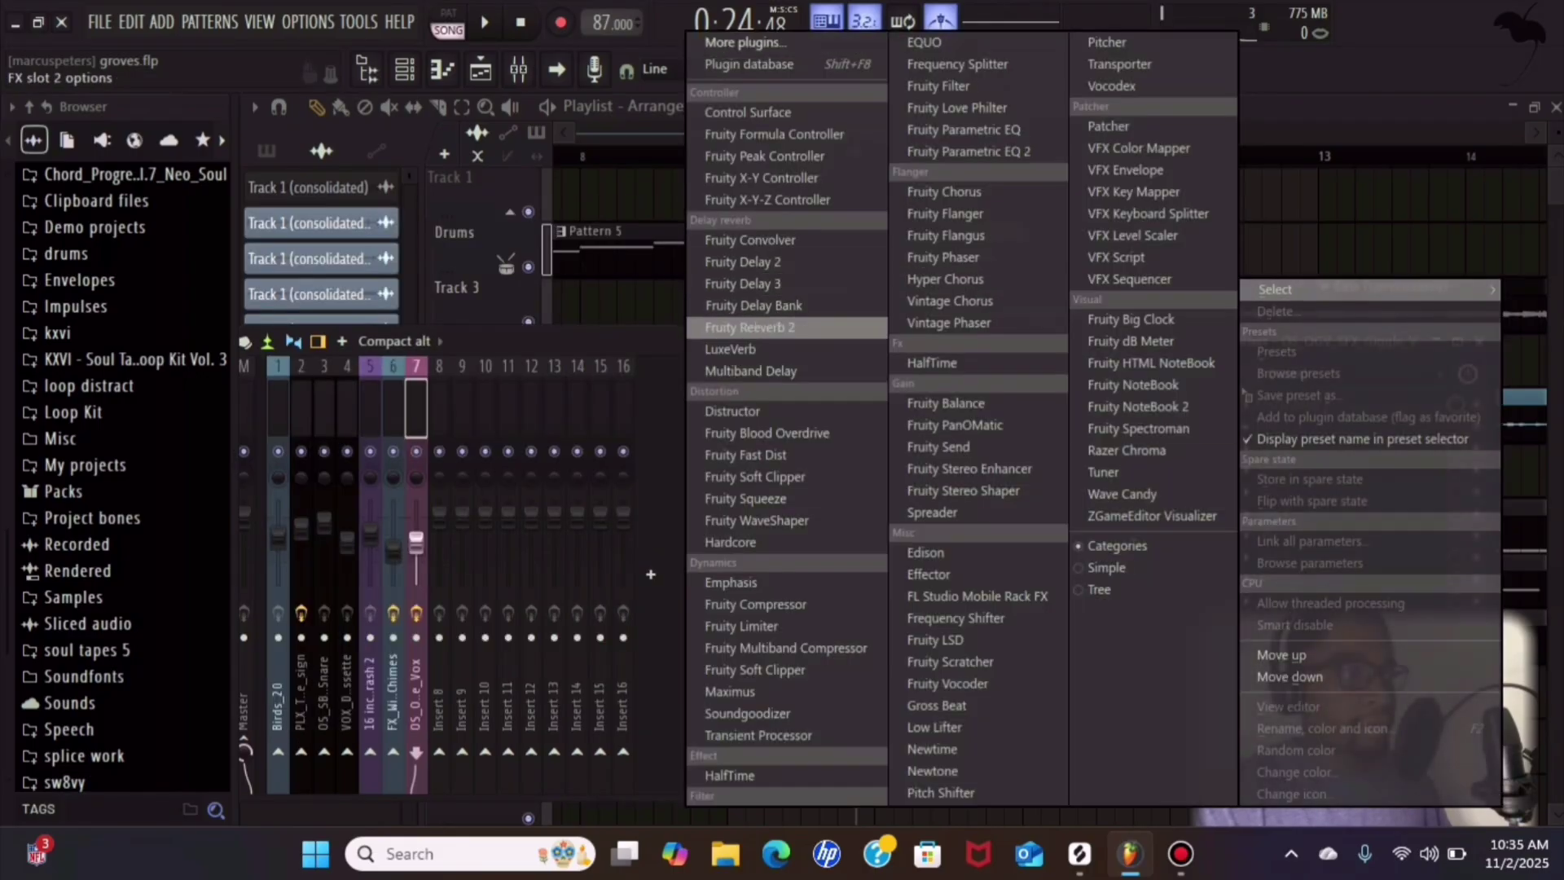
click(749, 327)
drag(869, 319, 869, 308)
key(space)
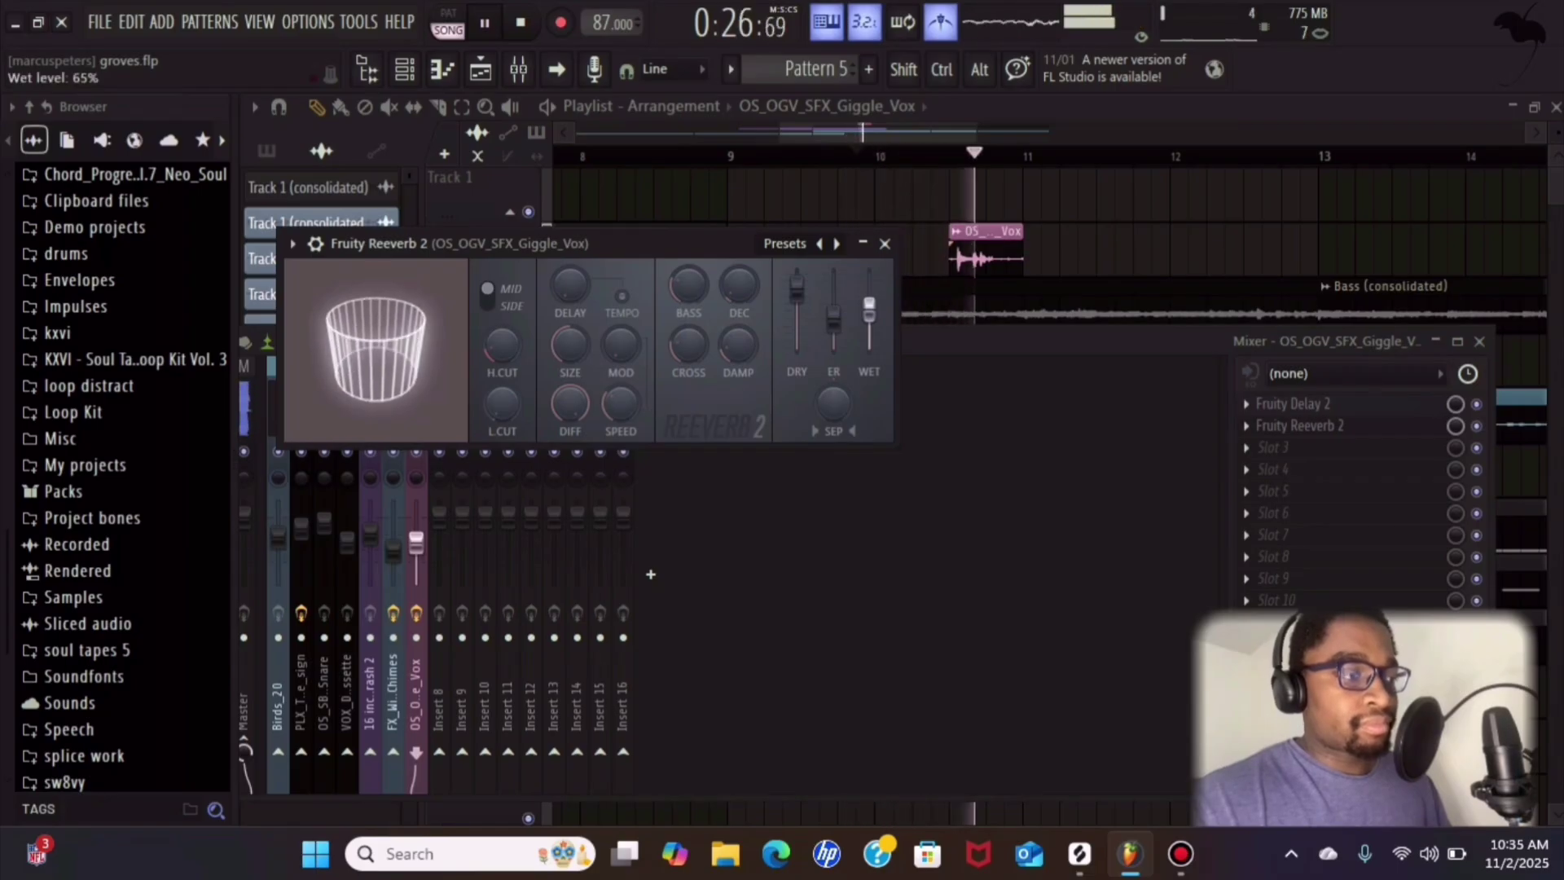
click(885, 244)
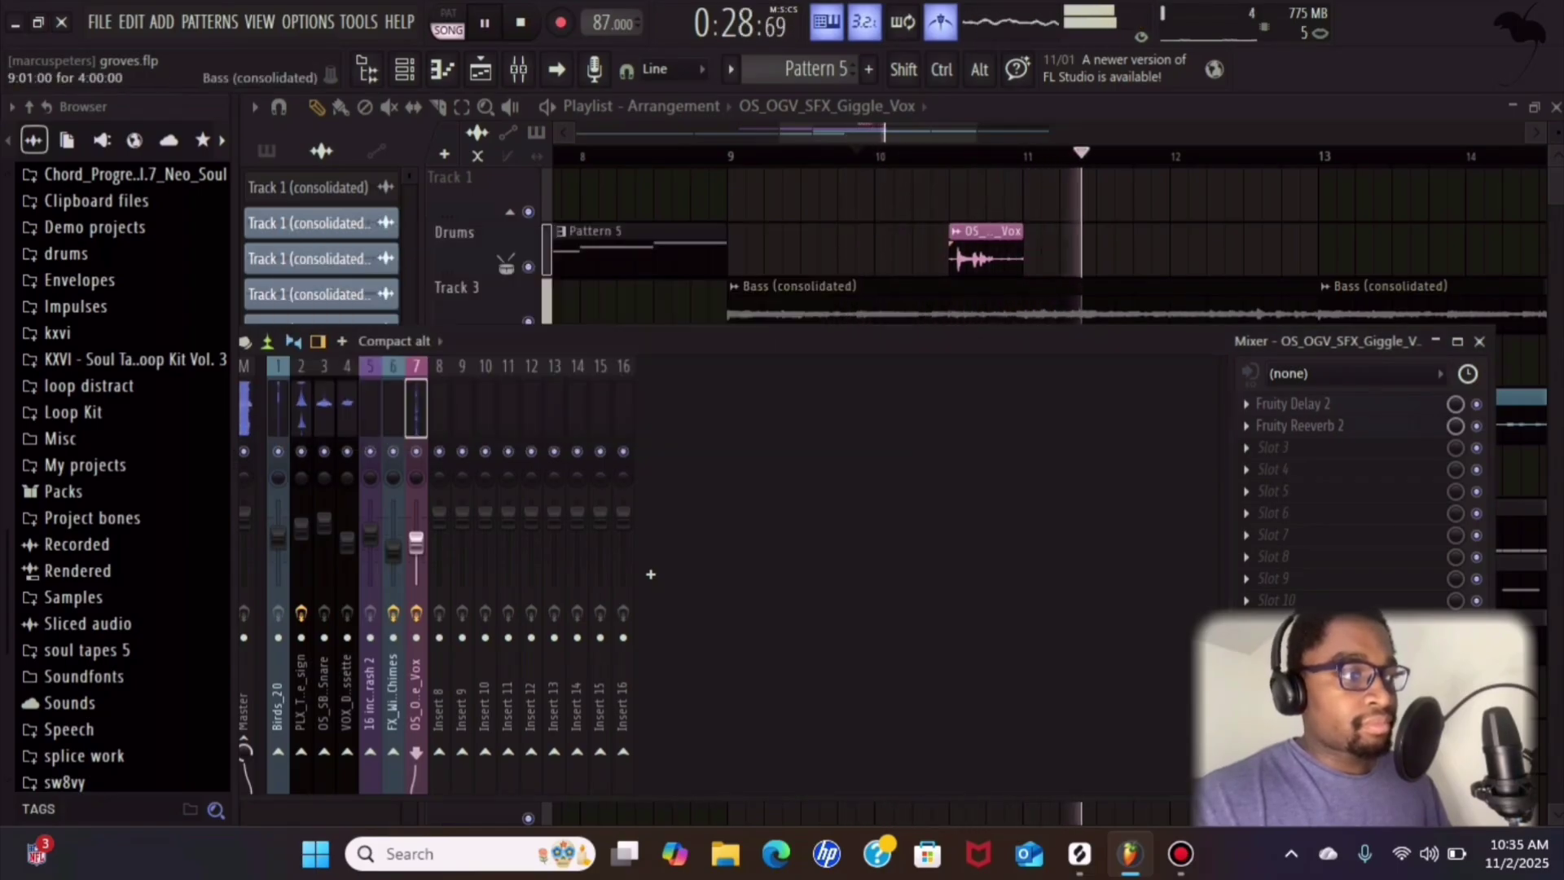
drag(416, 542, 417, 559)
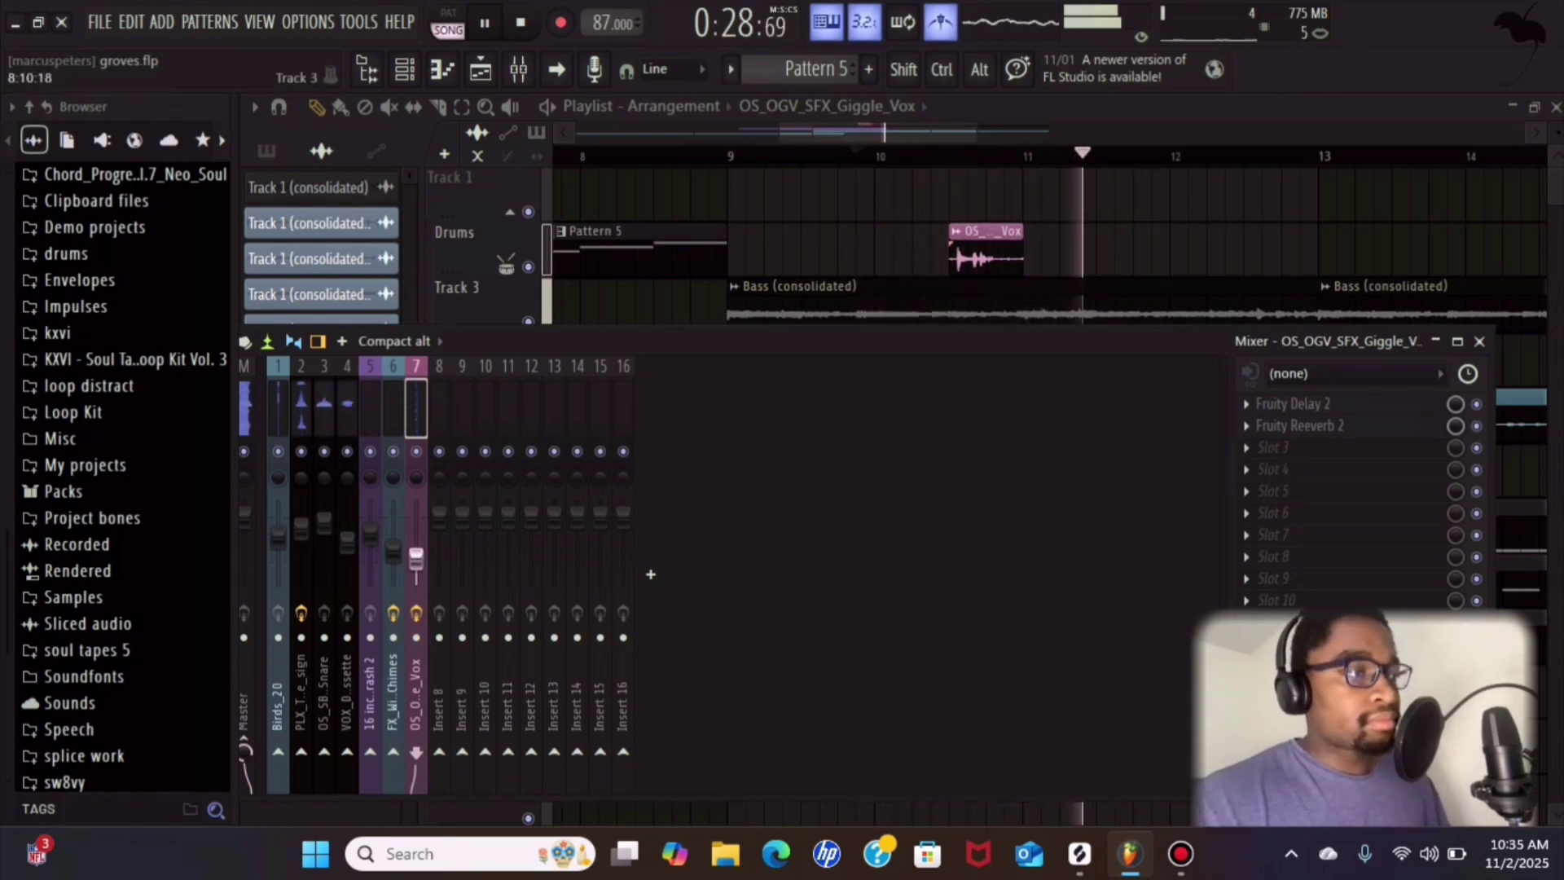
key(F9)
- Duplicate all clips starting from bar 9 up to bar 17, including the crash, chimes and giggle vox, so the copies begin at bar 17
scroll(864, 156, down, 3)
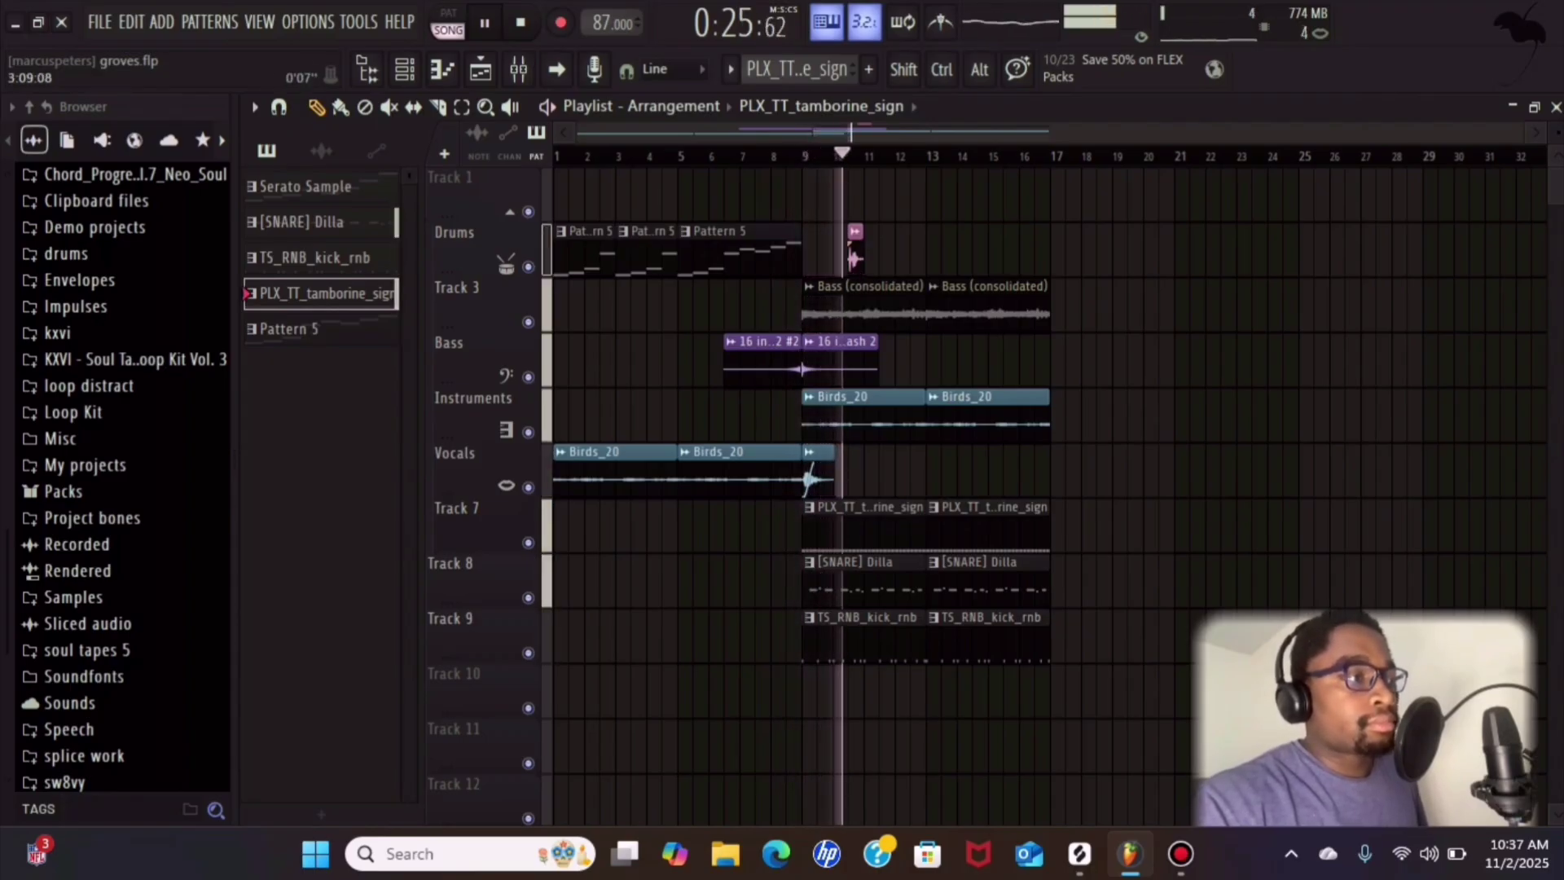
drag(1031, 222, 805, 815)
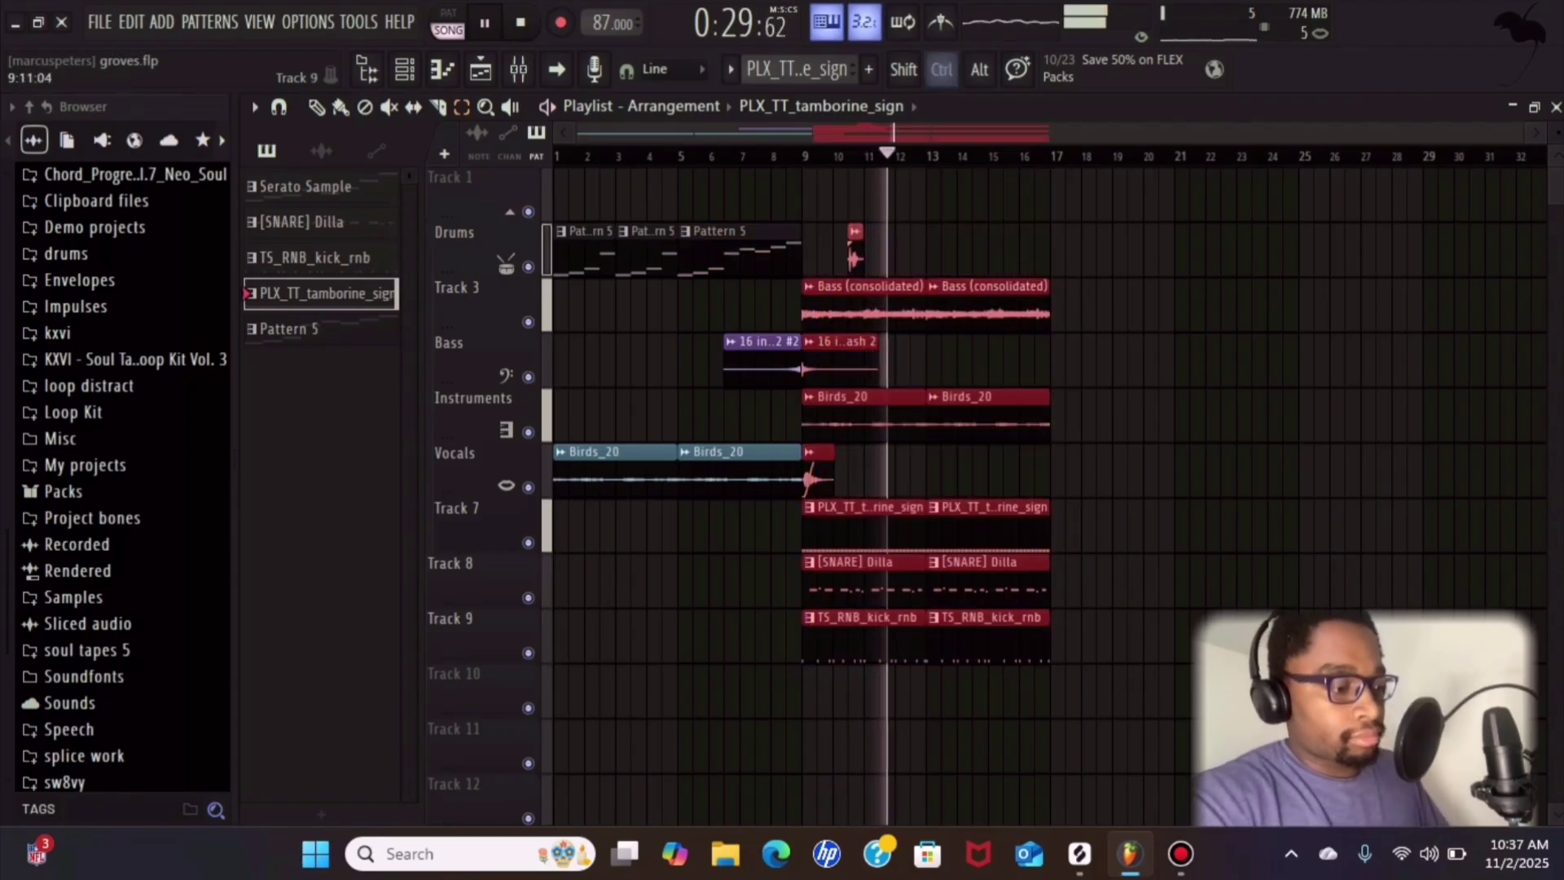
key(ctrl+b)
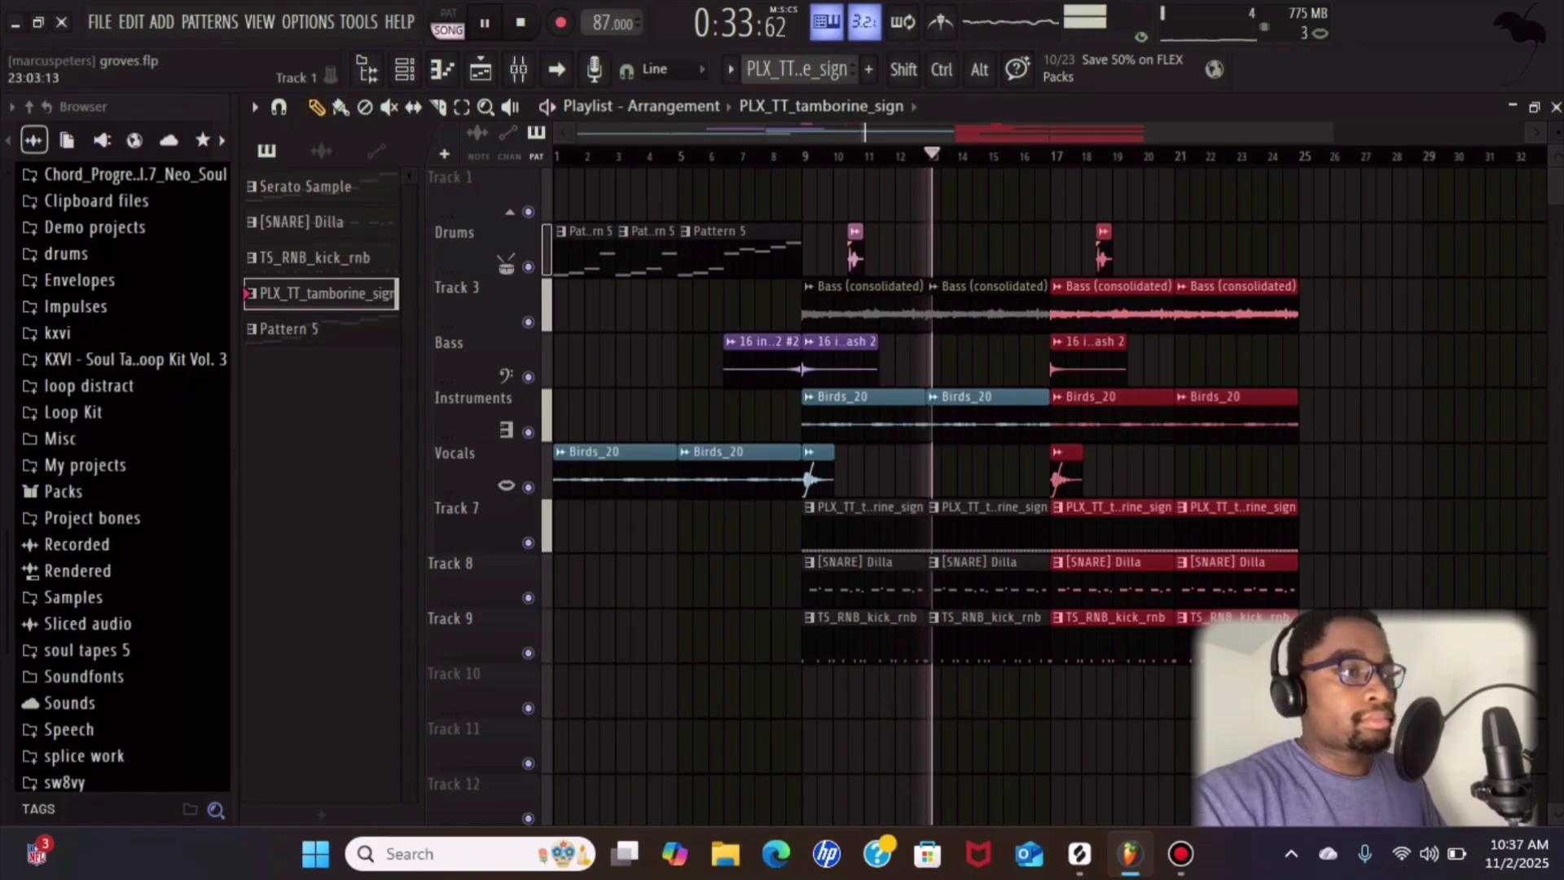
click(1244, 195)
right_click(1243, 196)
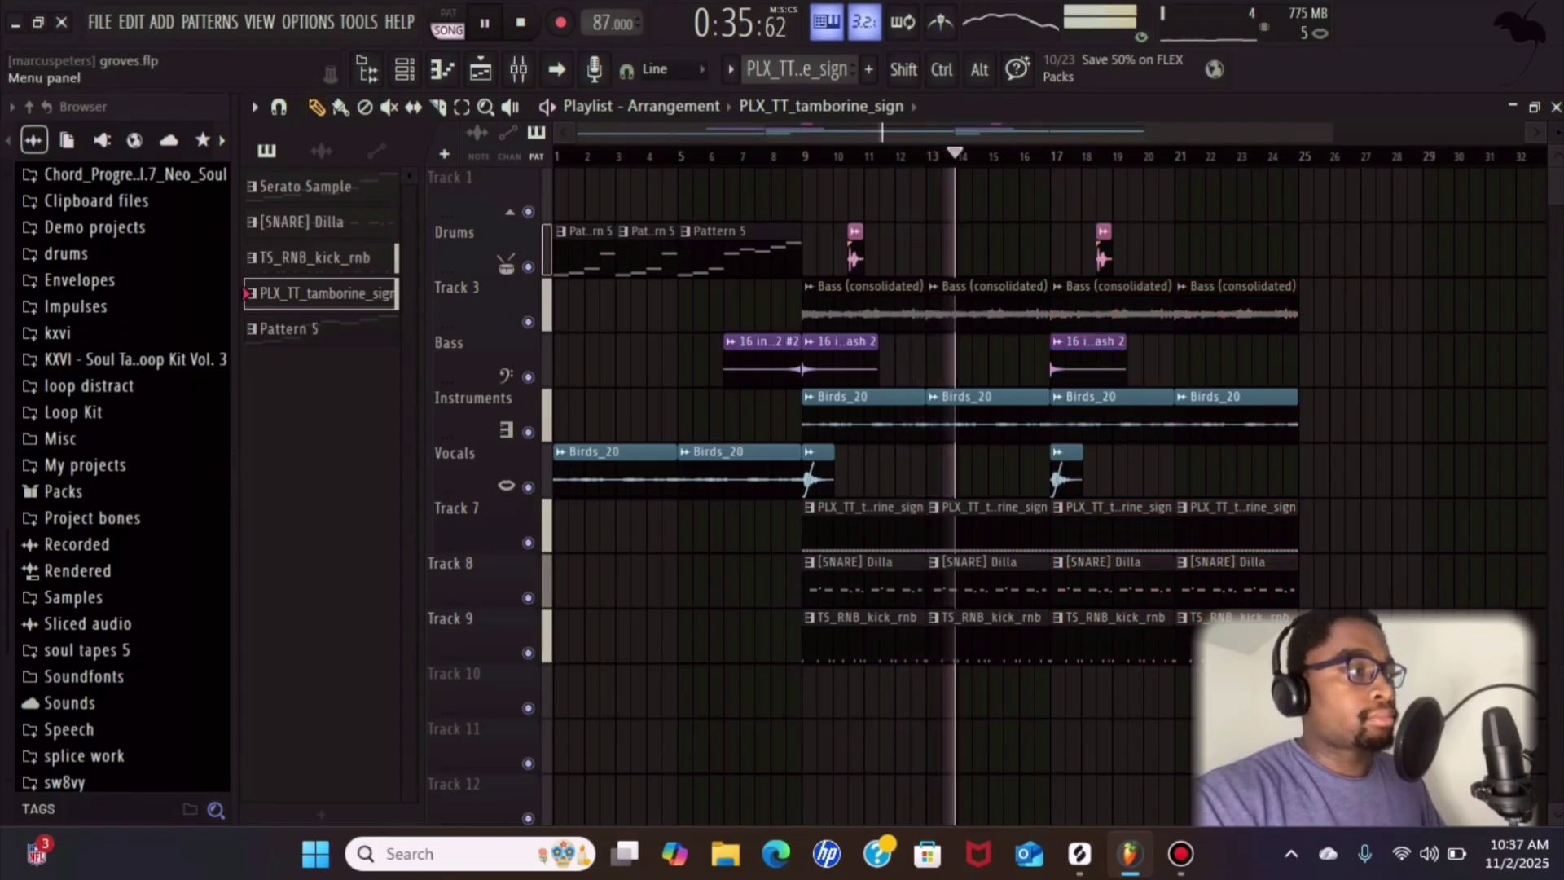
scroll(880, 440, down, 2)
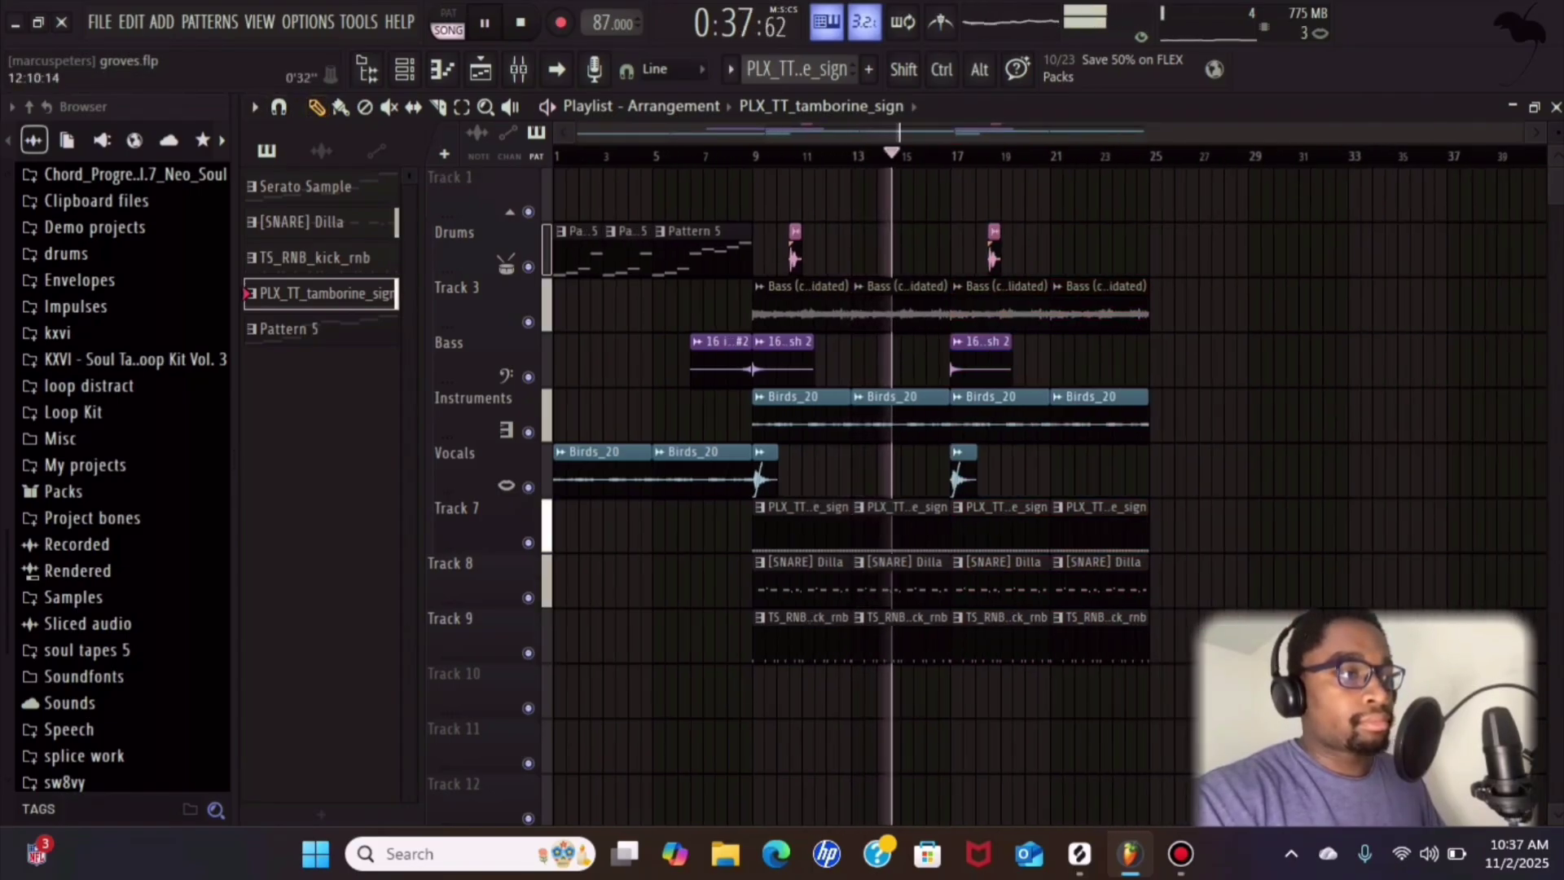